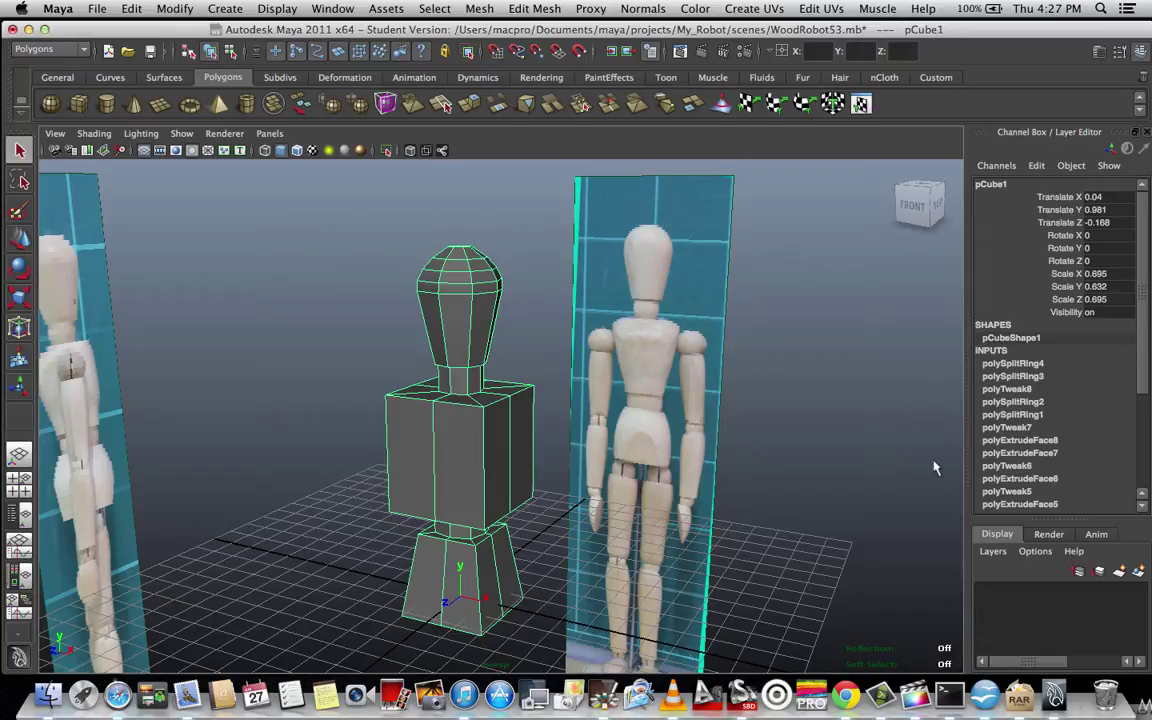
Delete all faces on one side of the body's vertical centre line, keeping only one half of the mesh.
scroll(935, 467, down, 2)
scroll(842, 420, up, 4)
scroll(902, 513, down, 5)
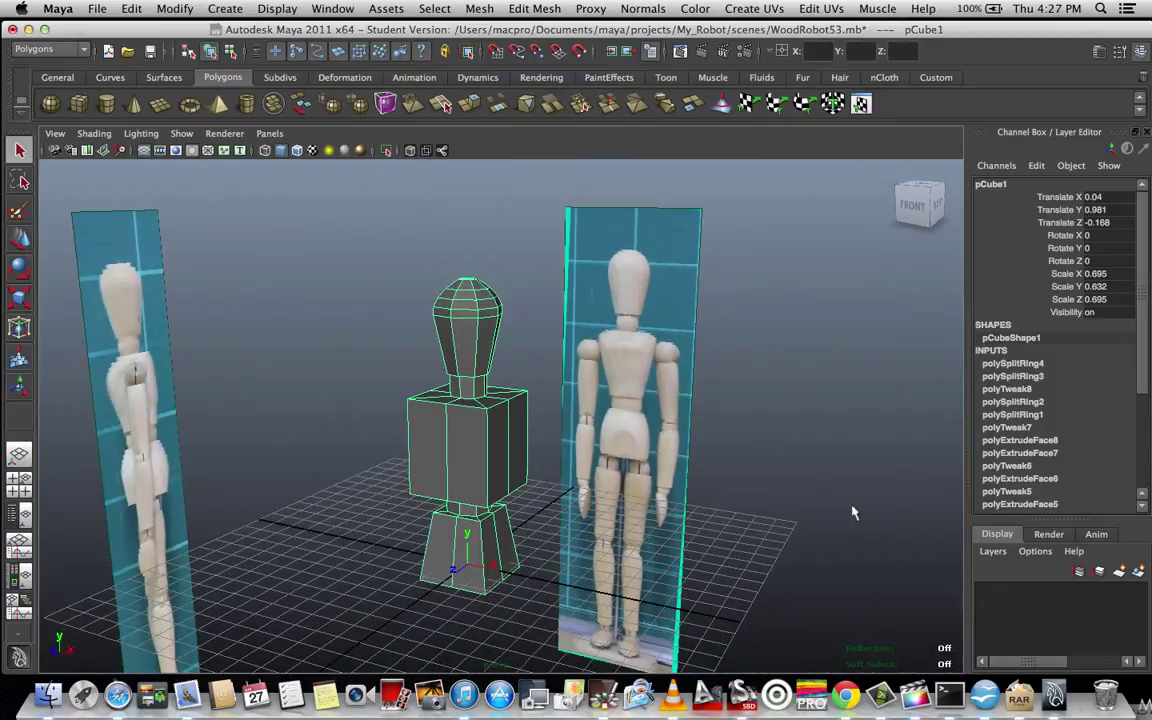
alt+drag(770, 470, 570, 498)
alt+drag(437, 387, 607, 437)
scroll(607, 437, up, 3)
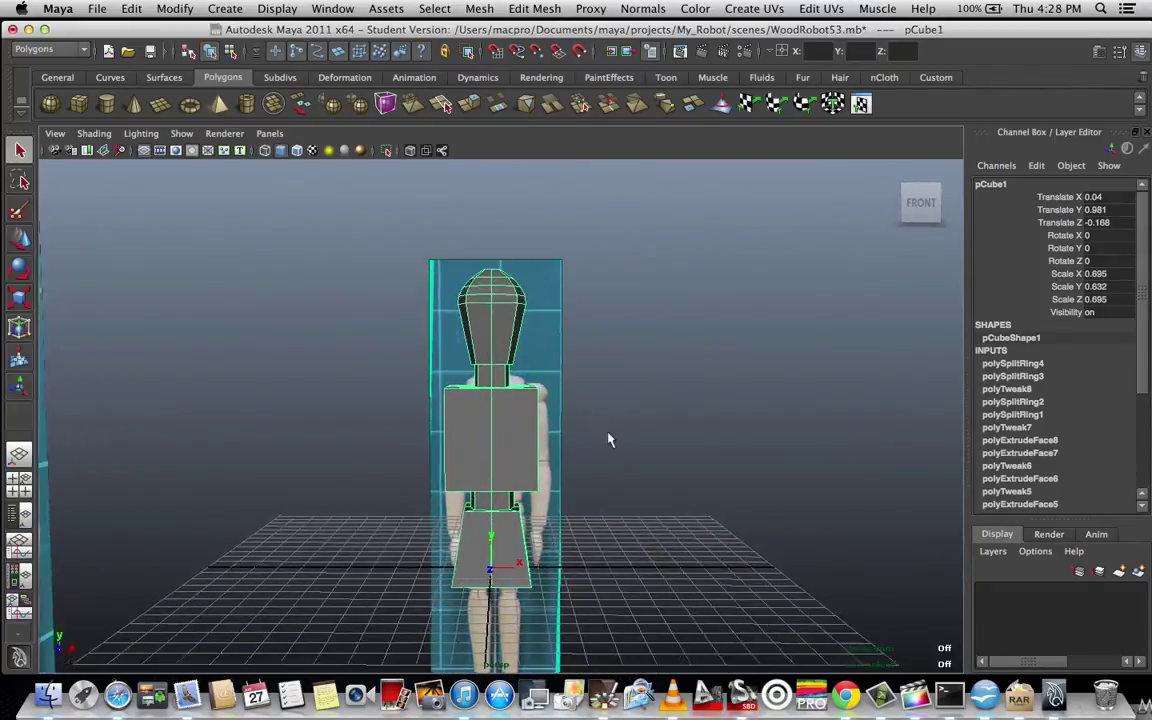
mouse_move(637, 335)
alt+mouse_down()
mouse_move(620, 345)
mouse_move(636, 351)
alt+mouse_up()
right_click(510, 398)
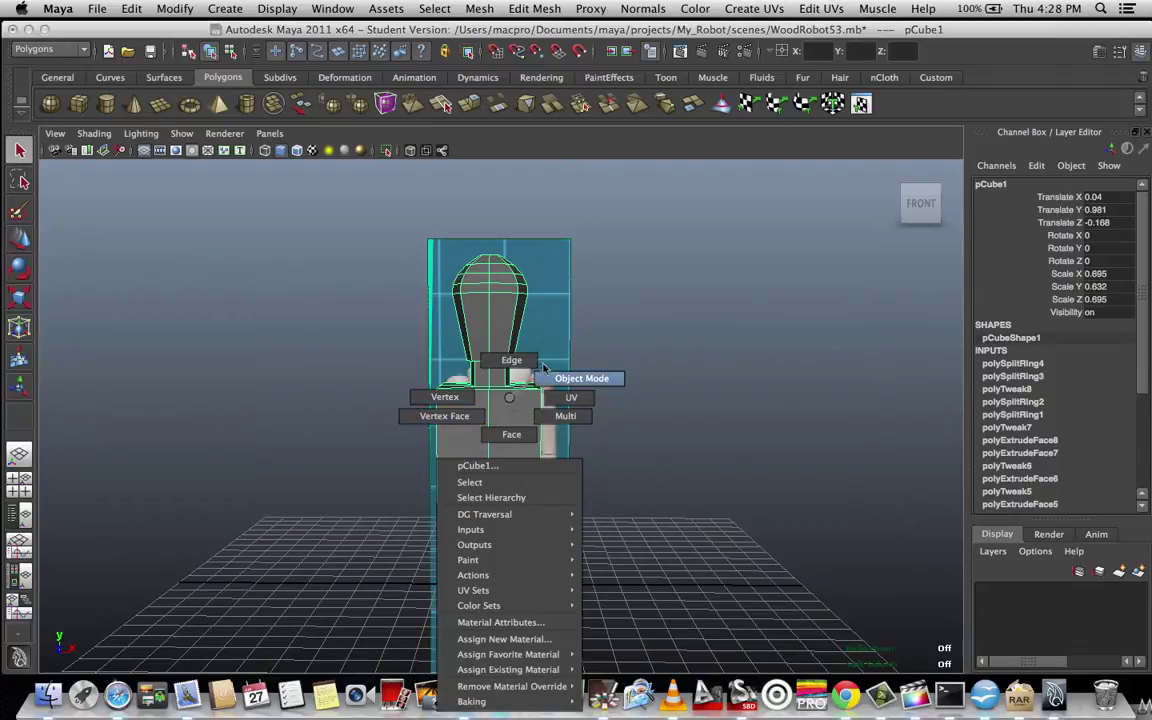
click(514, 438)
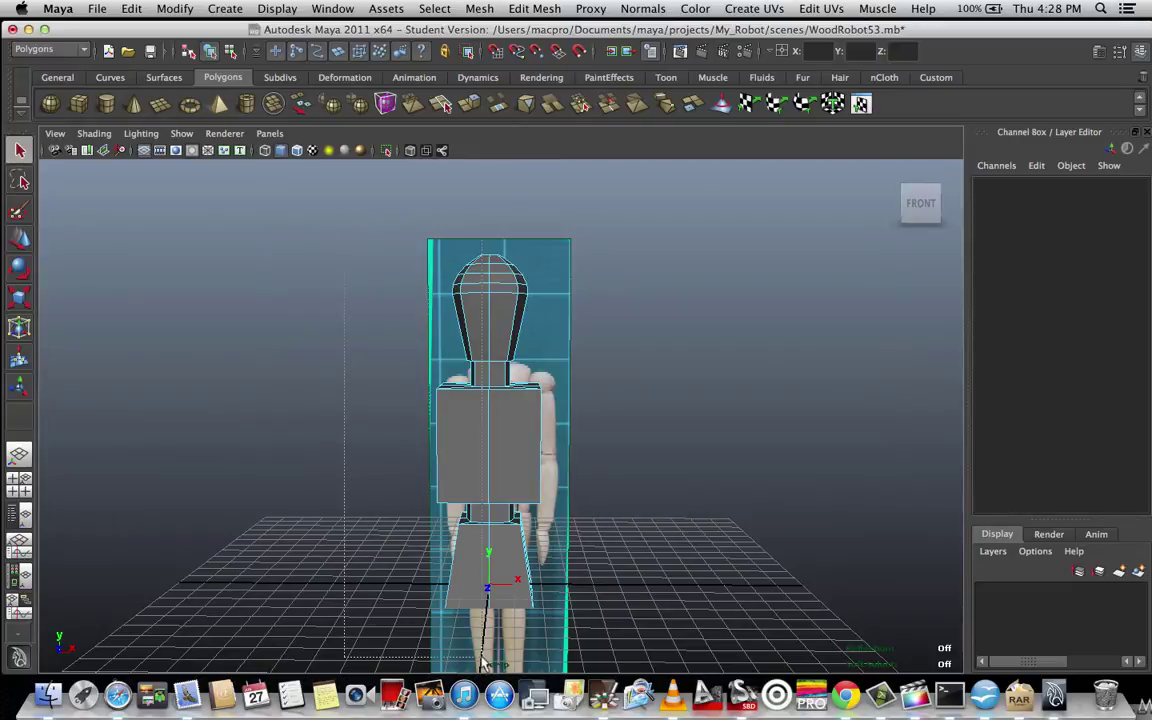
scroll(560, 535, down, 2)
alt+drag(556, 384, 541, 468)
scroll(583, 440, down, 5)
key(Delete)
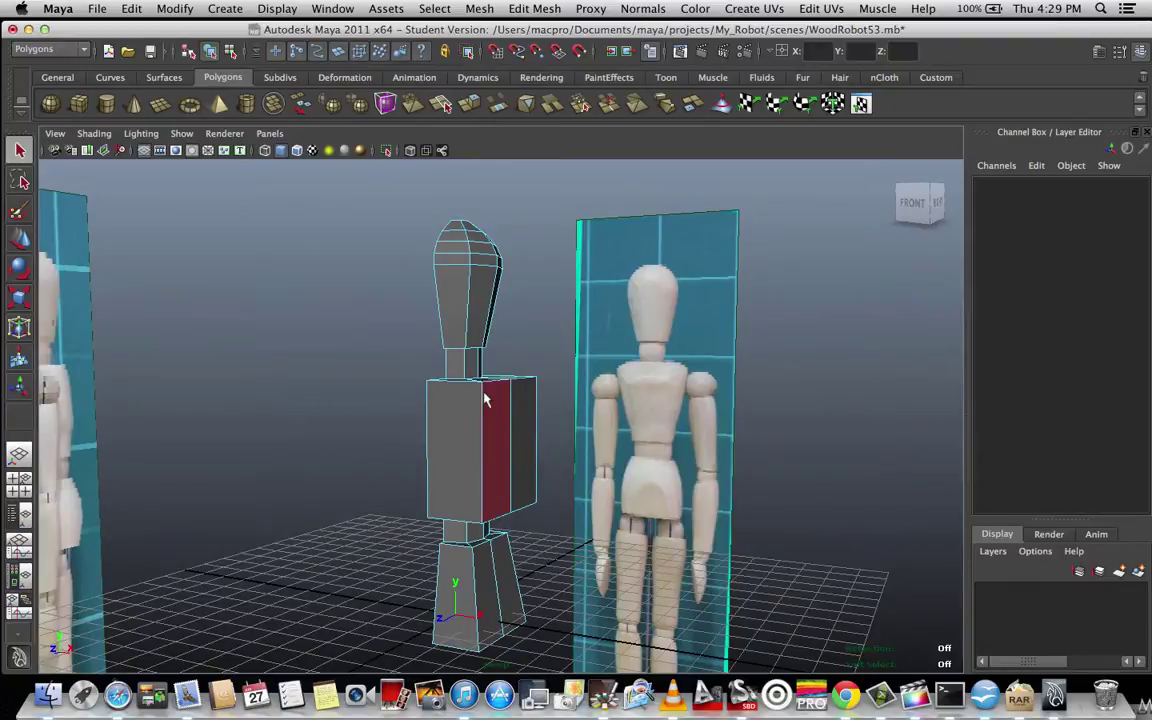
Return the mesh to object mode and select the remaining half body.
right_click(484, 398)
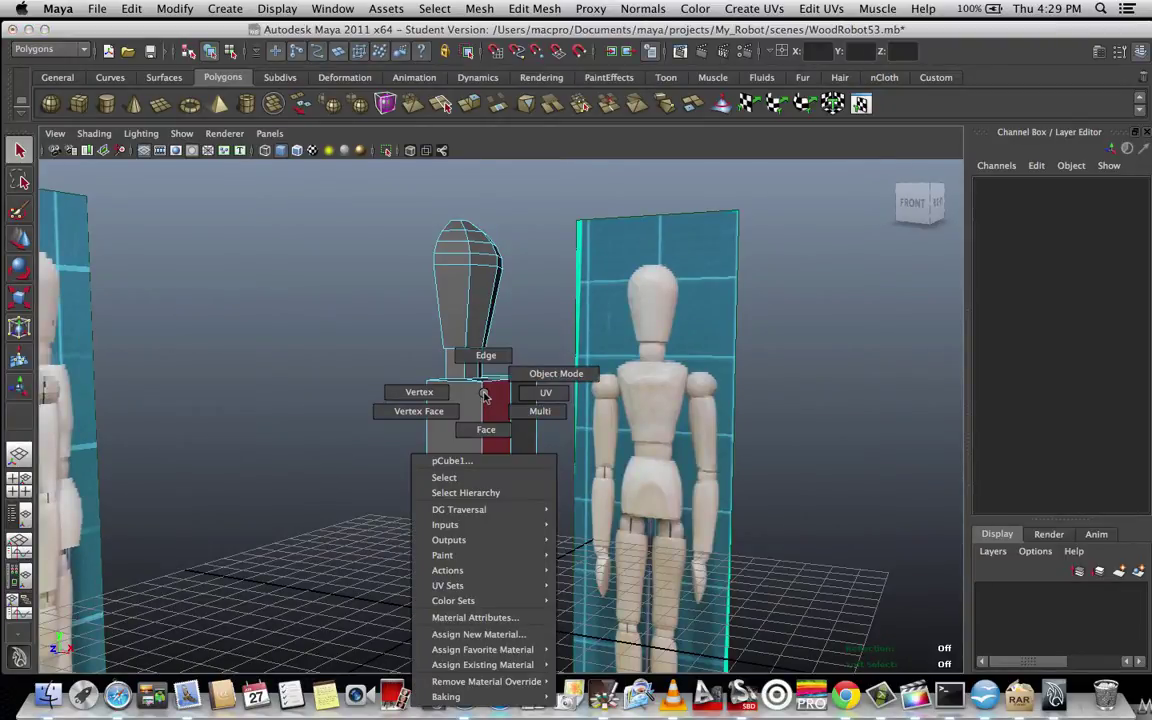
click(531, 373)
click(480, 338)
scroll(482, 394, down, 3)
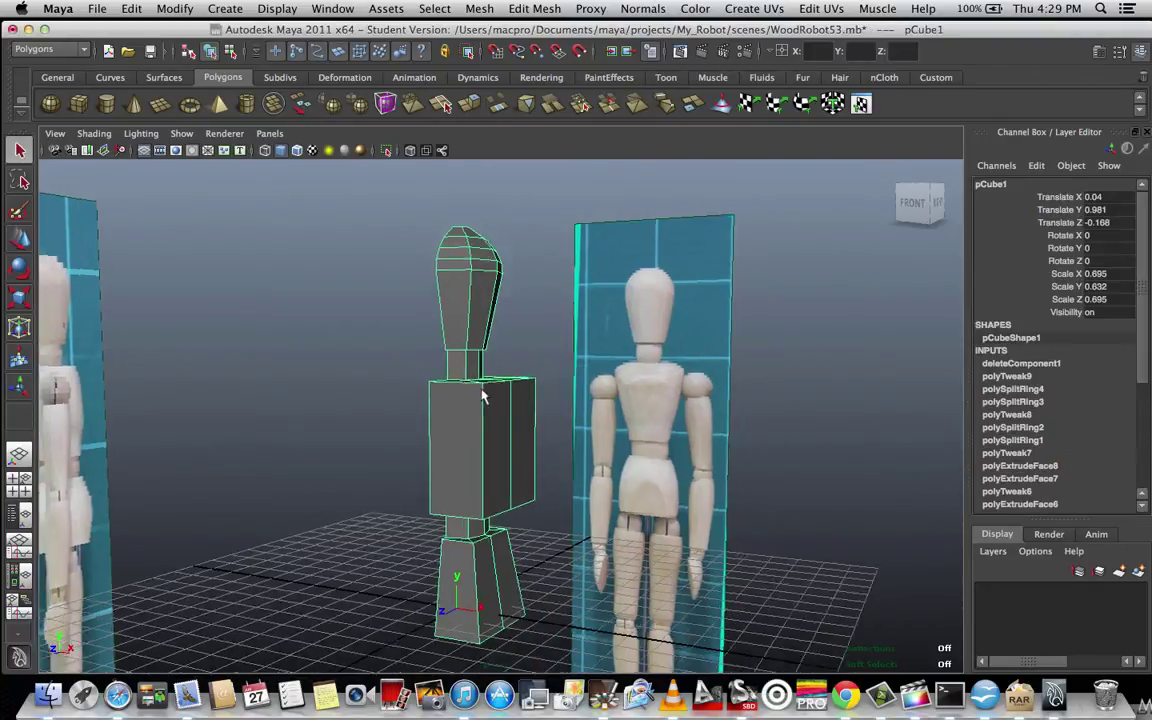
scroll(482, 396, up, 2)
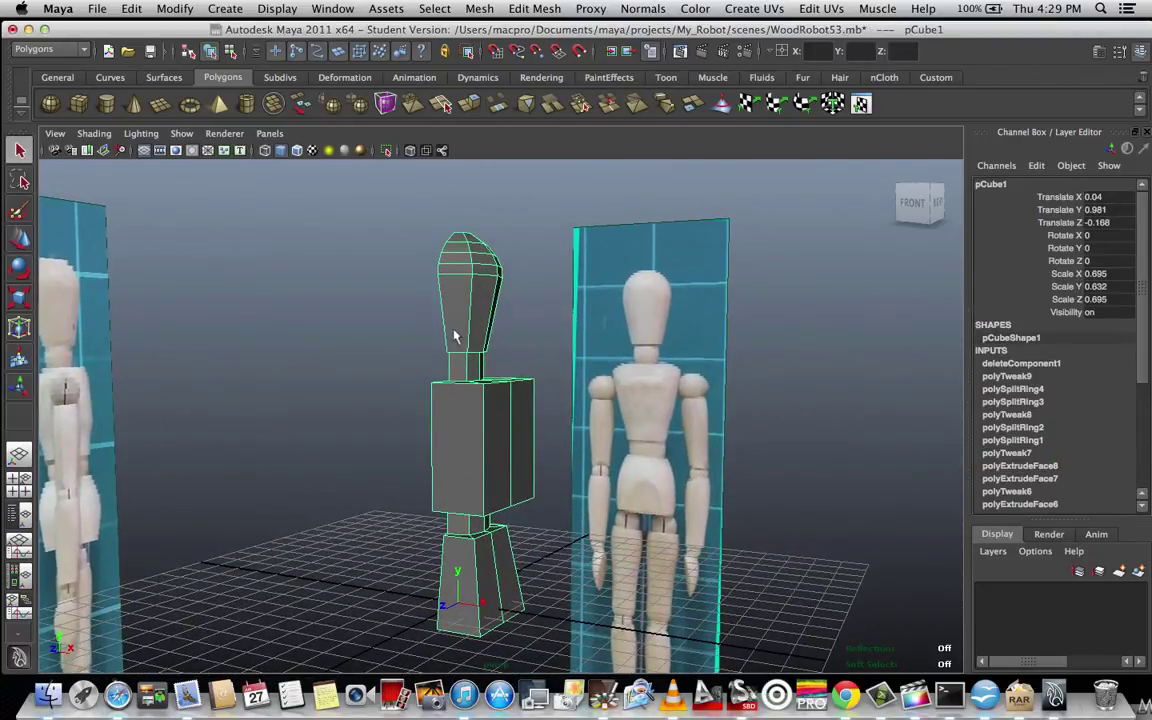
scroll(396, 268, down, 1)
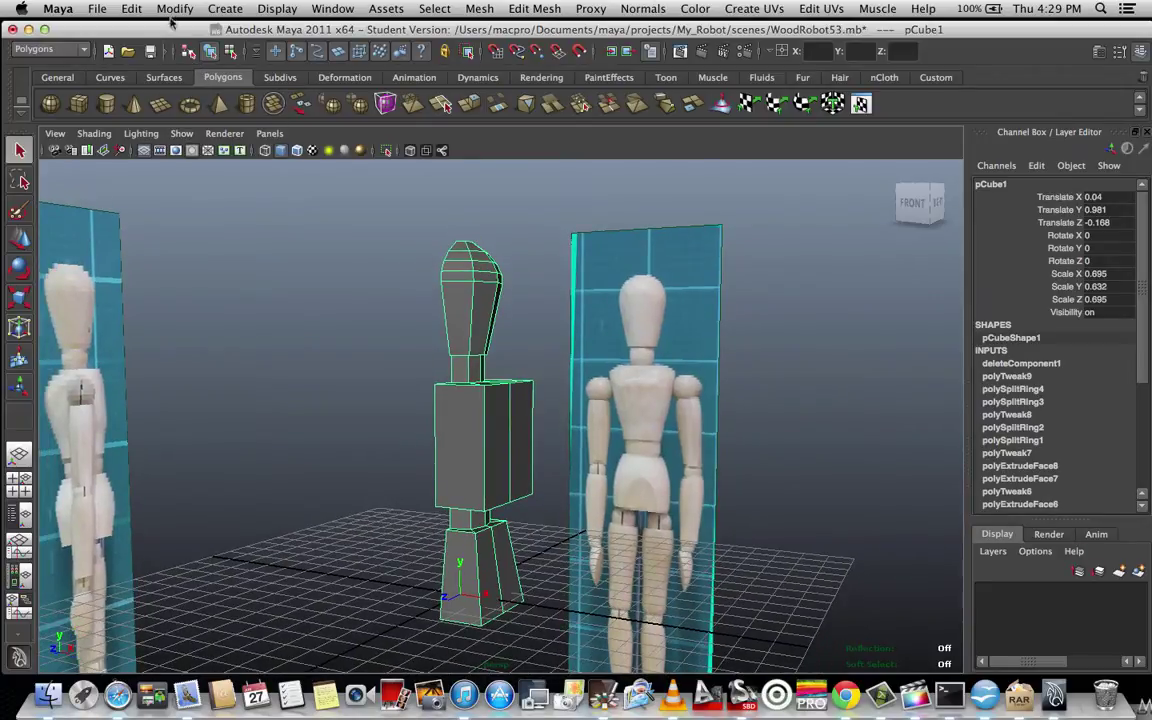
Set up Duplicate Special for the half body with an X scale of -1 and one copy.
click(130, 9)
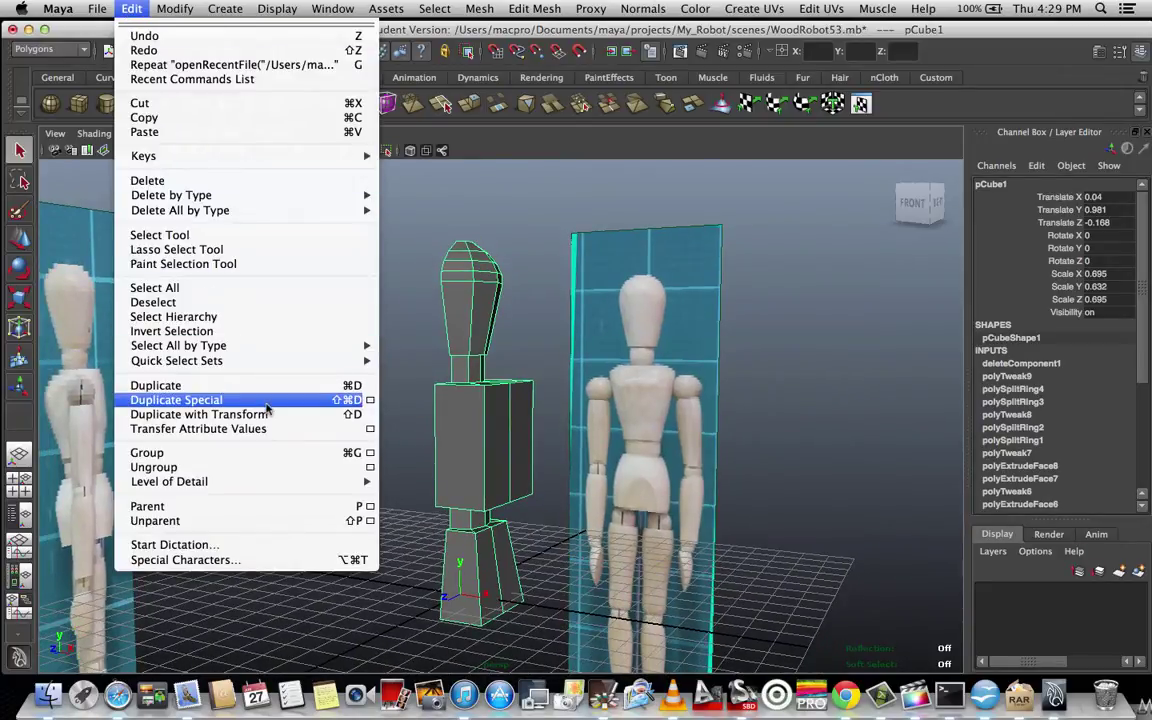
click(371, 400)
drag(632, 231, 690, 165)
drag(780, 346, 726, 350)
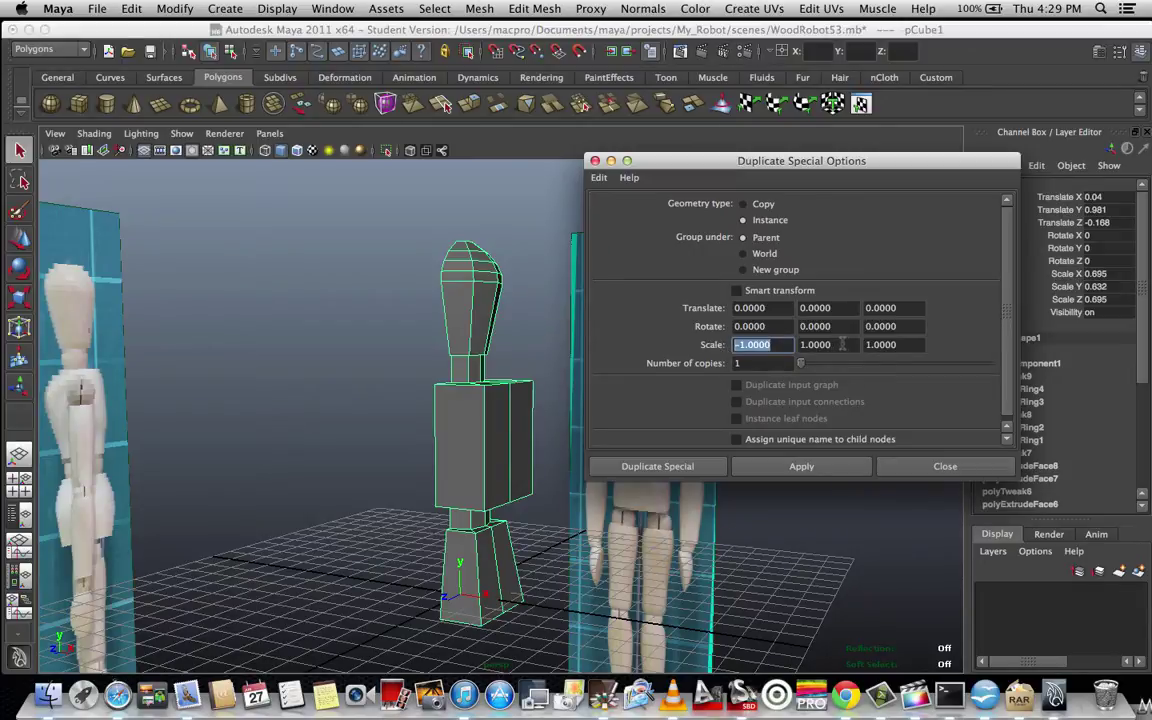
drag(843, 344, 735, 351)
key(Tab)
click(766, 344)
drag(722, 161, 722, 164)
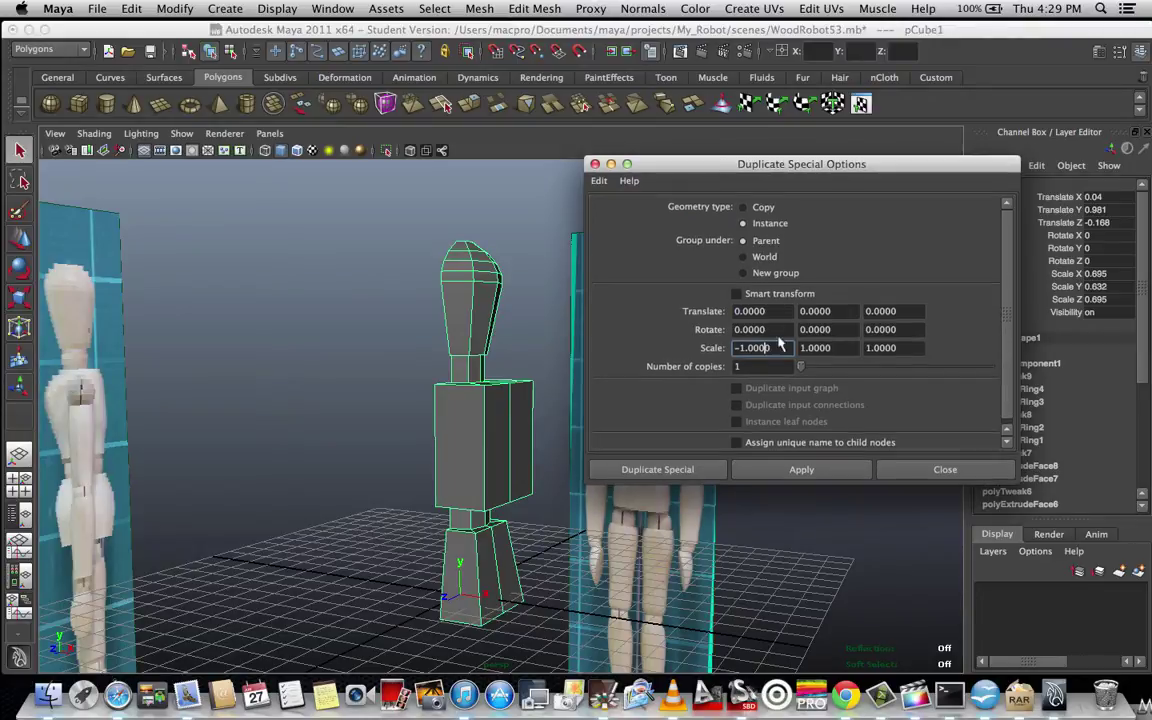
drag(772, 347, 735, 348)
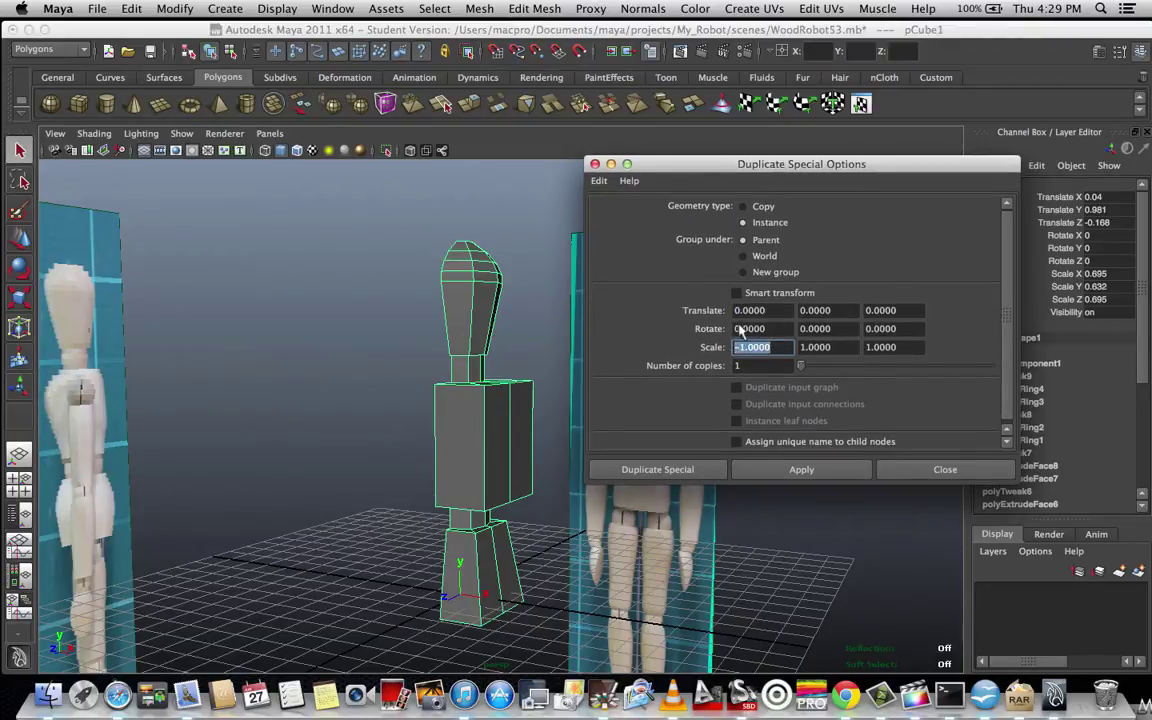
scroll(740, 330, down, 1)
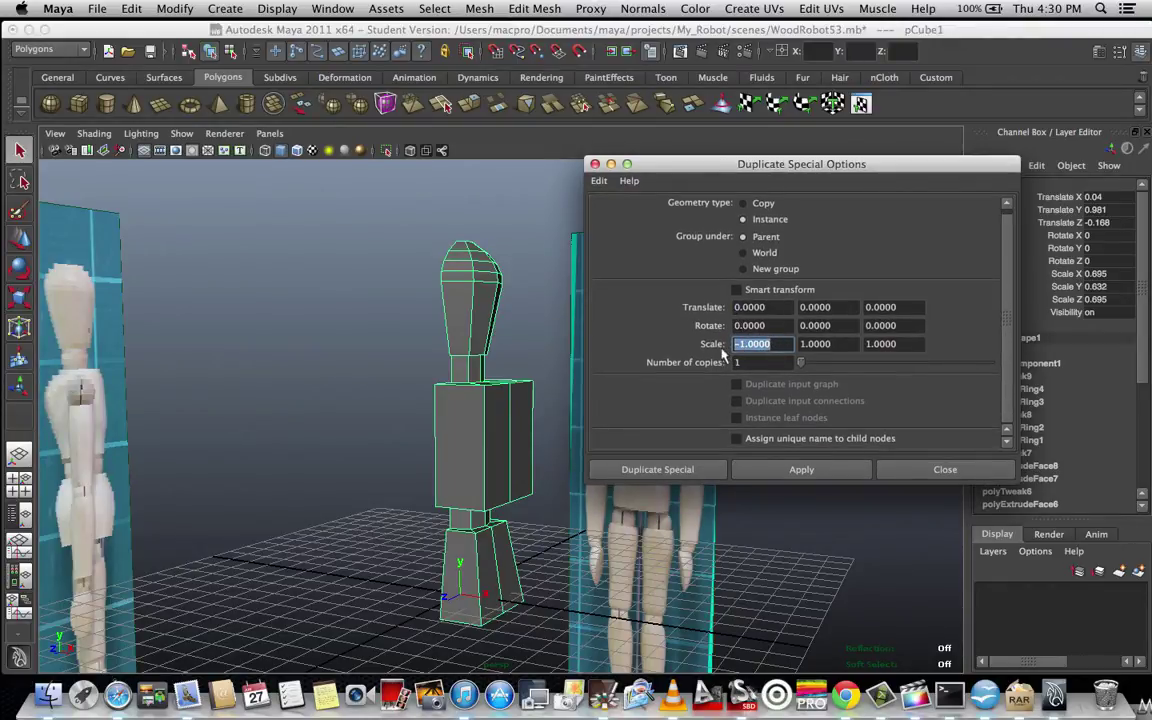
scroll(742, 234, up, 1)
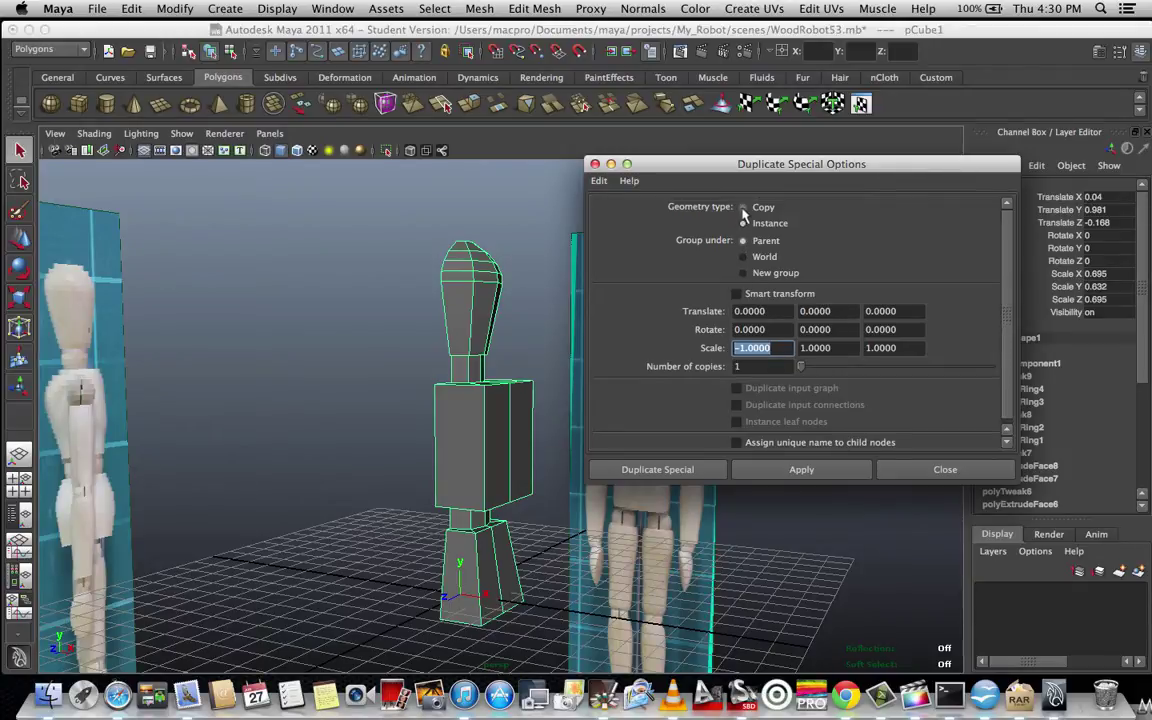
Choose Instance as the geometry type, create the mirrored duplicate of the half body and close the options.
click(743, 208)
click(742, 224)
click(743, 208)
click(743, 224)
drag(676, 163, 676, 179)
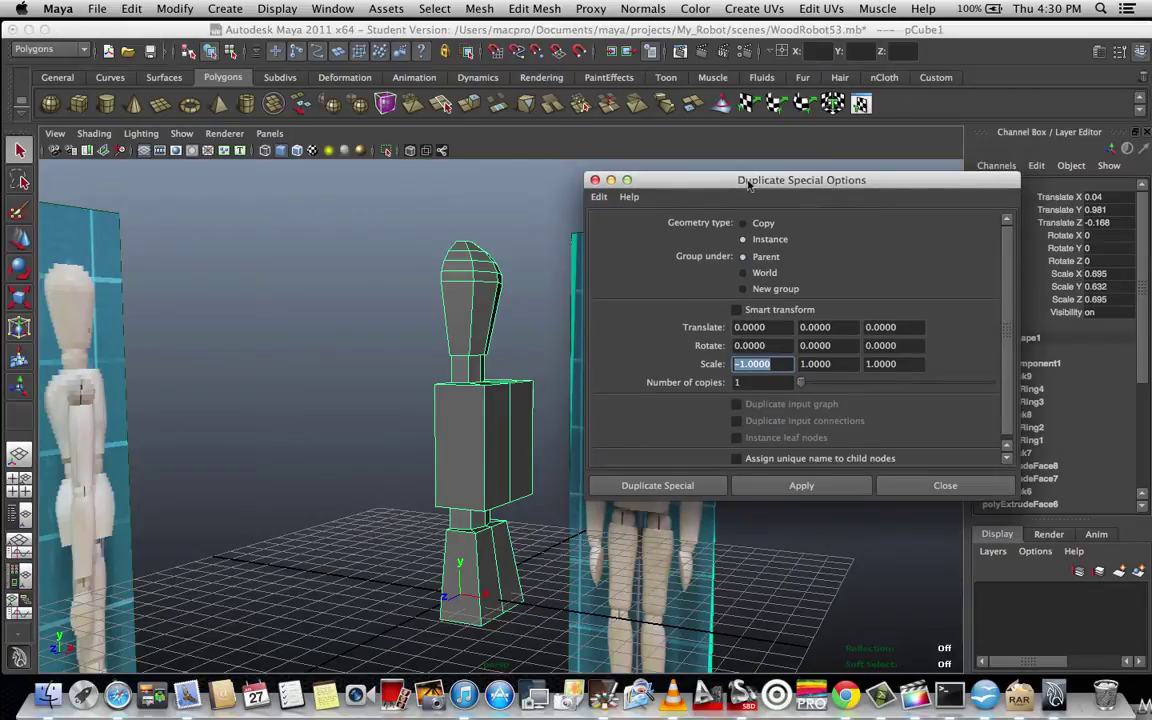
click(801, 469)
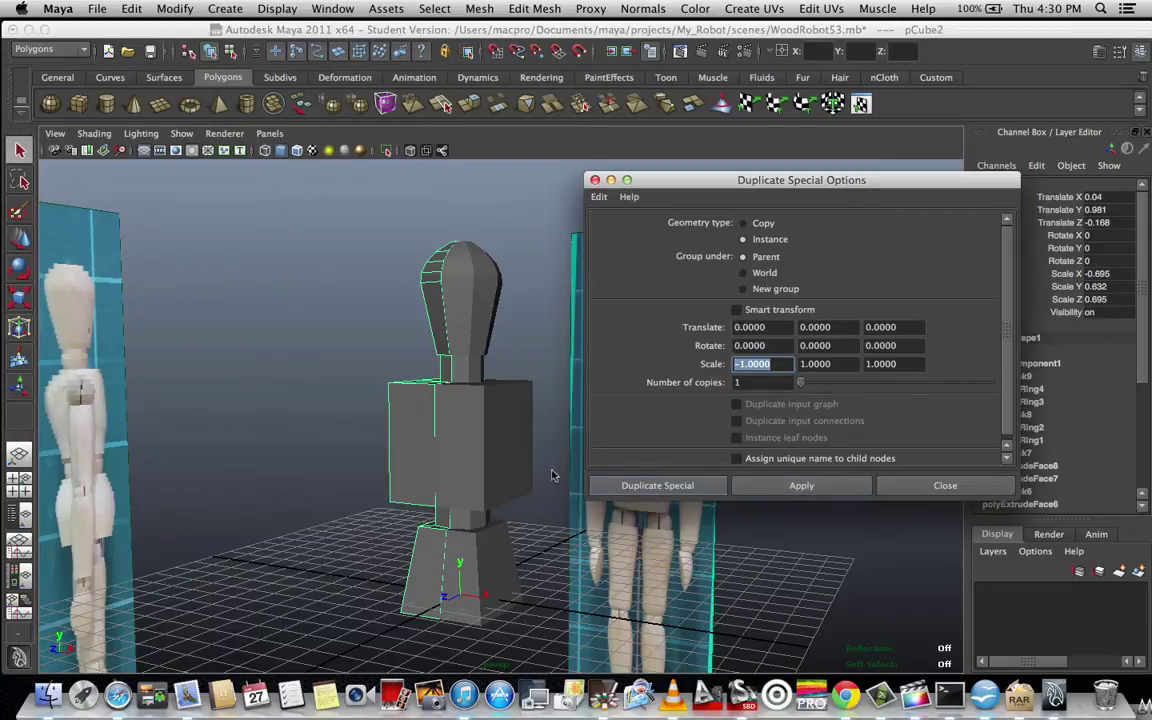
scroll(488, 446, up, 2)
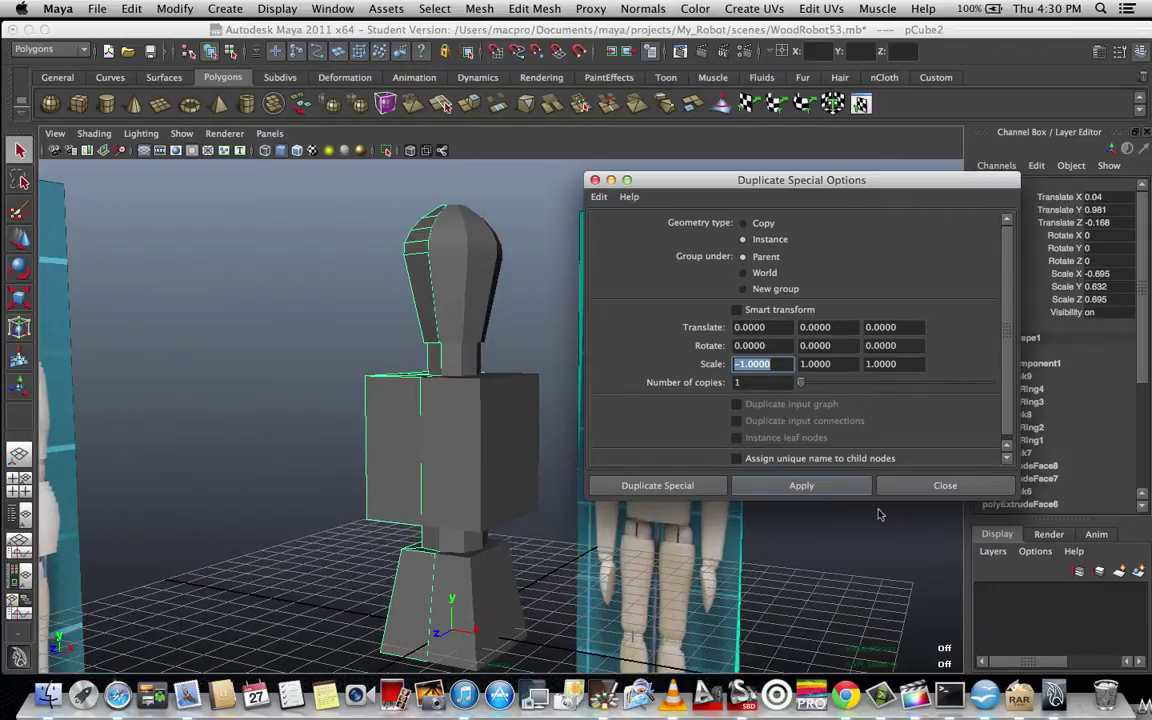
click(905, 487)
Select the original half of the body and bring its underside into view.
scroll(559, 371, down, 1)
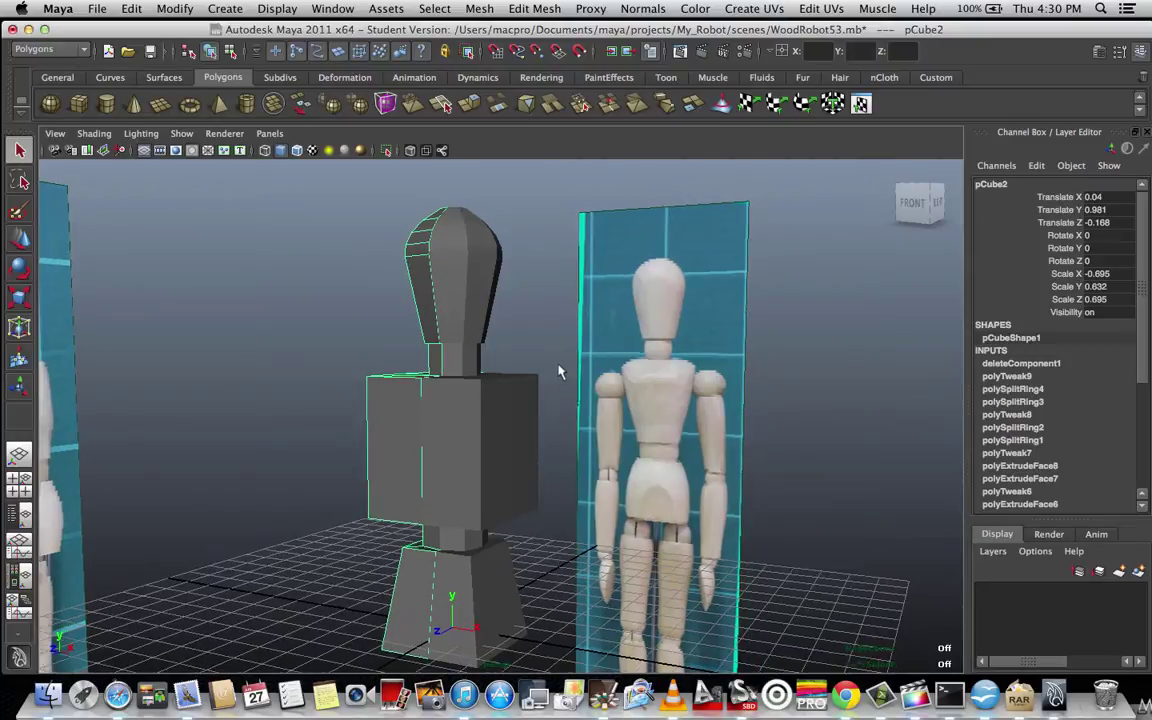
alt+drag(559, 372, 660, 392)
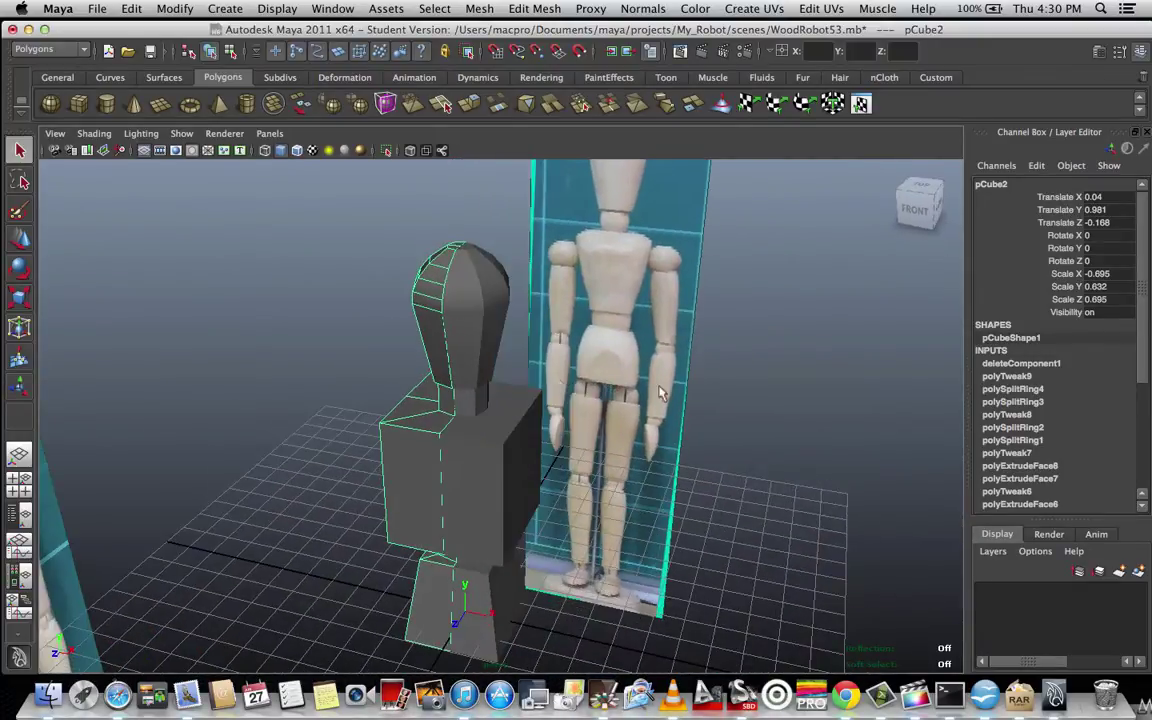
click(662, 392)
click(507, 440)
alt+drag(507, 440, 638, 441)
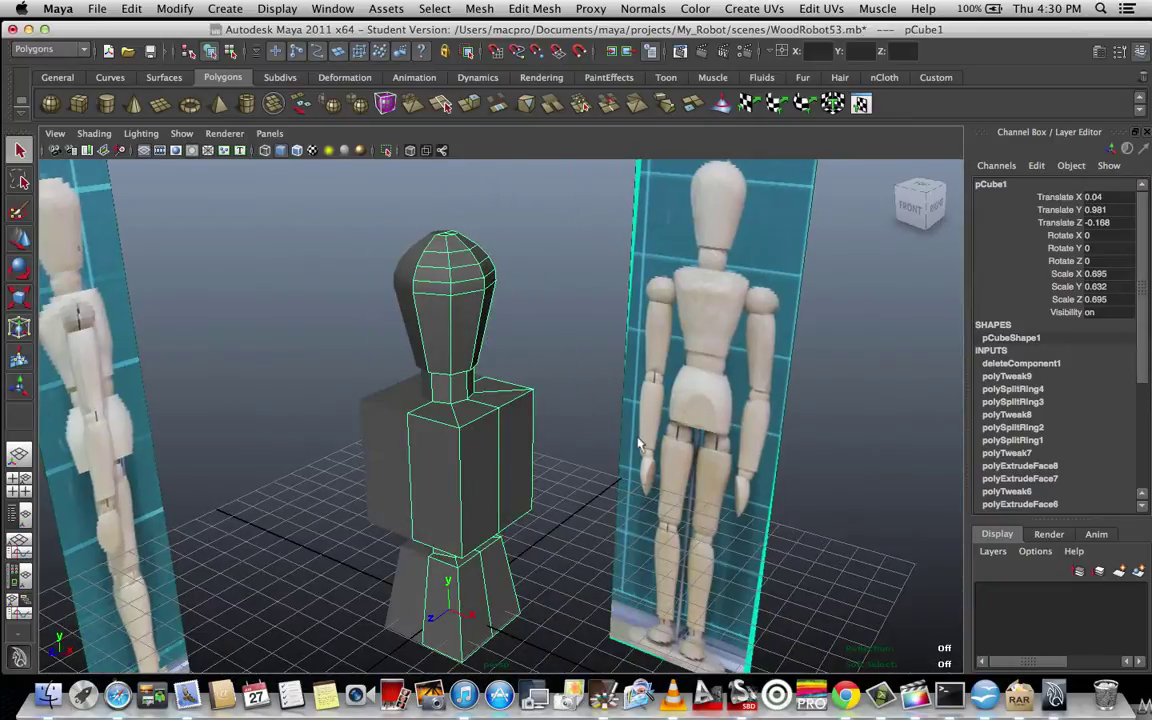
alt+drag(524, 491, 505, 464)
alt+drag(724, 466, 700, 465)
alt+drag(505, 437, 607, 523)
Switch the original half to face selection and select both bottom faces of its hip block.
right_drag(486, 401, 497, 448)
click(465, 510)
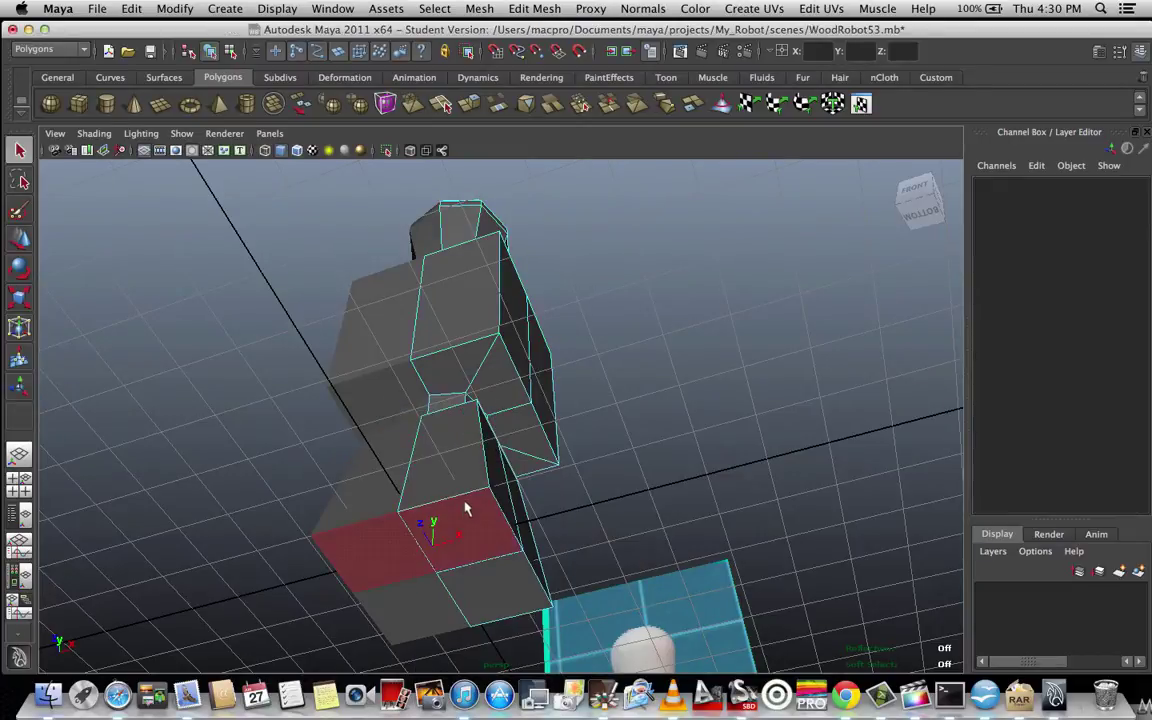
click(465, 519)
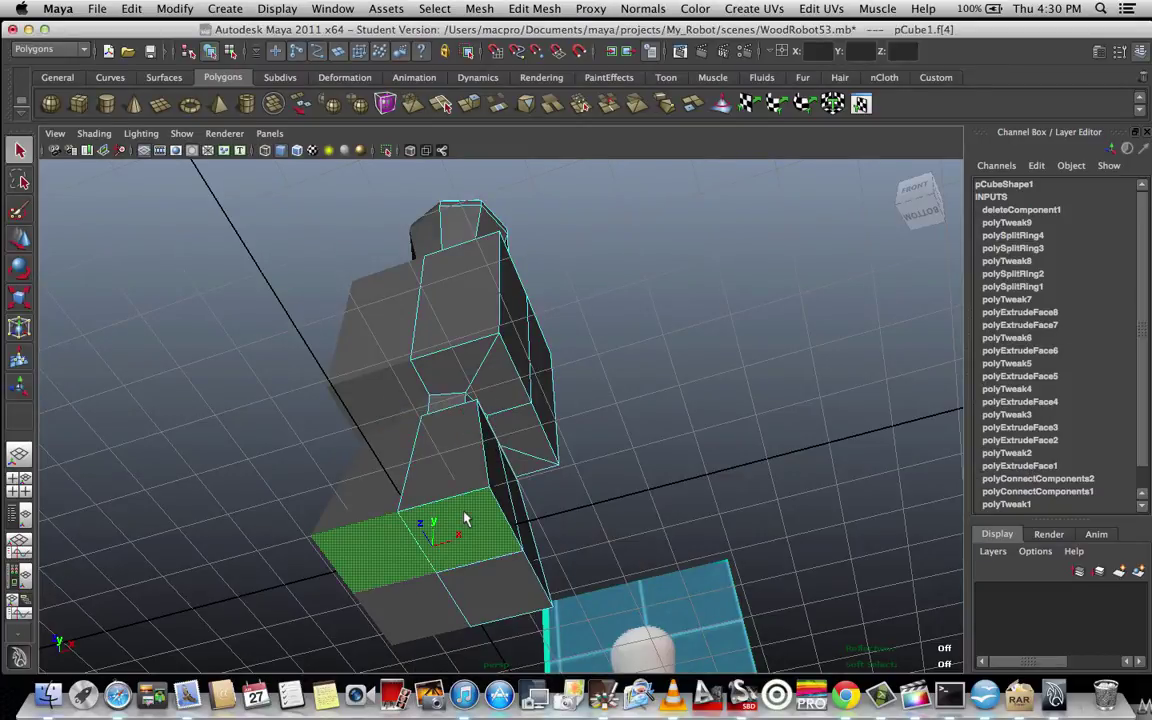
shift+click(480, 590)
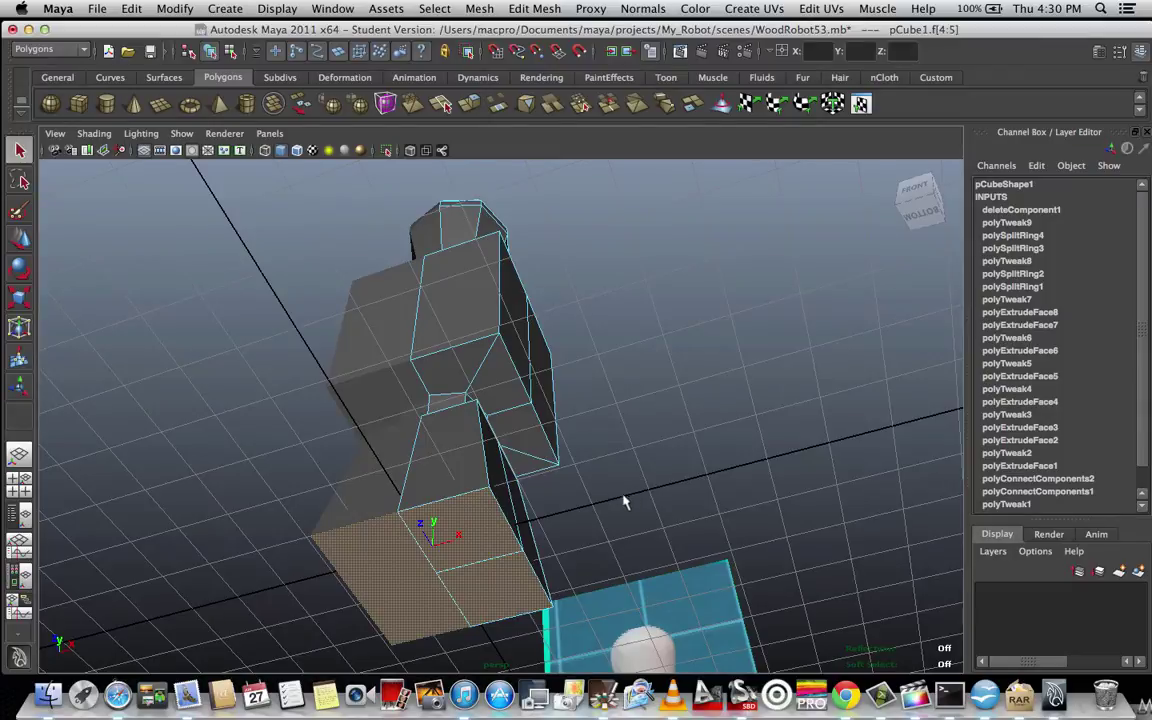
Detach the Edit Mesh commands as a floating window beside the model.
alt+drag(624, 502, 652, 485)
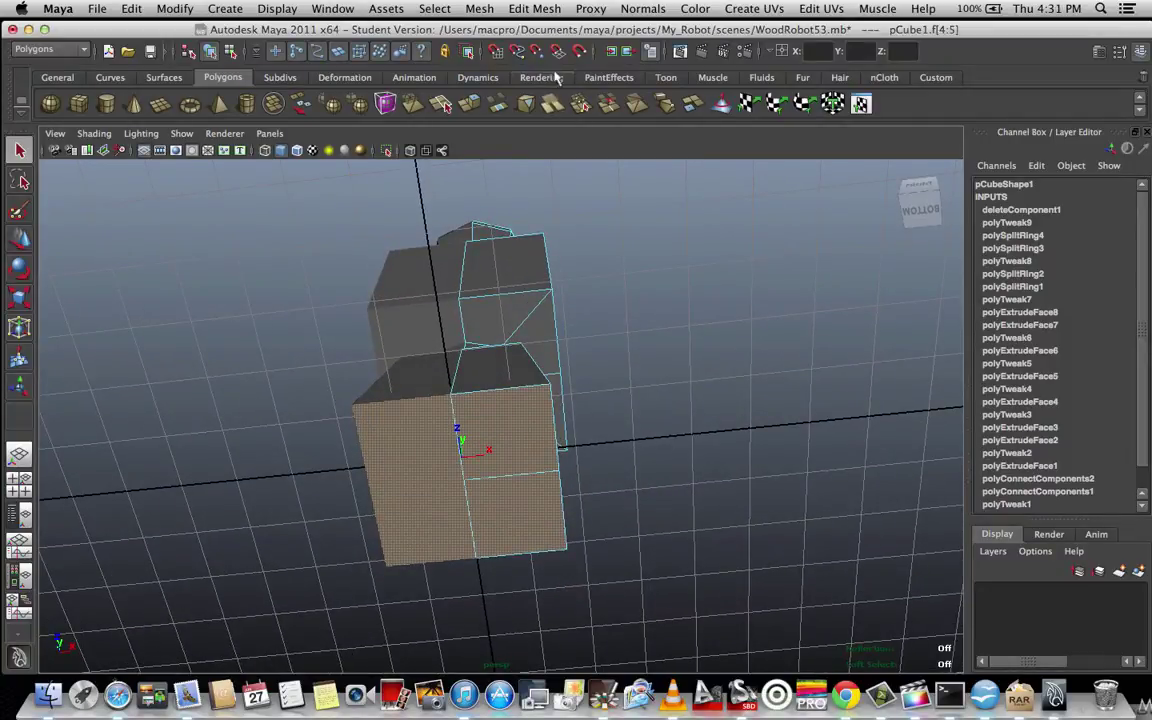
click(525, 10)
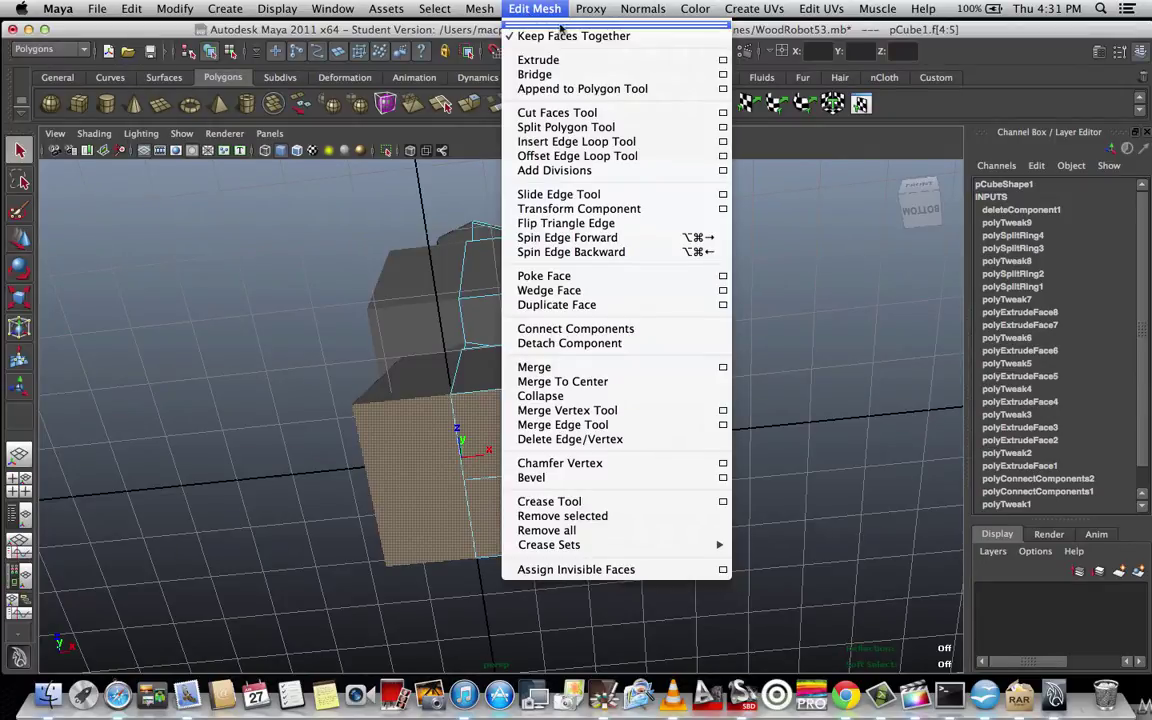
click(552, 28)
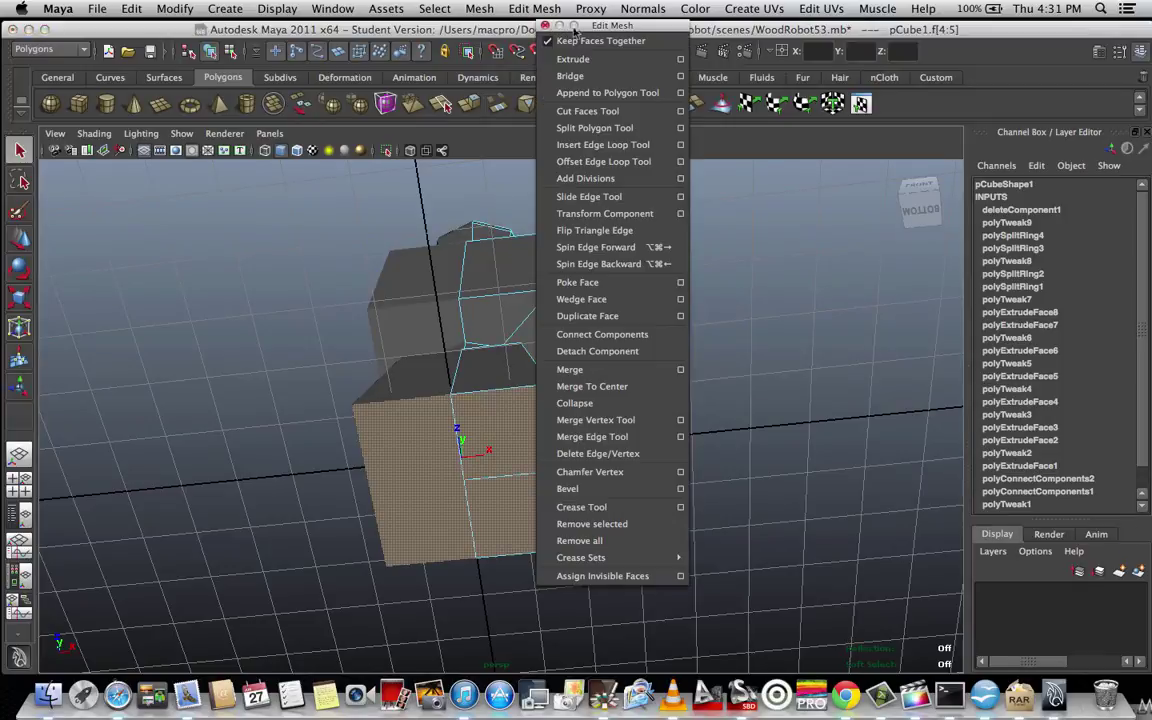
drag(544, 20, 789, 179)
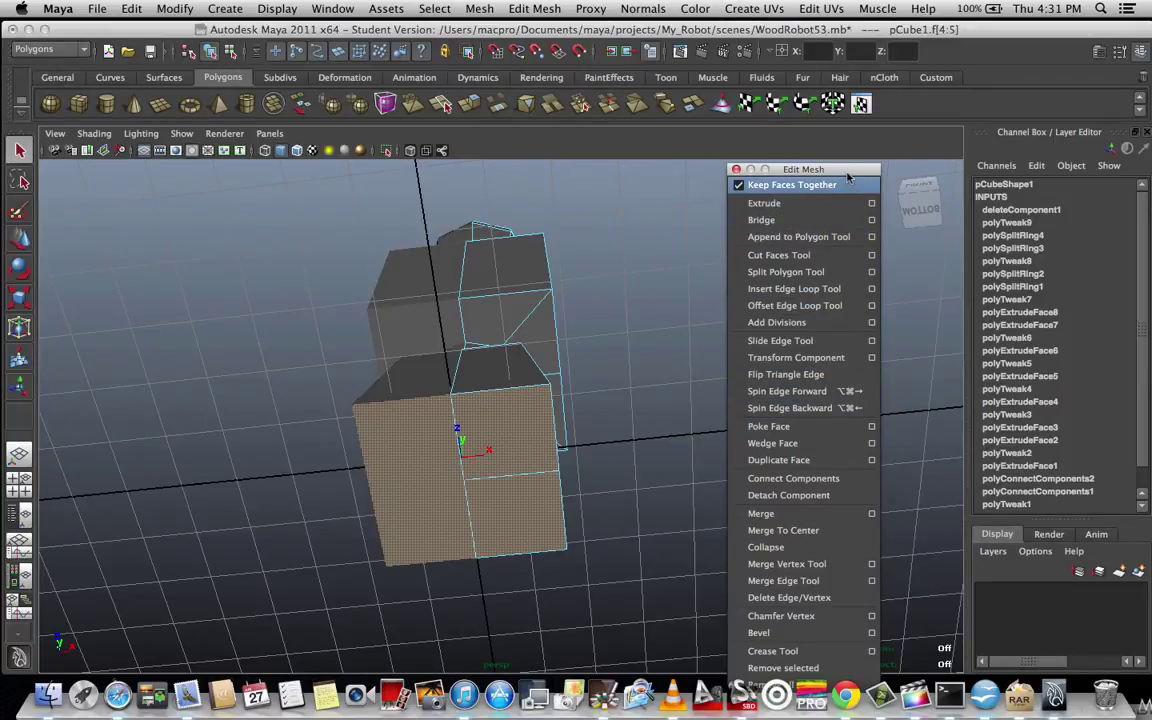
drag(846, 171, 822, 170)
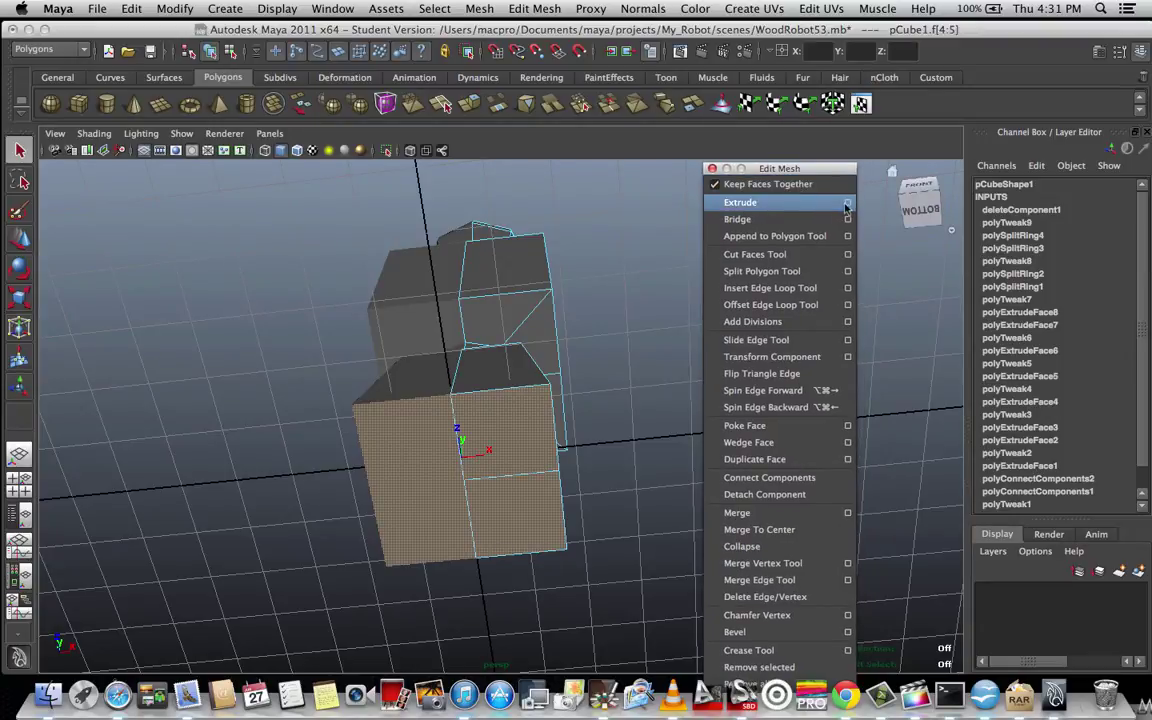
Extrude the two selected bottom hip faces with an offset of 0.3.
click(848, 202)
drag(738, 174, 808, 244)
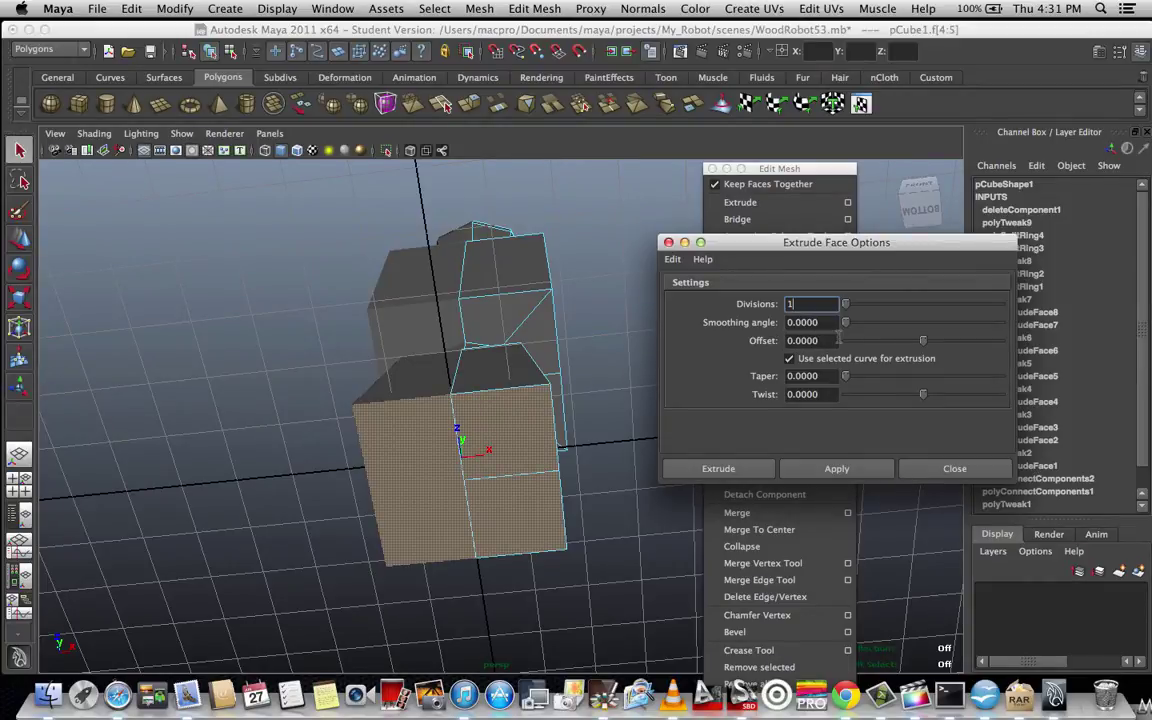
double_click(802, 340)
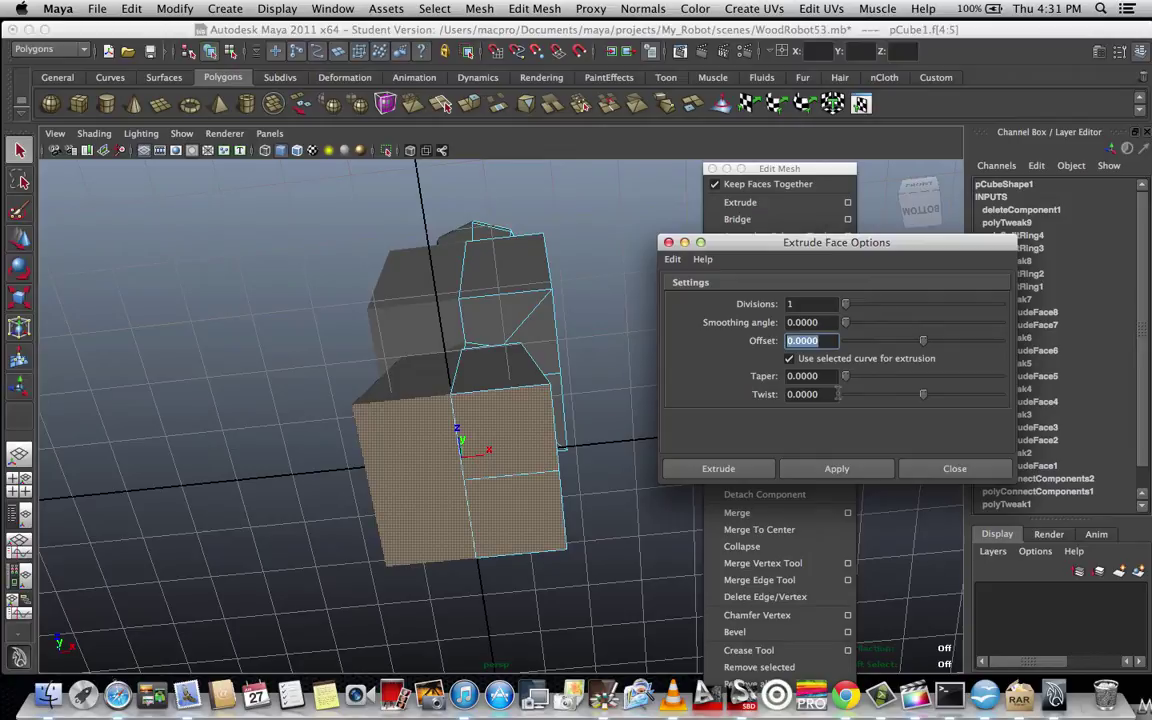
click(822, 341)
drag(827, 341, 767, 346)
key(super+space)
key(super+space)
key(super+space)
text(.3)
click(846, 472)
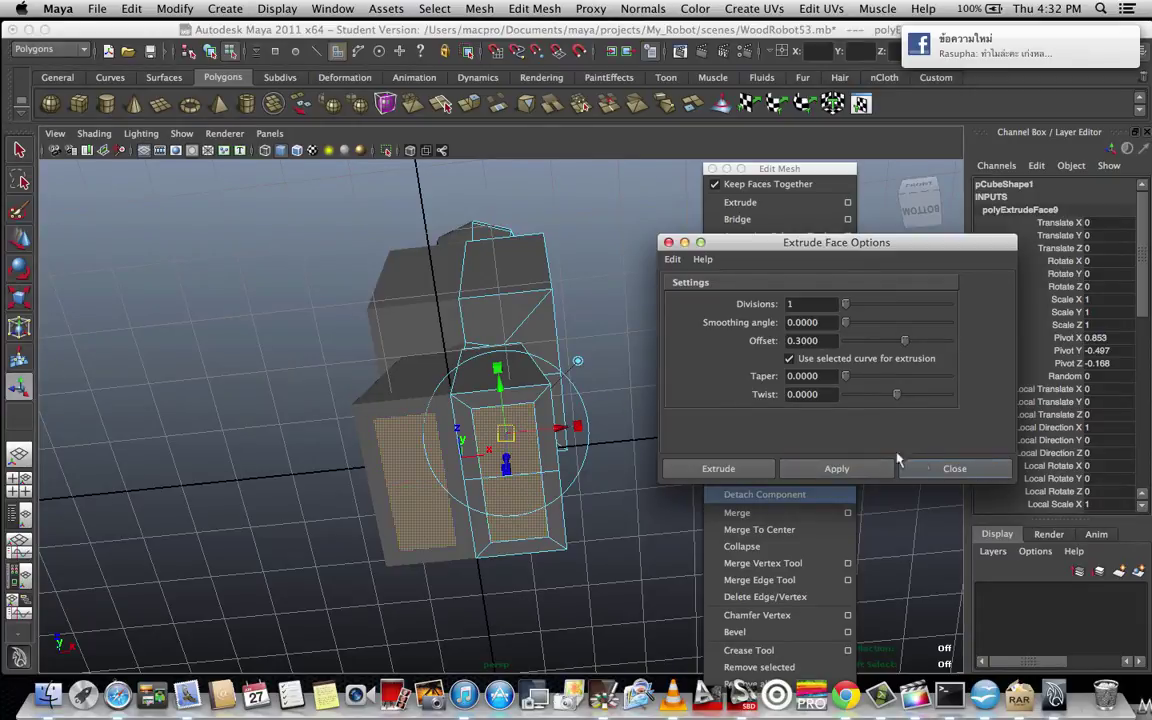
click(953, 469)
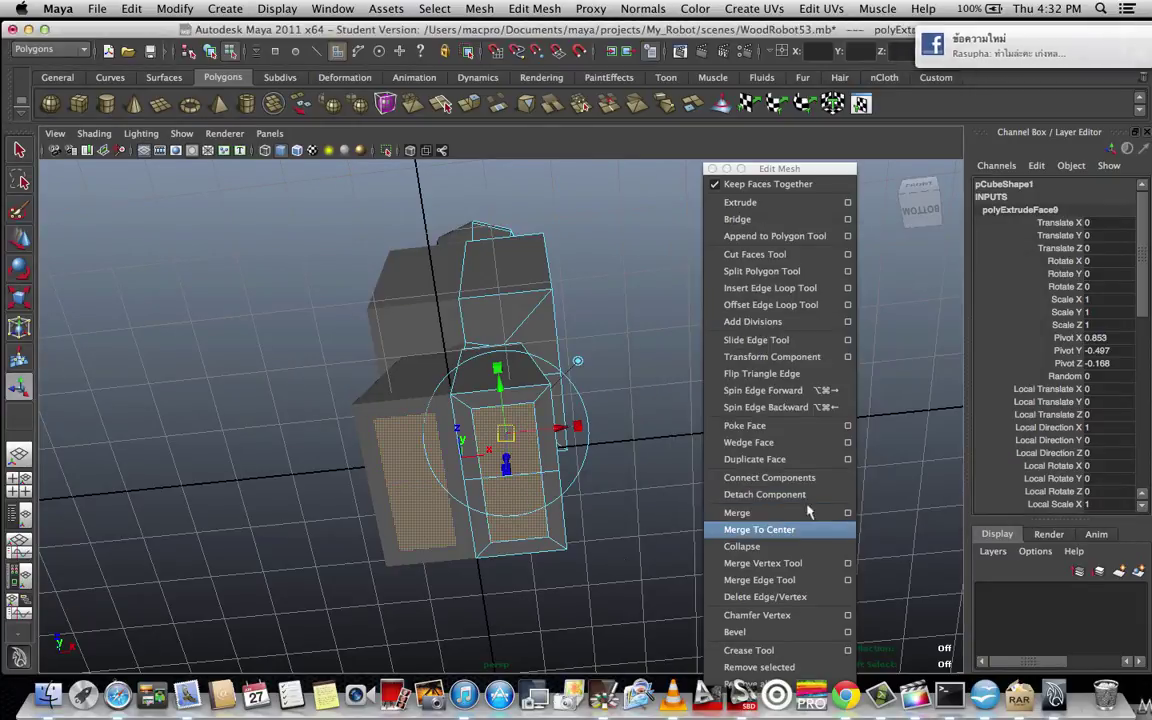
scroll(600, 555, up, 6)
alt+drag(601, 556, 605, 496)
alt+drag(568, 426, 596, 428)
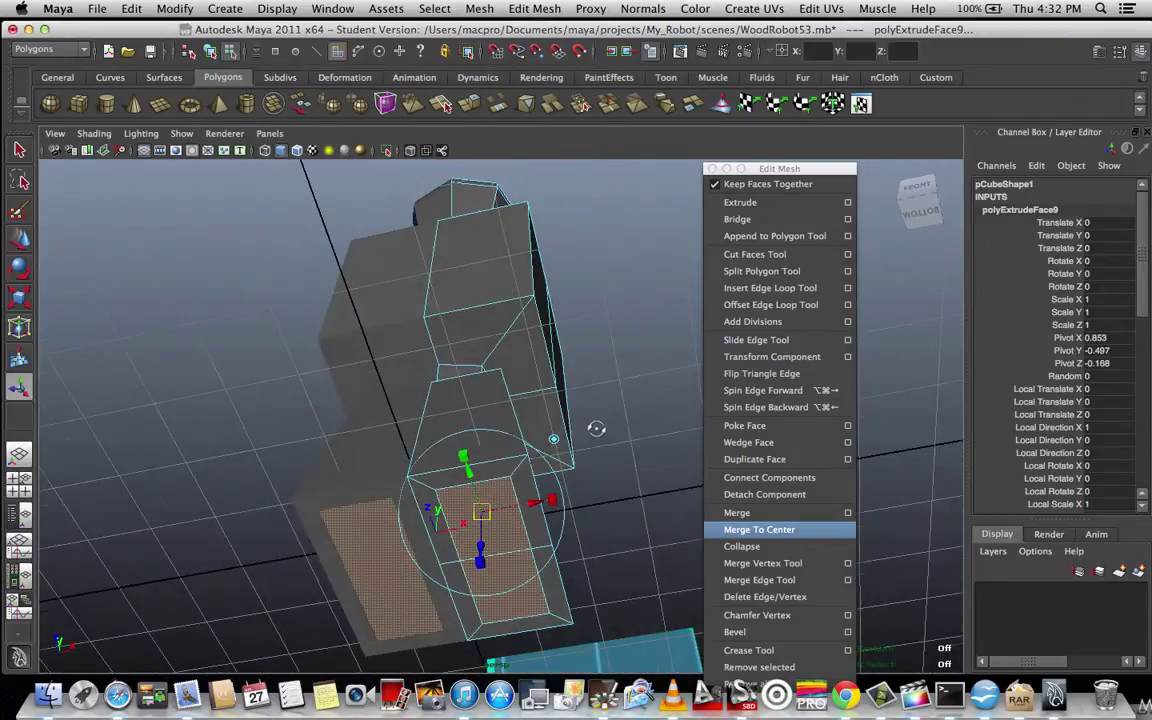
alt+drag(390, 483, 416, 357)
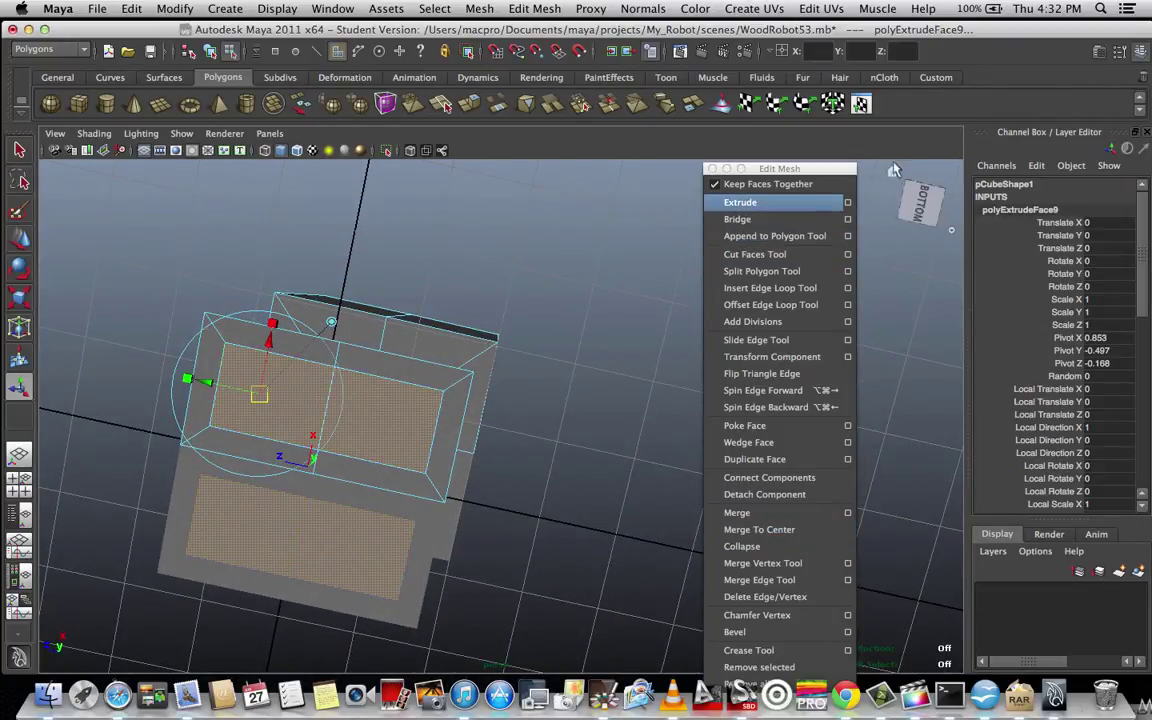
Show the hip block's underside squarely from the bottom and move the floating Edit Mesh window clear of it.
click(925, 205)
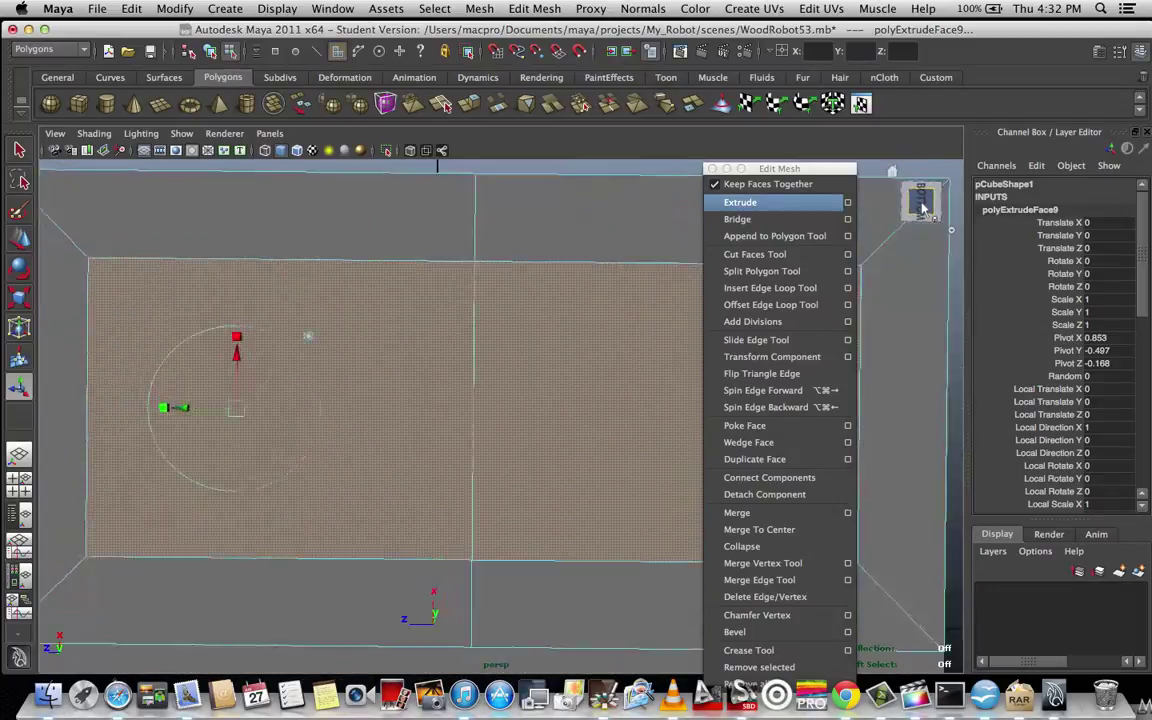
scroll(654, 284, down, 5)
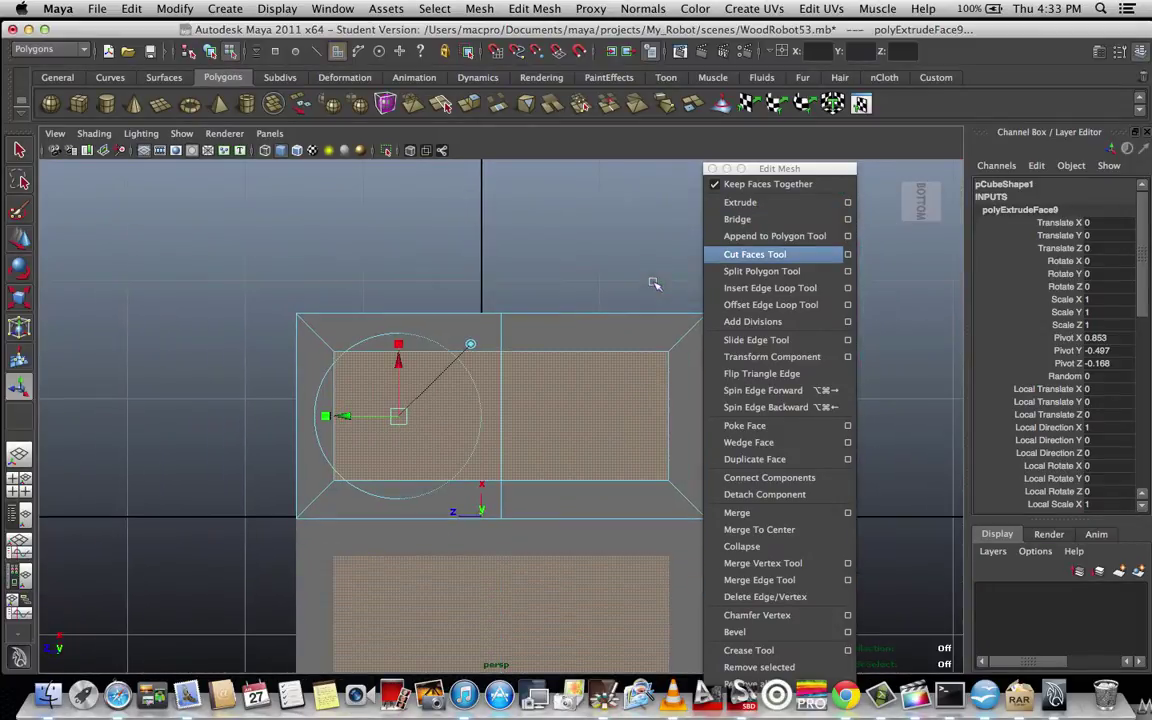
drag(786, 170, 928, 320)
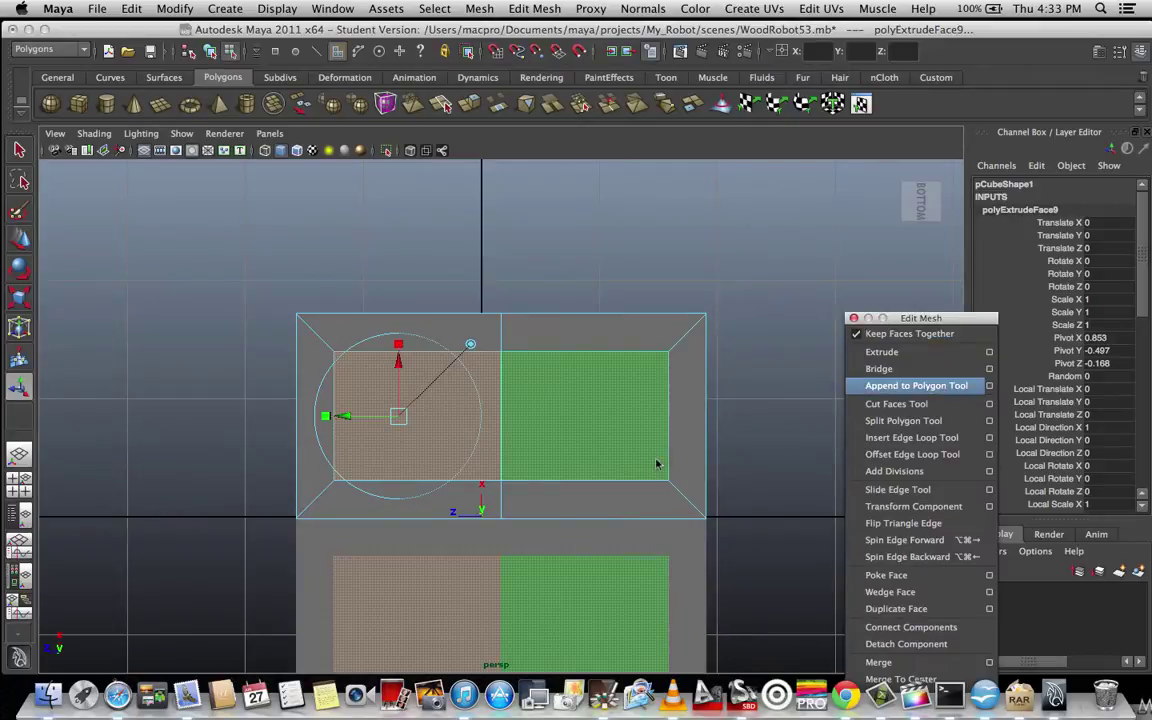
scroll(675, 445, down, 3)
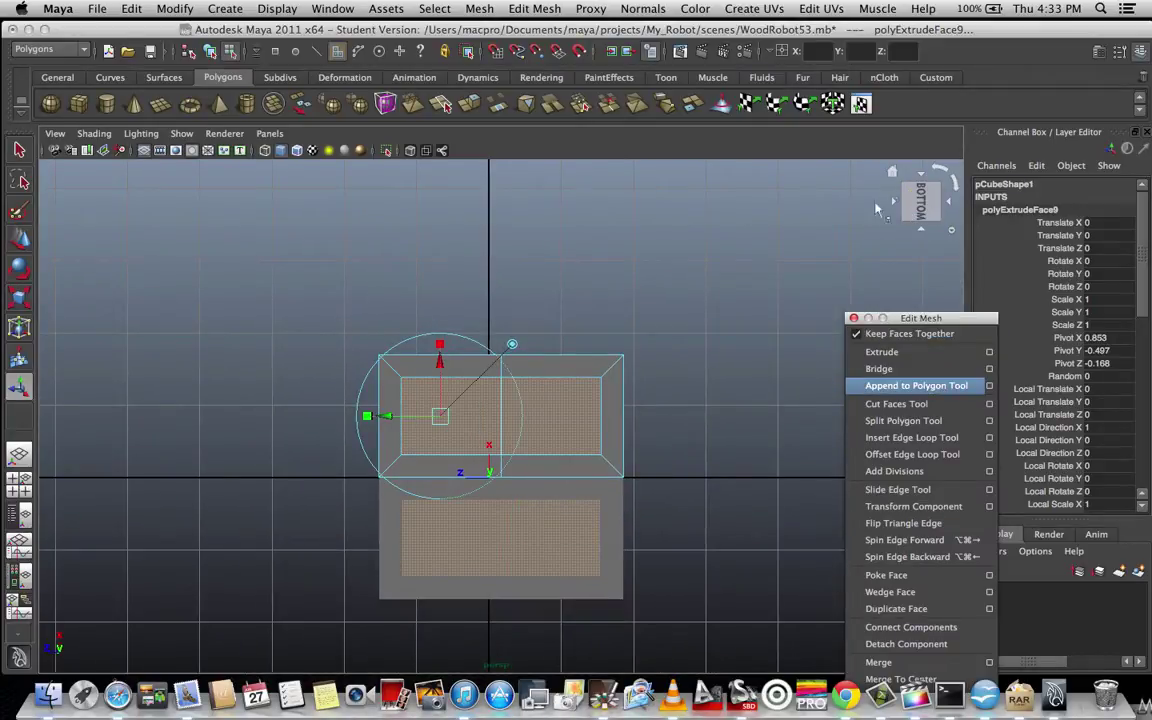
click(921, 205)
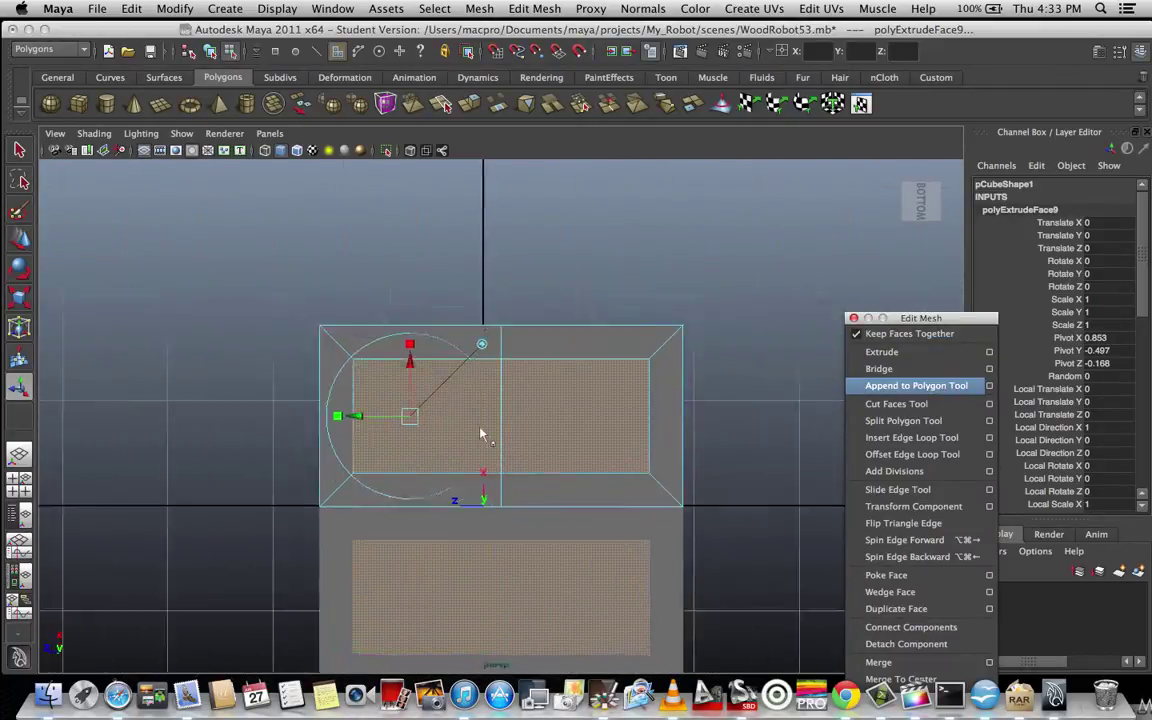
click(408, 350)
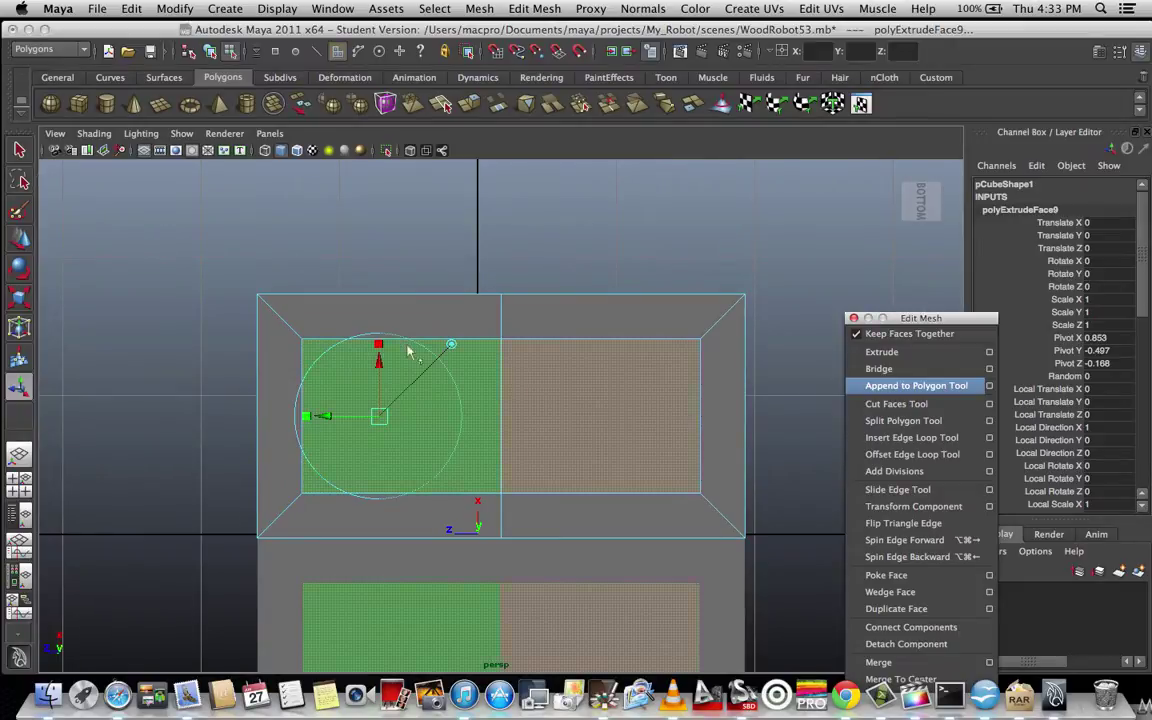
Switch the original half to vertex selection and select the four corner vertices of the inset rectangle under the hips.
right_drag(551, 381, 500, 381)
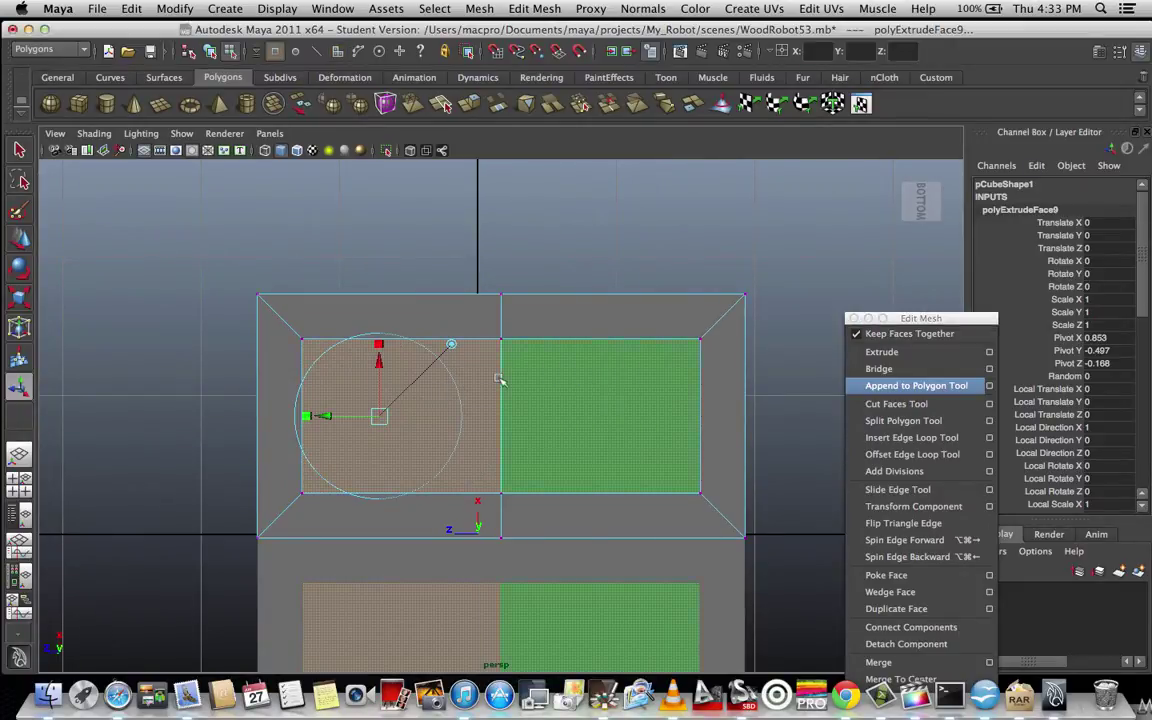
scroll(500, 381, up, 2)
scroll(500, 381, down, 3)
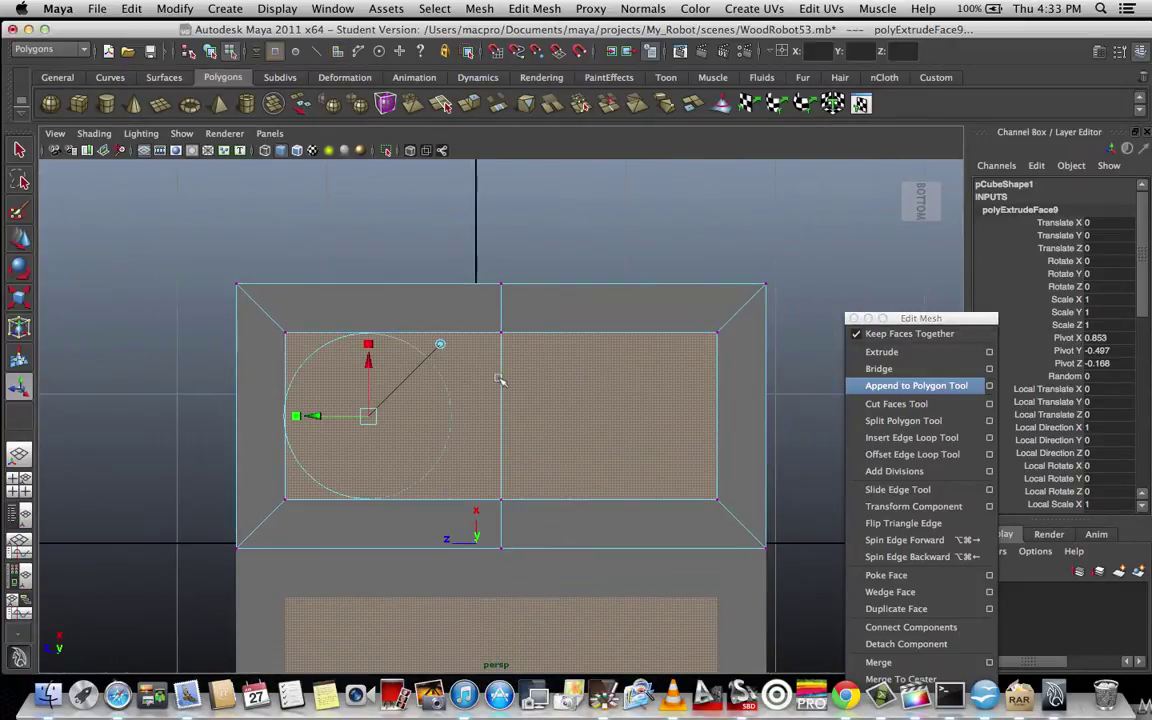
click(285, 334)
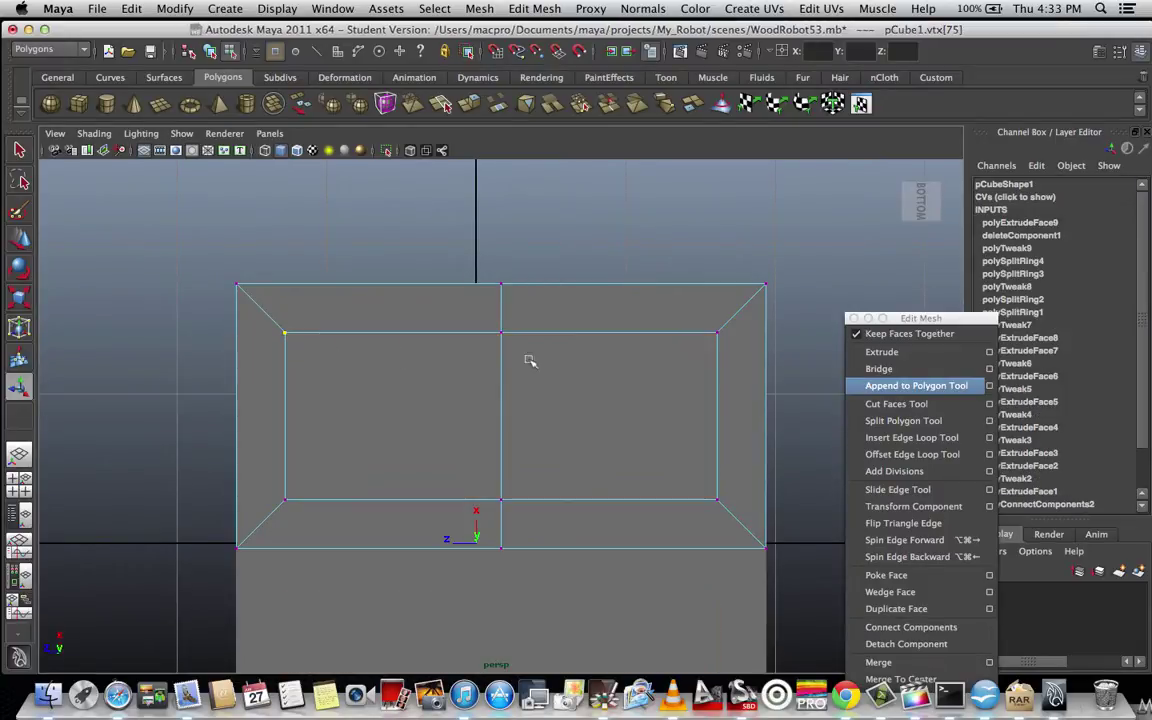
shift+click(717, 334)
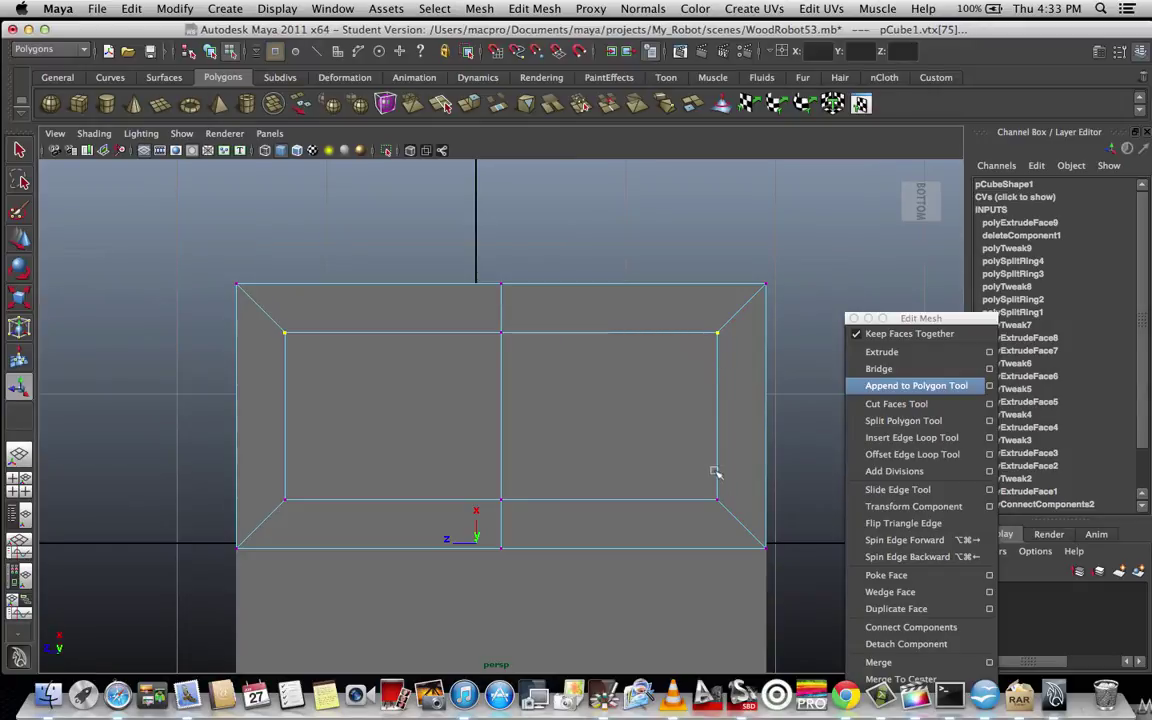
shift+click(717, 499)
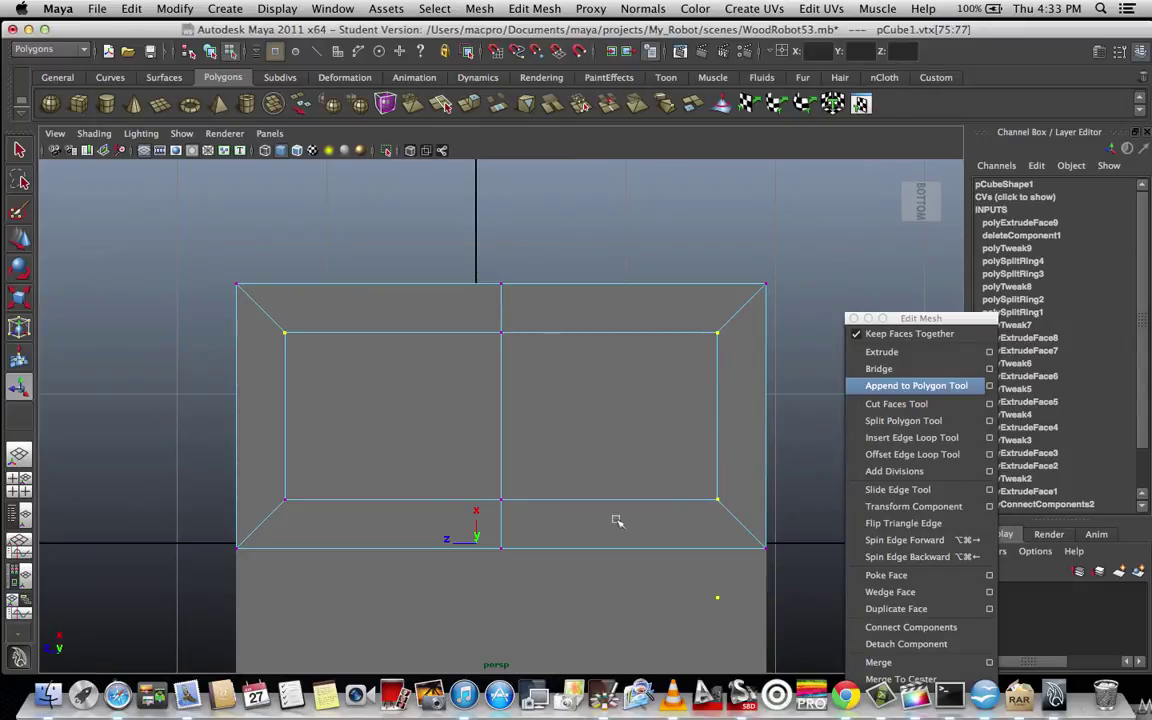
shift+click(286, 498)
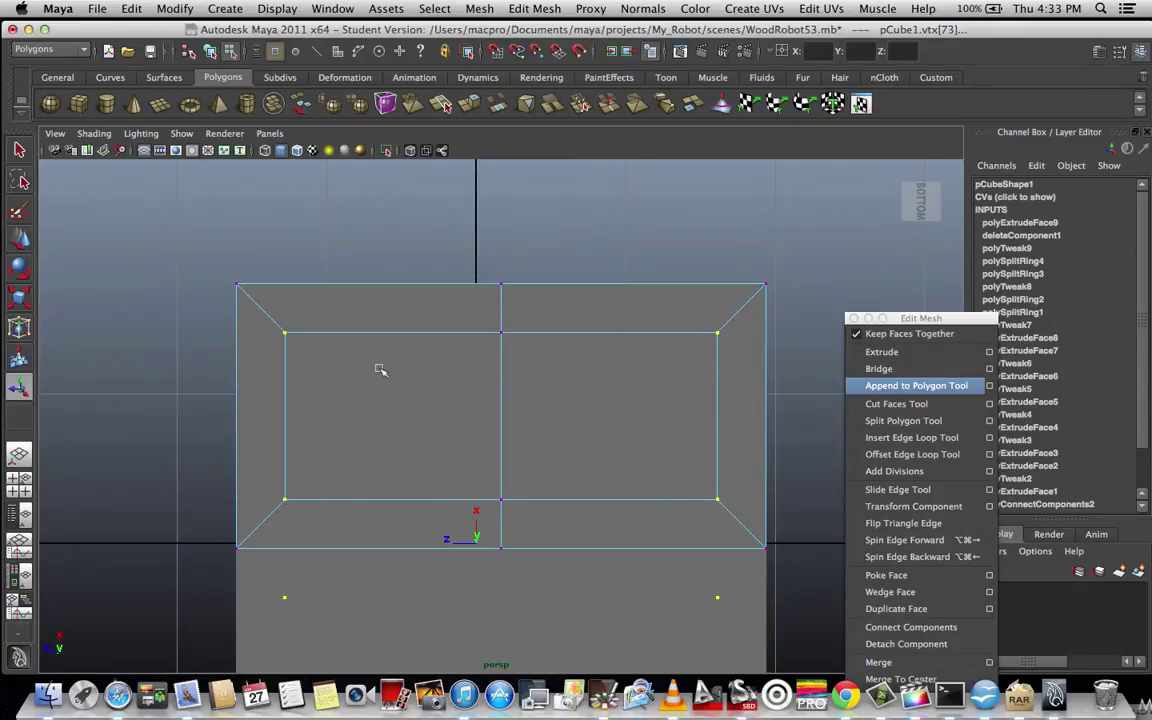
Scale the four selected corner vertices inward along Z until the inset rectangle is nearly square, and clear the selection.
key(r)
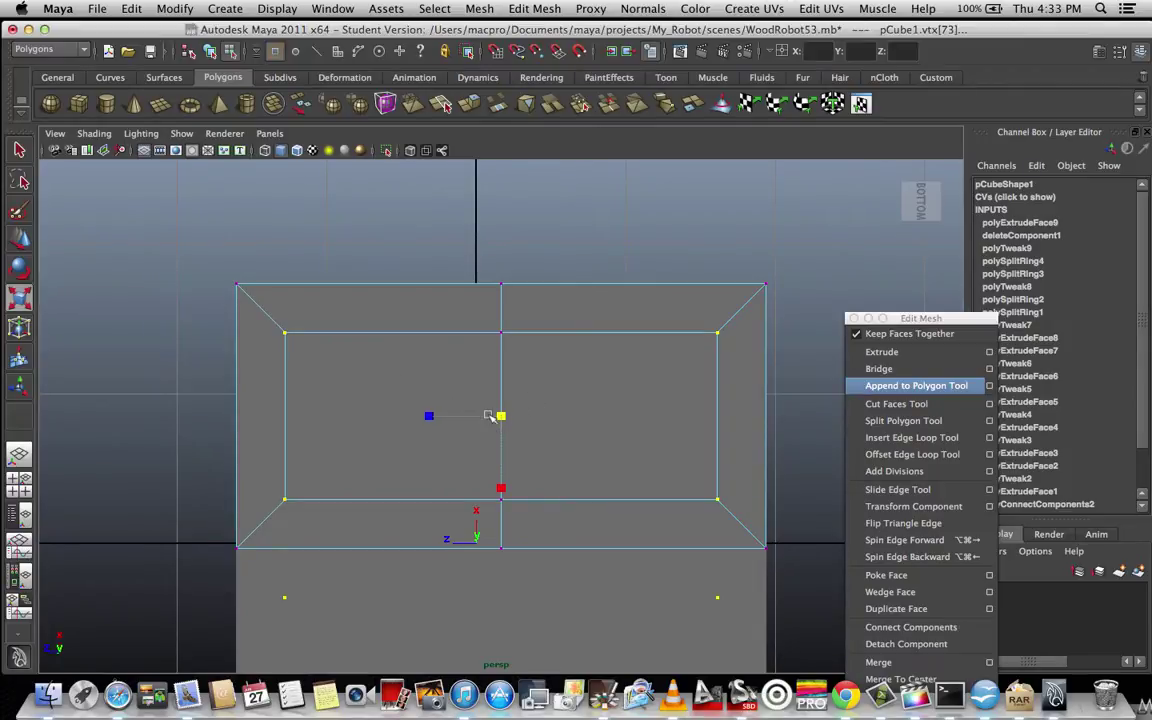
scroll(405, 401, down, 3)
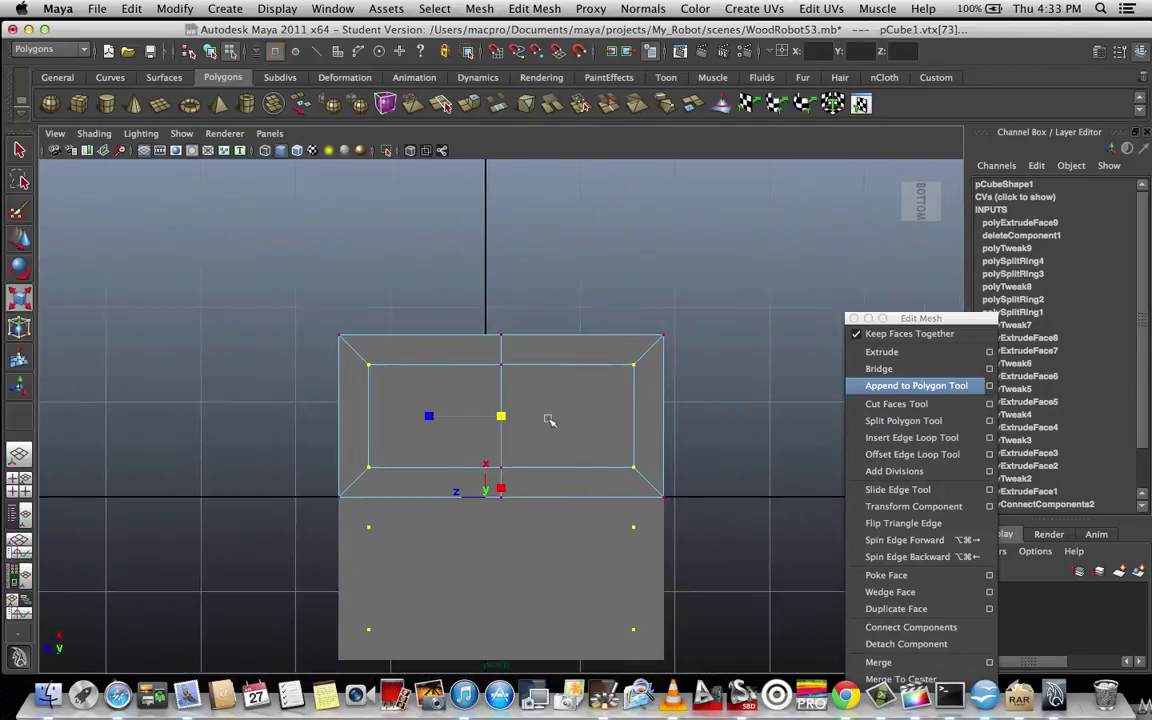
scroll(548, 419, up, 6)
scroll(548, 419, down, 4)
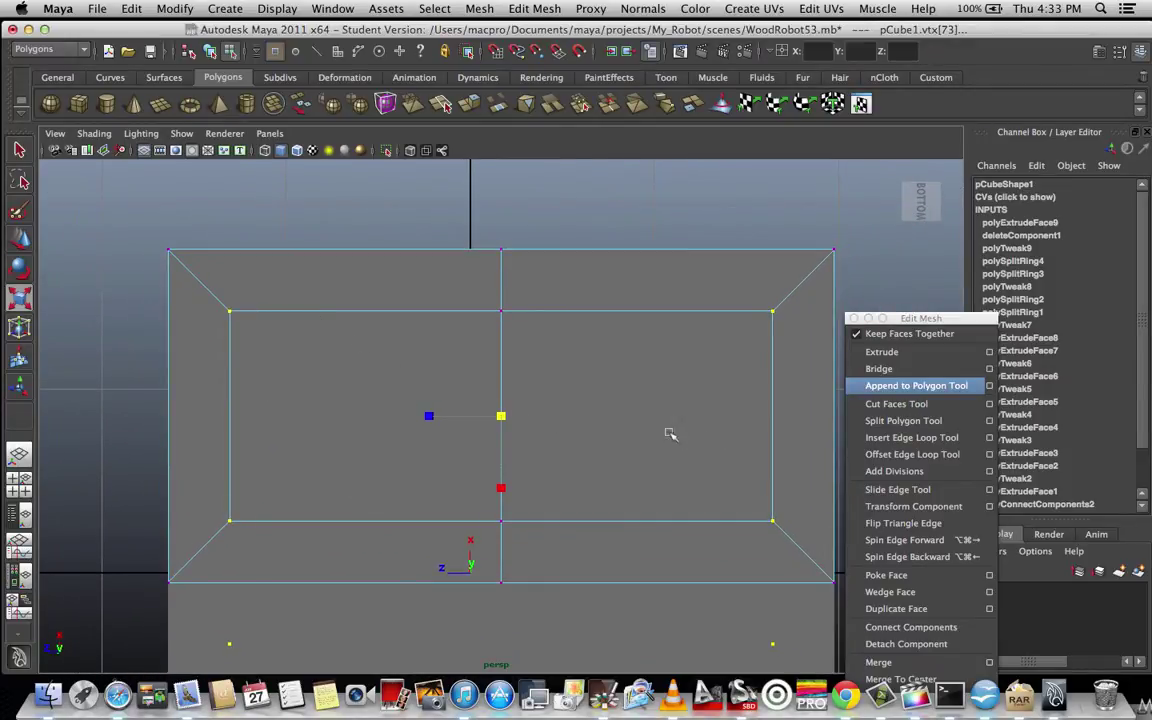
scroll(333, 322, up, 1)
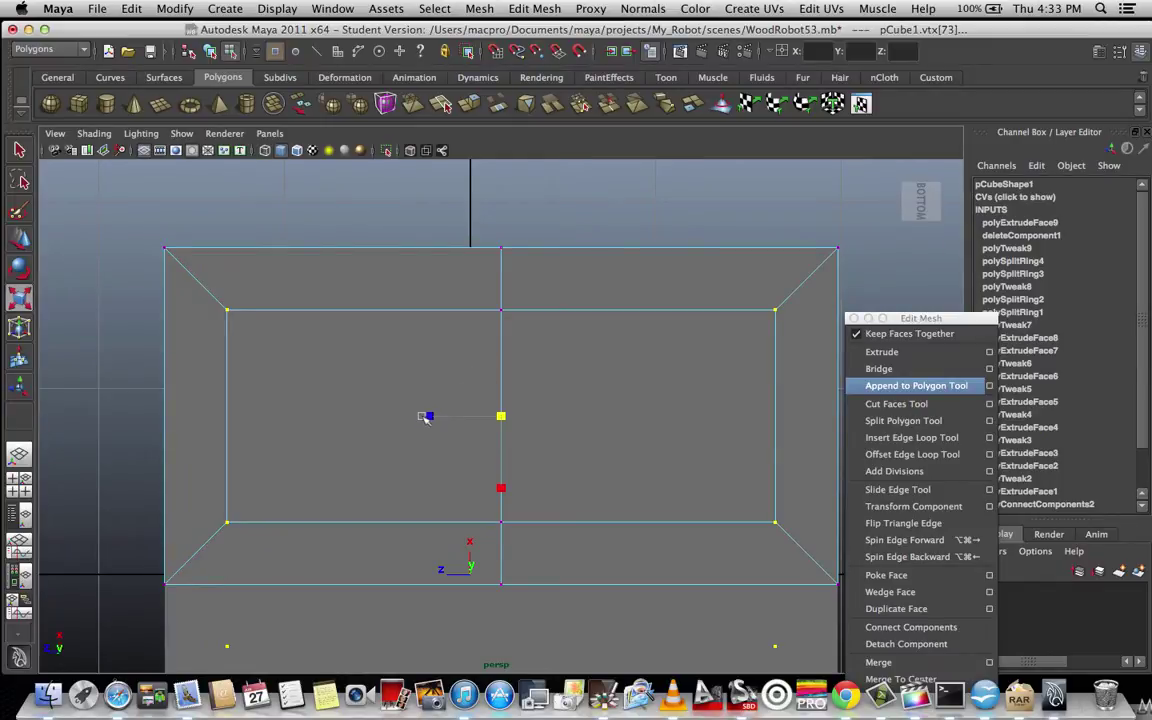
drag(429, 417, 470, 421)
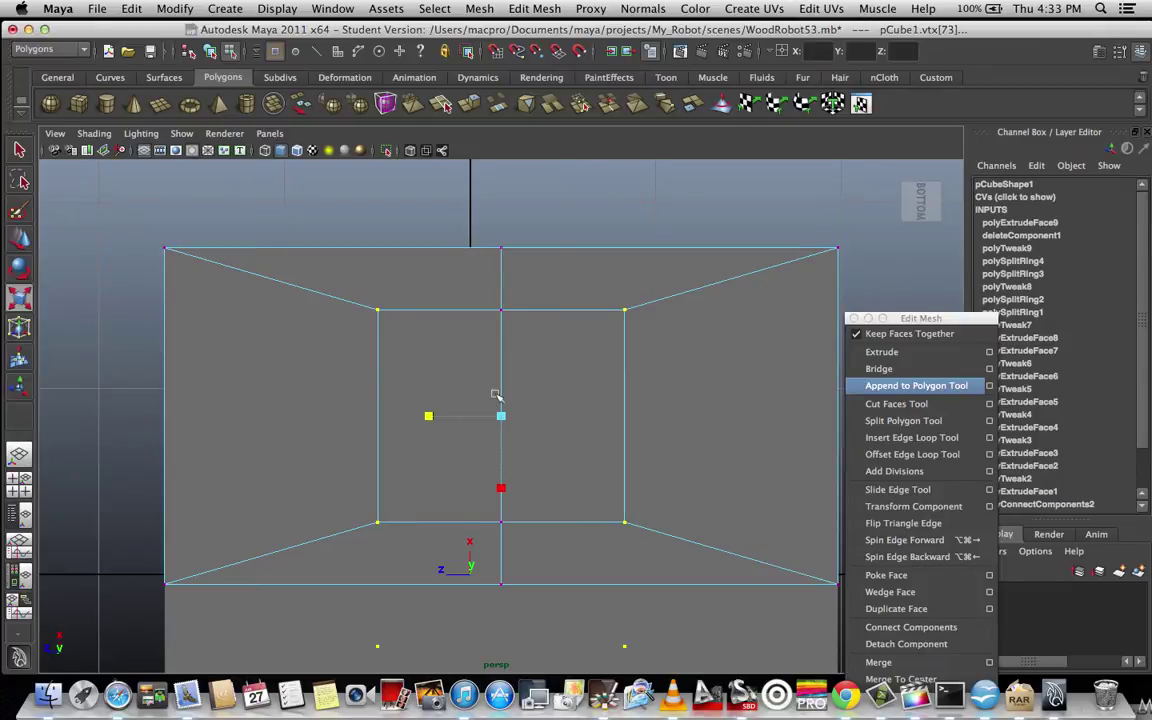
key(4)
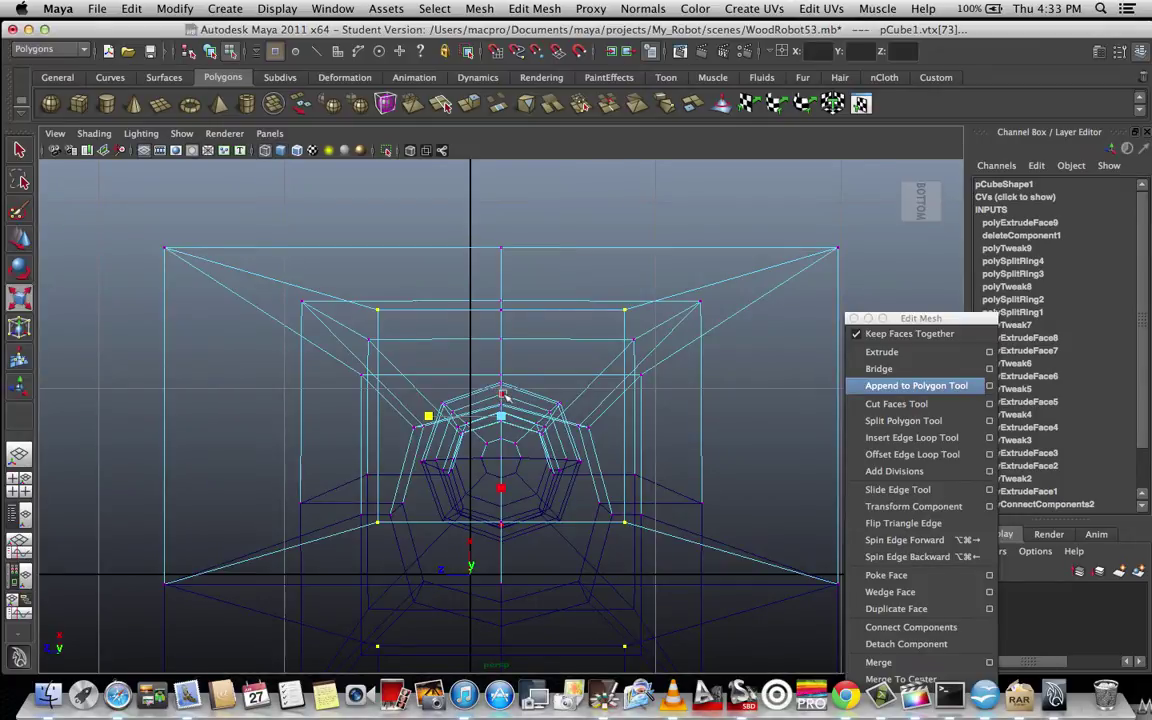
key(5)
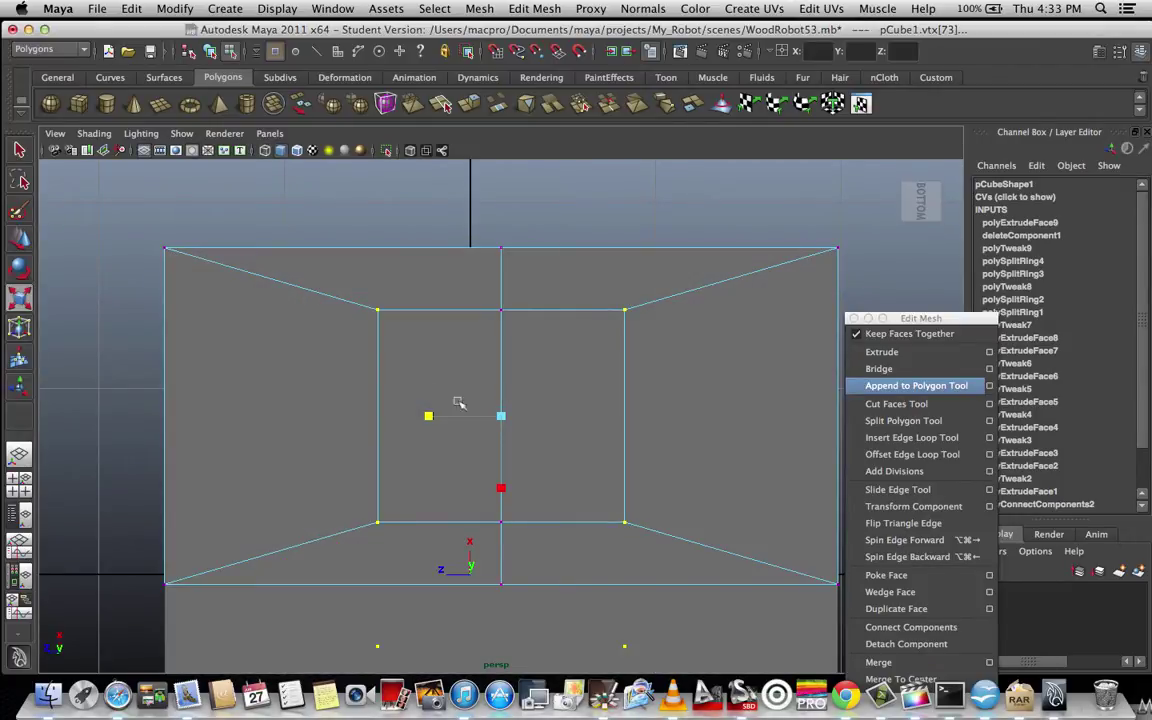
scroll(528, 410, down, 4)
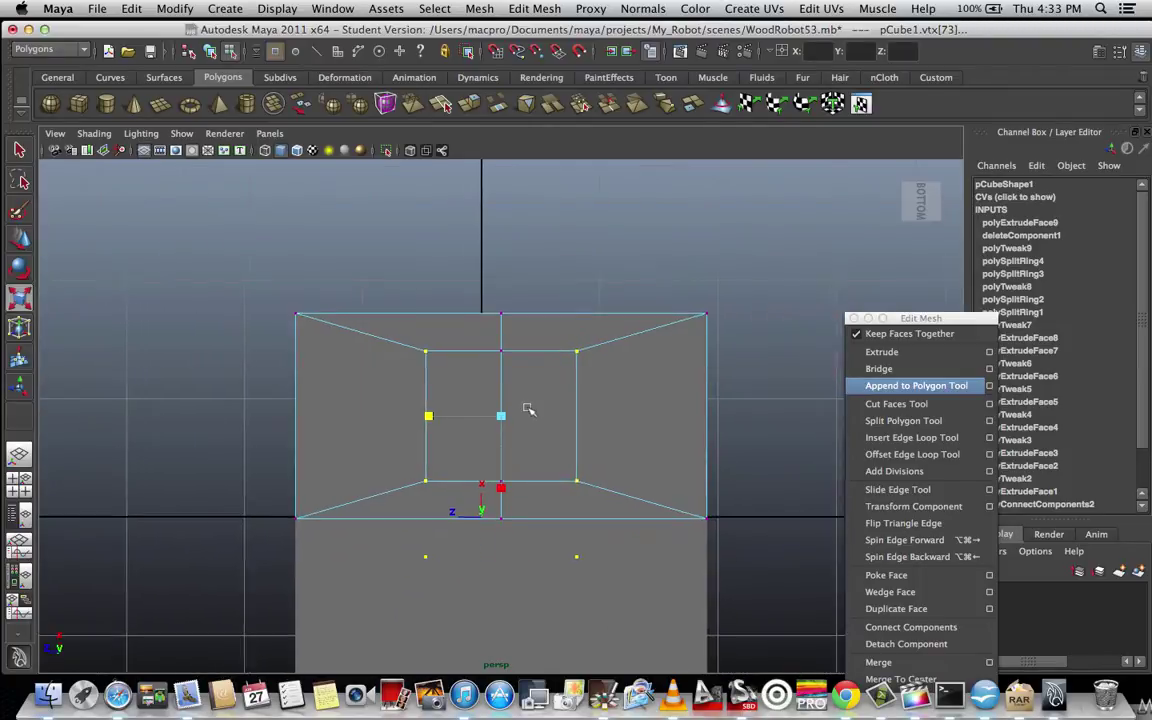
scroll(530, 412, up, 2)
scroll(533, 416, down, 2)
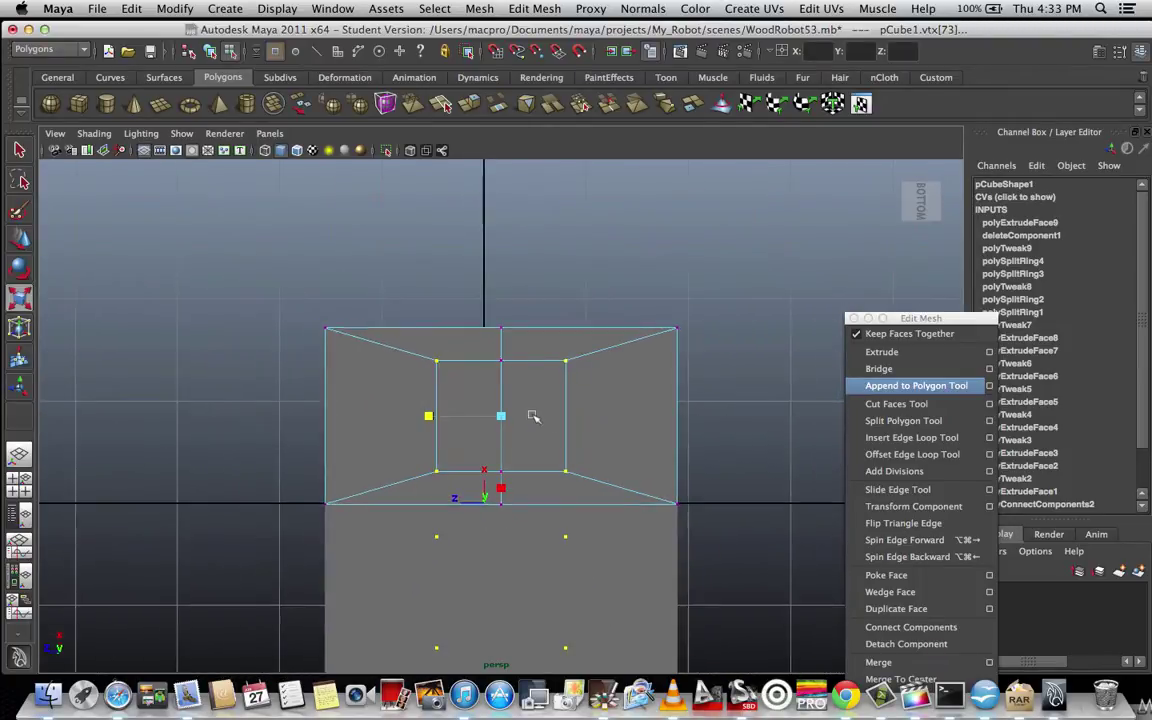
scroll(533, 416, up, 1)
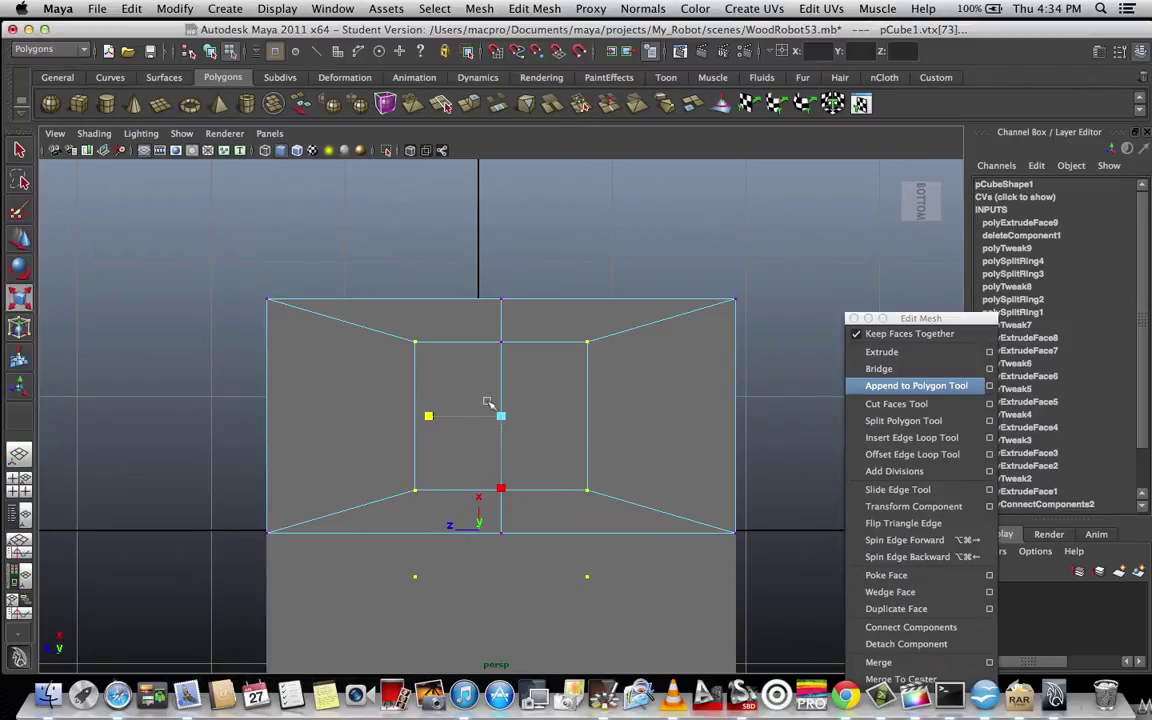
key(q)
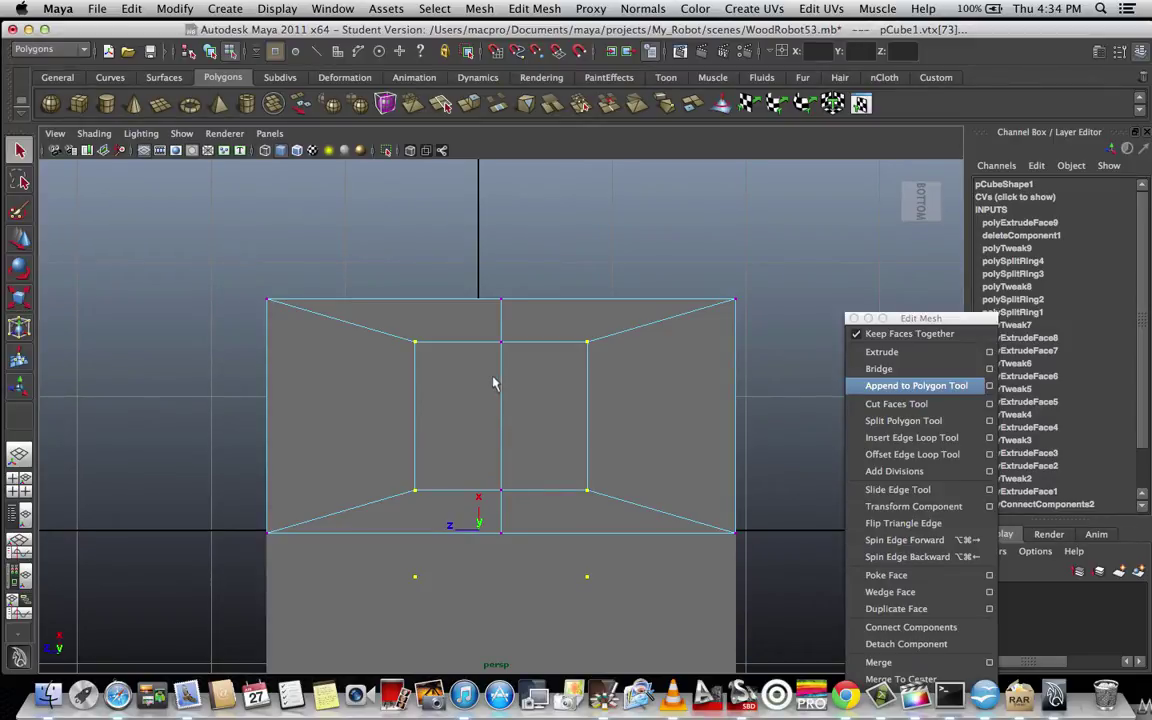
click(437, 249)
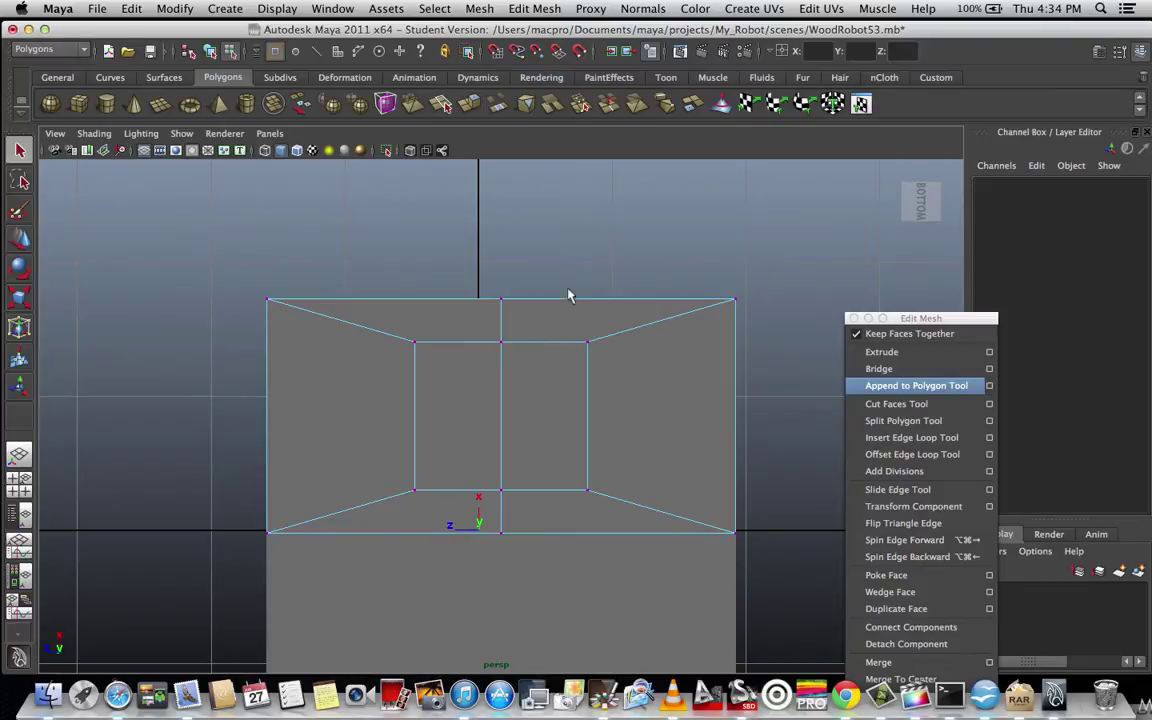
Examine the hips and torso from the front, side and below against the mannequin reference images.
alt+drag(568, 293, 551, 378)
scroll(630, 459, down, 5)
scroll(594, 435, down, 6)
scroll(590, 433, up, 1)
scroll(532, 383, up, 4)
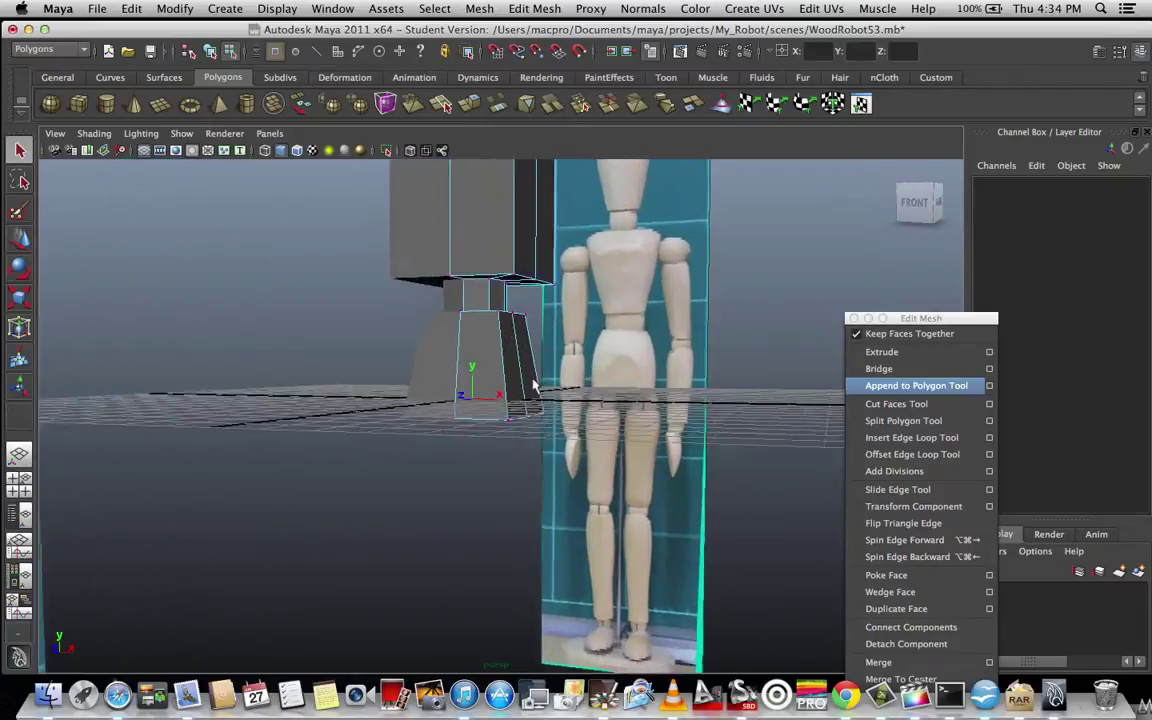
alt+drag(532, 383, 512, 397)
scroll(550, 410, up, 1)
scroll(516, 396, down, 4)
scroll(516, 396, up, 2)
scroll(512, 397, down, 5)
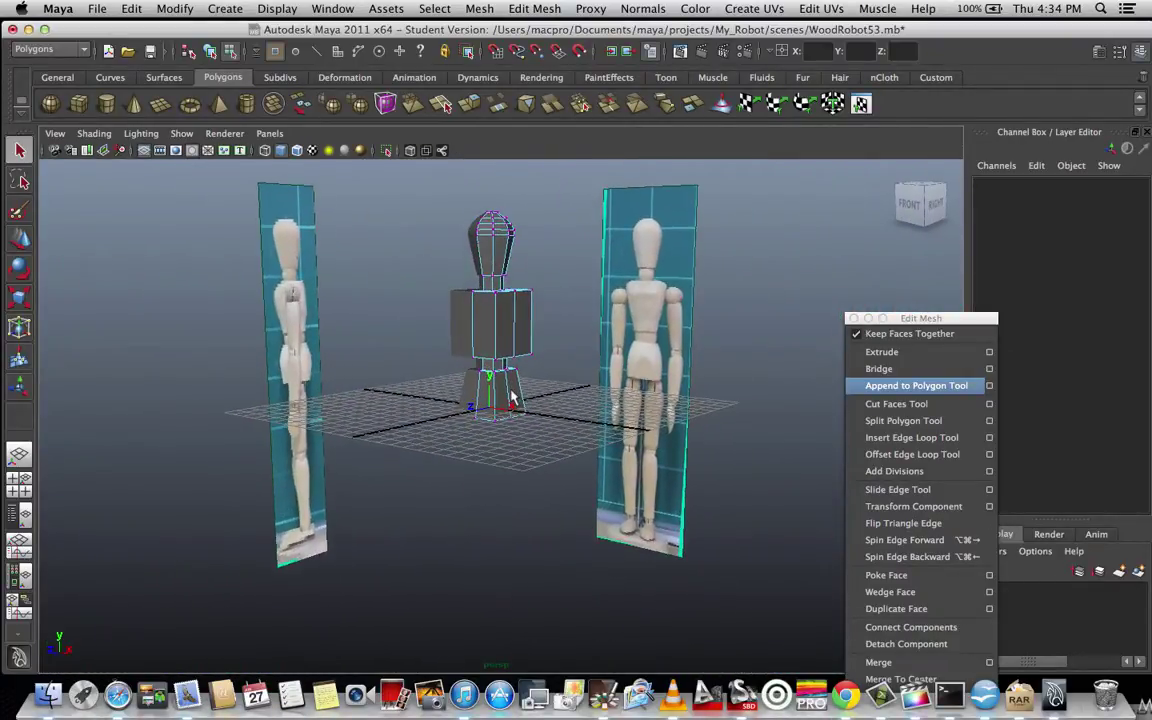
scroll(512, 397, up, 8)
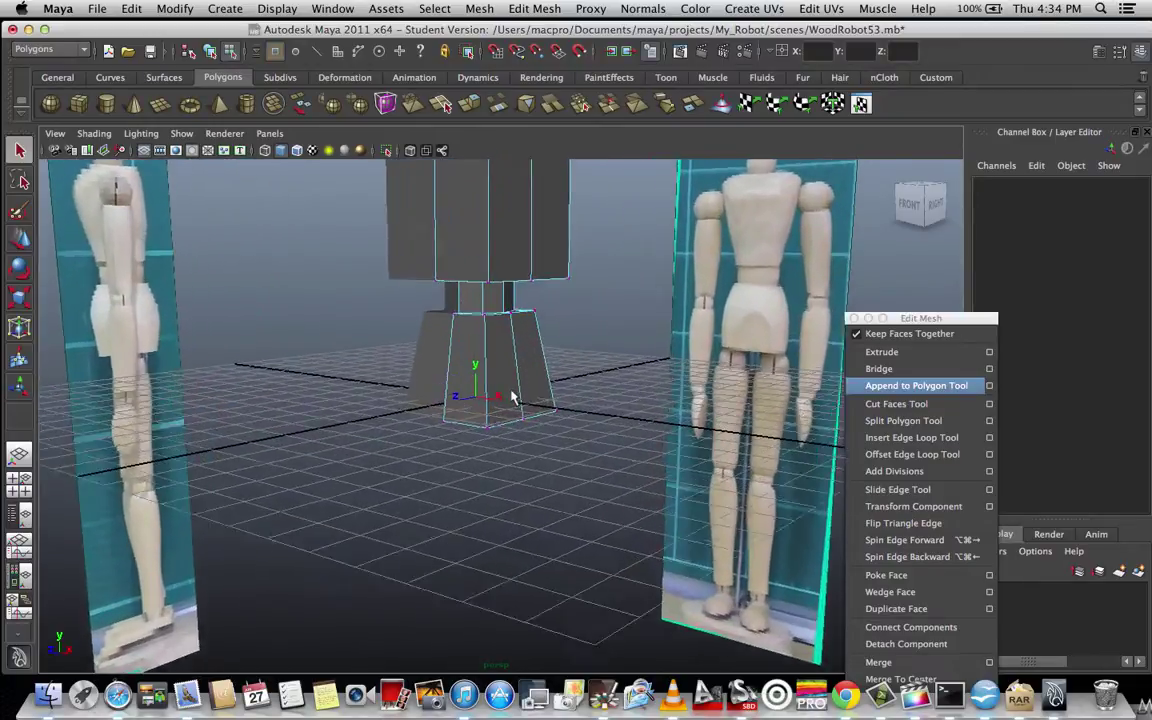
alt+drag(512, 397, 541, 382)
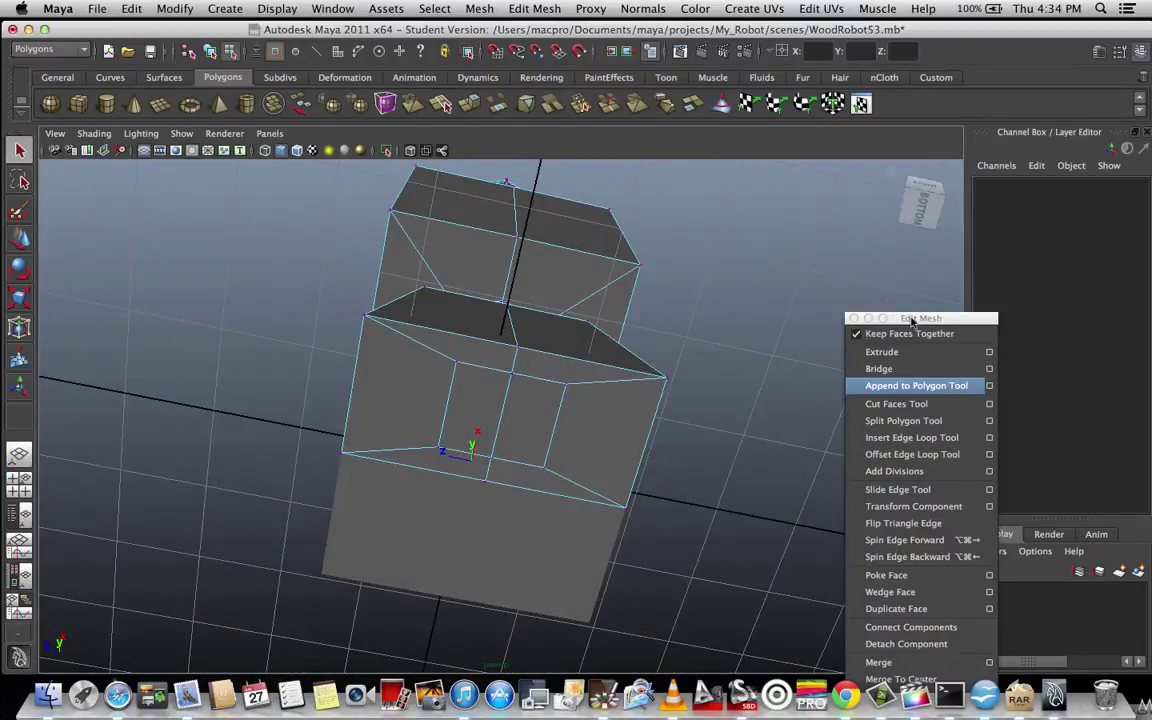
Insert an edge loop around the original half that crosses the hip block's underside midway through the inset faces.
drag(912, 322, 846, 201)
alt+drag(625, 399, 572, 368)
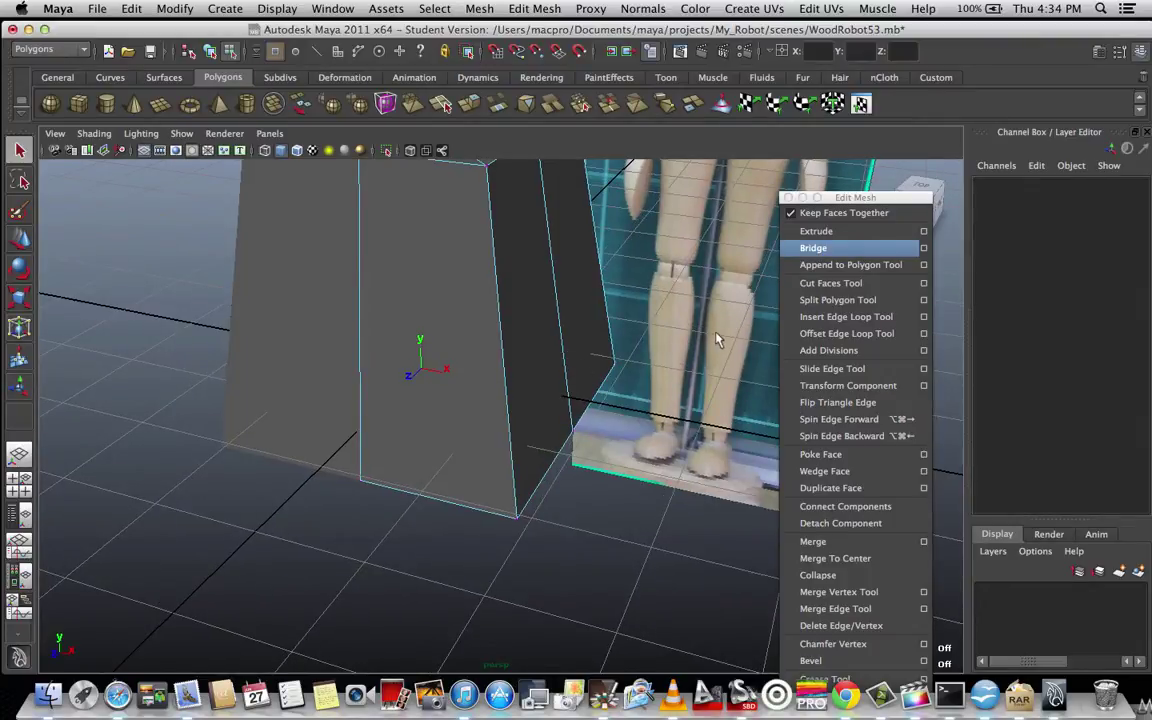
alt+drag(688, 378, 618, 346)
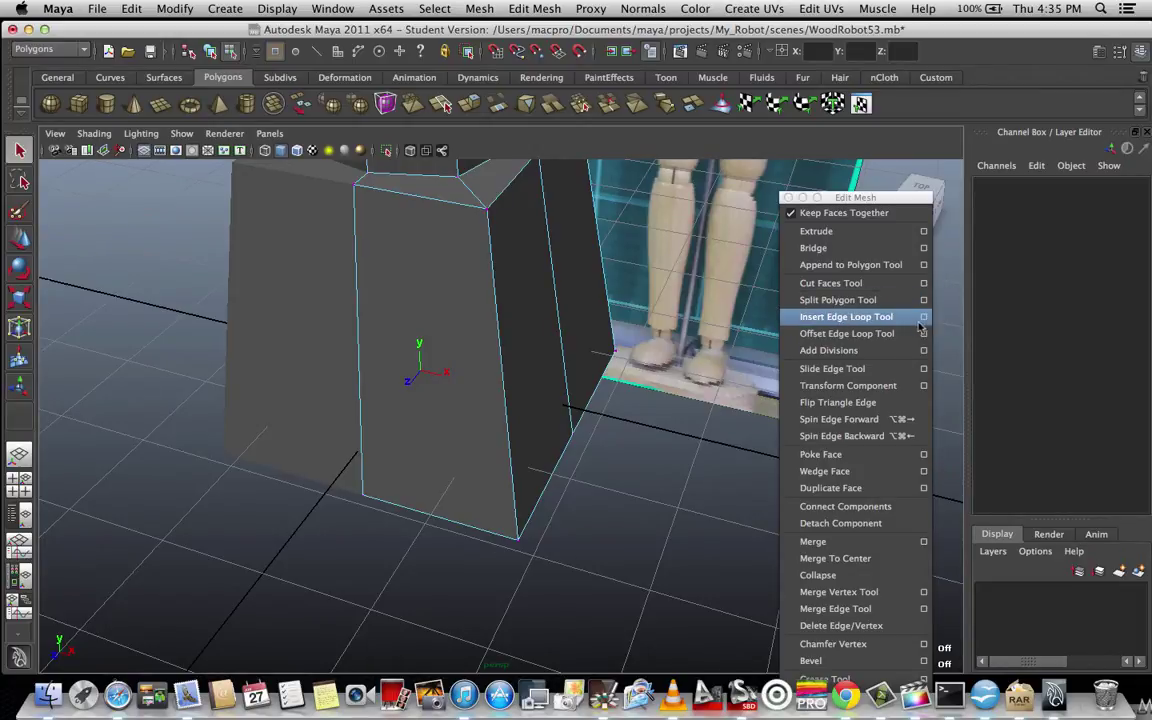
click(872, 320)
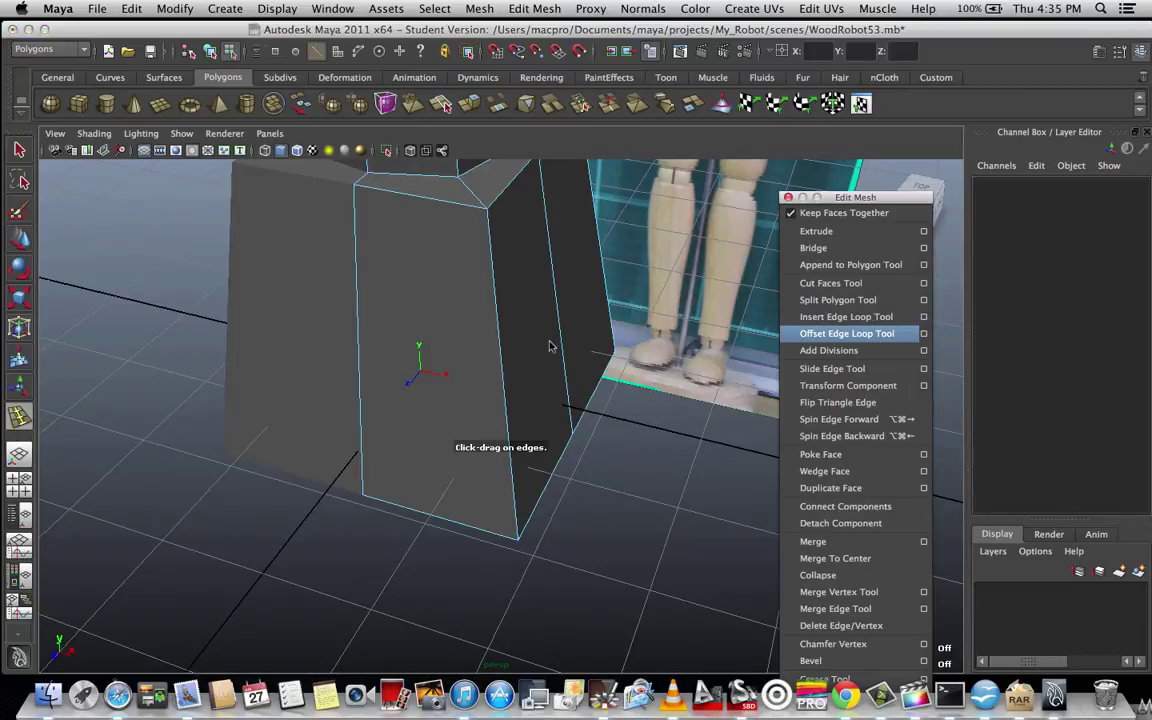
scroll(550, 344, down, 5)
scroll(542, 344, up, 4)
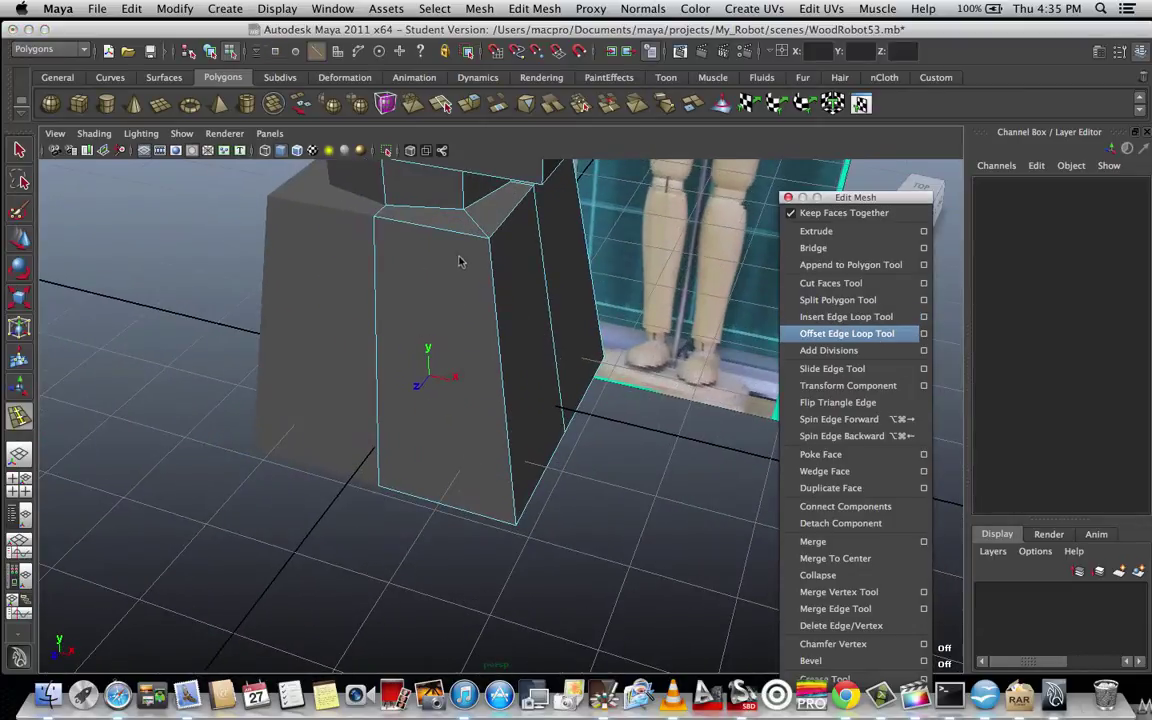
alt+drag(459, 262, 543, 247)
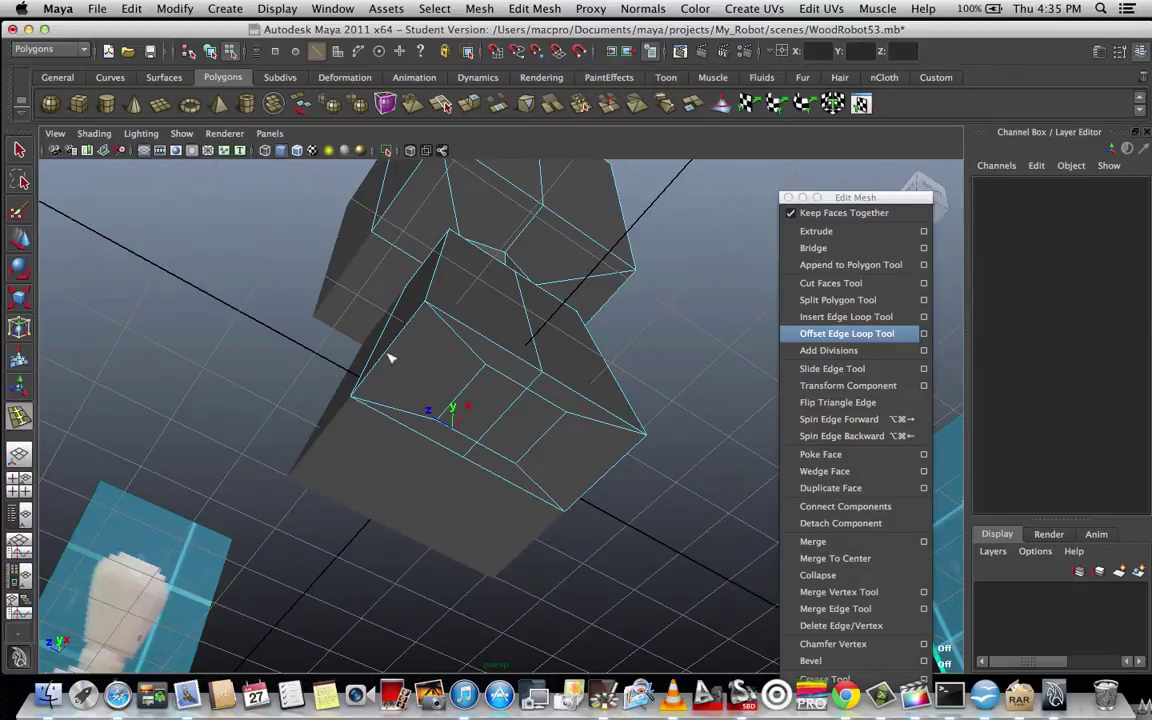
drag(390, 358, 393, 358)
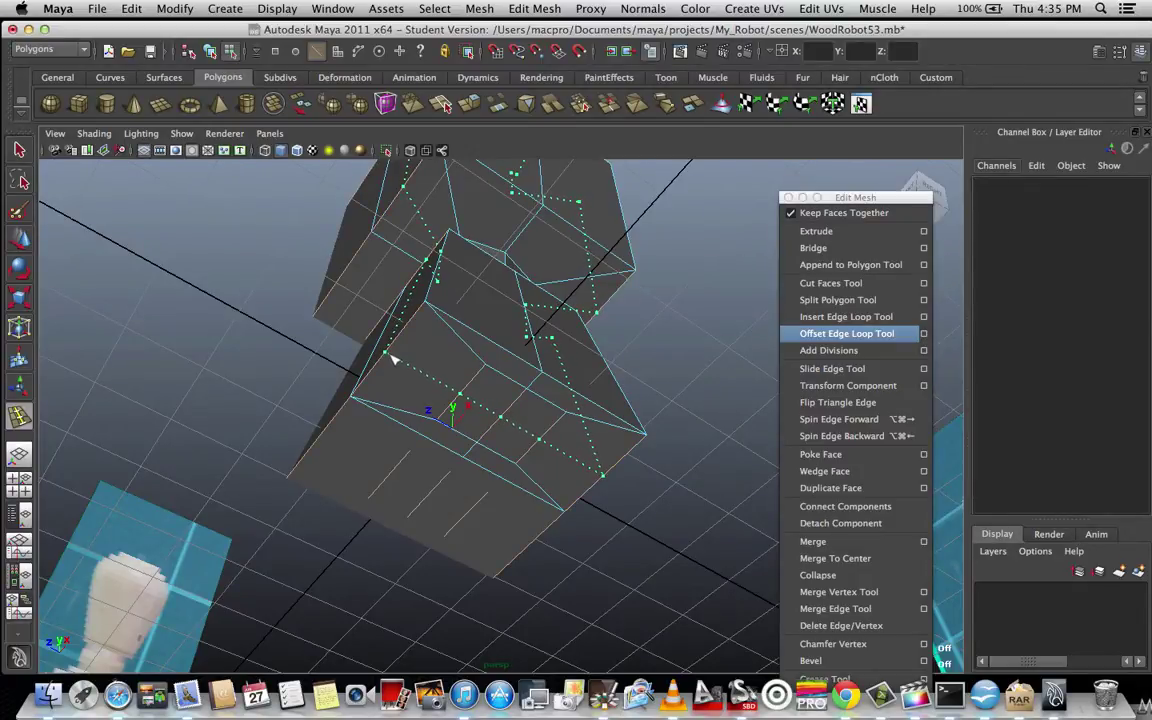
drag(393, 358, 393, 355)
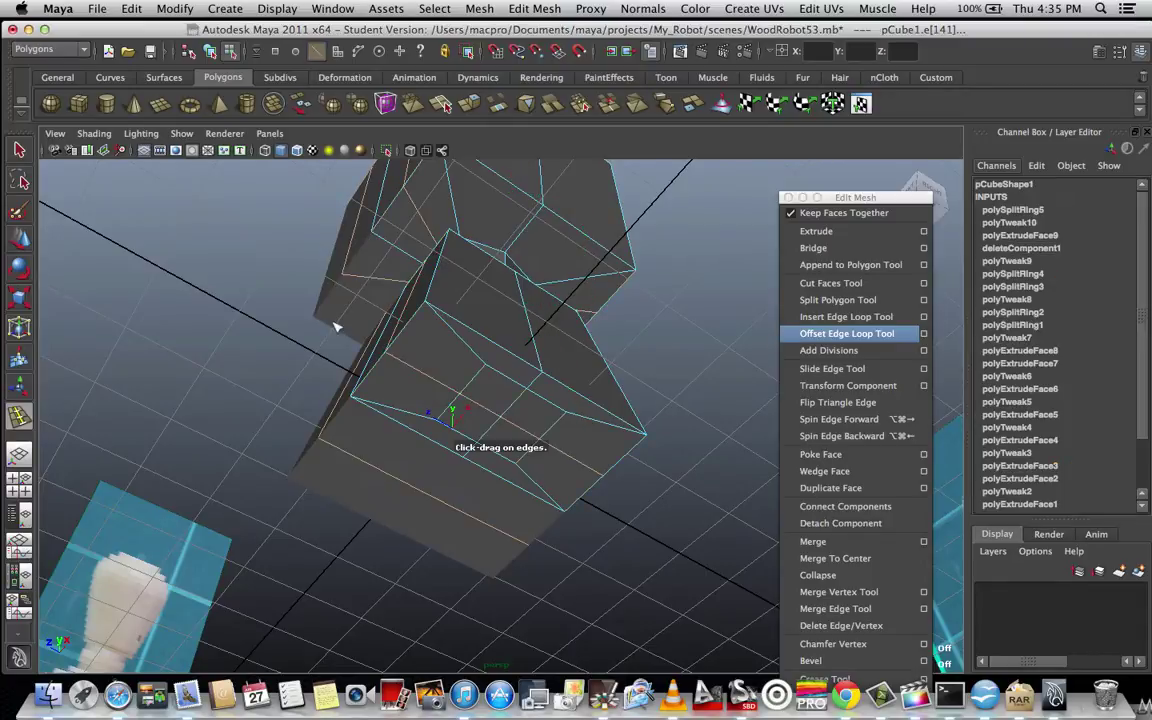
Leave the edge loop tool and examine the hip block and its underside from several angles against the reference images.
key(q)
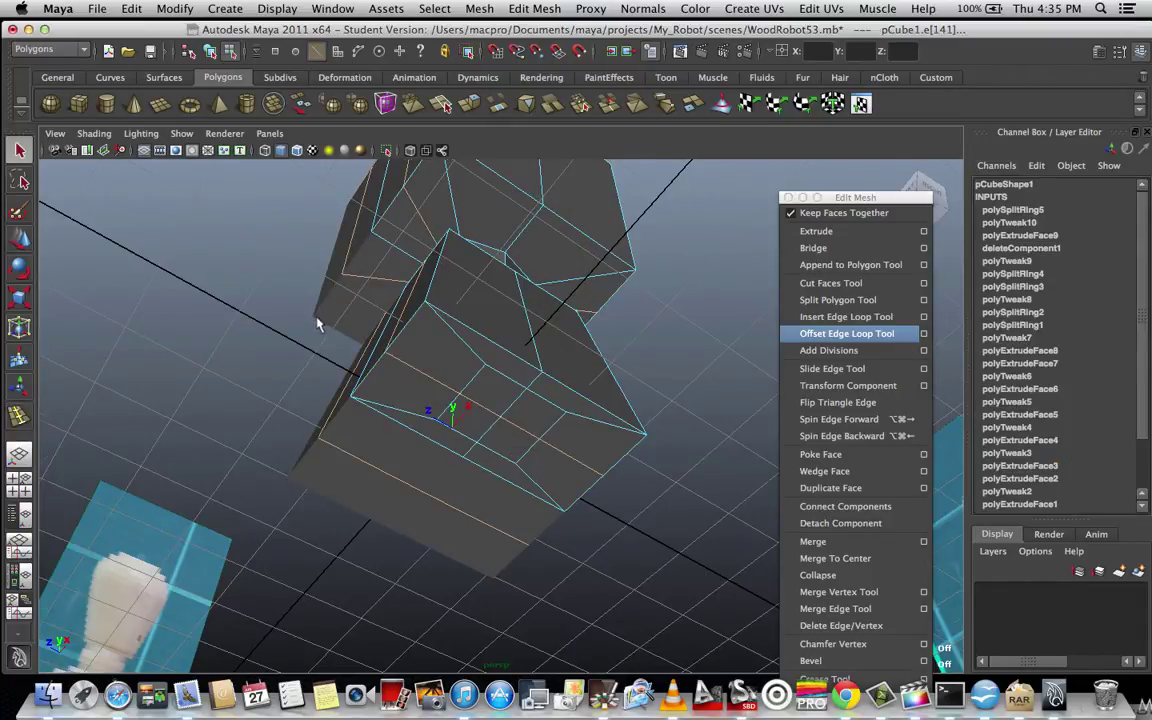
alt+drag(316, 323, 390, 403)
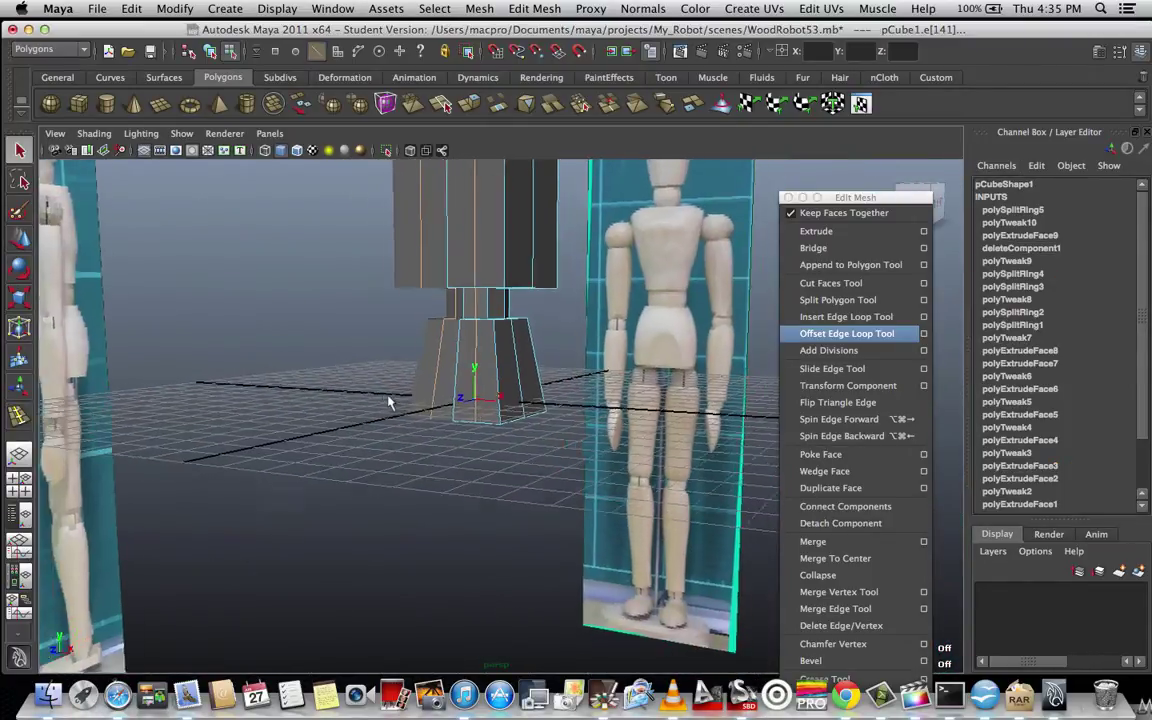
scroll(458, 325, down, 6)
alt+drag(458, 325, 505, 440)
scroll(496, 360, up, 7)
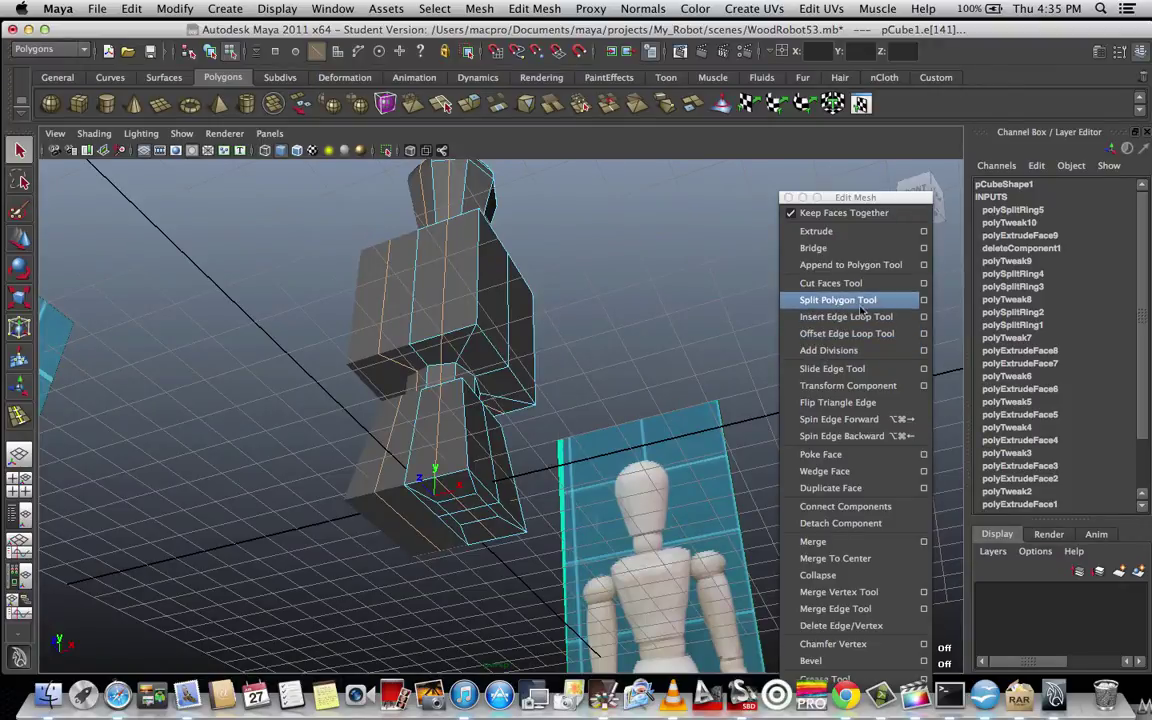
alt+drag(532, 342, 508, 541)
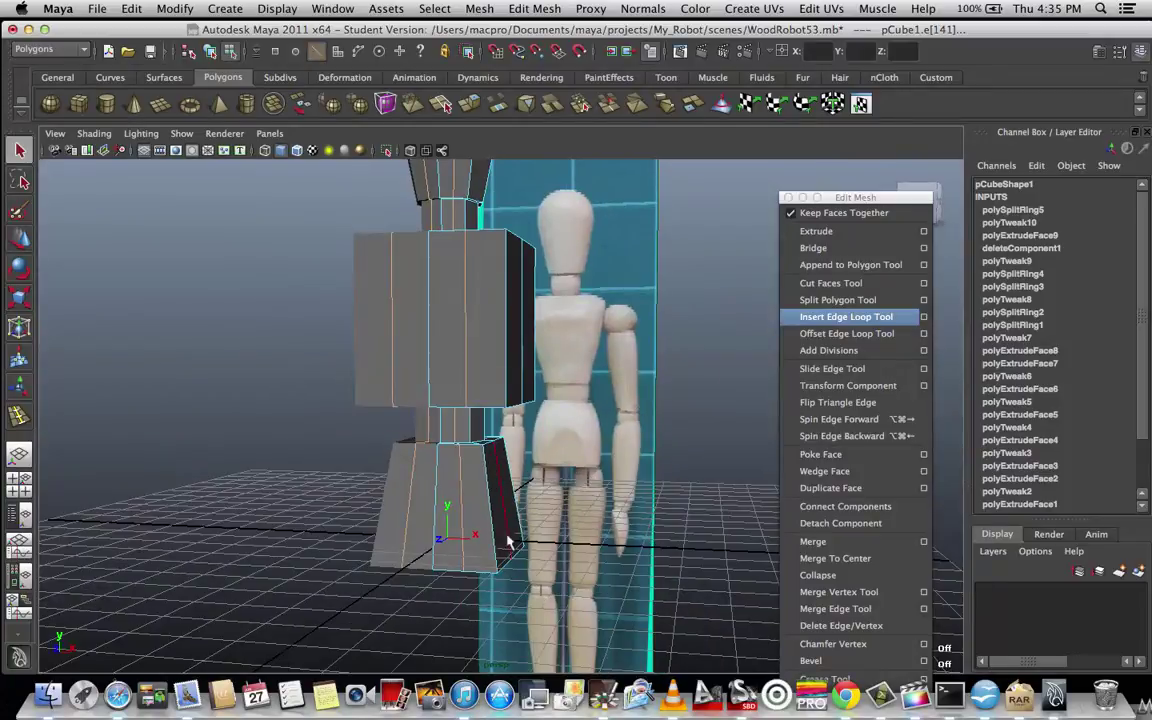
alt+drag(590, 381, 555, 471)
drag(850, 197, 878, 305)
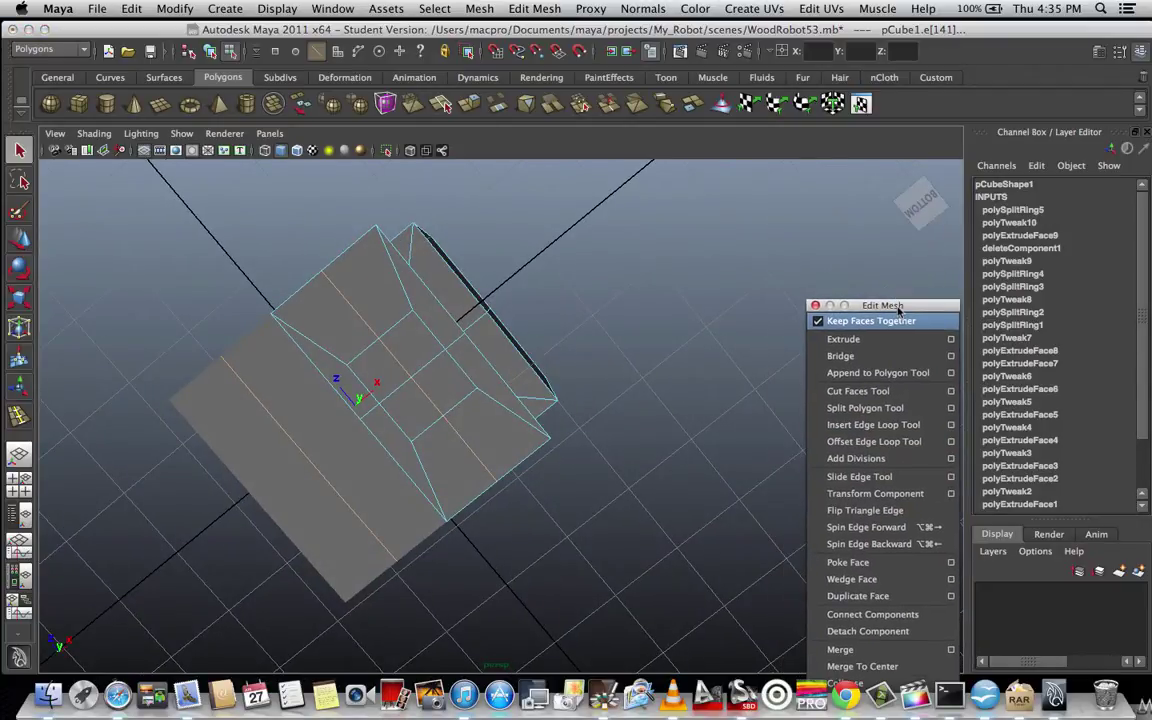
Switch the original half to vertex selection and select the four corner vertices of the subdivided inset under the hips.
click(920, 205)
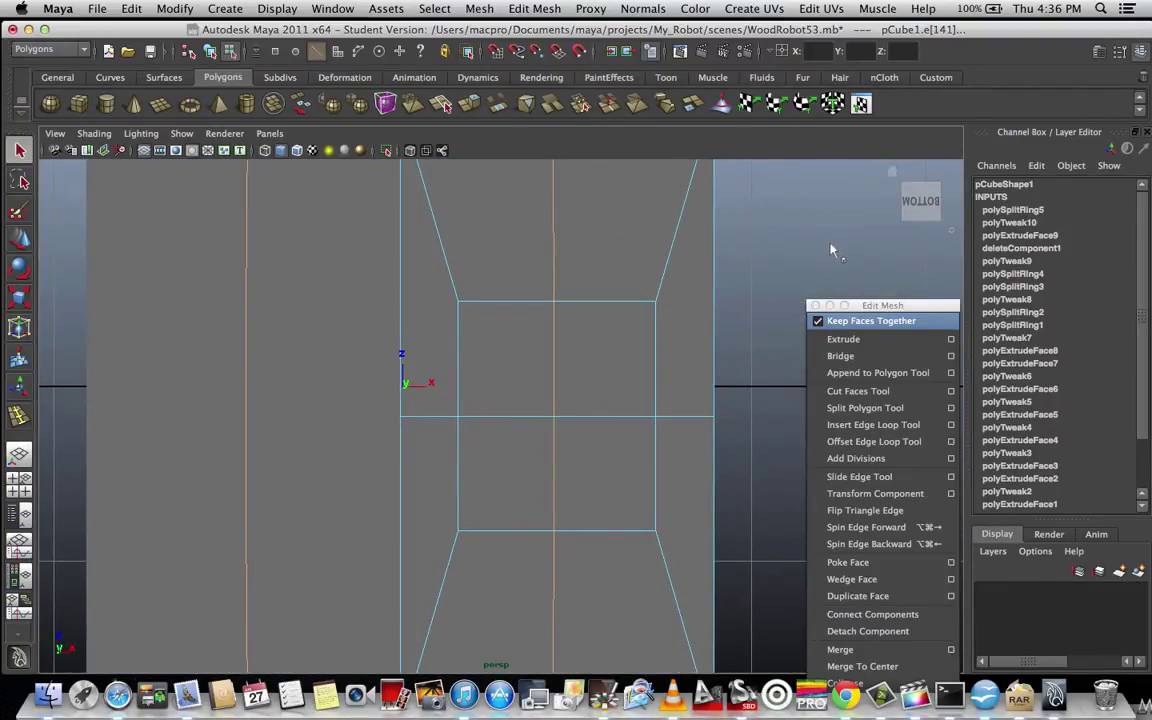
alt+middle_drag(828, 244, 779, 234)
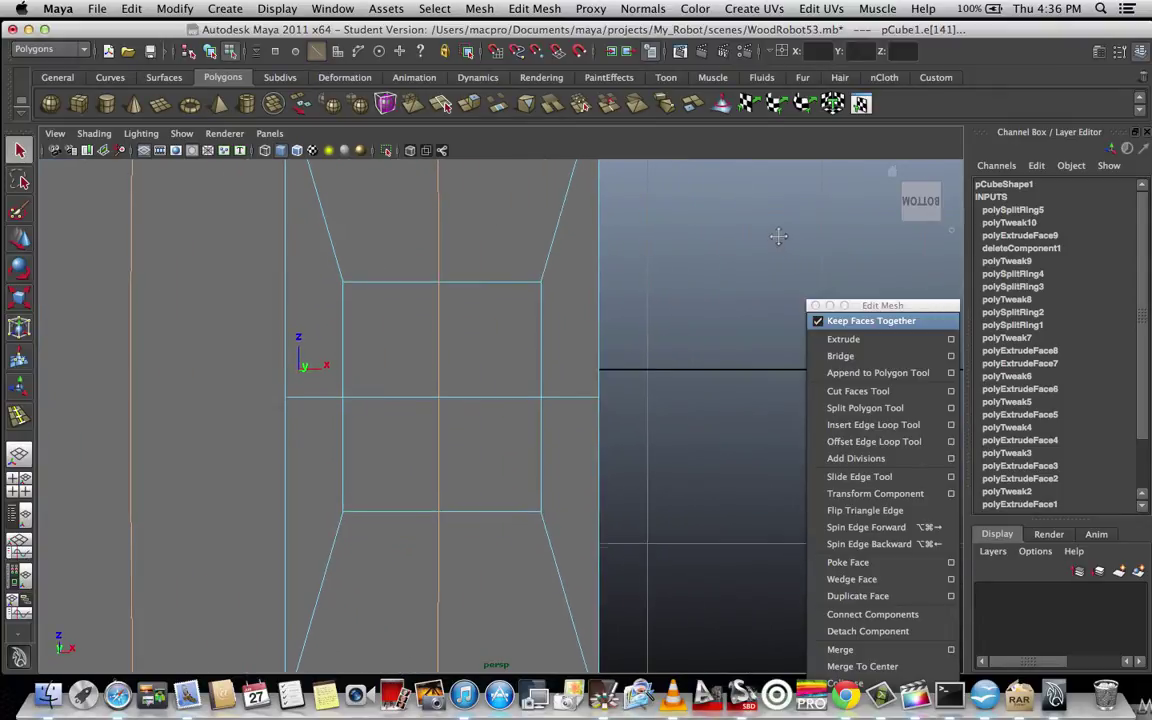
right_drag(484, 323, 375, 300)
click(342, 283)
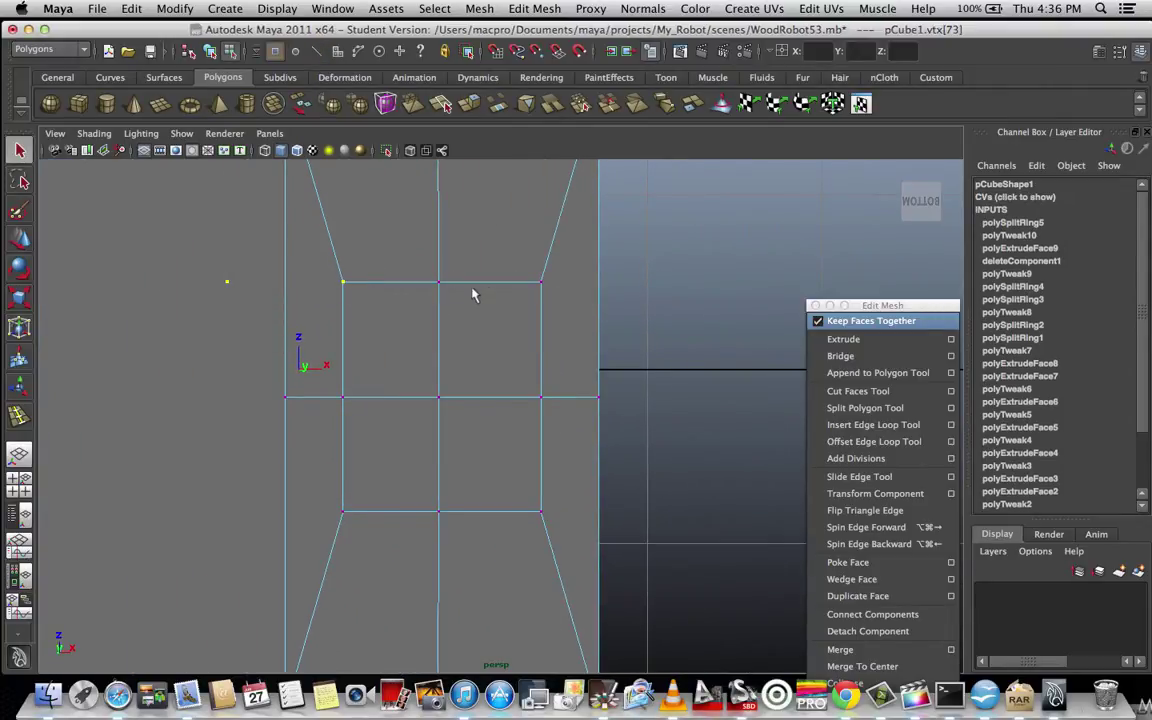
shift+click(540, 284)
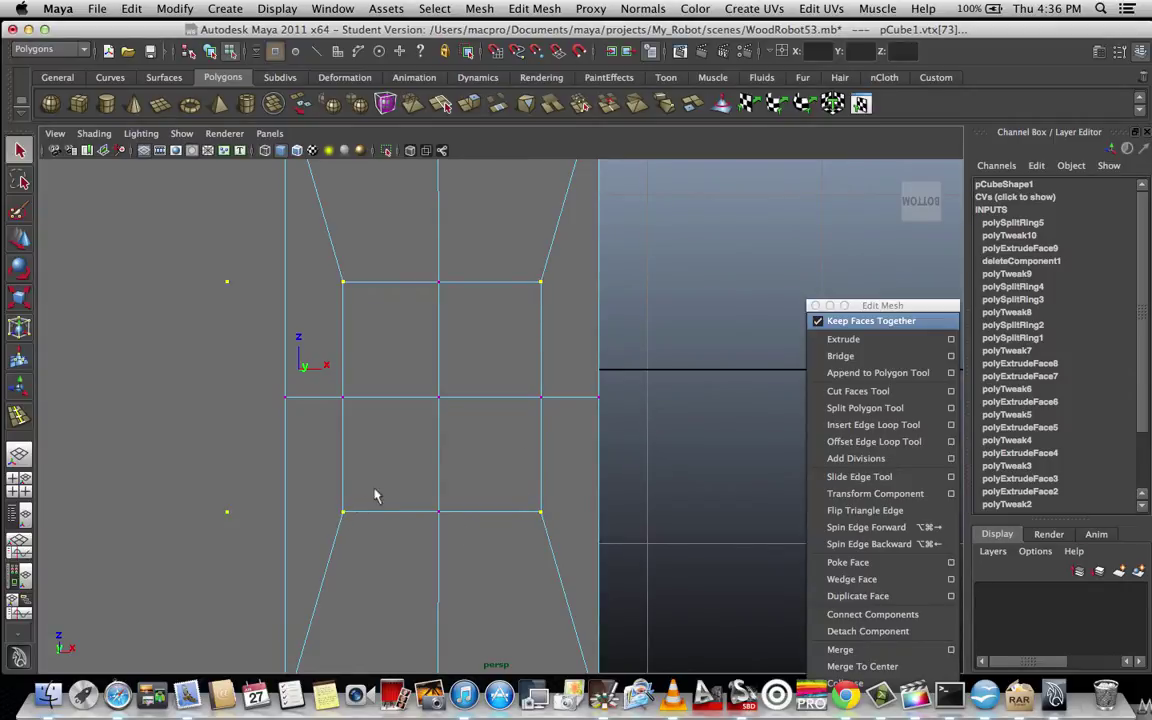
key(w)
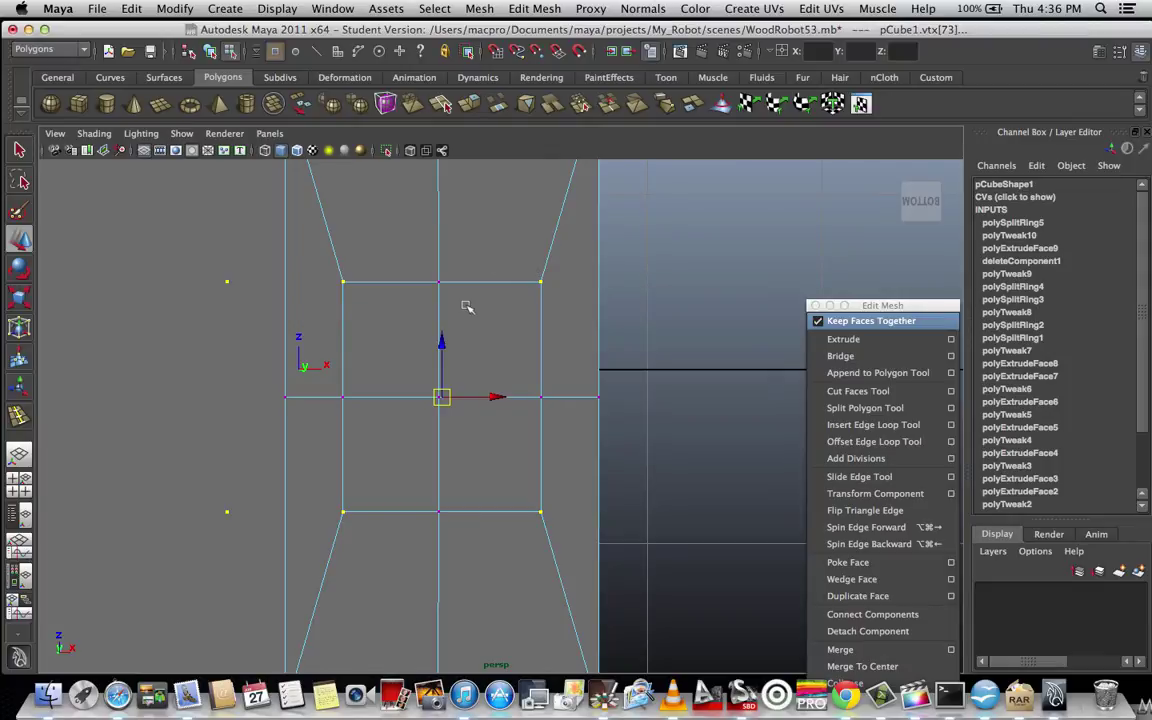
Include the middle vertices of the inset's front and back edges in the selection and scale all six slightly inward along Z.
key(r)
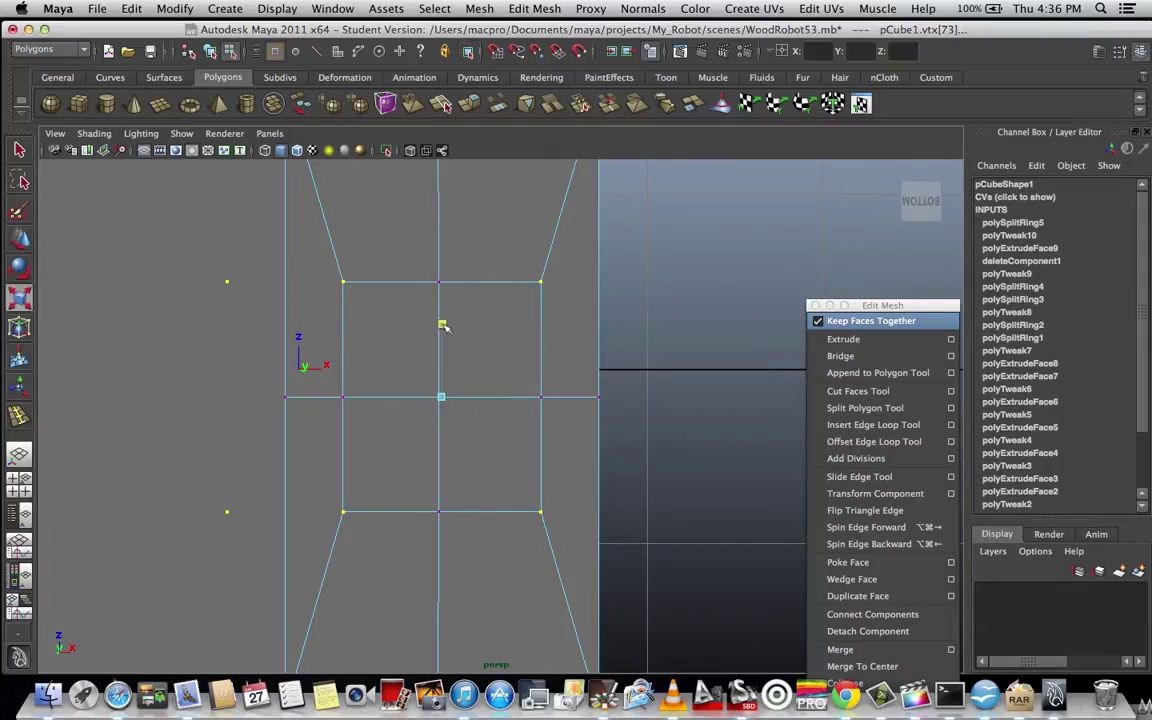
drag(442, 325, 442, 324)
drag(442, 327, 442, 336)
scroll(534, 383, down, 5)
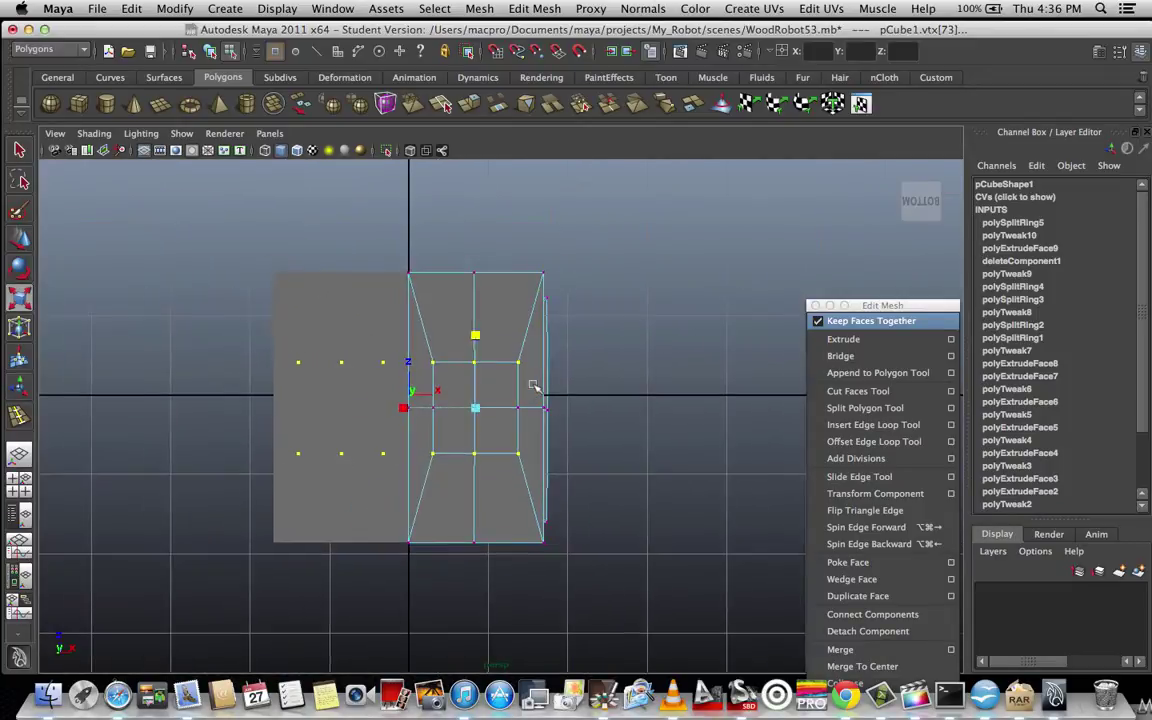
scroll(535, 386, up, 5)
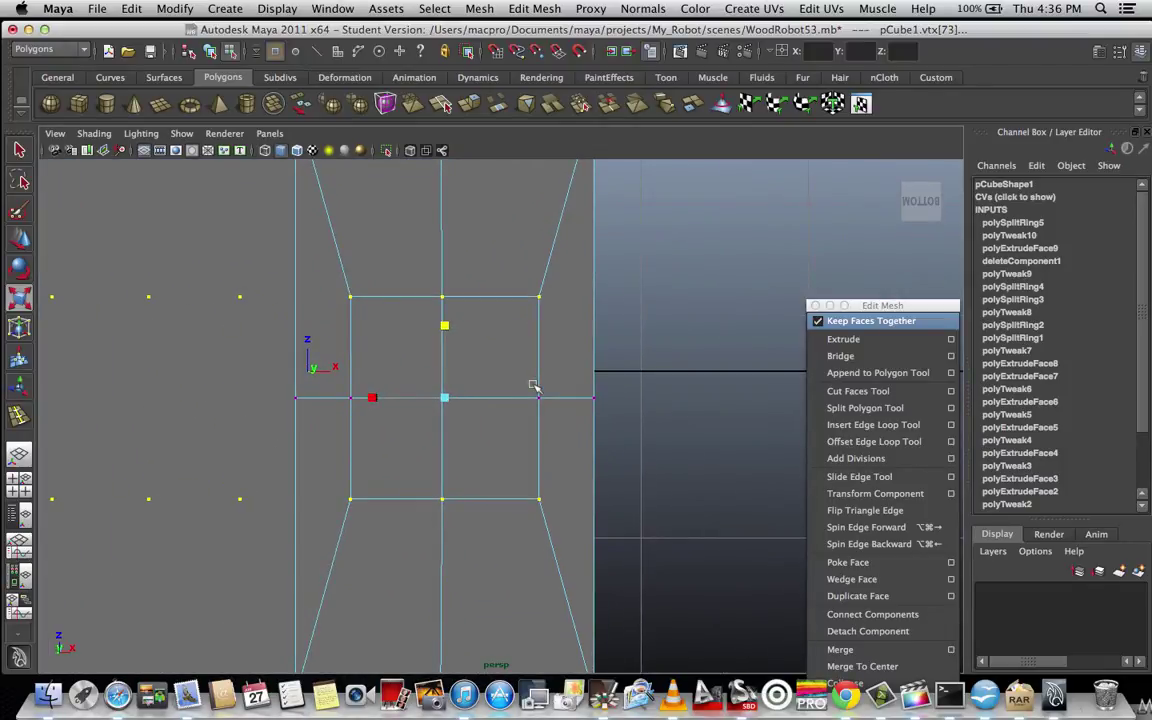
scroll(533, 386, down, 1)
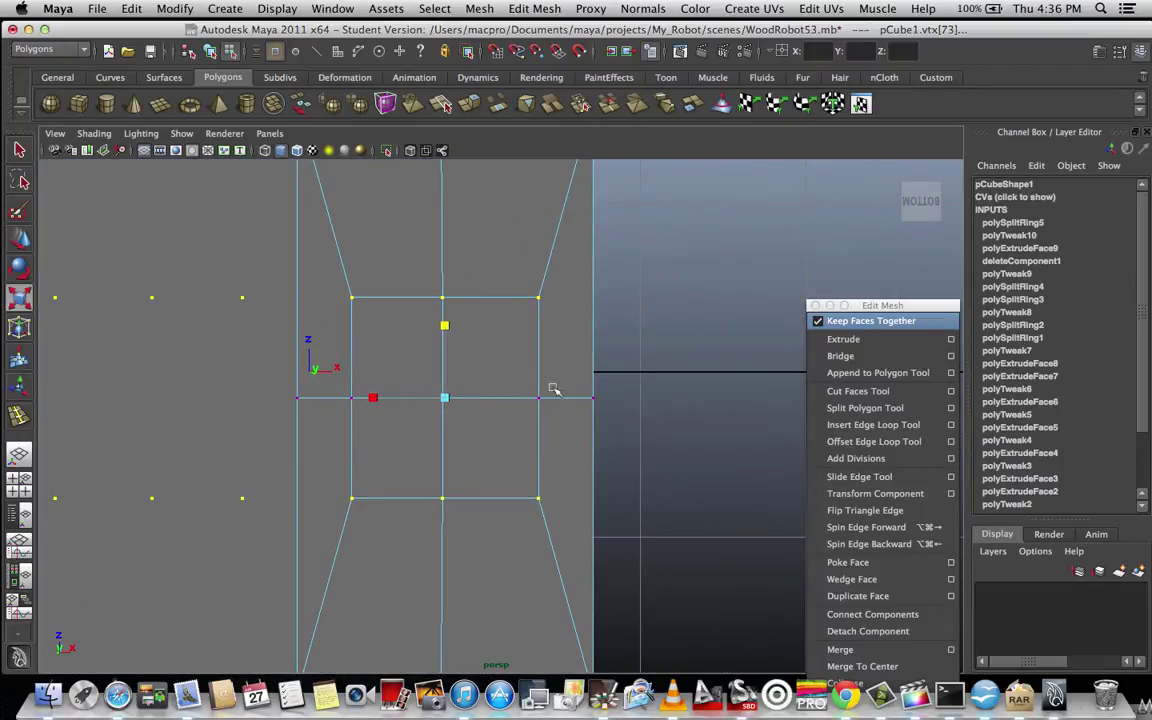
scroll(552, 363, up, 1)
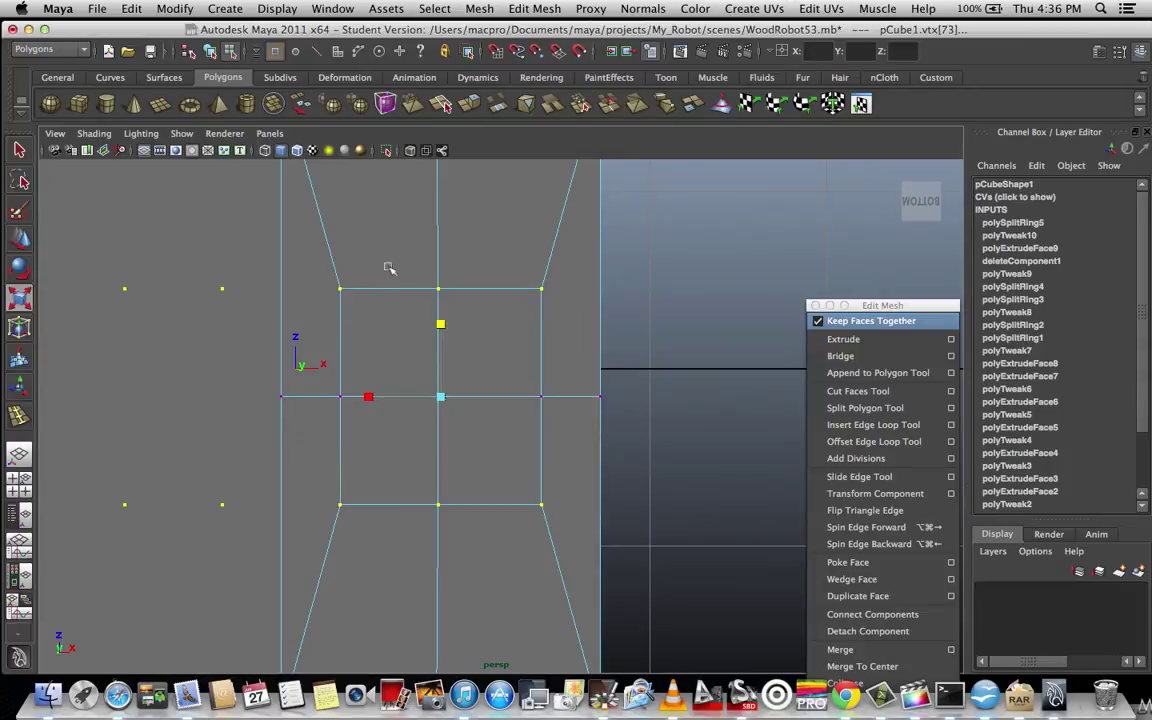
Try scaling only the inset's four corner vertices uniformly inward to round its outline into an octagon.
click(341, 288)
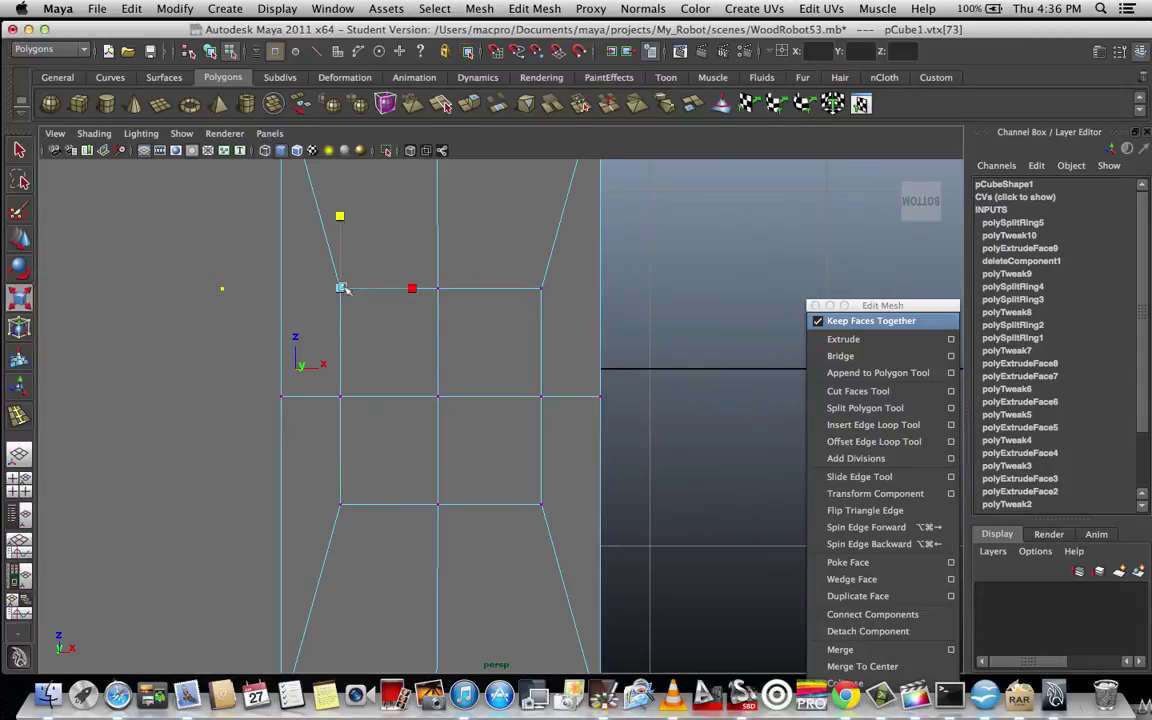
shift+click(540, 289)
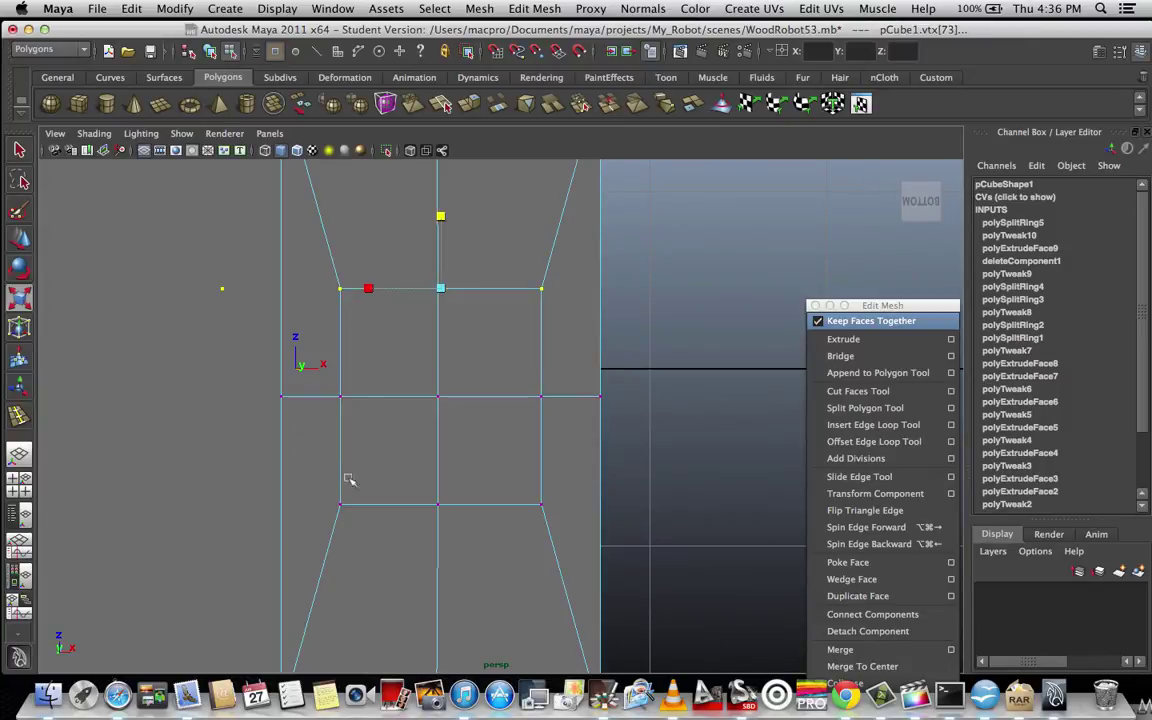
shift+click(341, 505)
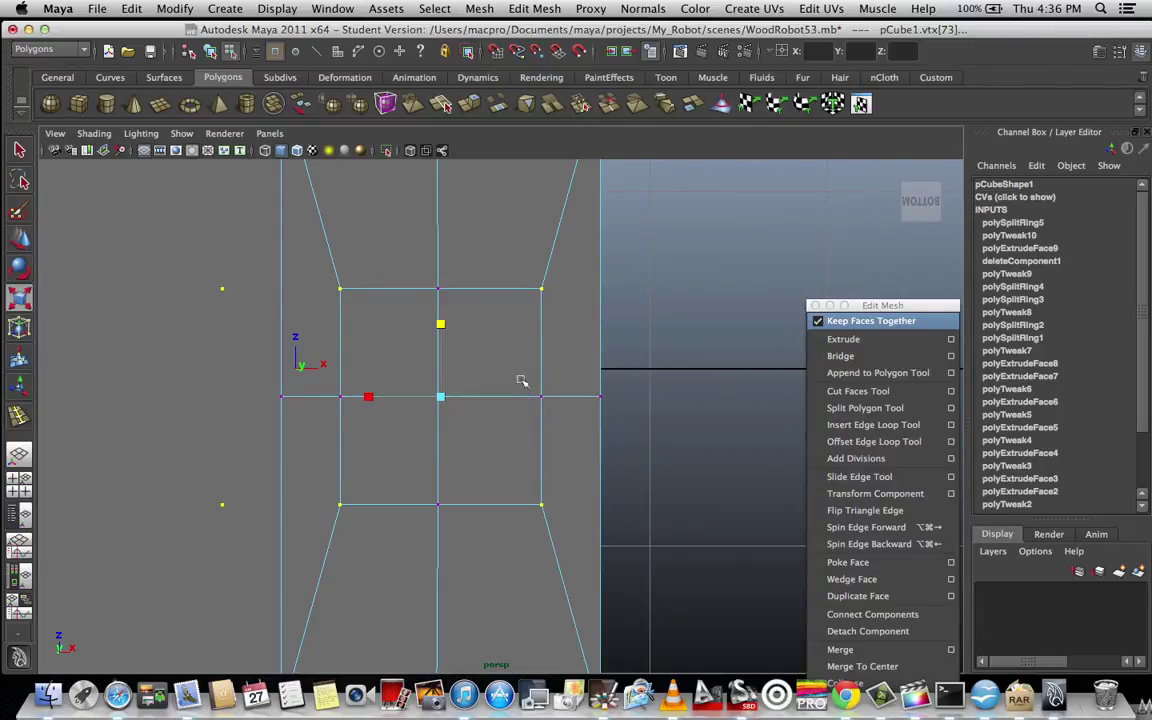
drag(450, 400, 405, 438)
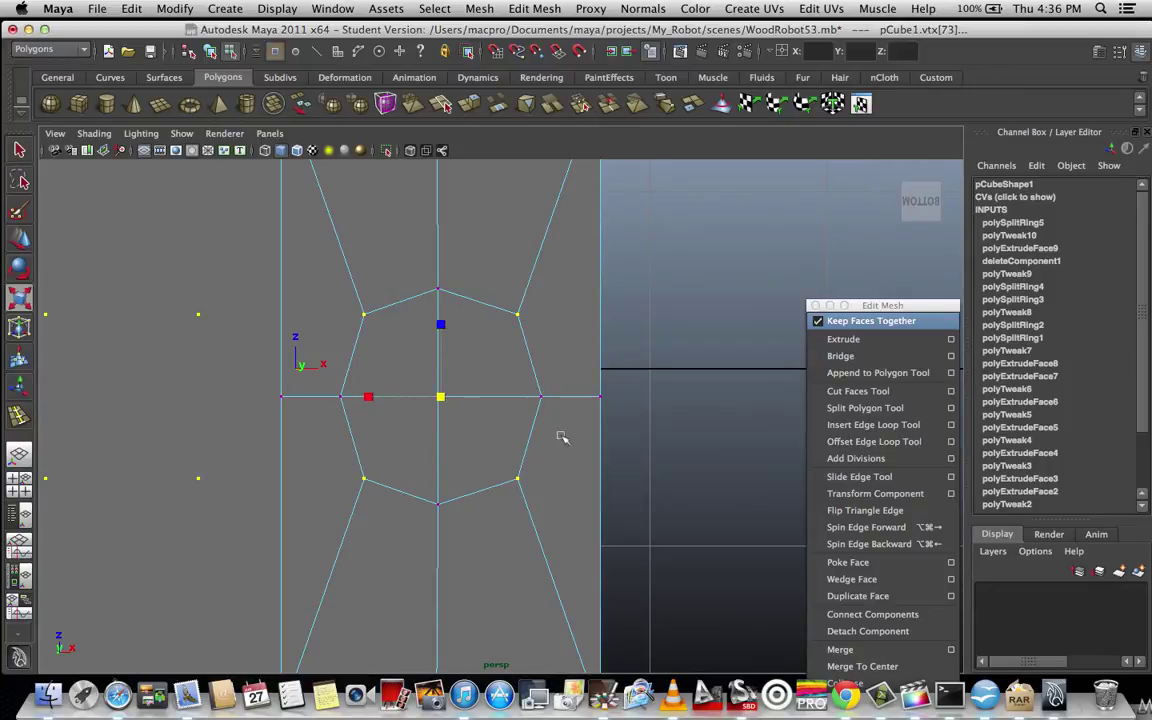
scroll(535, 462, up, 2)
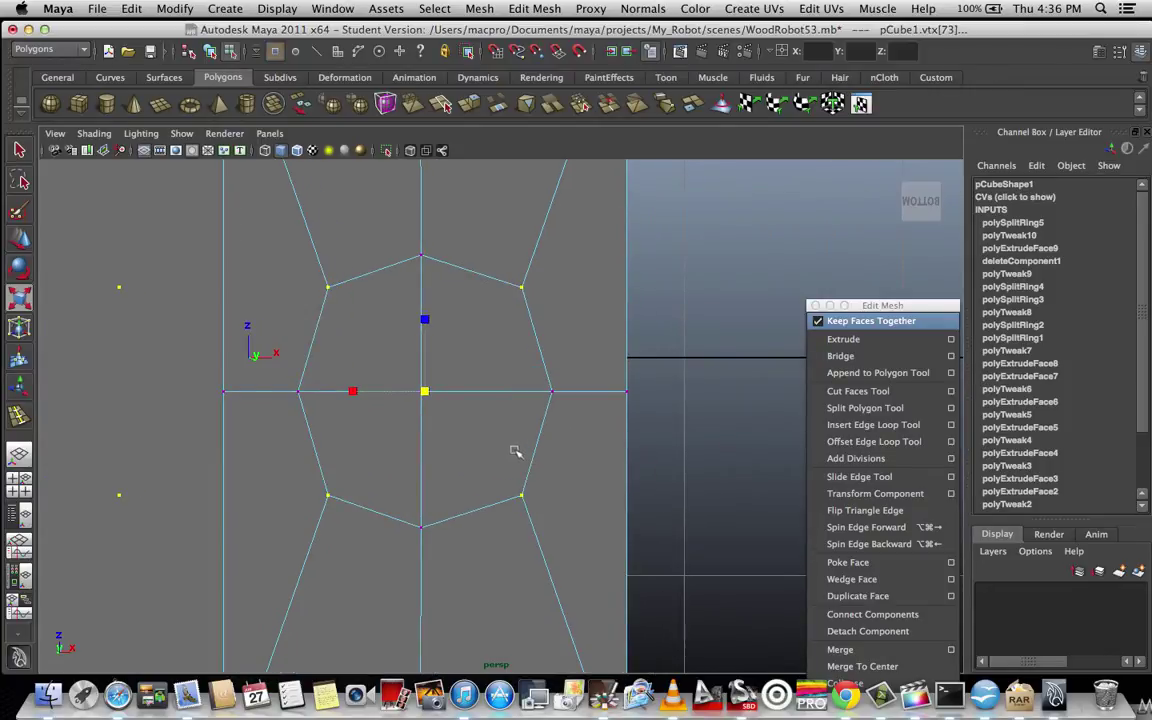
scroll(447, 410, up, 3)
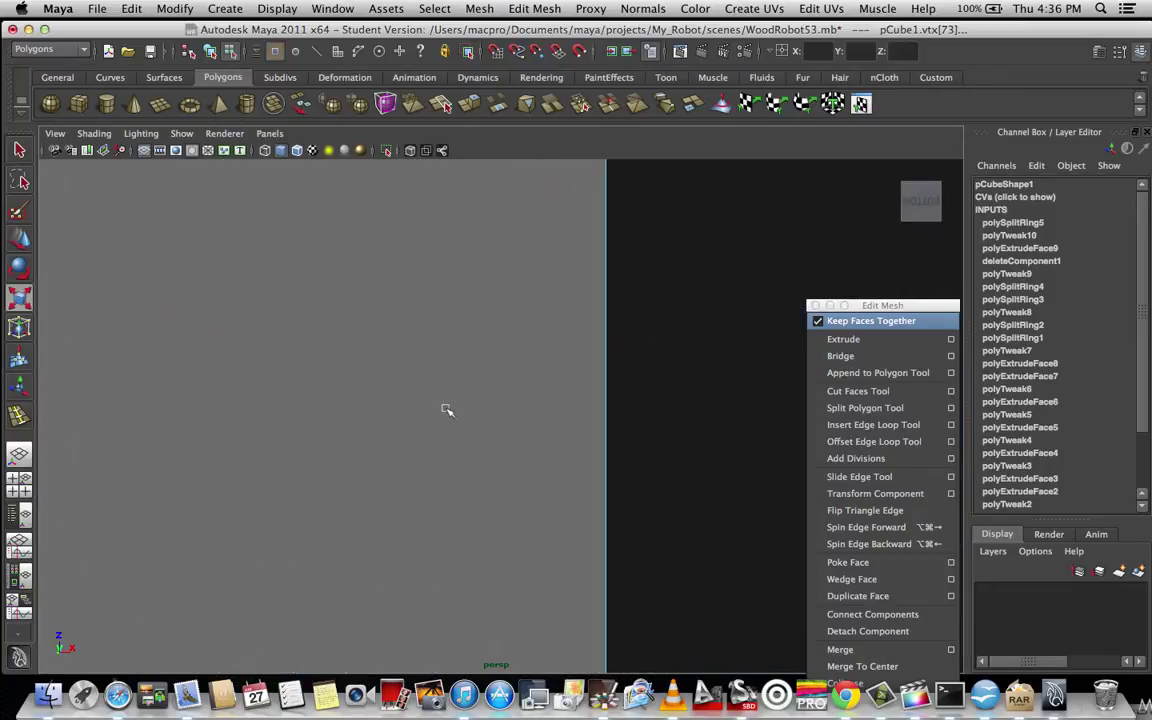
scroll(447, 410, down, 3)
scroll(447, 410, up, 2)
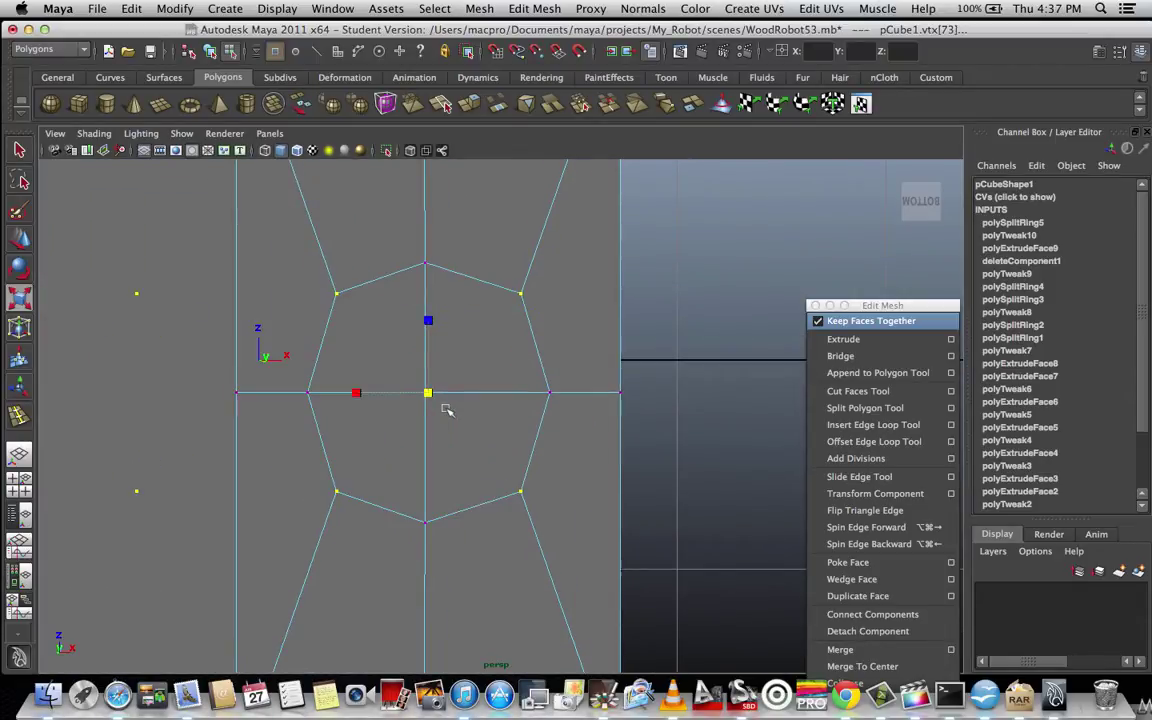
scroll(447, 410, up, 1)
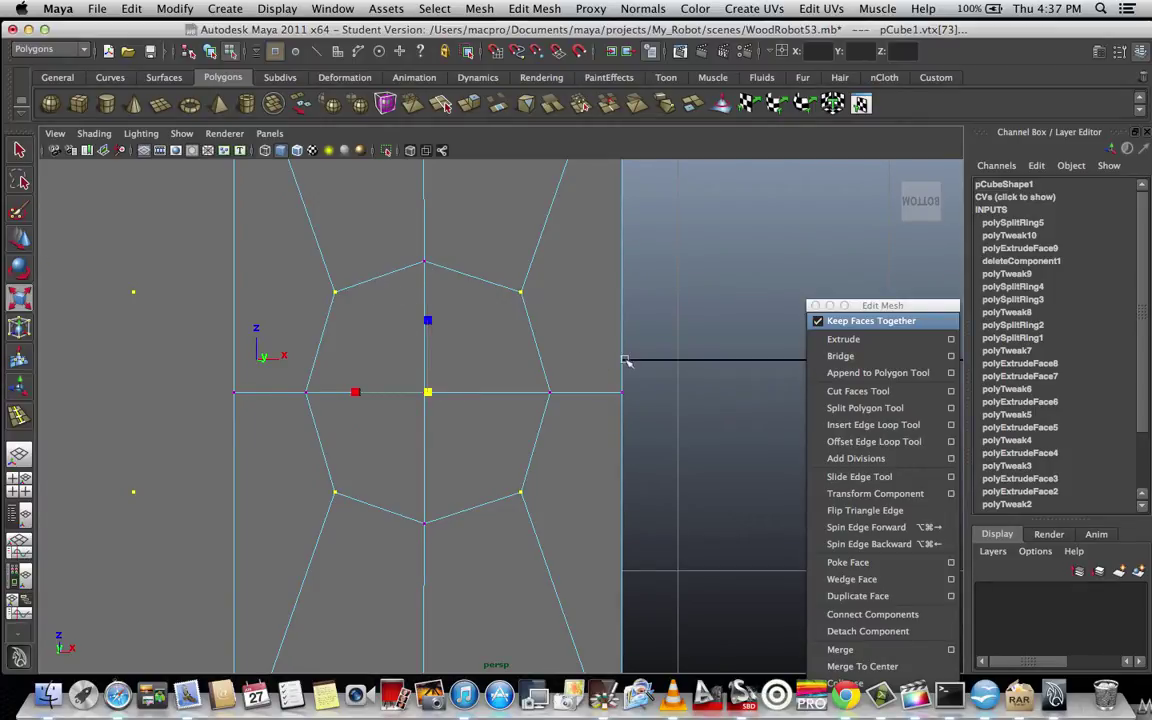
Undo the uniform corner scaling and step back to the selection of six front and back inset vertices.
click(570, 325)
click(335, 293)
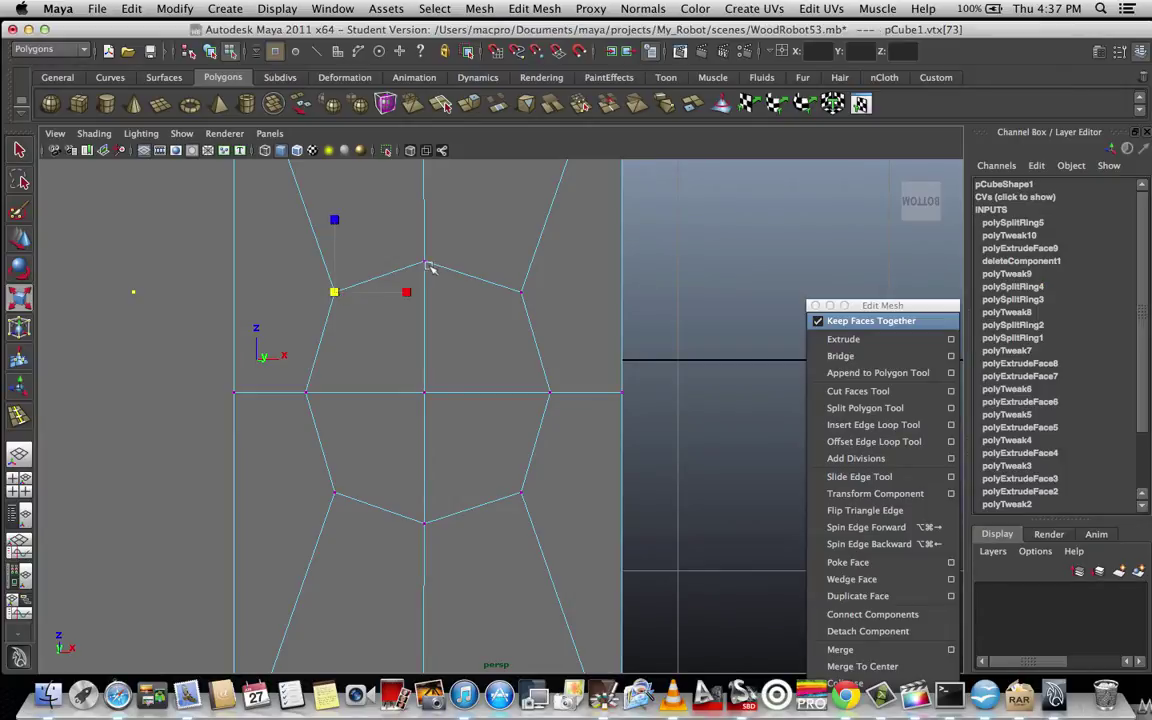
key(z)
key(z)
key(z)
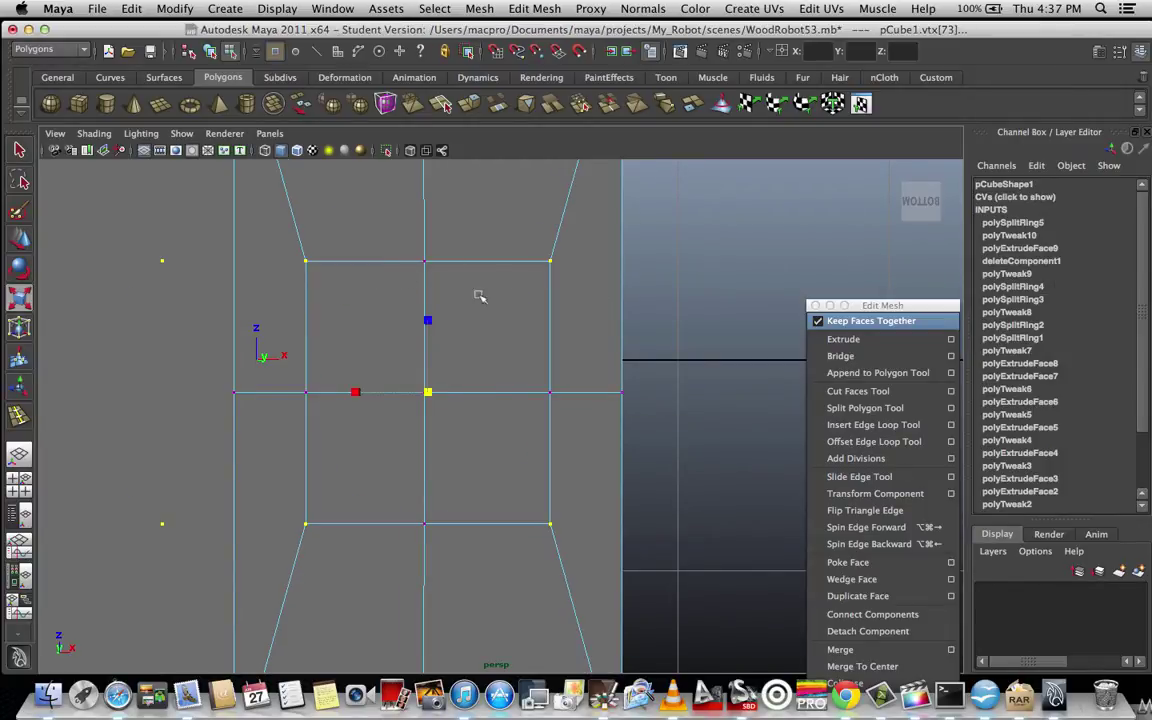
click(428, 322)
key(z)
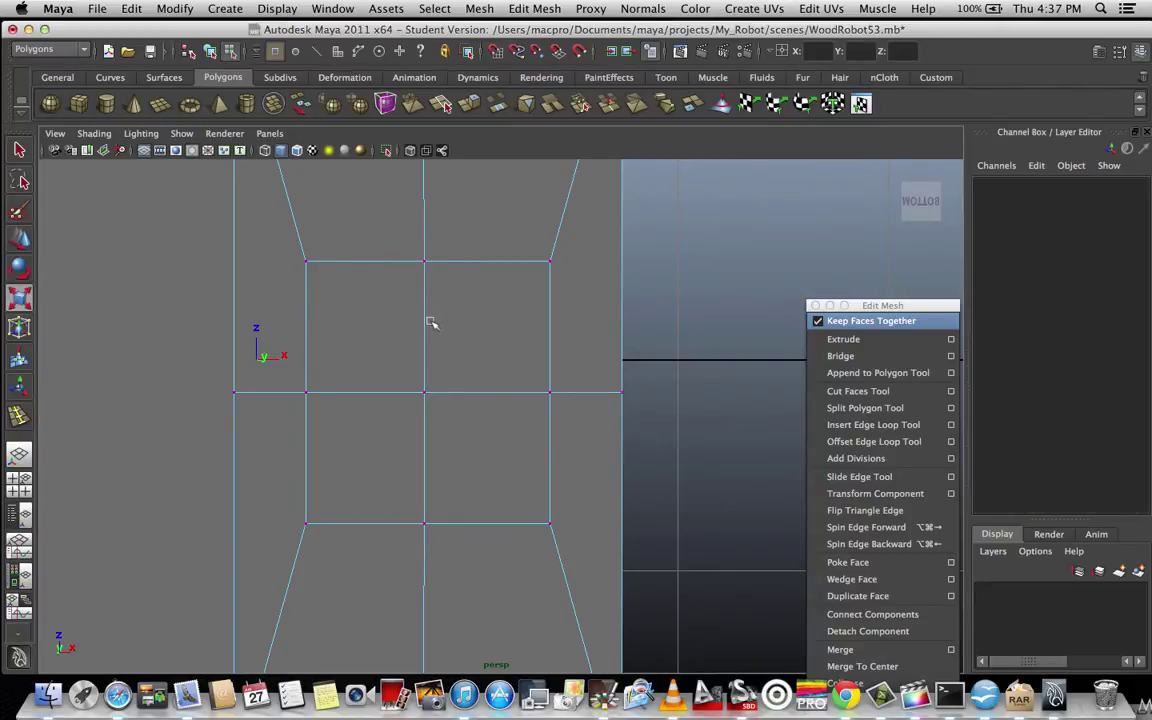
key(z)
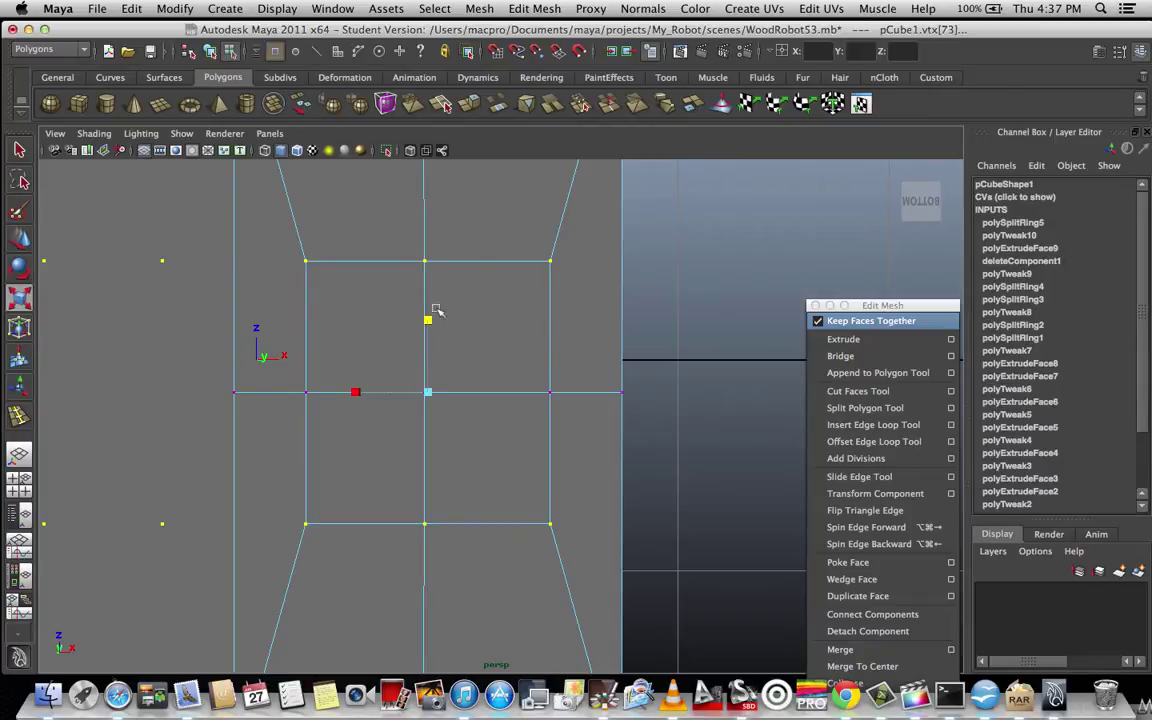
Scale the six front and back inset vertices further inward along Z until the inset is square, and clear the selection.
drag(428, 320, 428, 325)
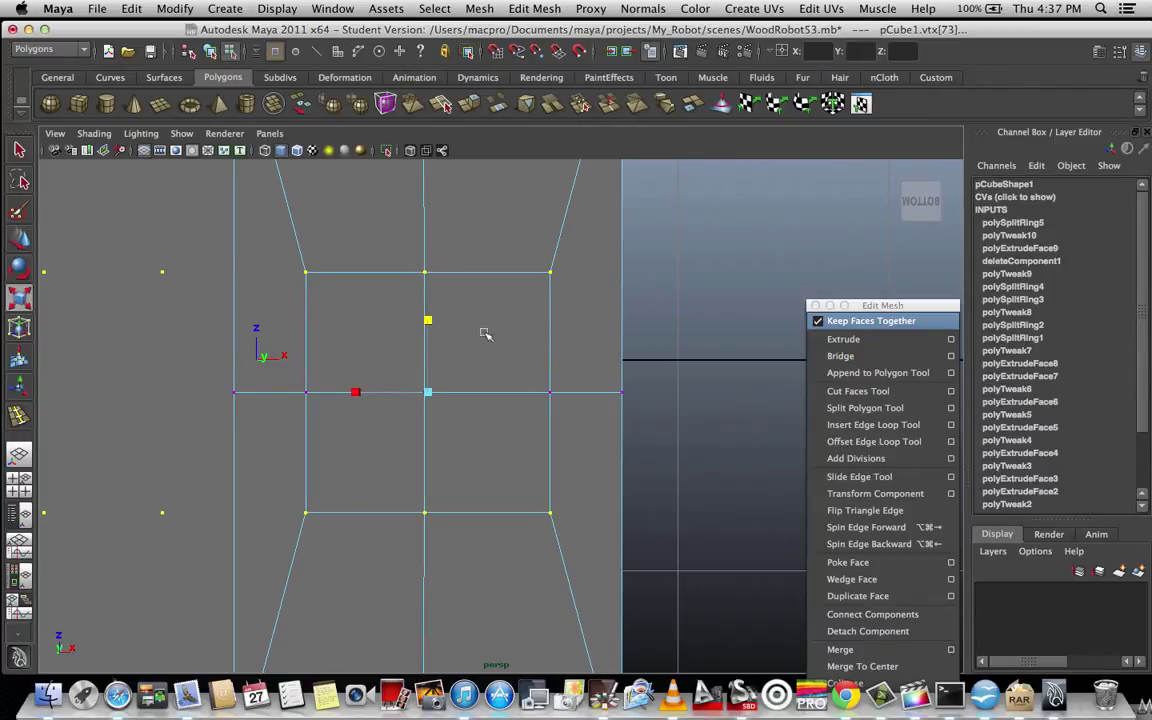
right_click(663, 353)
click(672, 355)
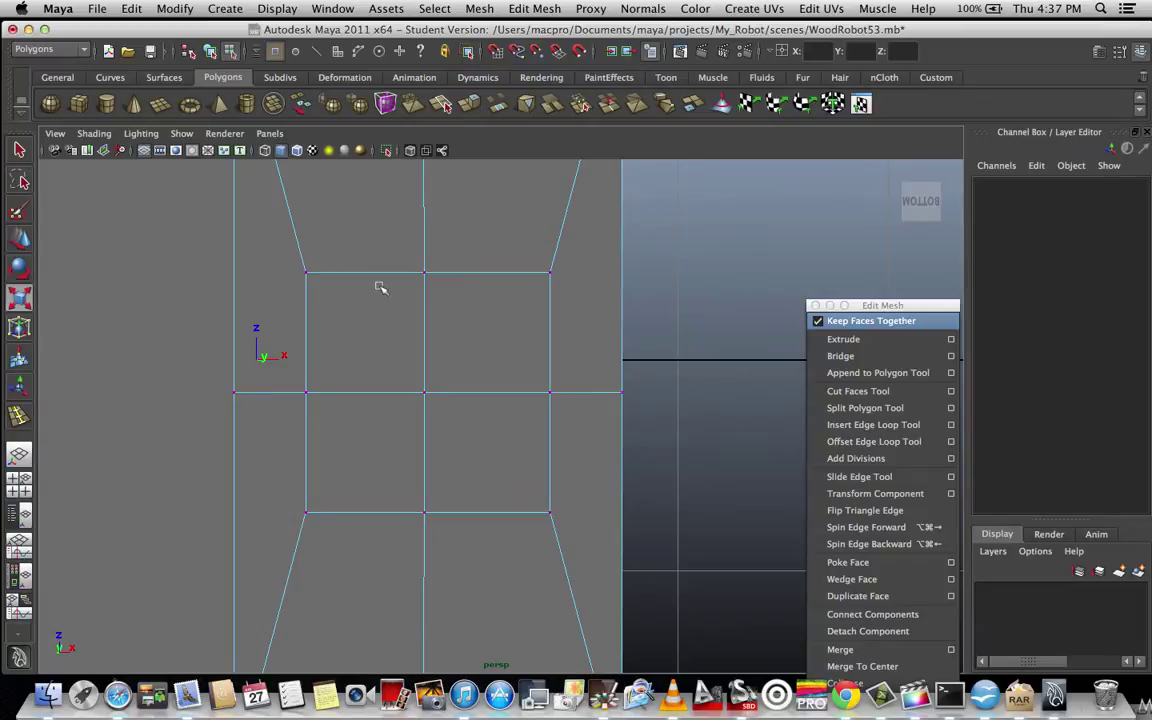
scroll(380, 288, down, 1)
scroll(358, 294, up, 2)
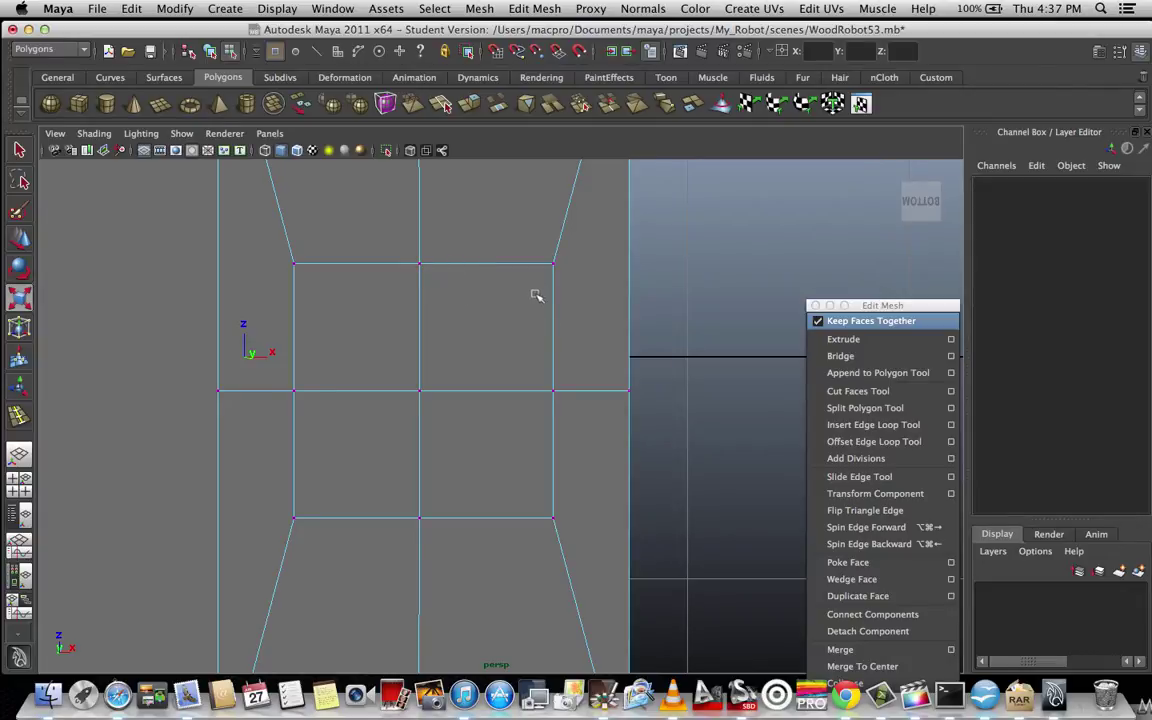
Select only the four corner vertices of the squared inset, leaving out its midpoint vertices.
click(554, 265)
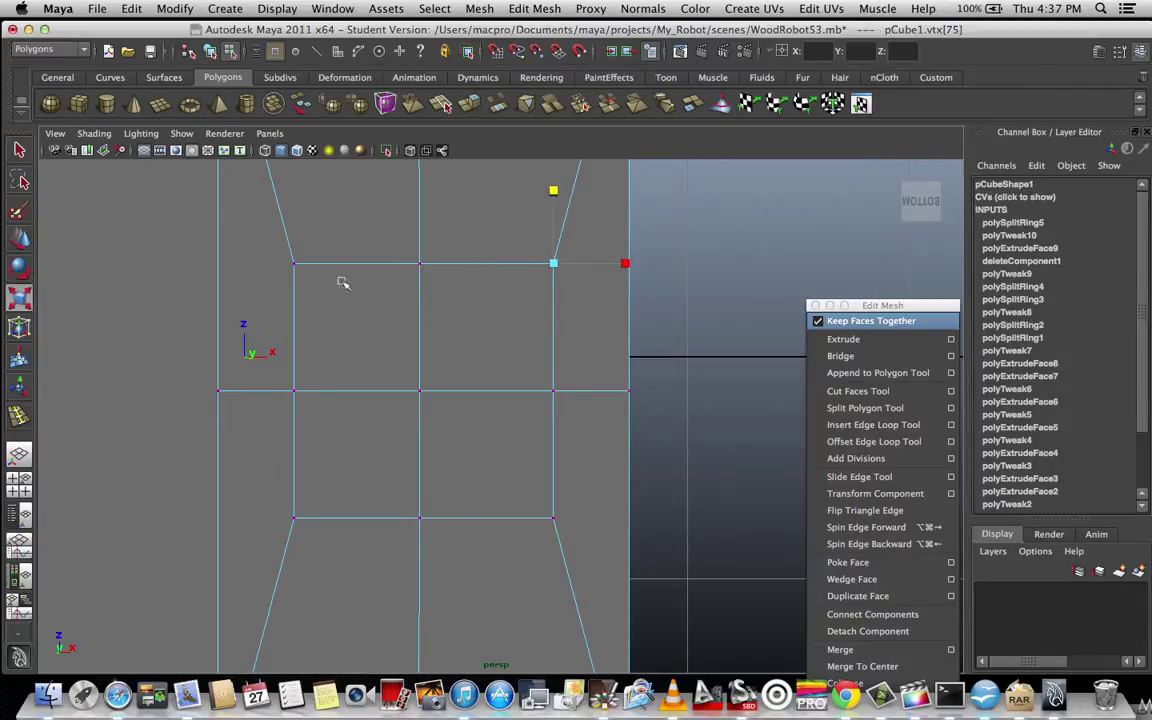
shift+click(294, 265)
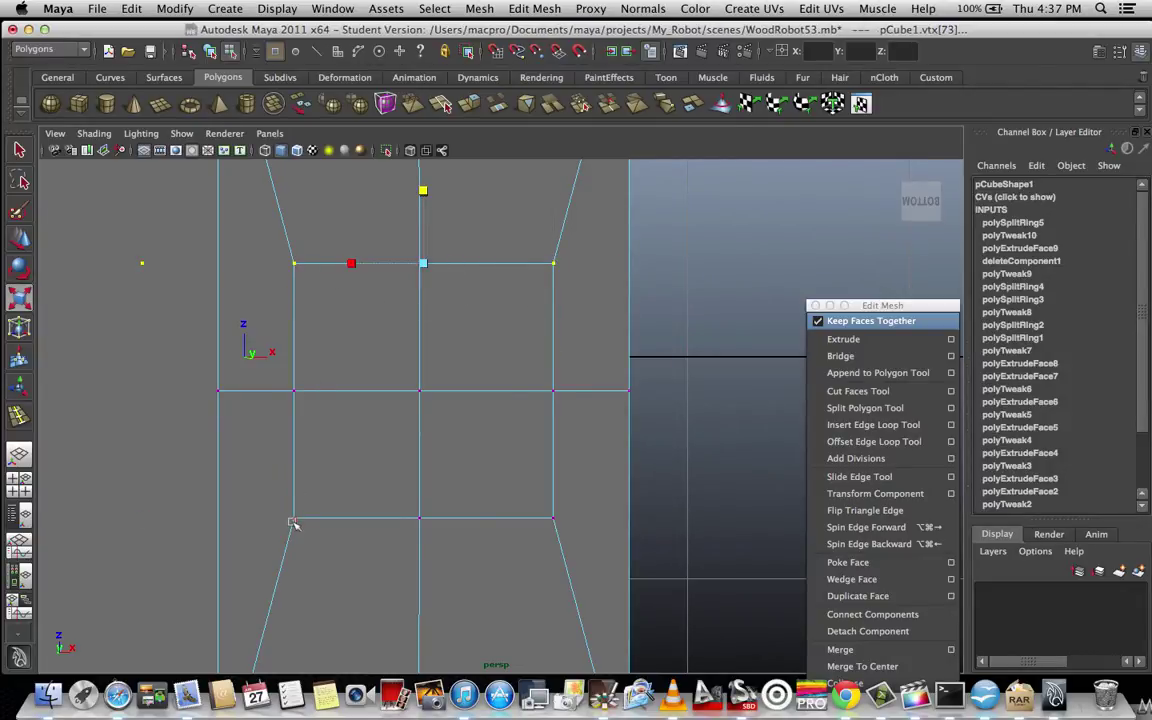
scroll(258, 230, up, 1)
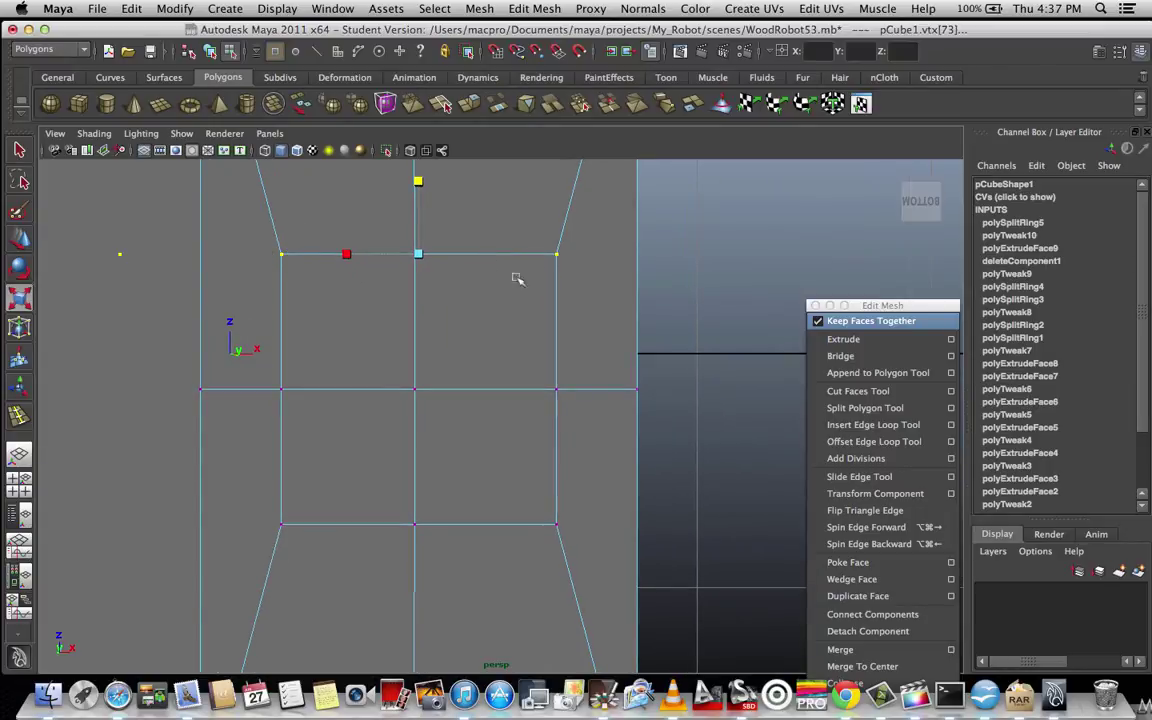
scroll(499, 310, down, 3)
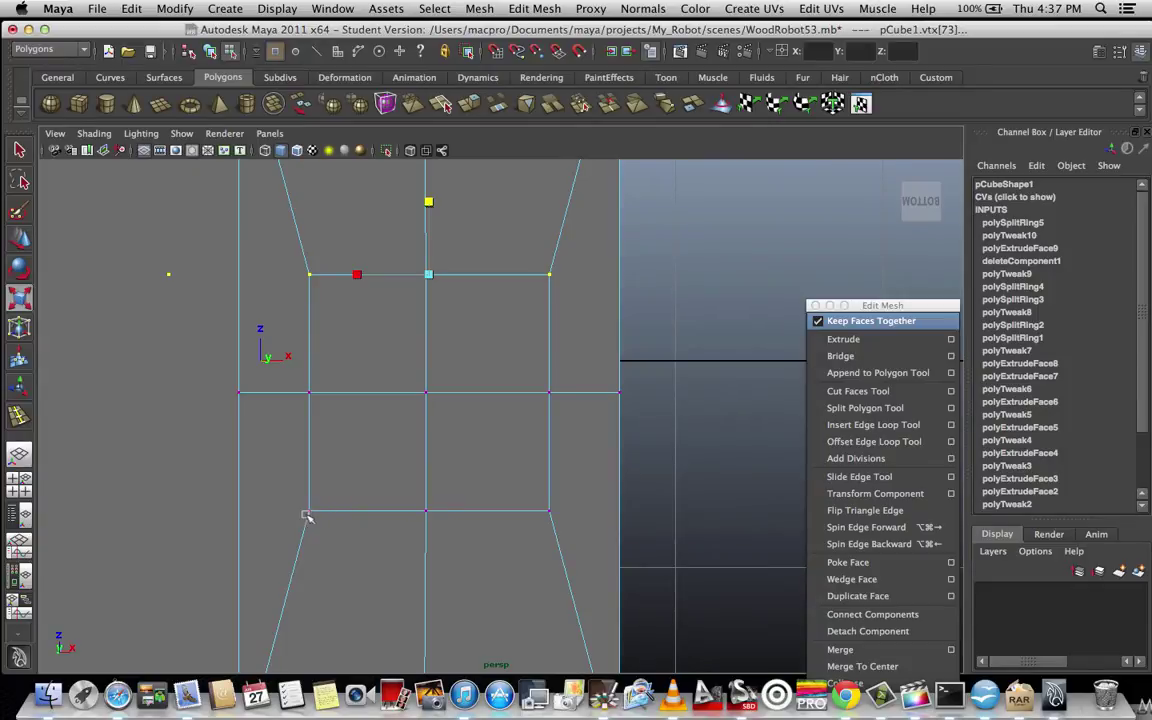
shift+drag(311, 514, 585, 520)
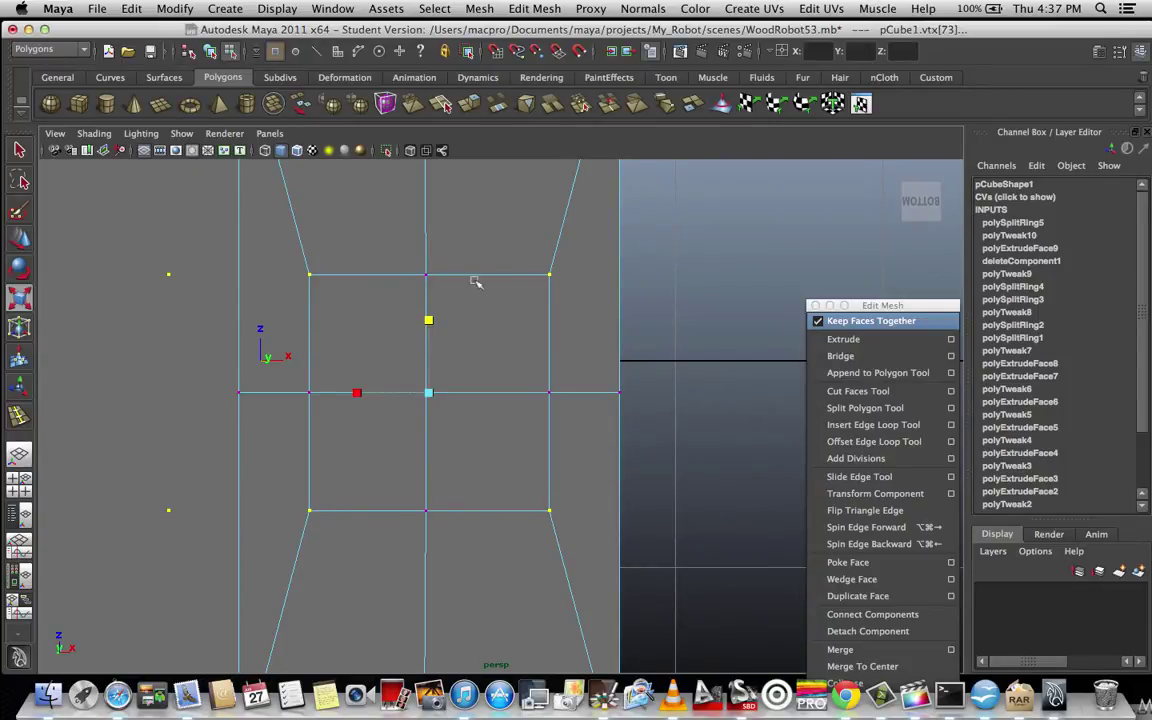
Scale the four corner vertices of the squared inset uniformly inward to round its outline into an octagon, and leave the Scale tool.
click(429, 393)
drag(429, 393, 511, 390)
scroll(511, 390, down, 5)
scroll(540, 378, up, 2)
scroll(545, 378, down, 2)
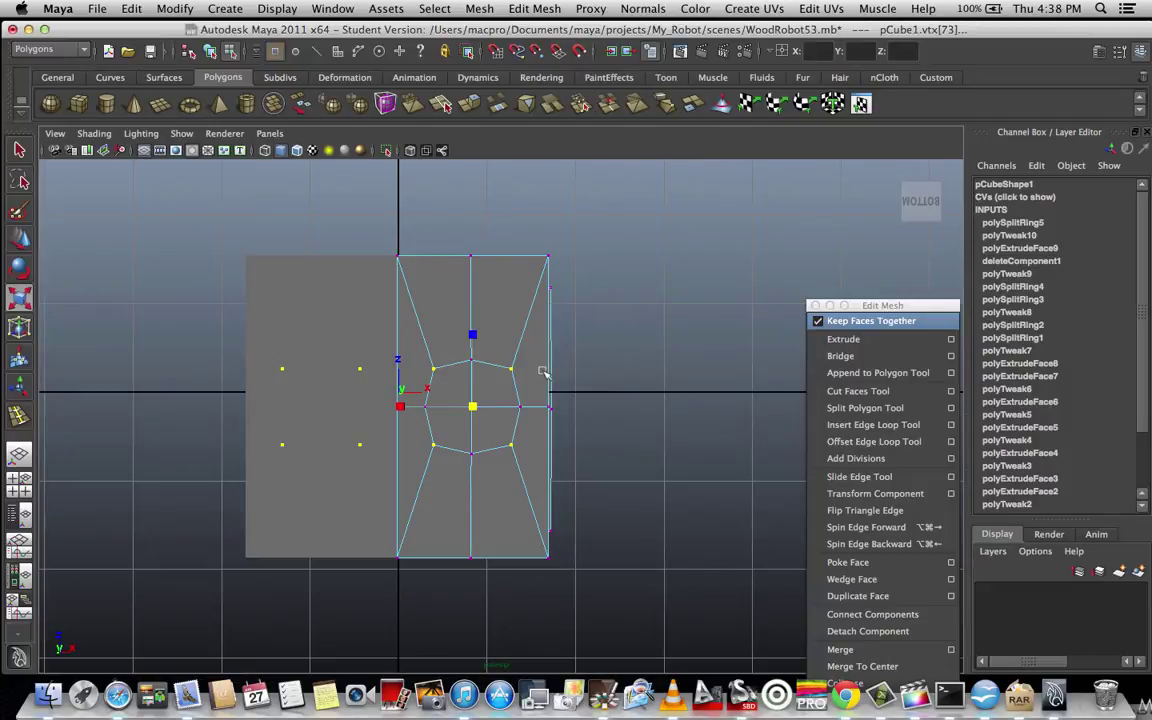
scroll(541, 372, up, 3)
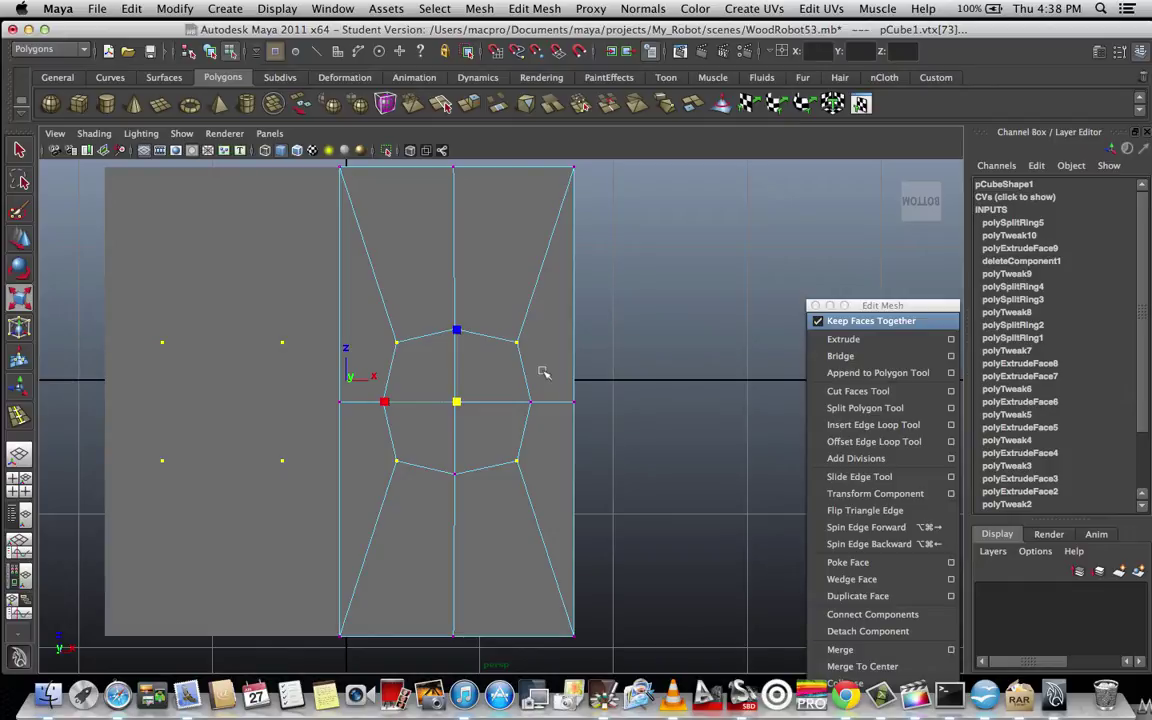
scroll(543, 372, up, 3)
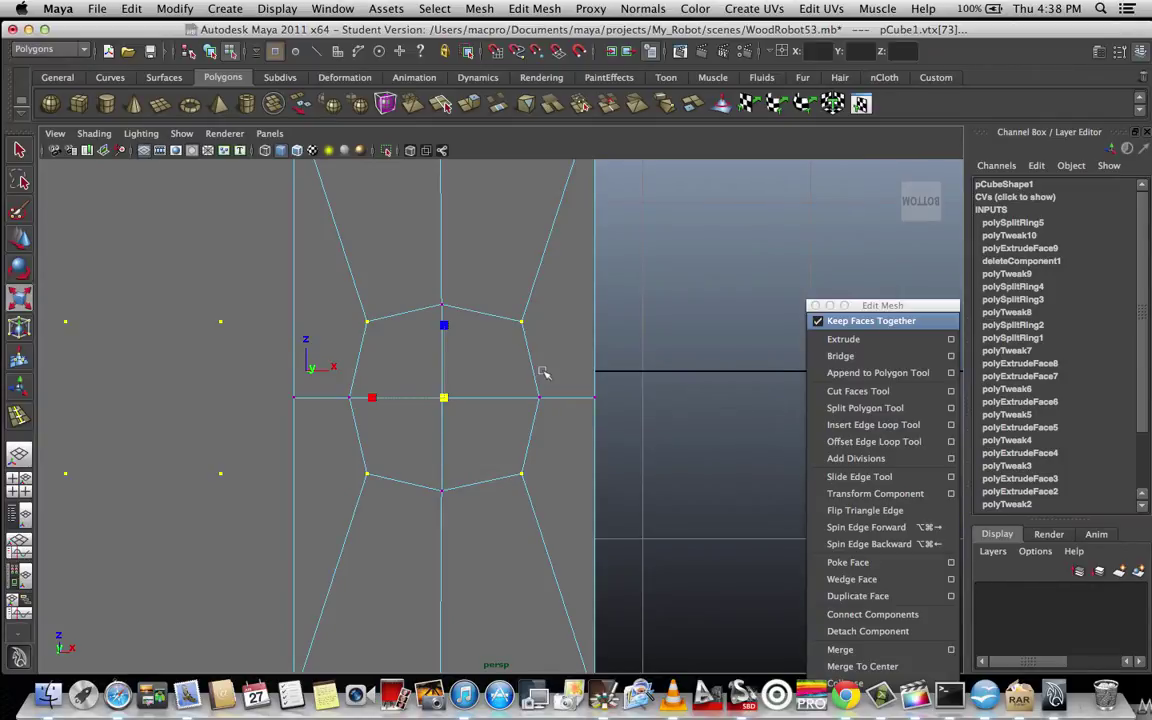
scroll(579, 371, down, 3)
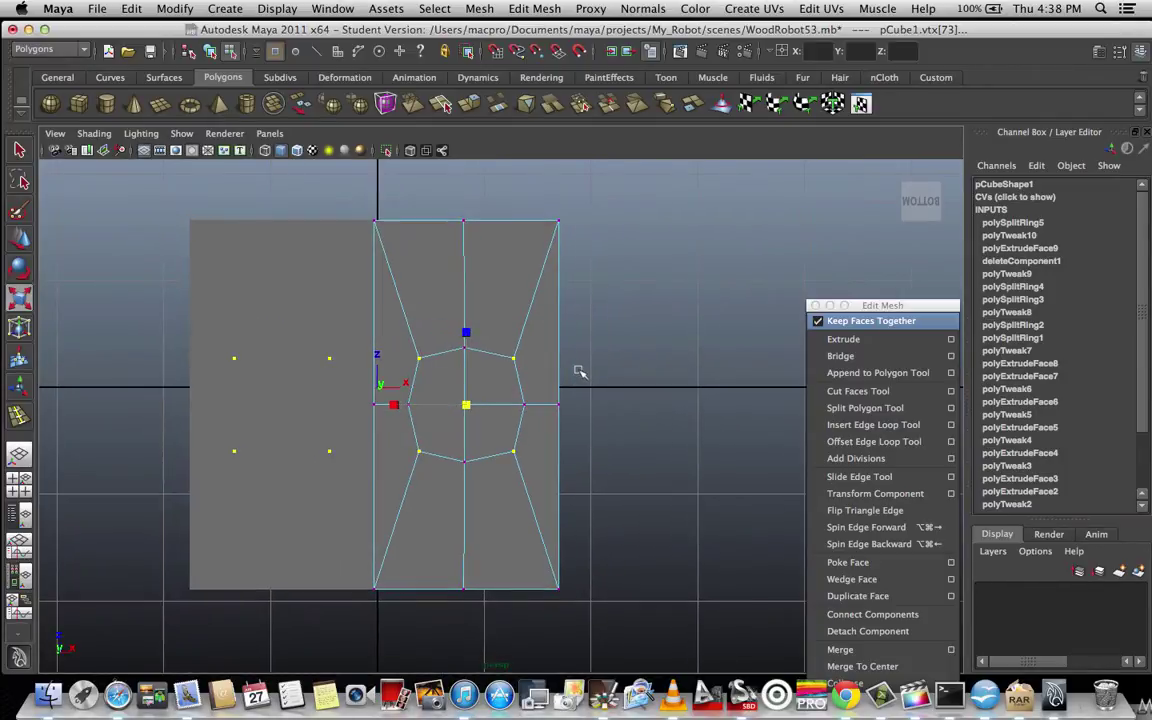
click(19, 151)
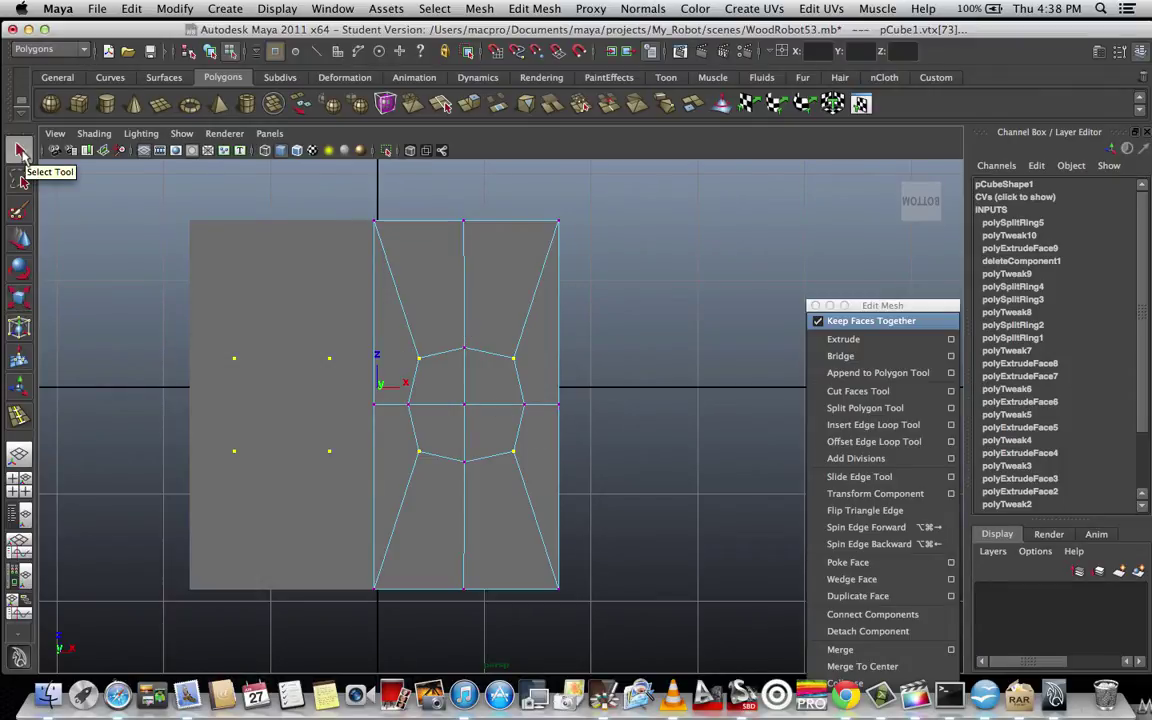
Examine the whole mannequin beside the reference images and the octagonal inset on the underside of the hips.
alt+drag(591, 397, 606, 612)
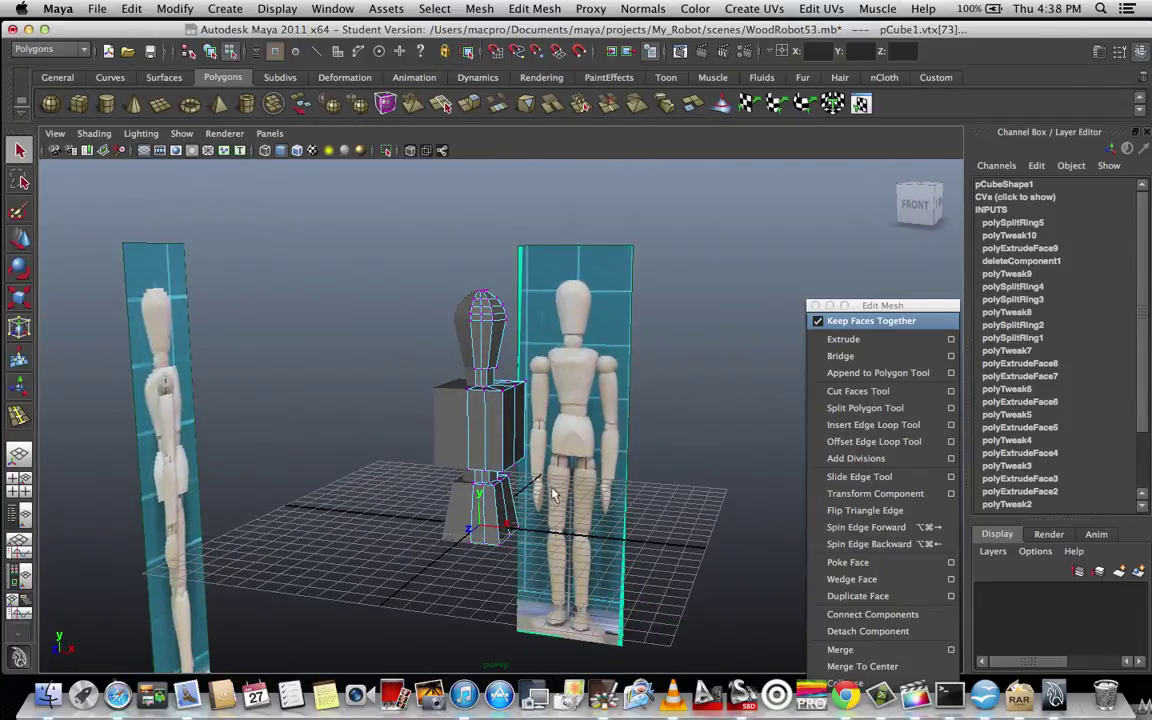
alt+drag(545, 452, 594, 383)
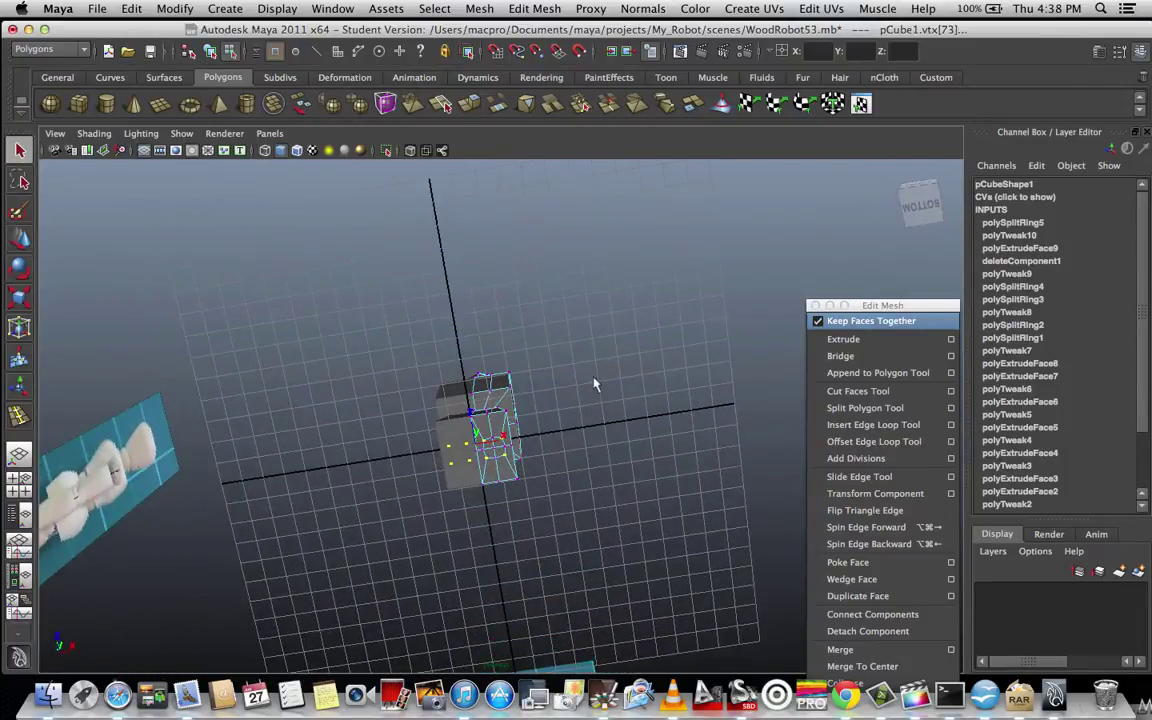
scroll(567, 442, up, 10)
alt+drag(586, 489, 543, 512)
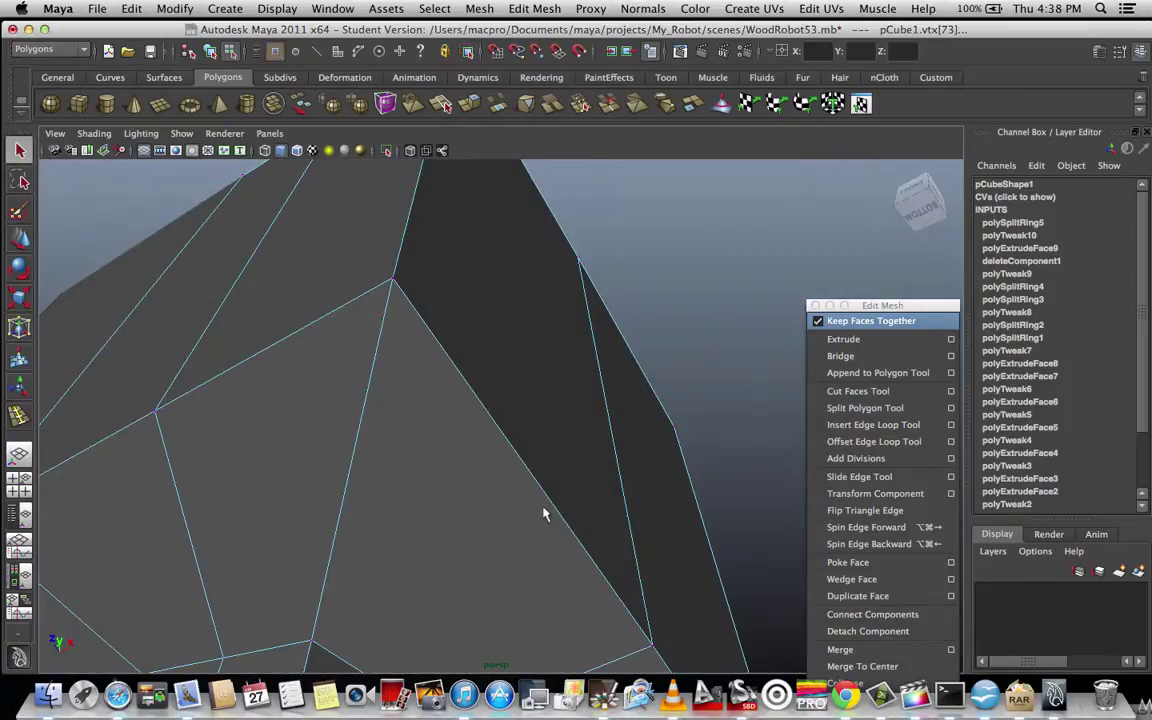
scroll(545, 513, down, 5)
scroll(544, 514, down, 4)
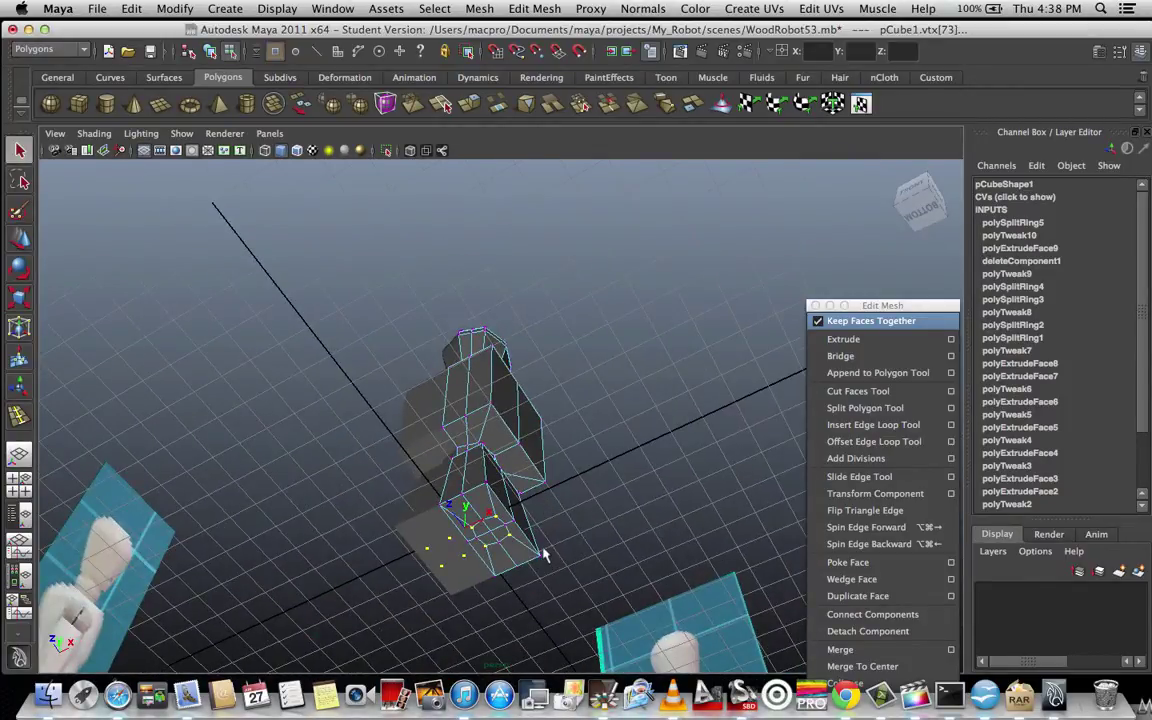
alt+drag(561, 537, 555, 401)
scroll(566, 399, up, 6)
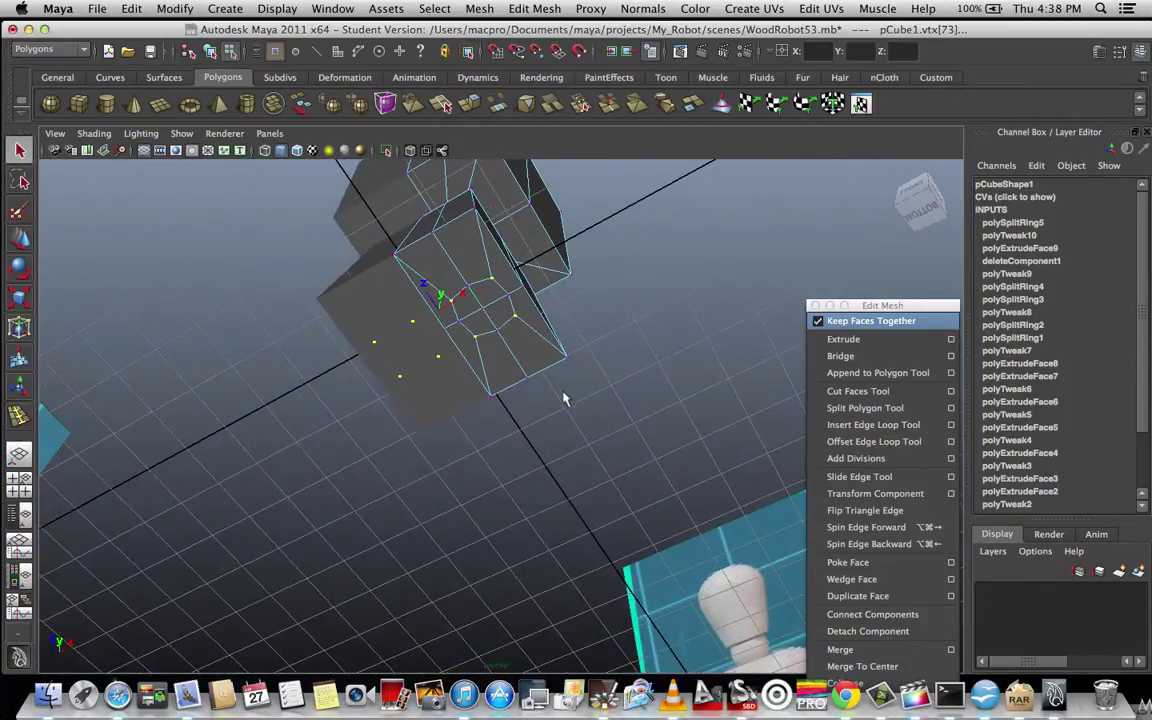
scroll(566, 408, up, 8)
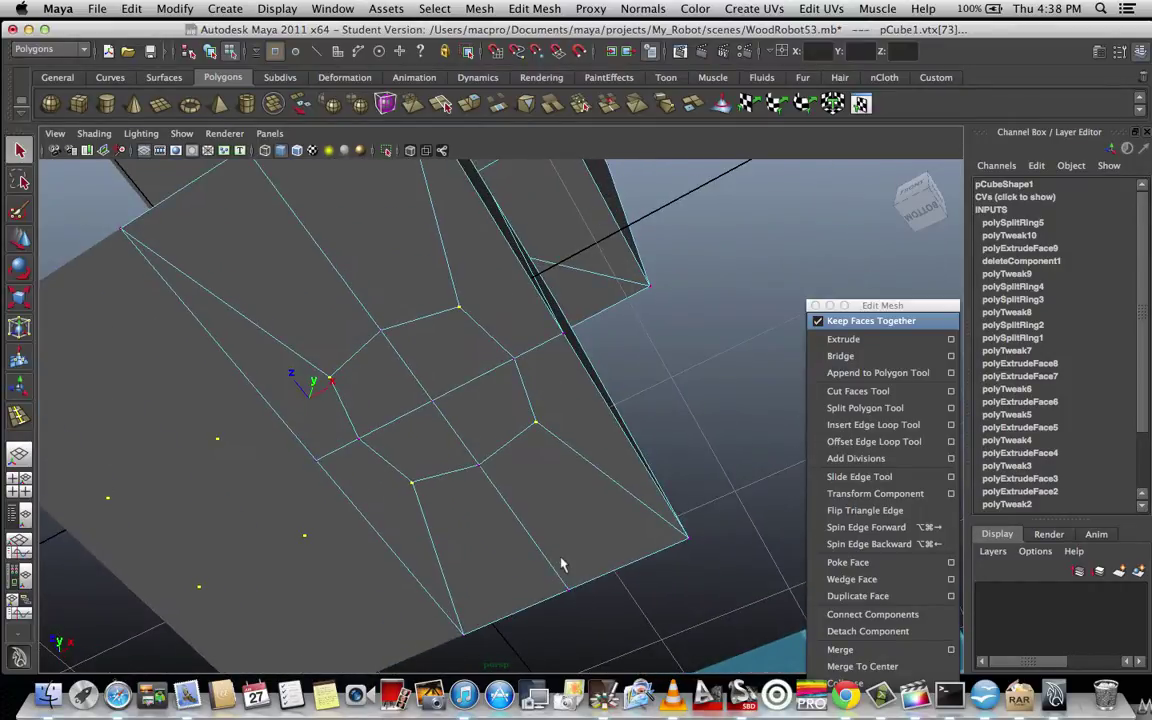
Switch the mesh to face selection and select all four faces inside the octagonal inset under the hips.
right_click(457, 363)
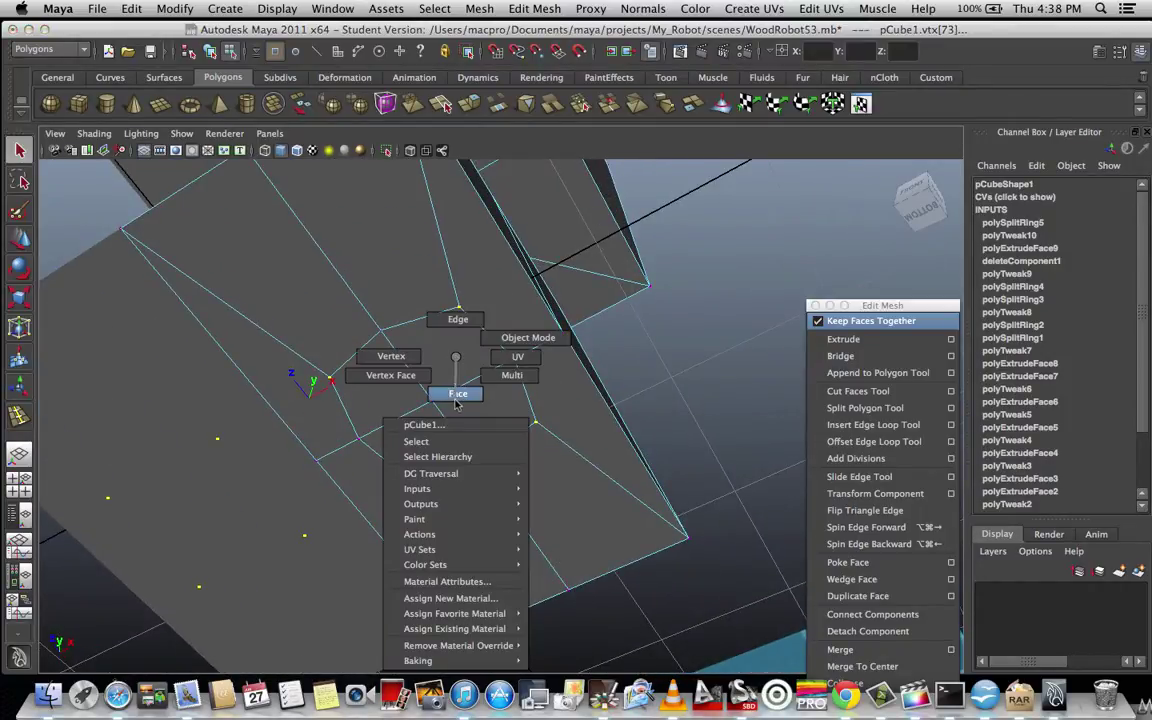
click(457, 393)
alt+drag(658, 393, 658, 383)
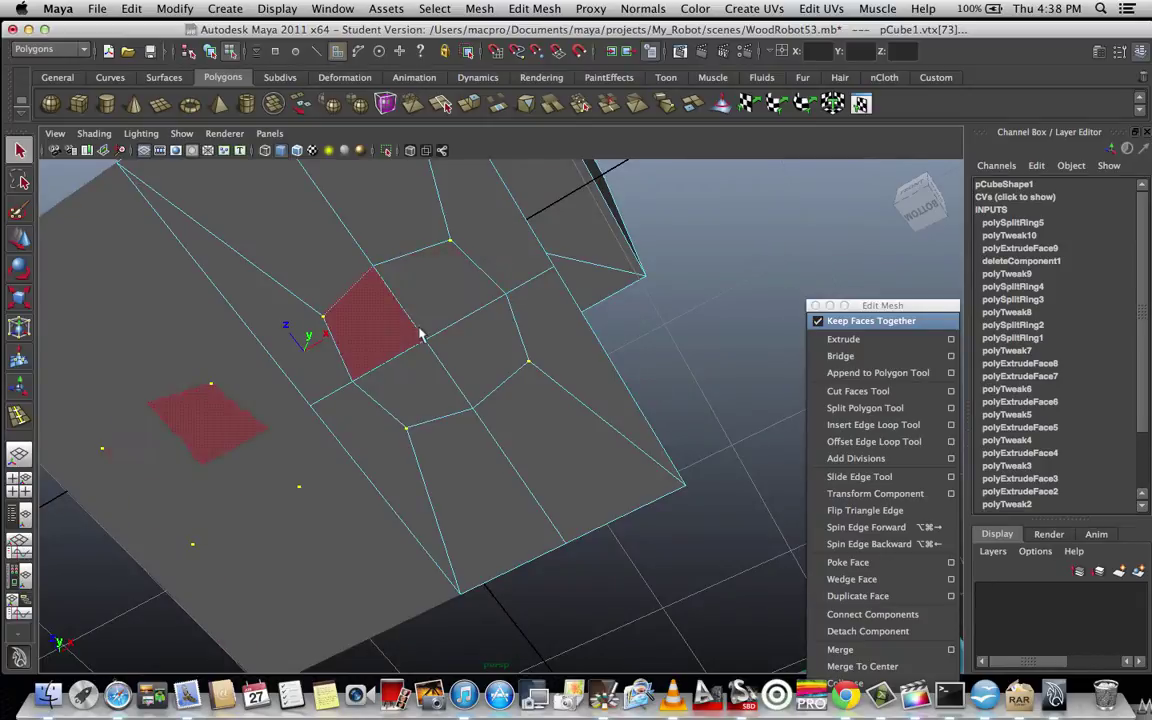
click(336, 328)
shift+click(422, 309)
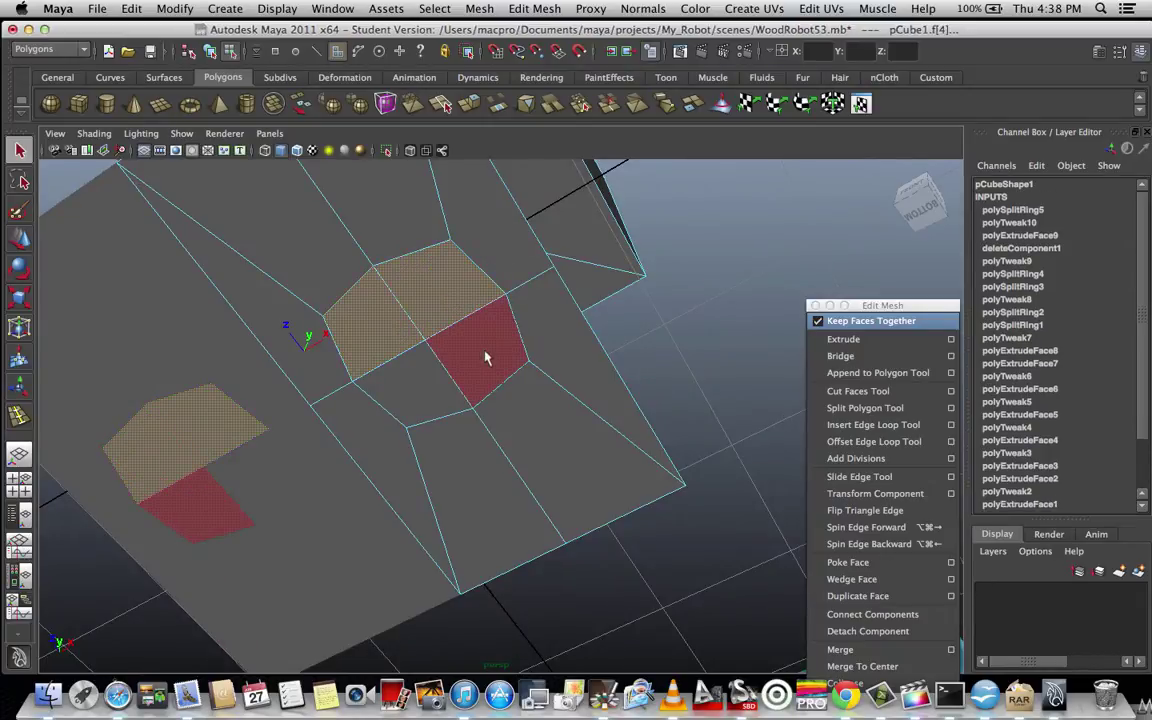
shift+click(486, 357)
shift+click(424, 386)
alt+drag(648, 347, 567, 308)
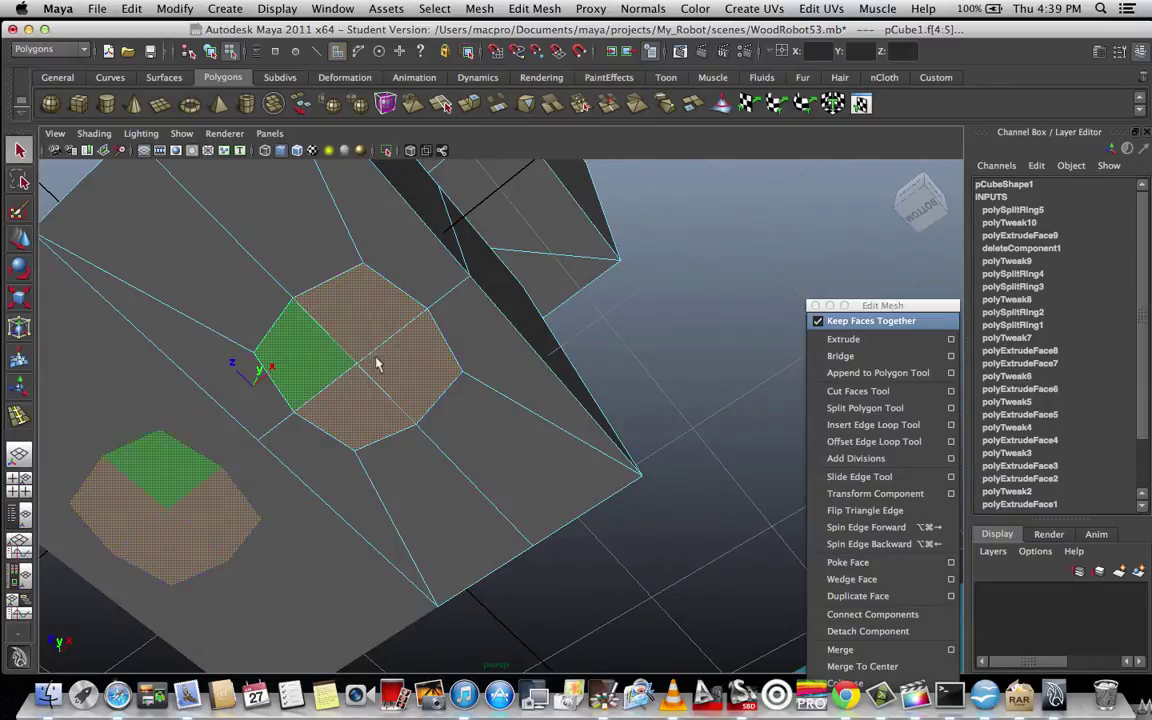
Extrude the four selected inset faces with 1 division and the offset set to 0.
scroll(433, 368, down, 4)
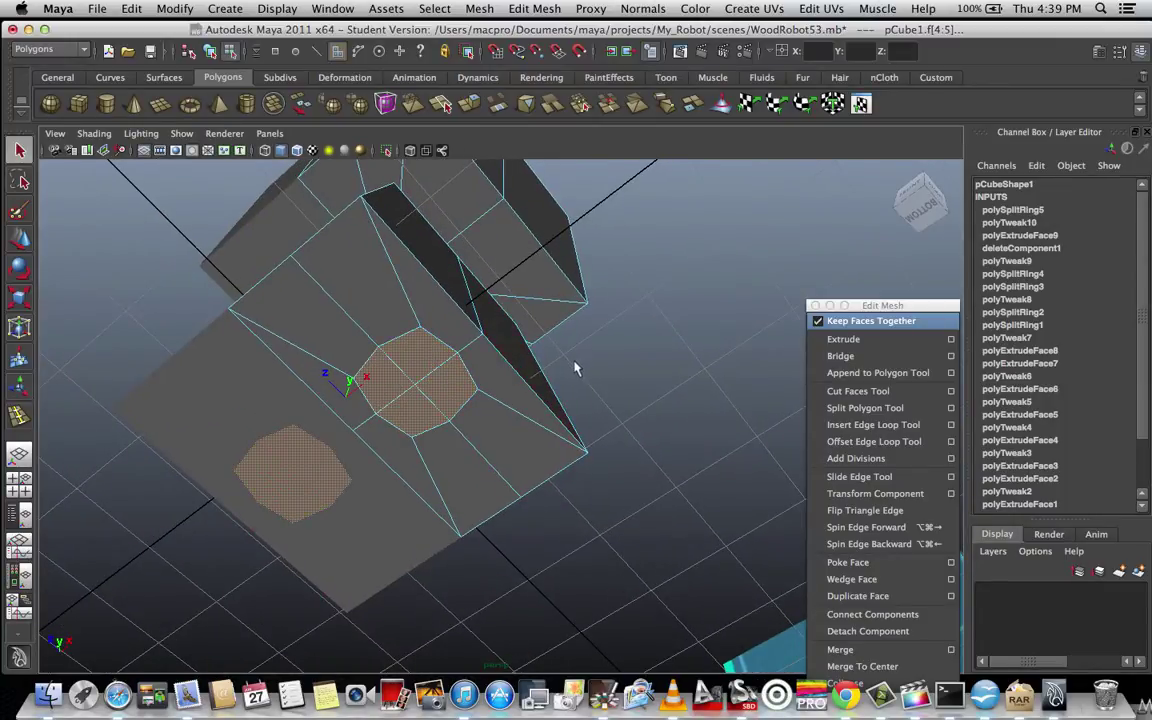
alt+drag(585, 370, 578, 368)
drag(858, 309, 758, 86)
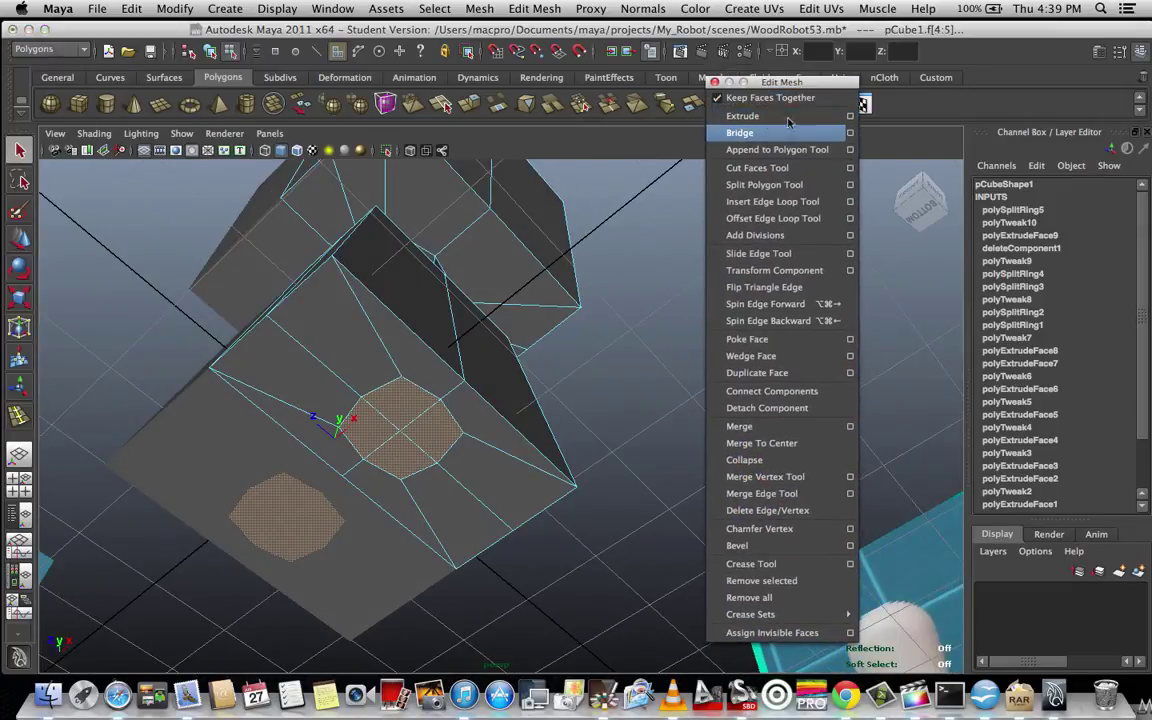
click(850, 116)
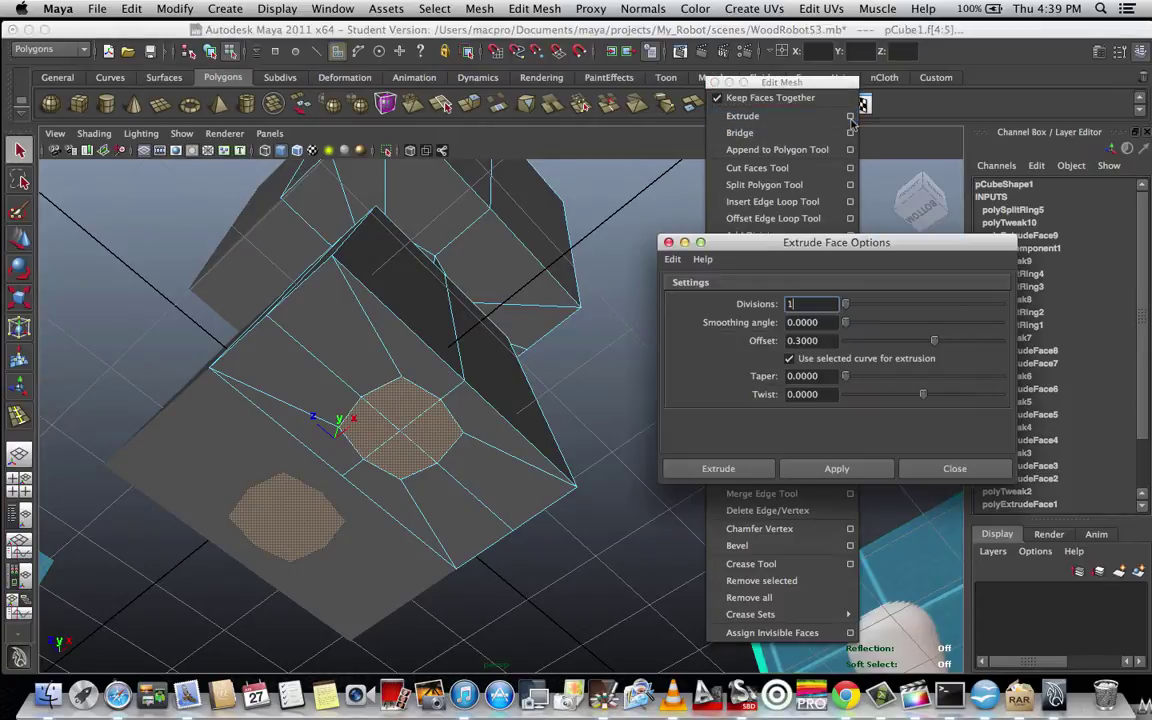
drag(868, 249, 880, 163)
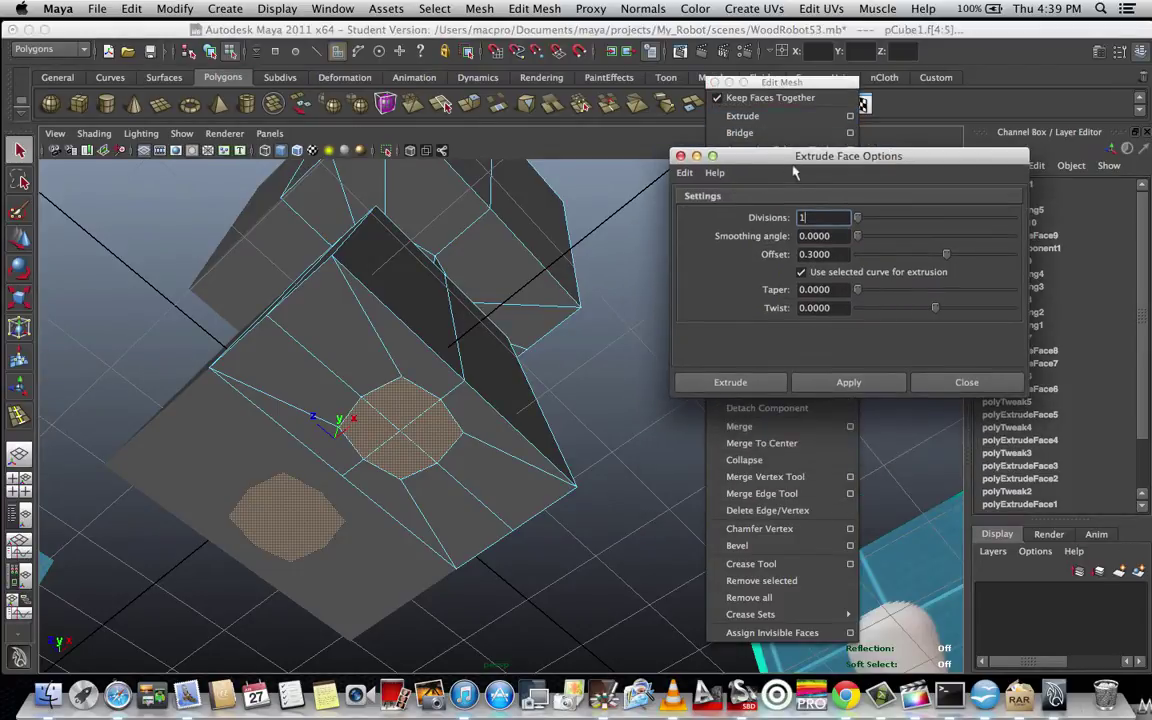
drag(832, 254, 795, 262)
text(0)
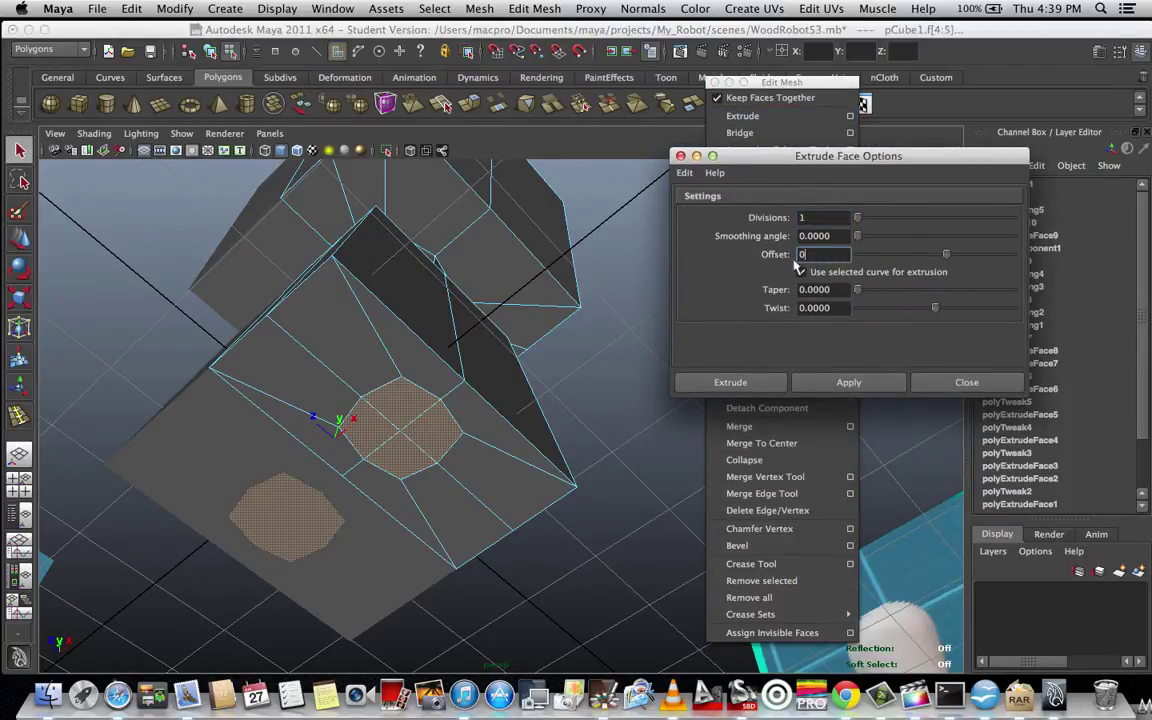
key(Return)
click(848, 382)
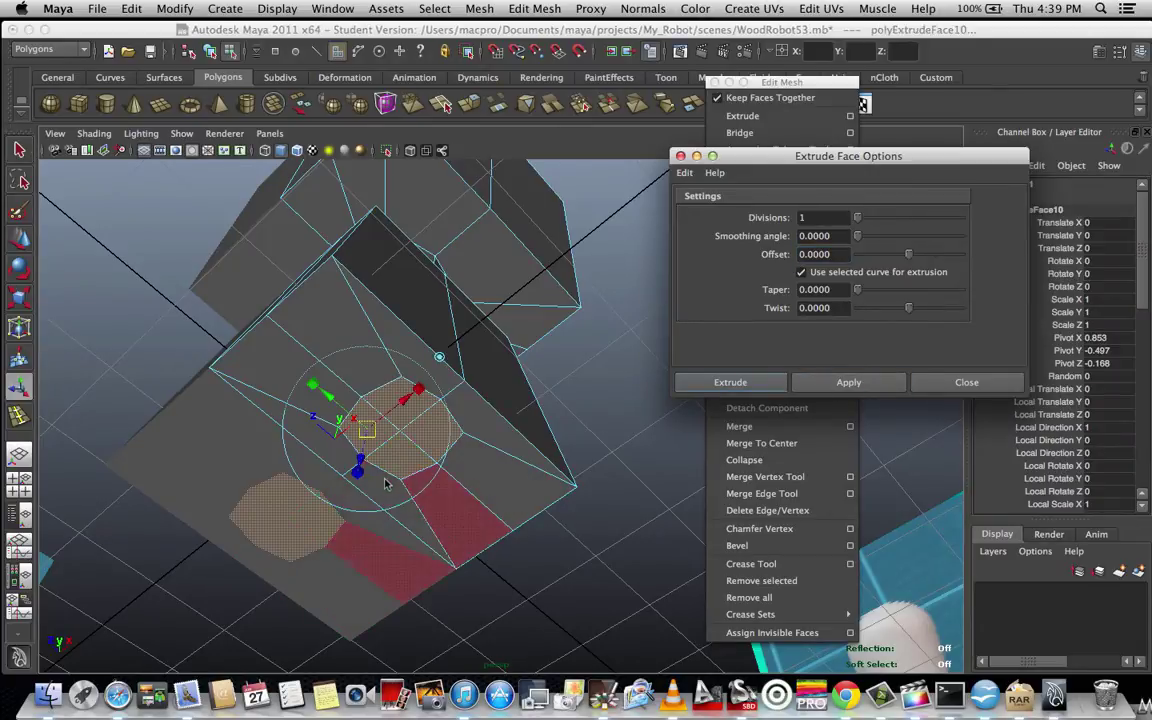
Pull the extruded octagon faces down about 0.784 along their local Z to start the leg, and leave the extrude manipulator.
click(330, 425)
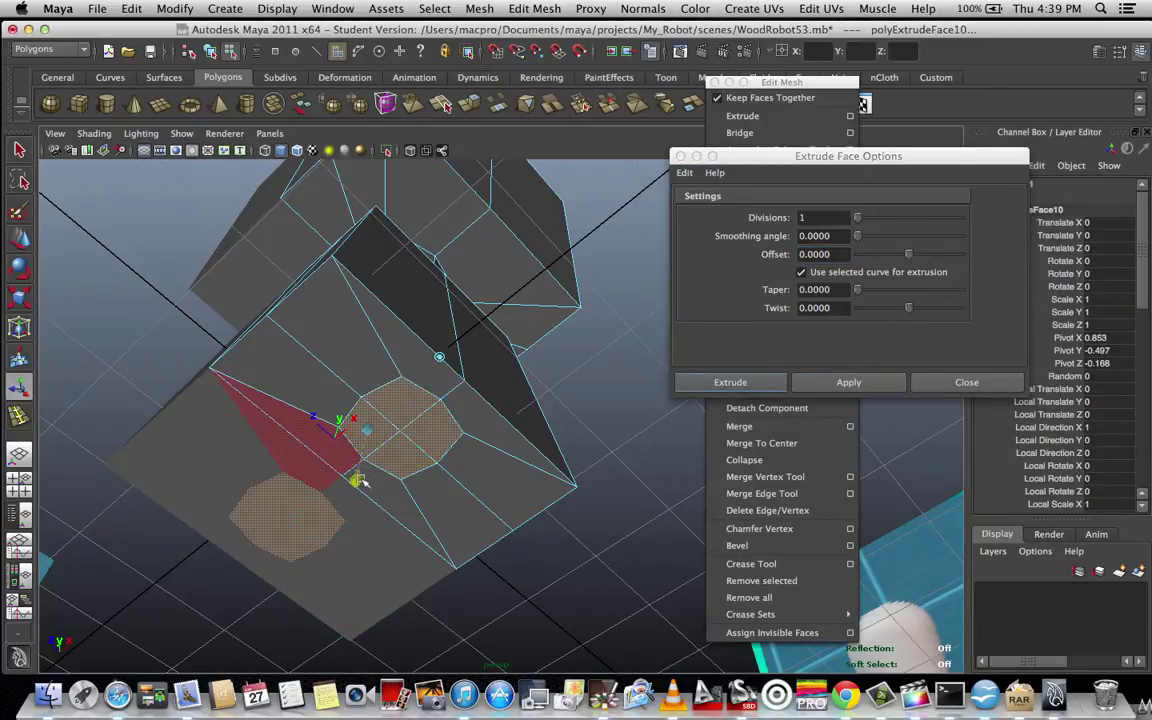
click(374, 482)
alt+drag(556, 504, 537, 531)
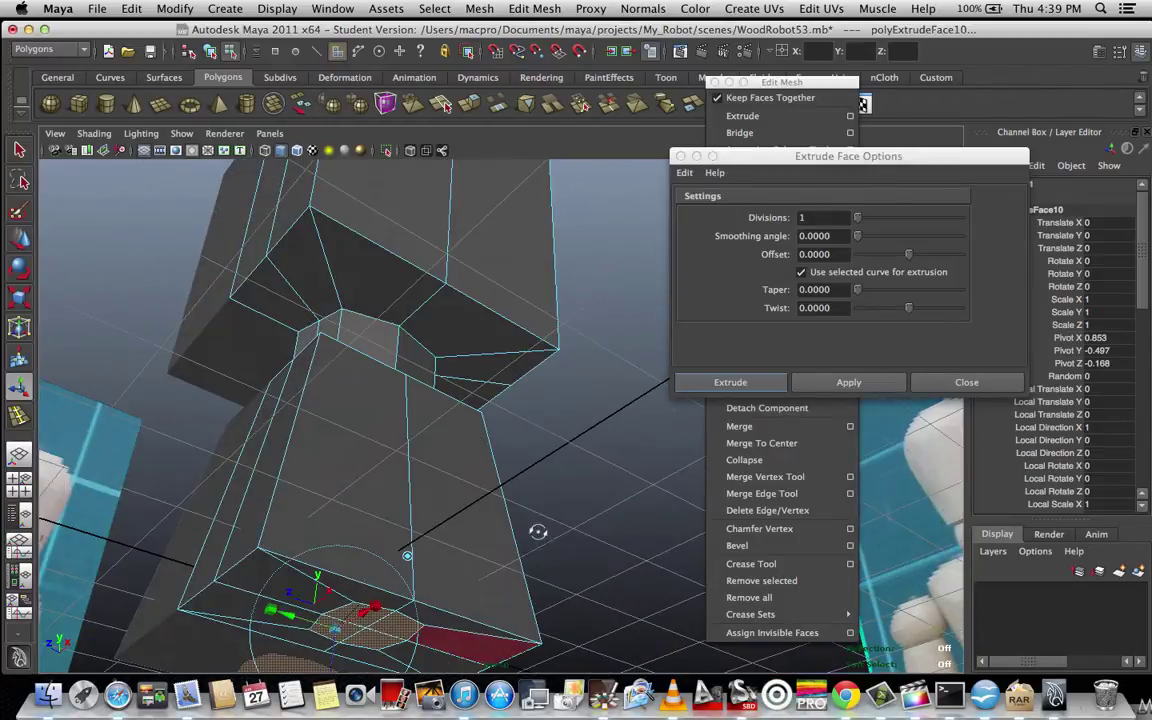
alt+right_drag(537, 531, 486, 583)
scroll(484, 580, up, 2)
drag(443, 539, 440, 570)
alt+drag(541, 453, 561, 493)
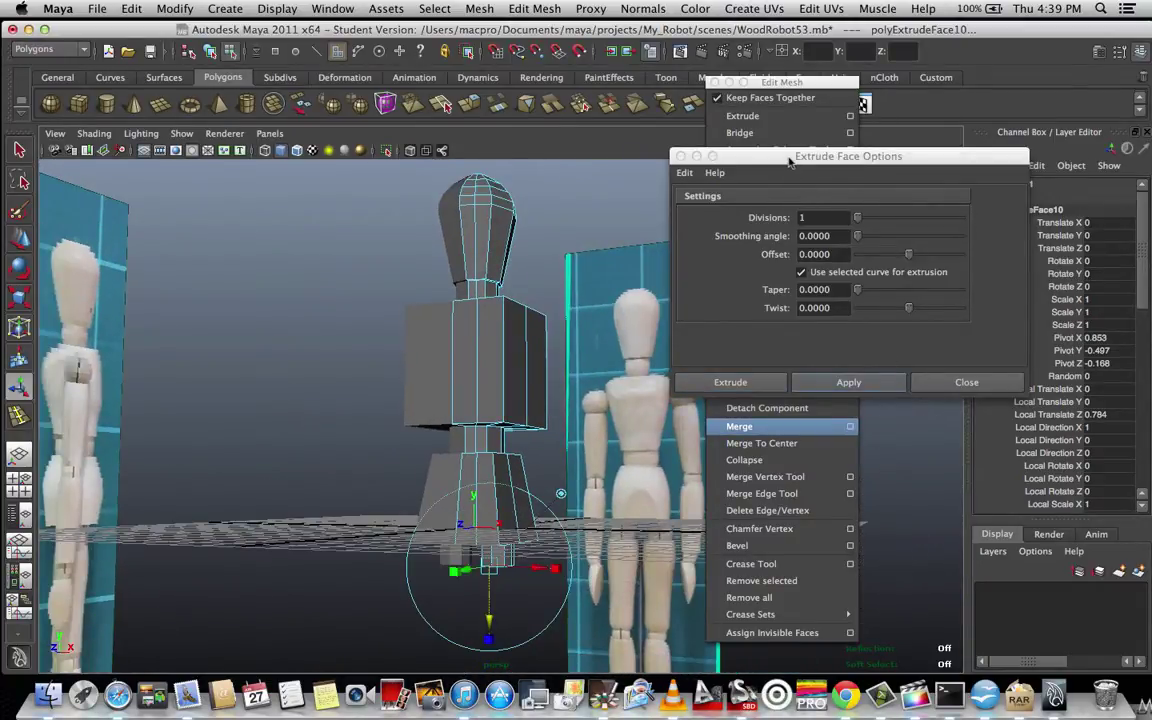
drag(790, 160, 900, 167)
click(18, 150)
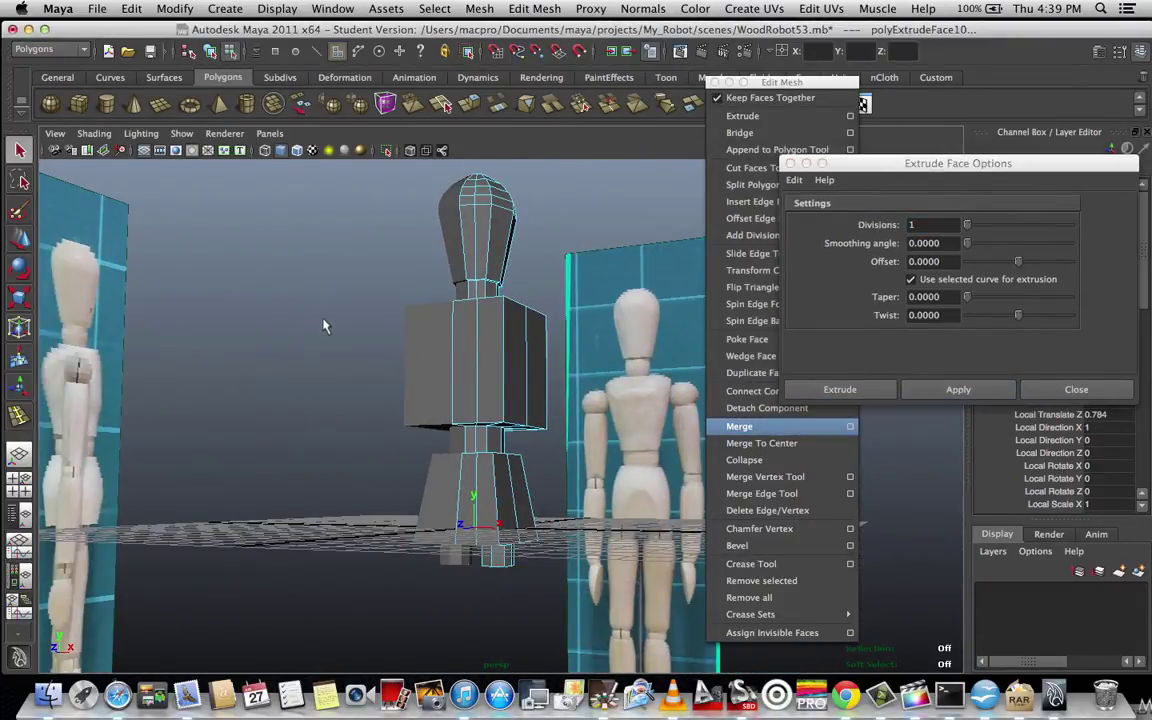
Open the front view full size and compare the mannequin and its new leg stub with the reference image.
key(space)
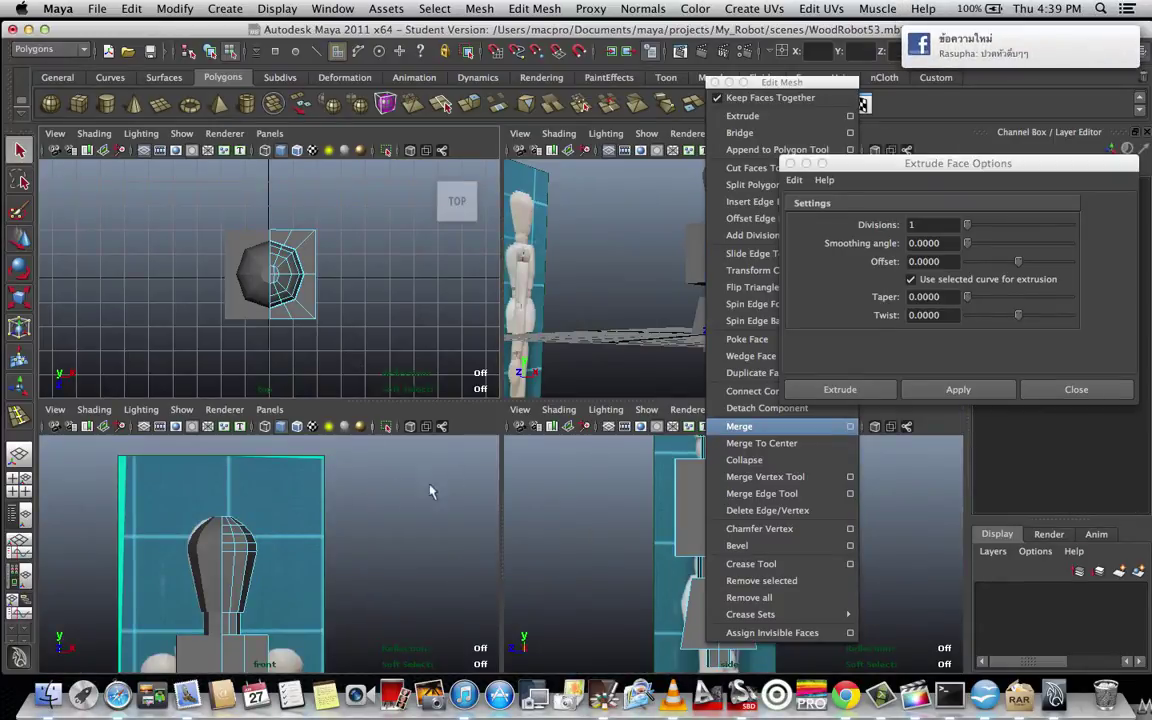
drag(407, 402, 407, 248)
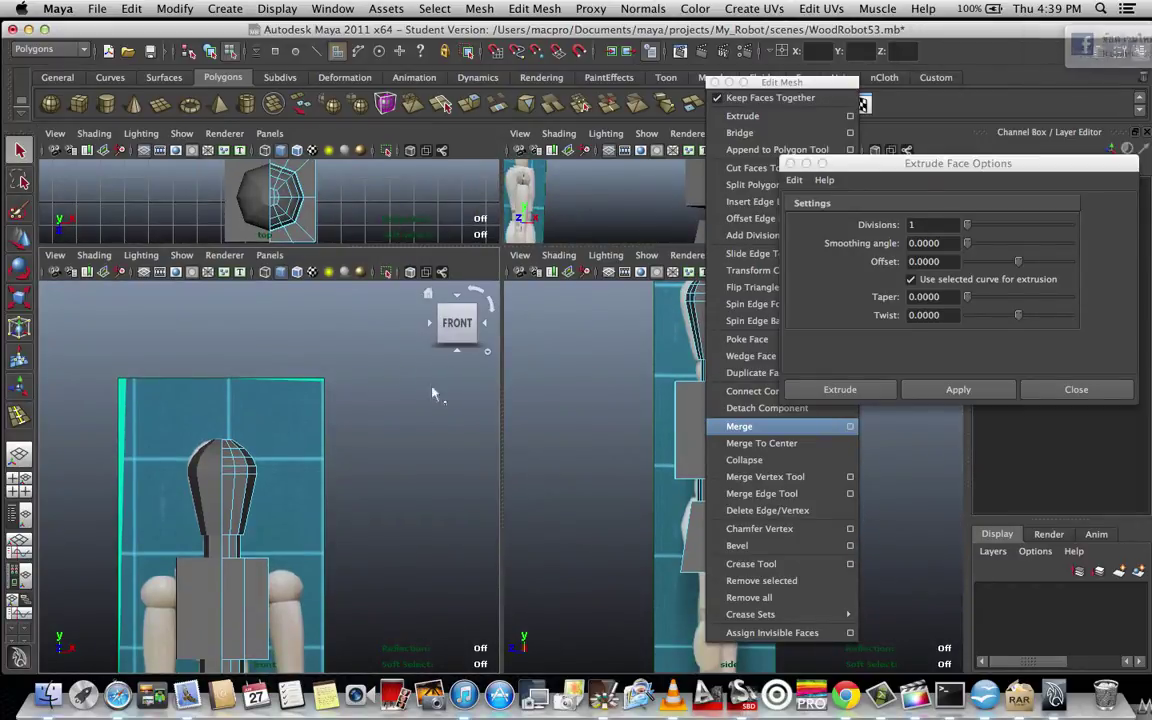
key(space)
scroll(423, 421, down, 5)
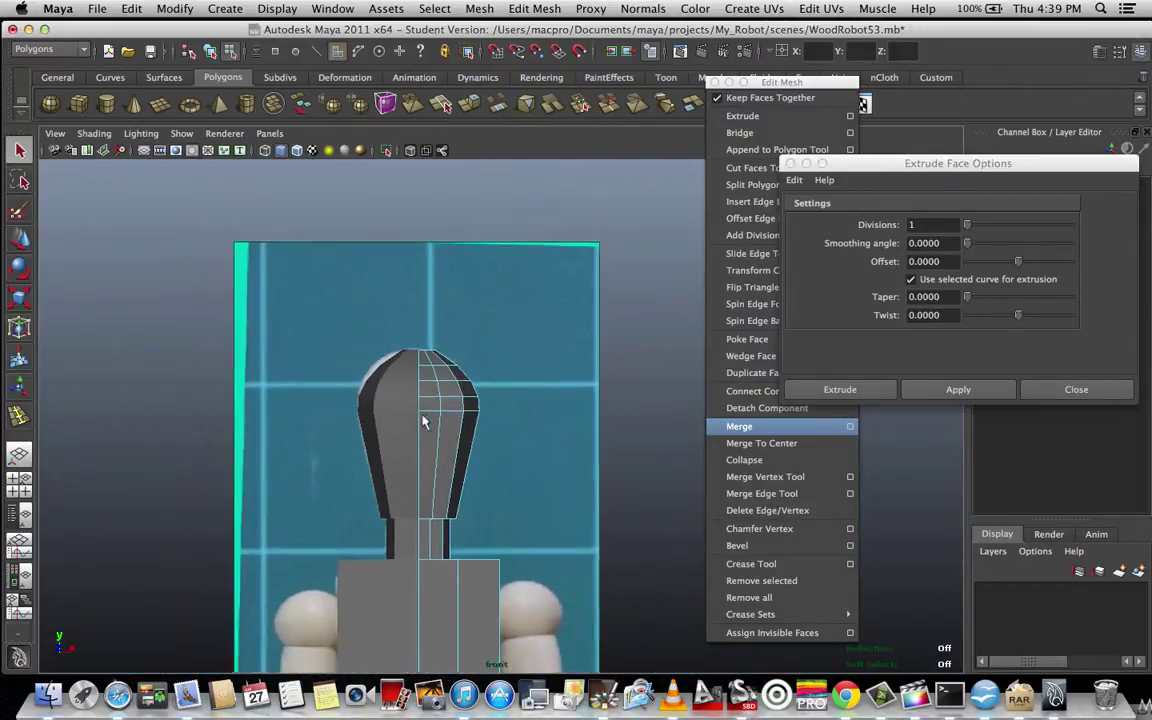
scroll(423, 421, up, 4)
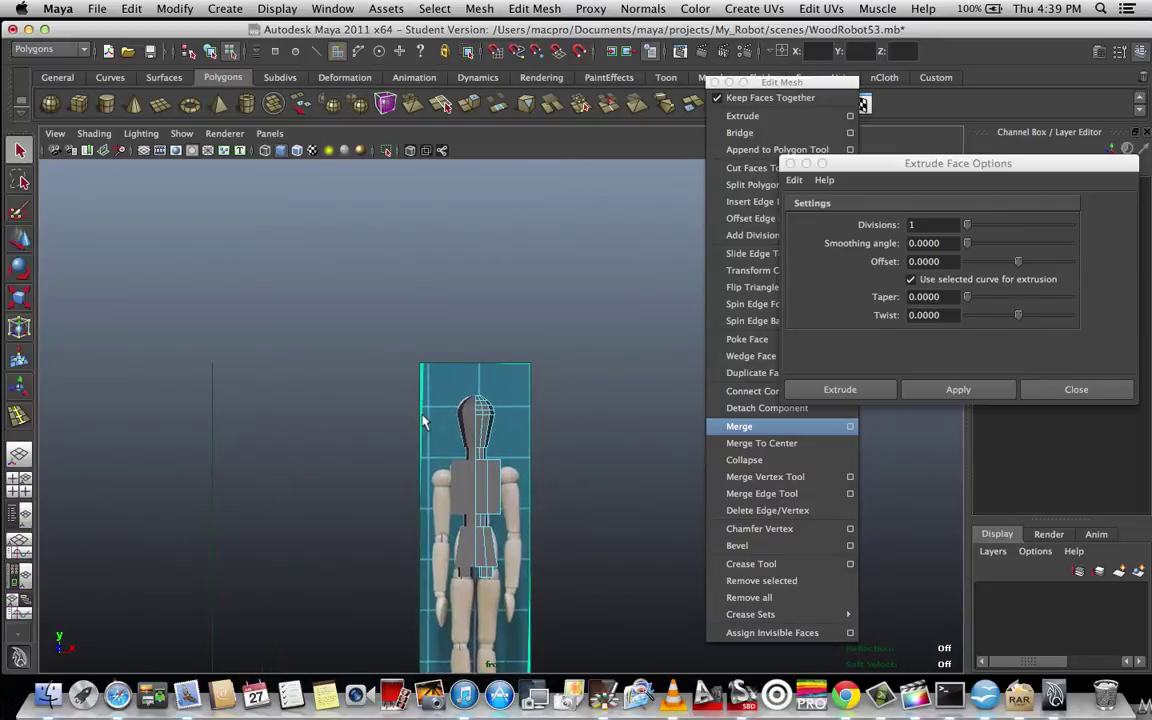
scroll(423, 421, up, 3)
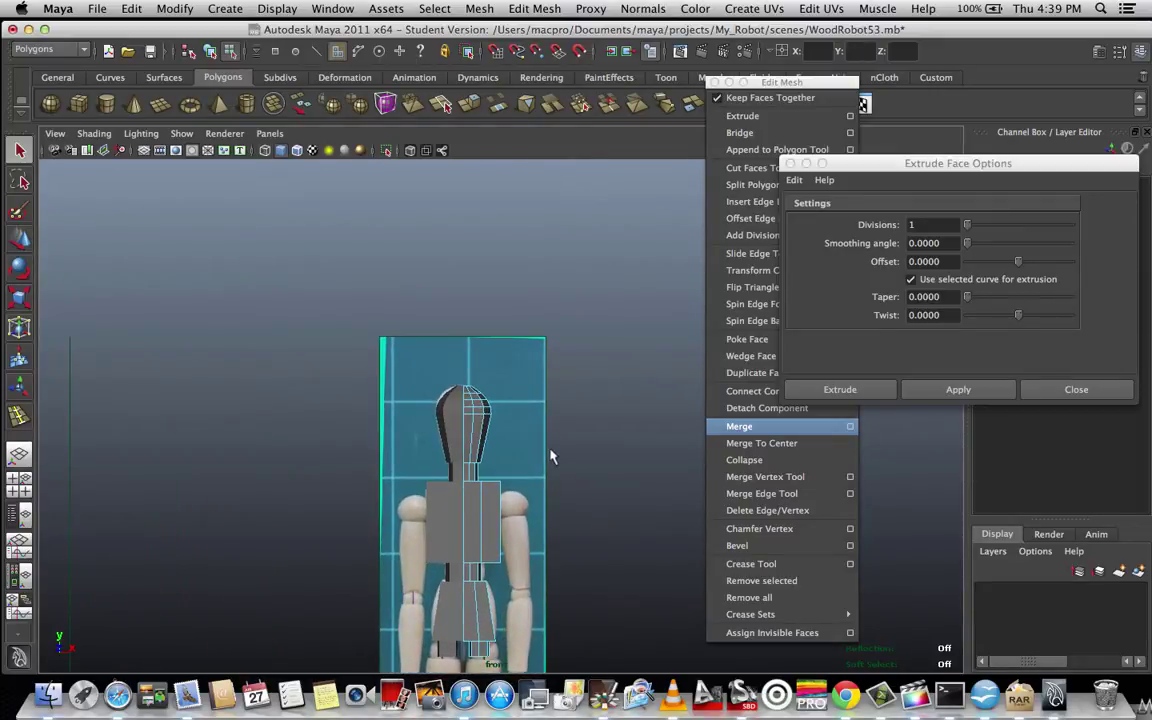
scroll(550, 455, up, 1)
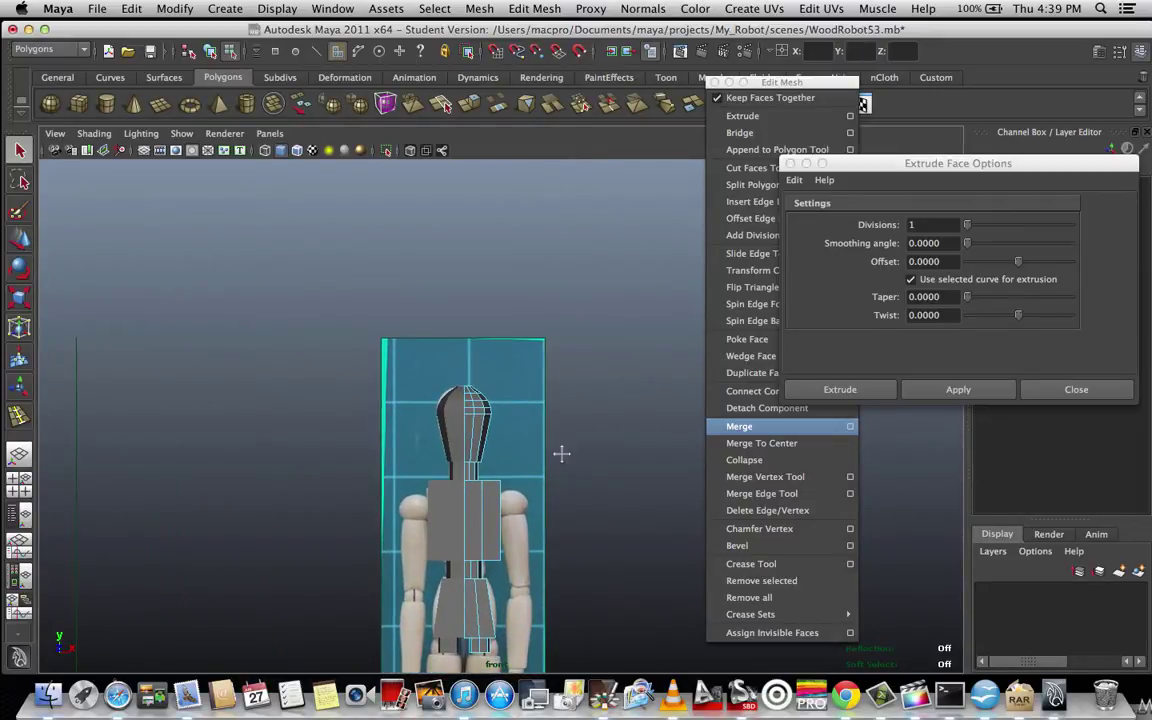
Check the mannequin in the full-size top view and return to the front view.
key(space)
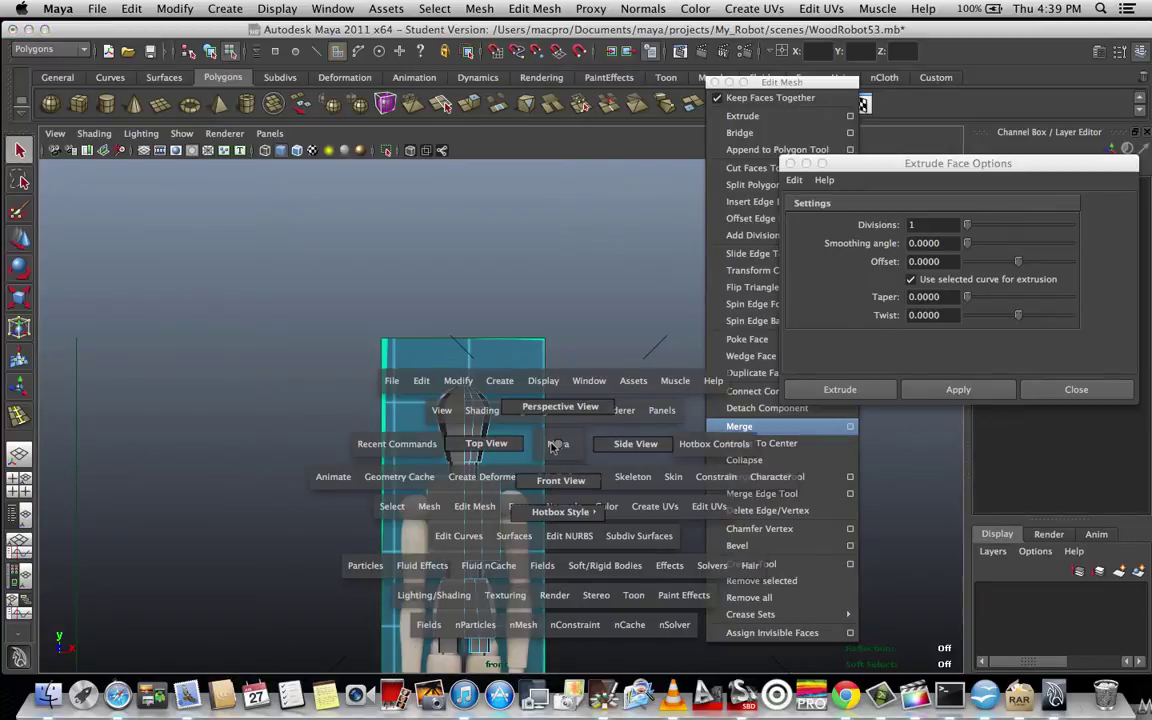
key(space)
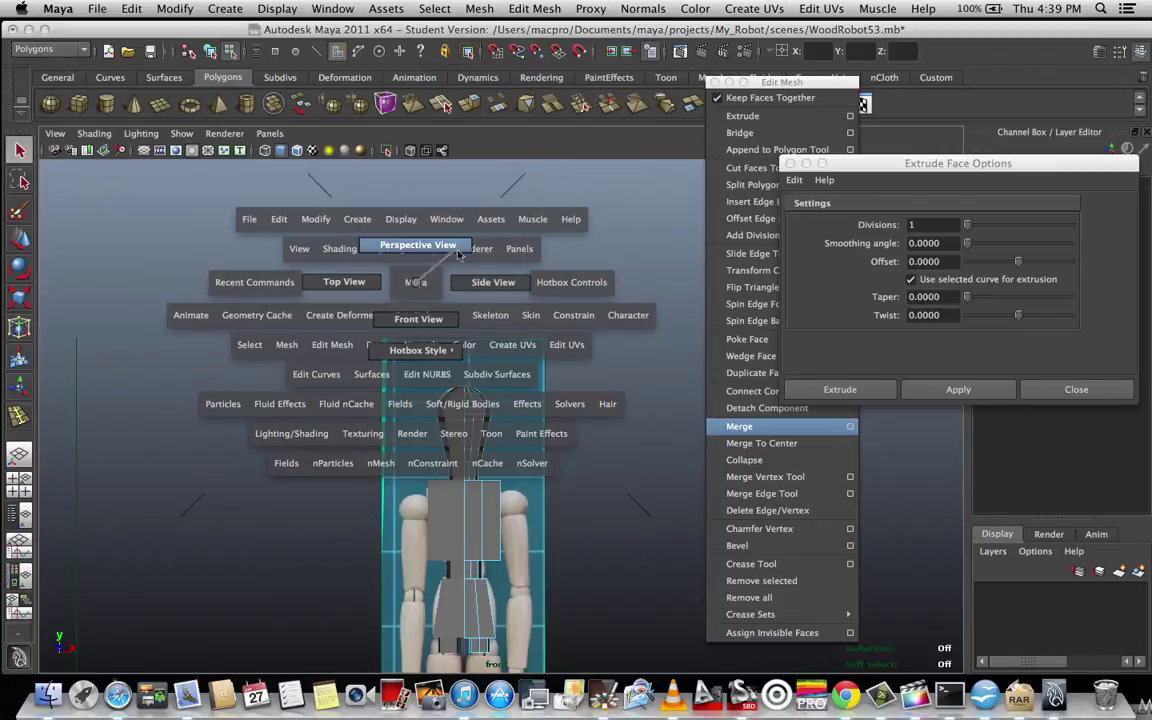
drag(393, 279, 433, 292)
key(space)
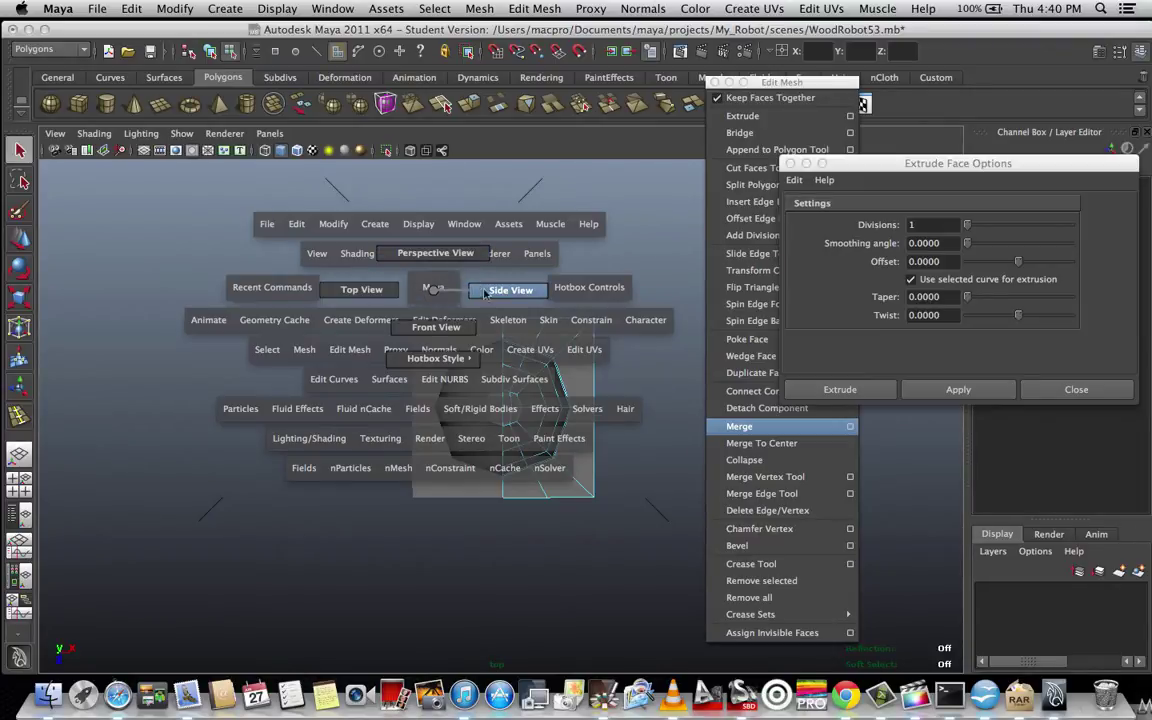
mouse_move(441, 360)
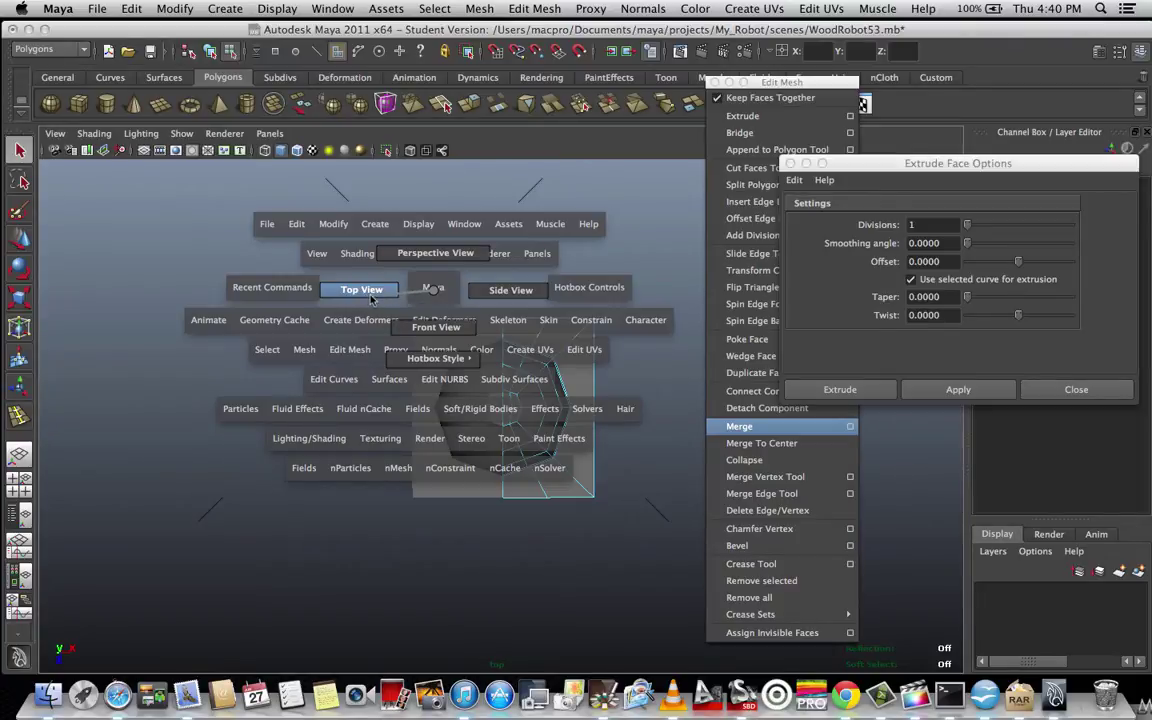
drag(520, 295, 447, 340)
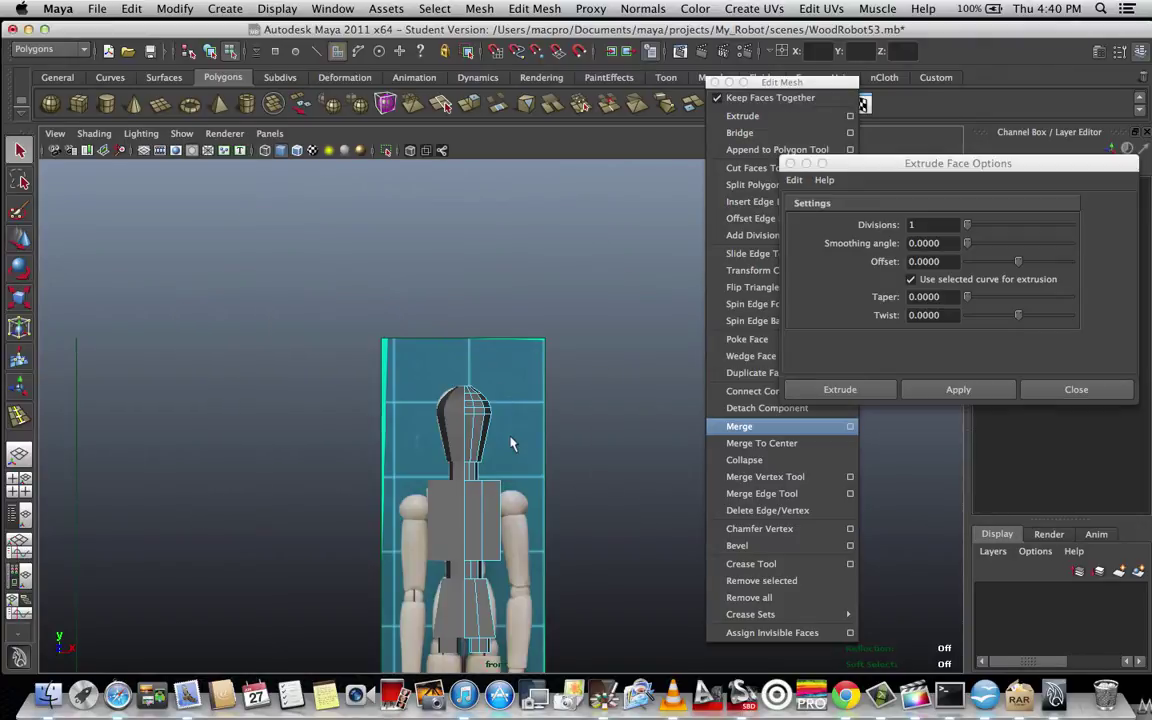
Switch the half body to vertex selection and show the hips in wireframe over the front reference image.
scroll(510, 444, down, 2)
scroll(530, 480, down, 2)
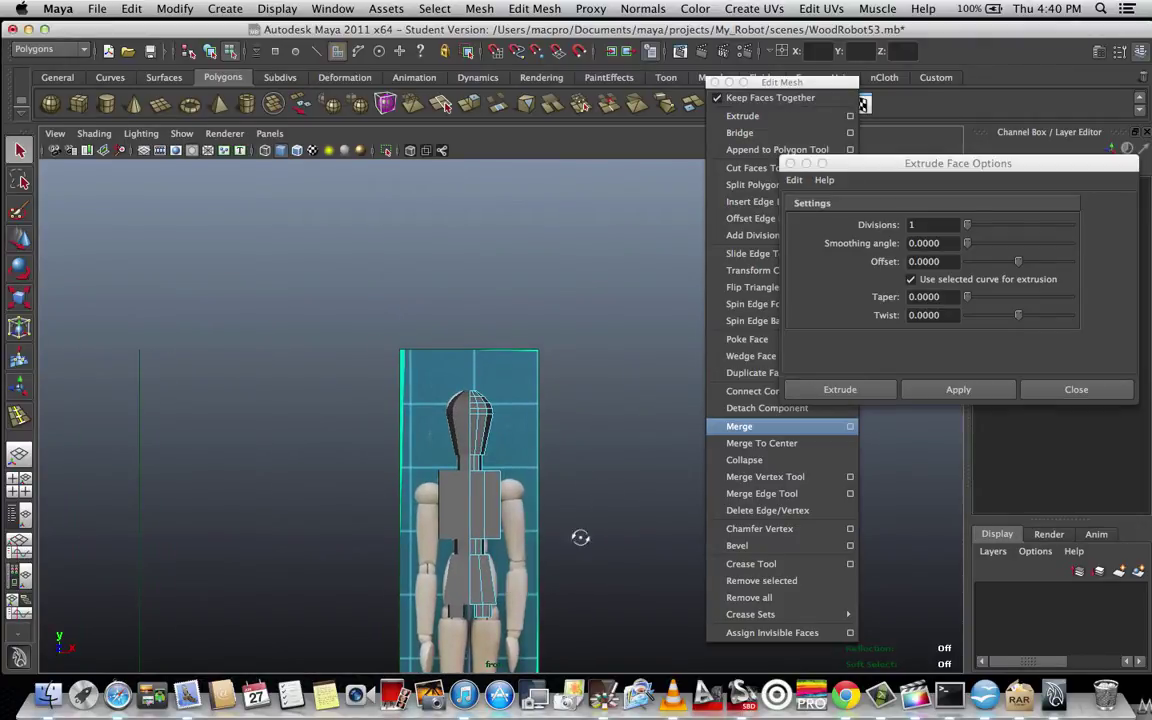
alt+middle_drag(578, 540, 557, 322)
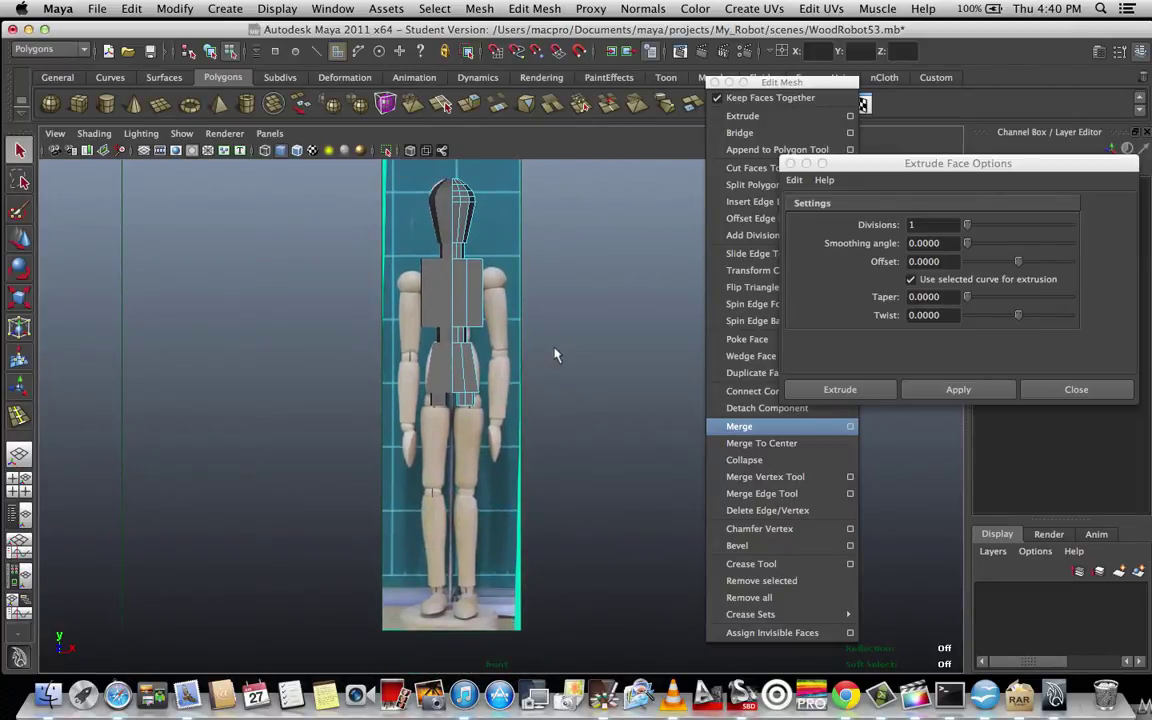
scroll(555, 349, up, 2)
scroll(556, 355, up, 6)
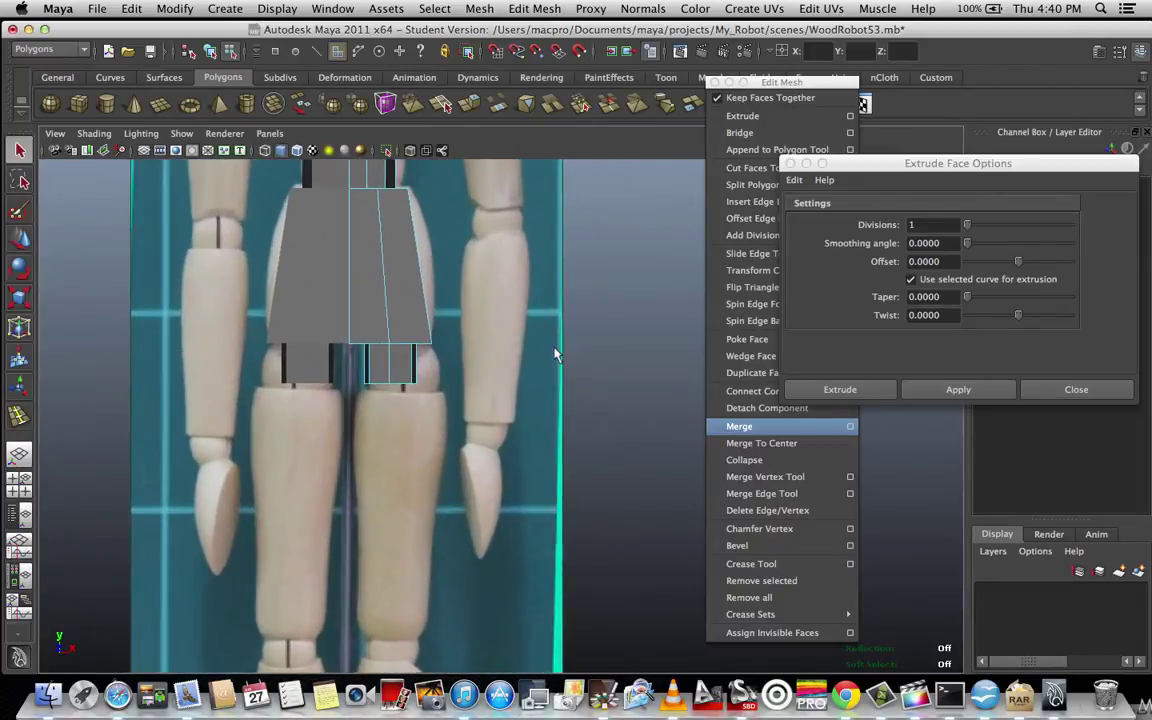
scroll(556, 355, up, 2)
scroll(466, 354, up, 1)
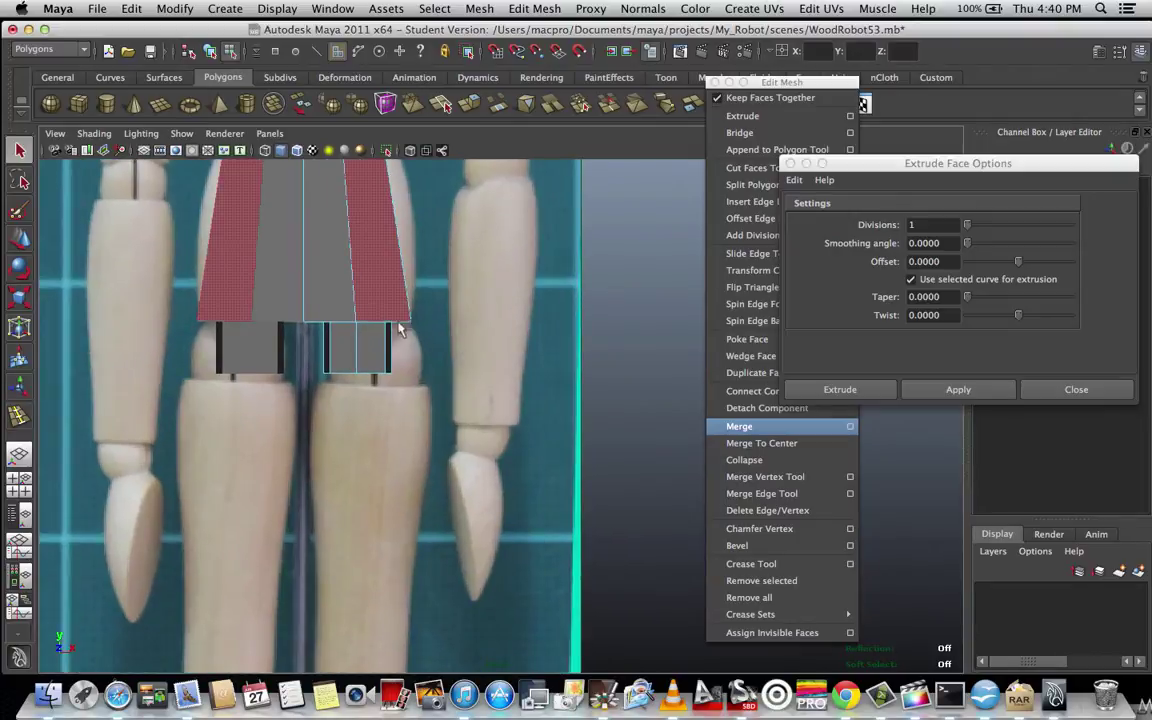
click(380, 318)
right_drag(388, 340, 316, 308)
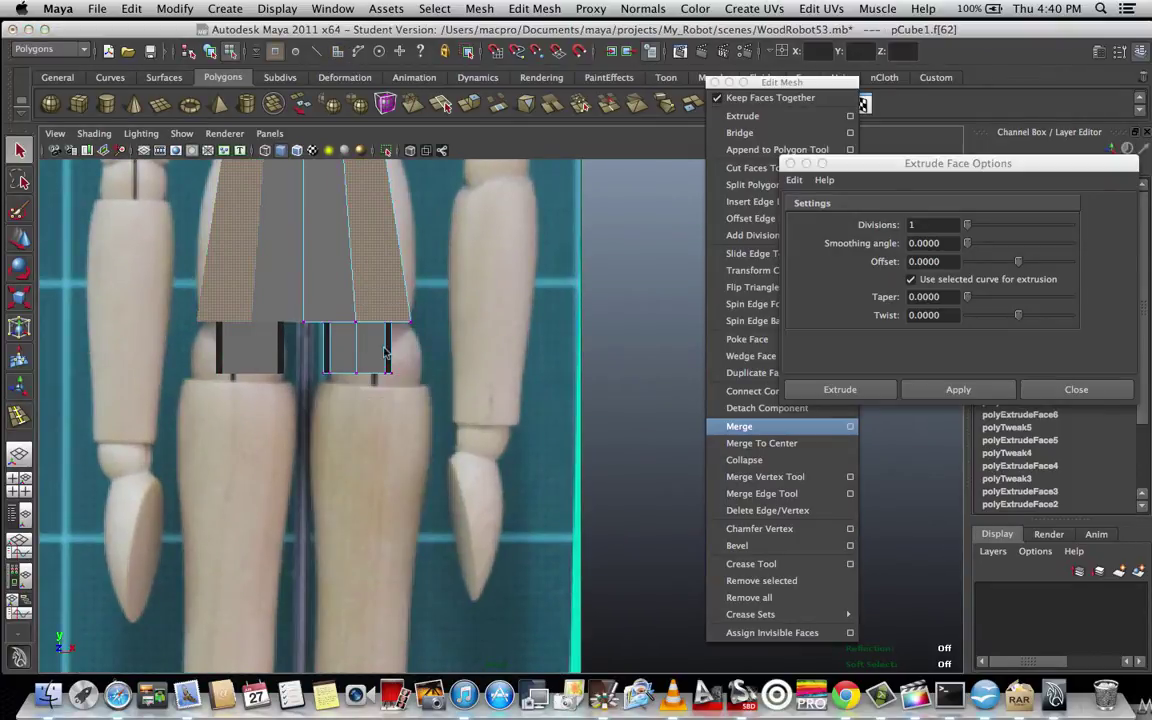
right_drag(386, 345, 336, 322)
scroll(366, 338, up, 1)
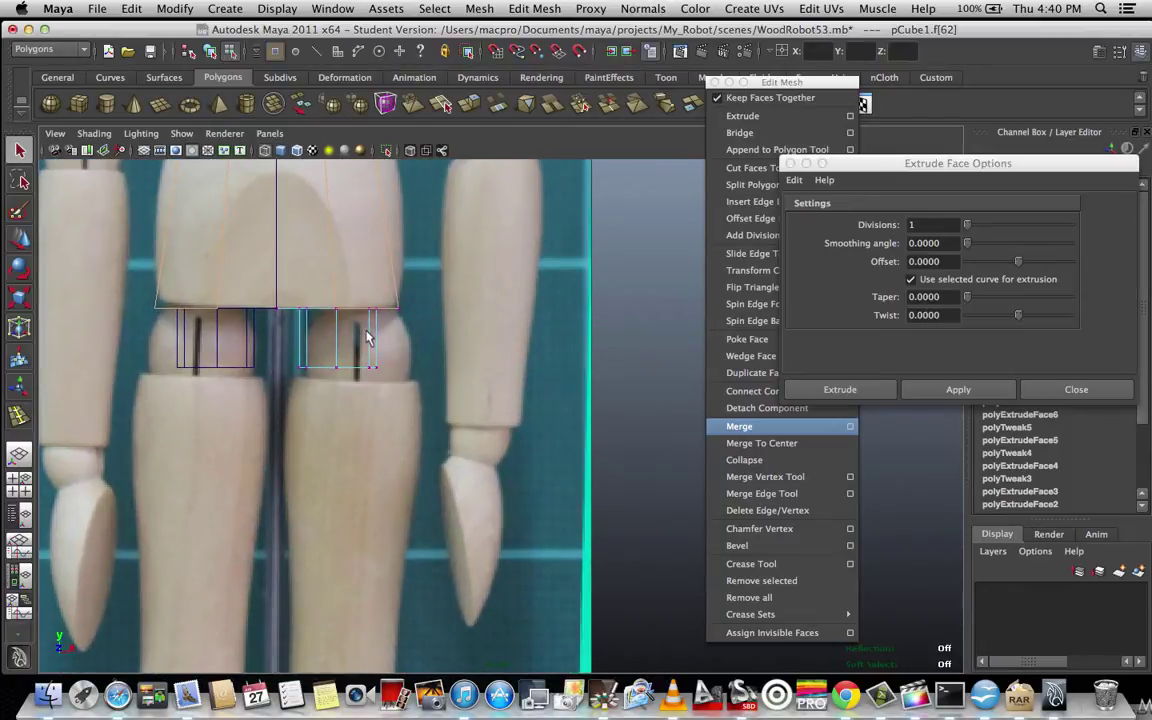
scroll(367, 337, up, 3)
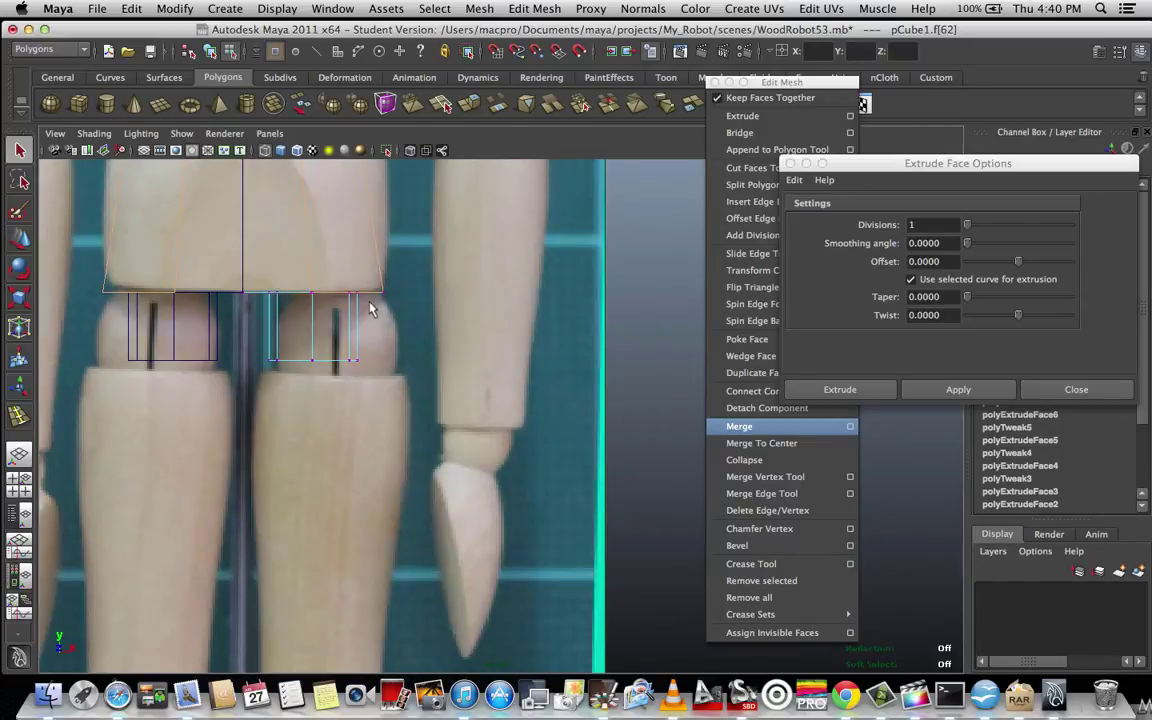
Try marquee-selecting the leg stub vertices together with the bottom edge vertices of the hips.
right_click(325, 268)
right_click(351, 313)
right_drag(351, 313, 287, 311)
drag(260, 271, 452, 399)
click(457, 355)
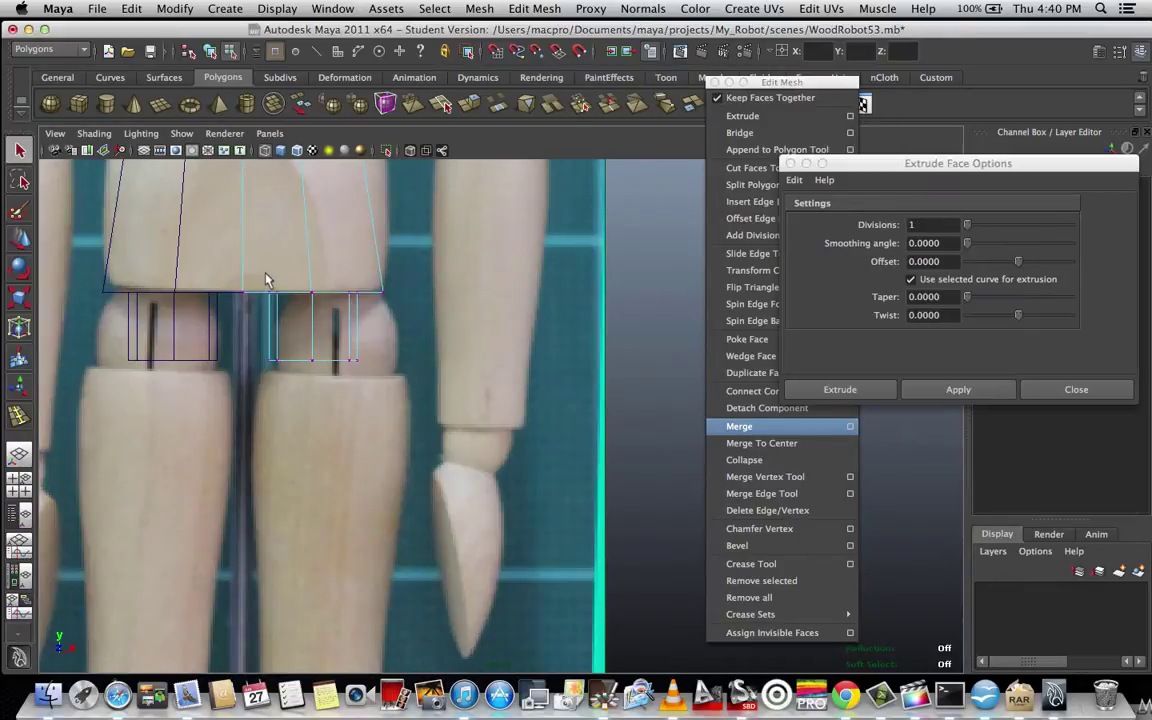
drag(266, 274, 424, 391)
scroll(412, 374, up, 1)
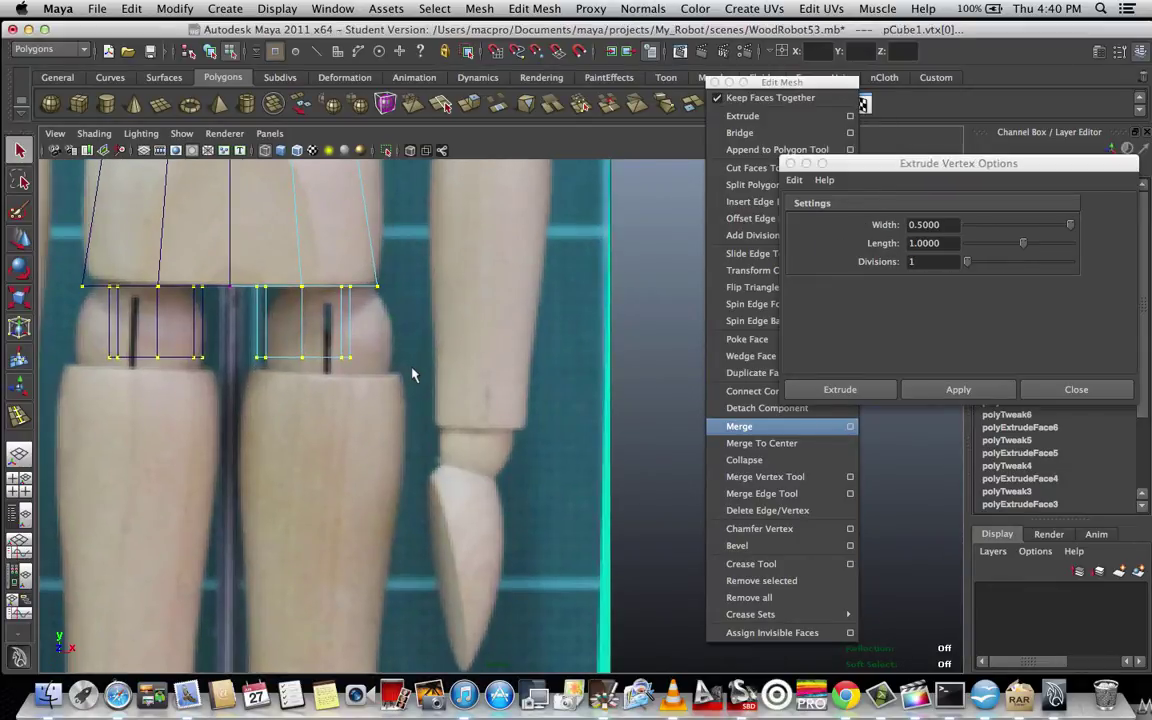
In shaded display, try a tighter marquee around the leg stub that leaves out the outer hip corner.
key(5)
click(269, 279)
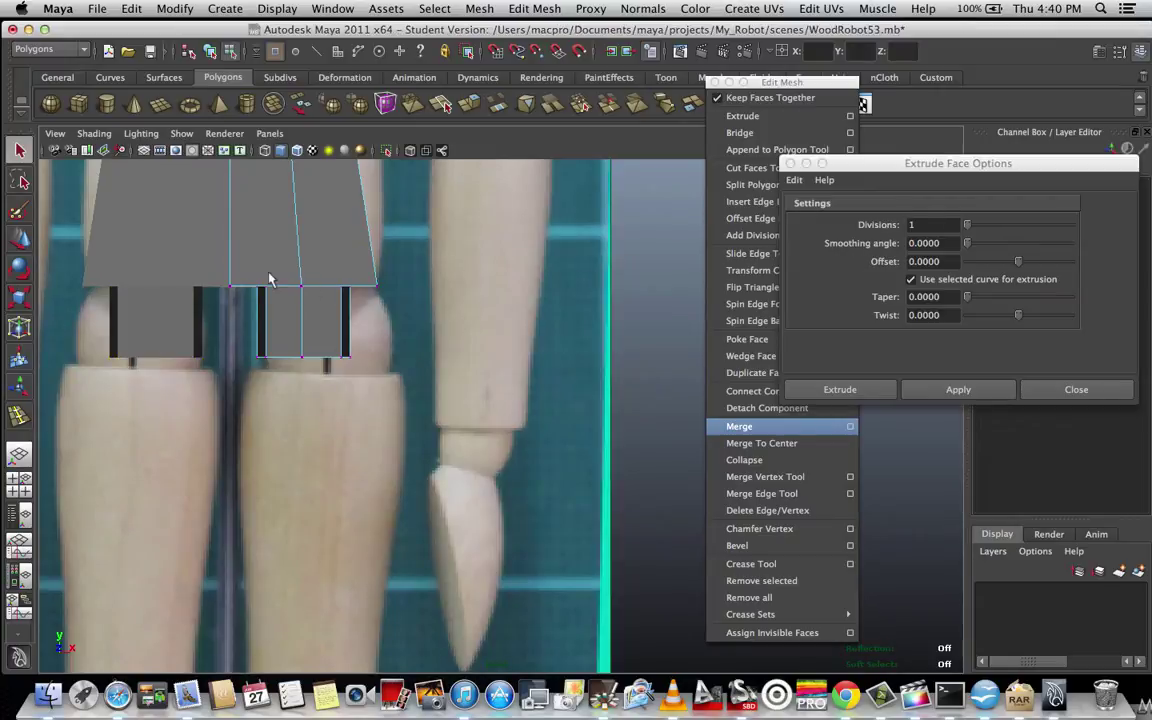
key(z)
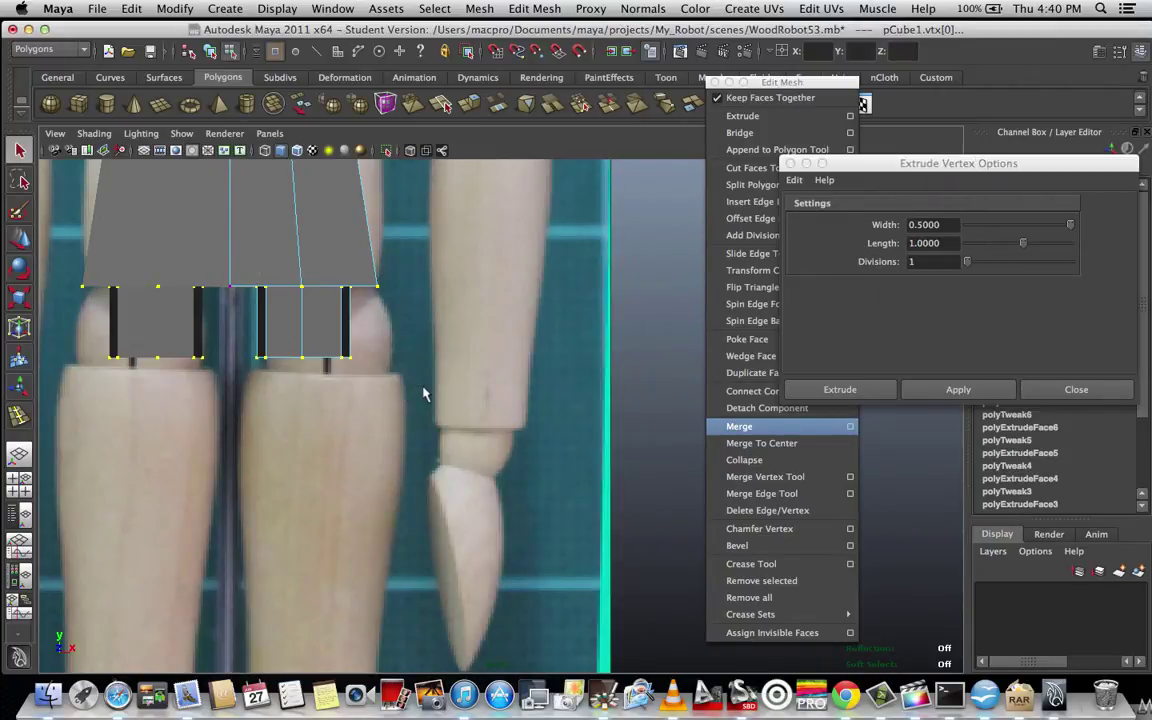
click(420, 349)
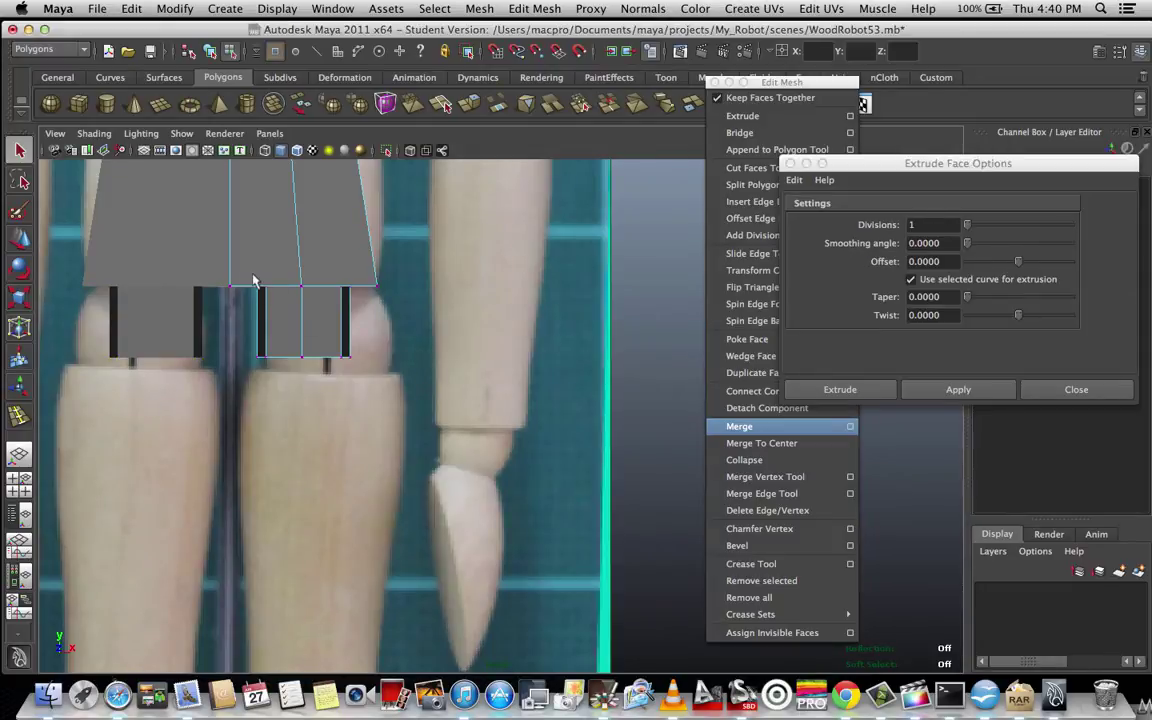
drag(247, 272, 354, 384)
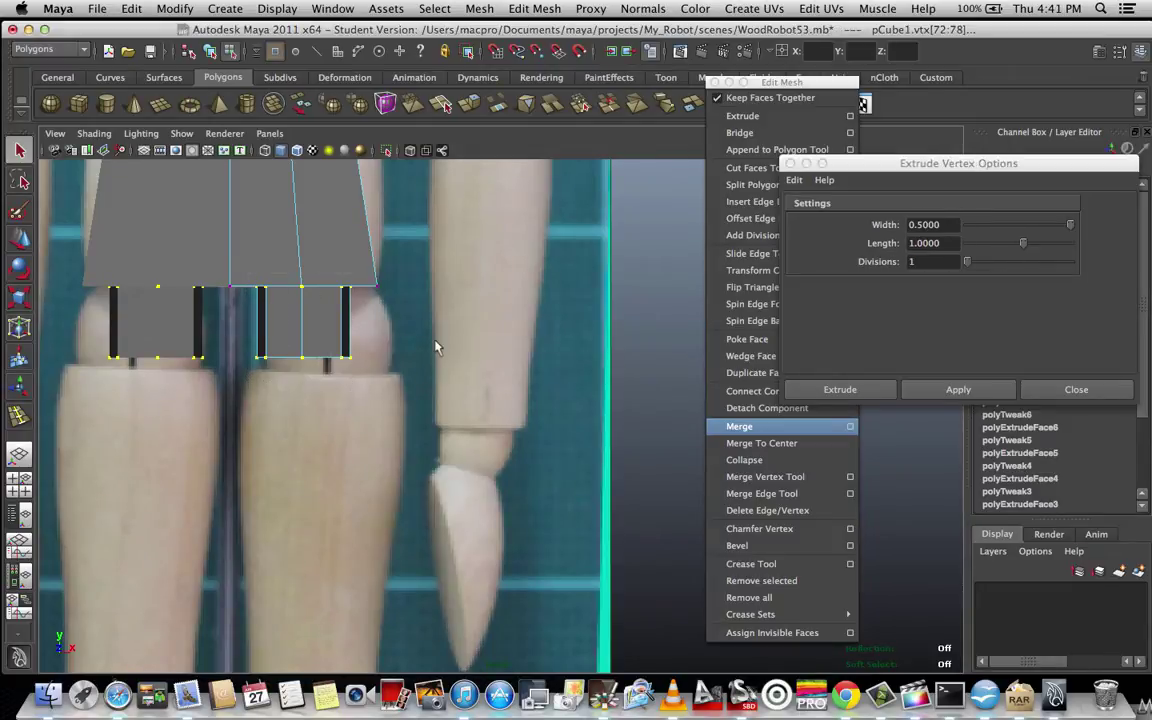
click(273, 283)
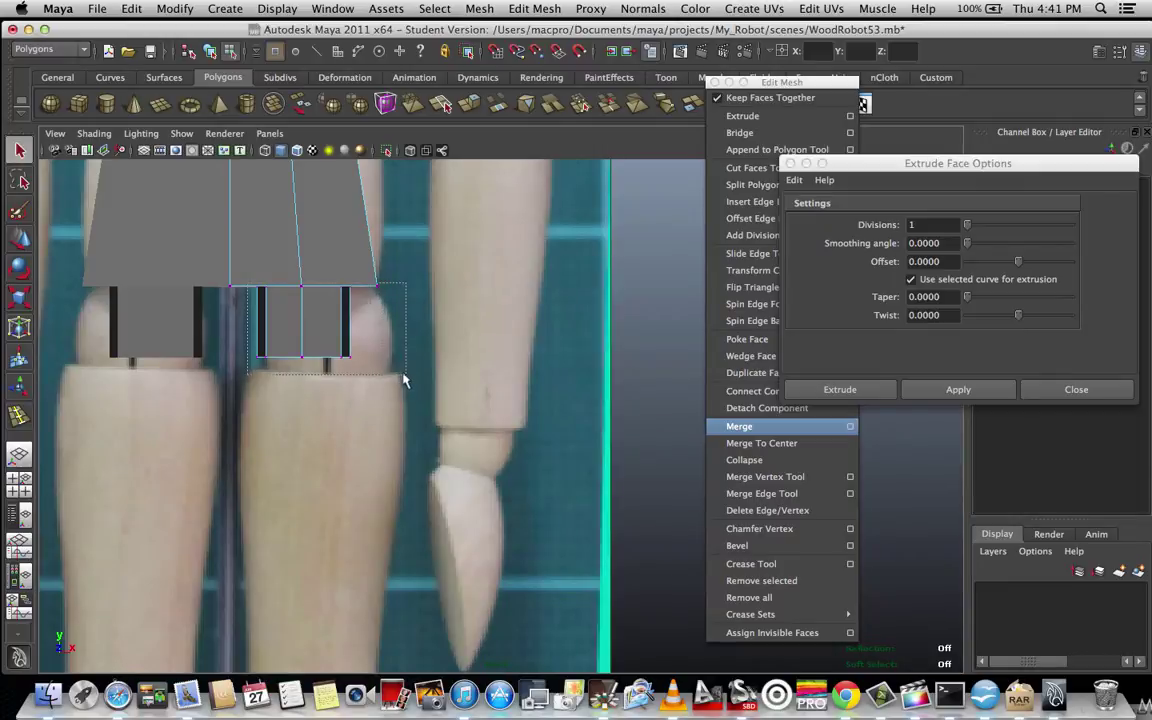
Select the leg stub vertices plus the outer hip corner for the Move tool, and show the mesh in wireframe.
key(ctrl+F9)
drag(253, 265, 383, 380)
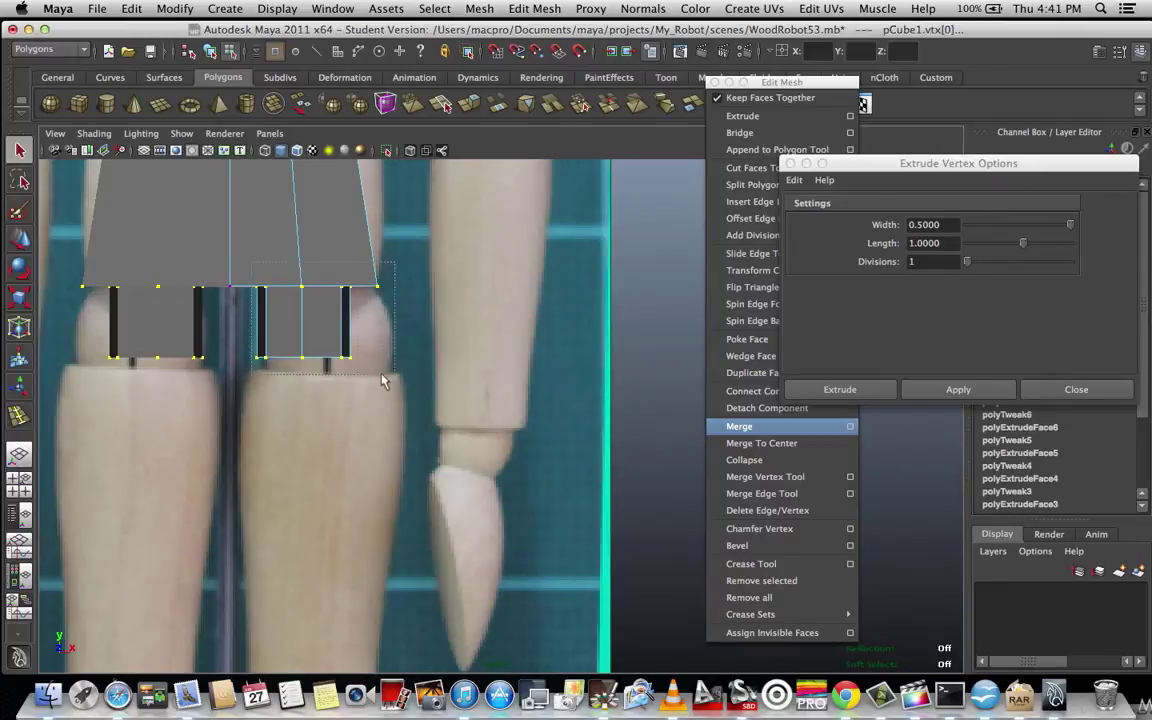
key(w)
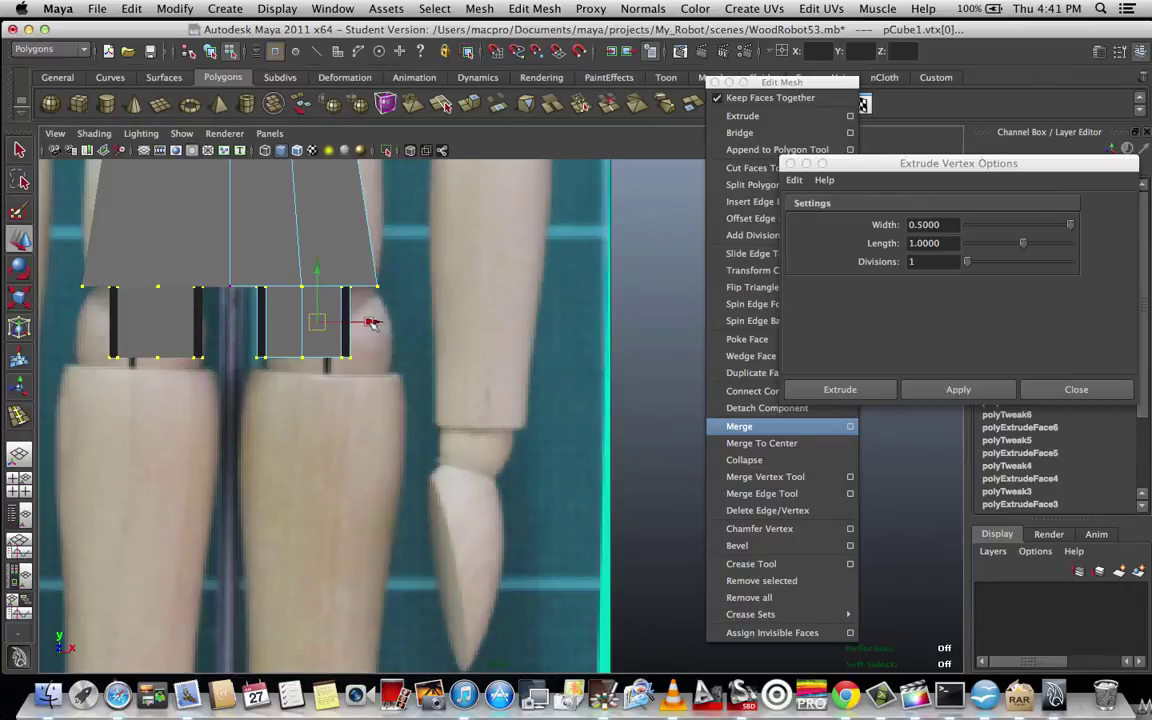
key(4)
key(z)
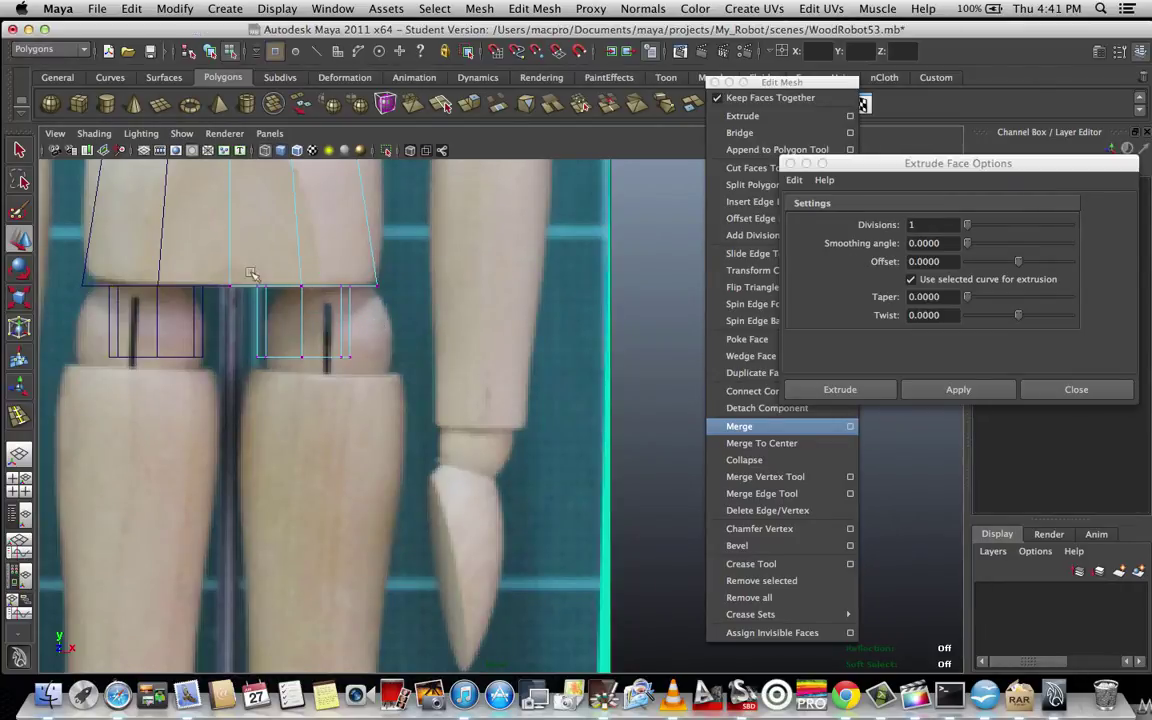
key(F9)
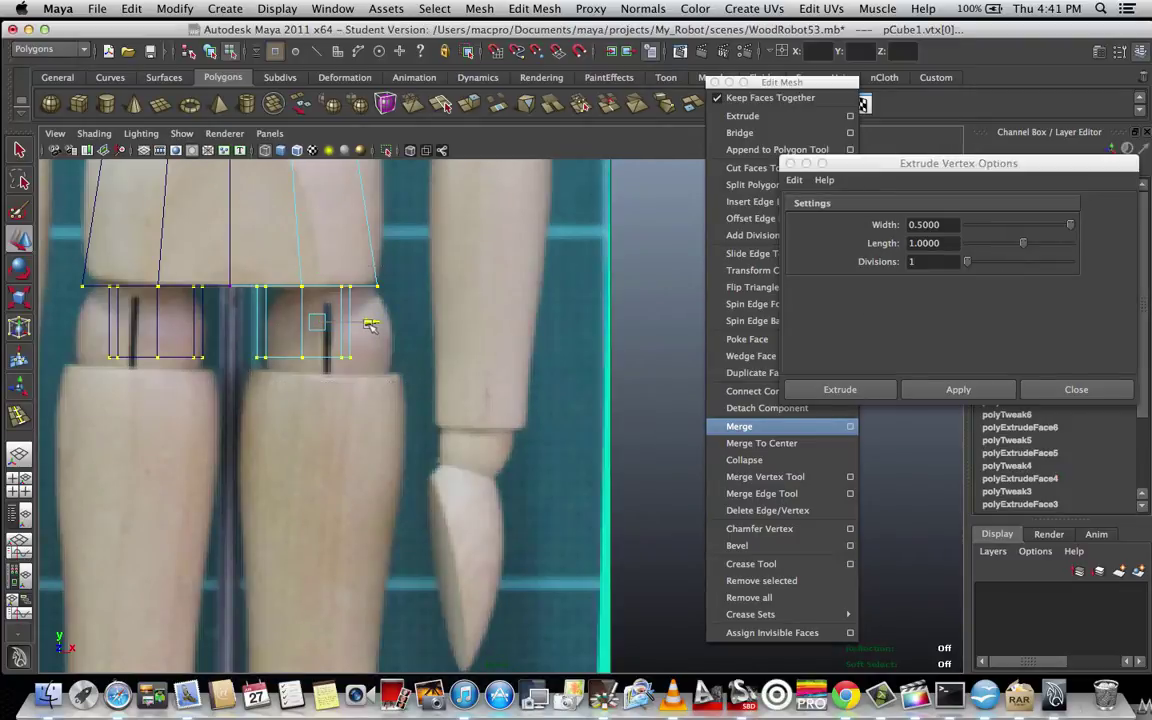
Move the selected vertices outward along X to line the leg stub up with the reference hip joint, and clear the selection.
drag(369, 323, 389, 330)
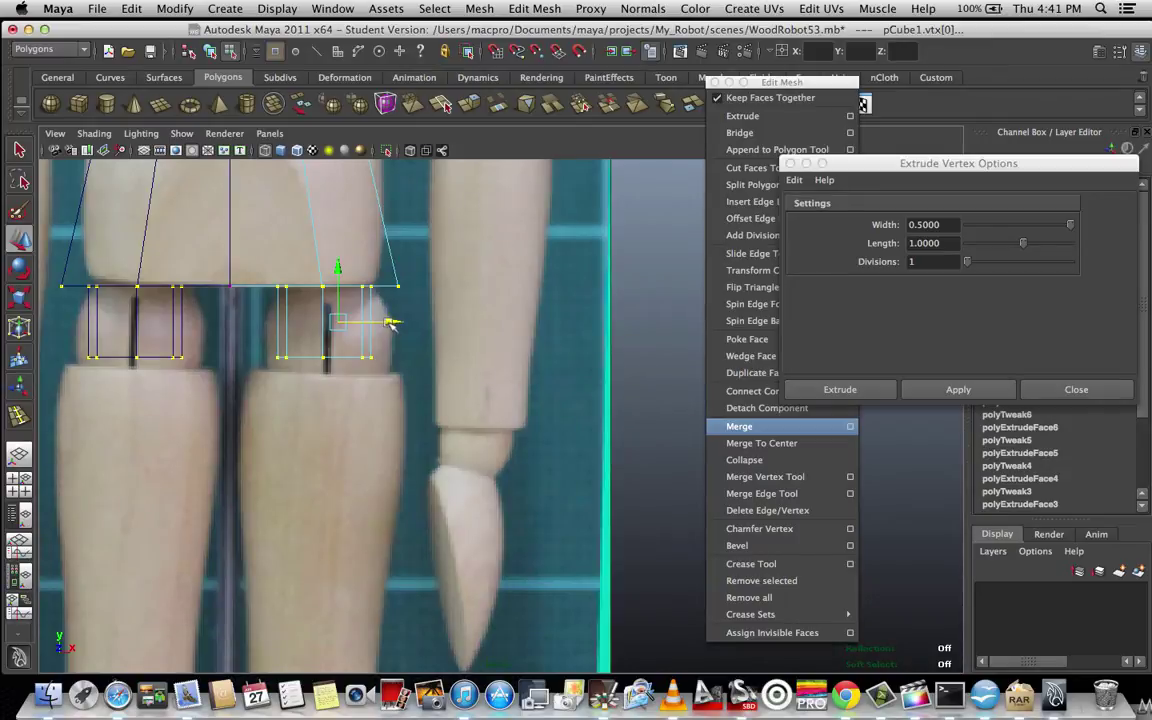
drag(389, 321, 395, 321)
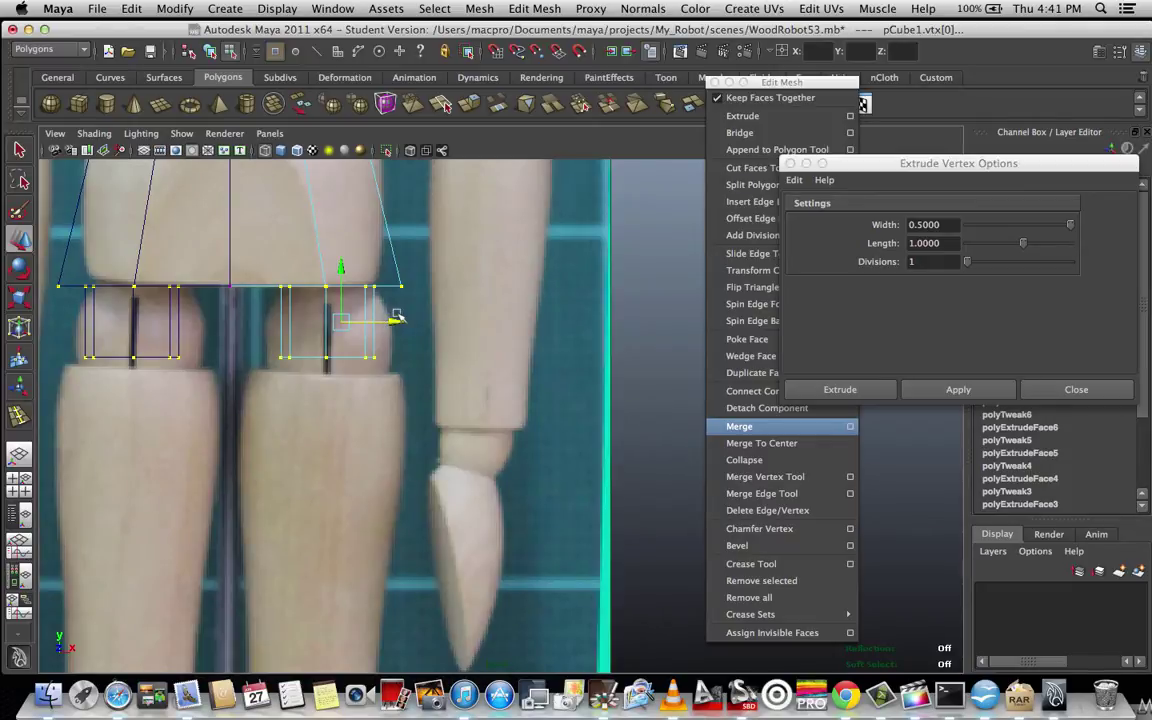
scroll(430, 312, up, 1)
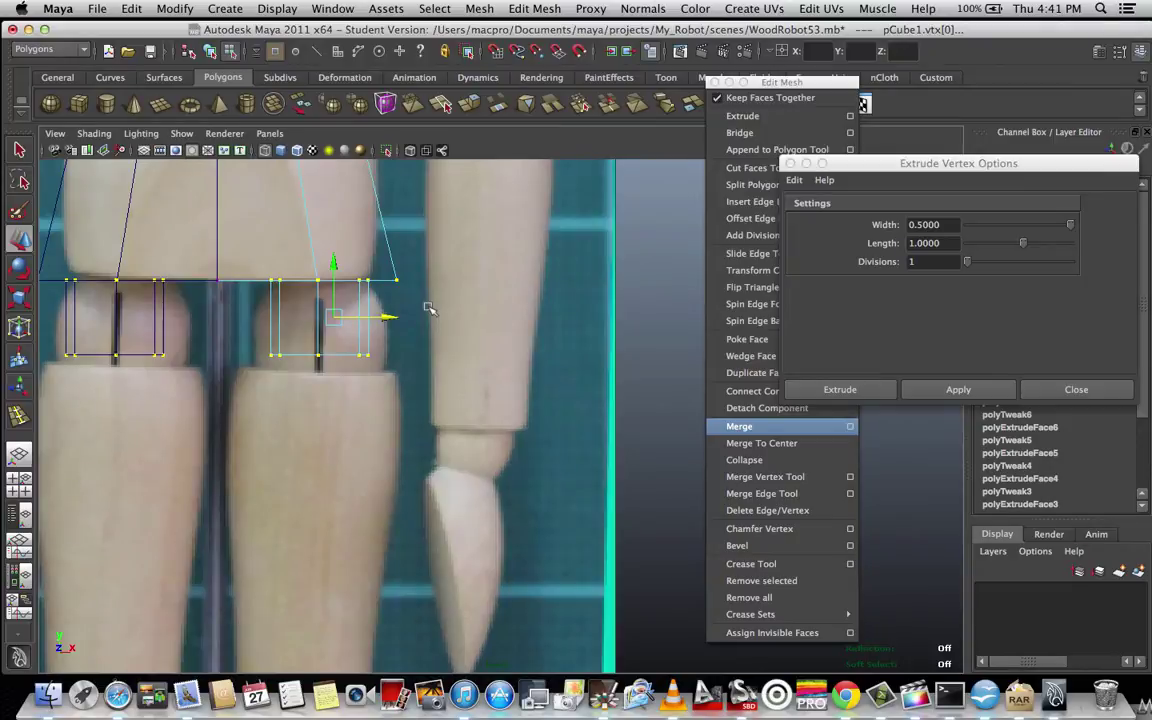
key(F11)
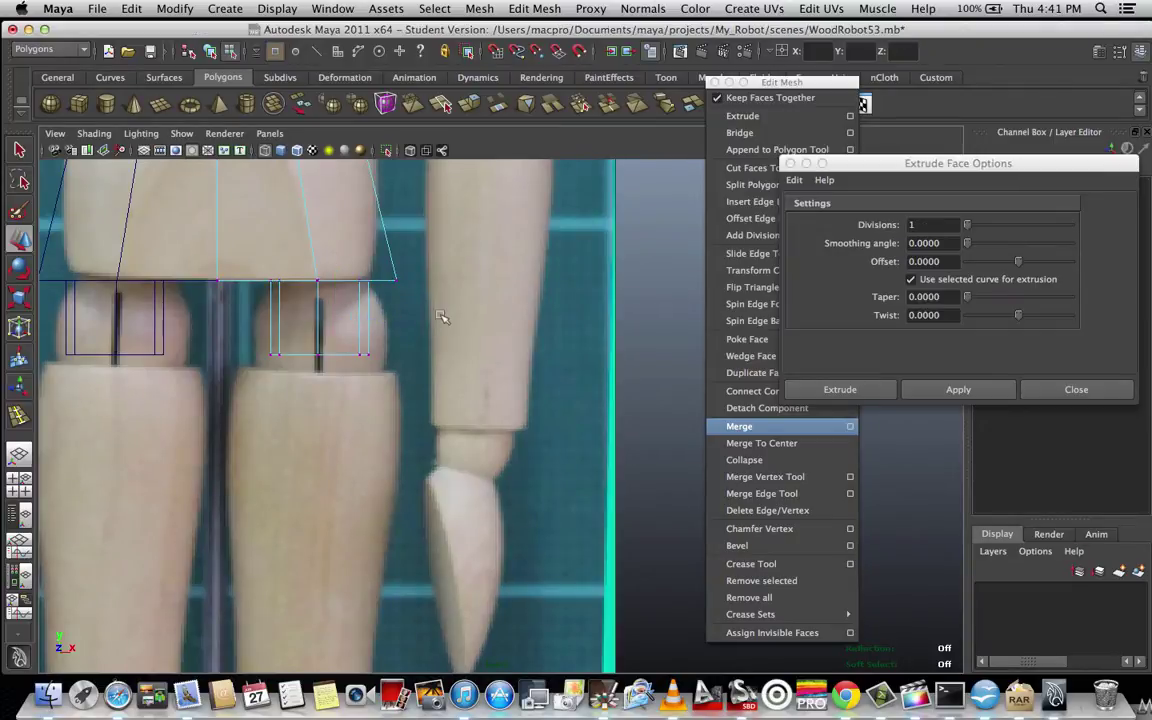
Open the perspective view full size and inspect the shifted leg stub and the underside of the hips.
key(space)
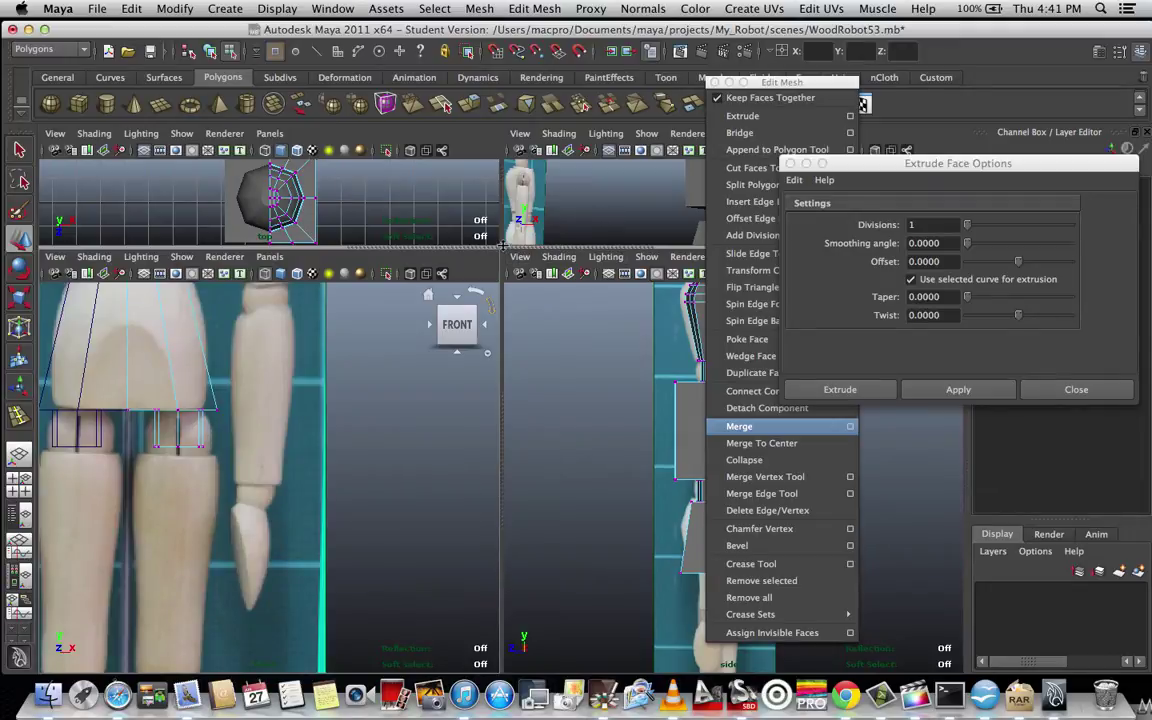
drag(502, 247, 489, 430)
key(space)
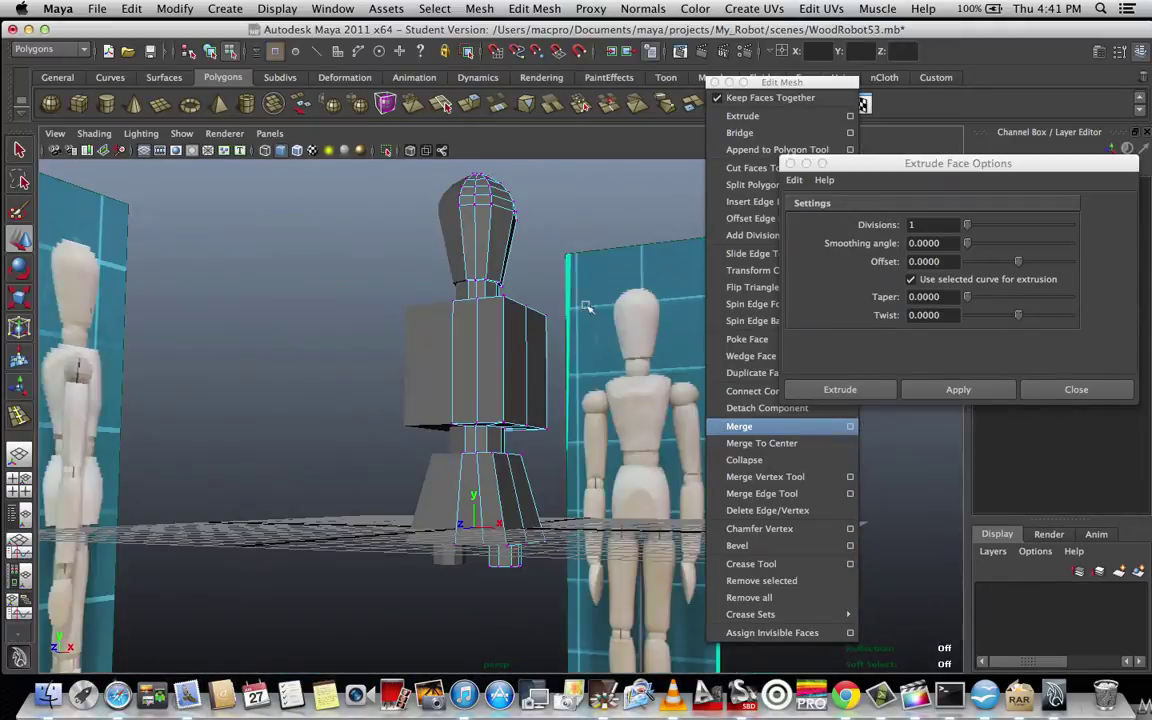
alt+drag(395, 416, 527, 478)
scroll(501, 558, up, 5)
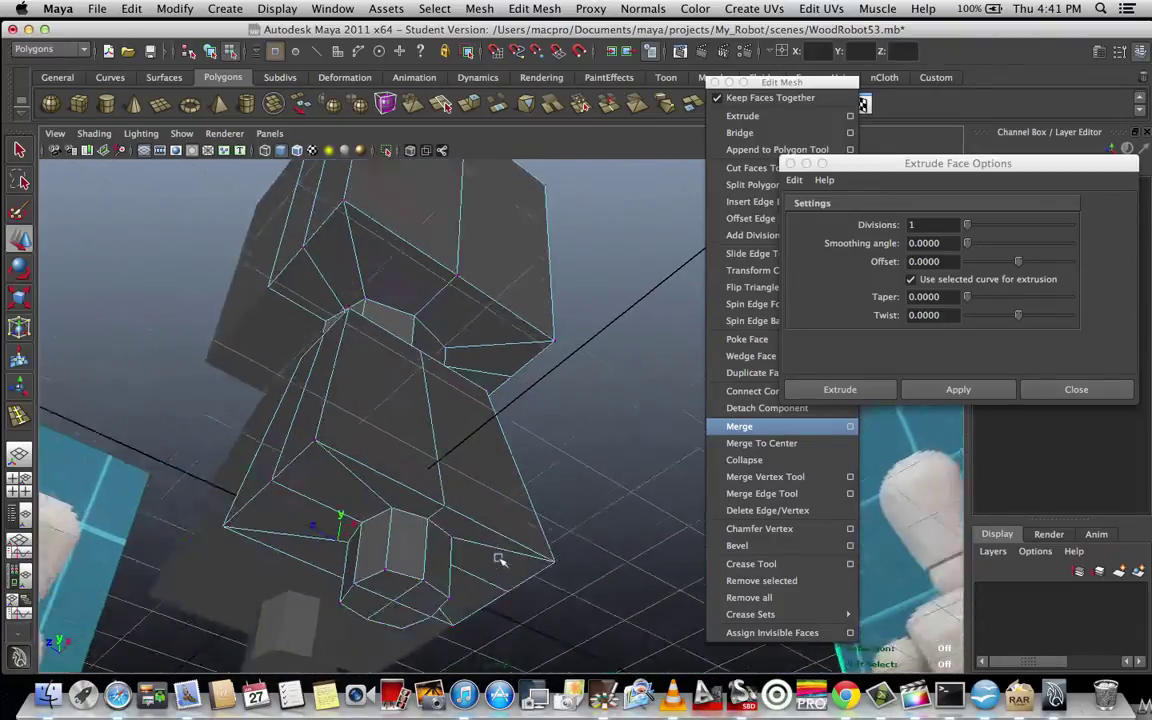
alt+middle_drag(594, 523, 593, 515)
alt+drag(593, 515, 619, 389)
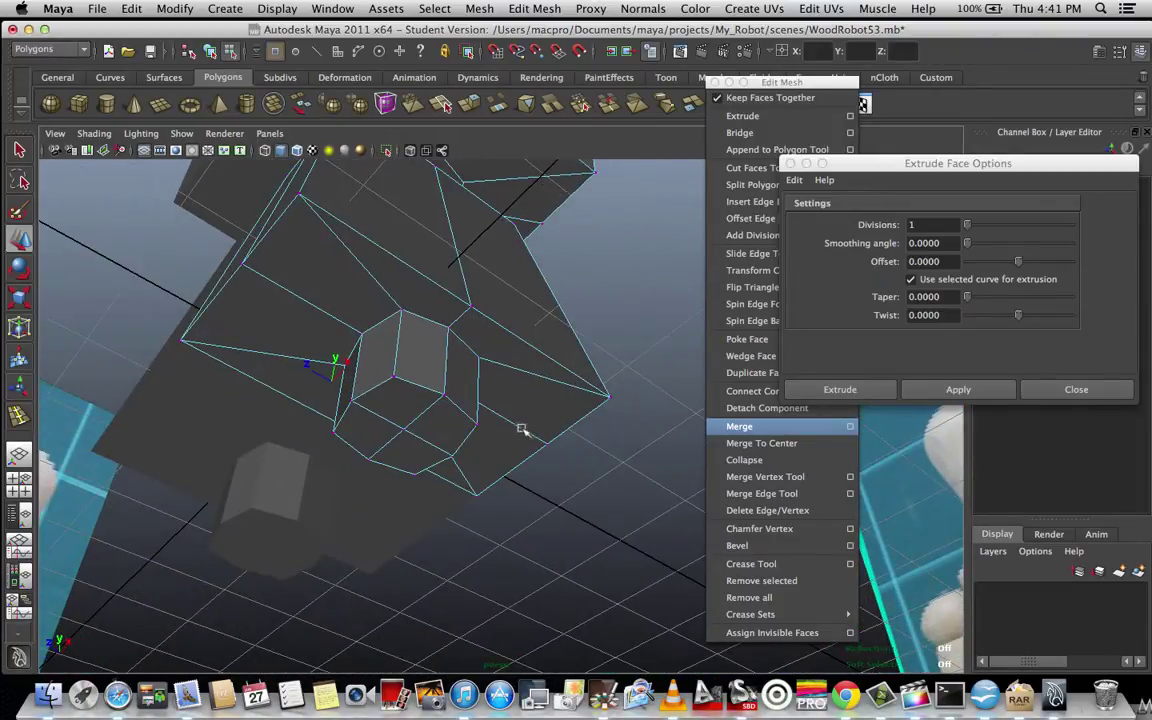
alt+drag(521, 428, 585, 489)
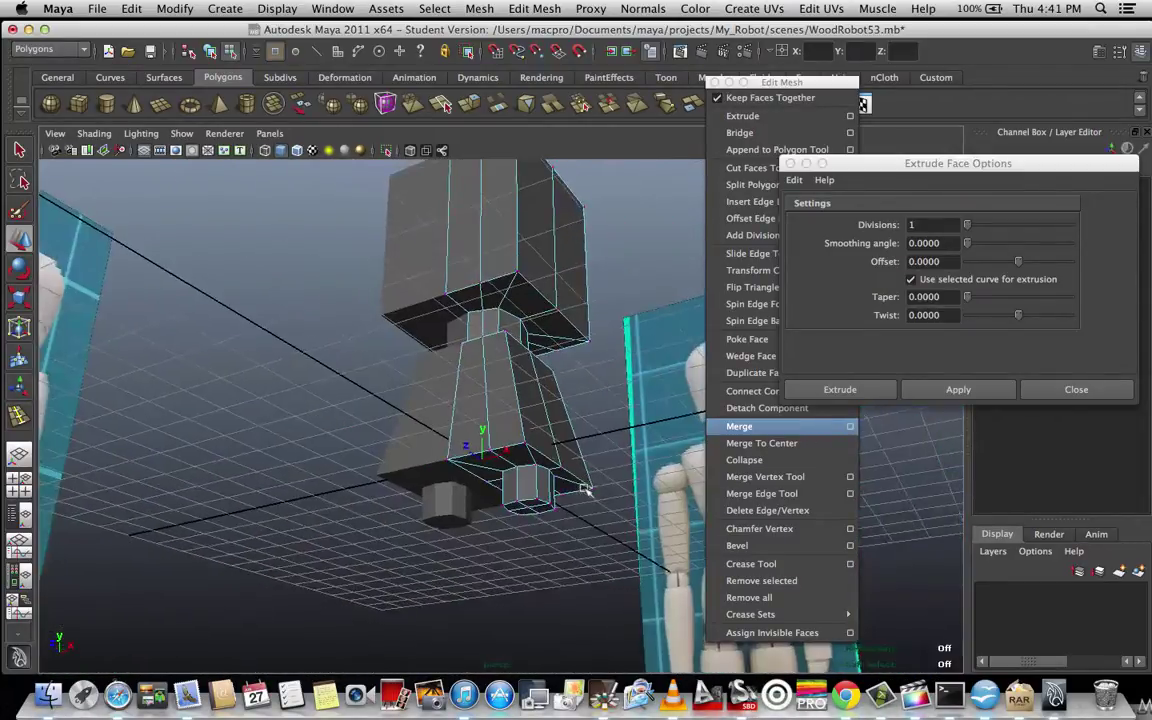
scroll(585, 489, up, 5)
alt+middle_drag(585, 489, 473, 270)
alt+drag(473, 270, 475, 414)
Switch the mesh to face selection and select all side and bottom faces of the leg stub.
right_click(488, 414)
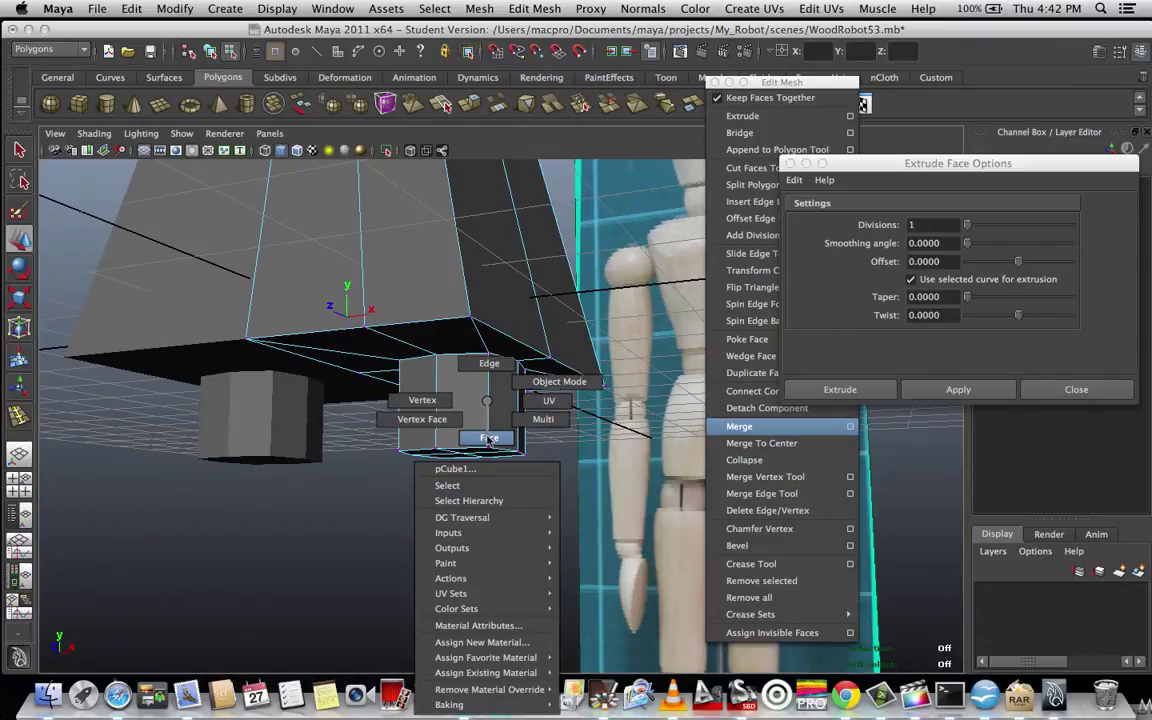
right_drag(488, 438, 488, 439)
alt+drag(419, 462, 429, 463)
drag(413, 520, 636, 431)
alt+drag(543, 501, 511, 431)
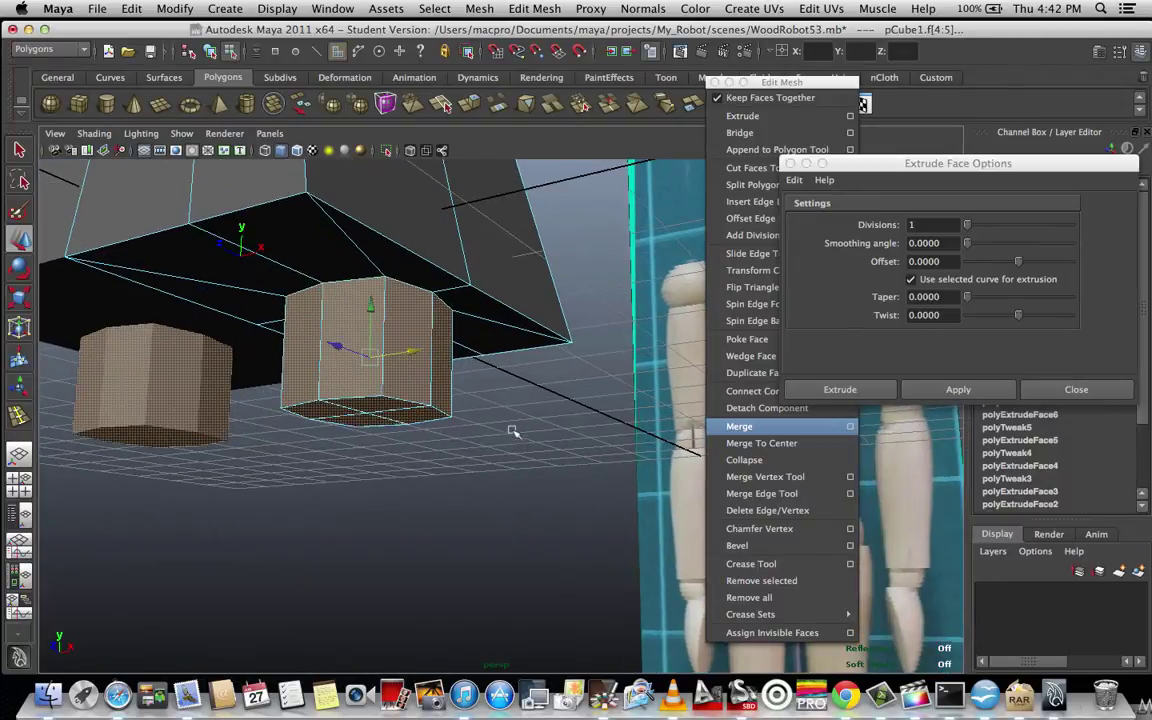
mouse_move(500, 375)
alt+mouse_down()
mouse_move(489, 368)
mouse_move(500, 390)
alt+mouse_up()
mouse_move(554, 435)
alt+mouse_down()
mouse_move(545, 419)
mouse_move(547, 428)
alt+mouse_up()
Undo the leg stub face selection and step back to the earlier vertex selection.
key(z)
key(z)
key(z)
key(z)
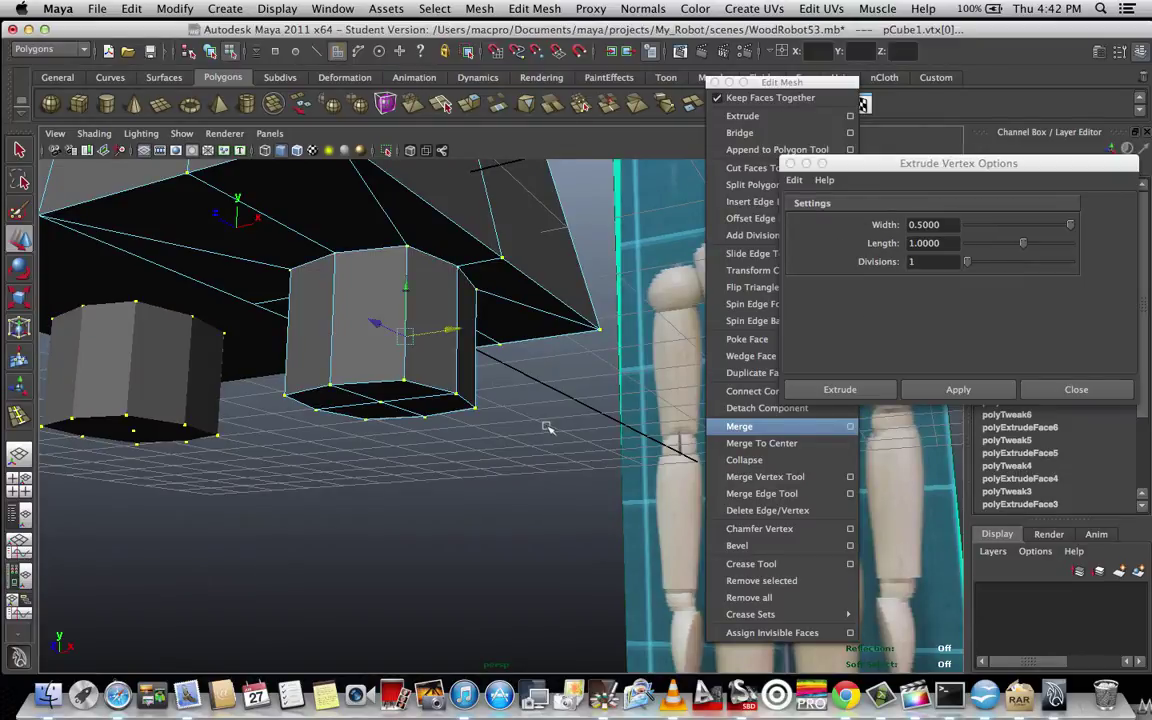
Undo the outward shift of the leg stub vertices and step back to face selection on the mesh.
key(z)
key(z)
key(z)
key(z)
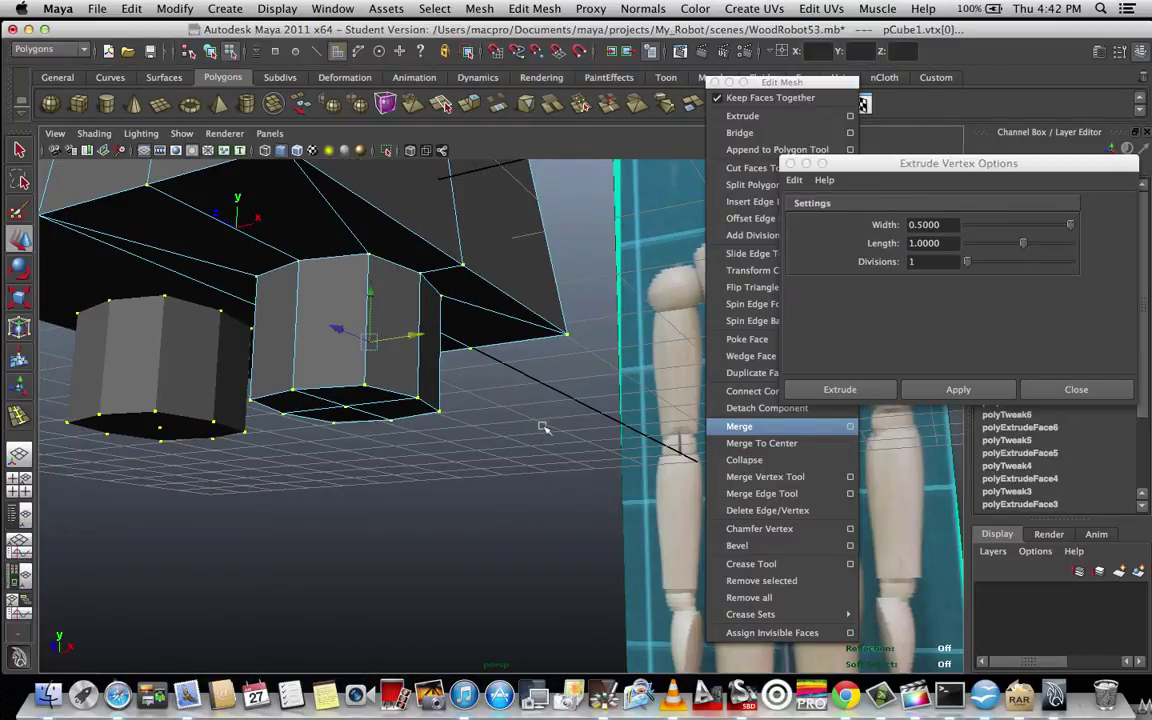
key(ctrl+F11)
key(ctrl+F9)
key(ctrl+F11)
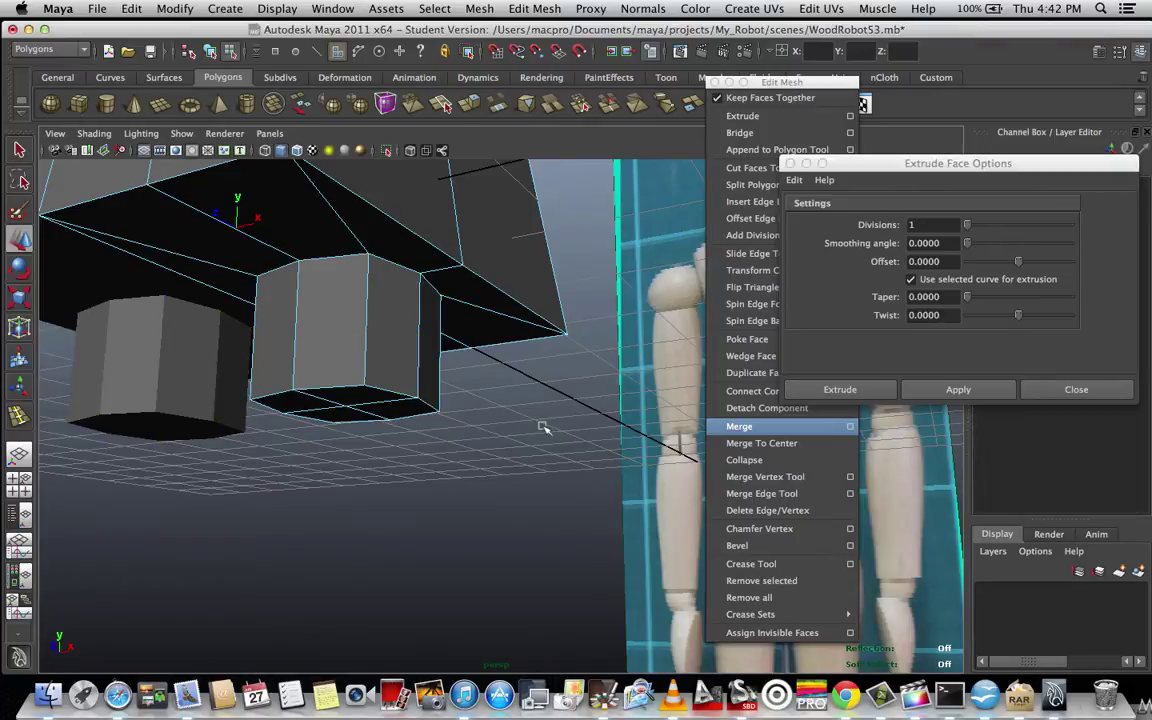
Undo the leg stub extrusion and keep all the faces of the octagon under the hips selected.
key(z)
key(z)
key(z)
key(z)
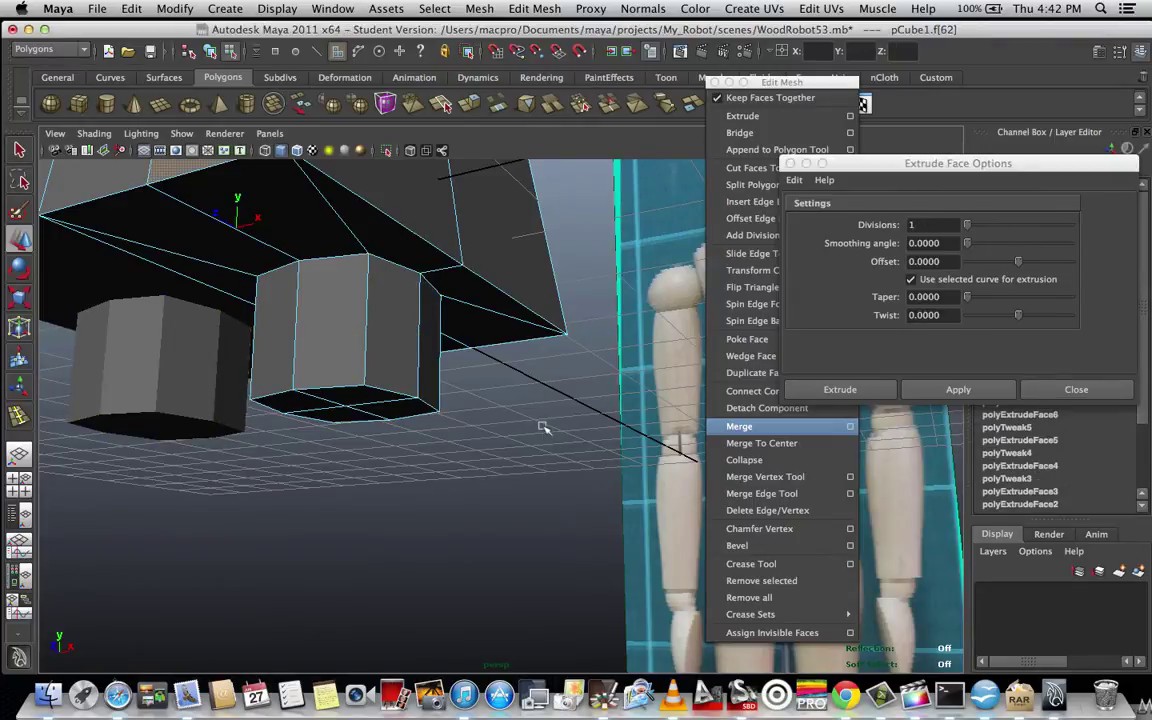
key(ctrl+z)
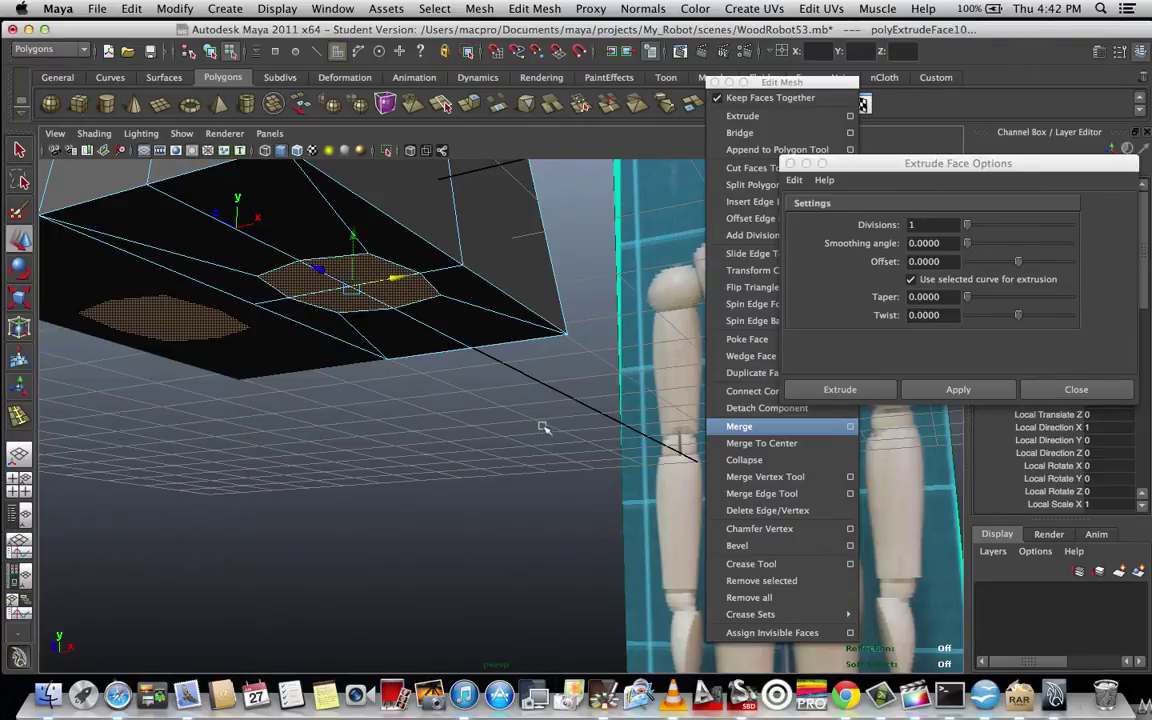
mouse_move(515, 425)
alt+mouse_down()
mouse_move(488, 417)
mouse_move(510, 423)
mouse_move(488, 417)
mouse_move(499, 432)
mouse_move(504, 424)
alt+mouse_up()
key(ctrl+z)
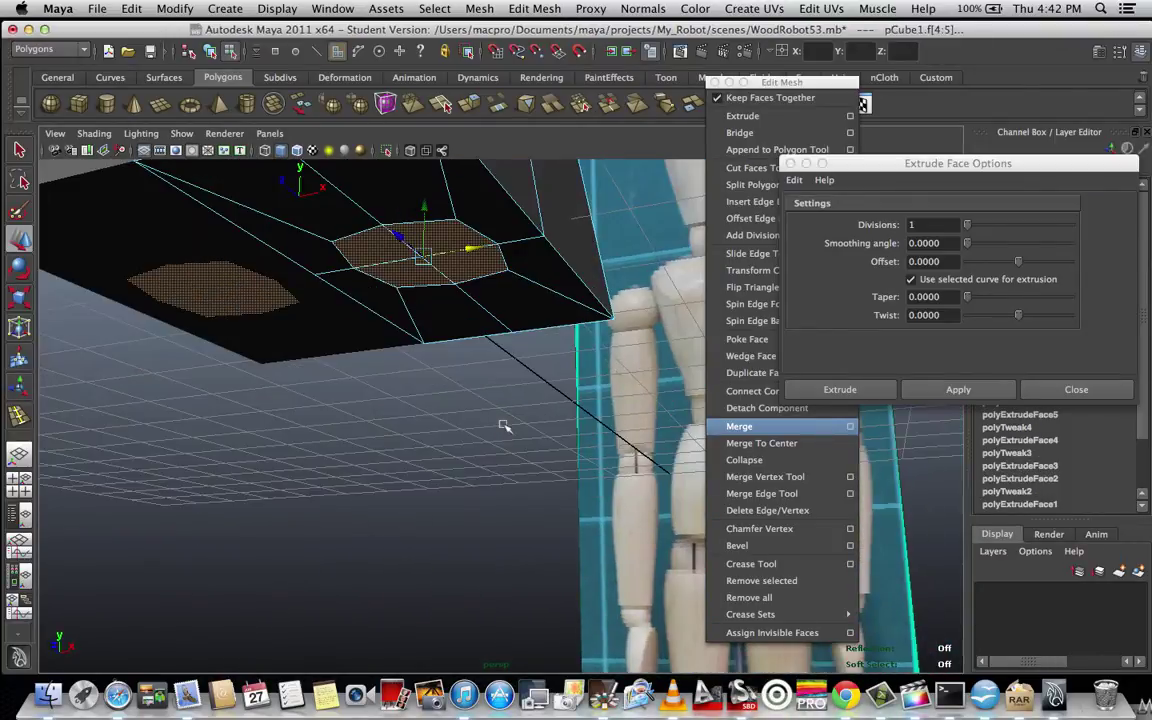
key(ctrl+z)
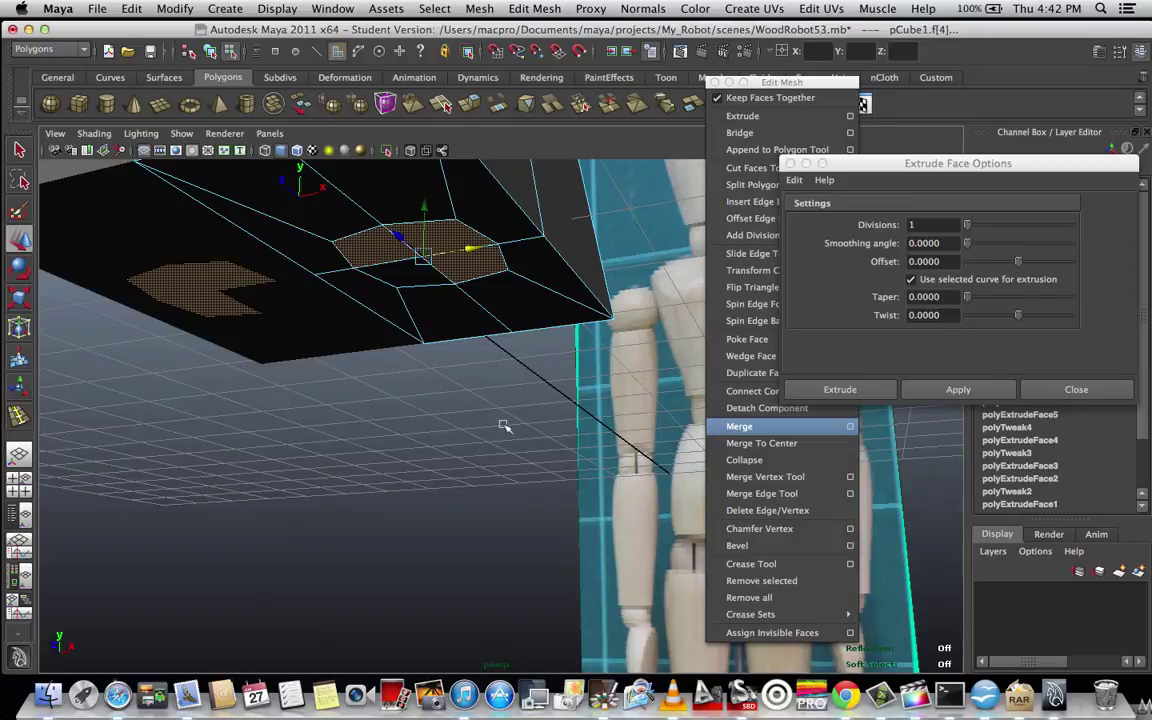
shift+click(426, 281)
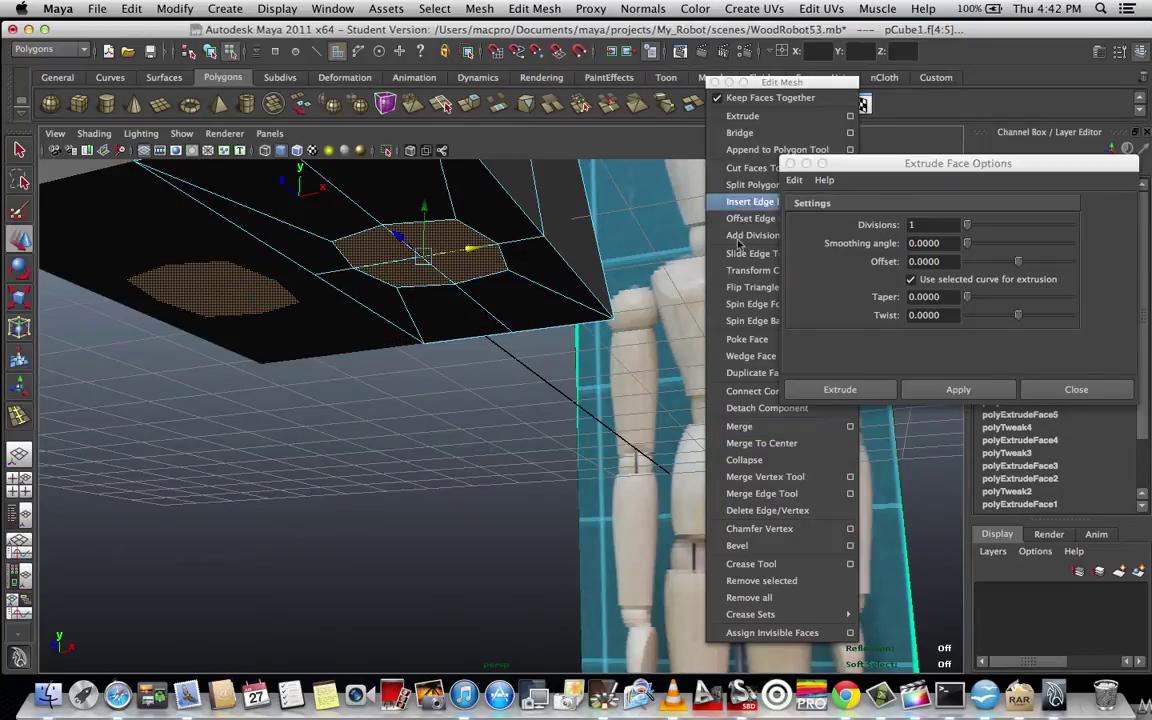
Clear the floating windows from the viewport and scale the octagonal faces under the hips up uniformly, viewed from below.
drag(788, 162, 942, 333)
drag(779, 88, 806, 243)
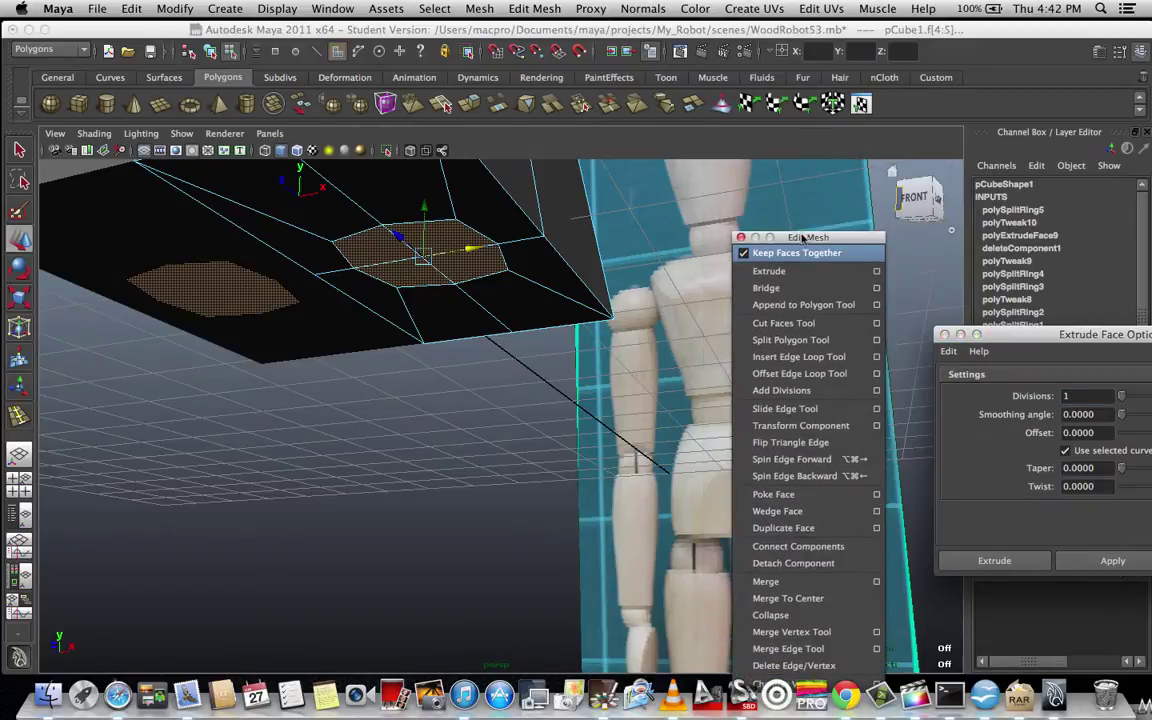
click(928, 220)
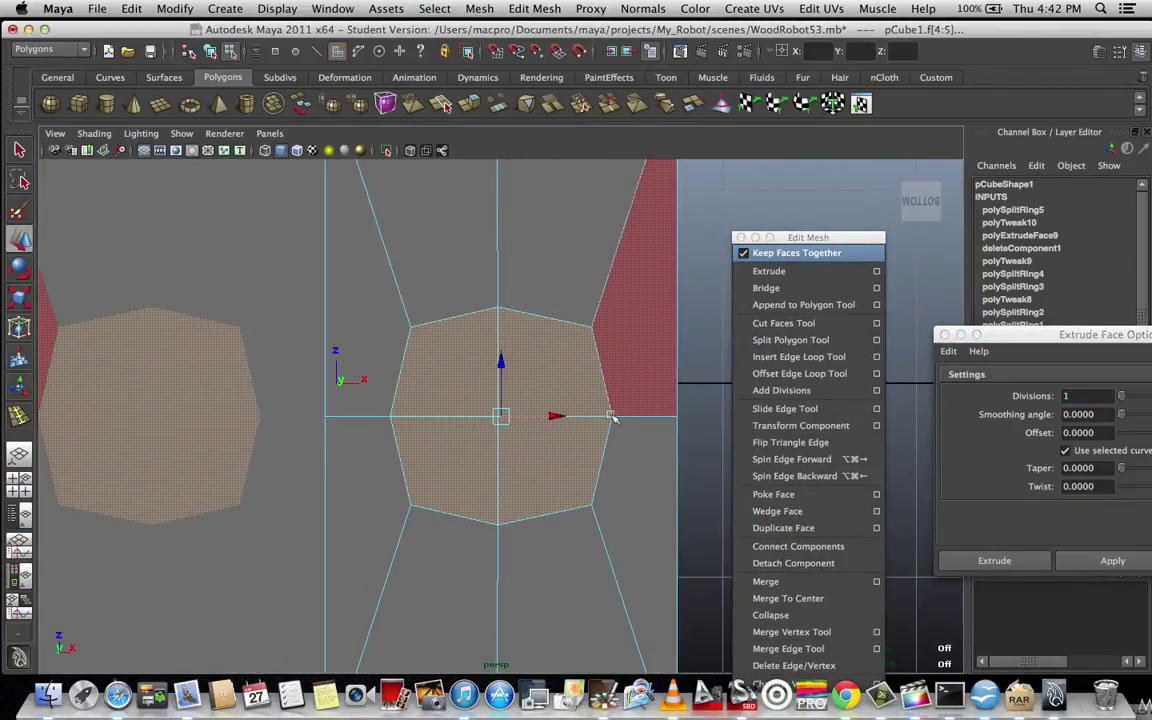
key(r)
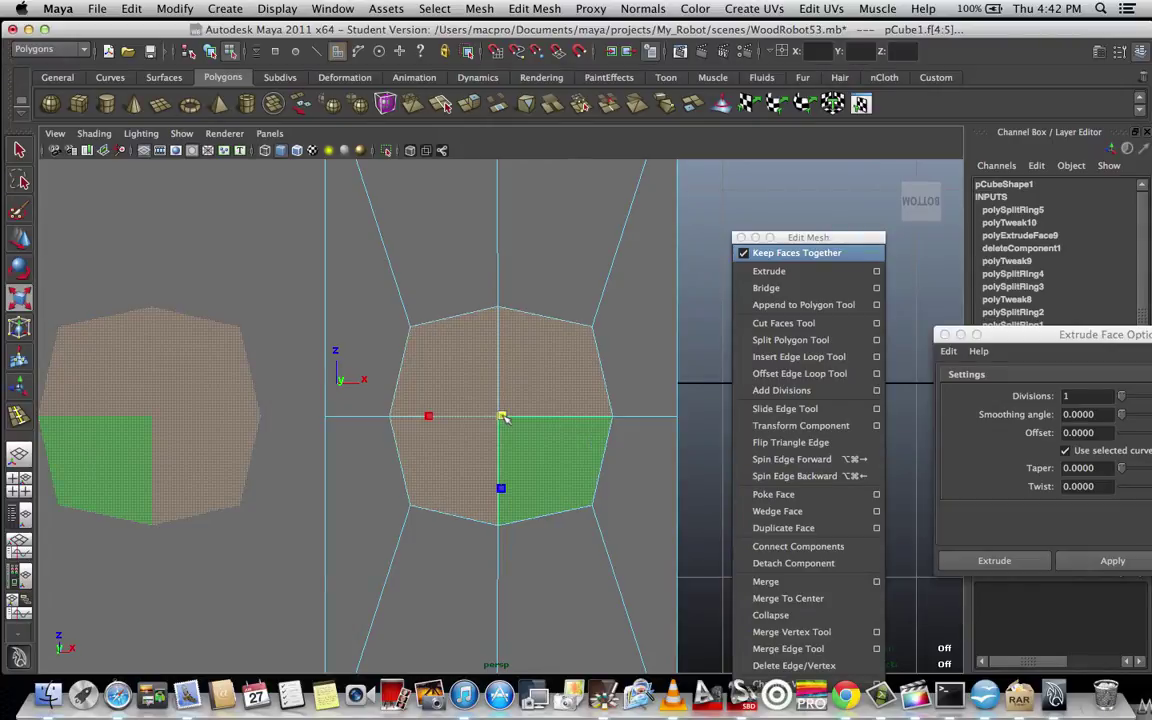
drag(504, 416, 549, 400)
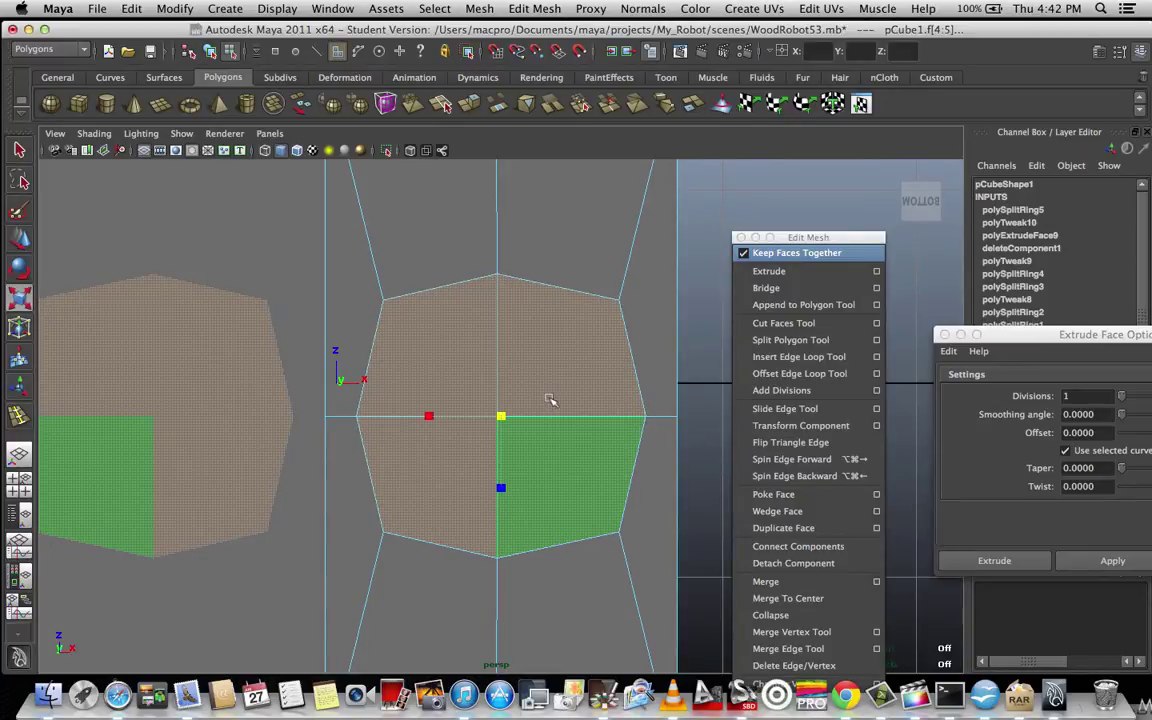
scroll(549, 400, down, 3)
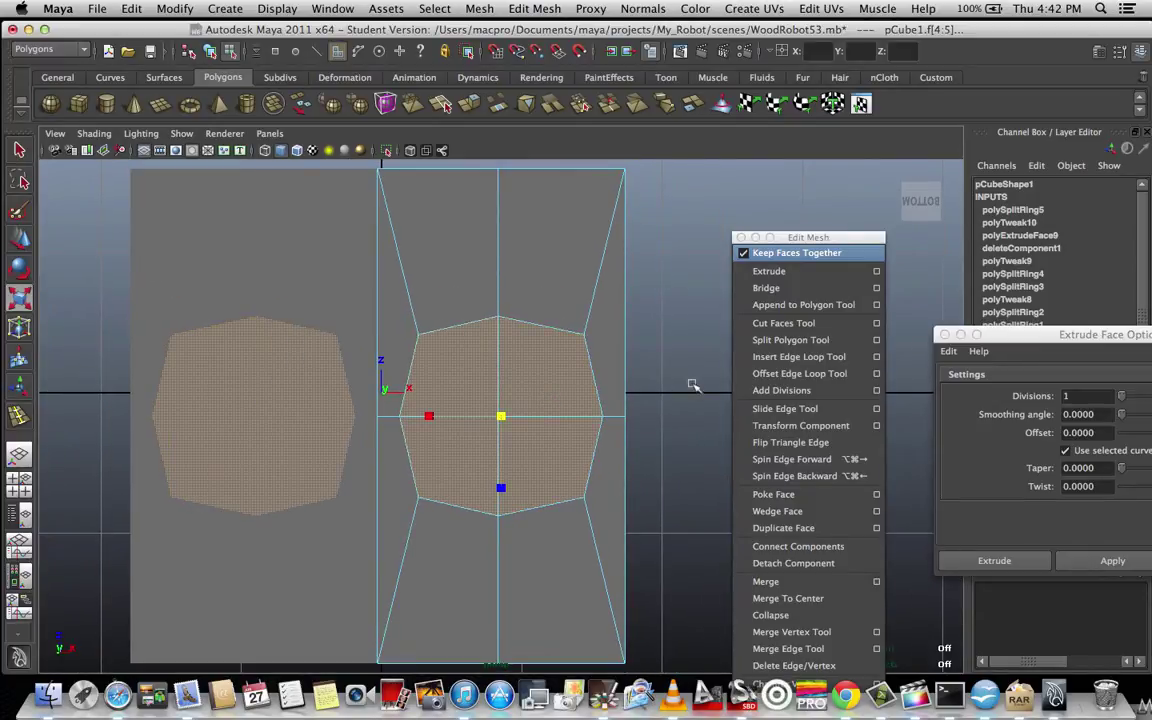
scroll(693, 385, down, 3)
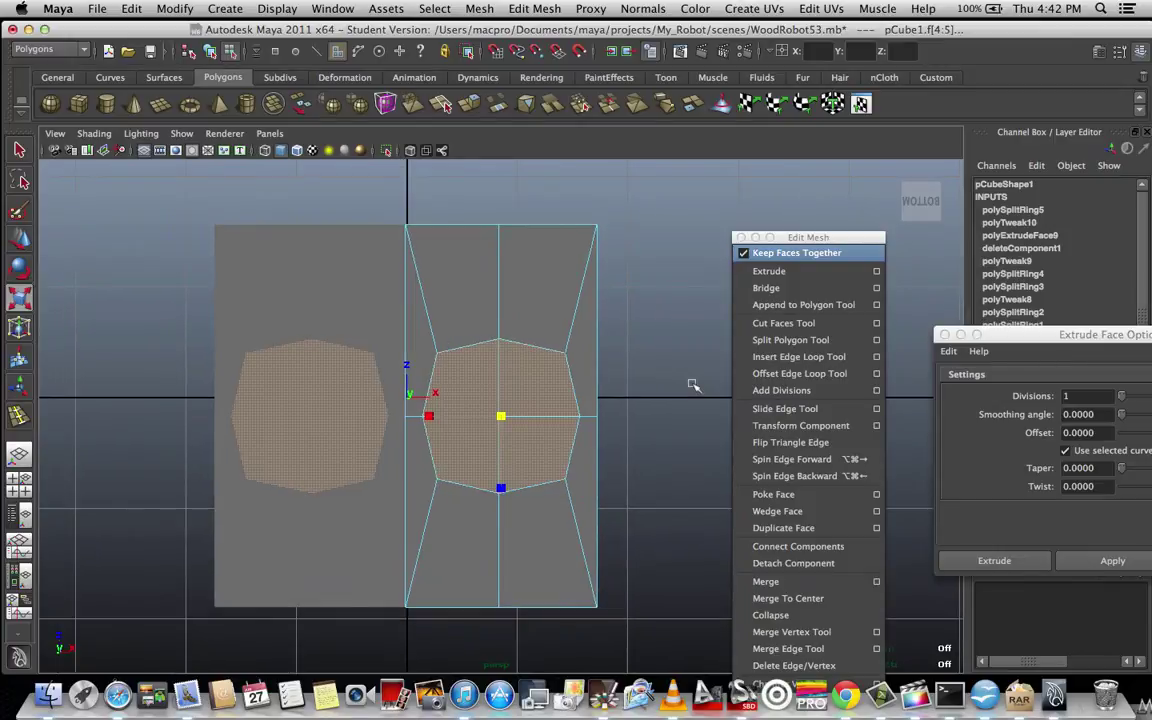
alt+drag(690, 384, 632, 318)
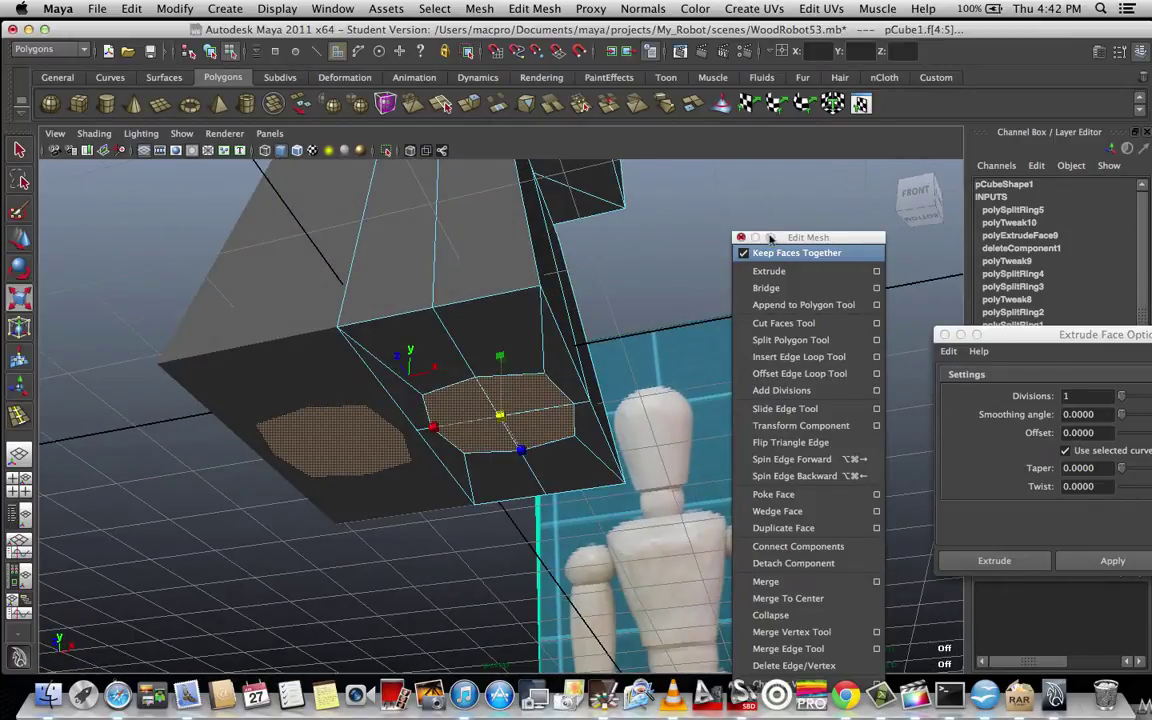
Extrude the enlarged octagonal faces with 1 division and pull them straight down to form wider leg stubs.
drag(750, 237, 765, 177)
drag(1100, 335, 874, 196)
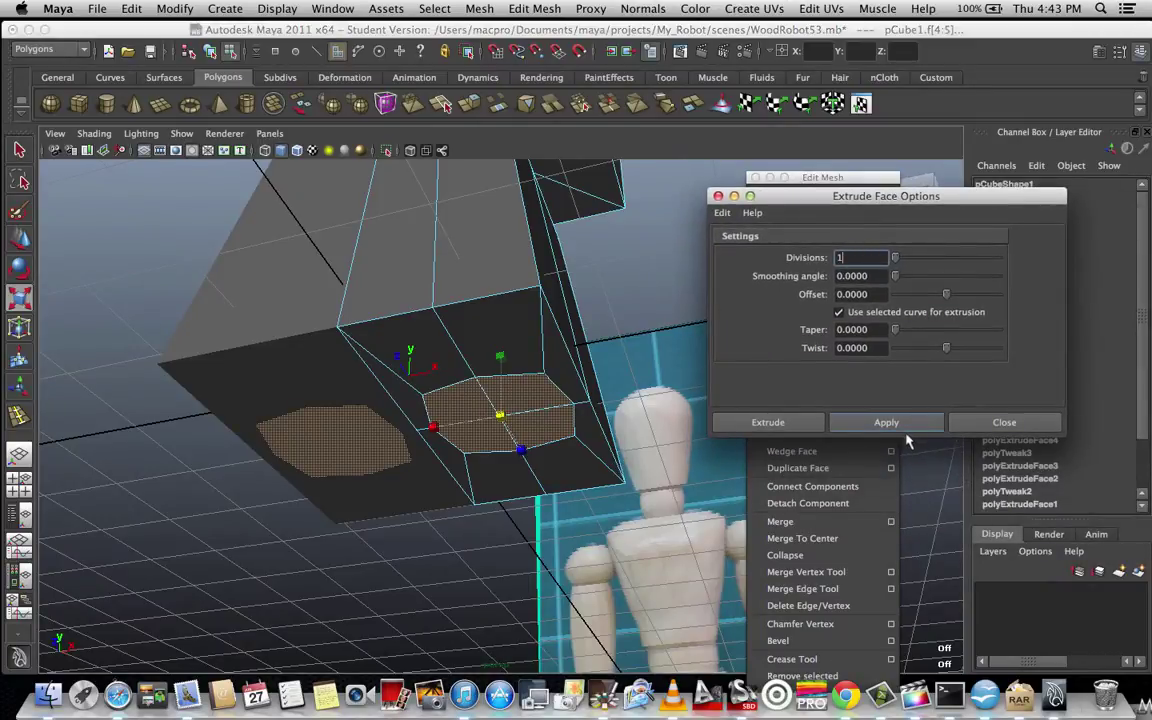
click(897, 430)
alt+drag(466, 452, 438, 593)
drag(455, 470, 456, 566)
alt+drag(228, 457, 260, 505)
alt+drag(398, 500, 152, 249)
key(q)
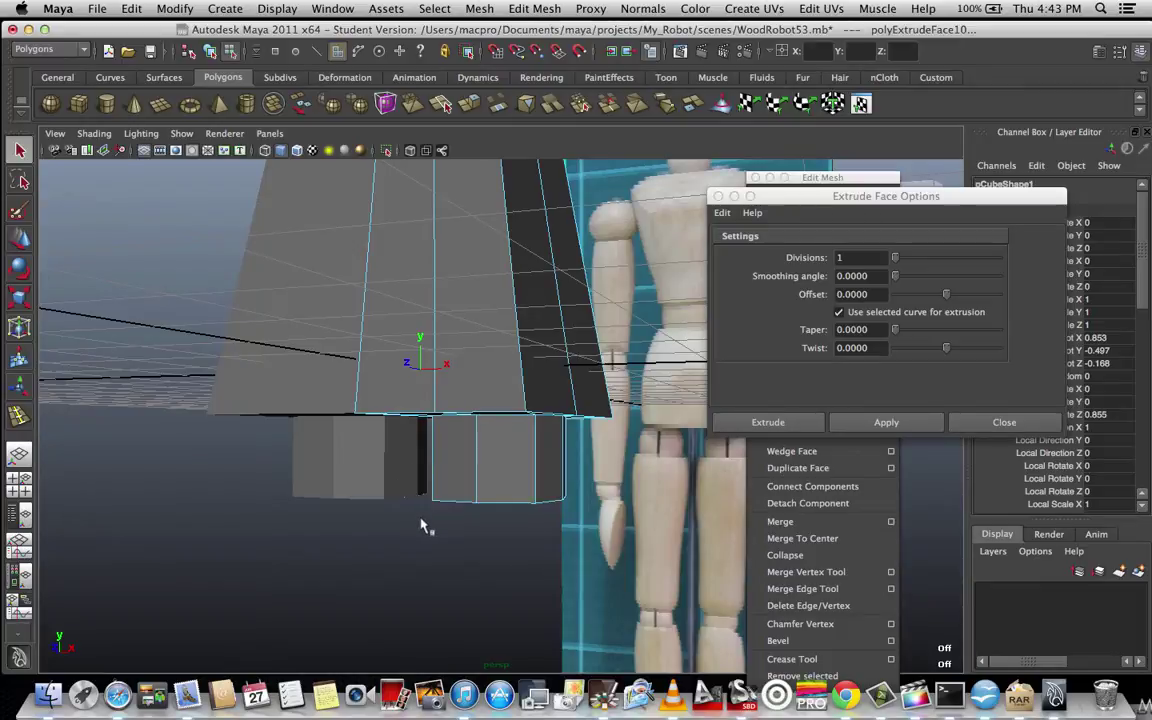
Deselect the mesh faces and compare the new leg stubs with the reference hip joints in the front view.
alt+drag(421, 525, 390, 559)
key(space)
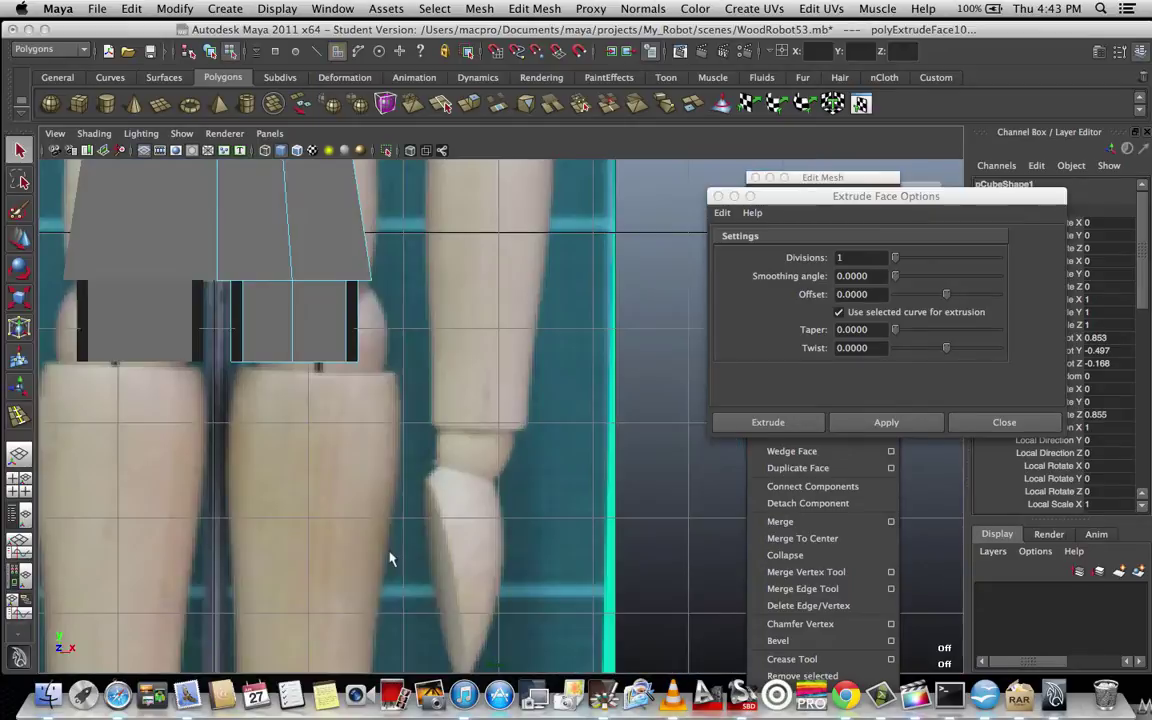
drag(785, 198, 1023, 193)
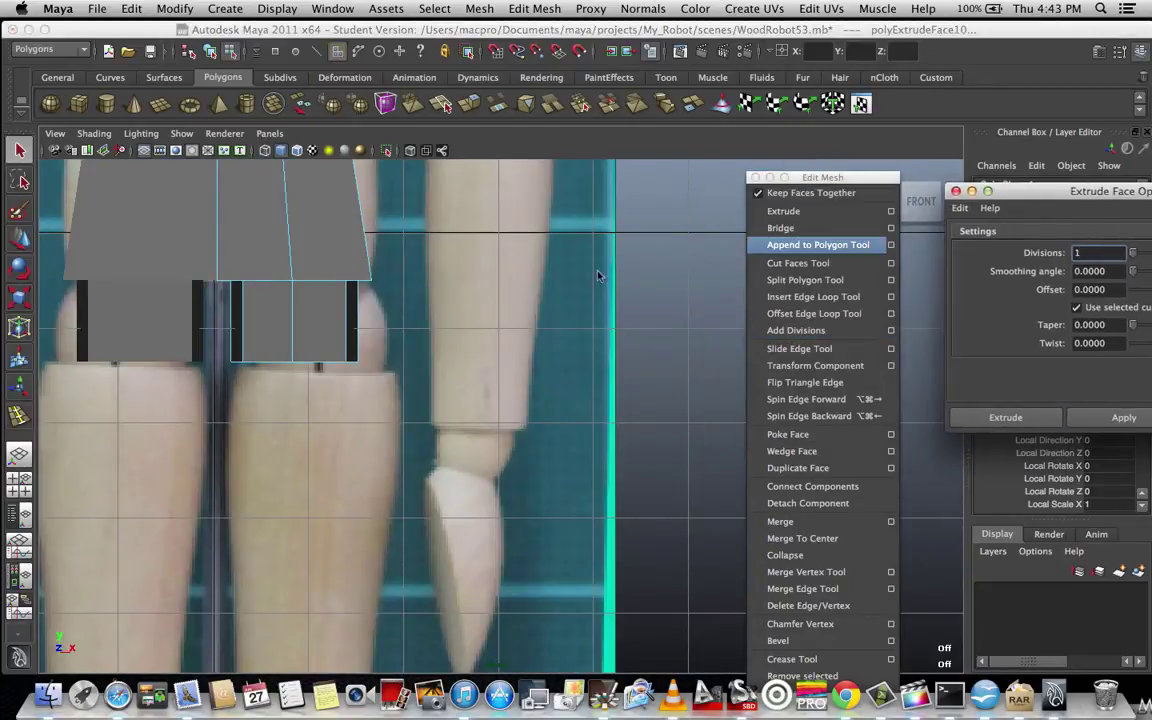
key(space)
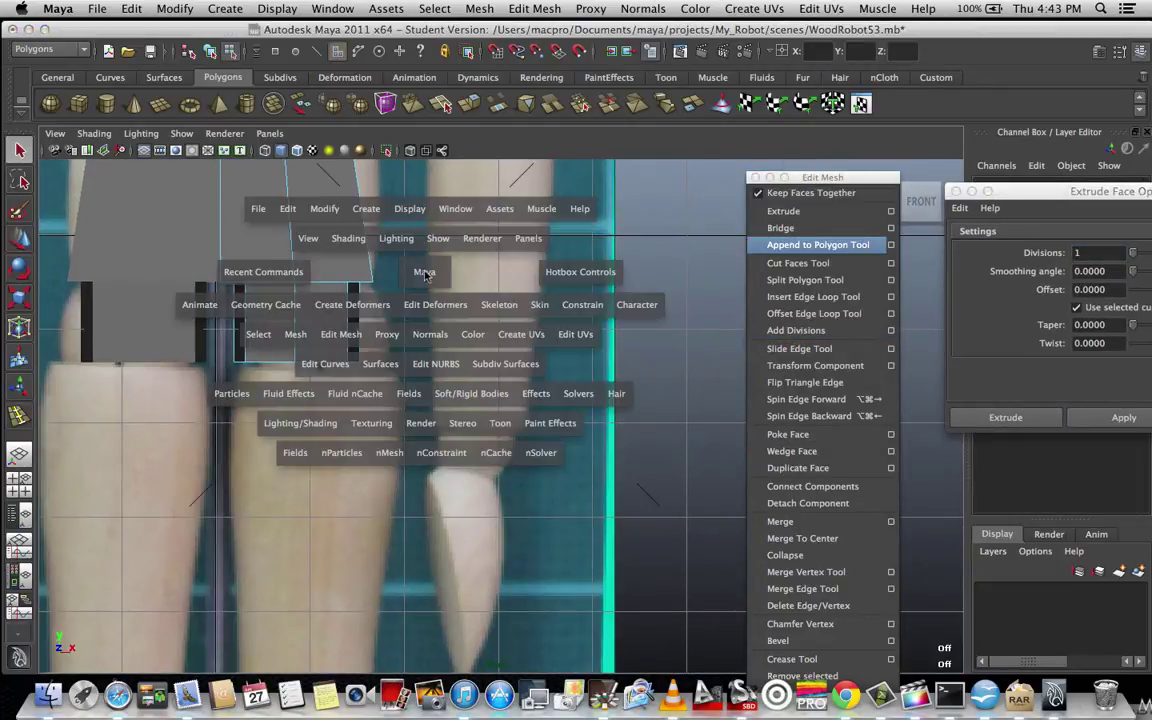
drag(425, 272, 458, 289)
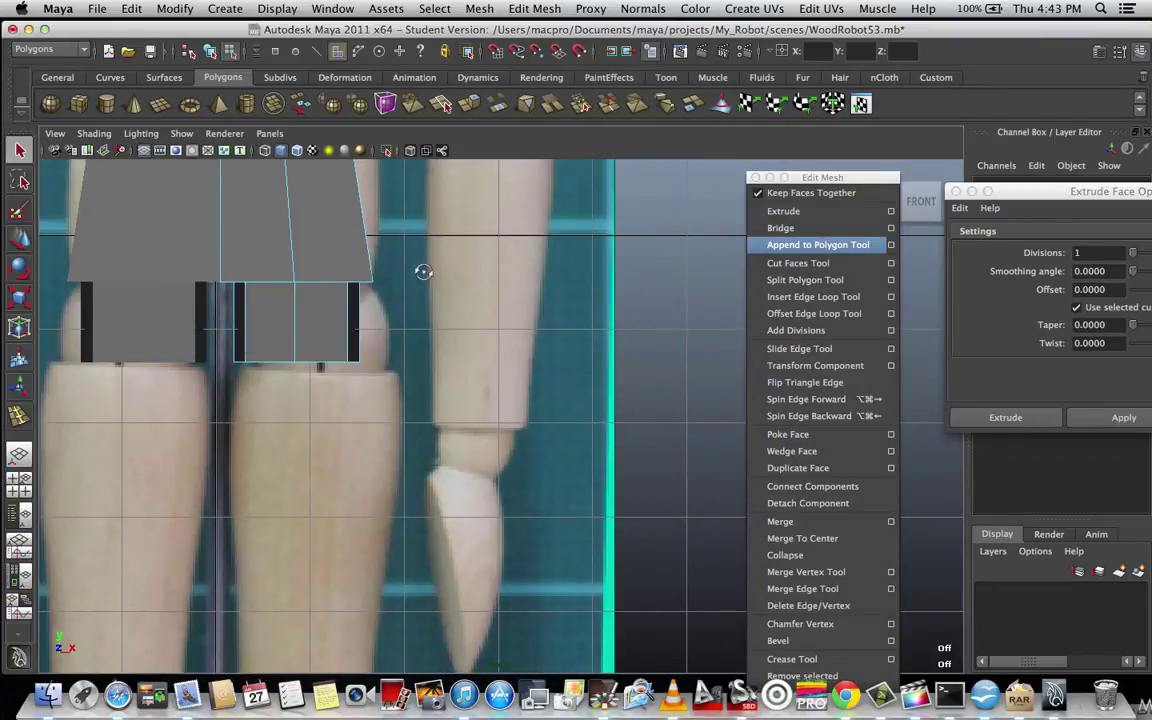
alt+middle_drag(408, 277, 586, 334)
scroll(586, 334, up, 2)
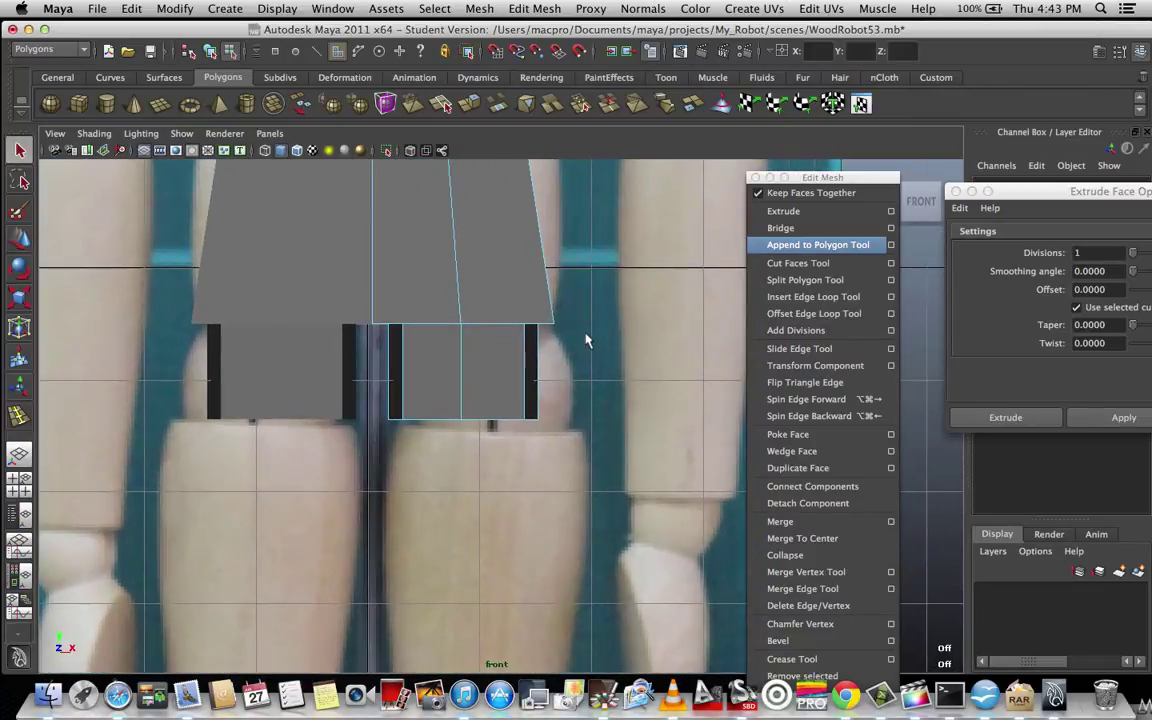
scroll(586, 341, up, 2)
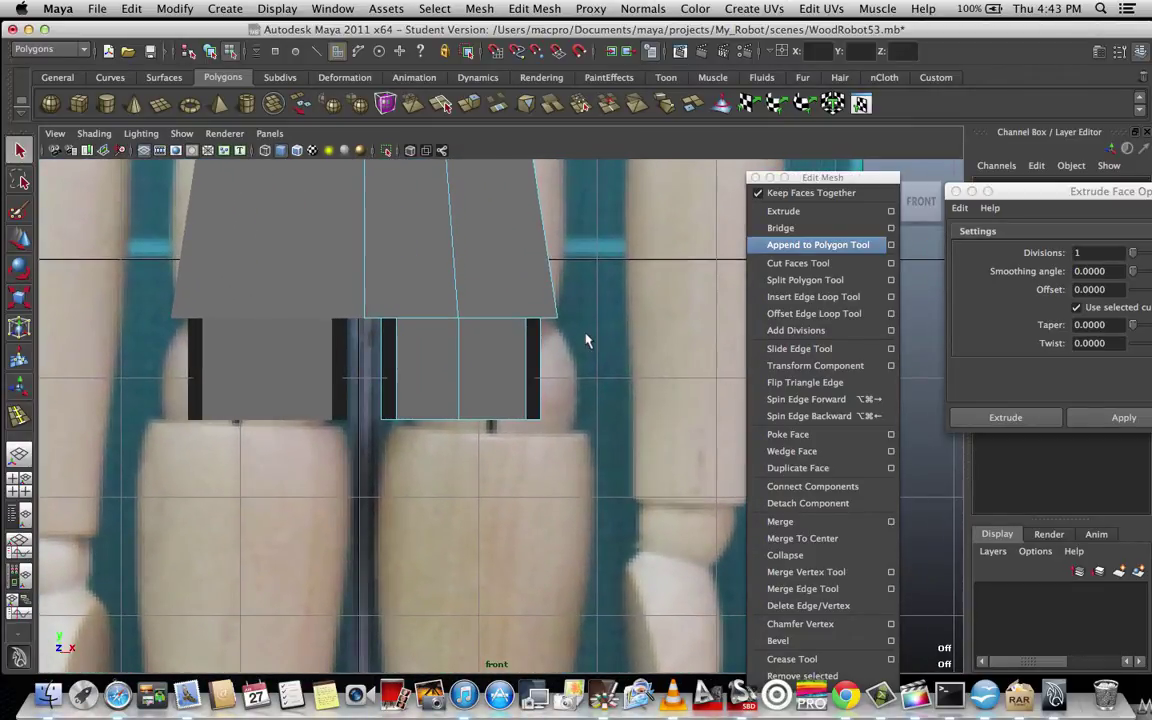
scroll(540, 338, down, 2)
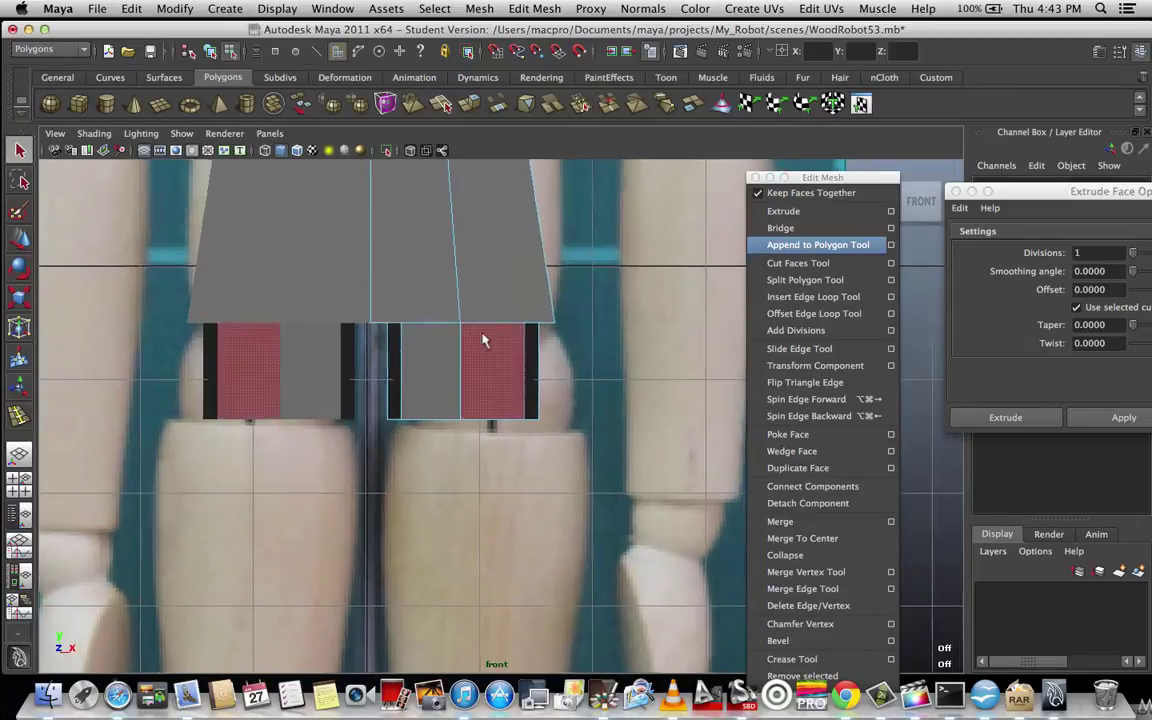
scroll(466, 335, up, 2)
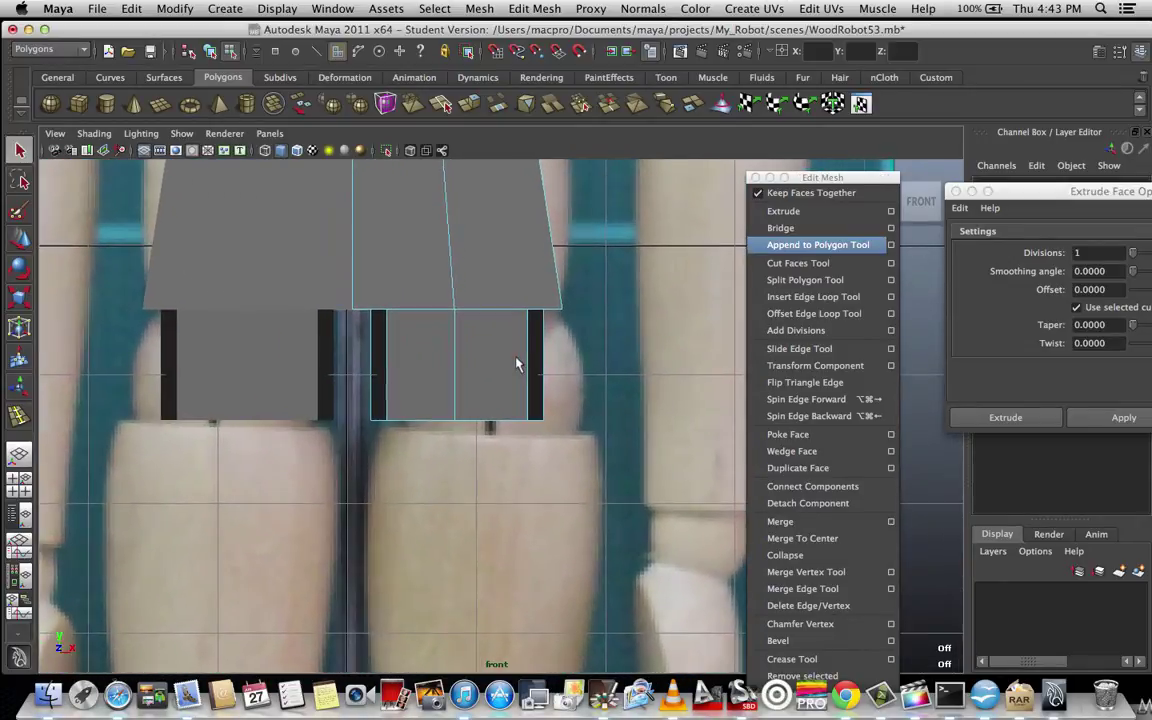
Move the leg stub vertices and the hip's outer bottom-edge vertices outward along X over the reference leg, and clear the selection.
mouse_move(465, 332)
right_down()
mouse_move(400, 354)
mouse_move(395, 337)
right_up()
key(4)
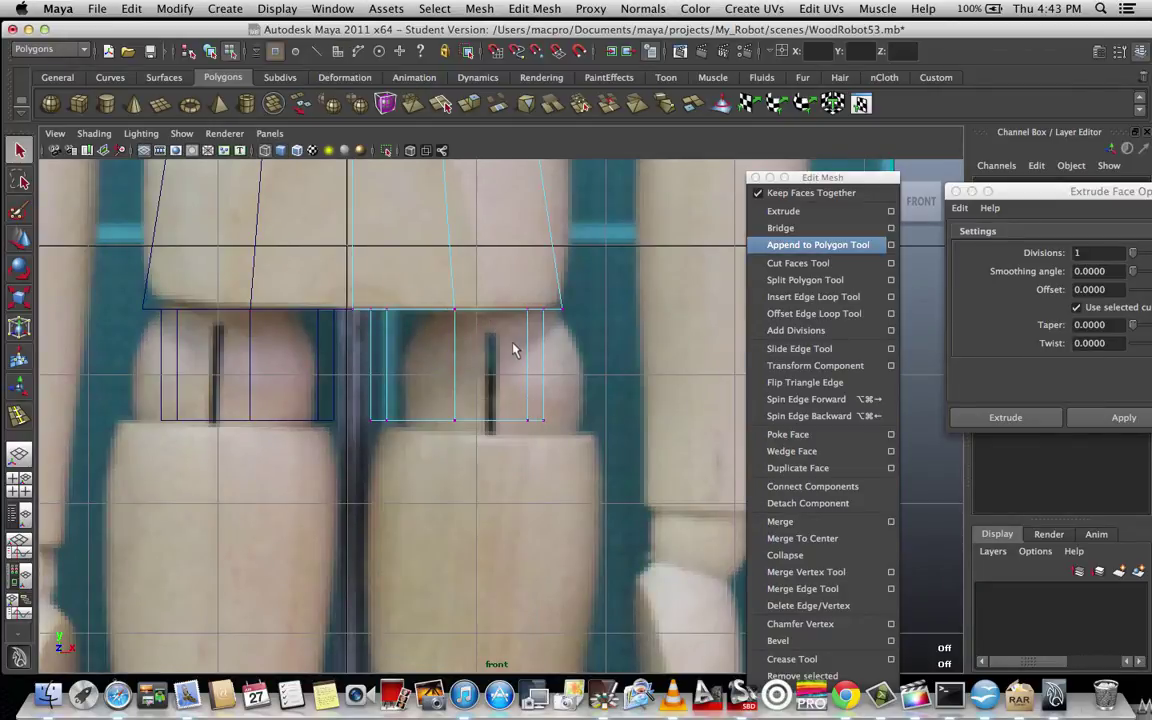
drag(362, 293, 633, 476)
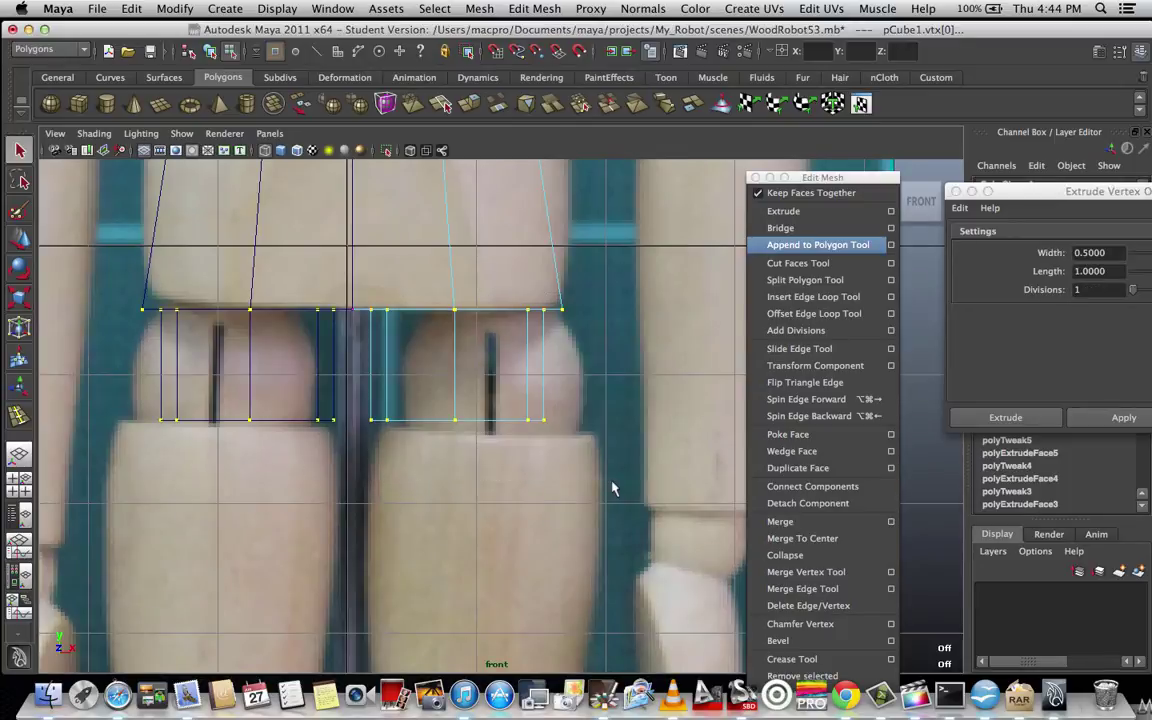
key(5)
scroll(579, 439, up, 1)
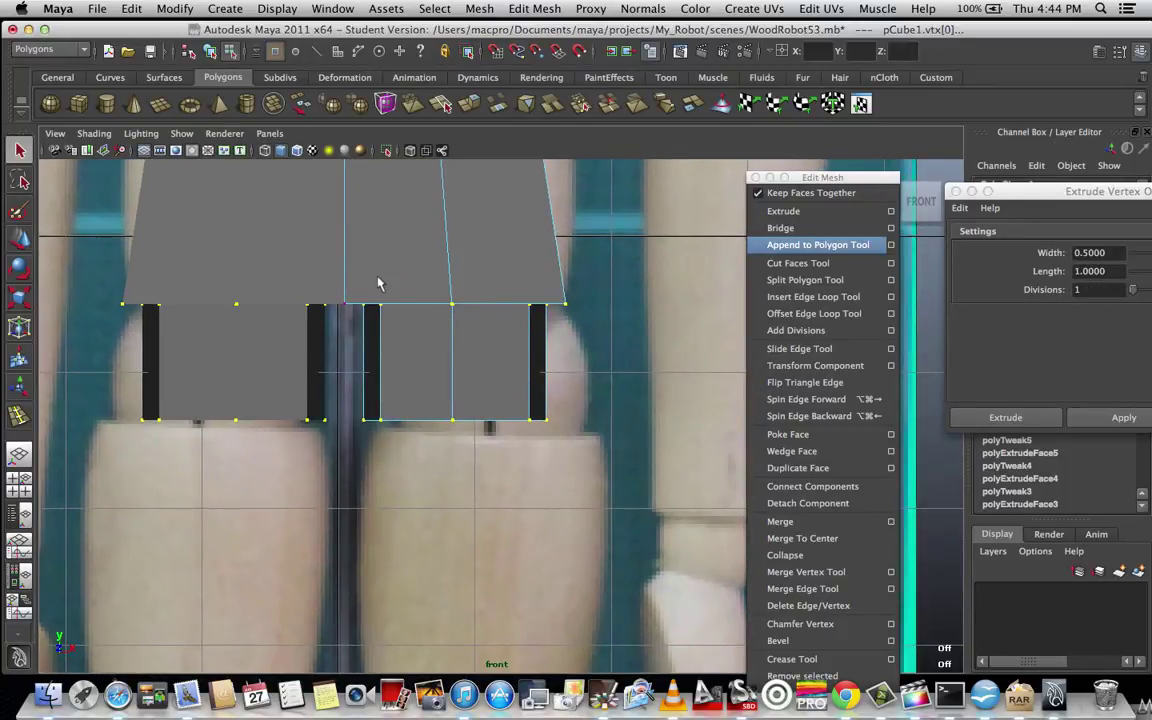
drag(590, 291, 356, 470)
key(w)
drag(517, 360, 547, 365)
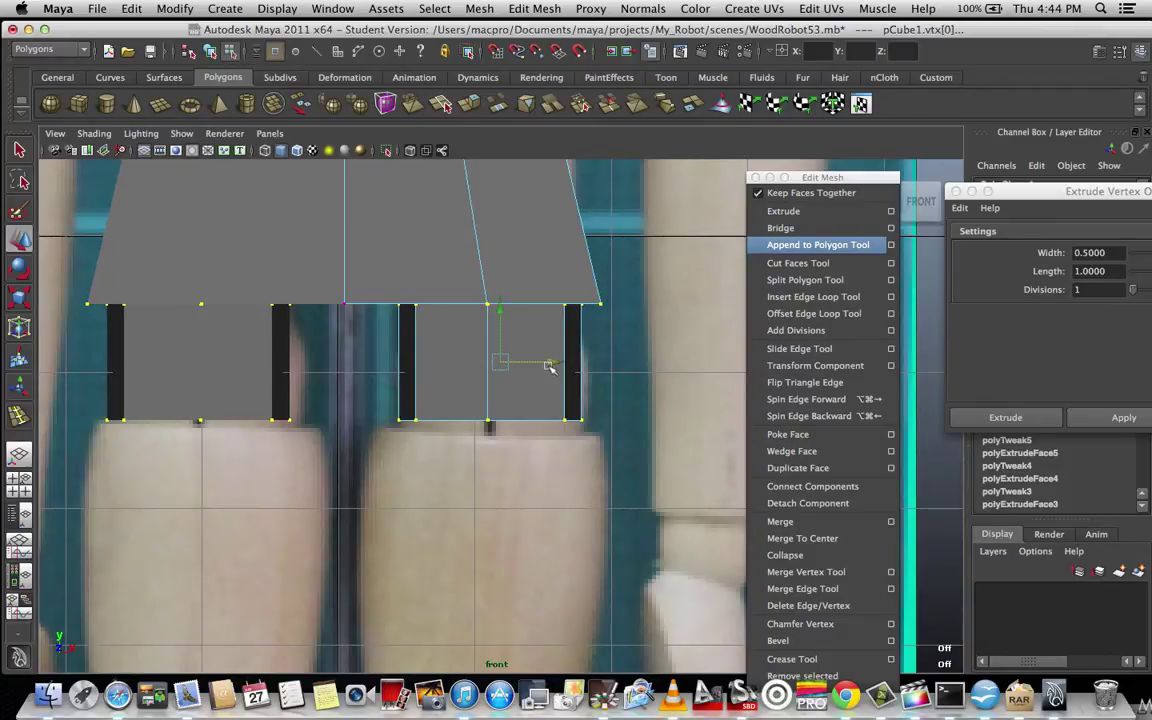
scroll(618, 373, down, 10)
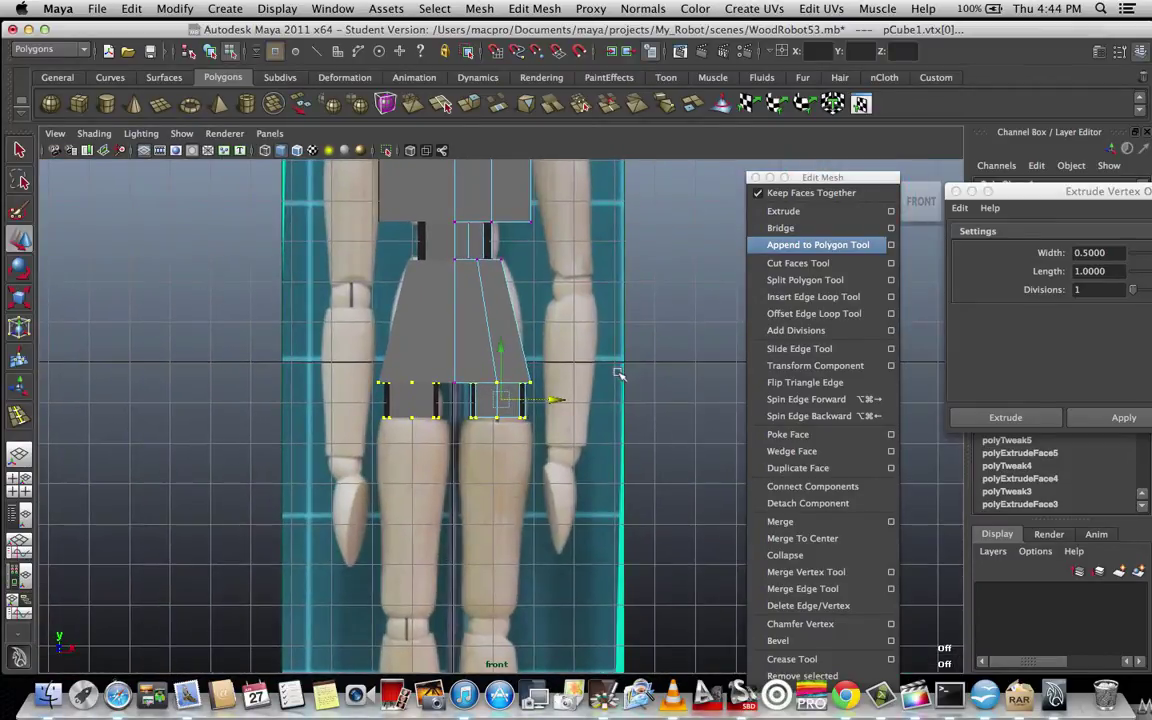
scroll(618, 373, up, 3)
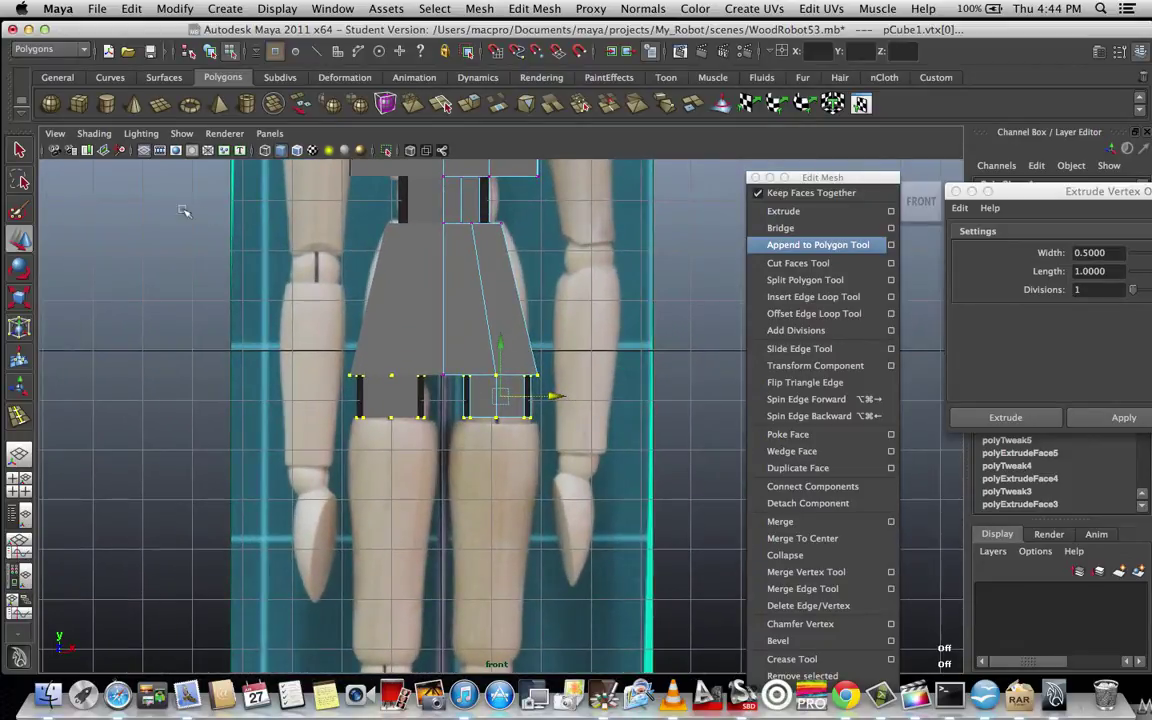
click(24, 154)
click(681, 351)
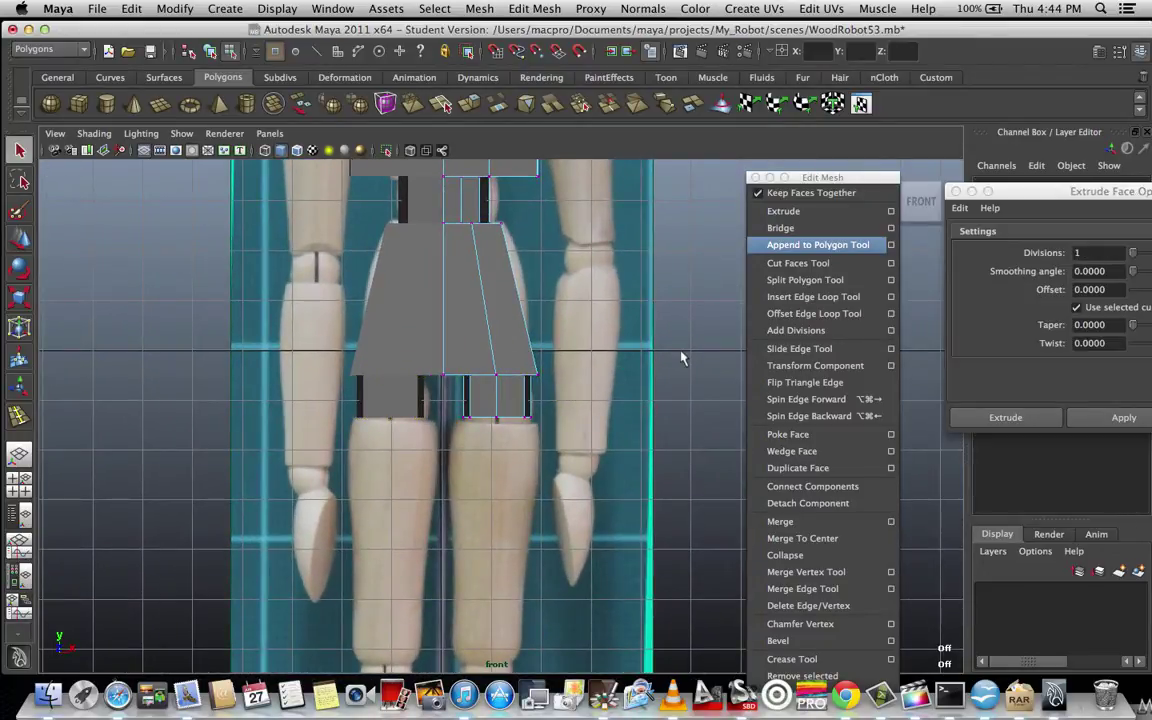
Check the shifted leg stubs against the front reference and inspect them in the full-size perspective view.
key(space)
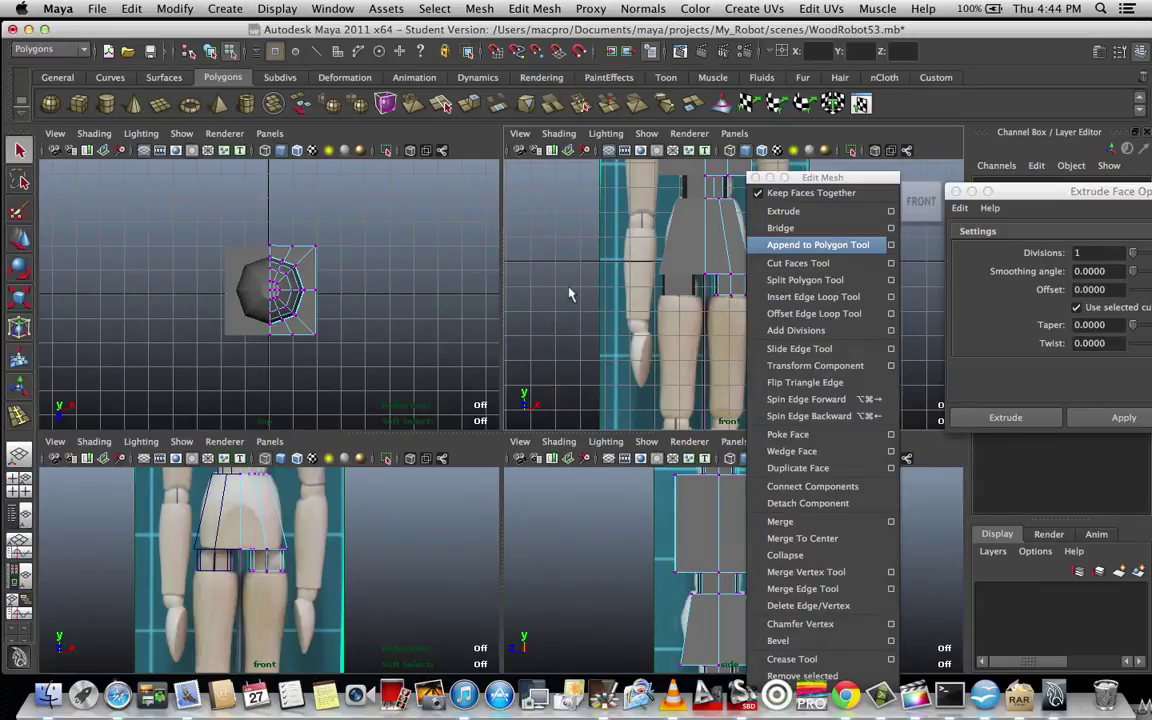
key(space)
scroll(390, 378, up, 5)
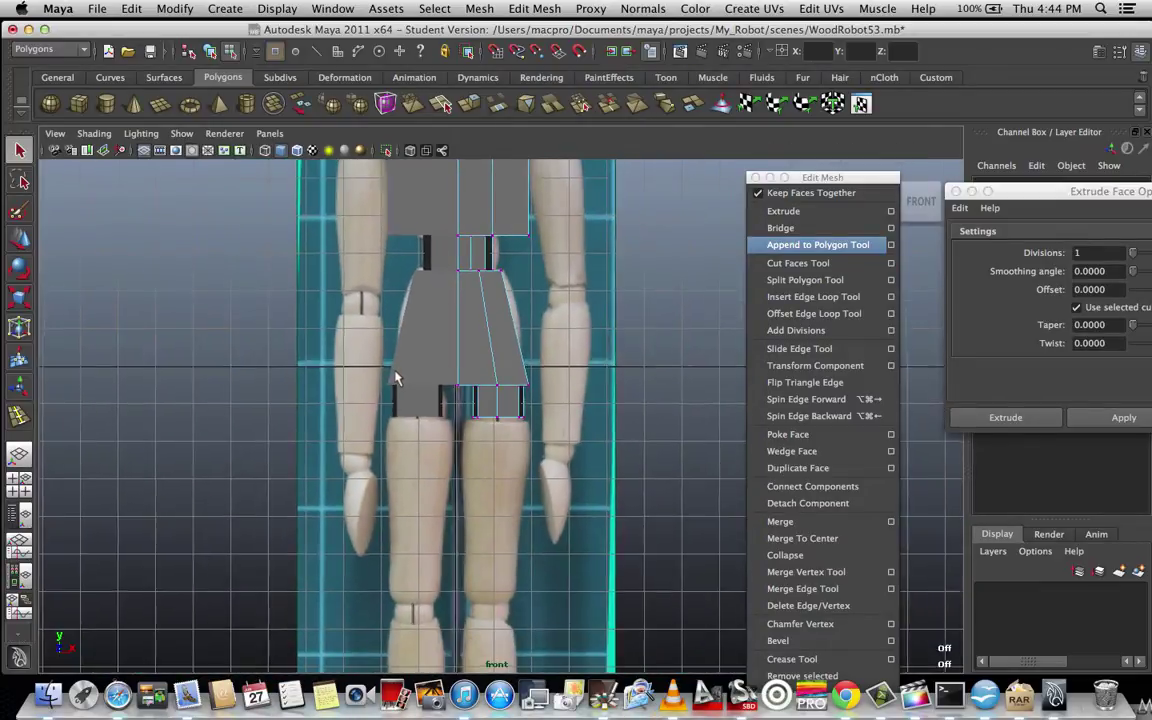
scroll(512, 368, down, 5)
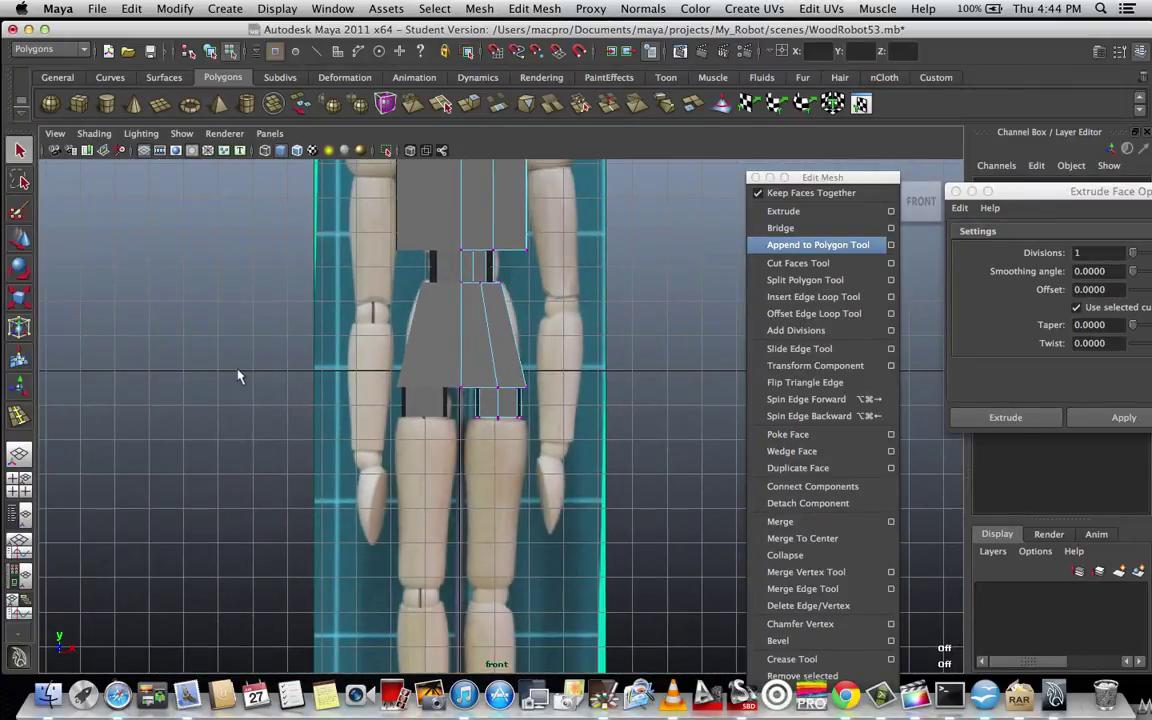
key(space)
drag(255, 371, 281, 336)
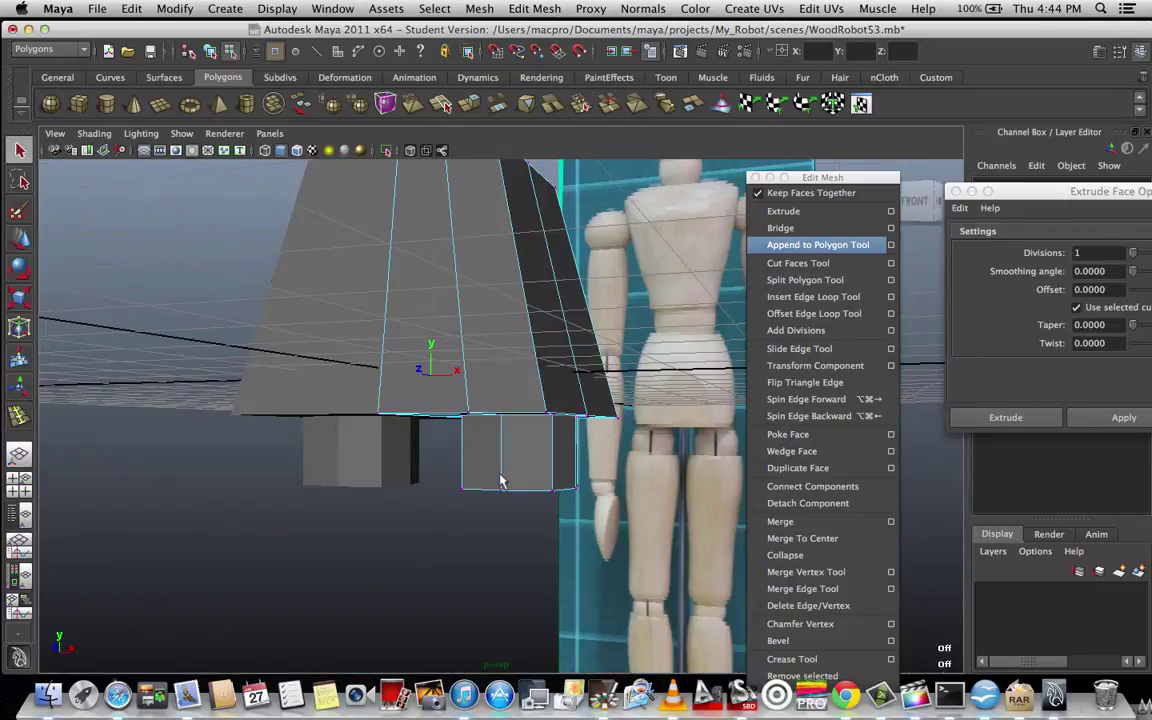
Inspect the hips and leg stubs in perspective from several angles against the reference images.
scroll(449, 426, down, 2)
key(space)
drag(460, 524, 472, 552)
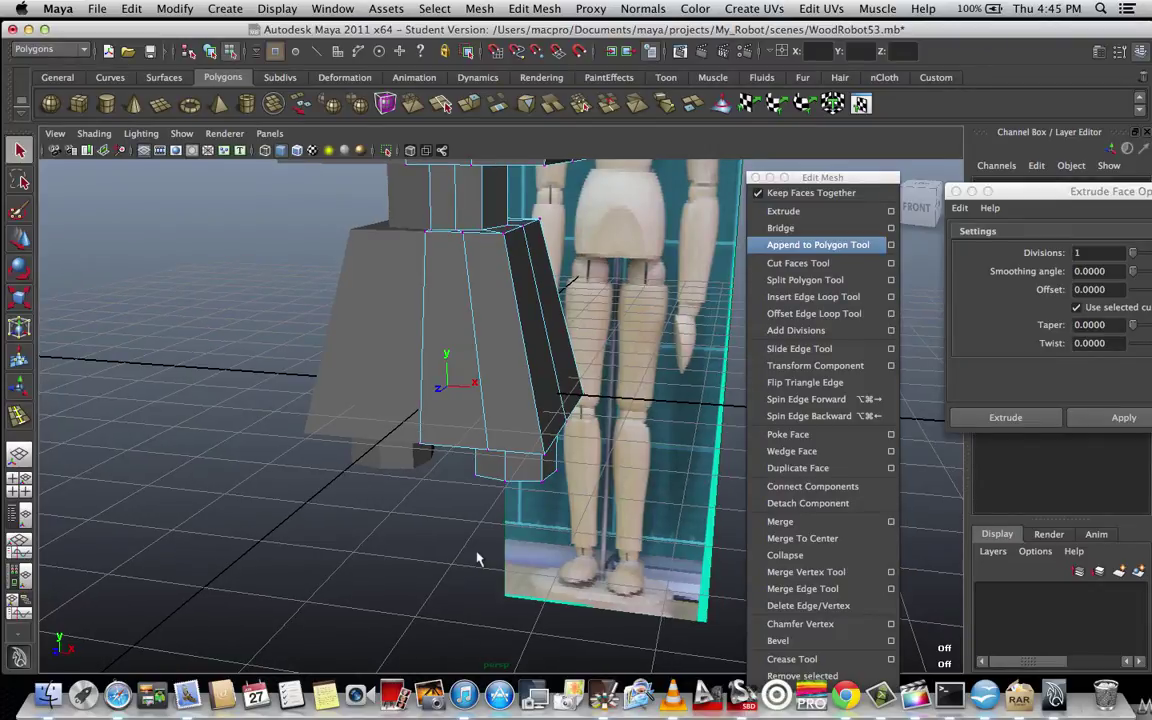
alt+drag(452, 537, 370, 560)
alt+drag(512, 484, 538, 546)
scroll(536, 544, down, 5)
scroll(536, 544, down, 5)
scroll(536, 544, up, 8)
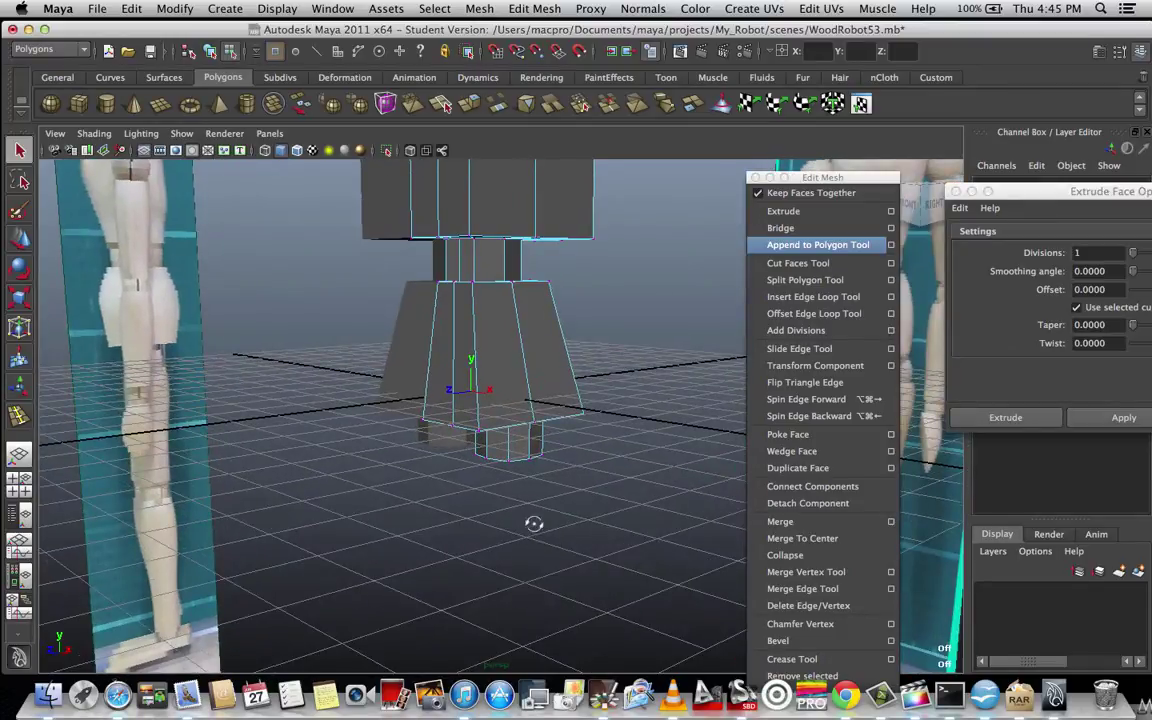
alt+drag(532, 524, 542, 474)
scroll(542, 474, up, 6)
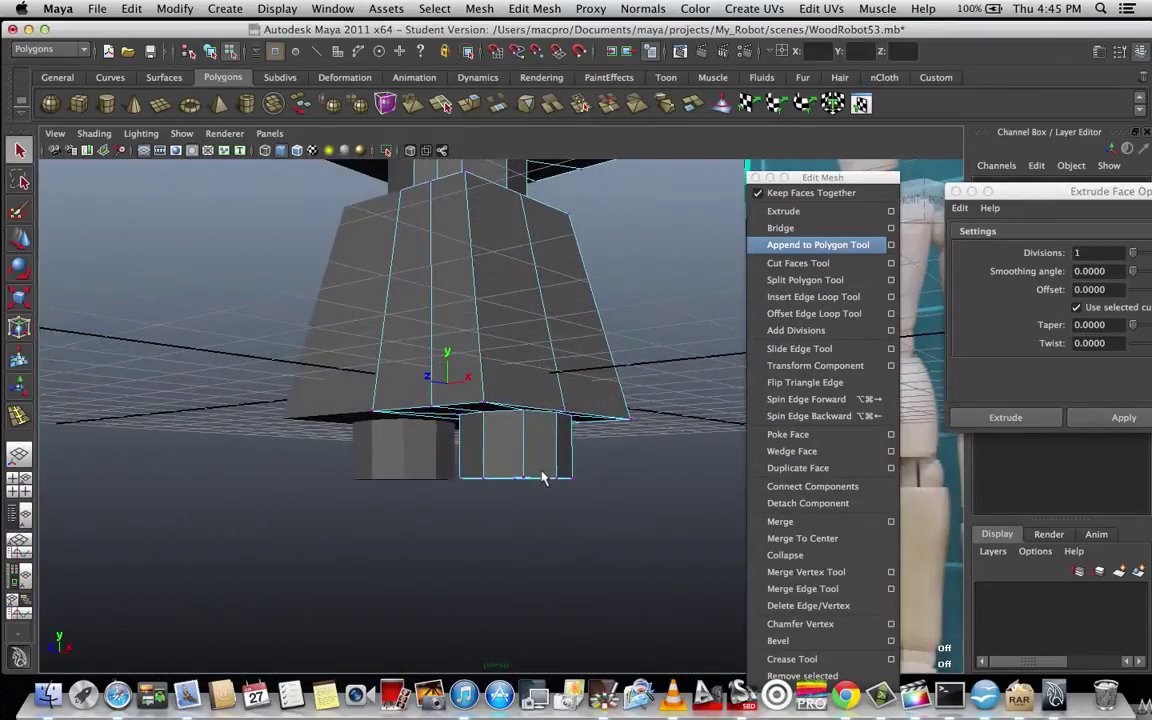
Switch the body mesh to face selection and select the four faces on the underside of the leg stub.
alt+drag(547, 518, 563, 451)
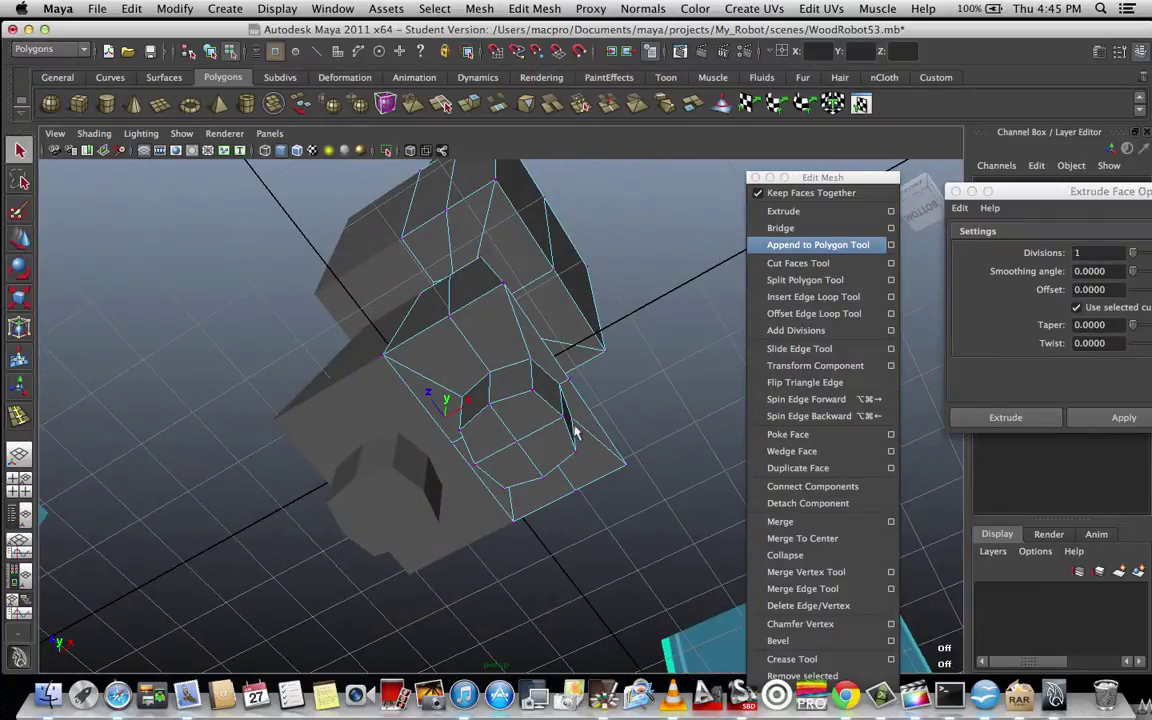
scroll(566, 442, up, 6)
right_click(547, 418)
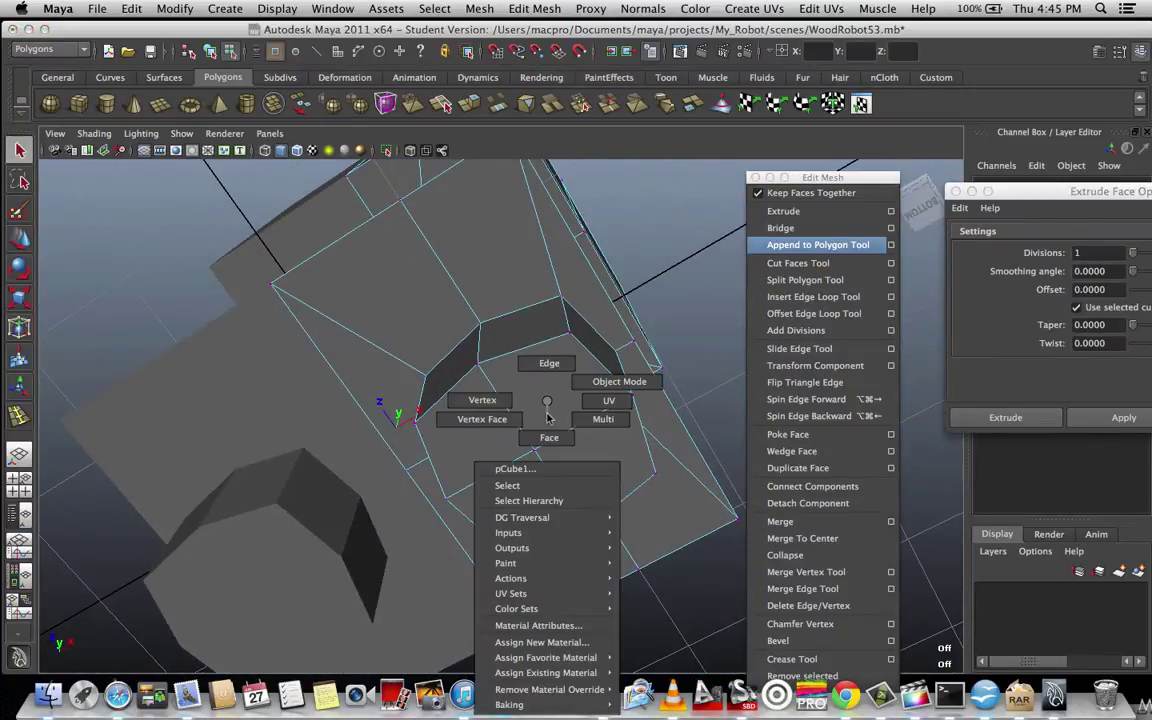
click(549, 437)
click(481, 437)
shift+click(560, 412)
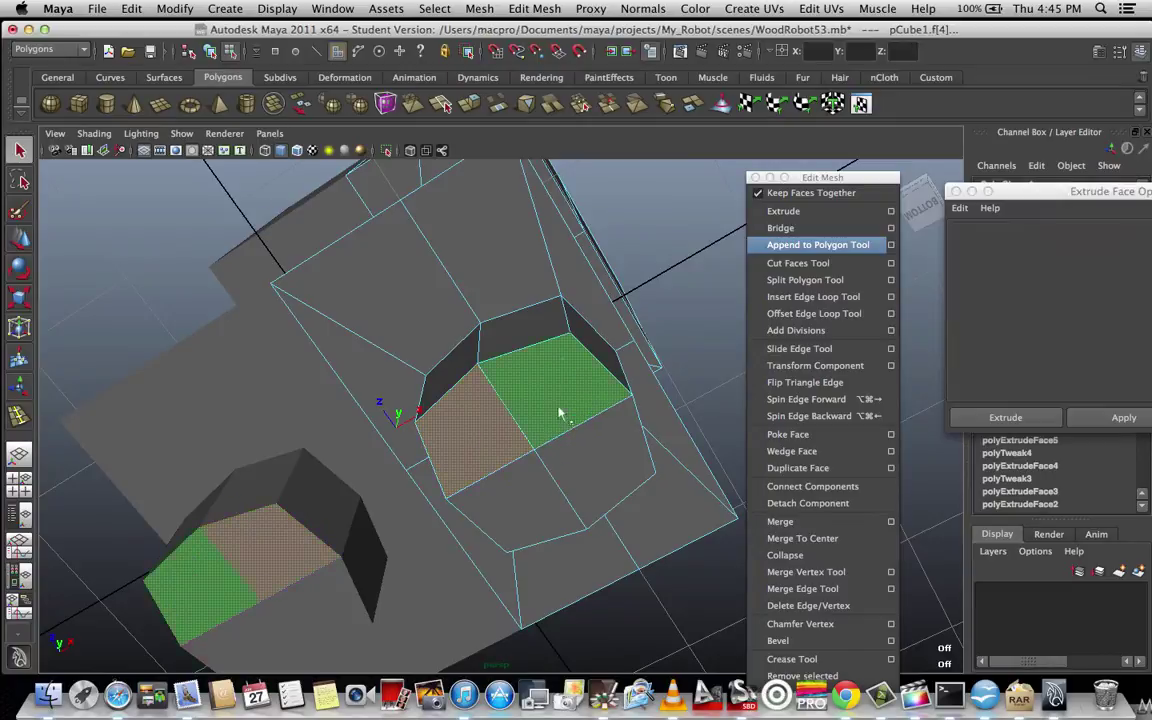
shift+click(595, 459)
shift+click(537, 491)
alt+drag(652, 544, 634, 575)
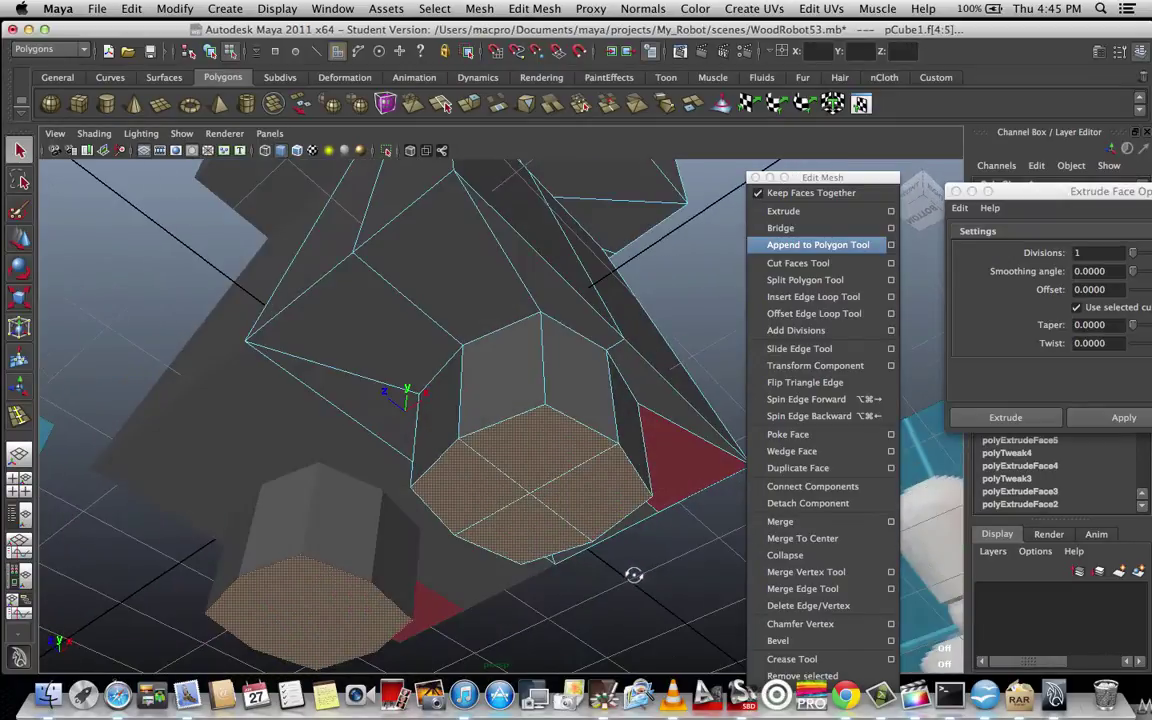
Extrude the selected stub faces with 1 division and an offset of -0.1 to widen them outward.
drag(1040, 200, 770, 163)
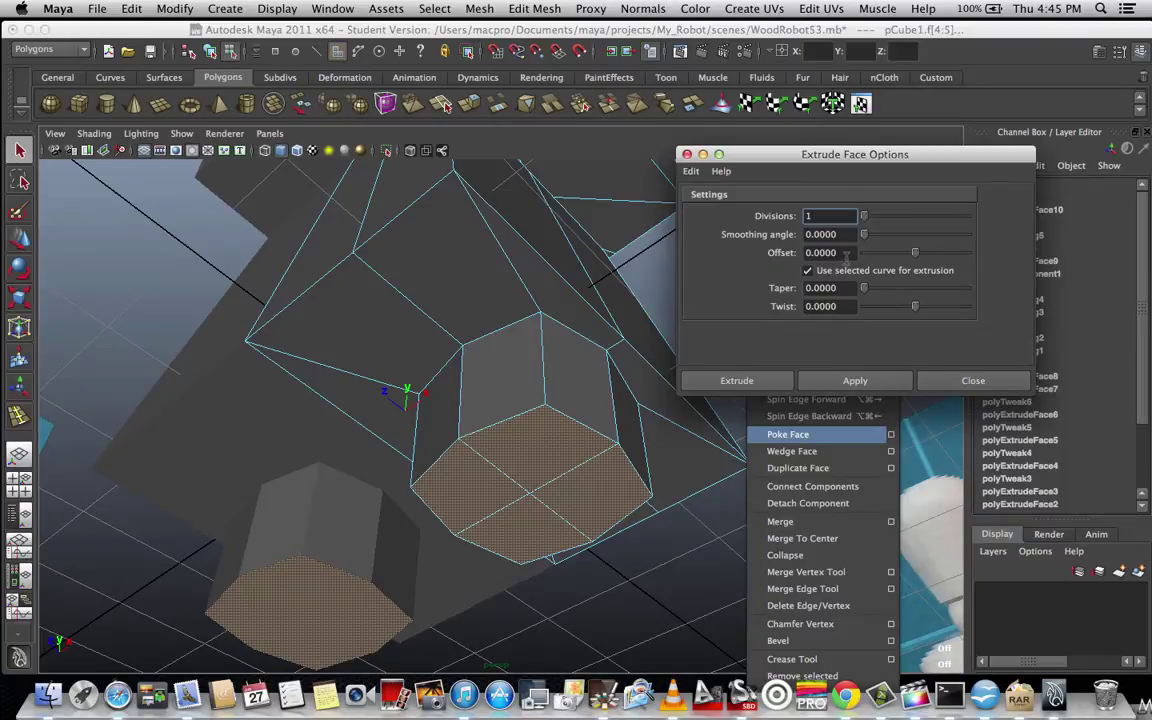
drag(791, 164, 778, 194)
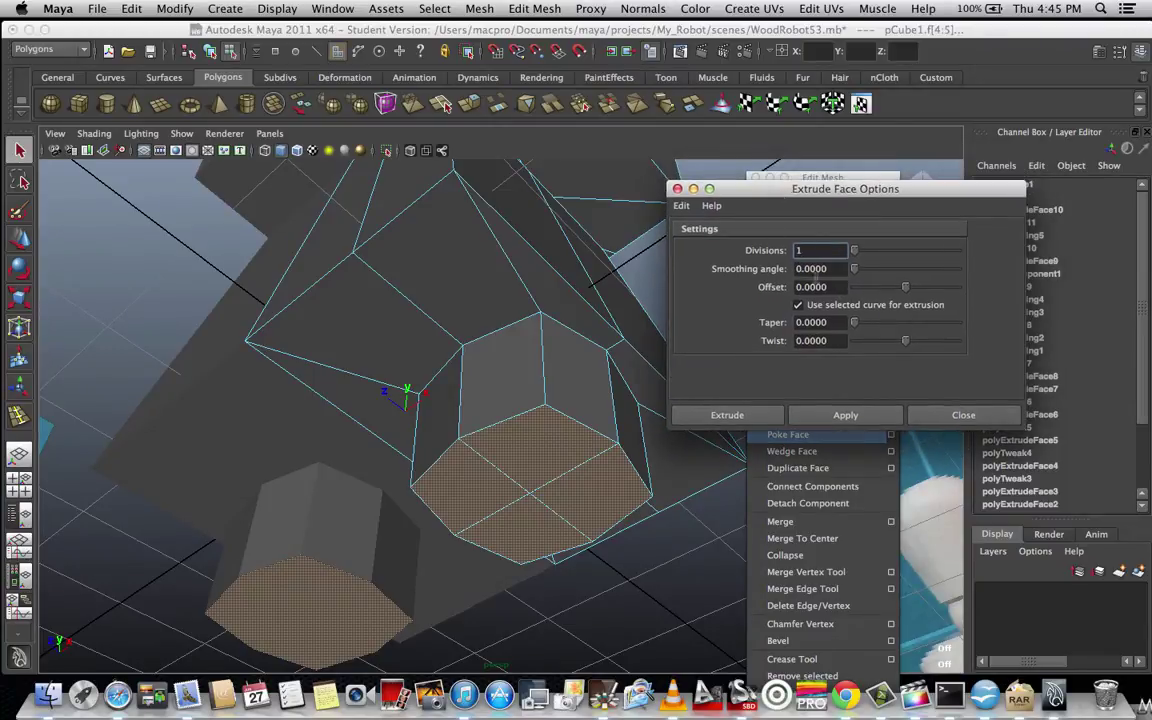
click(836, 288)
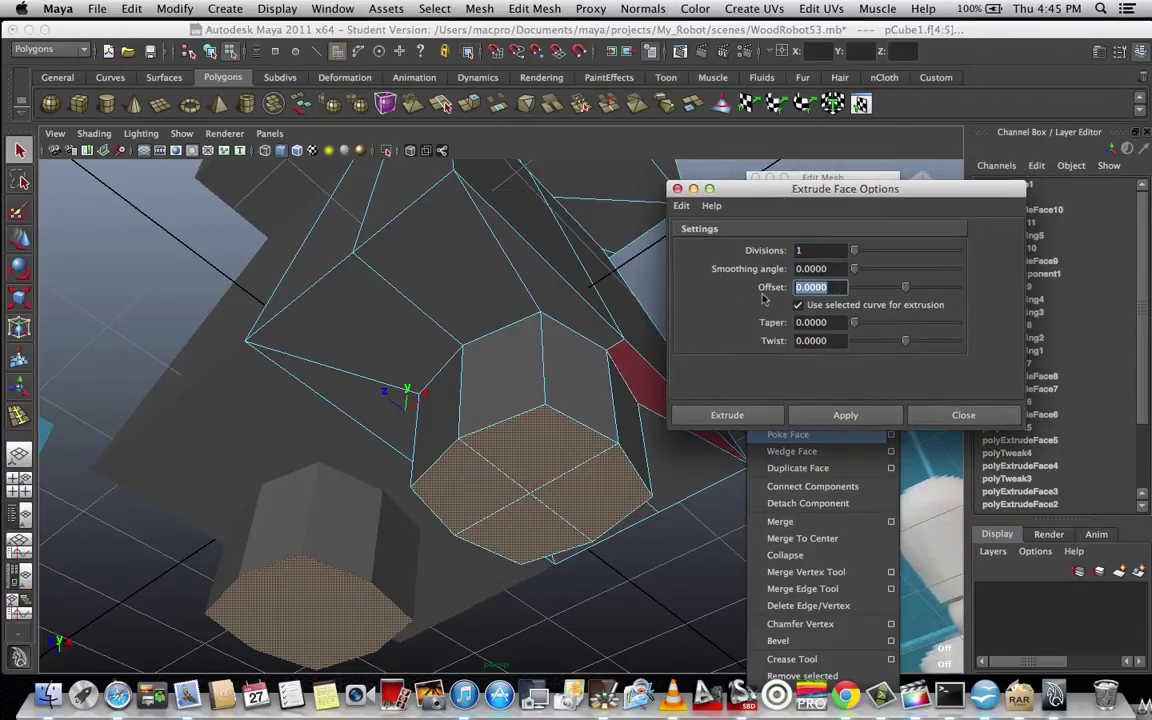
text(-.1)
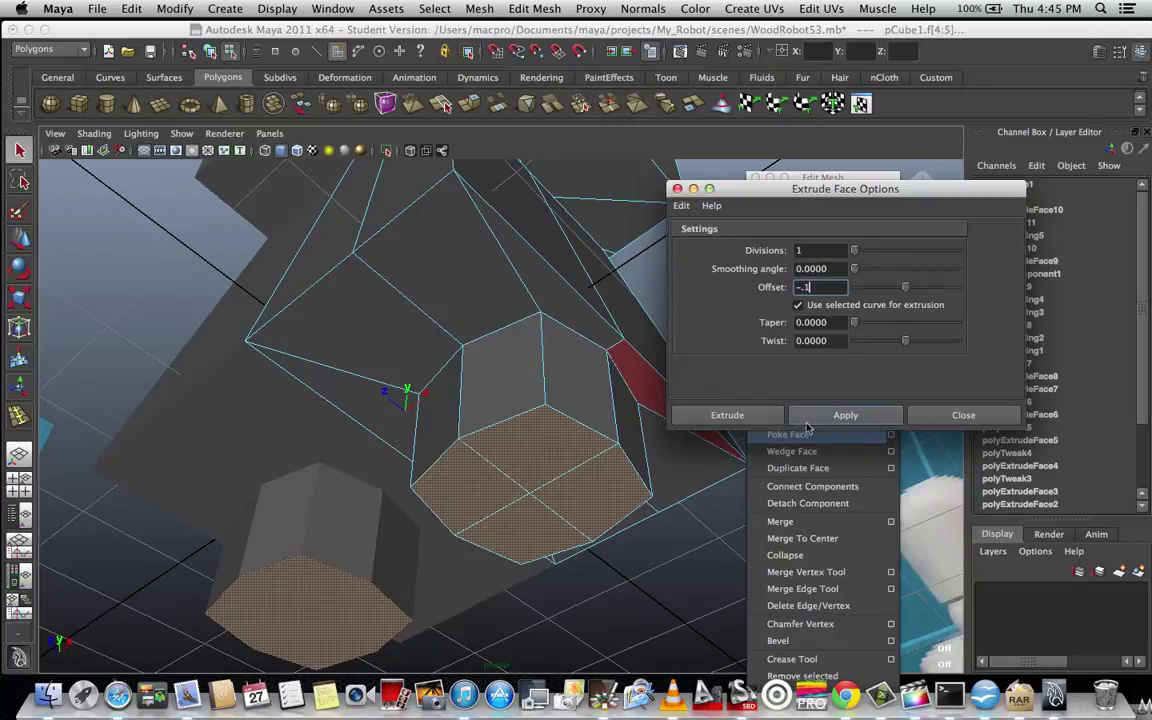
click(858, 420)
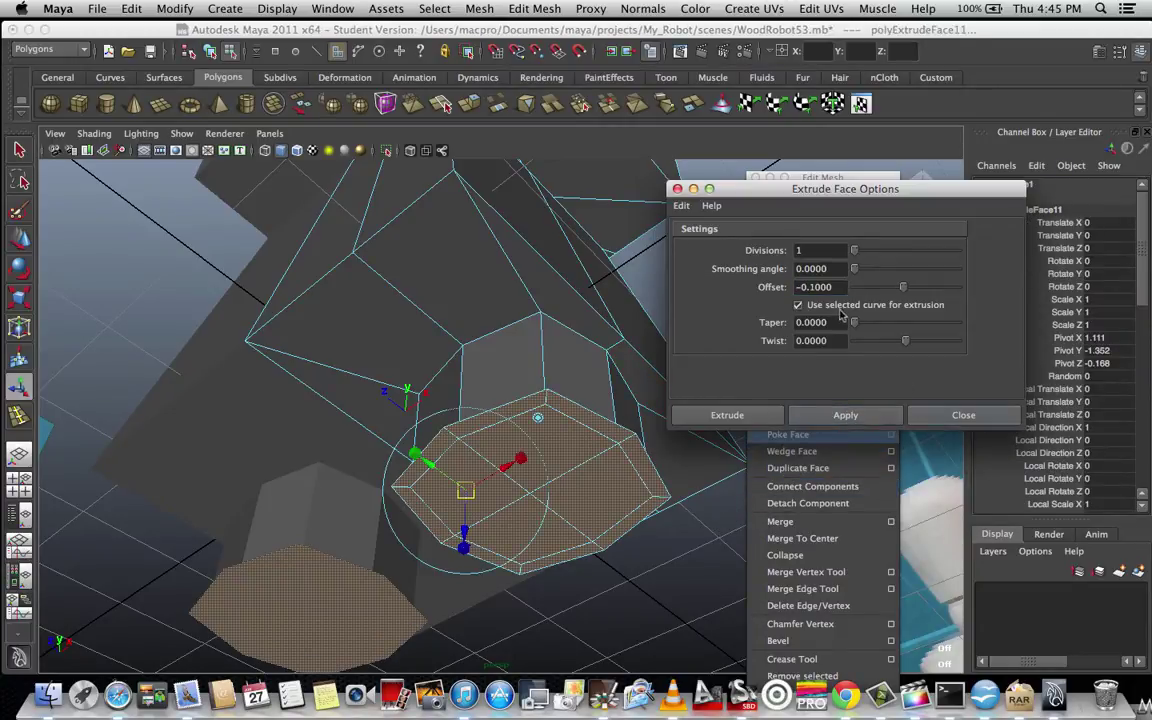
Reset the extrude offset to 0, then extrude the widened faces and pull them down about 3.85 units as thighs.
drag(838, 287, 760, 292)
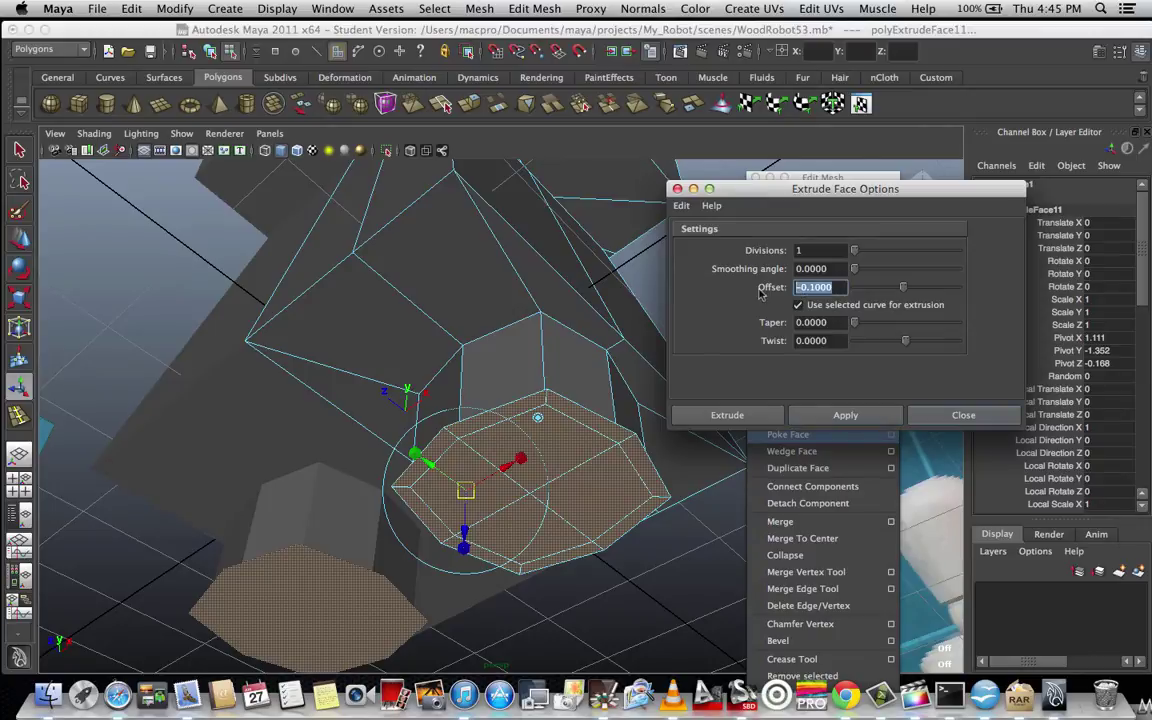
text(0)
click(830, 268)
drag(755, 195, 876, 203)
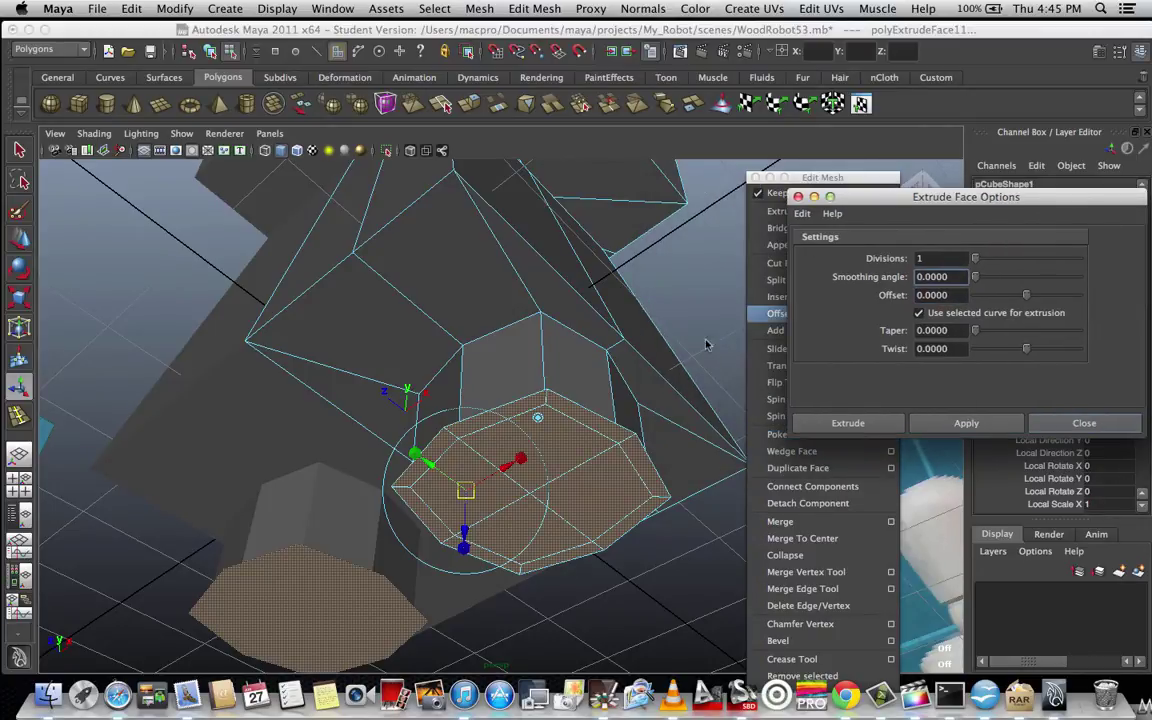
alt+drag(704, 333, 681, 406)
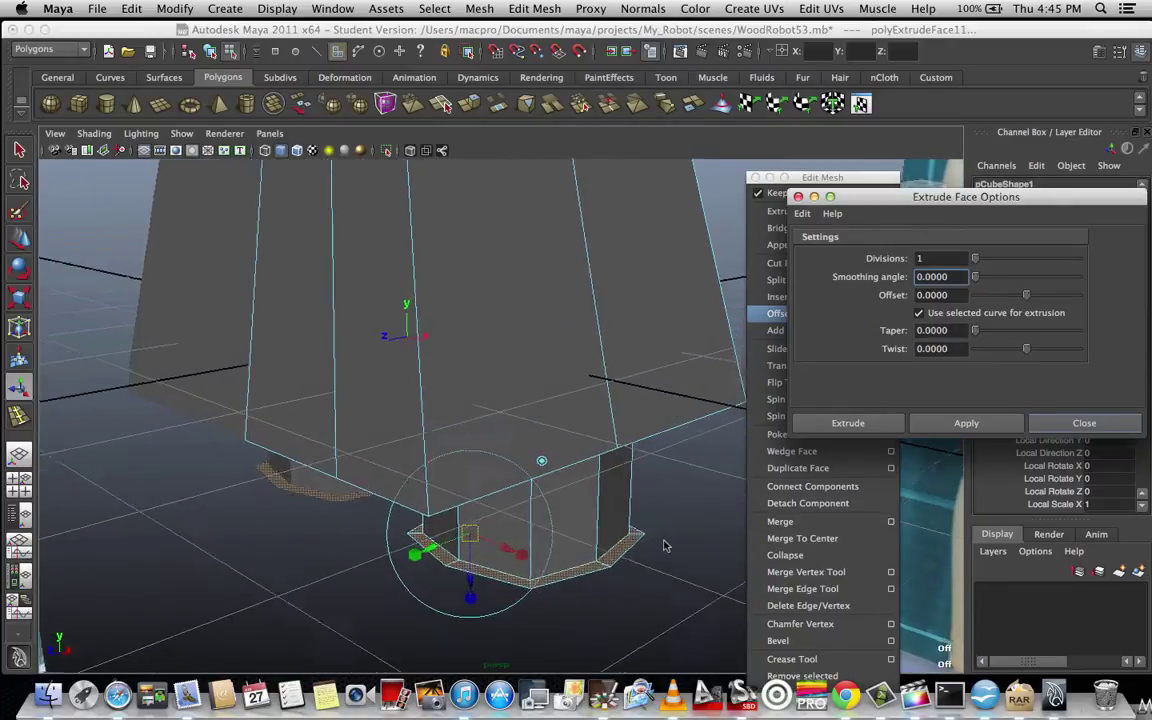
alt+drag(665, 545, 645, 375)
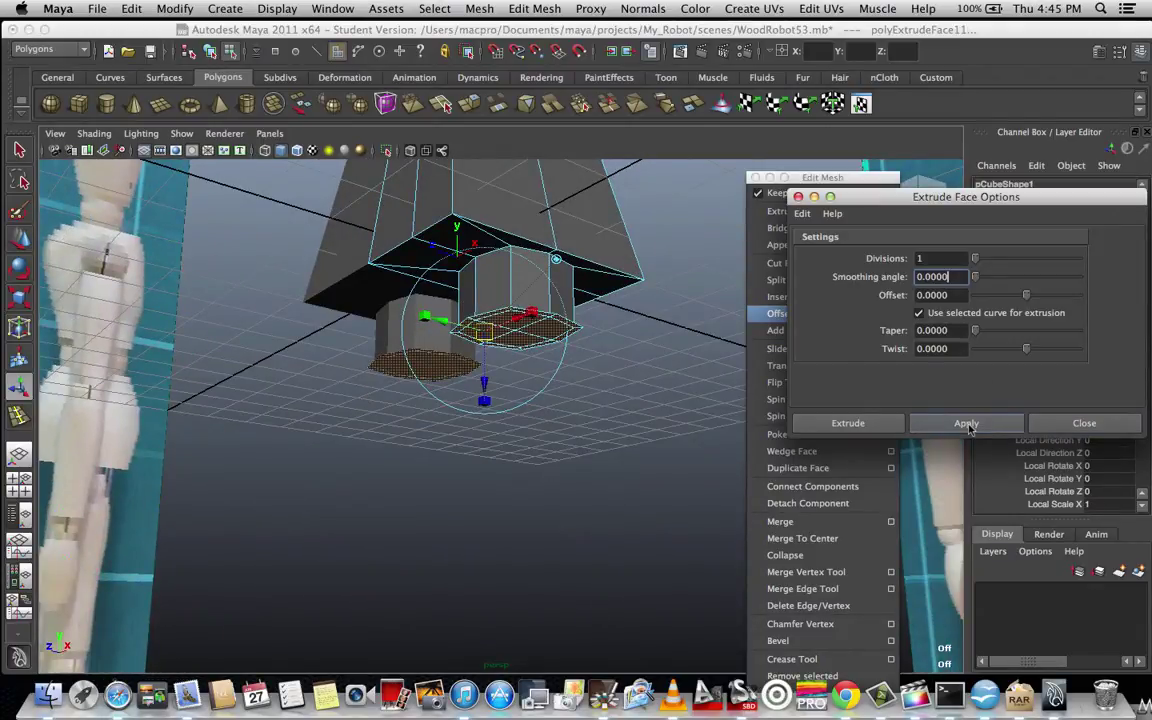
drag(905, 196, 825, 207)
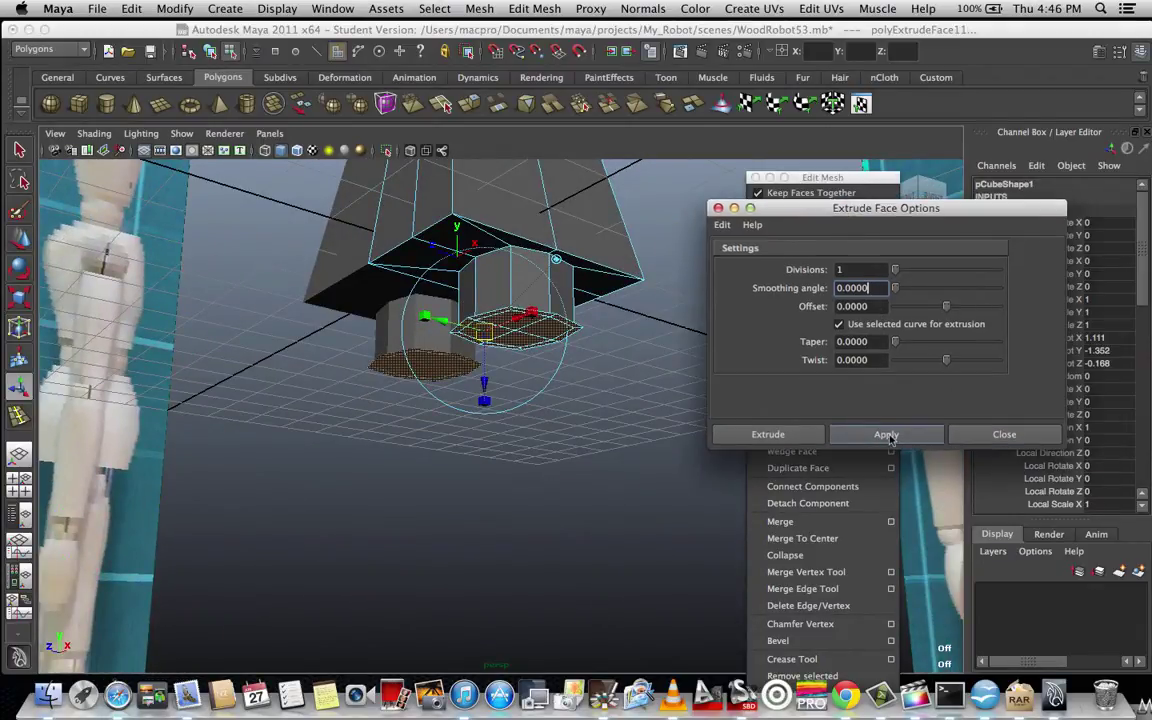
click(886, 435)
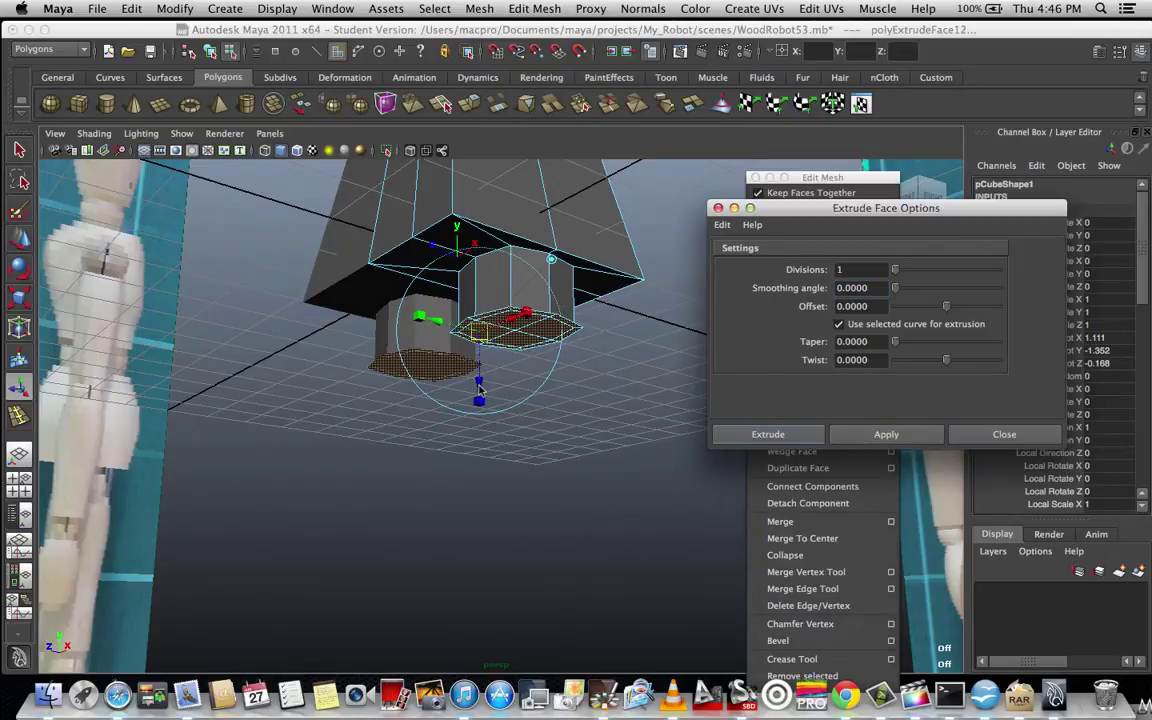
drag(480, 390, 489, 692)
scroll(590, 566, down, 3)
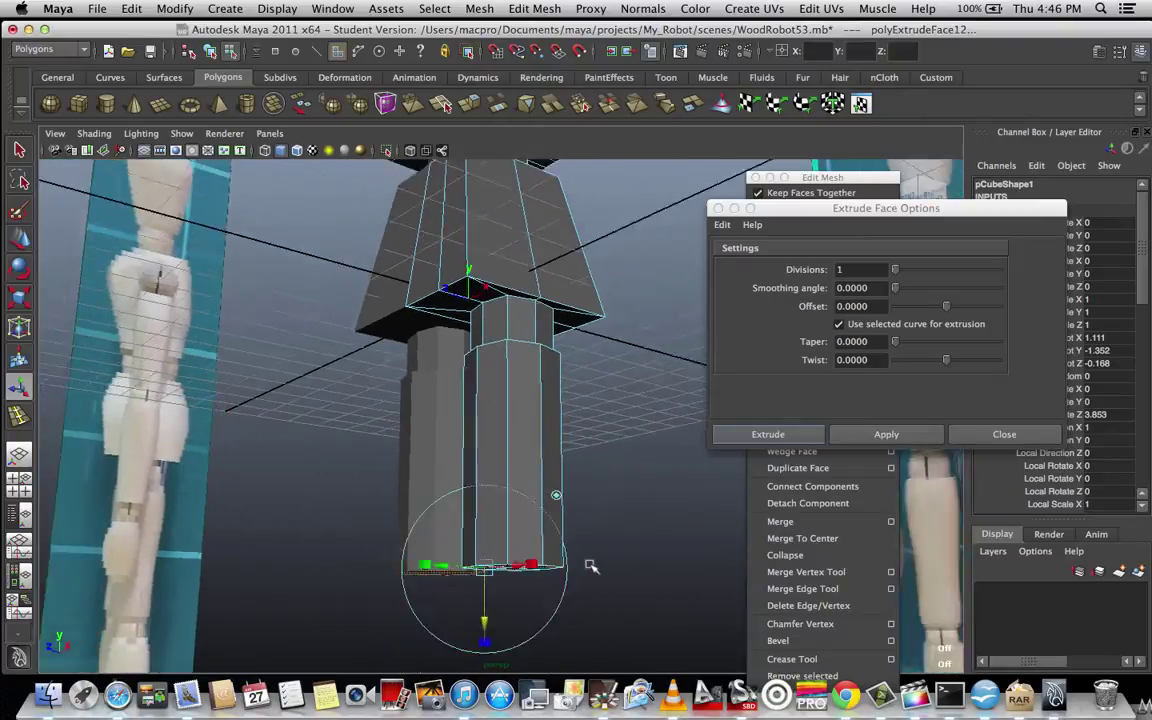
Inspect the stepped ledge where the extruded thigh meets the narrower hip stub.
alt+drag(591, 566, 648, 470)
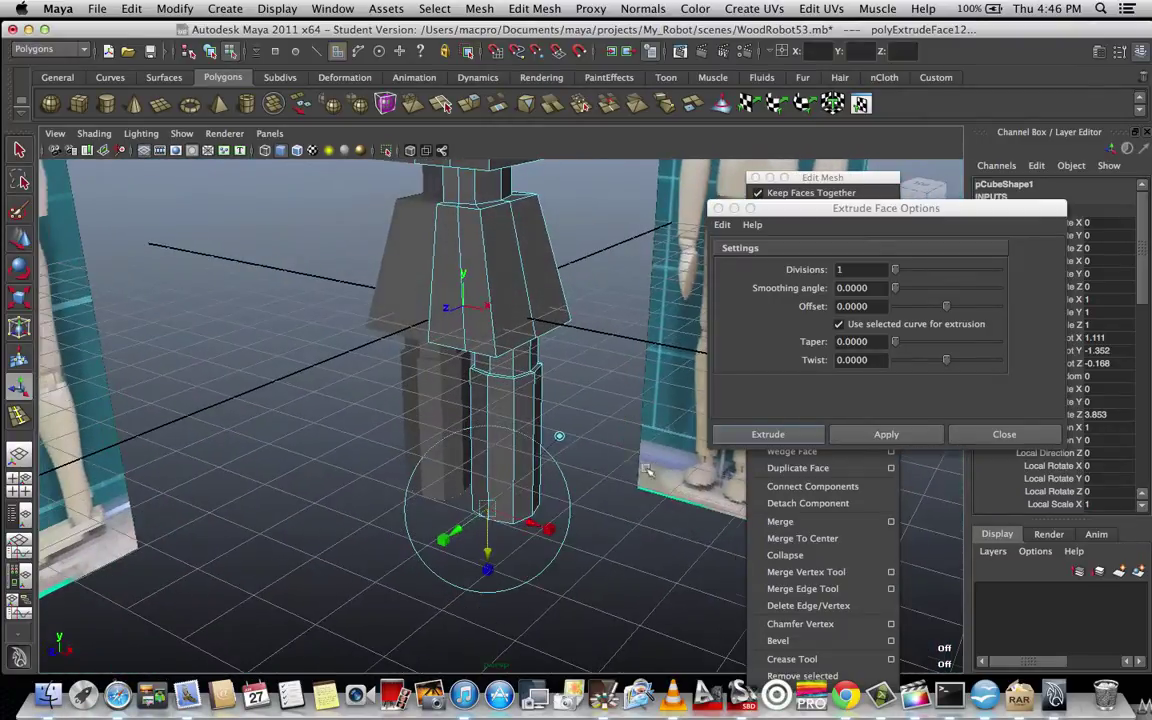
scroll(553, 455, up, 6)
alt+middle_drag(640, 368, 585, 405)
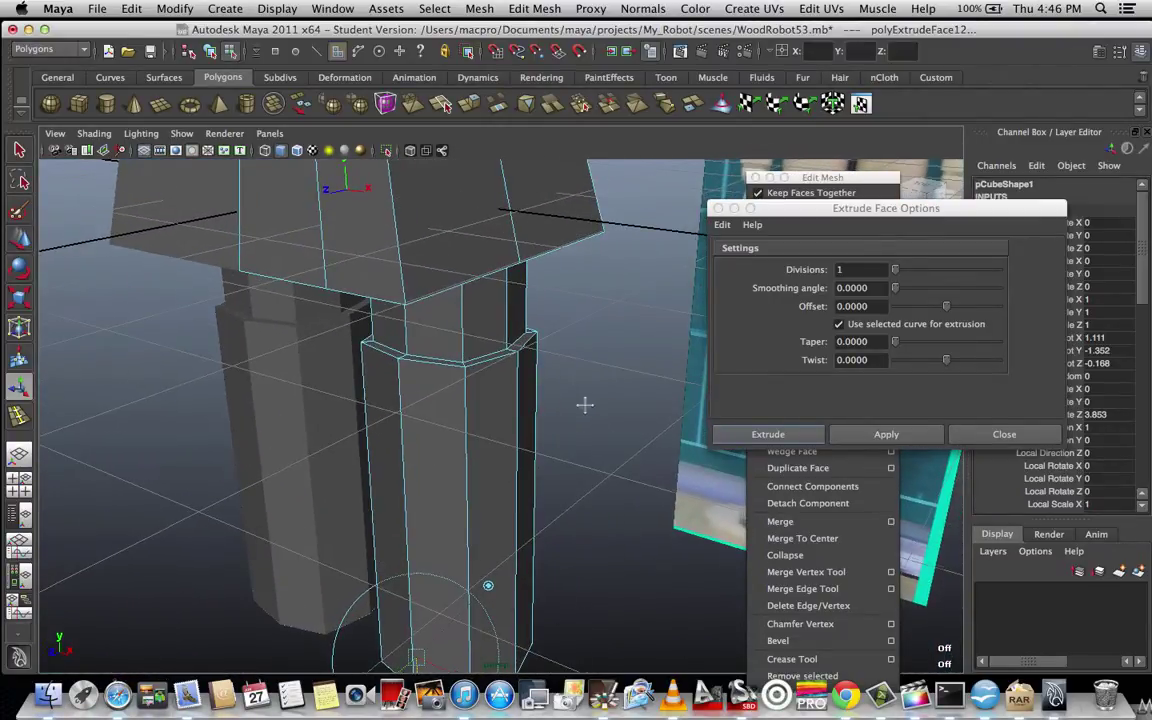
alt+drag(585, 404, 520, 340)
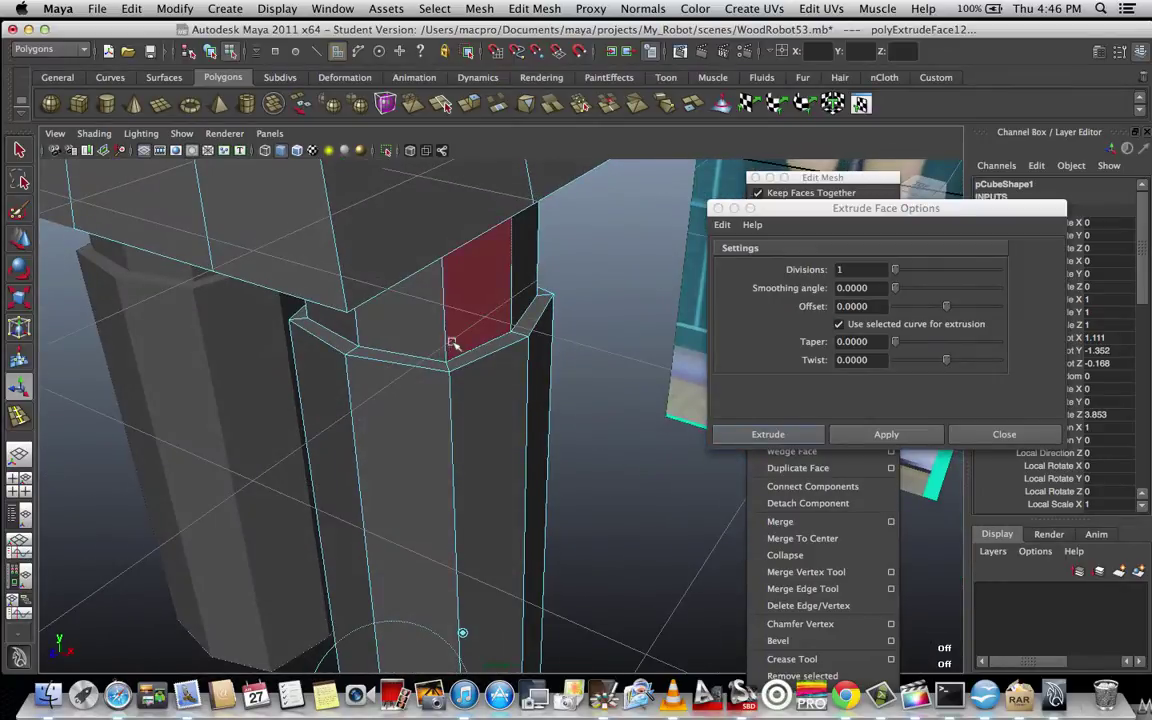
Check the ledge faces at the top of the thigh, and switch to the front view framed on the thighs.
click(530, 318)
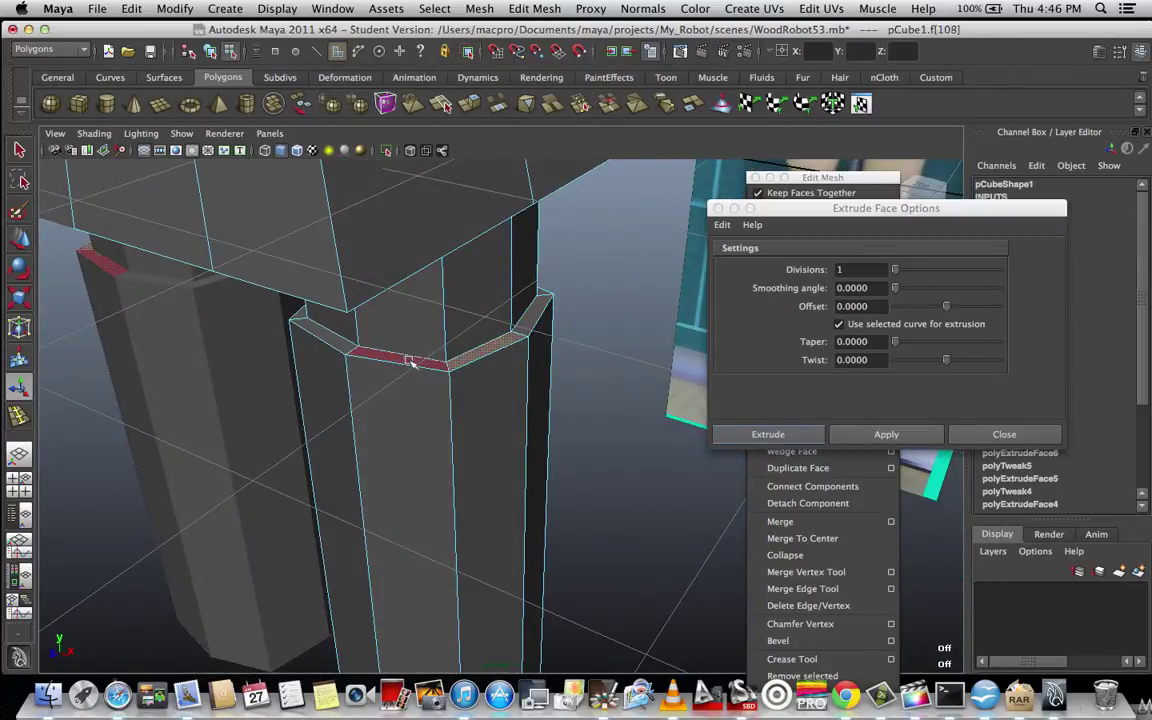
click(305, 328)
alt+drag(583, 384, 561, 399)
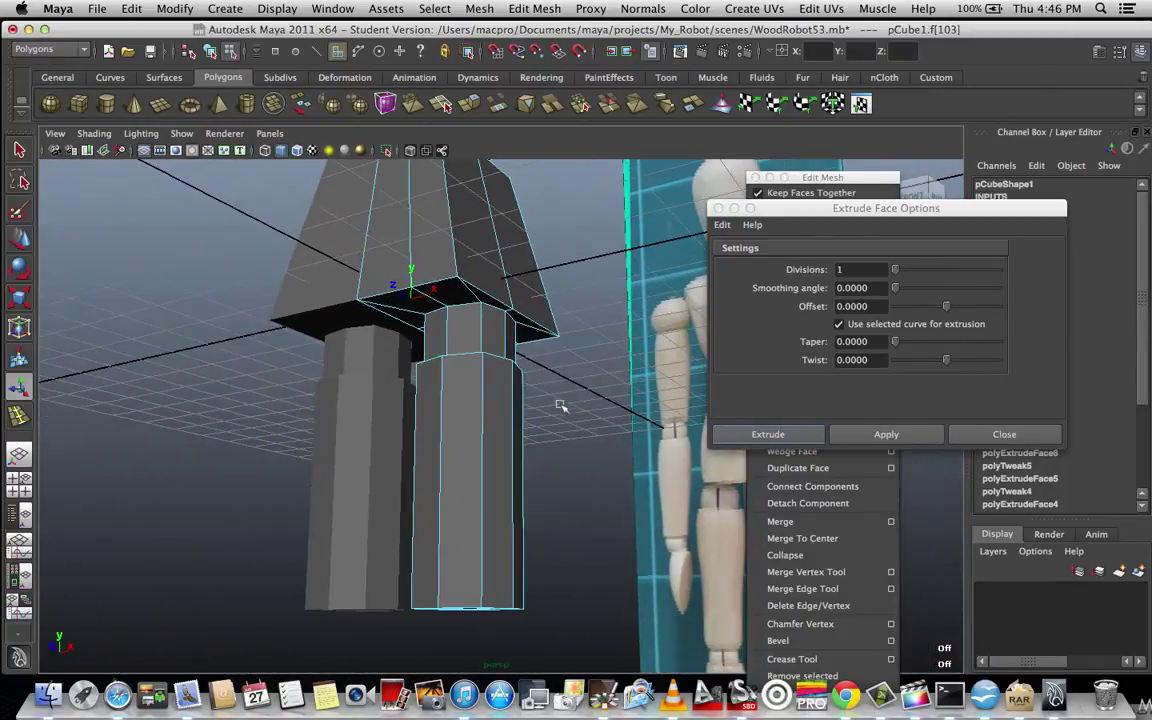
key(space)
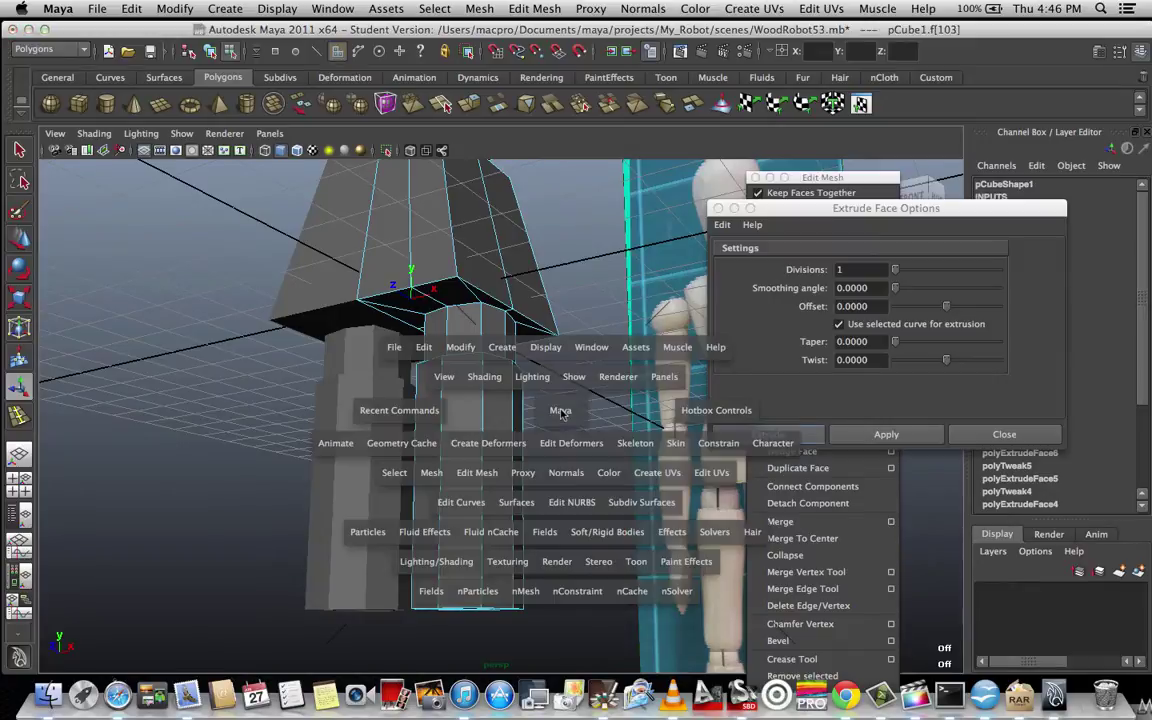
drag(558, 417, 569, 455)
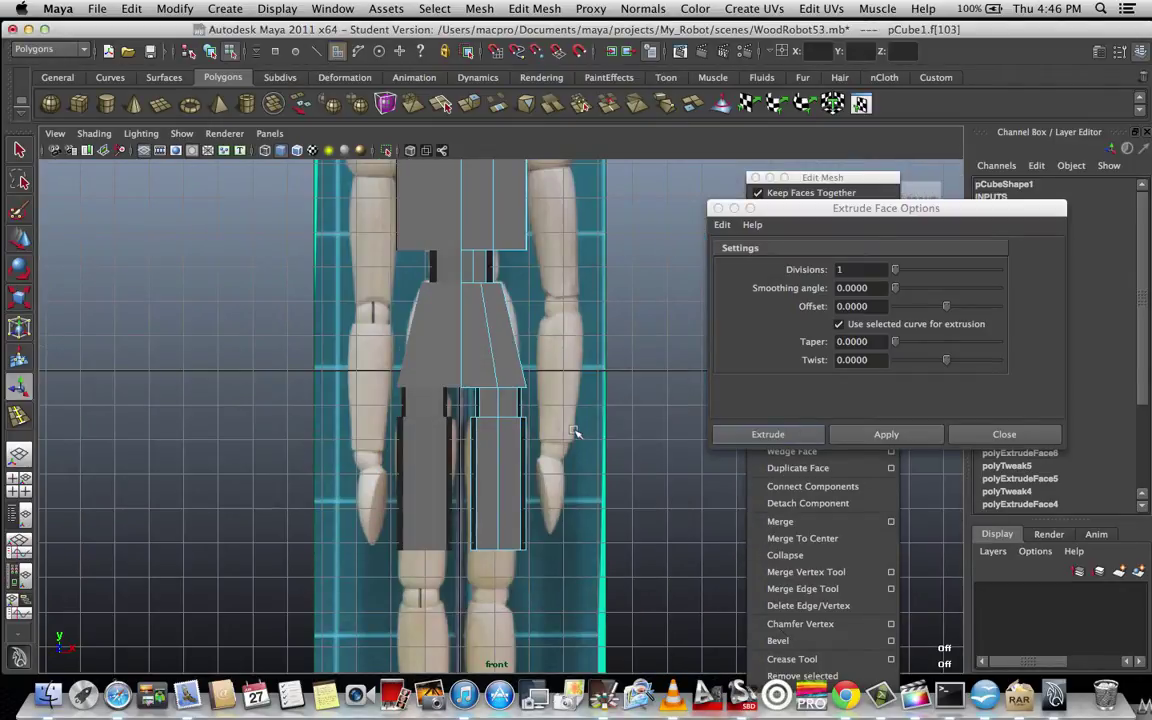
scroll(575, 433, up, 4)
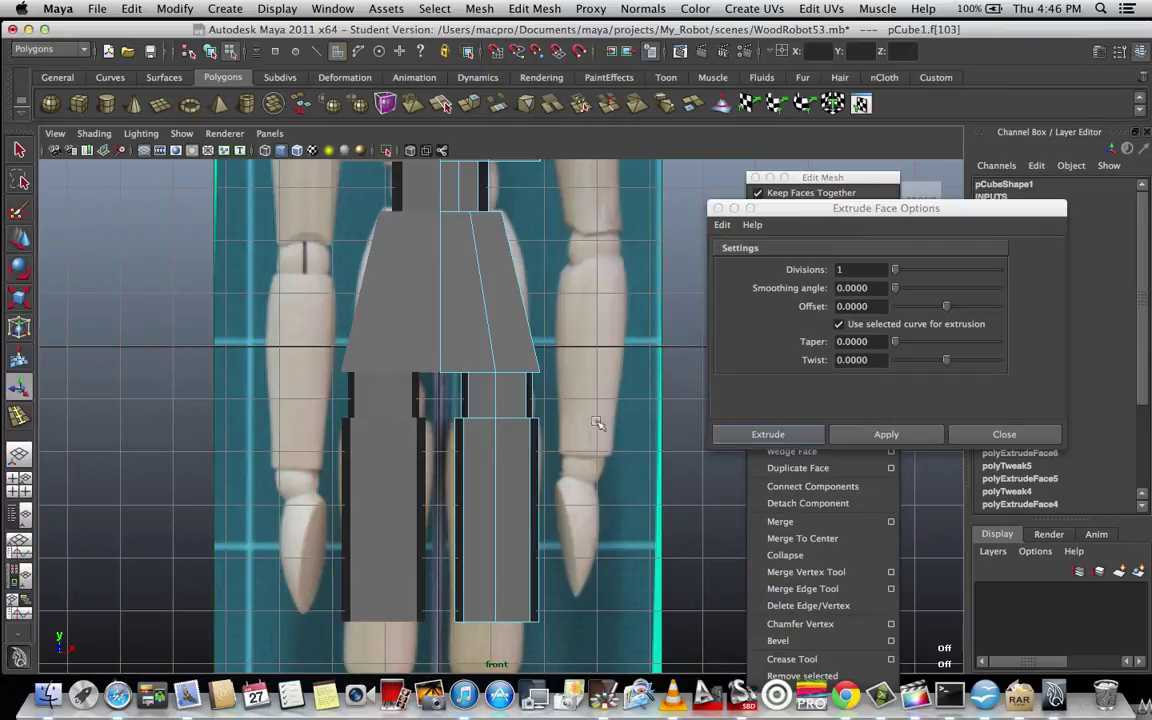
alt+middle_drag(596, 422, 602, 337)
scroll(602, 337, up, 3)
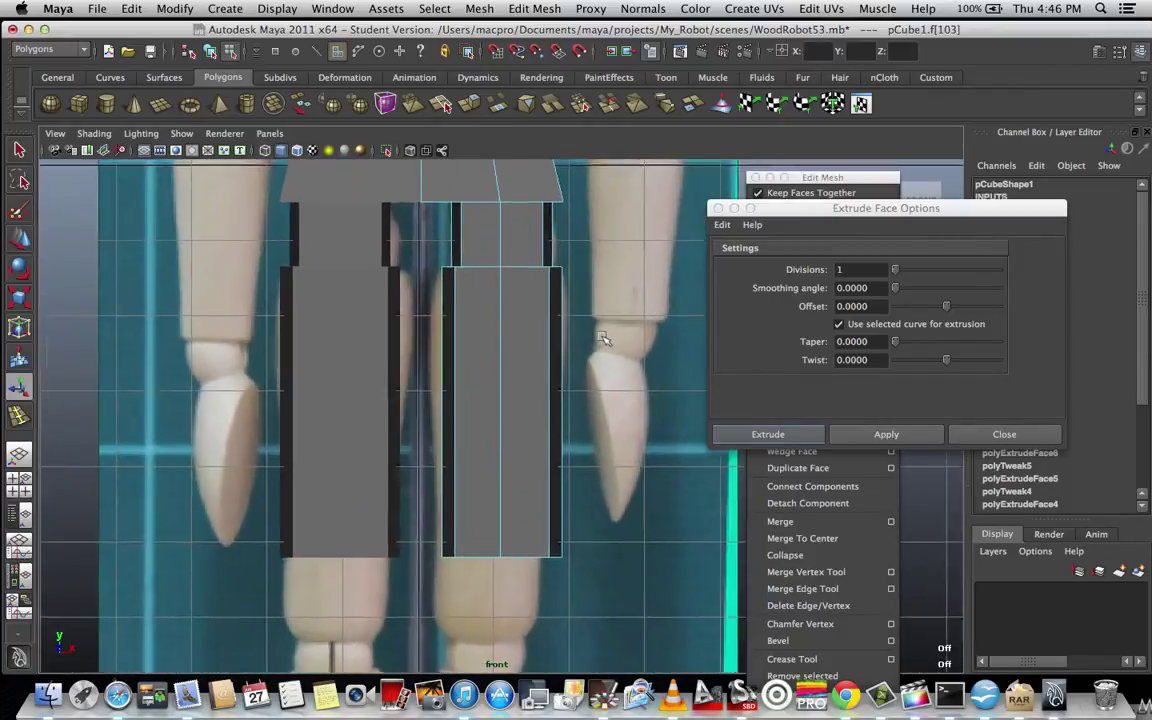
scroll(602, 337, up, 1)
Leave the extrude tool and display the model in wireframe so the reference legs show through.
click(513, 340)
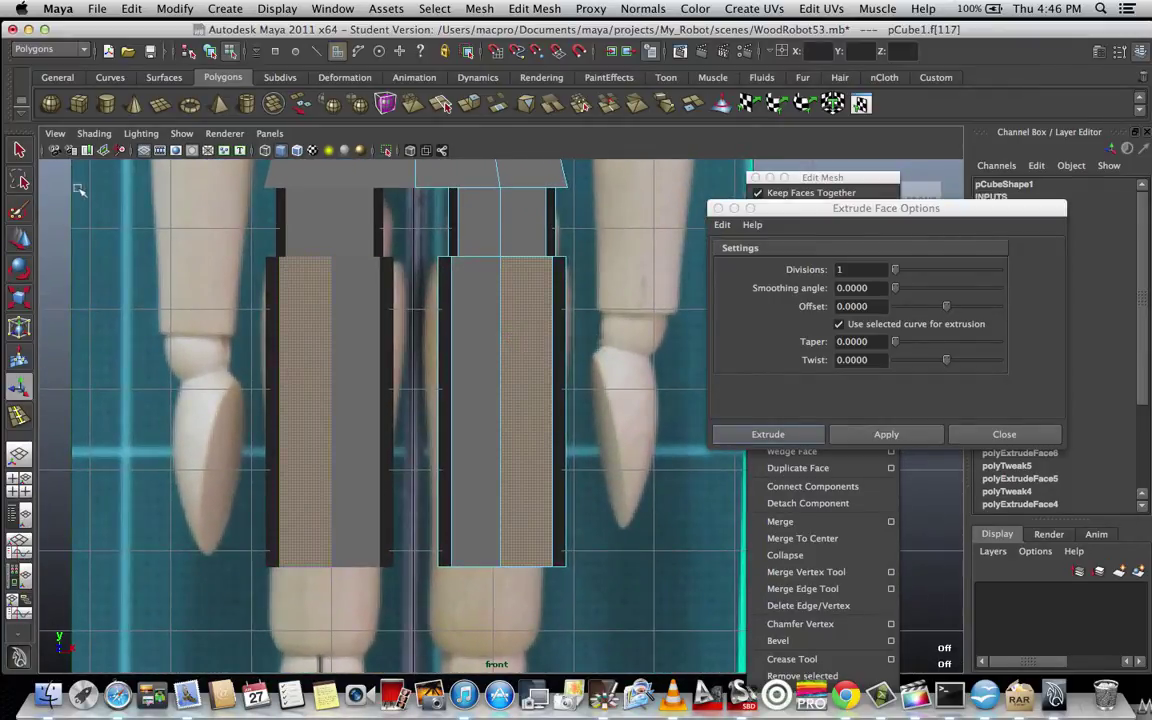
click(19, 149)
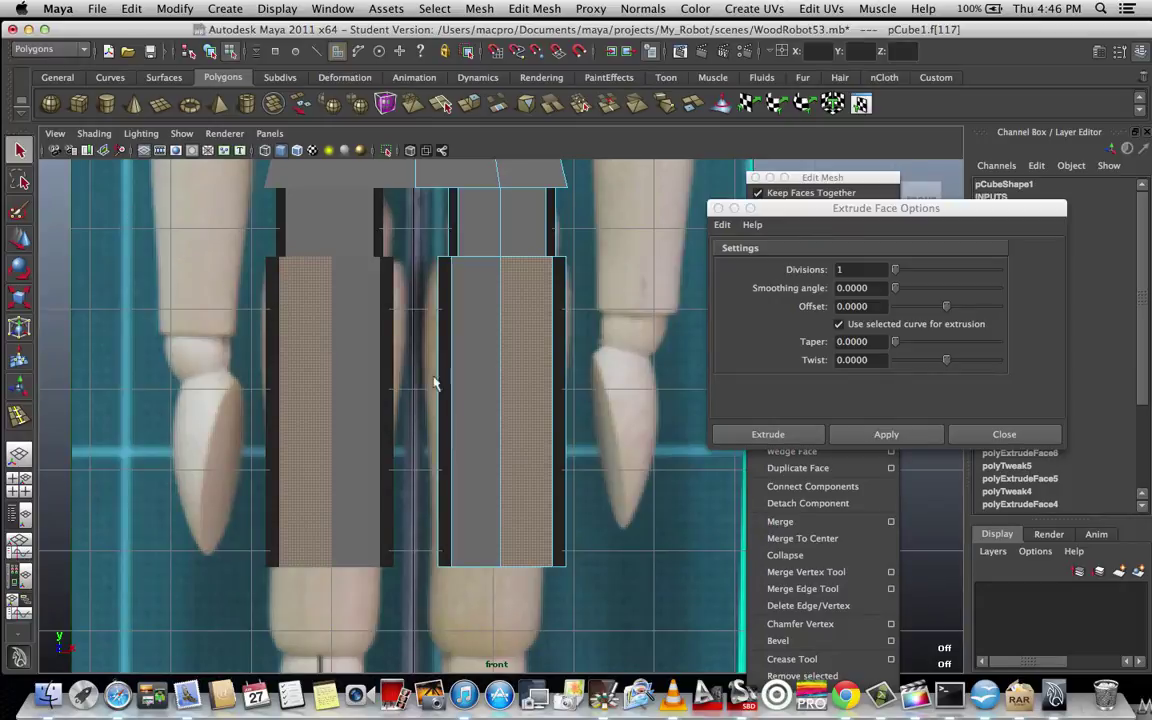
key(4)
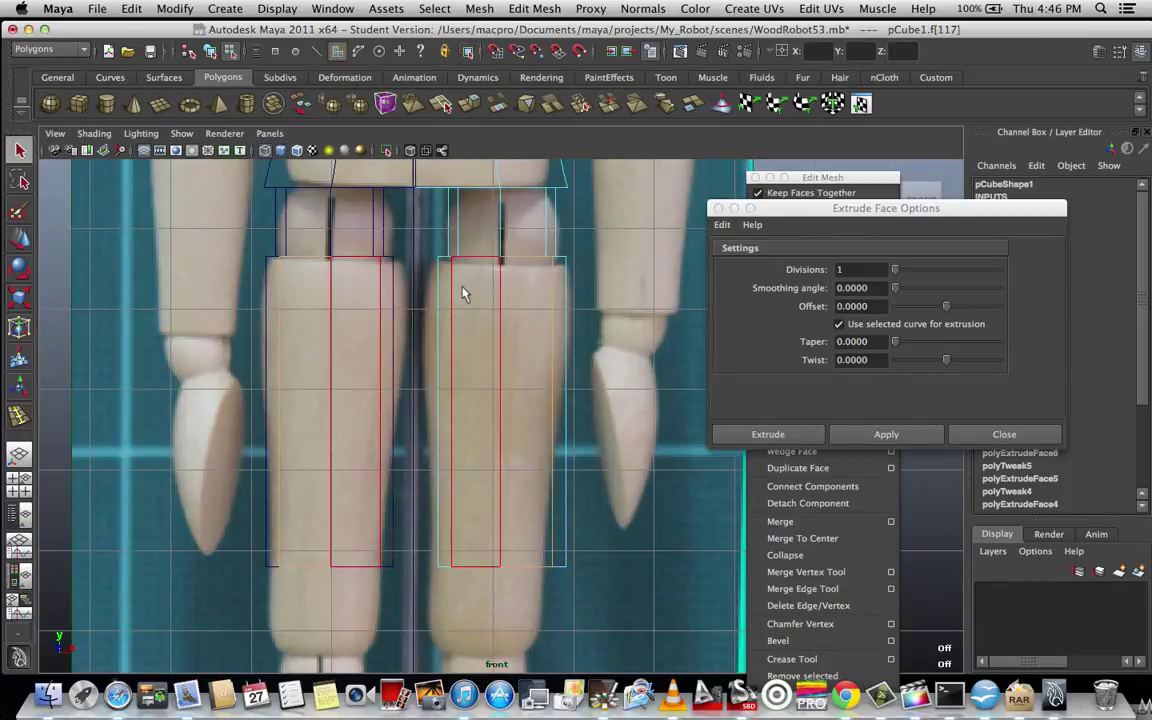
Compare the thigh outlines with the reference mannequin's upper legs in the front view.
scroll(504, 347, down, 5)
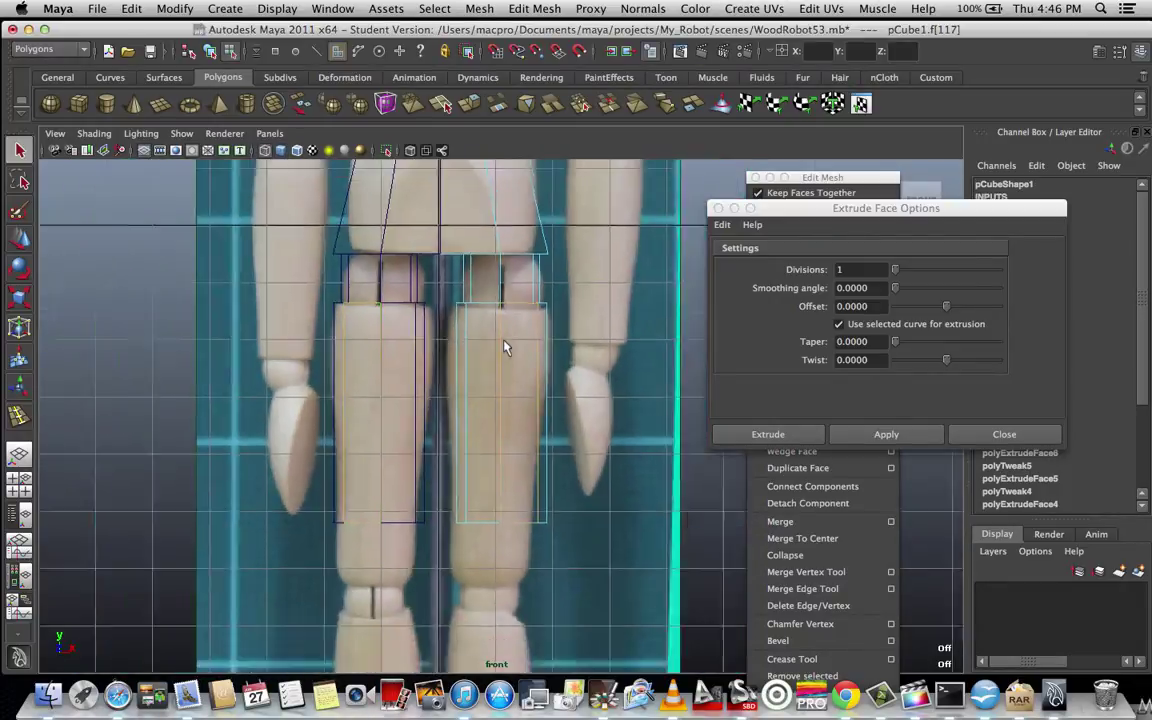
scroll(526, 421, up, 2)
scroll(528, 420, up, 1)
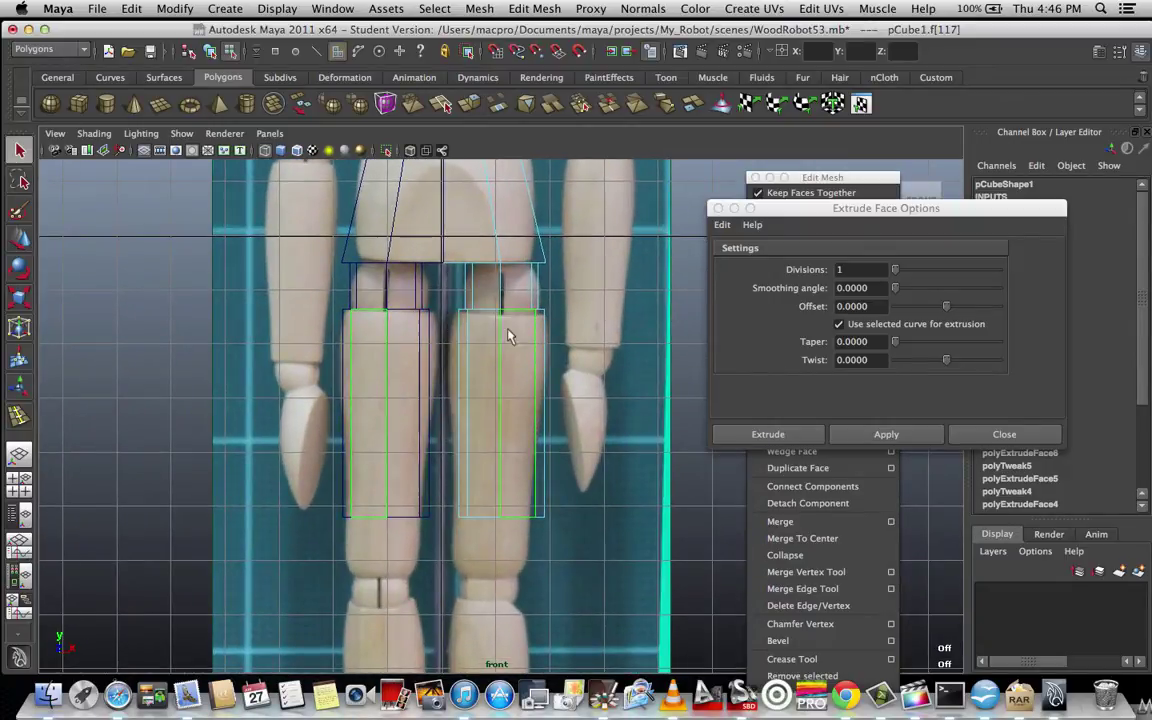
scroll(498, 452, up, 1)
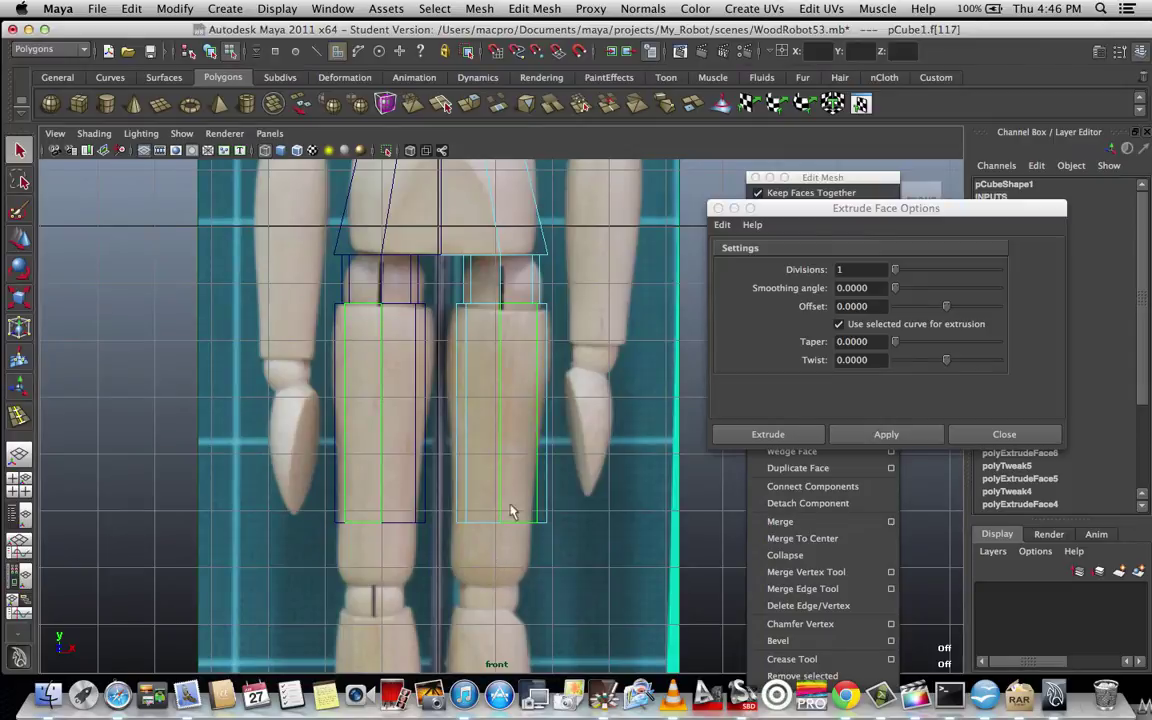
click(509, 468)
scroll(545, 463, down, 1)
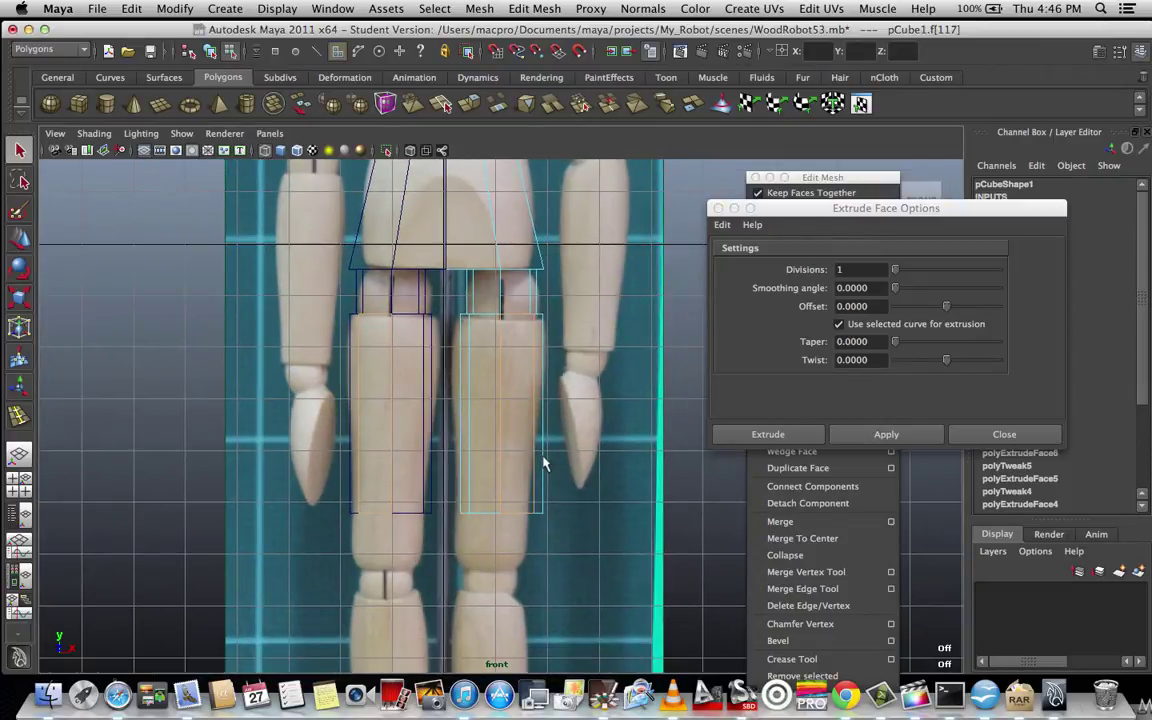
scroll(545, 463, up, 3)
scroll(545, 566, down, 3)
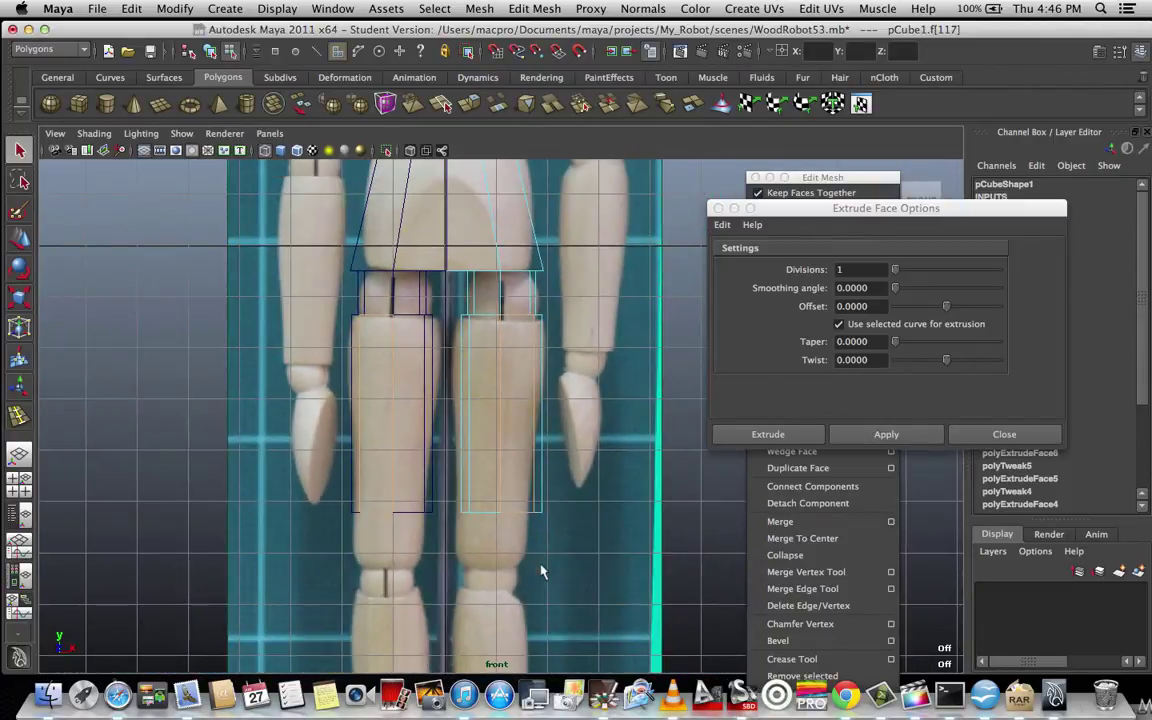
click(461, 401)
scroll(495, 575, up, 1)
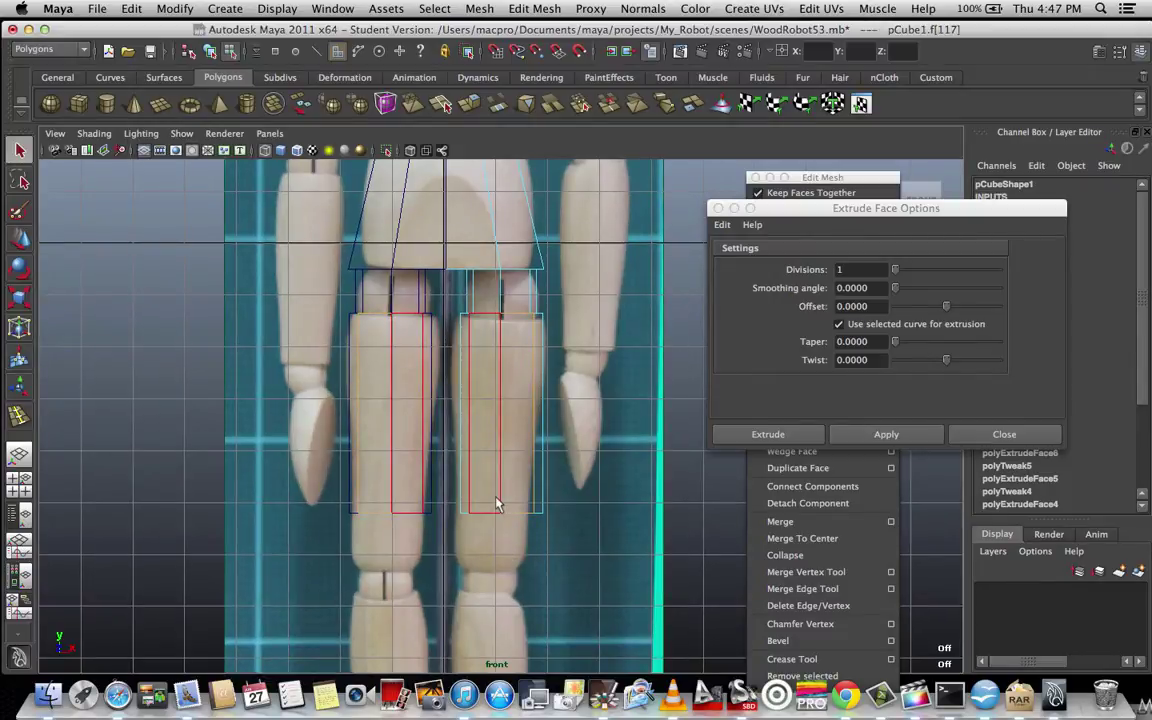
Select the vertices along the thigh's lower edge in vertex mode and move them down to the reference knee.
right_drag(520, 400, 450, 400)
drag(600, 494, 442, 531)
scroll(543, 525, up, 1)
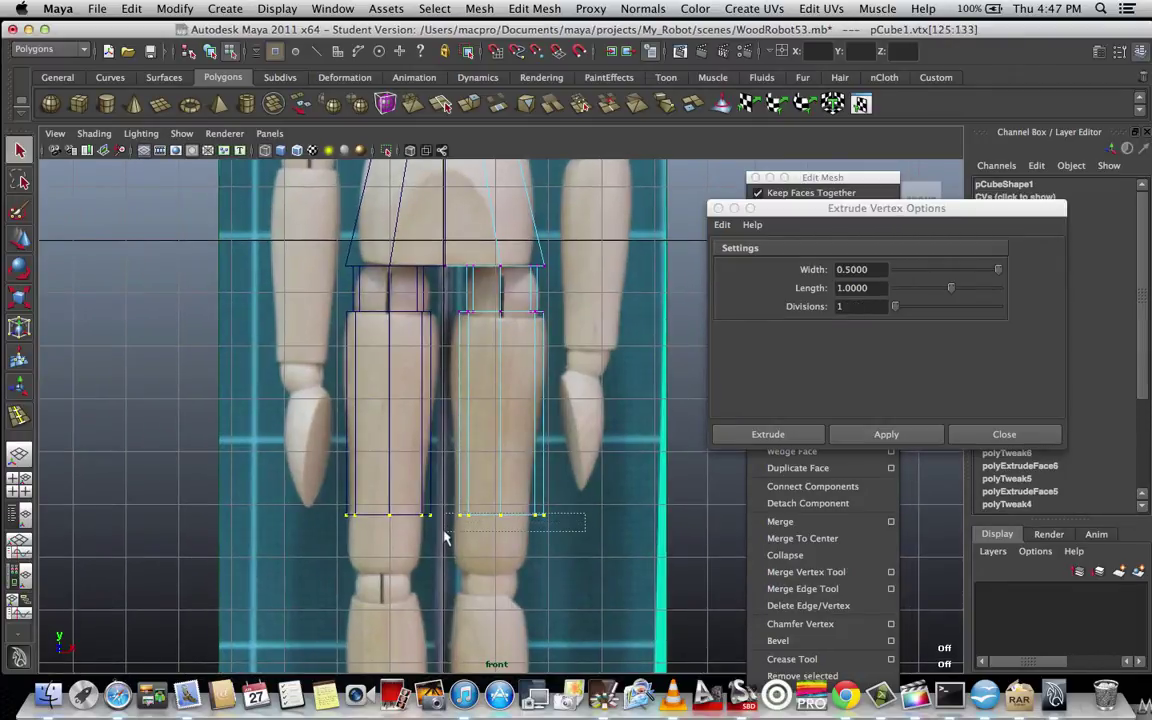
drag(568, 509, 445, 547)
key(w)
scroll(500, 500, up, 2)
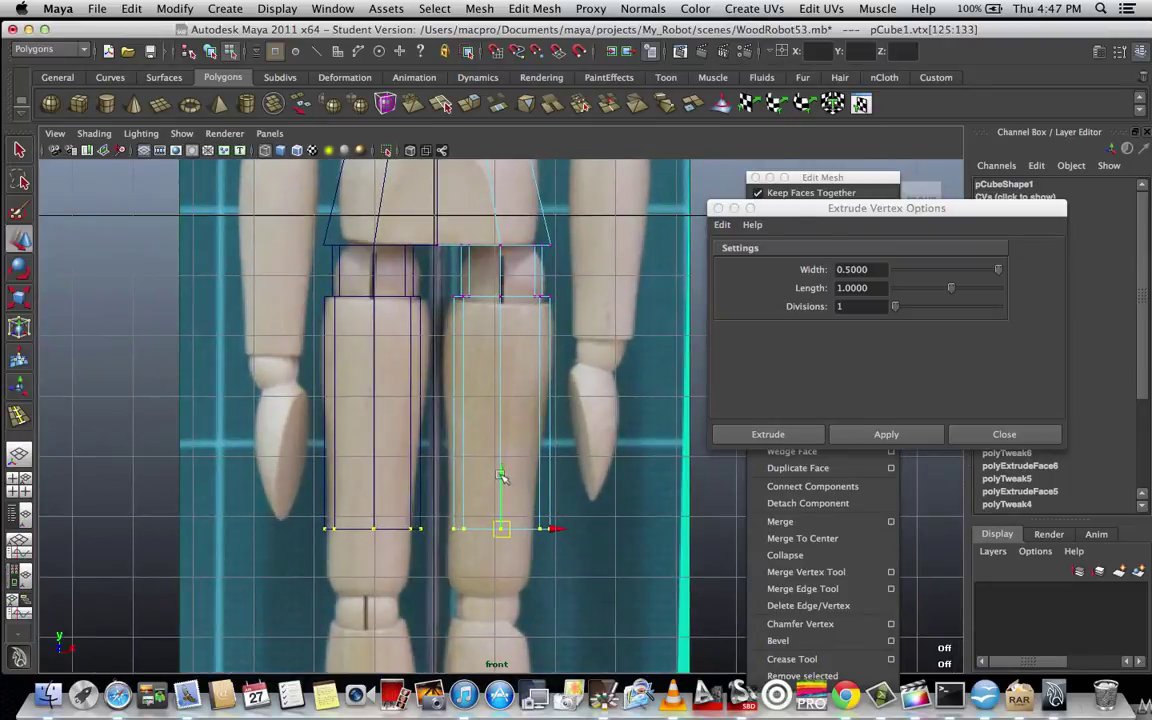
drag(501, 476, 498, 541)
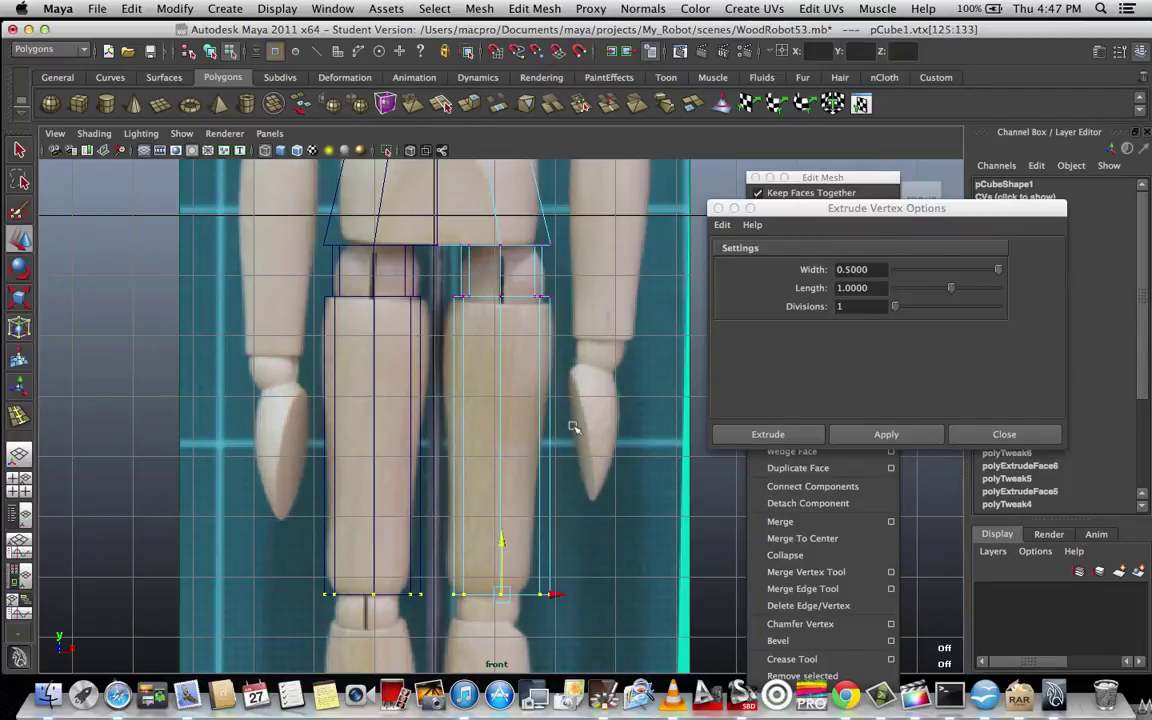
Scale the thigh's lower-edge vertices inward uniformly so the leg tapers toward the knee like the reference.
scroll(573, 427, up, 1)
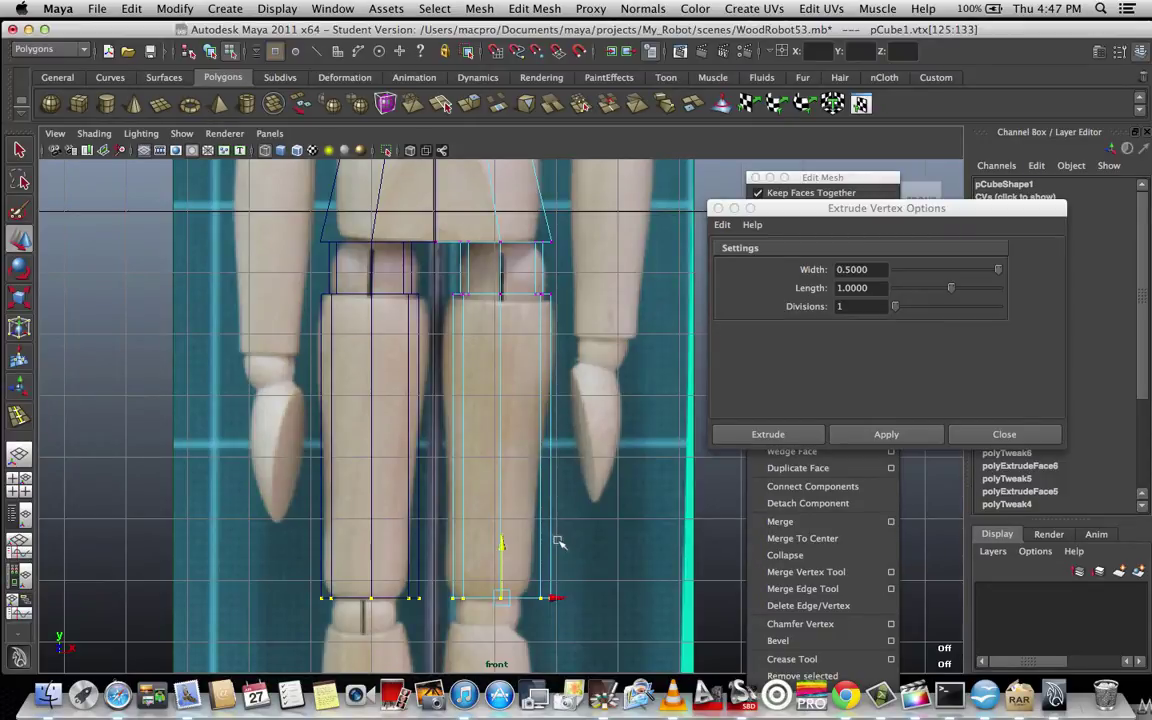
scroll(591, 537, down, 3)
key(r)
scroll(545, 565, up, 2)
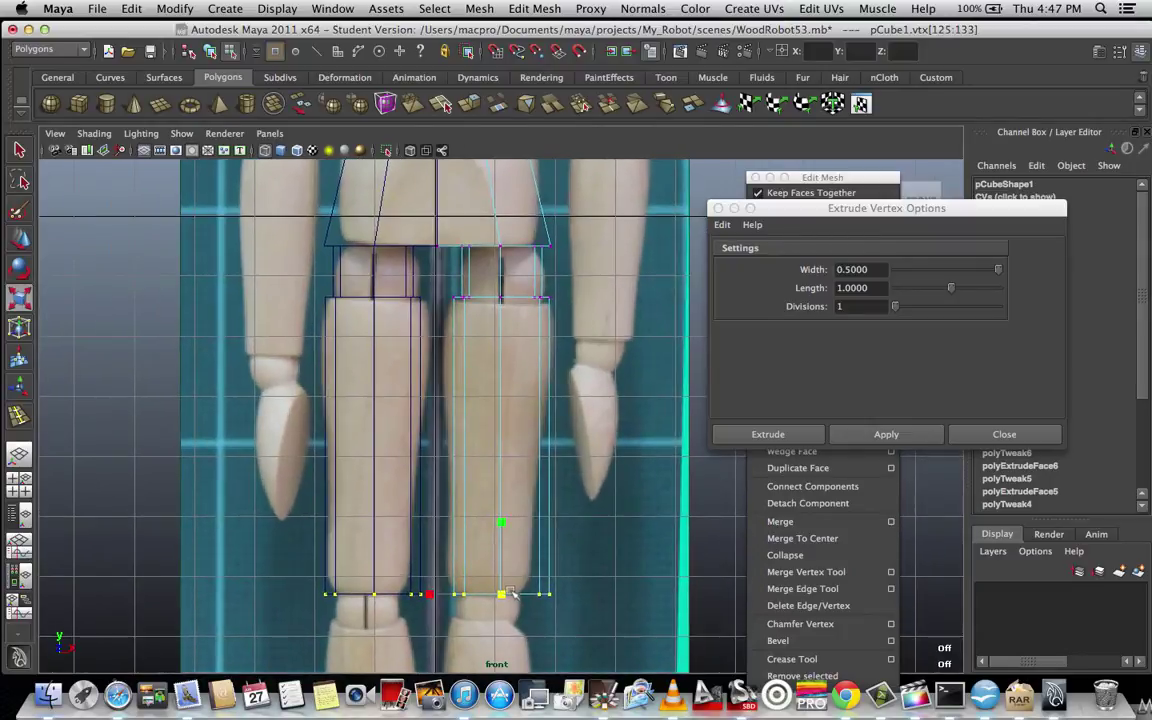
click(503, 595)
drag(505, 596, 492, 603)
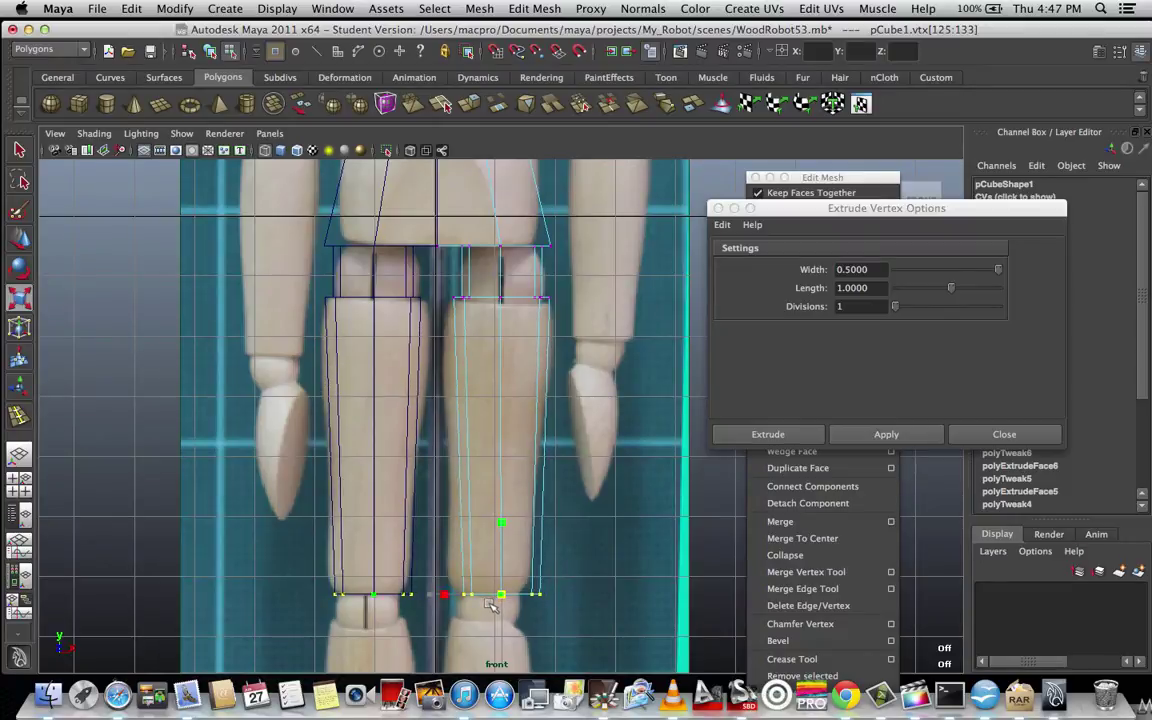
drag(489, 603, 486, 605)
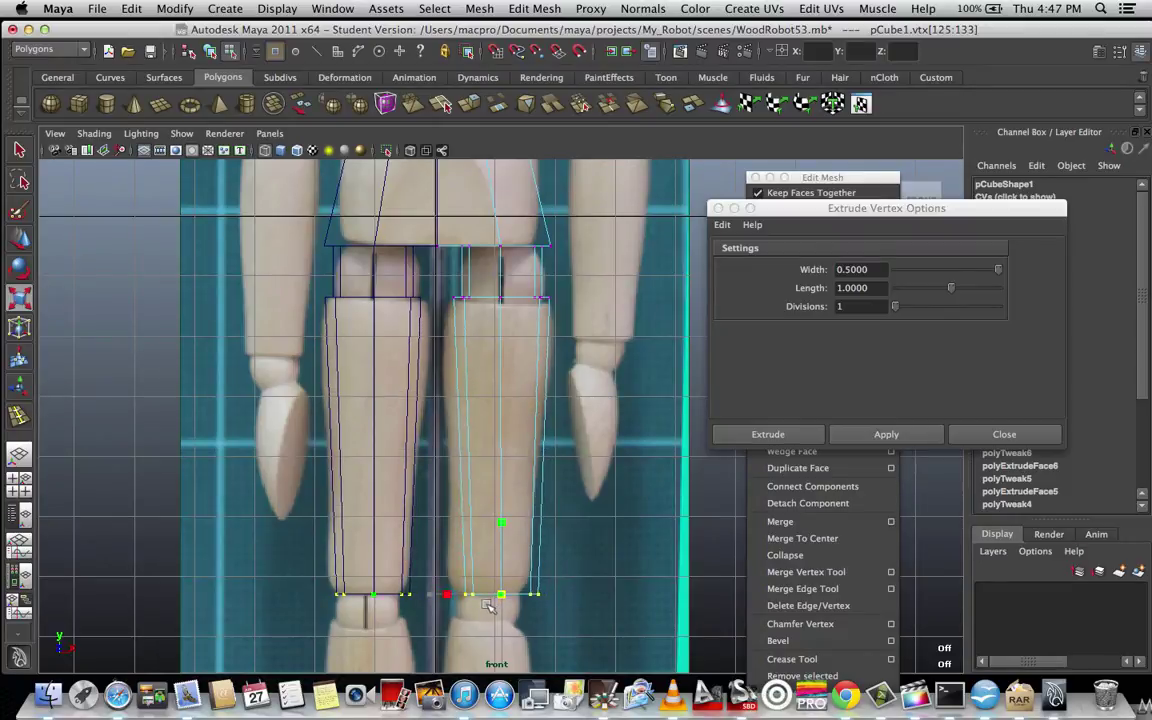
Examine the tapered thighs against the whole reference figure and its lower legs.
scroll(489, 605, down, 5)
scroll(509, 597, up, 2)
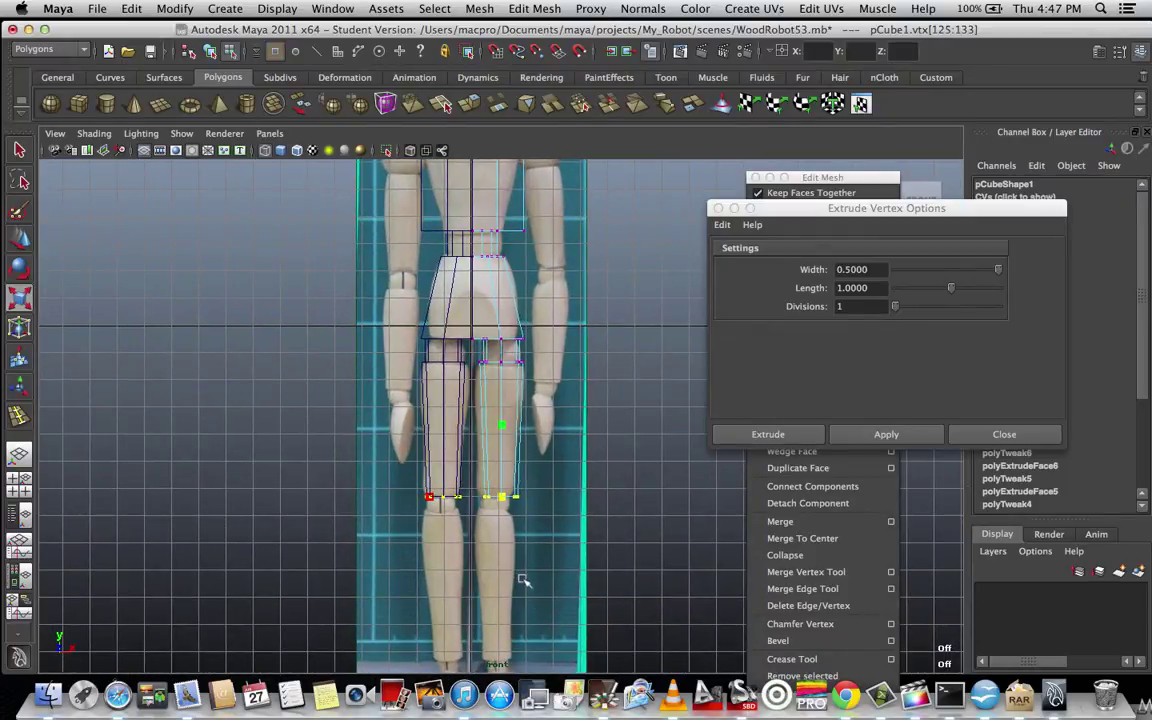
scroll(521, 580, down, 2)
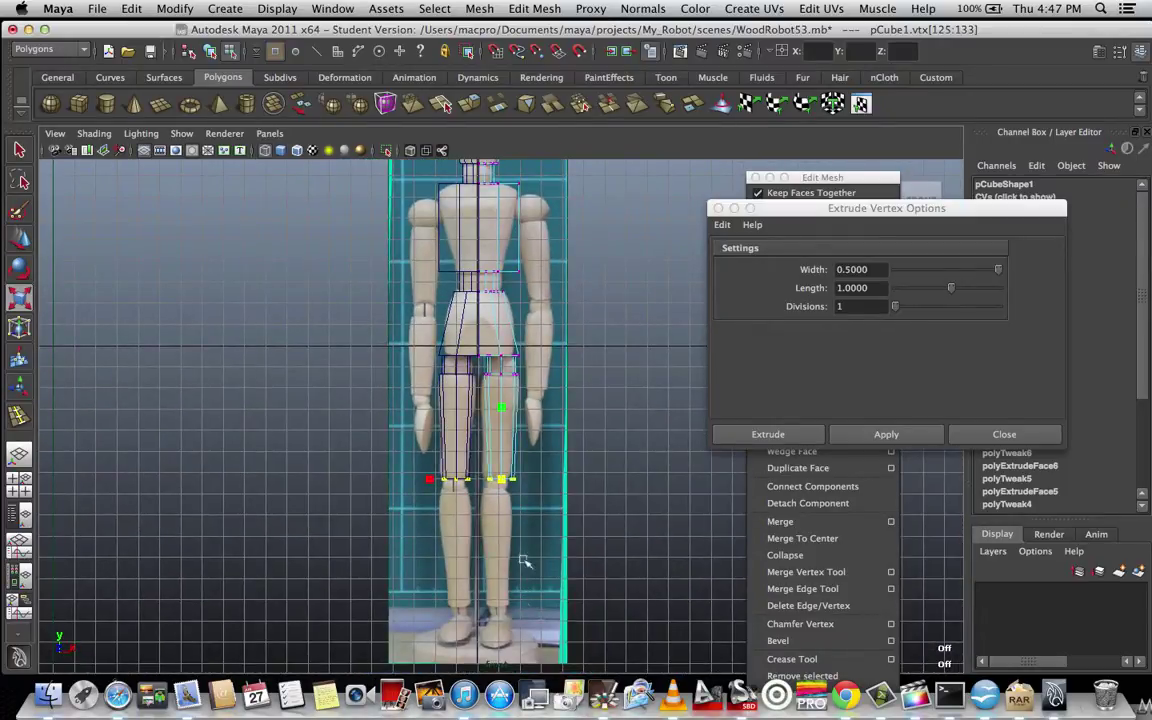
scroll(520, 562, up, 2)
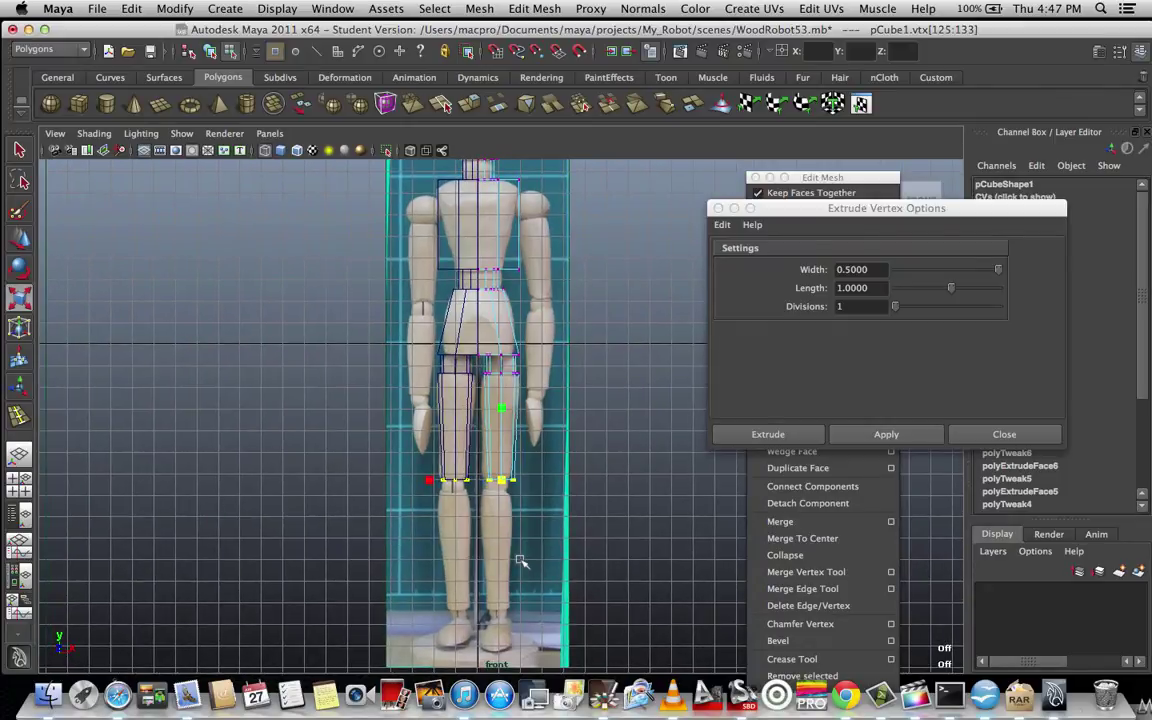
scroll(527, 501, up, 1)
scroll(540, 512, up, 1)
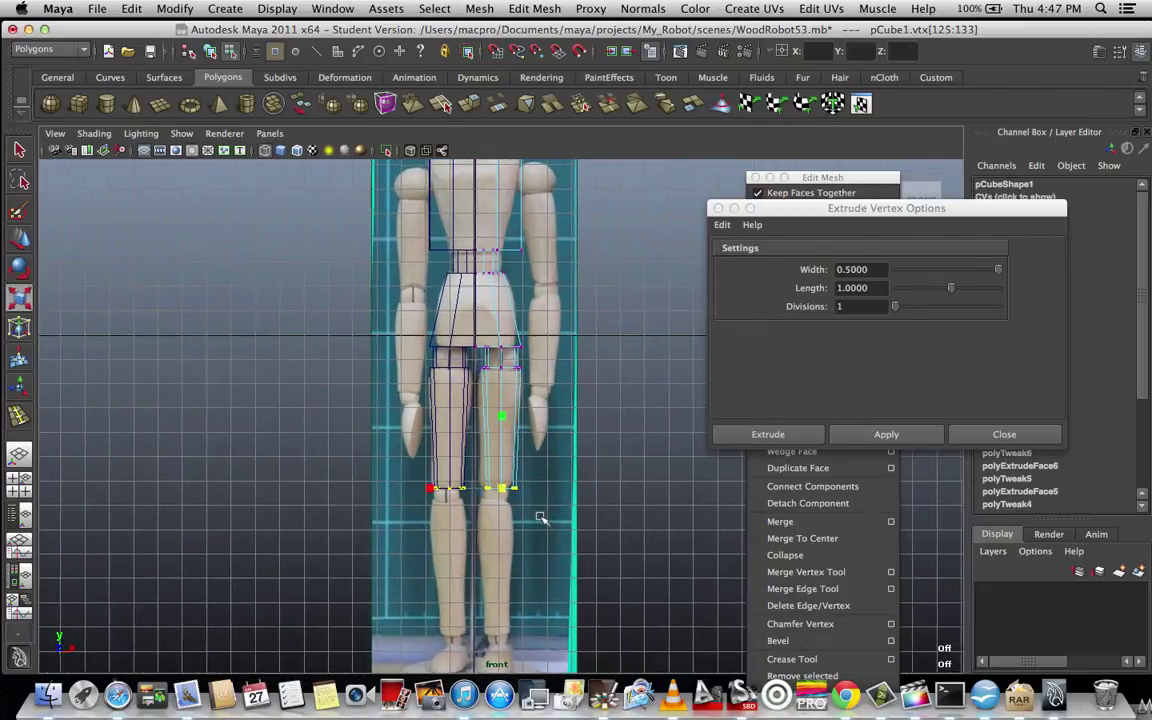
scroll(542, 516, up, 5)
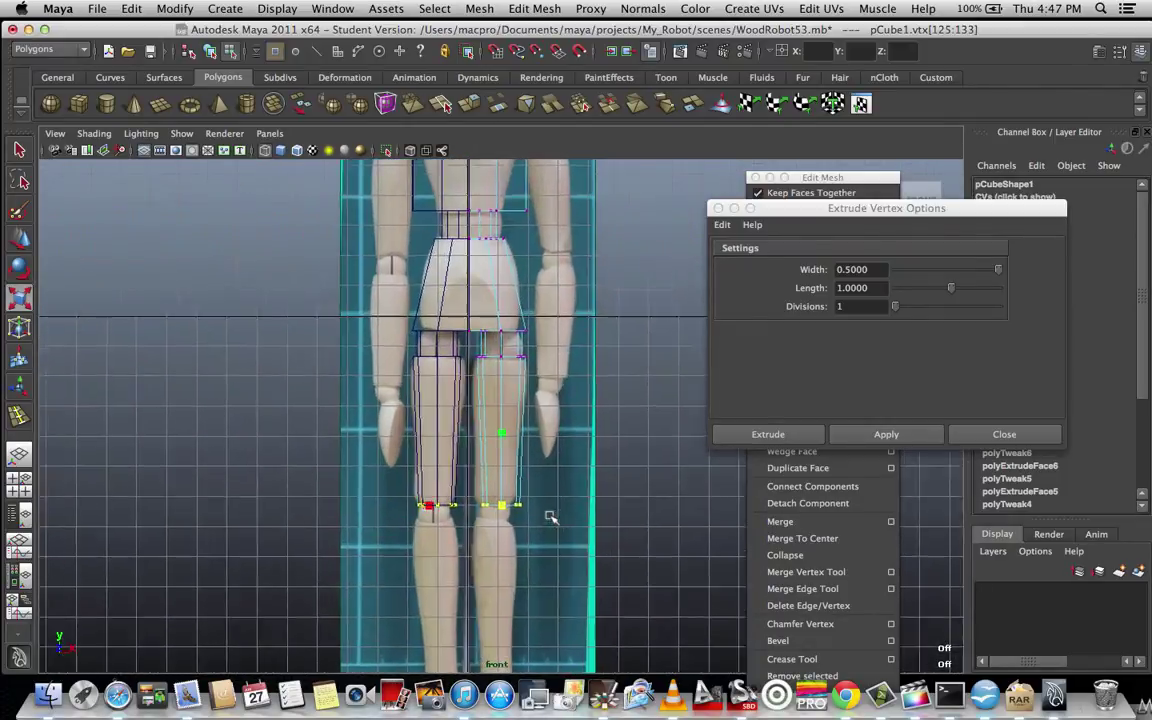
scroll(549, 516, up, 5)
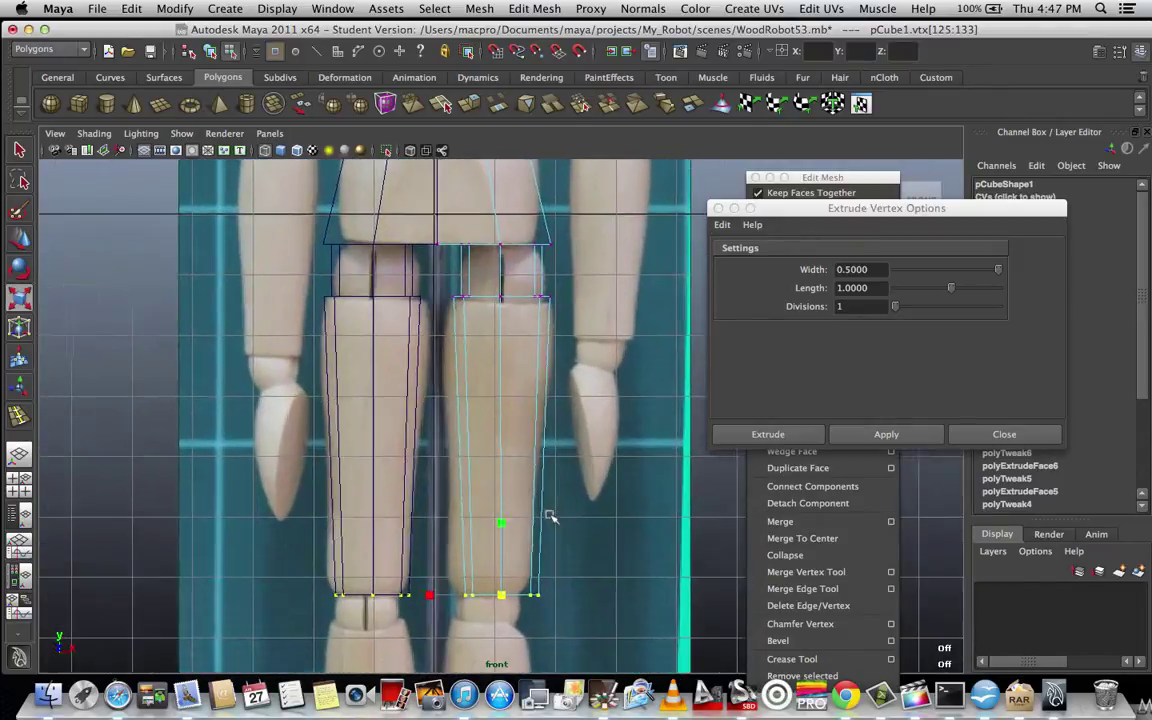
scroll(553, 514, up, 1)
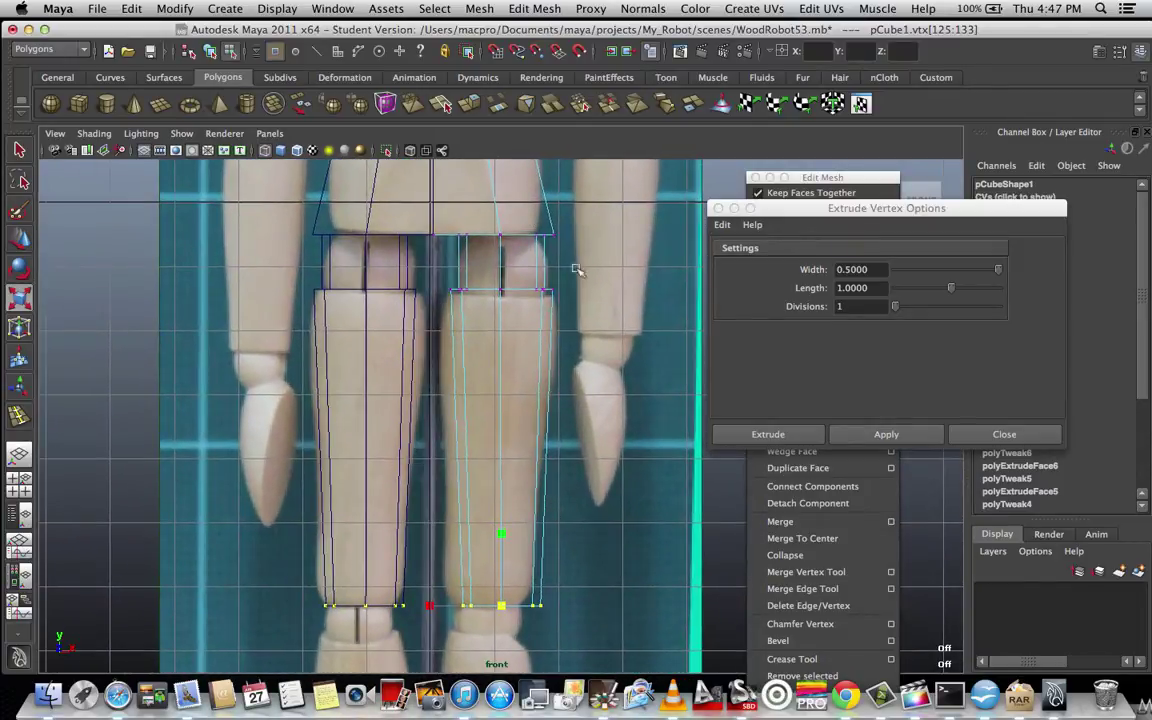
Select the vertices along the thigh's upper edge and move them slightly down to the reference hip joint line.
drag(589, 275, 443, 316)
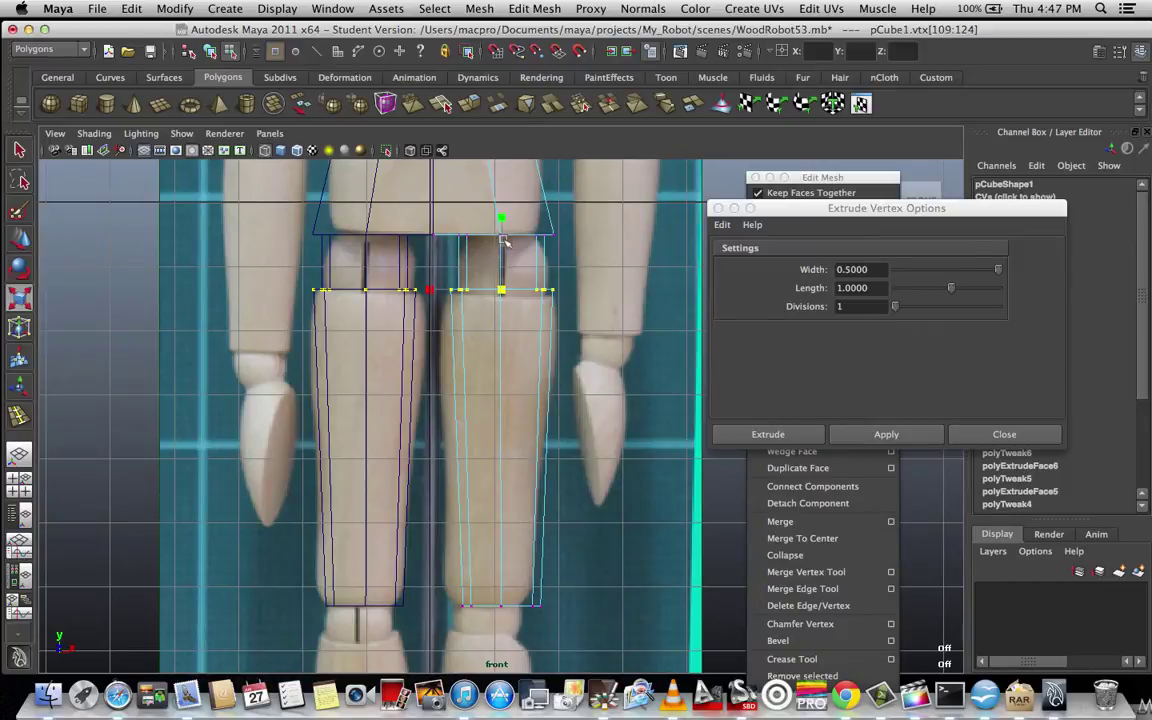
key(w)
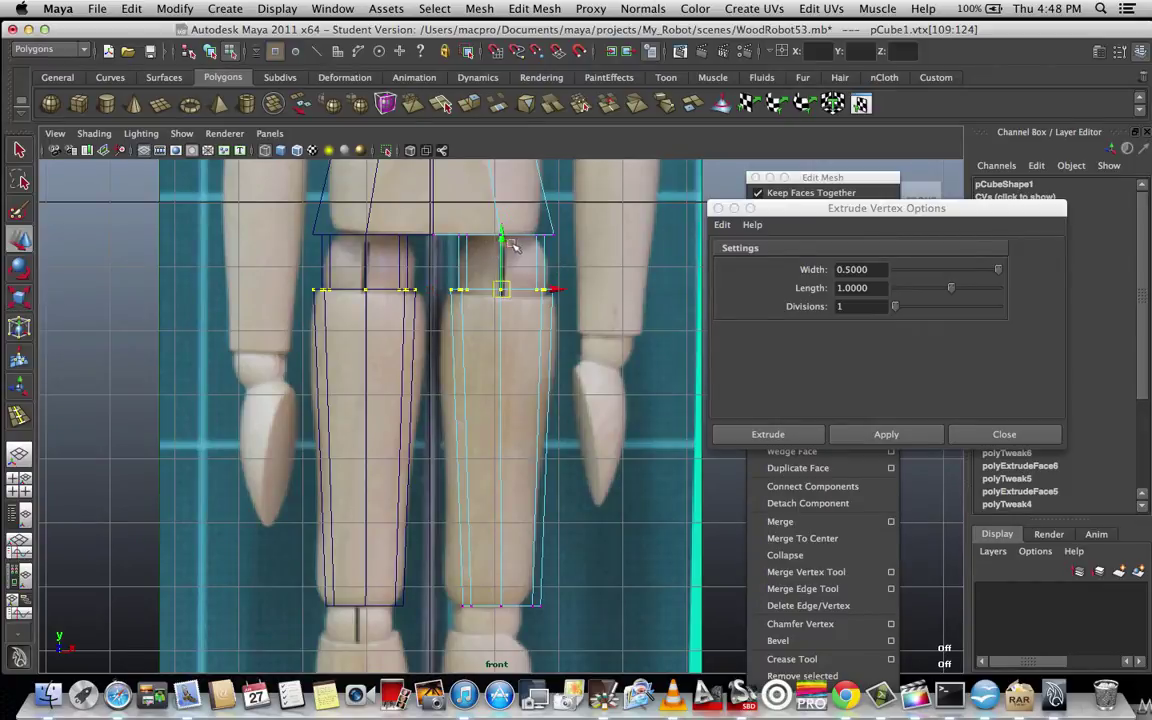
drag(502, 239, 504, 252)
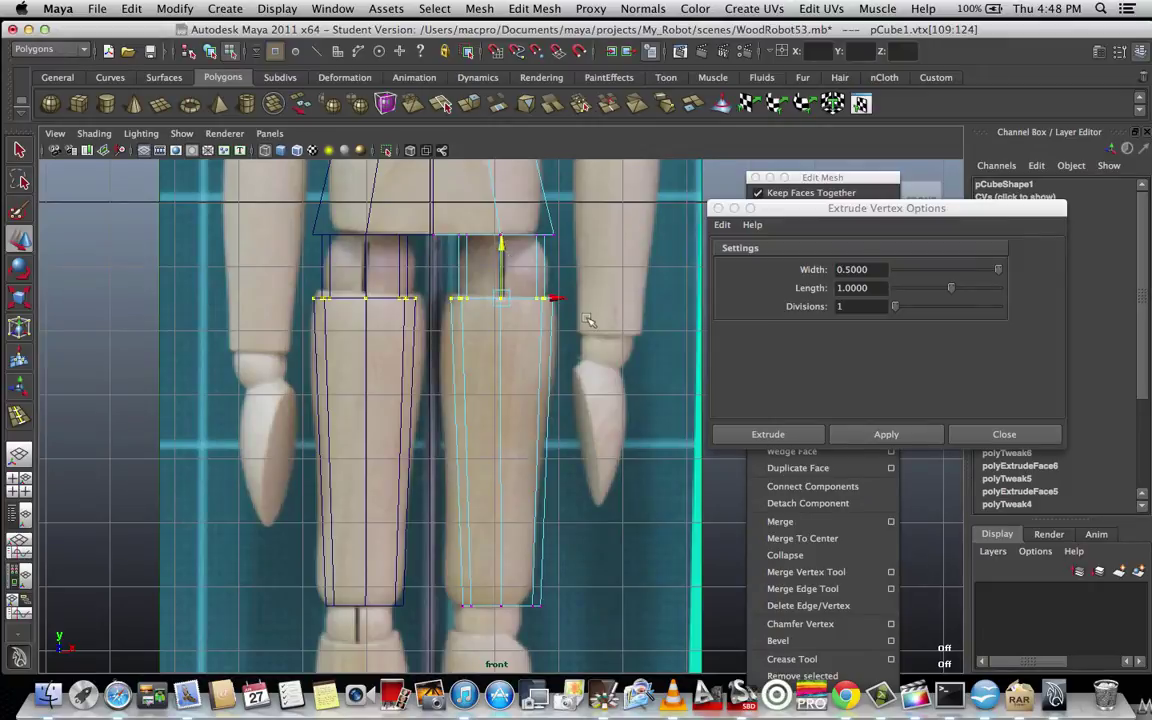
Hide the viewport grid and check the thighs in shaded display before returning to wireframe.
click(145, 152)
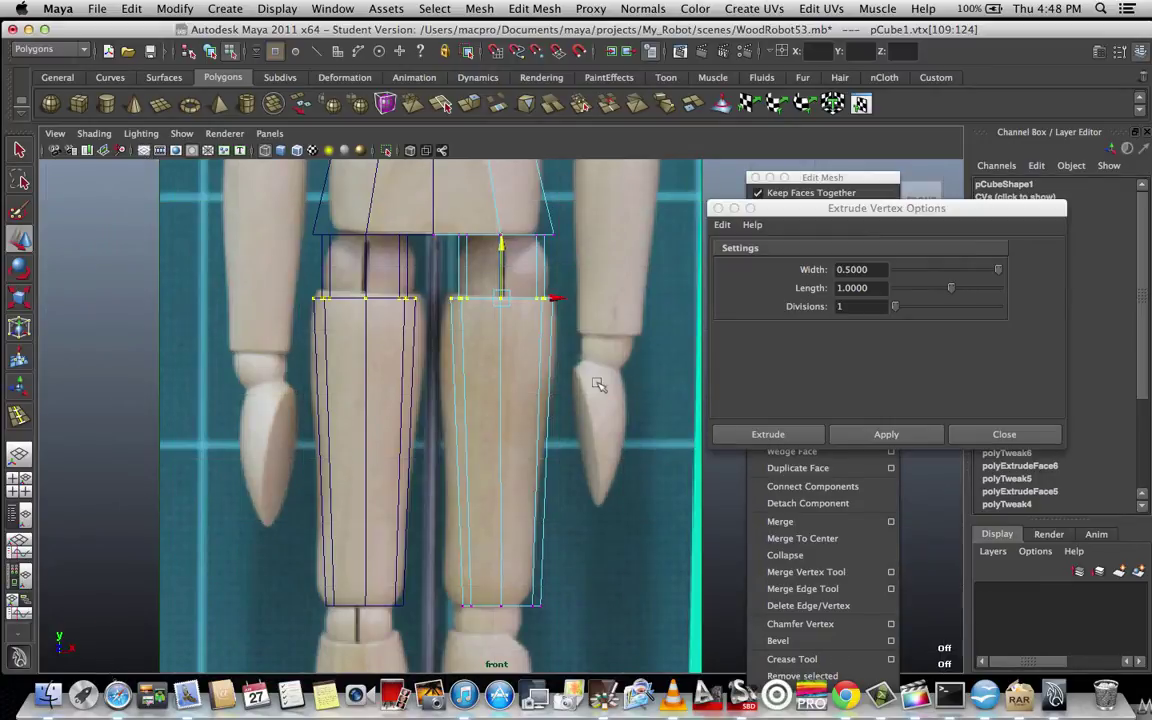
key(5)
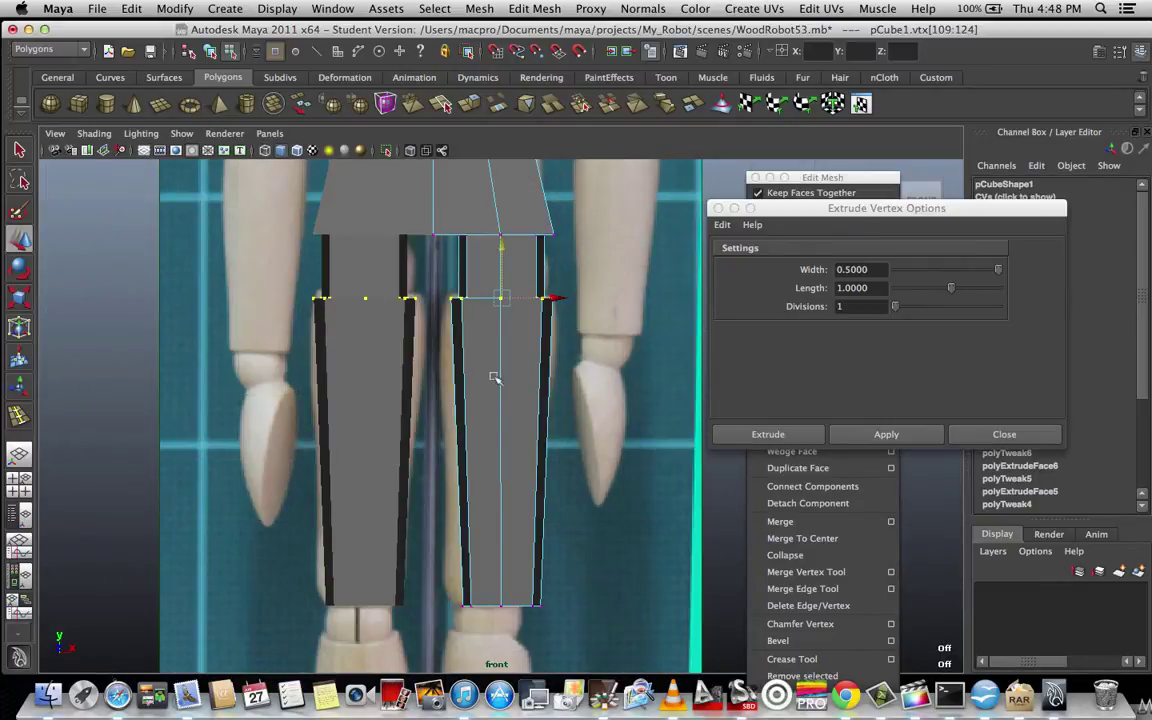
key(4)
scroll(540, 372, up, 1)
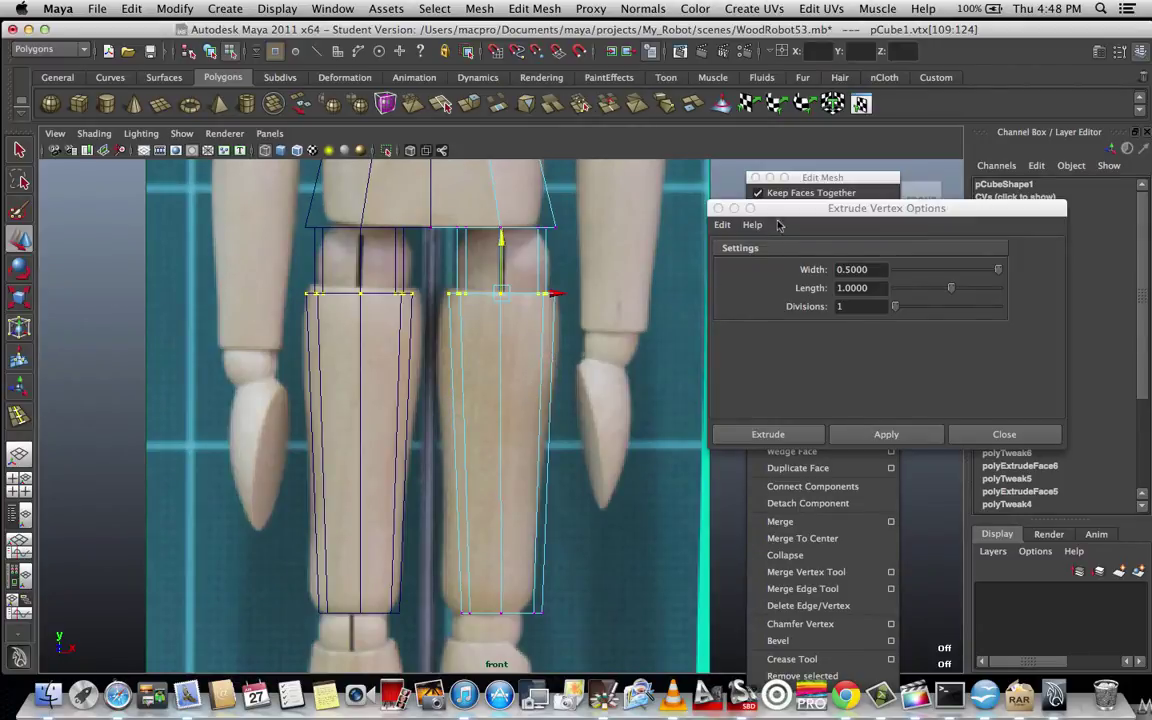
Move the floating extrude options and Edit Mesh windows aside so the full mesh command list is accessible.
drag(779, 208, 926, 292)
drag(847, 177, 826, 72)
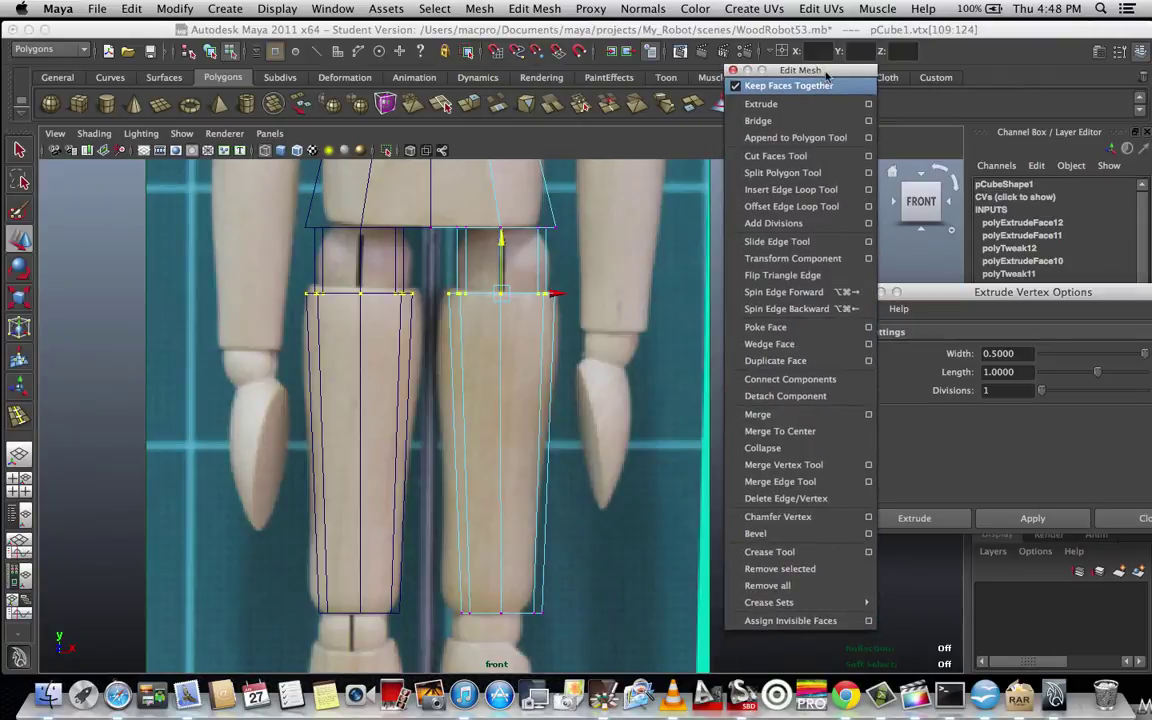
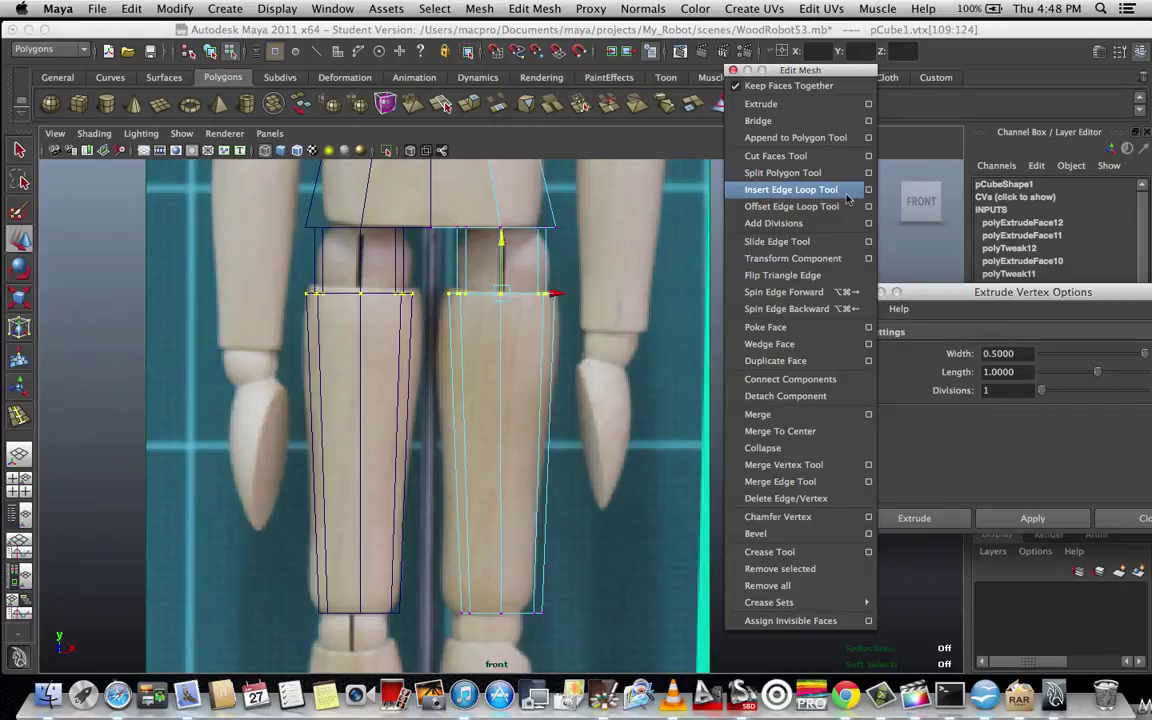
click(782, 190)
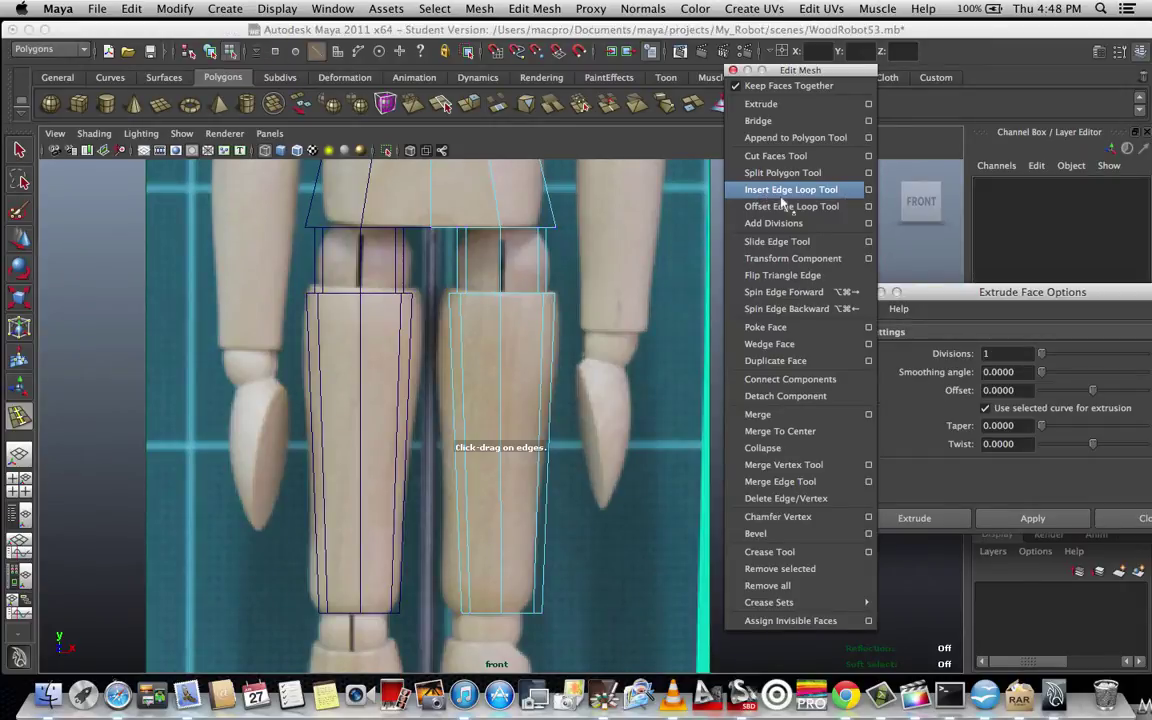
click(456, 360)
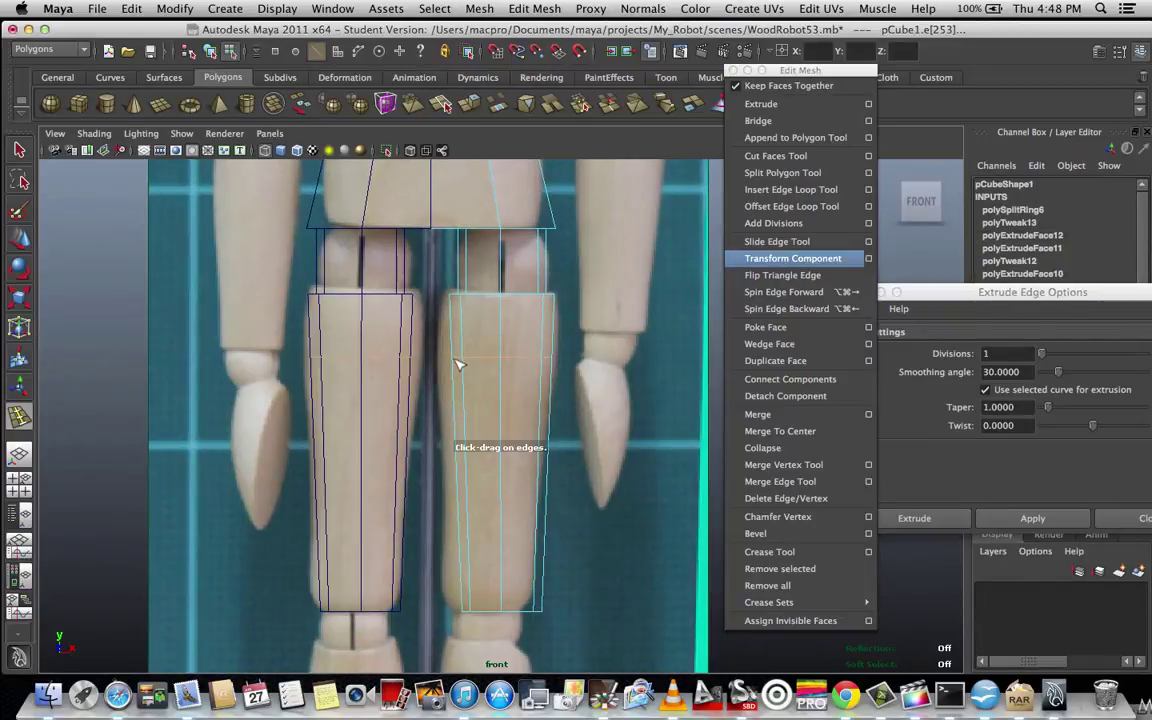
scroll(480, 393, up, 2)
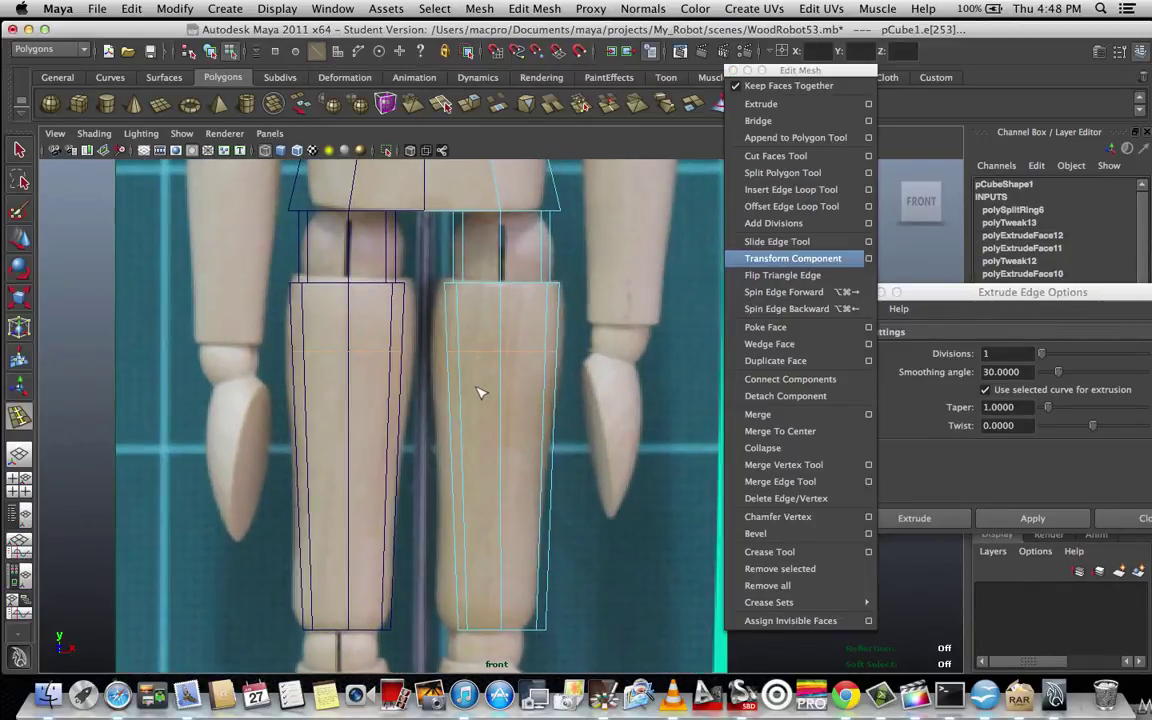
key(z)
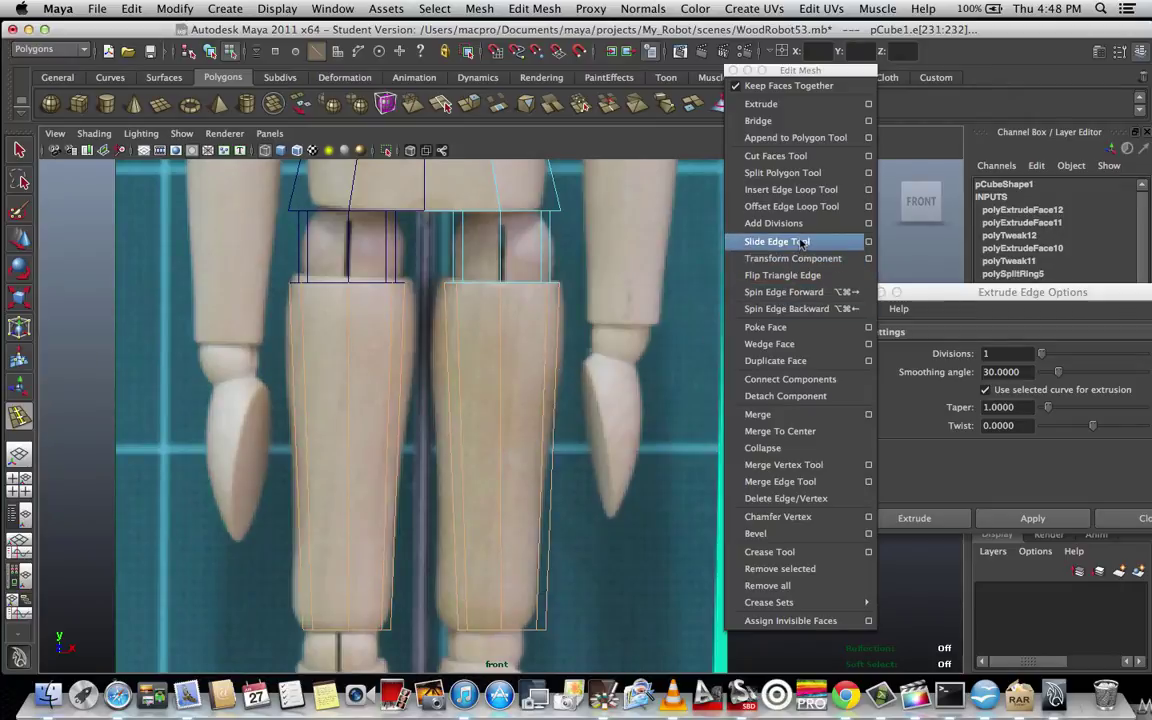
Insert two edge loops around the thighs, one about a third of the way down and one above the lower edge.
click(772, 190)
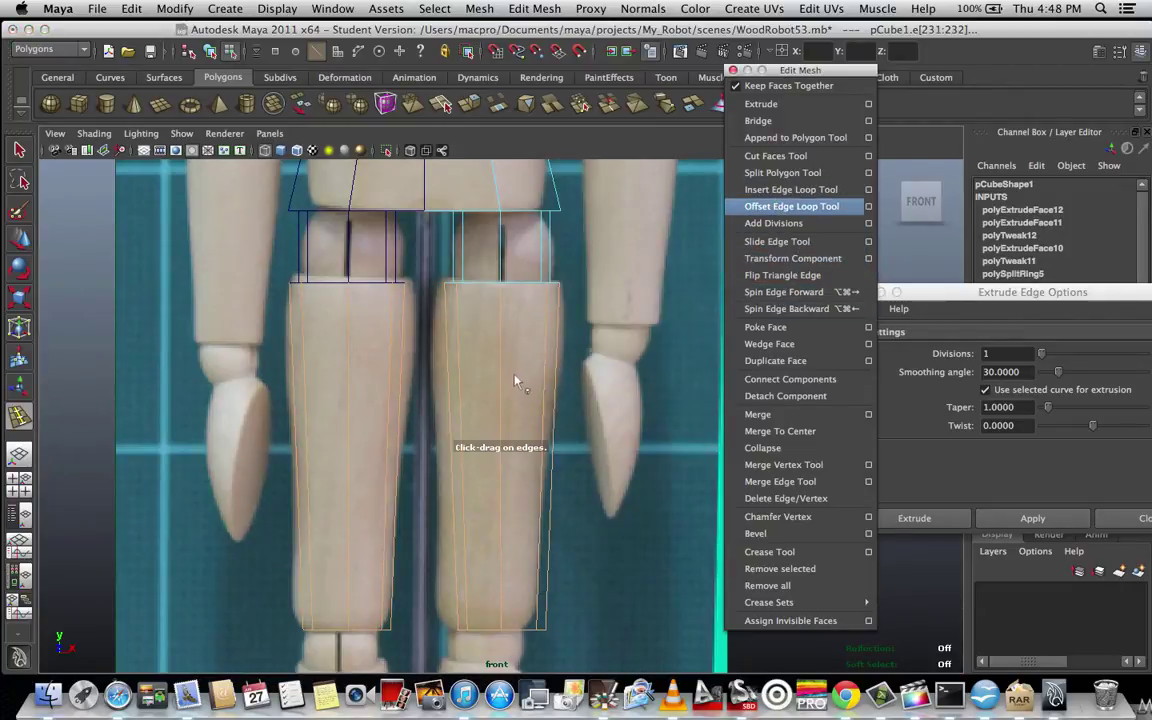
drag(450, 368, 462, 403)
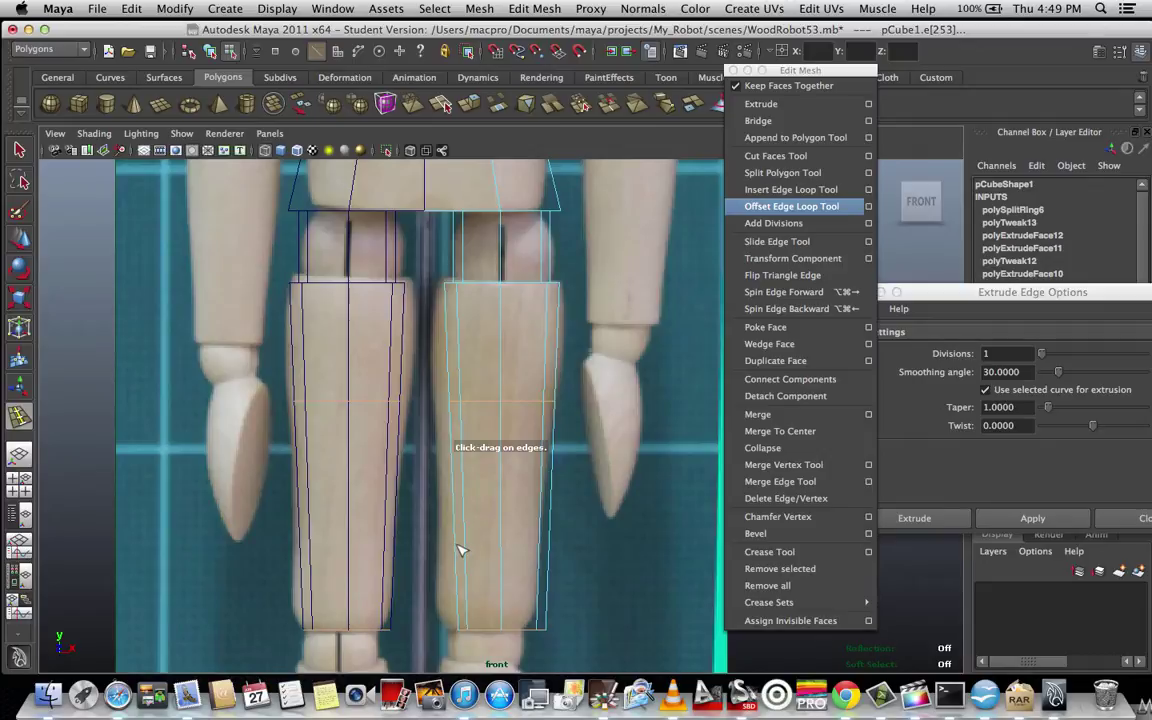
drag(458, 547, 461, 549)
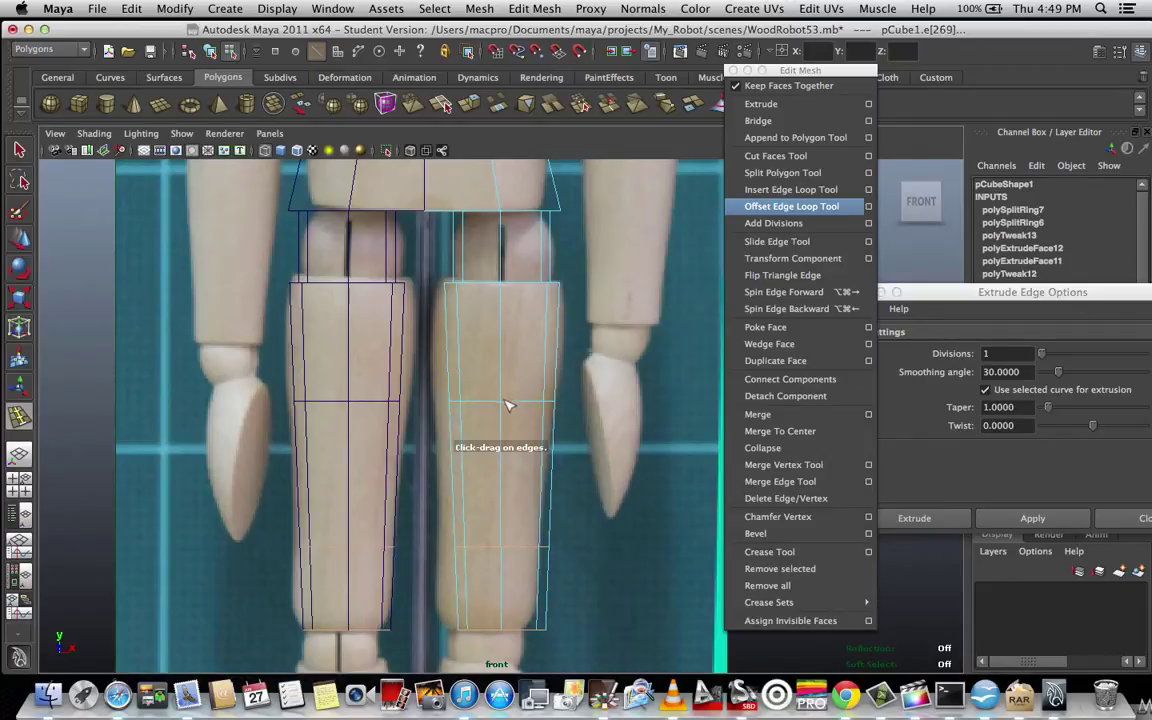
Select the vertices of the thigh's upper inserted edge loop and scale them outward uniformly to bulge the thigh.
right_drag(462, 398, 412, 368)
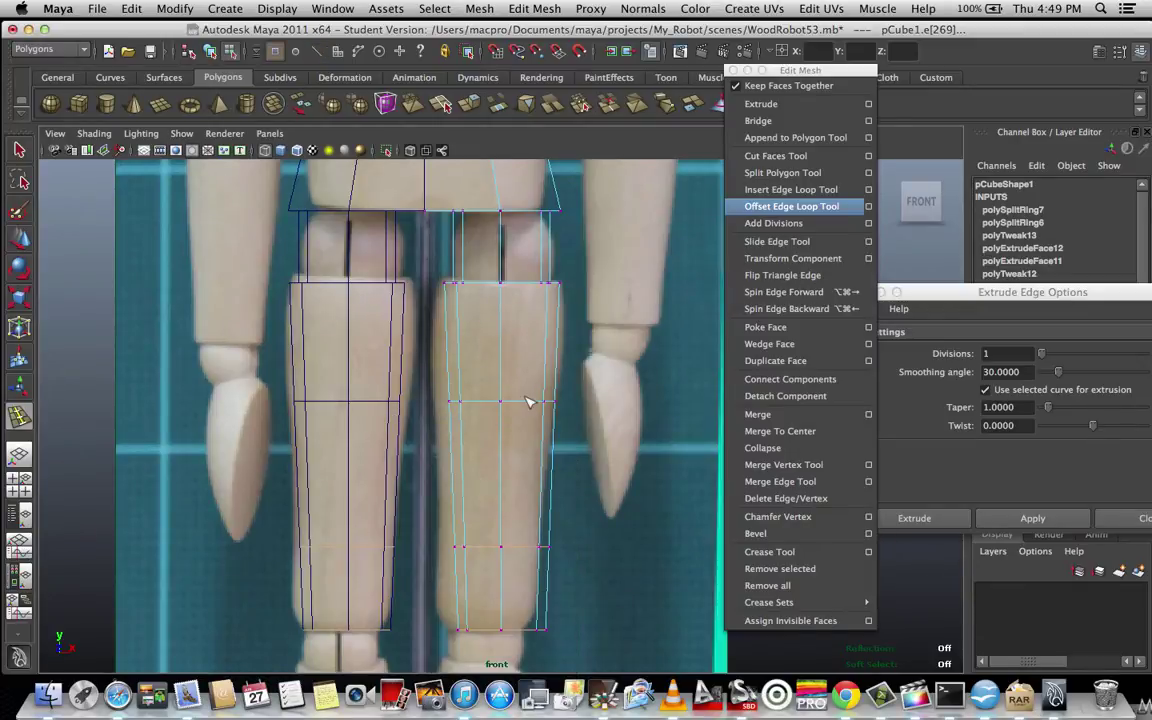
key(q)
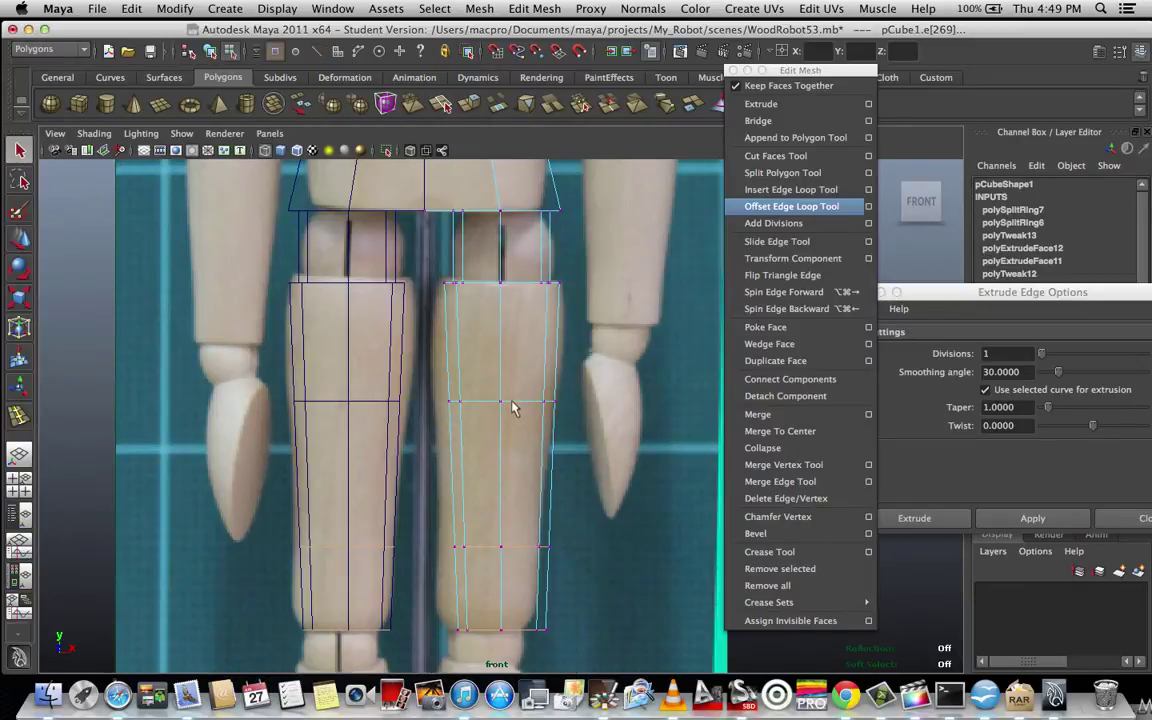
right_drag(512, 406, 512, 403)
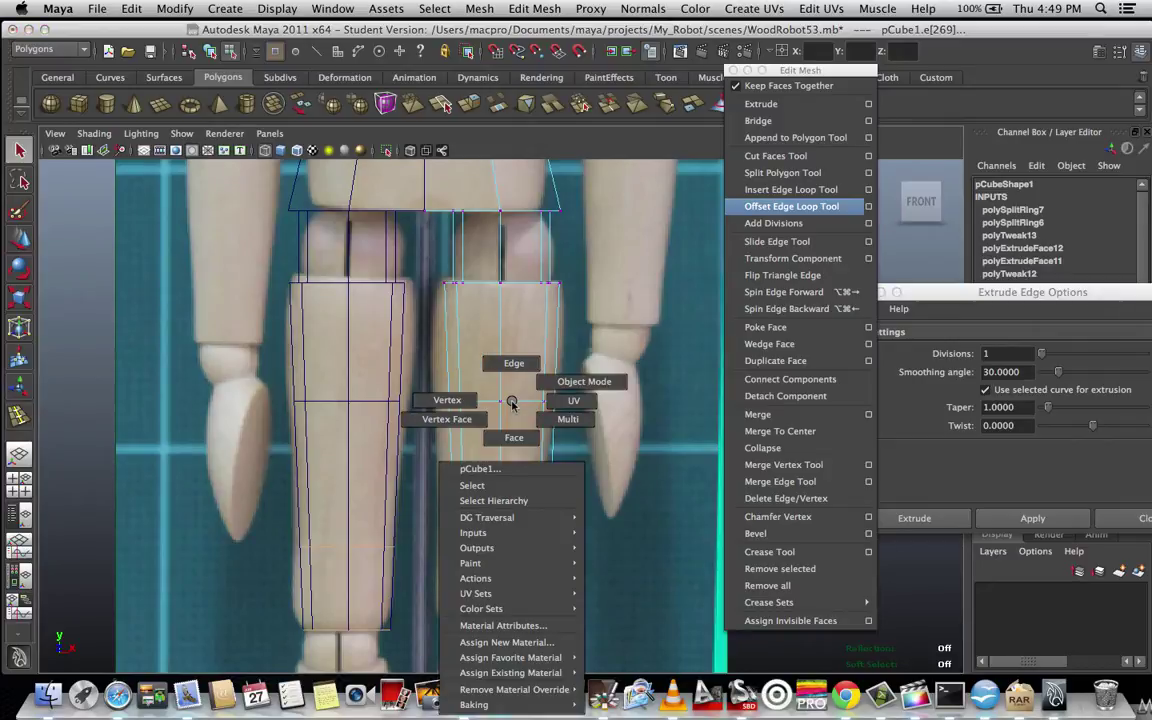
right_drag(512, 403, 460, 404)
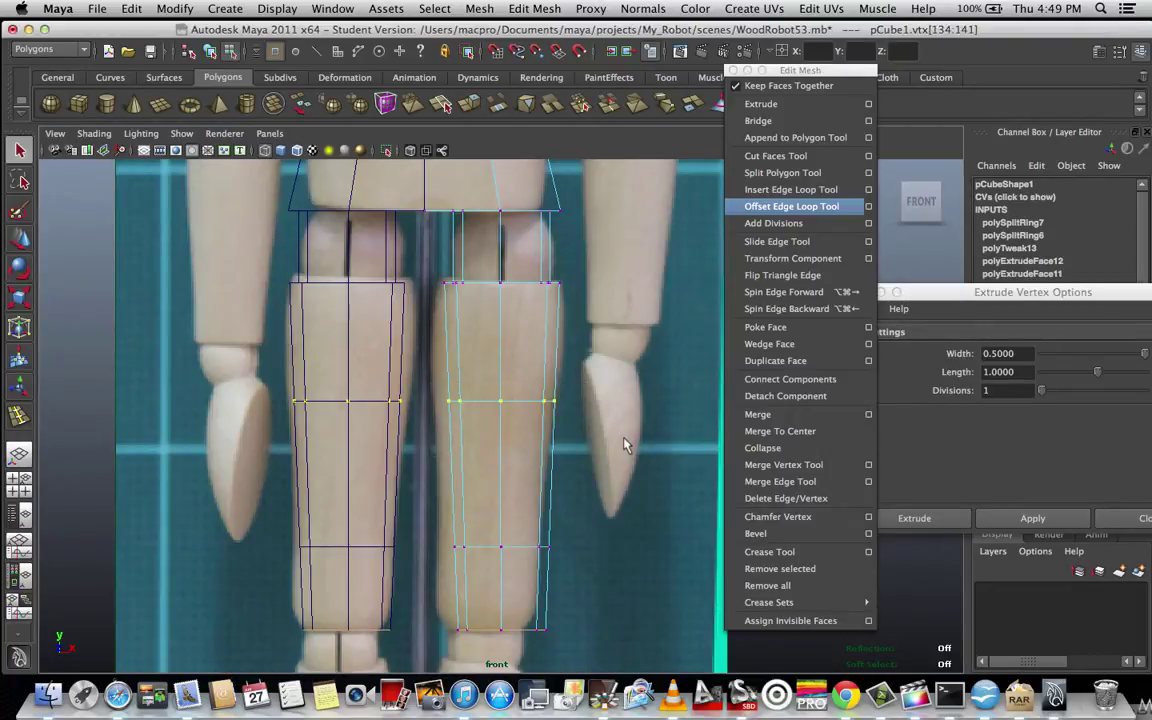
key(w)
click(501, 402)
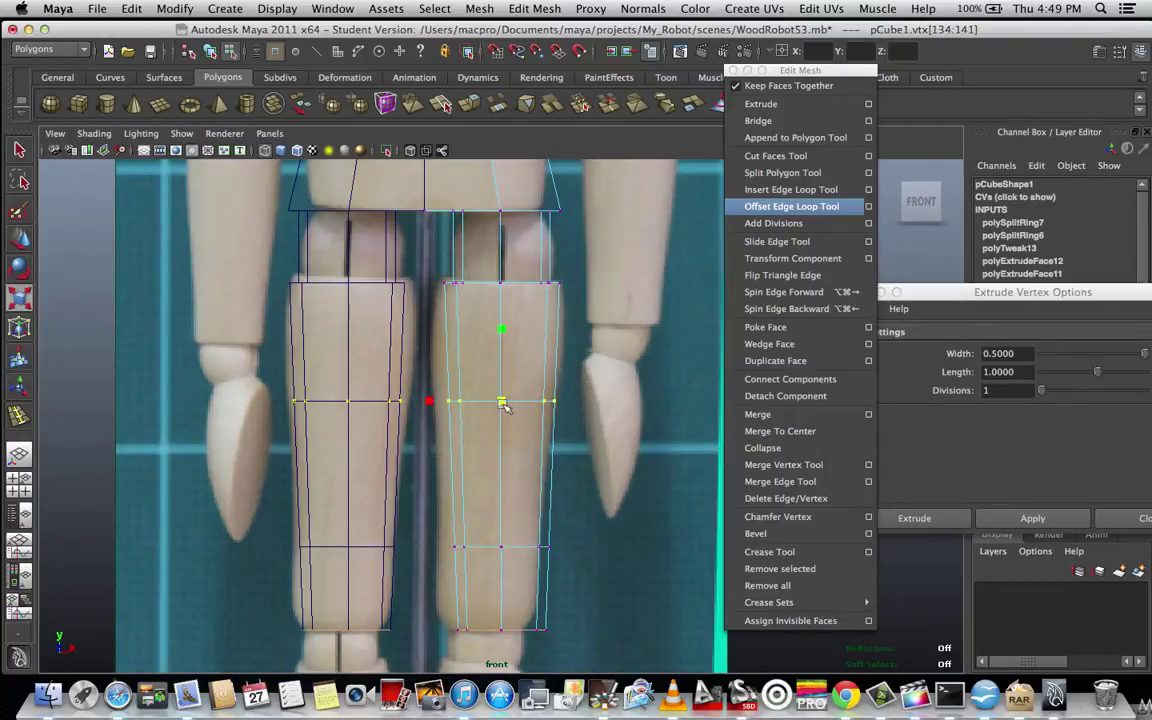
drag(503, 404, 531, 387)
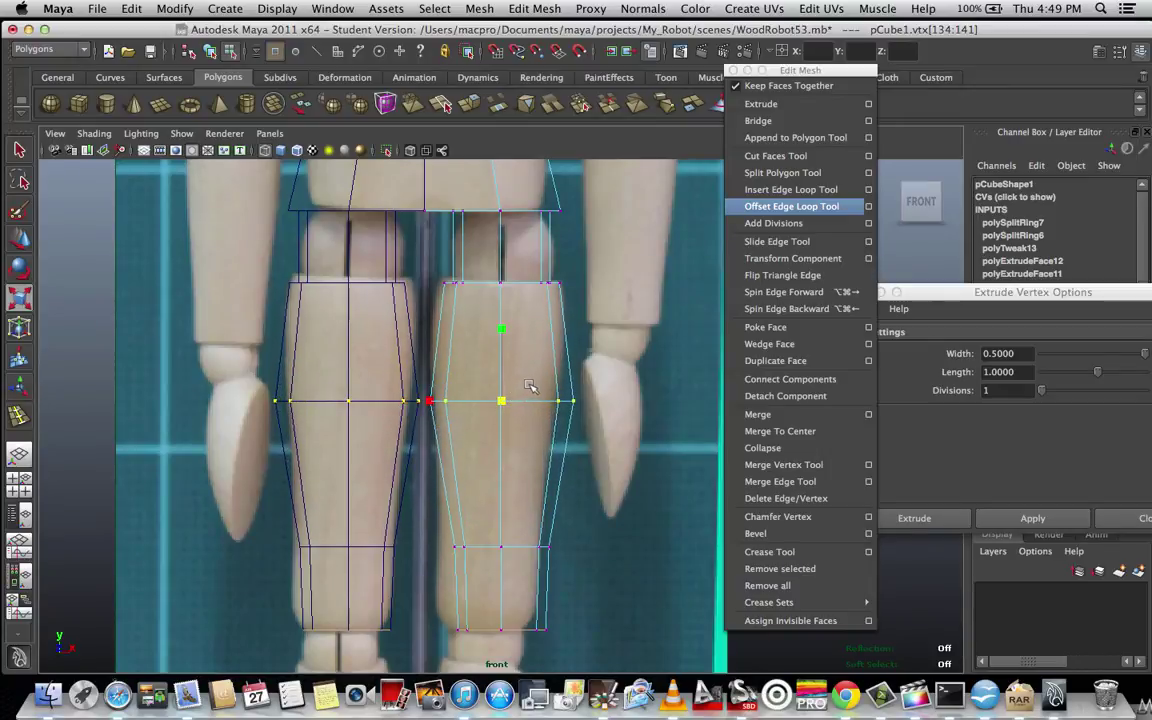
Move the bulged vertex loop up to the reference thigh's widest point and scale it slightly inward to fit the outline.
scroll(531, 386, down, 1)
key(w)
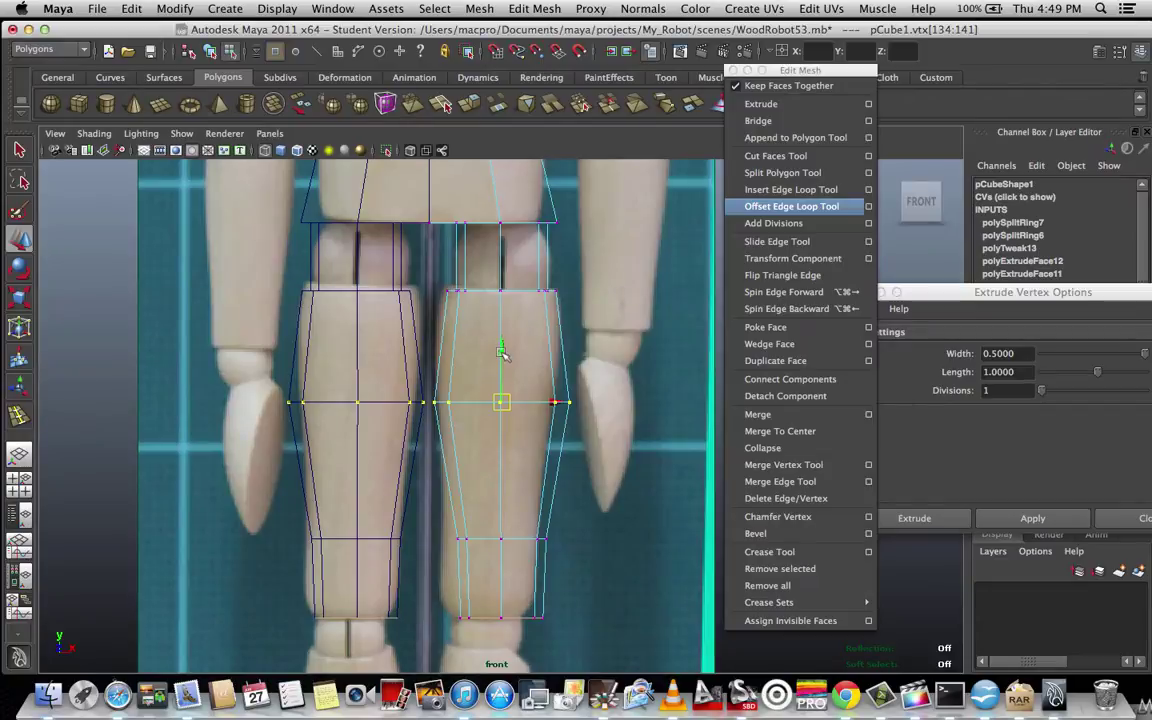
drag(503, 354, 507, 323)
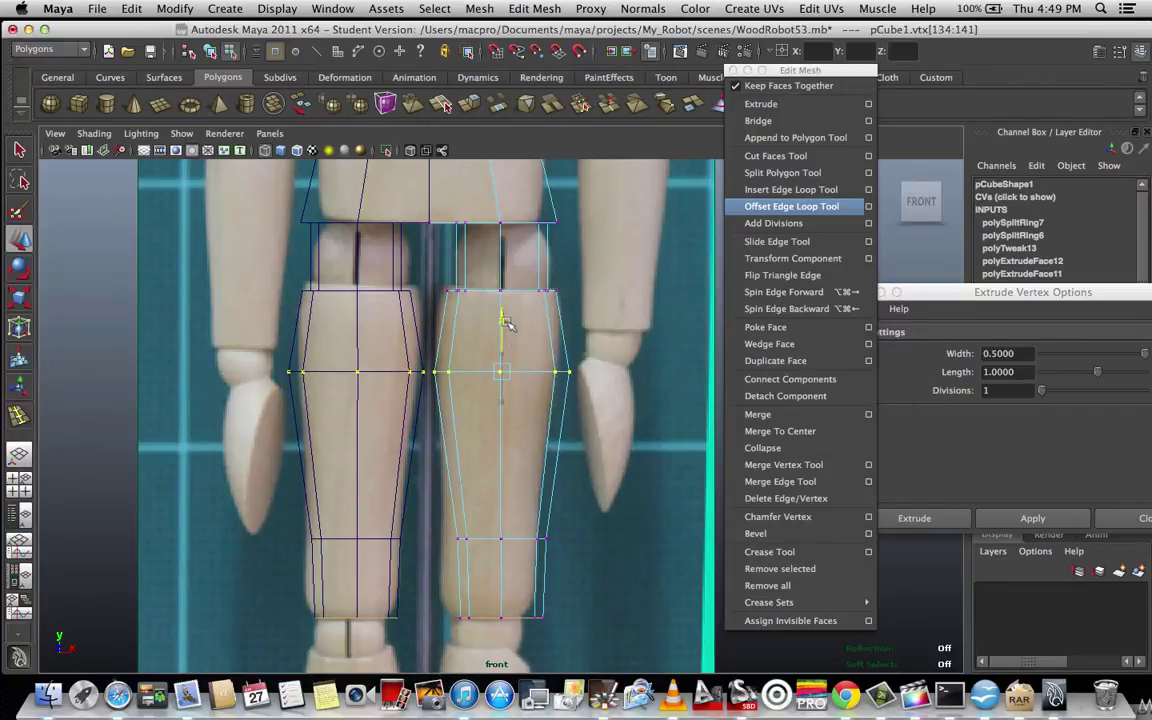
key(r)
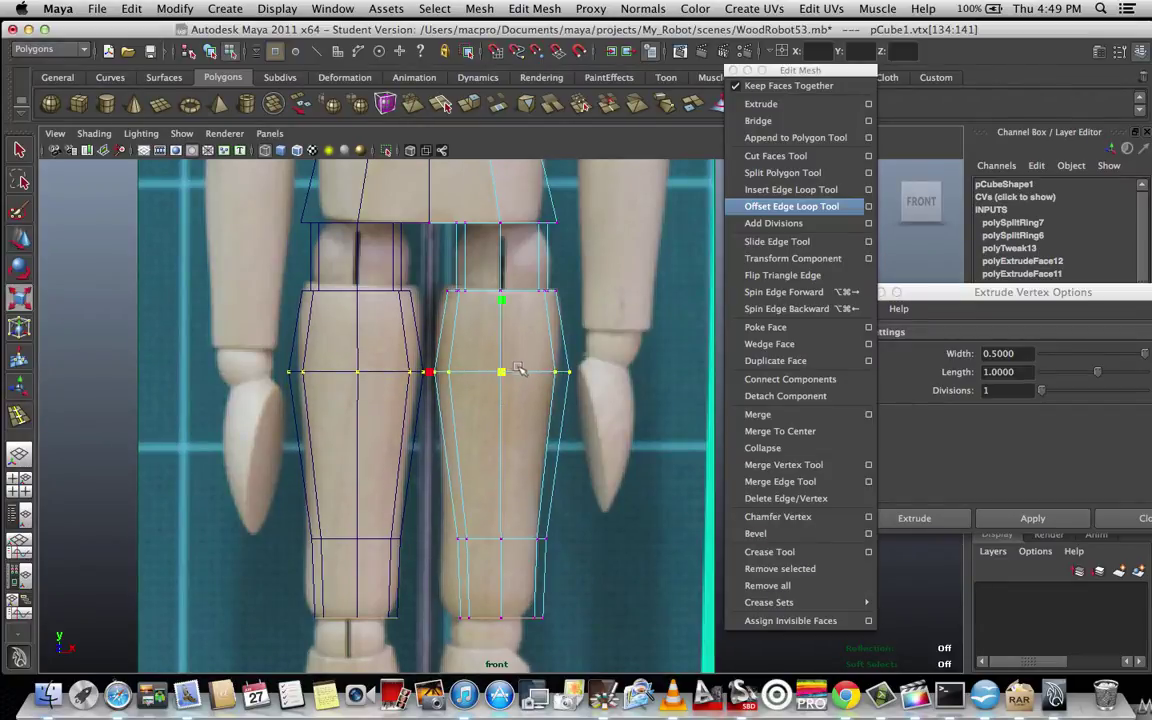
drag(504, 371, 499, 376)
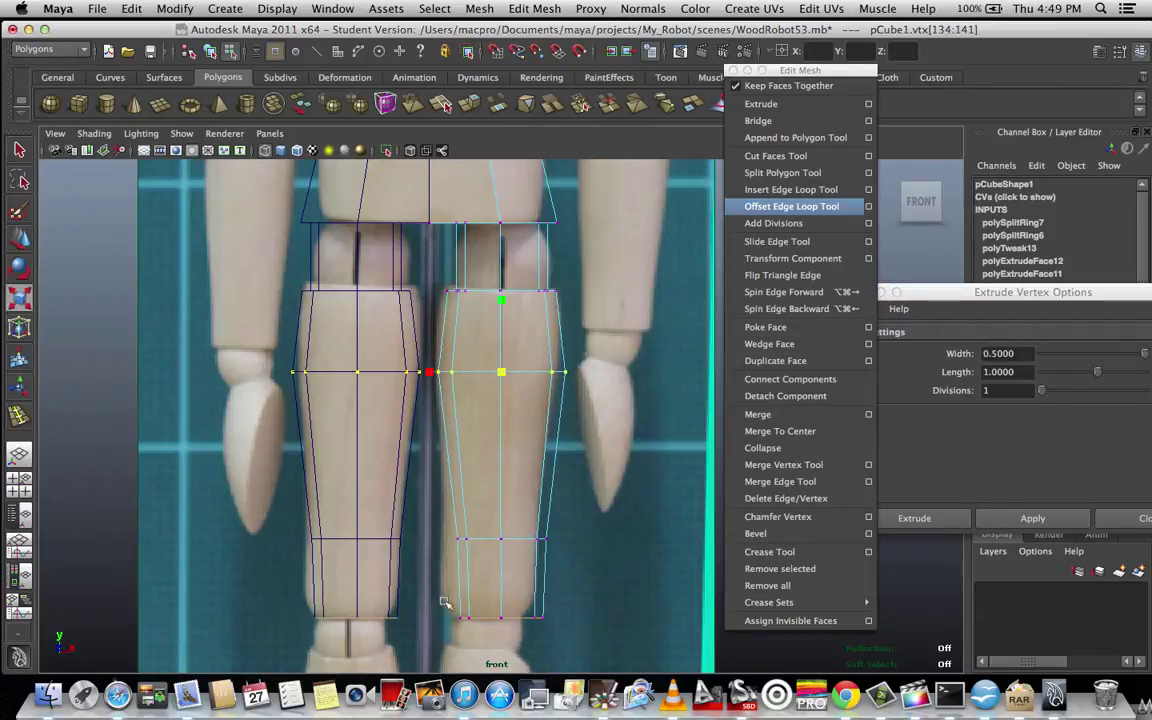
Select the vertices along the thigh's lower edge and scale them outward uniformly to match the reference knee end's width.
drag(445, 603, 576, 627)
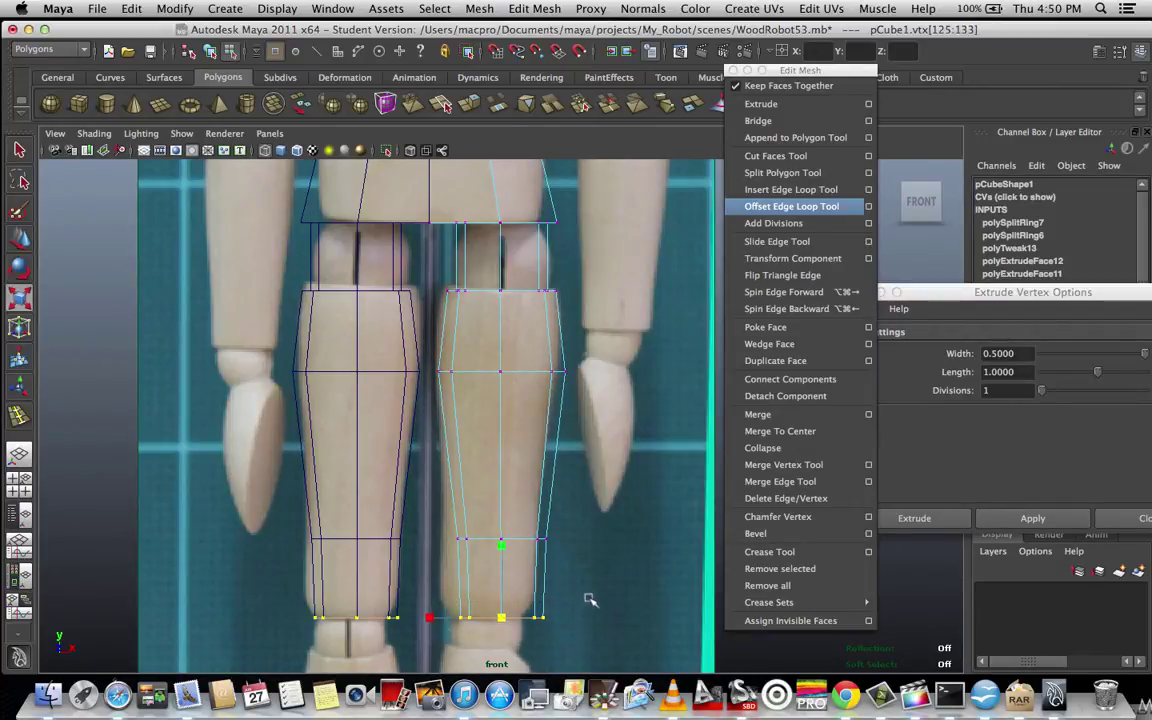
alt+middle_drag(589, 599, 589, 429)
scroll(589, 430, up, 3)
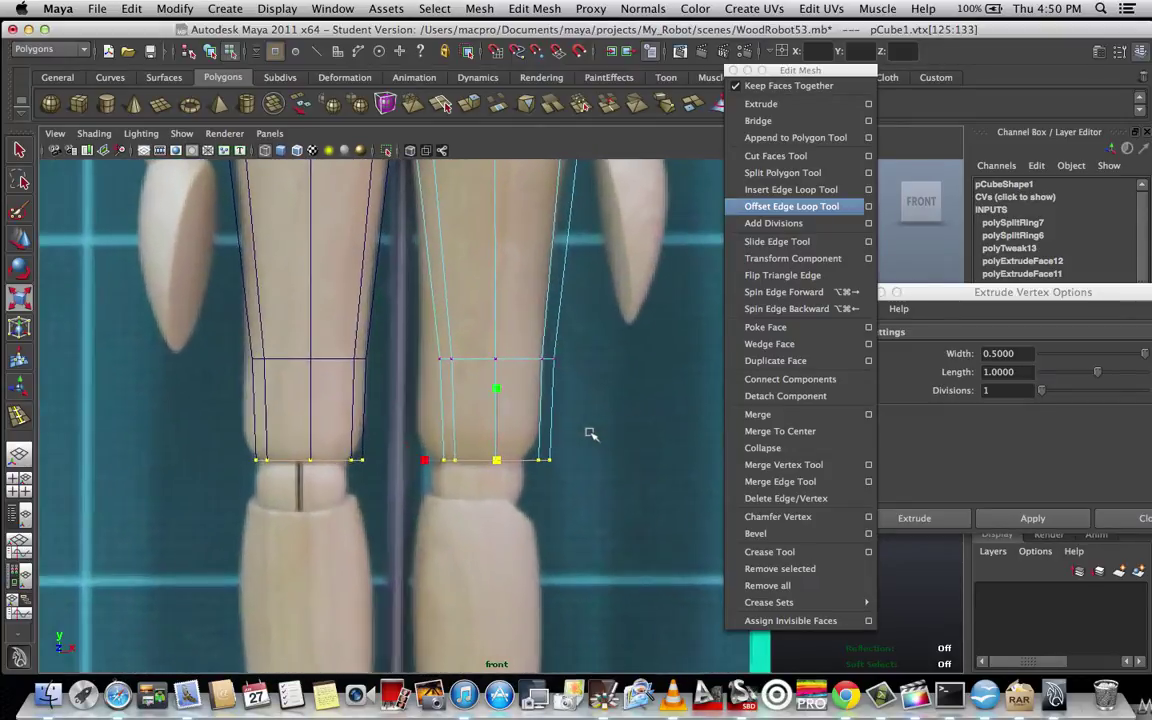
scroll(590, 433, up, 4)
scroll(590, 433, down, 6)
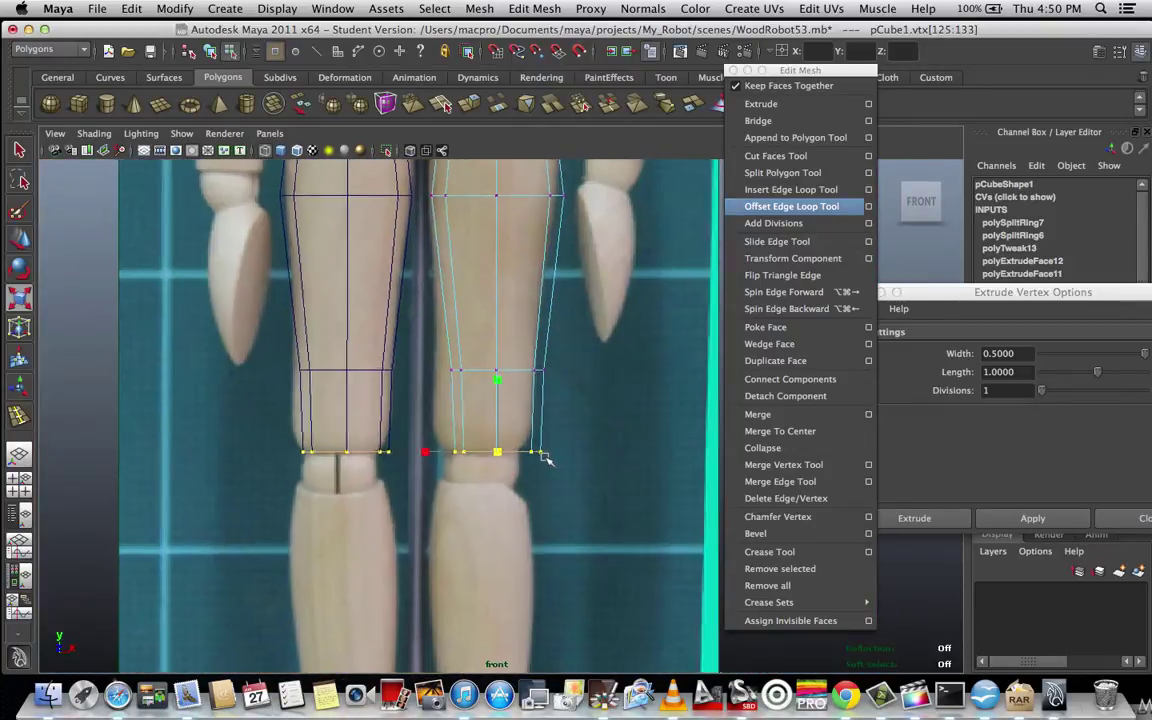
scroll(546, 458, up, 3)
drag(418, 451, 600, 512)
drag(499, 471, 517, 461)
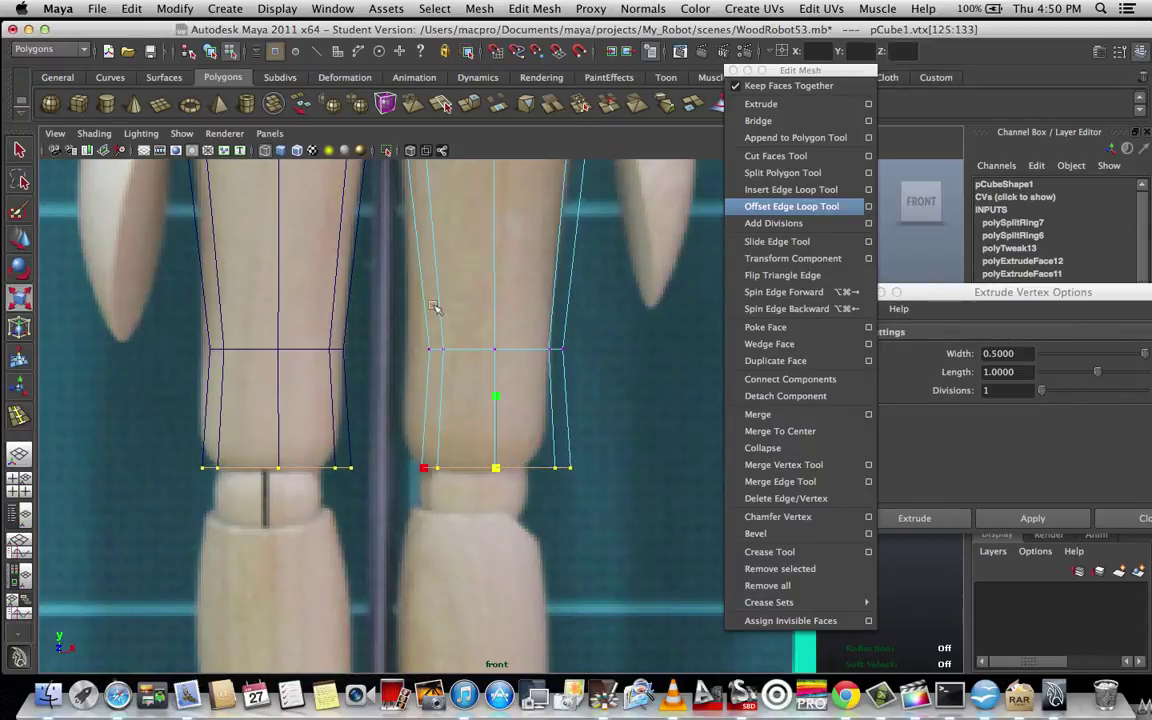
Scale the vertices of the thigh's lower inserted edge loop slightly outward and move them a little down.
drag(436, 307, 571, 386)
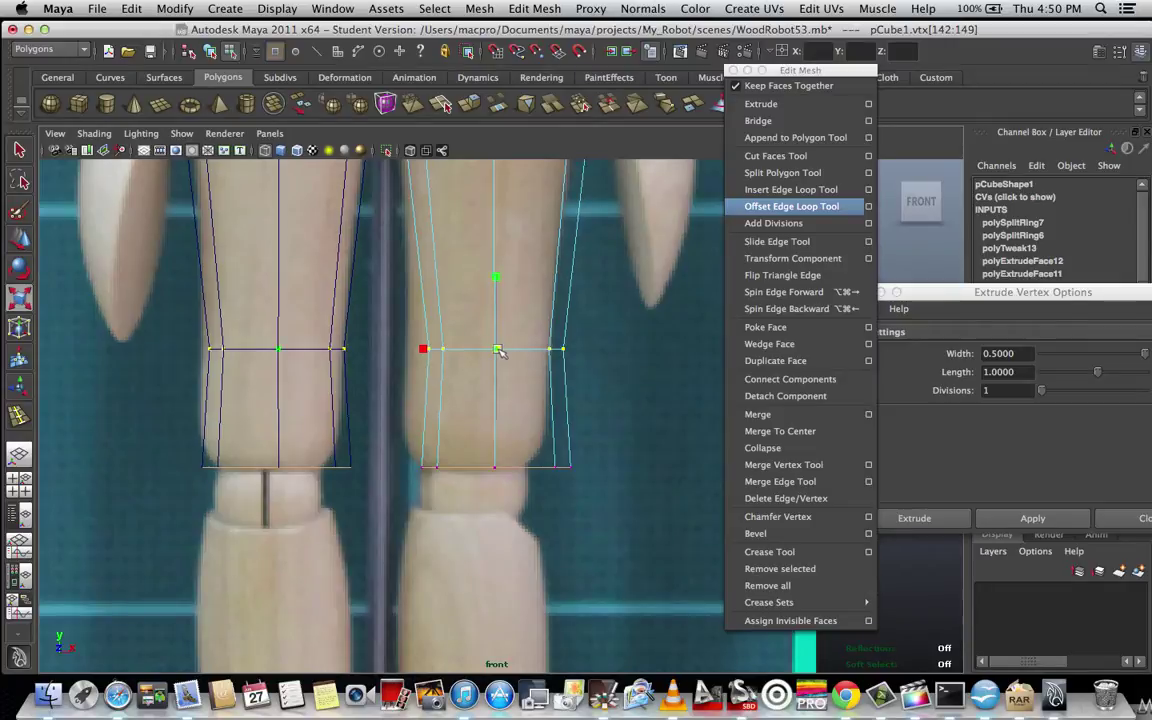
drag(500, 352, 505, 348)
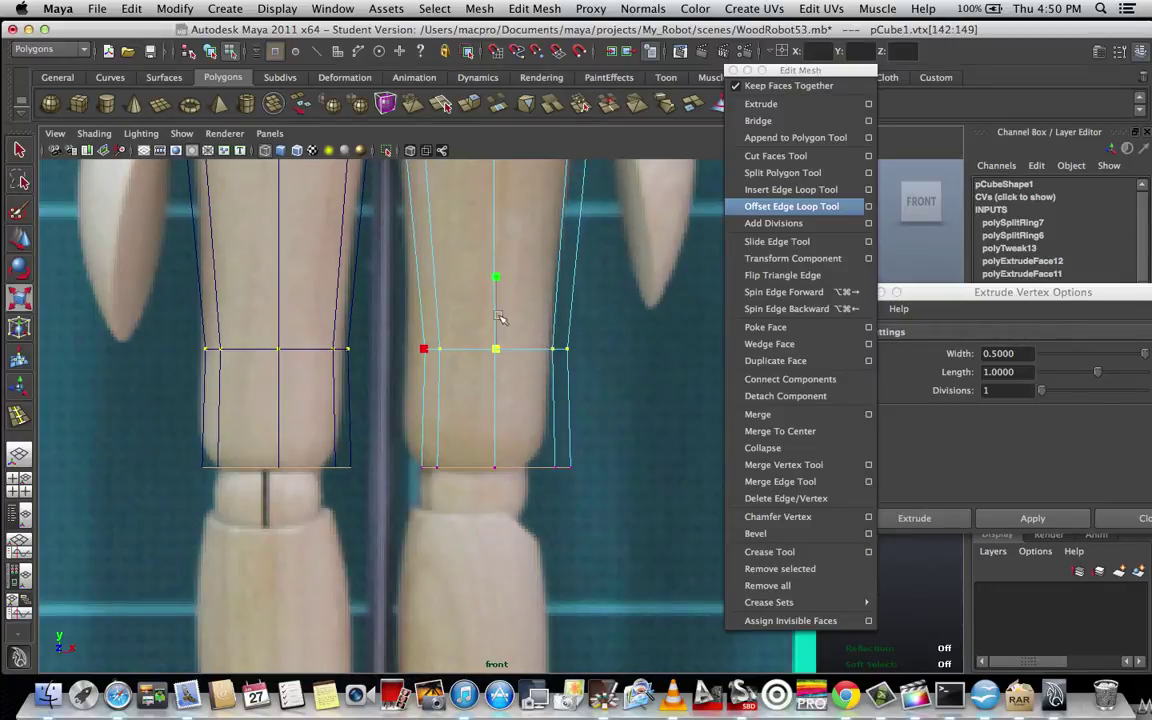
key(w)
drag(497, 293, 497, 299)
click(496, 302)
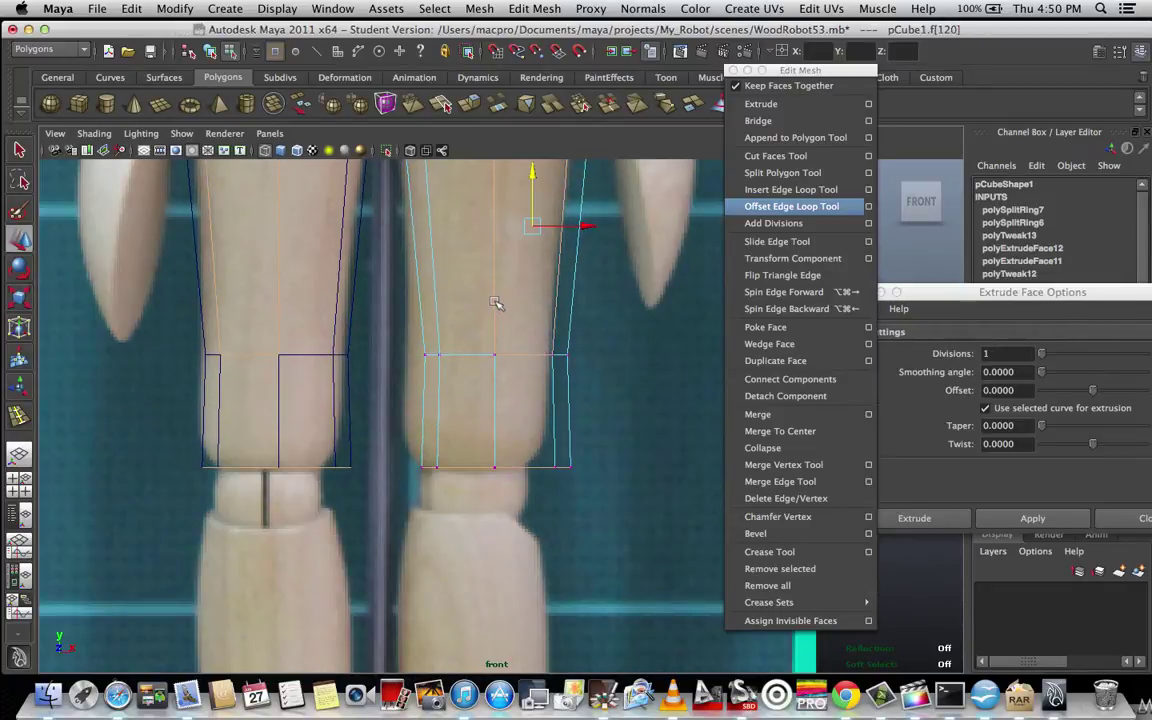
key(F9)
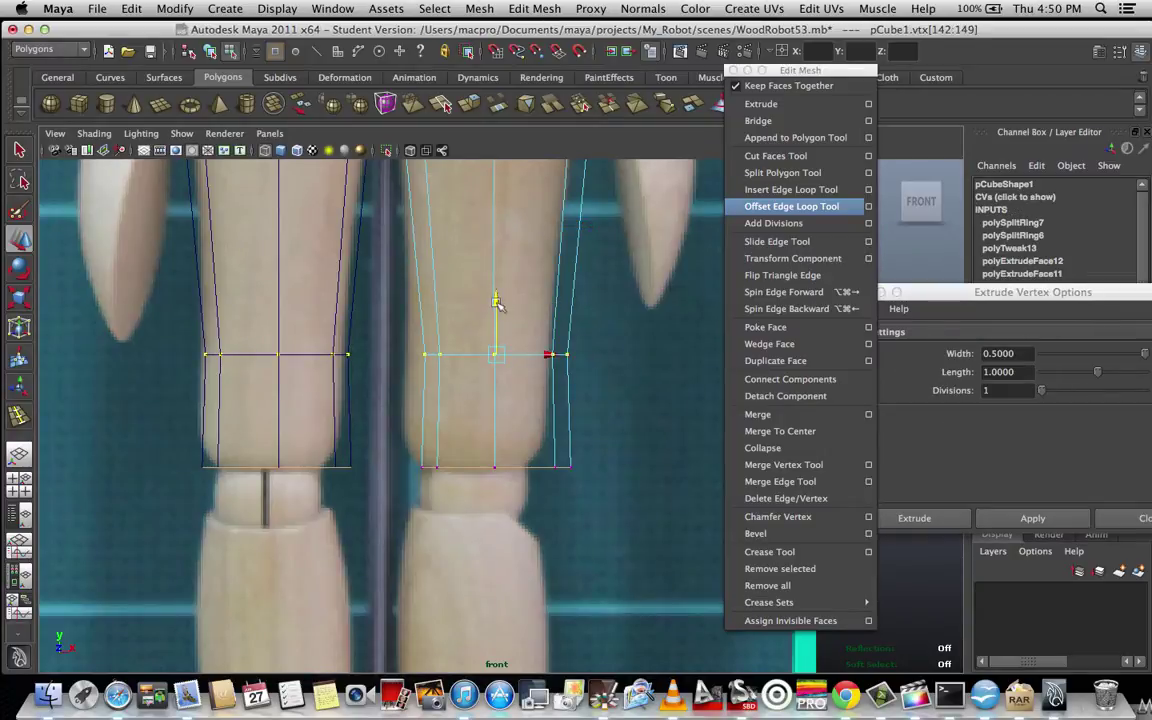
mouse_move(497, 301)
mouse_down()
mouse_move(499, 319)
mouse_move(497, 304)
mouse_up()
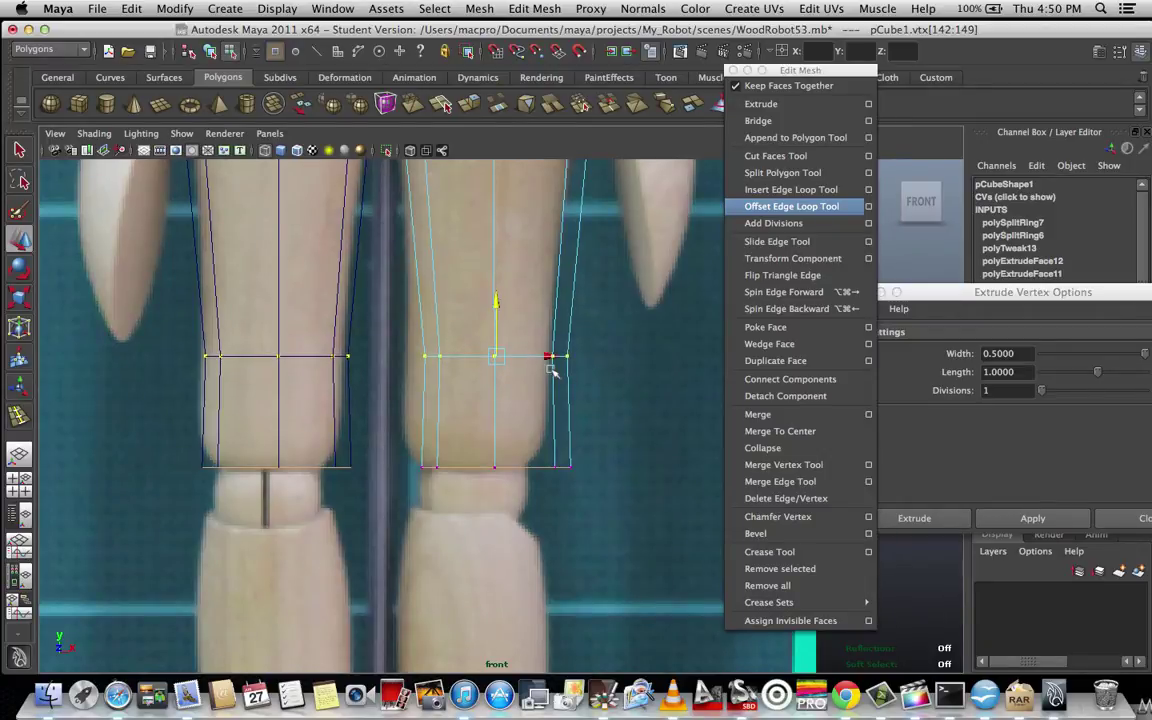
Insert another edge loop around the thighs just above their lower edge, where the reference starts rounding toward the knee.
scroll(553, 367, down, 5)
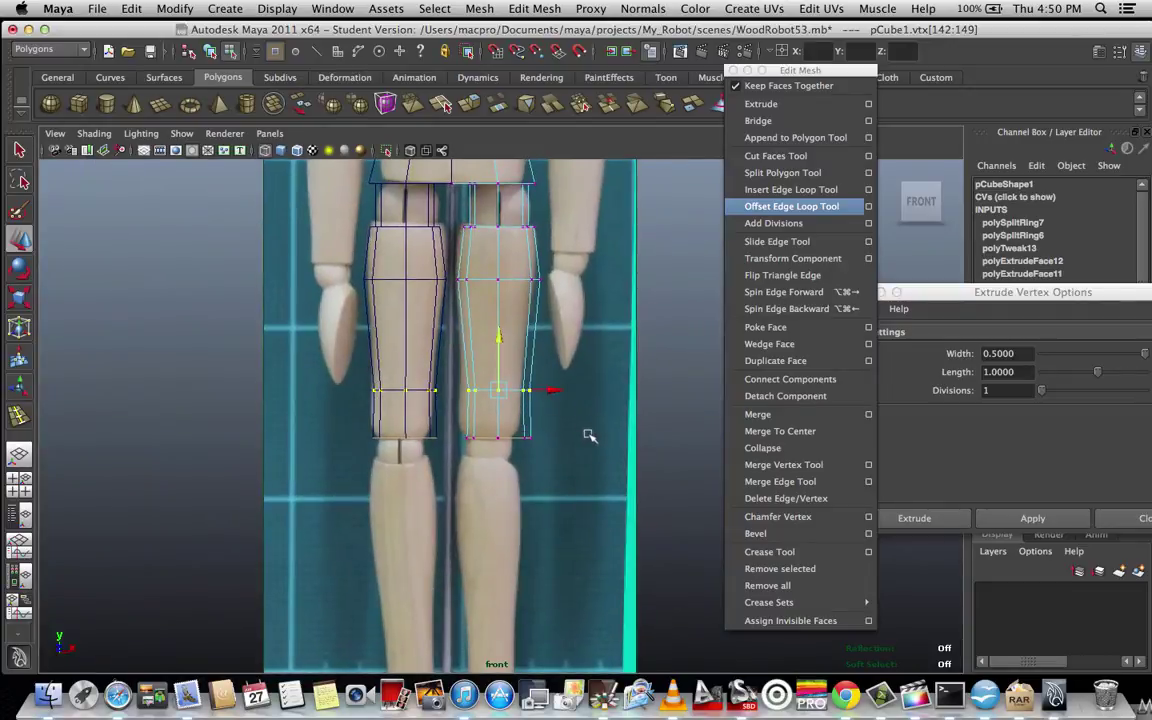
scroll(582, 434, up, 5)
scroll(582, 434, up, 2)
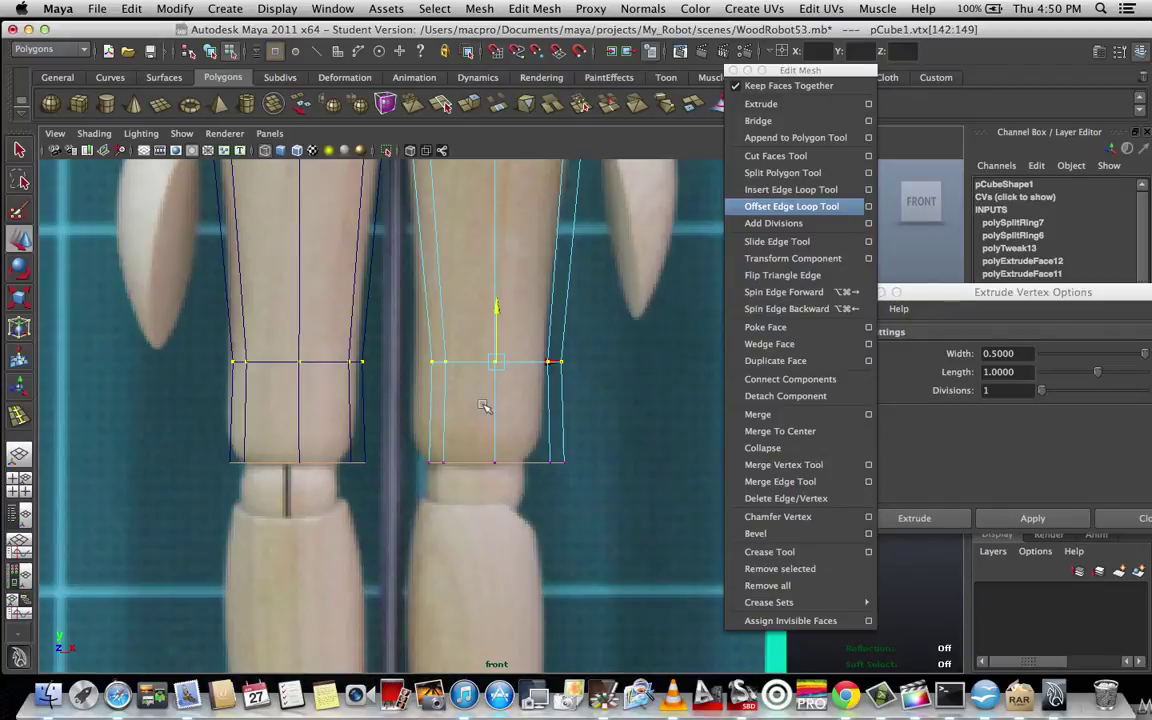
click(816, 190)
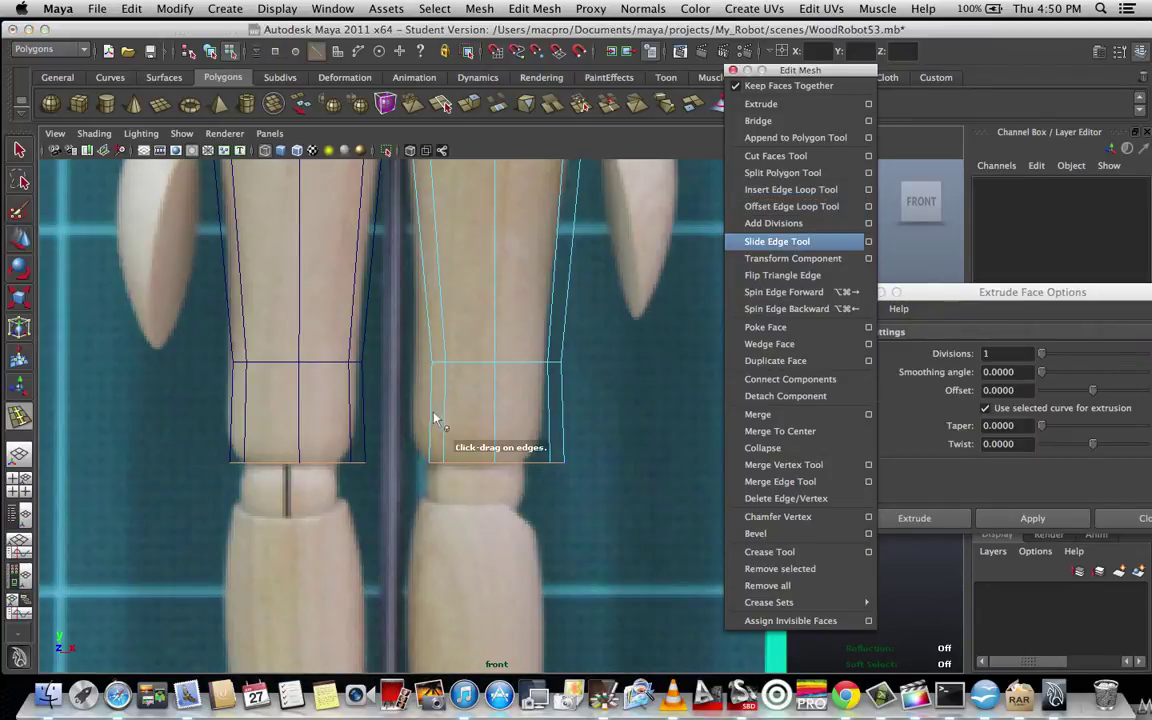
drag(436, 420, 454, 438)
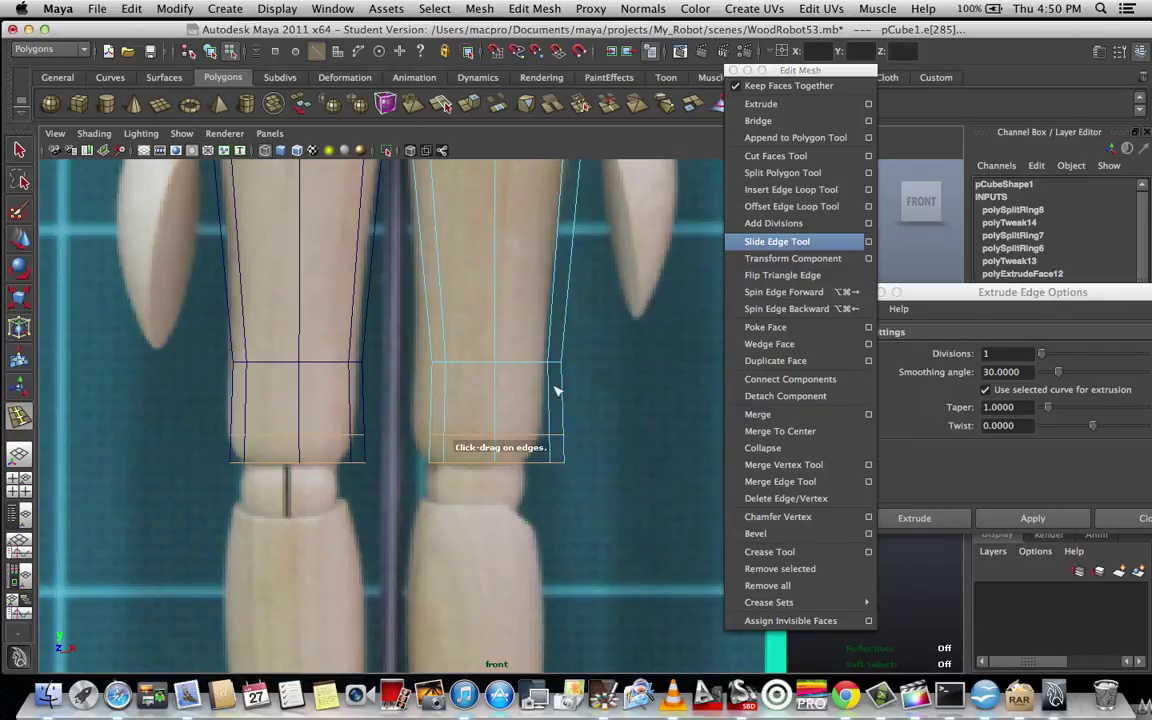
Select the vertices of the edge loop just above the thigh's lower edge and scale them slightly outward uniformly.
right_drag(550, 414, 476, 405)
drag(590, 448, 615, 451)
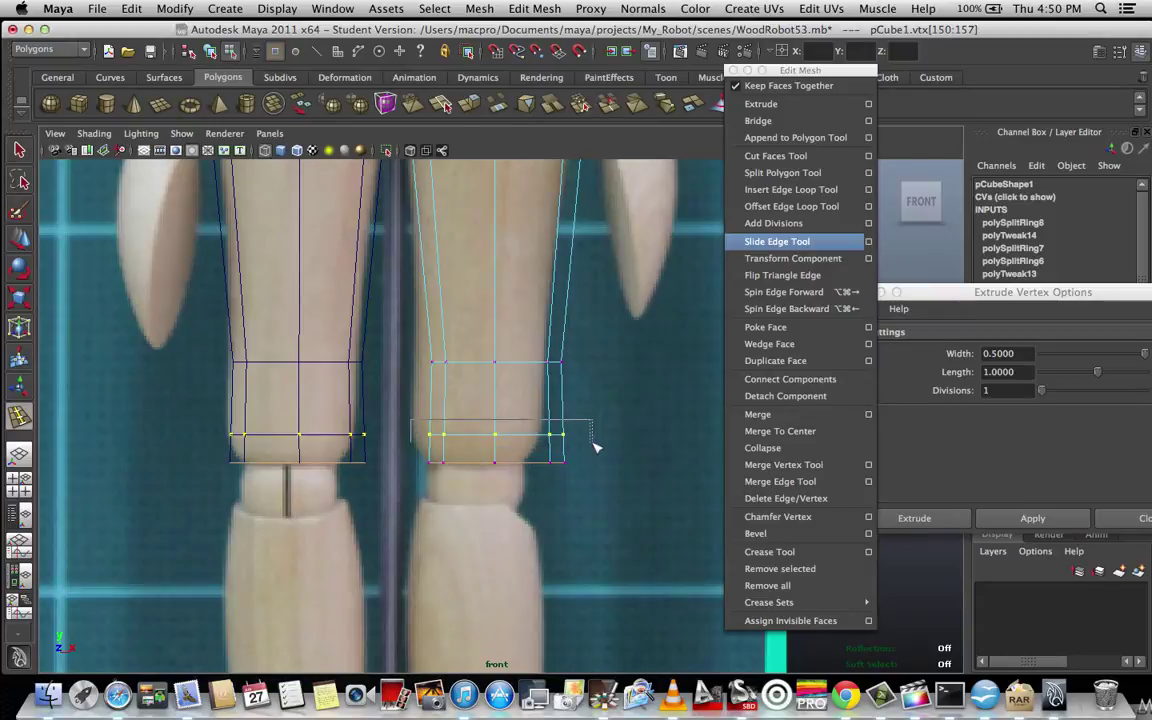
key(r)
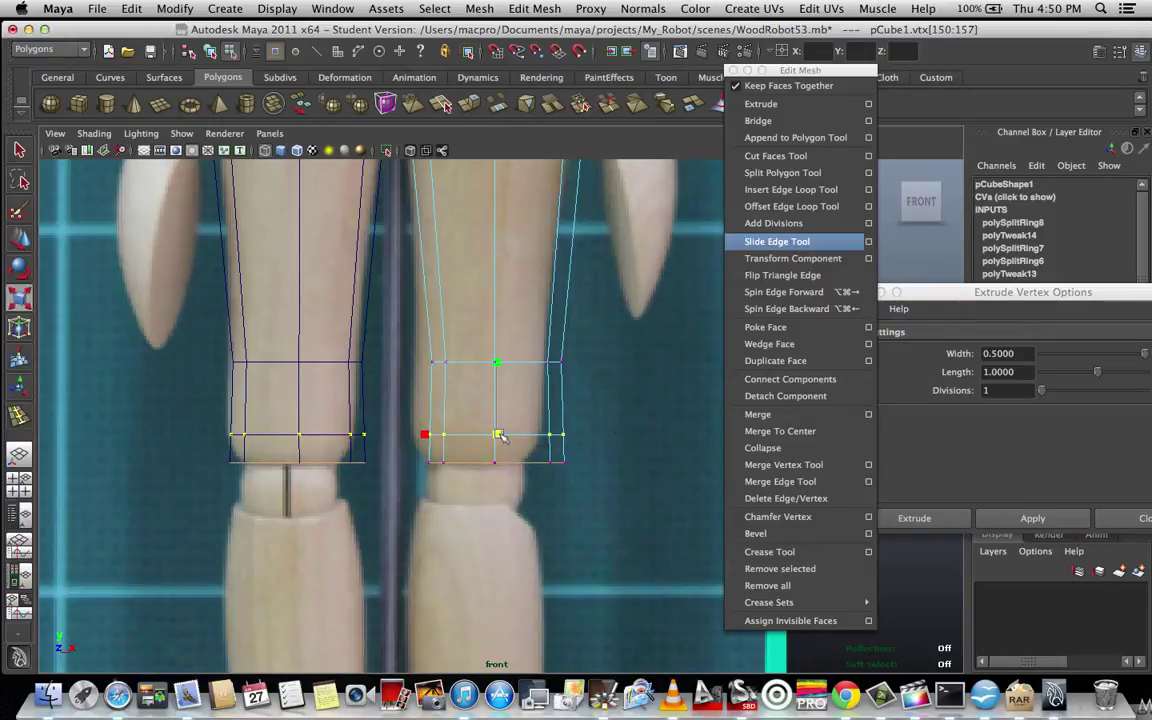
drag(496, 434, 507, 432)
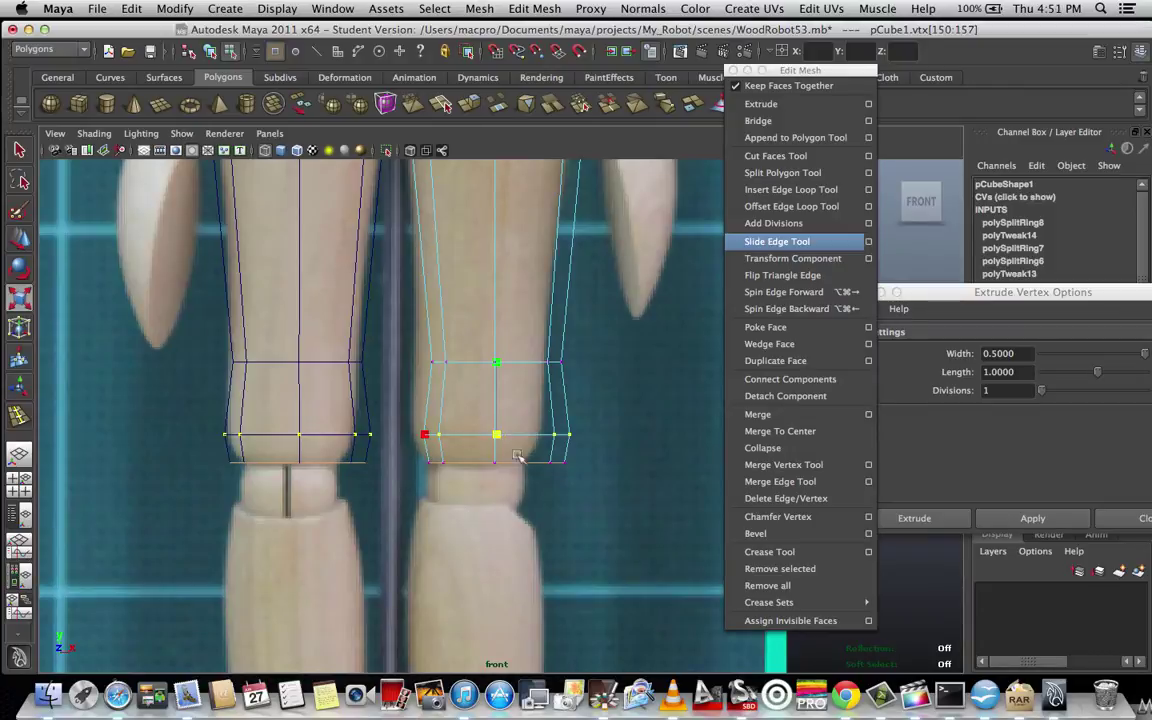
Select the two lowest vertex rows of the thighs and scale them slightly inward toward the reference outline.
scroll(537, 388, up, 5)
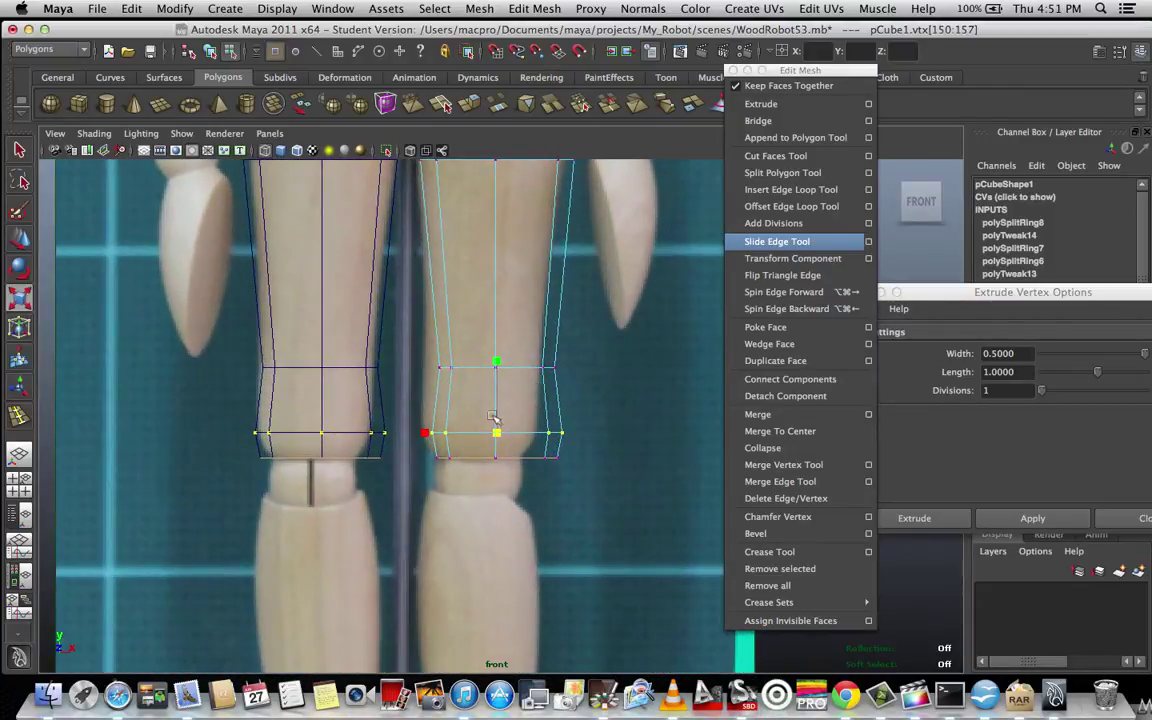
scroll(460, 380, down, 4)
scroll(513, 420, up, 3)
scroll(513, 420, up, 3)
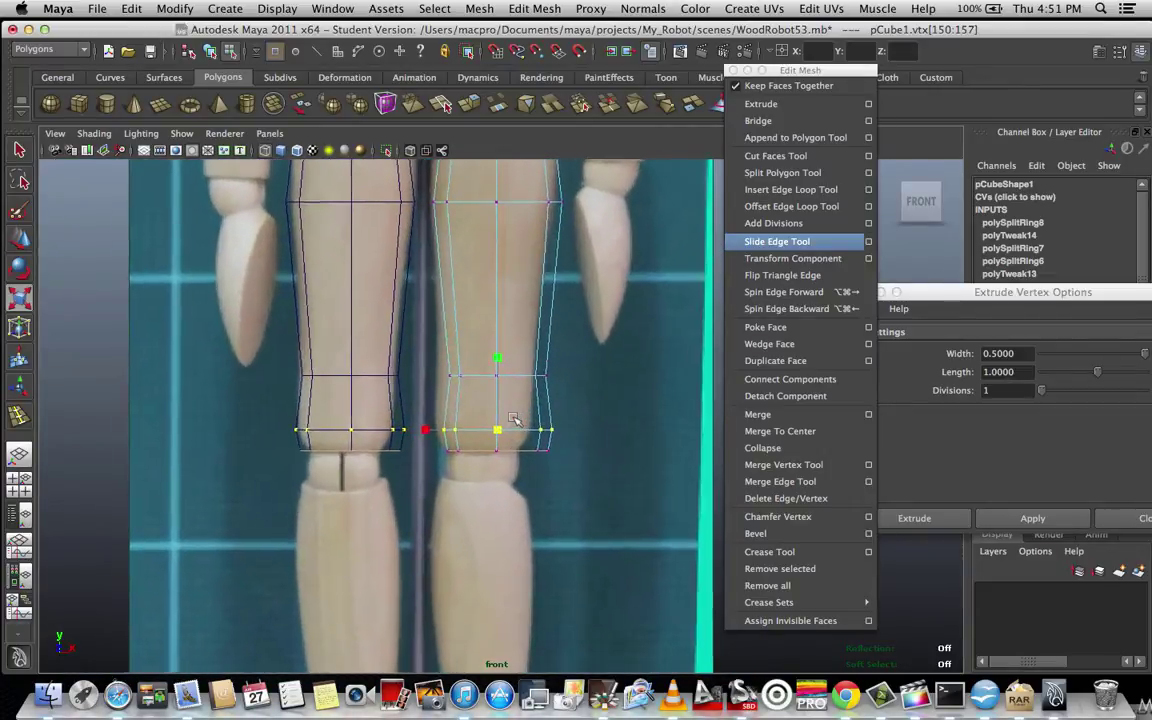
drag(427, 420, 612, 484)
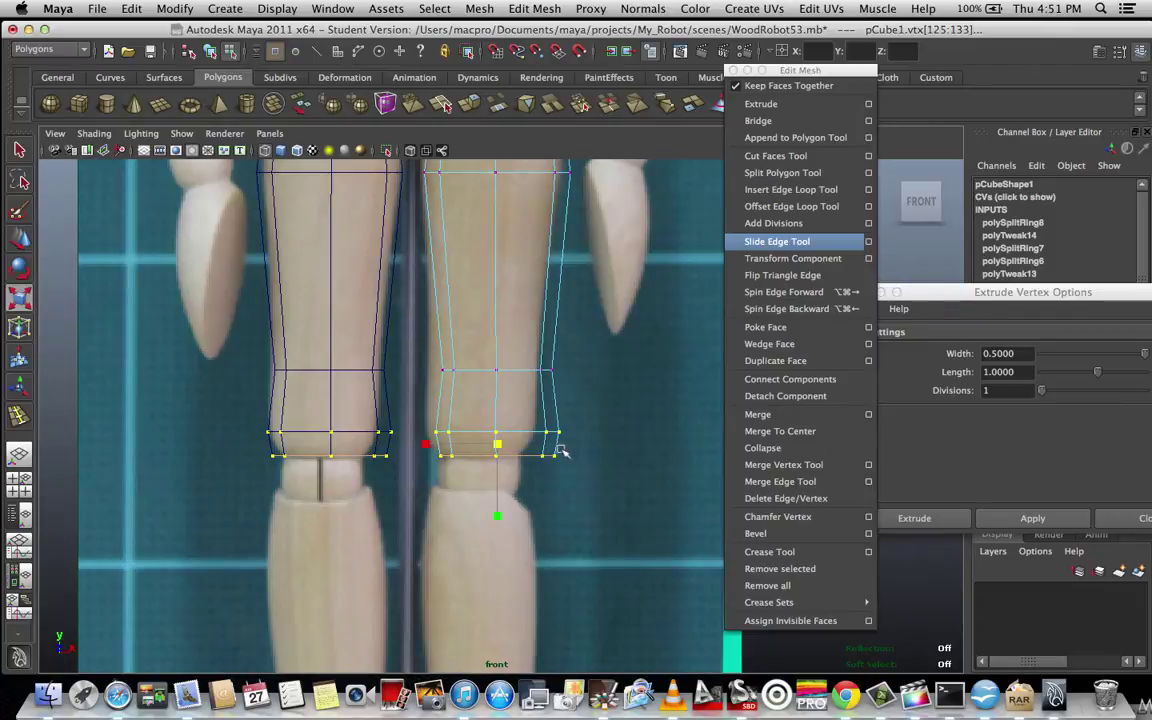
drag(503, 449, 502, 454)
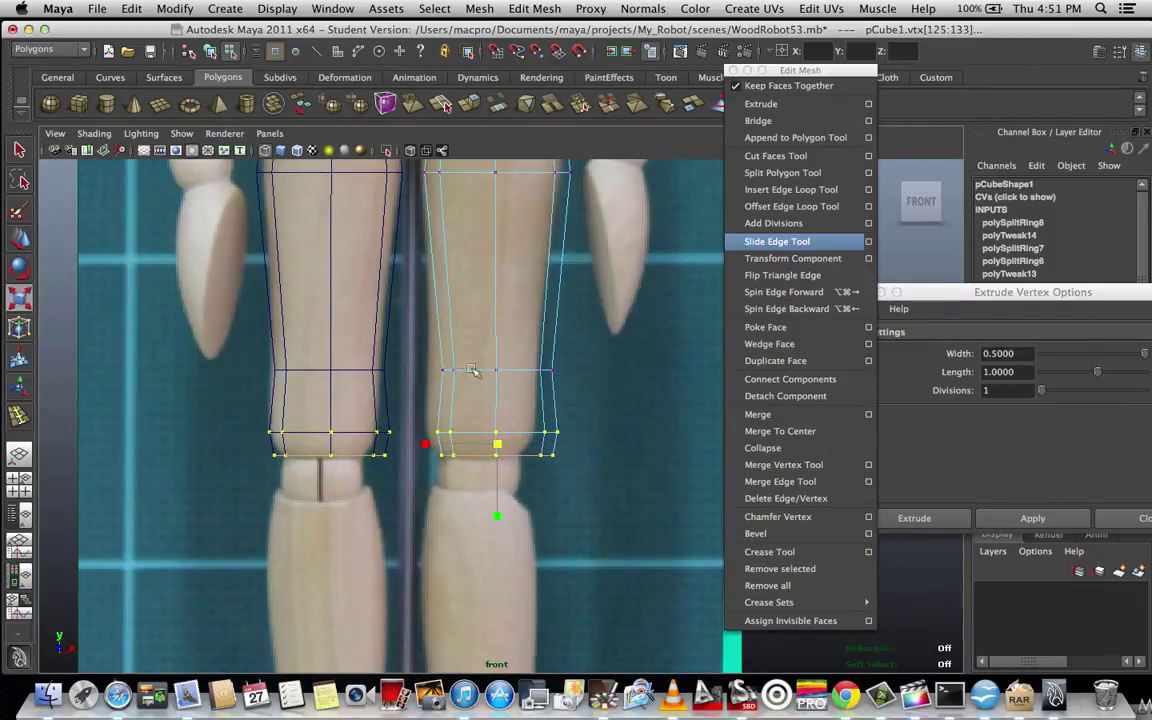
Select the vertices of the upper thigh edge loop and move them slightly up, then clear the selection.
scroll(458, 353, down, 3)
scroll(545, 397, down, 2)
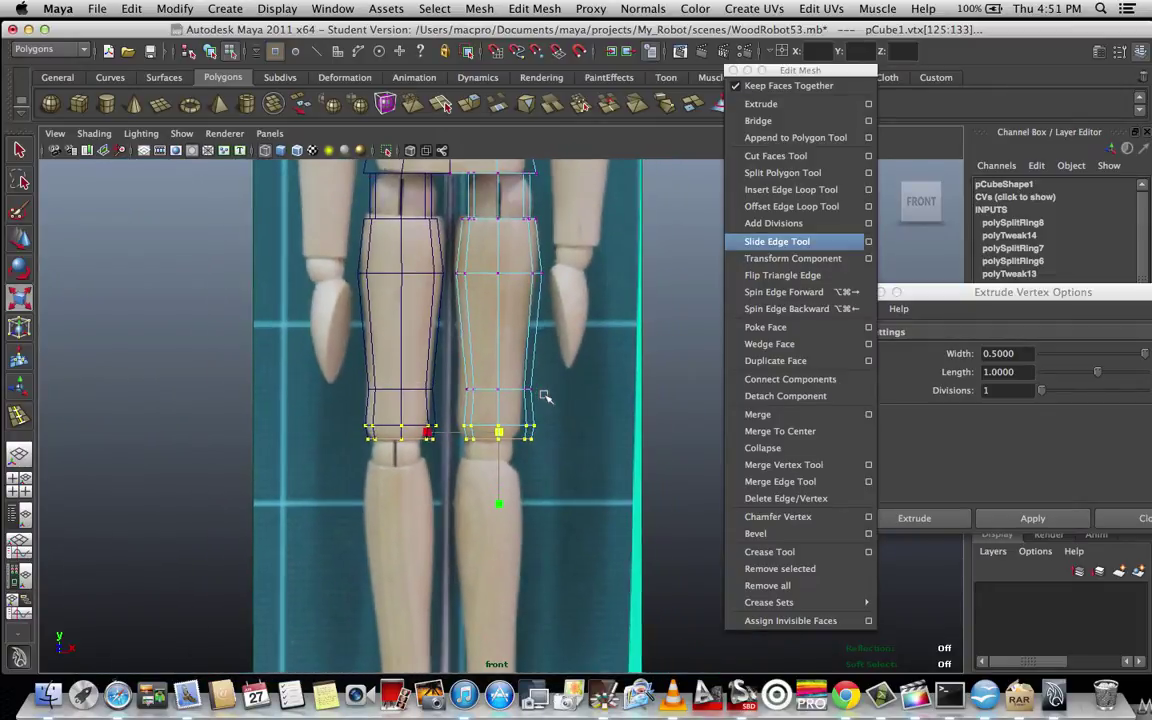
drag(443, 243, 577, 273)
key(w)
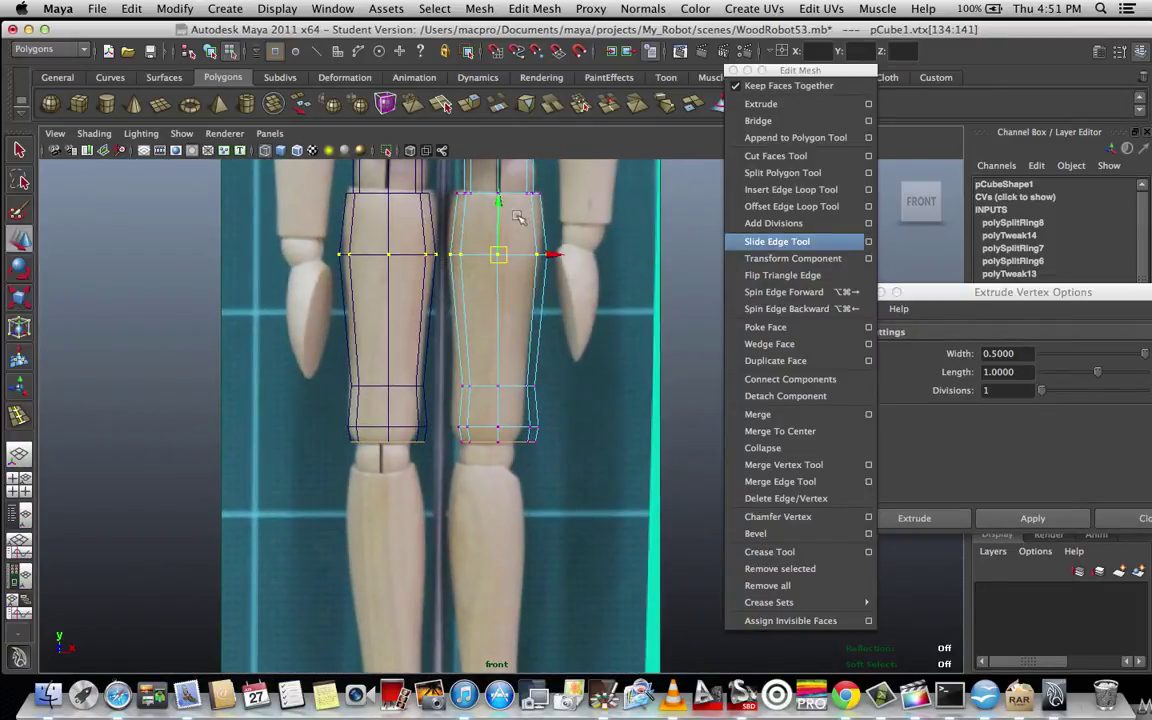
drag(500, 211, 499, 208)
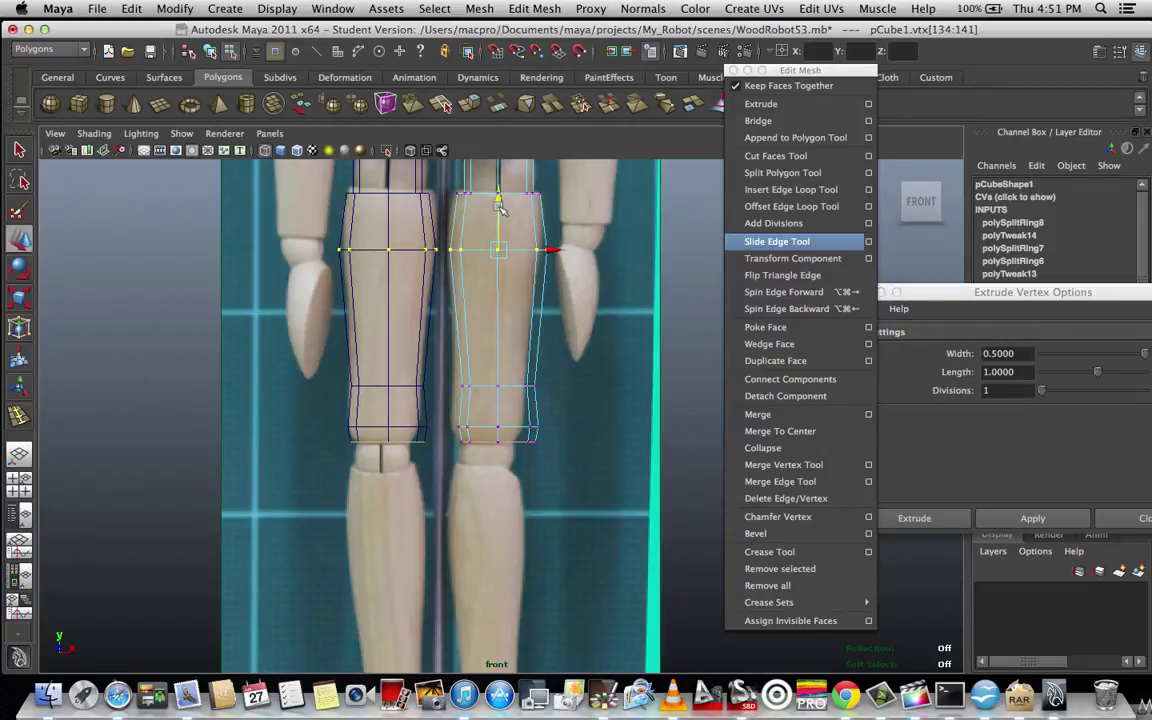
click(599, 388)
scroll(600, 396, down, 2)
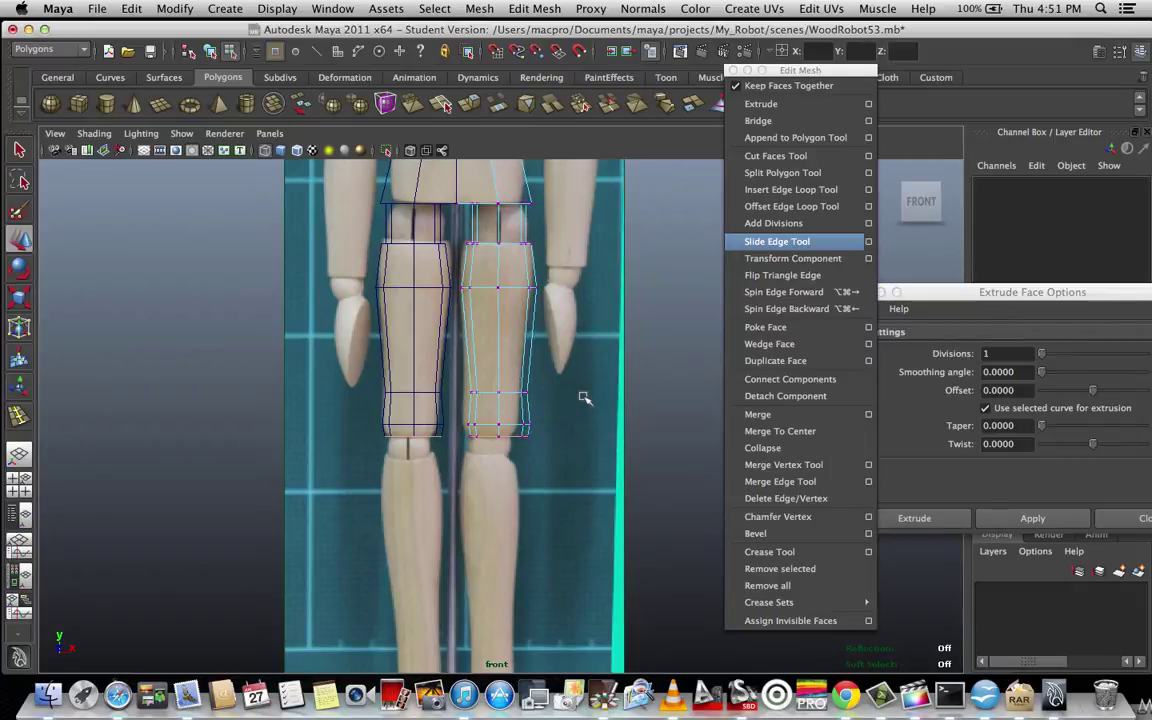
Examine the hips and thighs shaded in the perspective view, with smooth preview switched on and back off.
key(space)
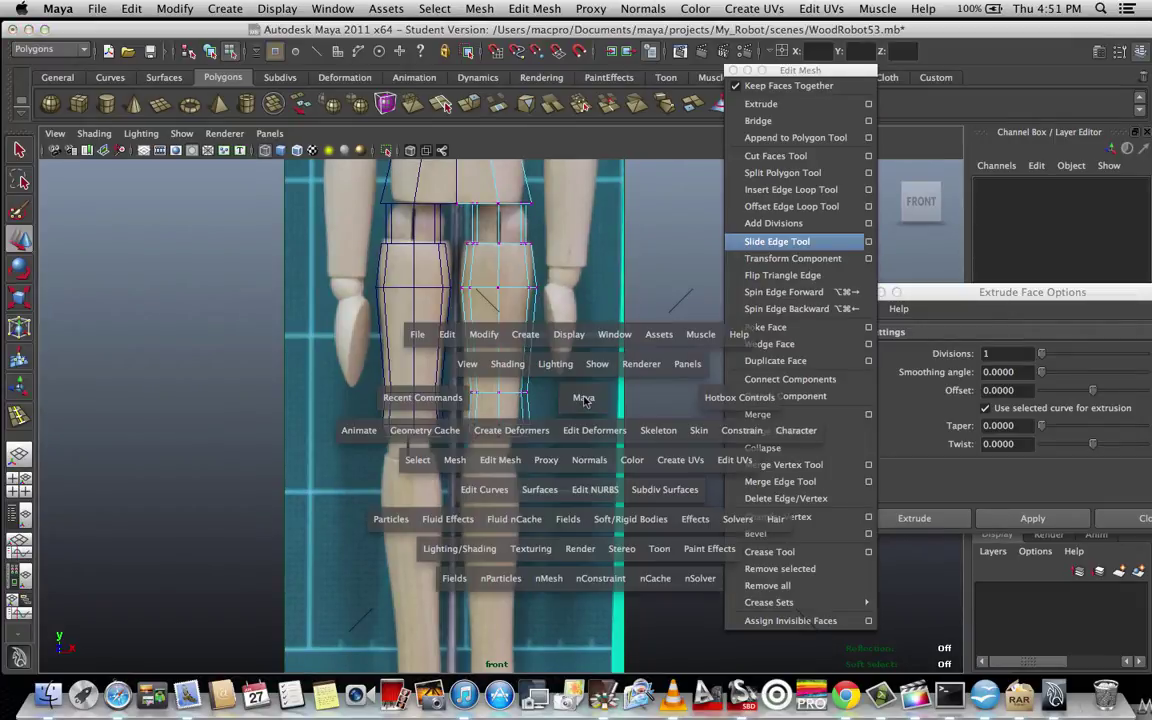
drag(584, 399, 596, 437)
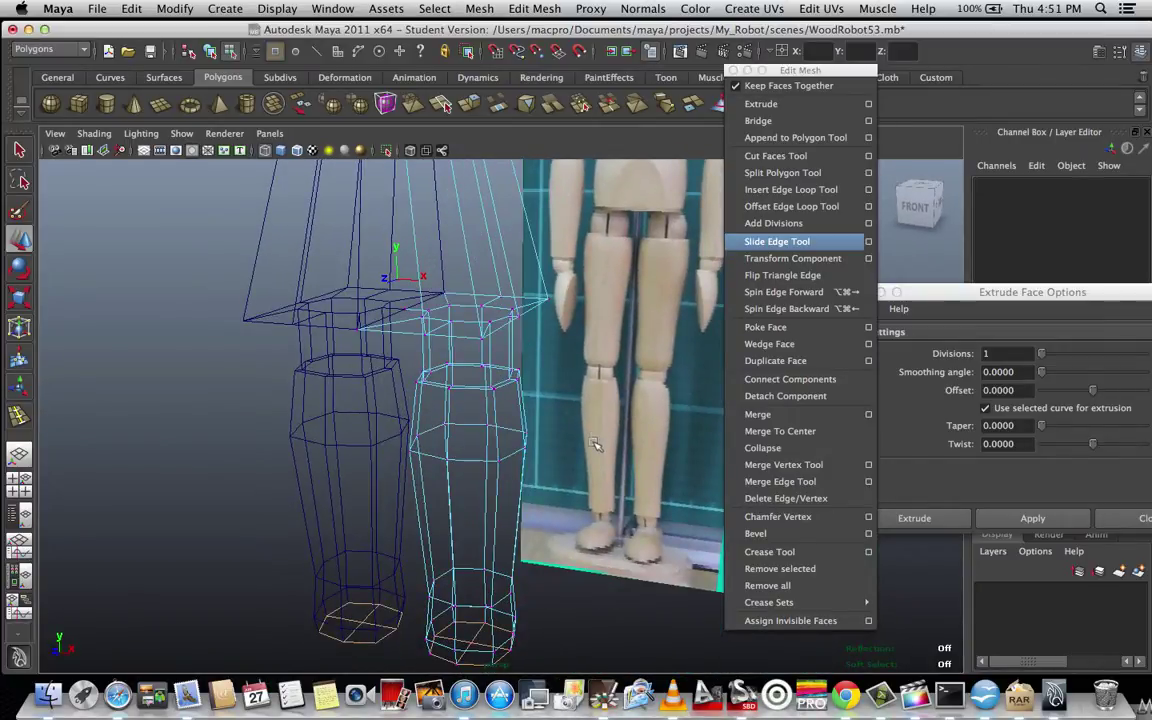
key(5)
mouse_move(592, 519)
alt+mouse_down()
mouse_move(576, 509)
mouse_move(597, 514)
mouse_move(572, 523)
mouse_move(568, 506)
mouse_move(600, 455)
mouse_move(571, 512)
alt+mouse_up()
scroll(573, 514, down, 5)
scroll(571, 522, up, 5)
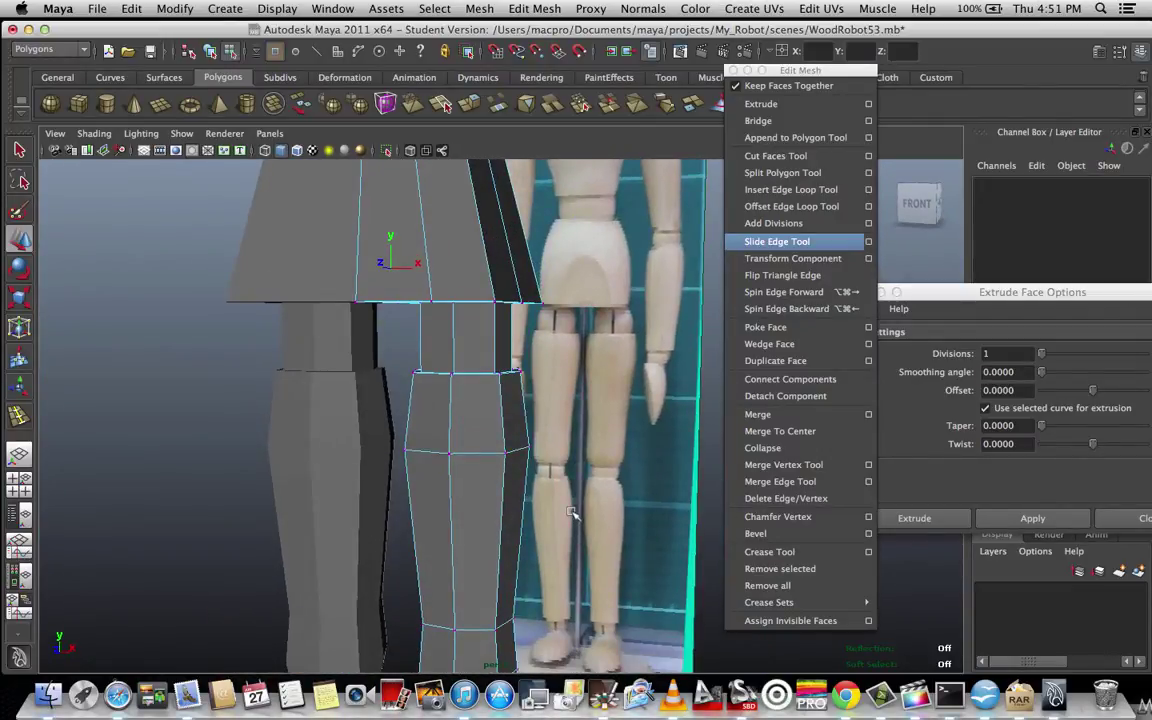
key(3)
scroll(547, 572, down, 5)
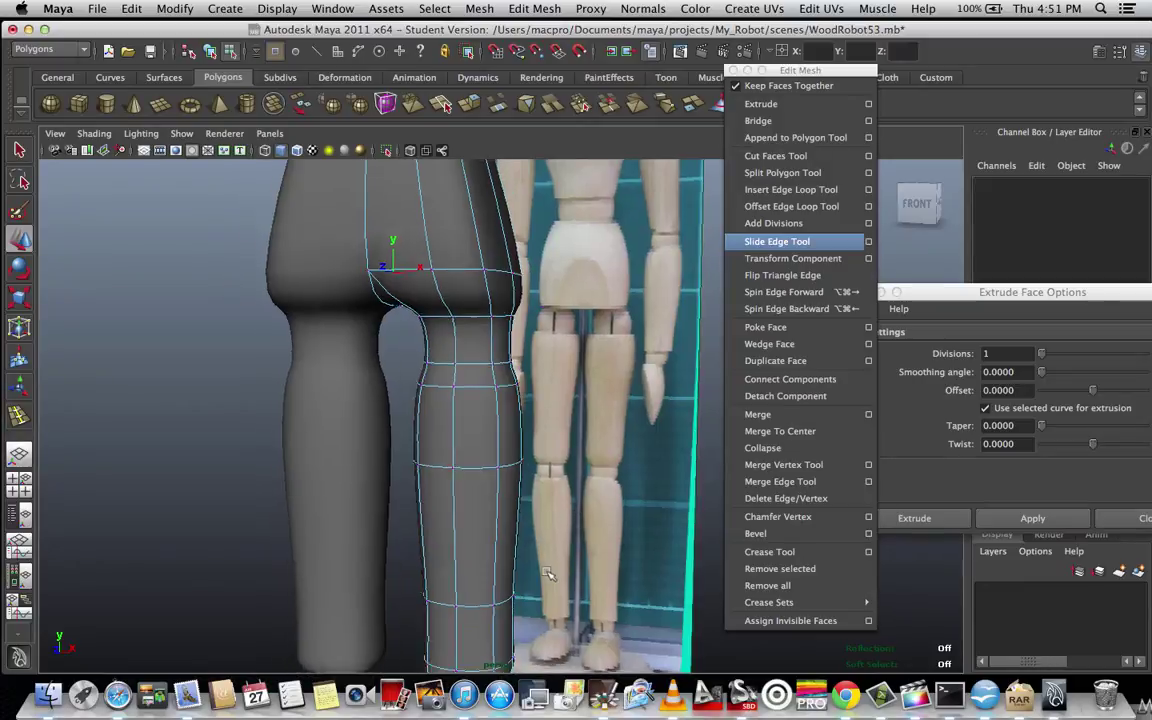
alt+drag(545, 572, 465, 517)
alt+drag(443, 352, 566, 393)
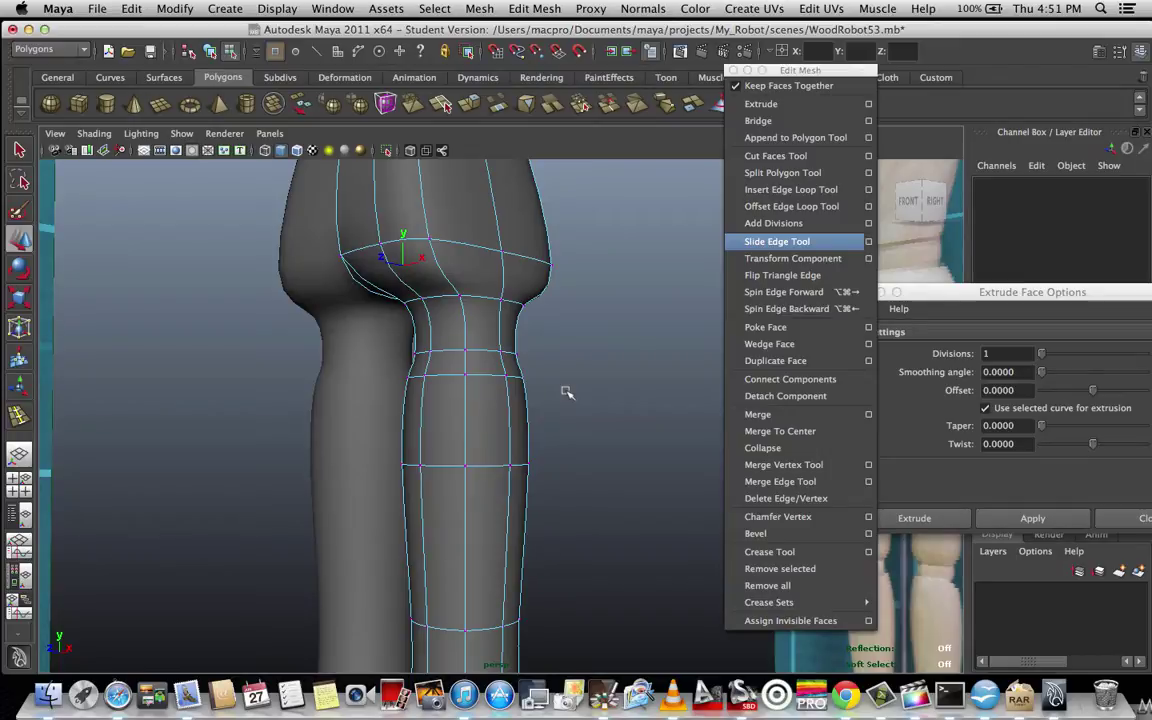
alt+drag(566, 393, 588, 512)
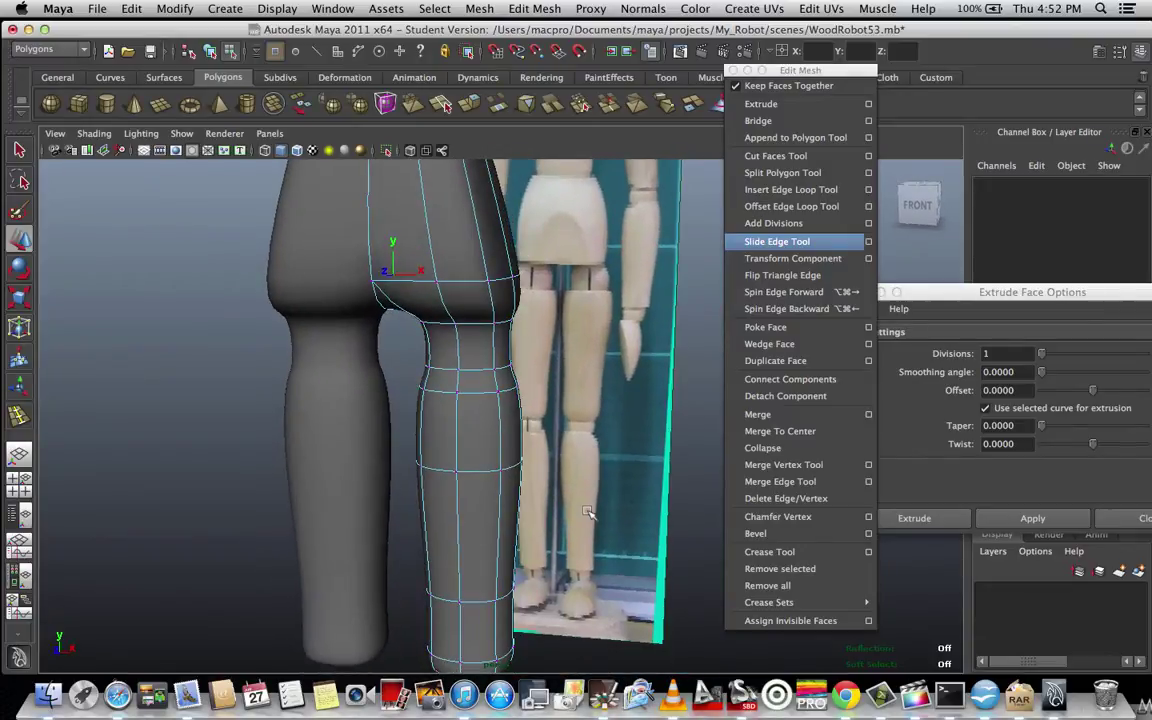
key(1)
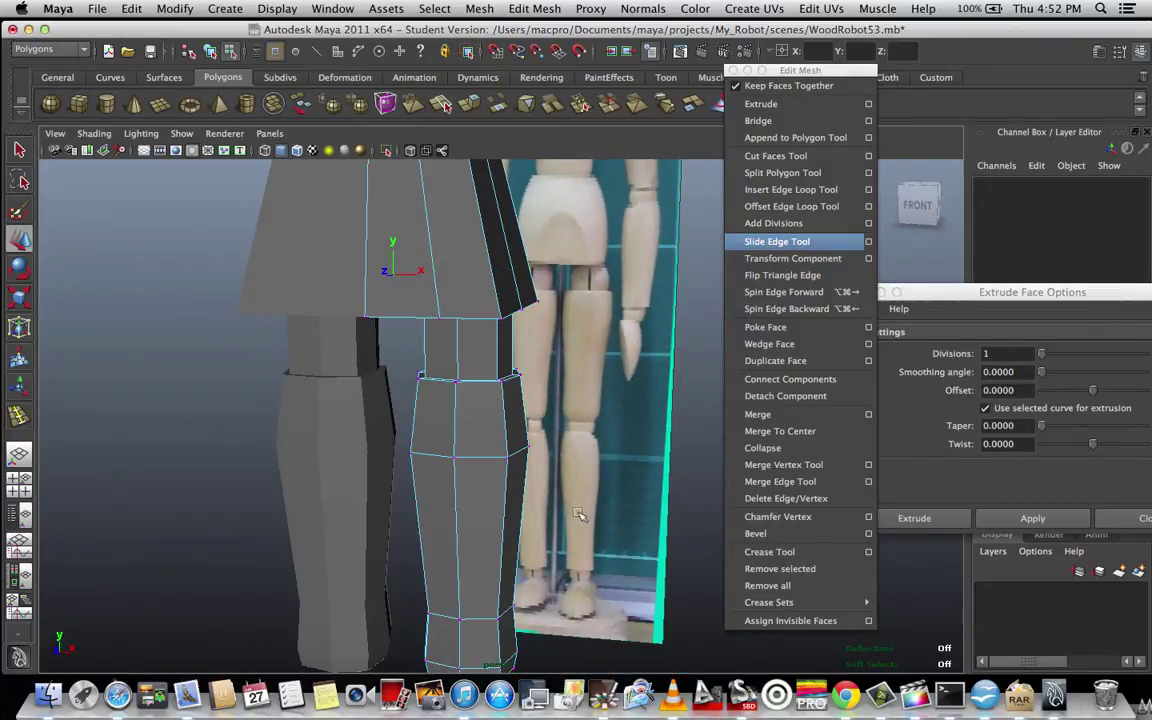
Try to extrude the faces on the thigh's underside with an offset of 0.1, and undo the attempt.
alt+drag(573, 543, 592, 482)
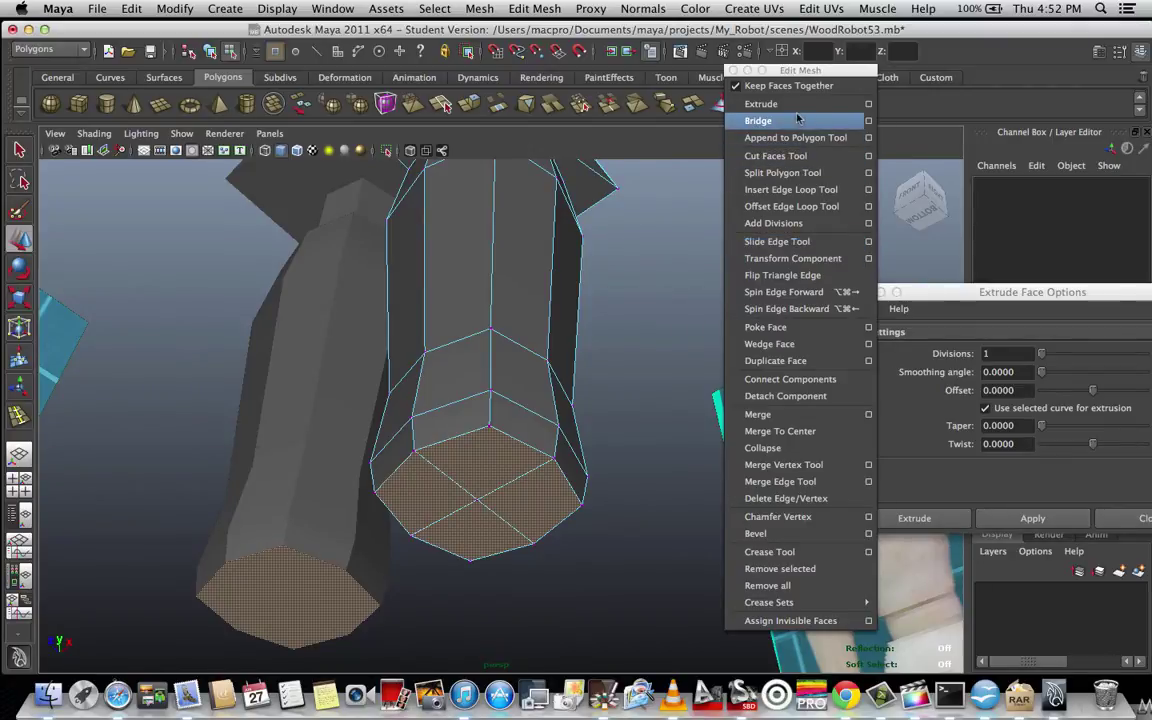
scroll(671, 360, down, 1)
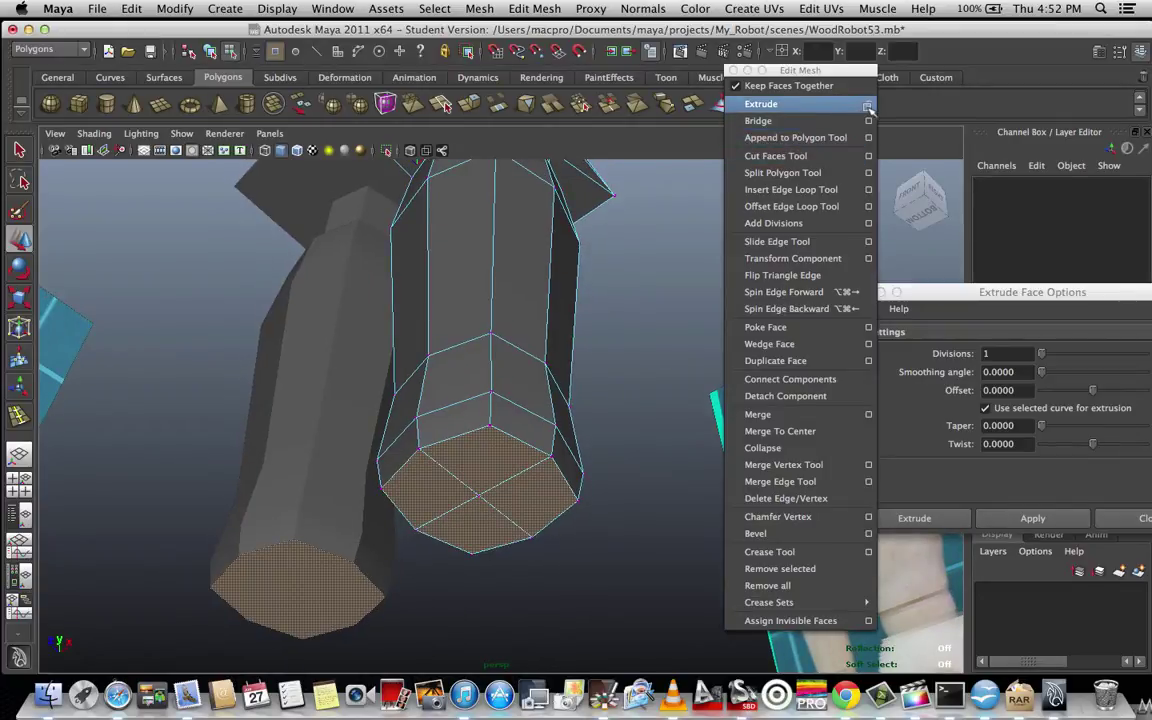
click(867, 104)
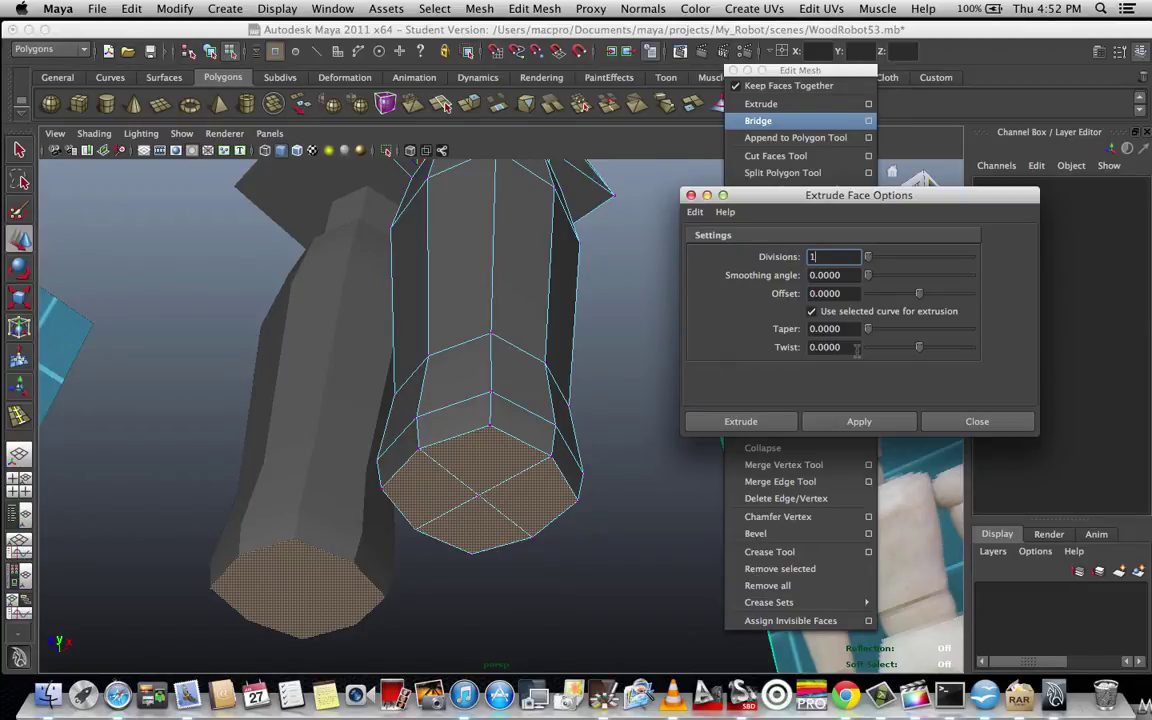
drag(712, 195, 703, 195)
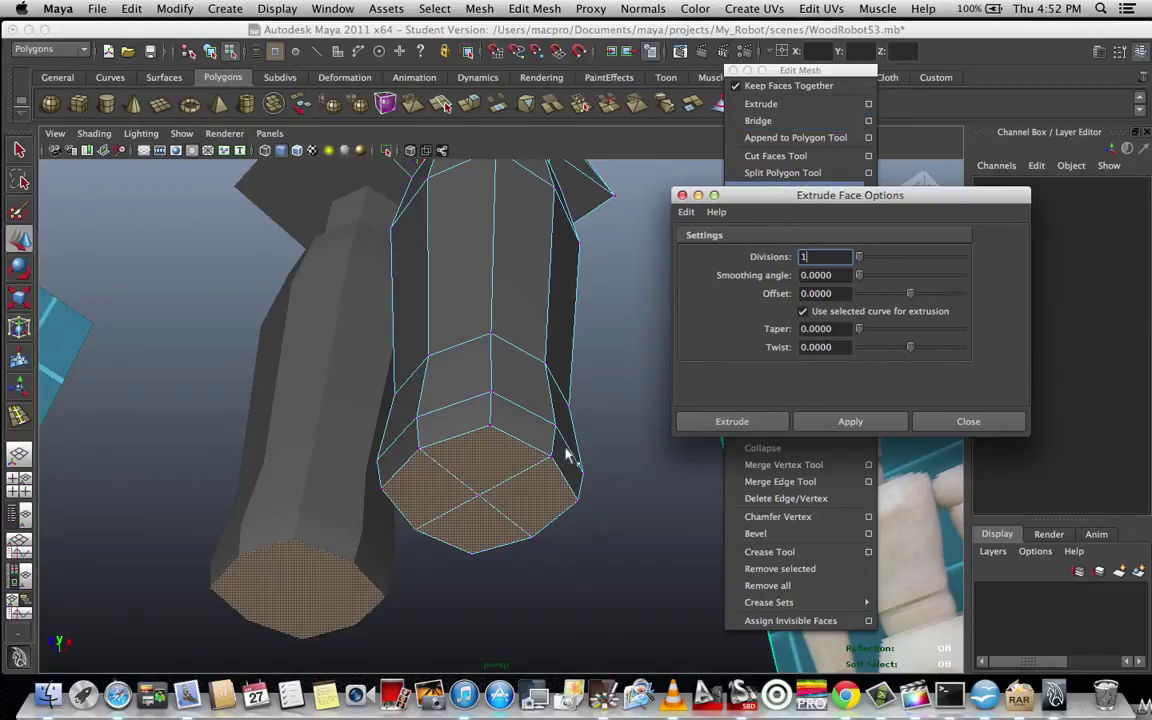
scroll(512, 463, up, 2)
click(798, 294)
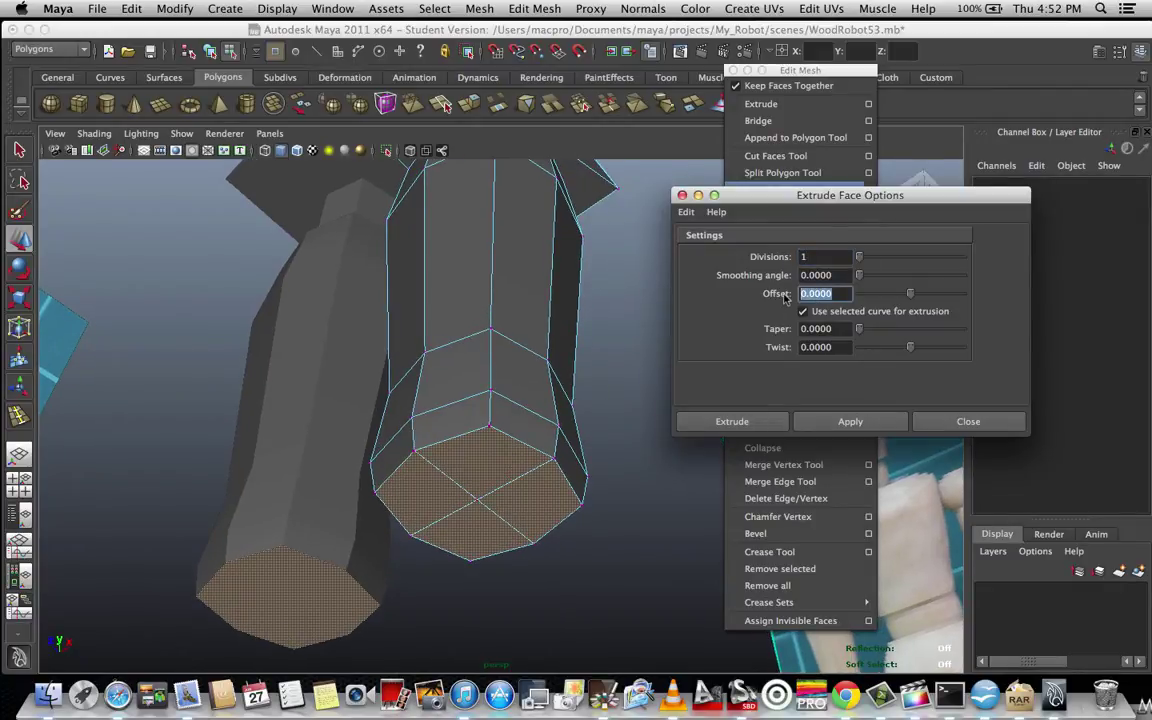
text(.1)
click(845, 424)
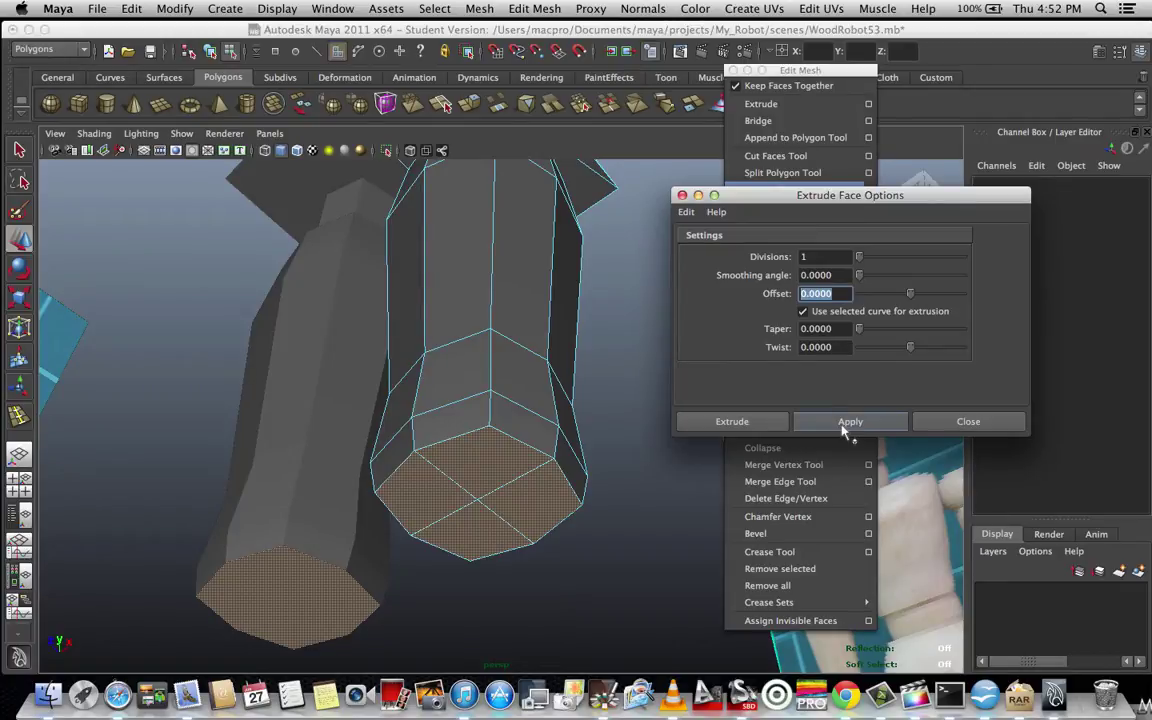
click(679, 485)
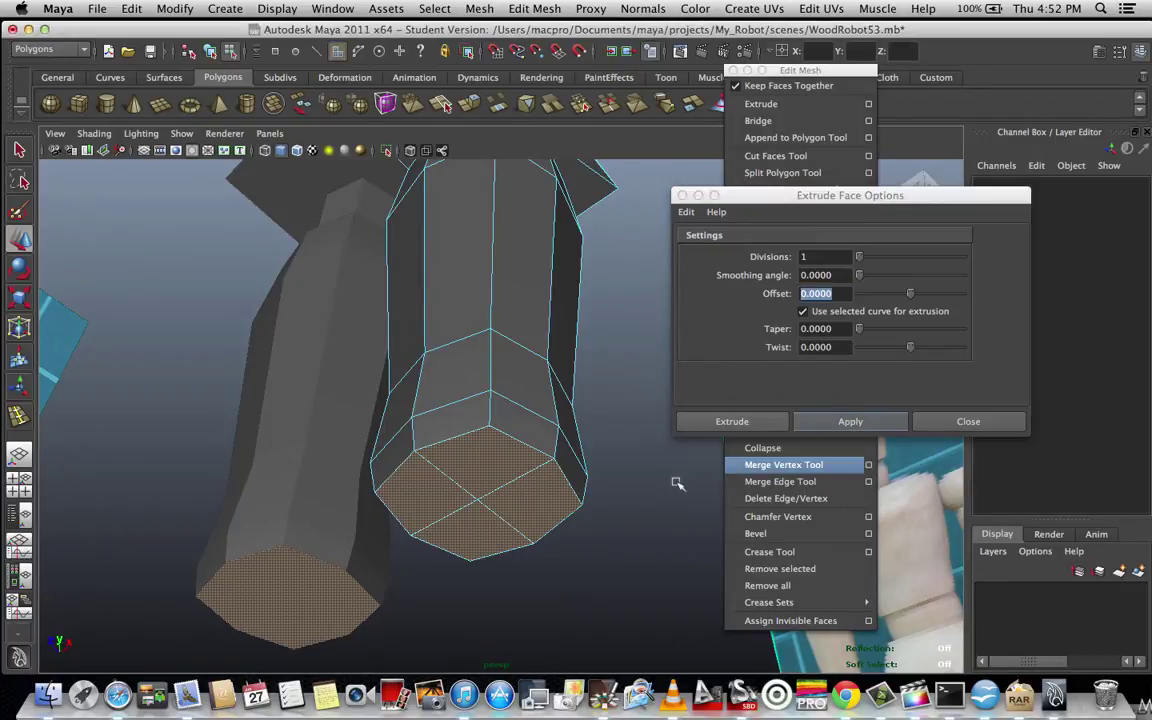
key(super+z)
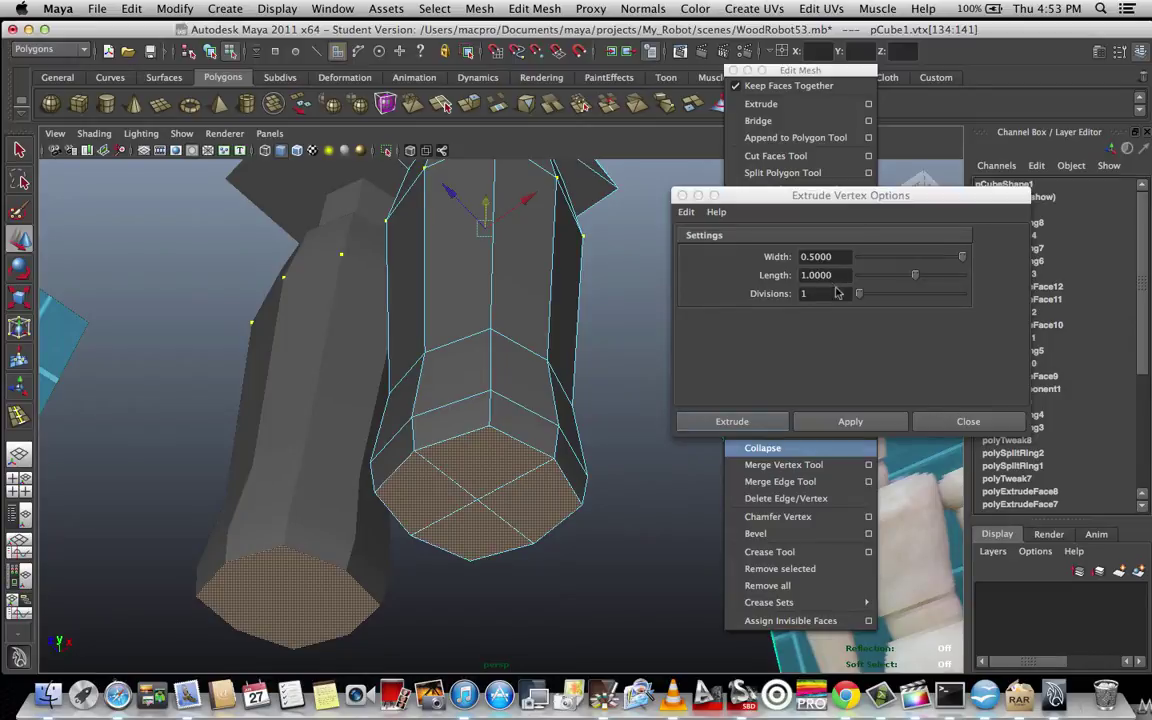
click(966, 422)
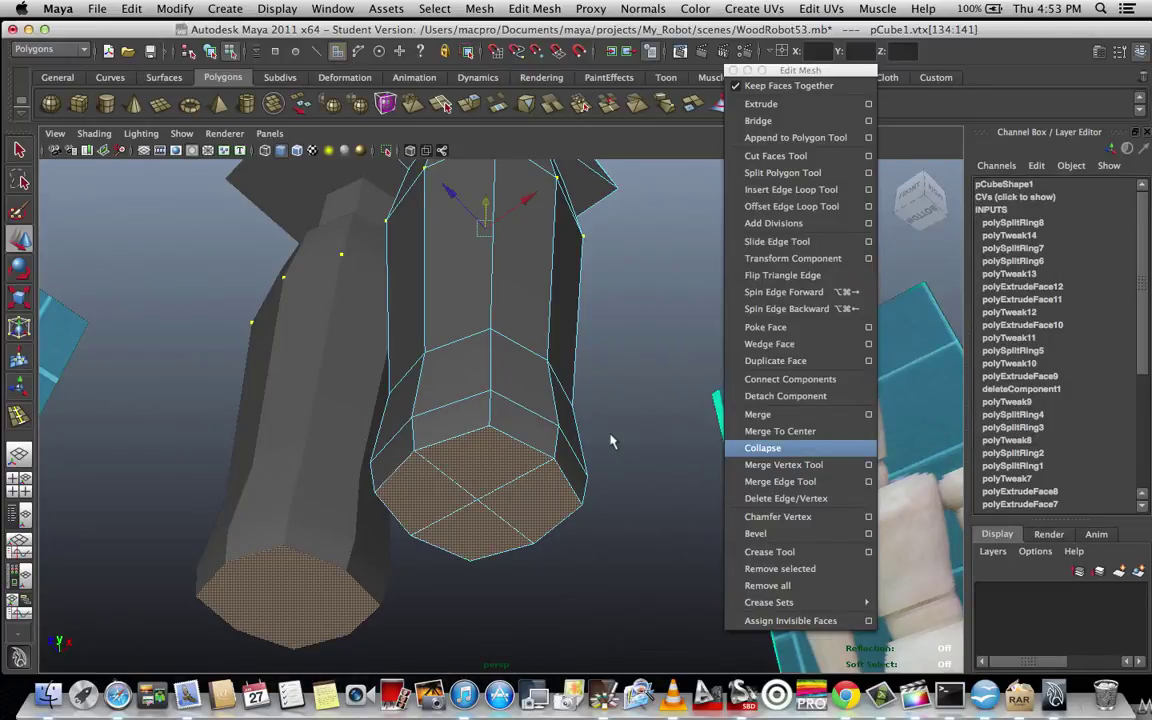
key(super+z)
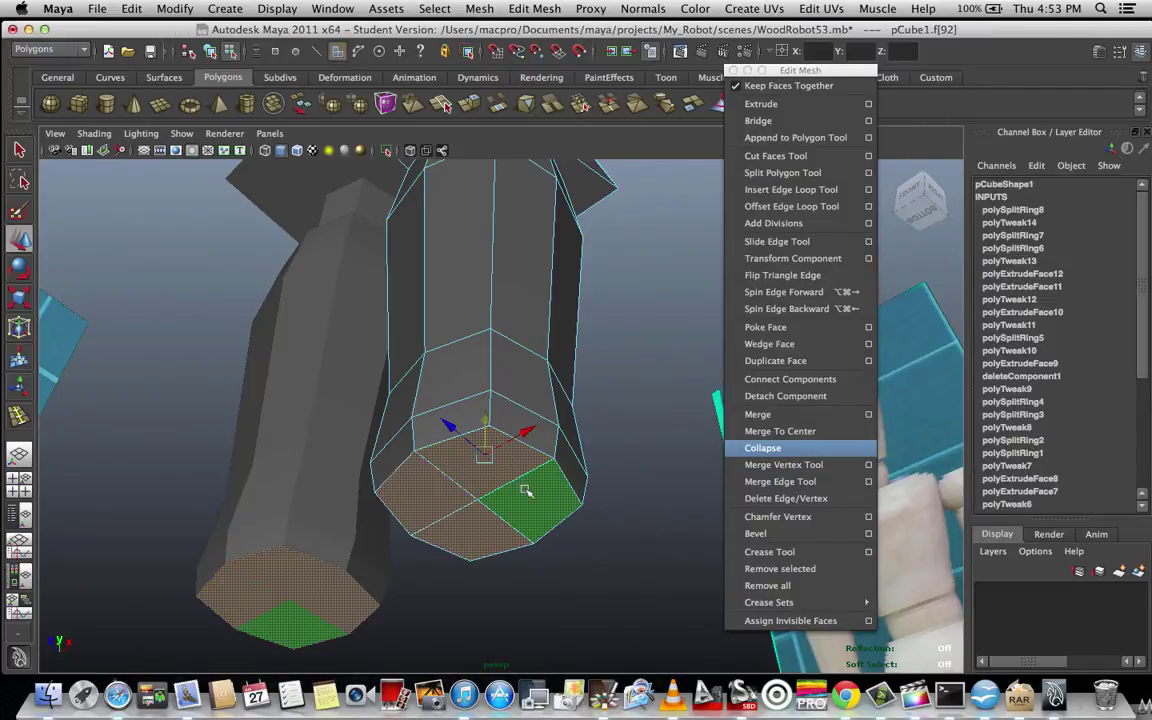
Select the four faces on the thigh's underside and extrude them with an offset of 0.5.
shift+click(526, 490)
shift+click(484, 519)
shift+click(434, 491)
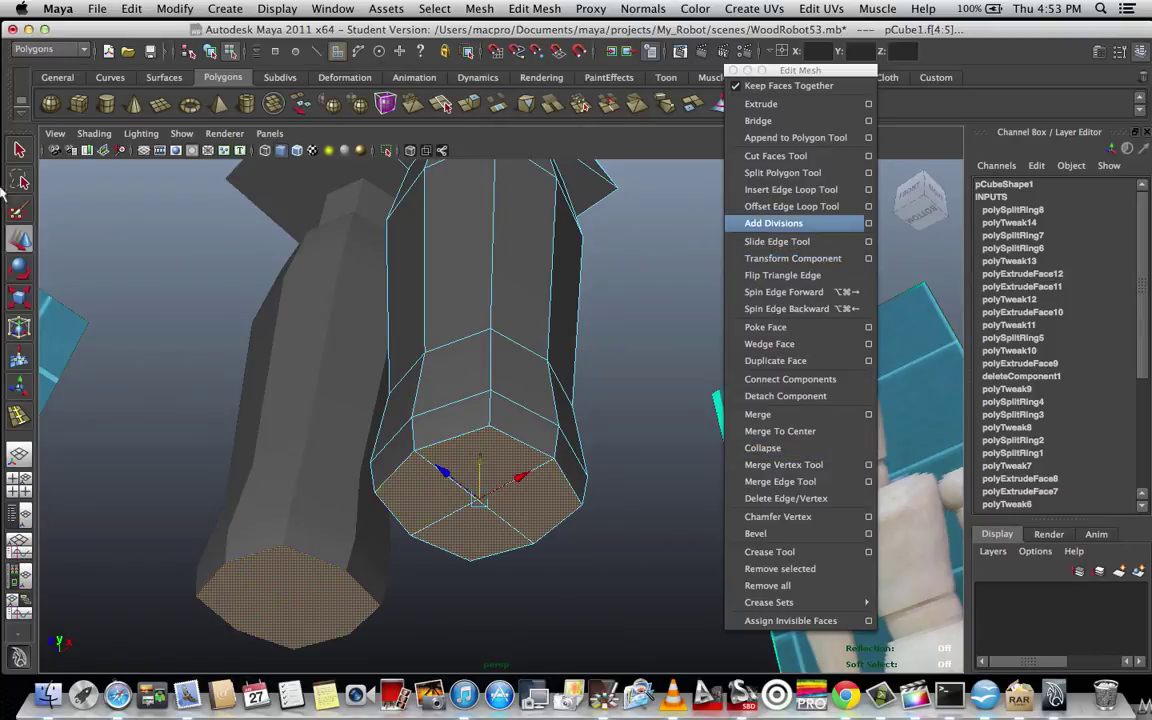
key(q)
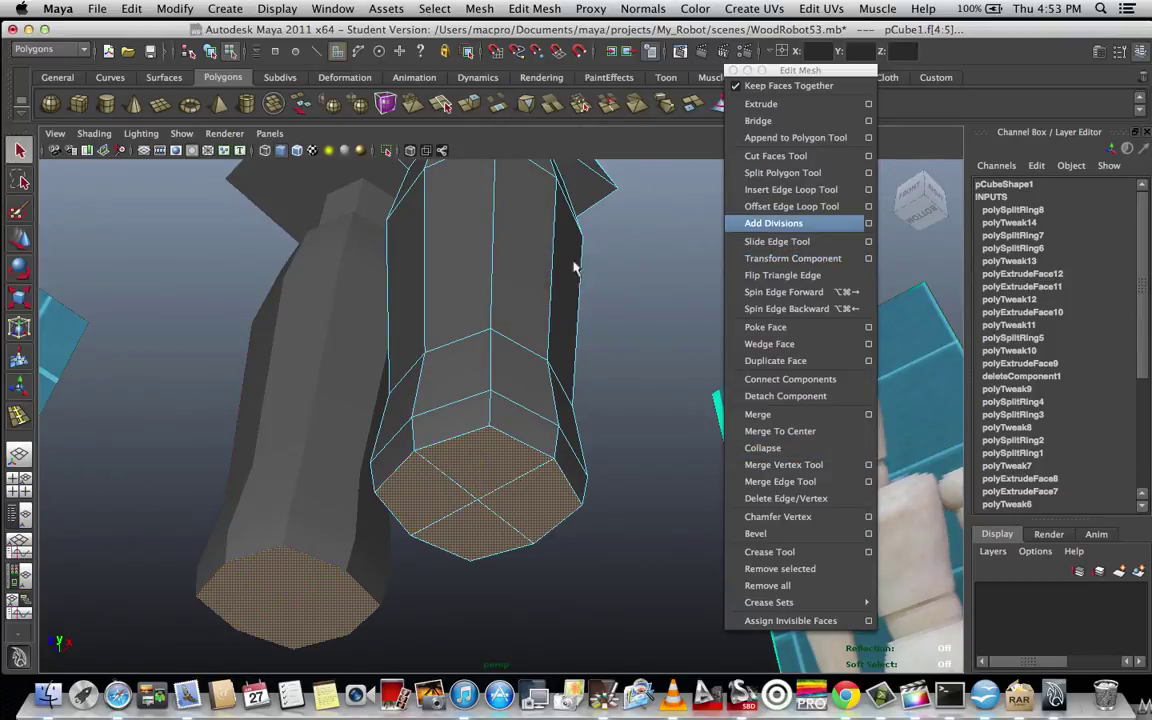
click(868, 104)
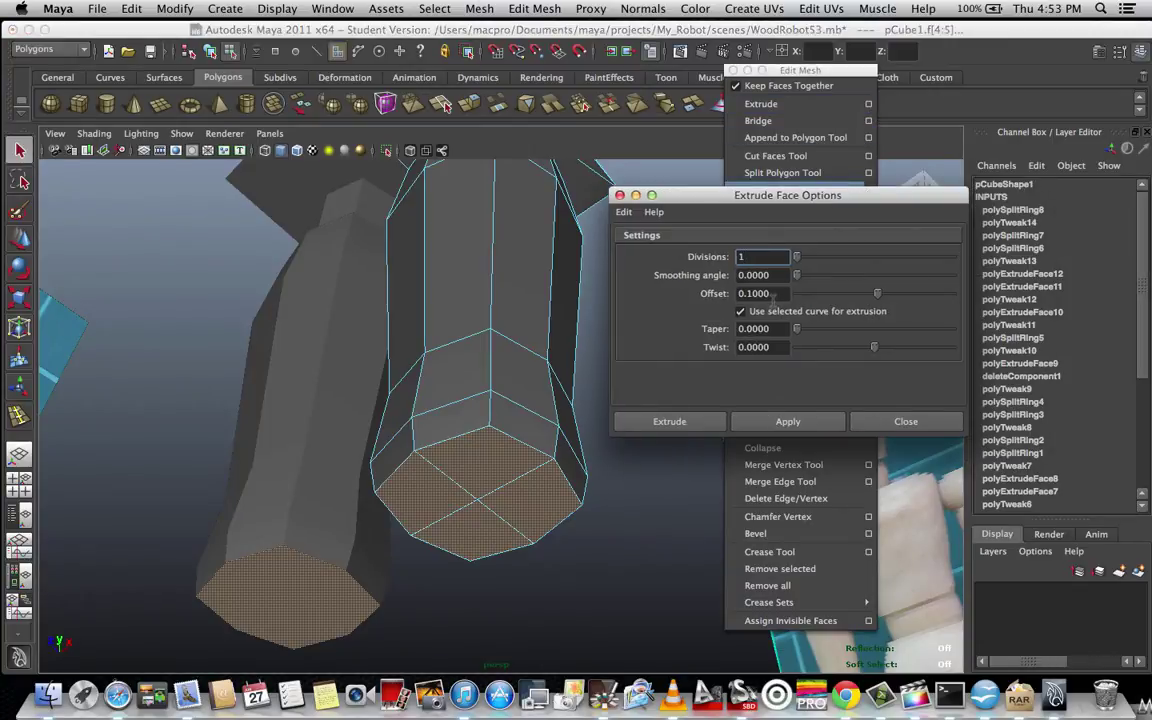
drag(776, 296, 738, 309)
text(.5)
click(788, 421)
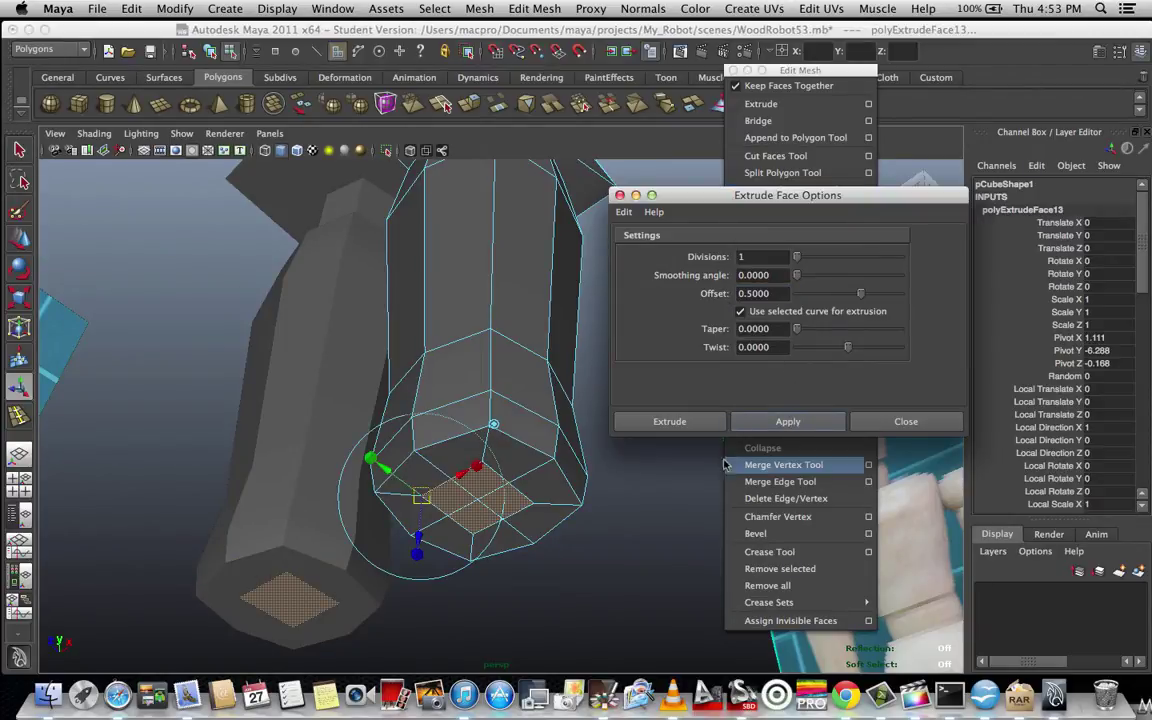
Scale the inset faces on the thigh's underside up uniformly until their corners nearly reach the outer rim.
alt+drag(670, 485, 590, 454)
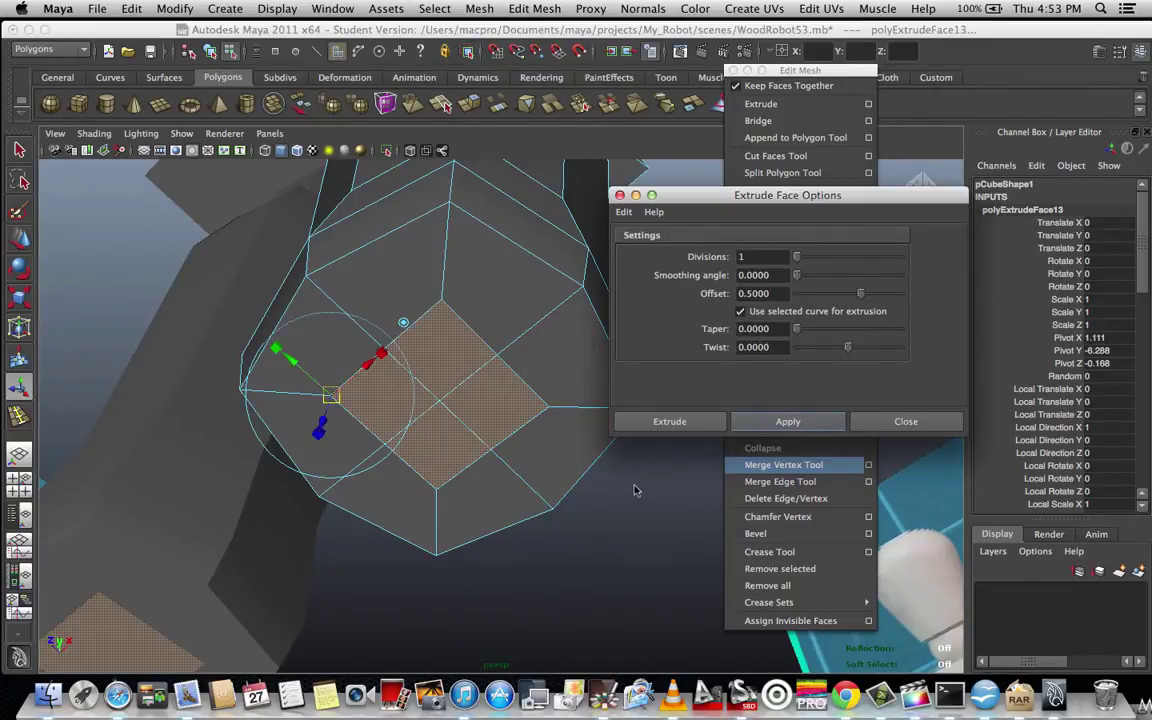
key(r)
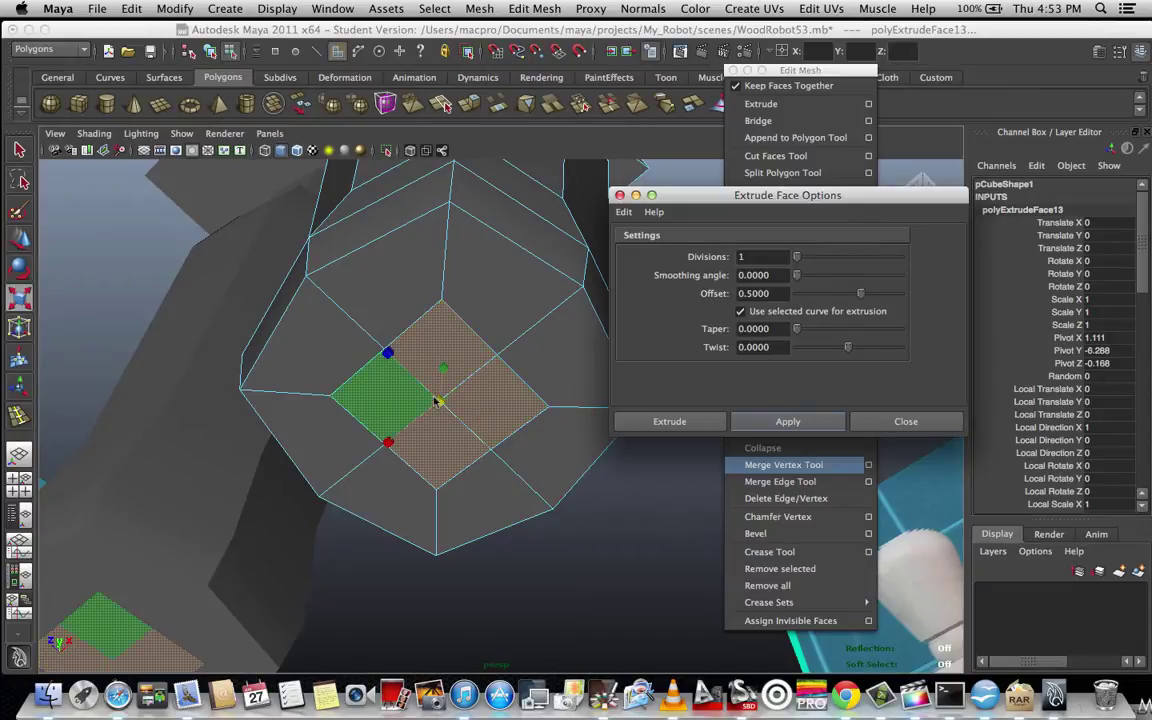
drag(440, 404, 505, 352)
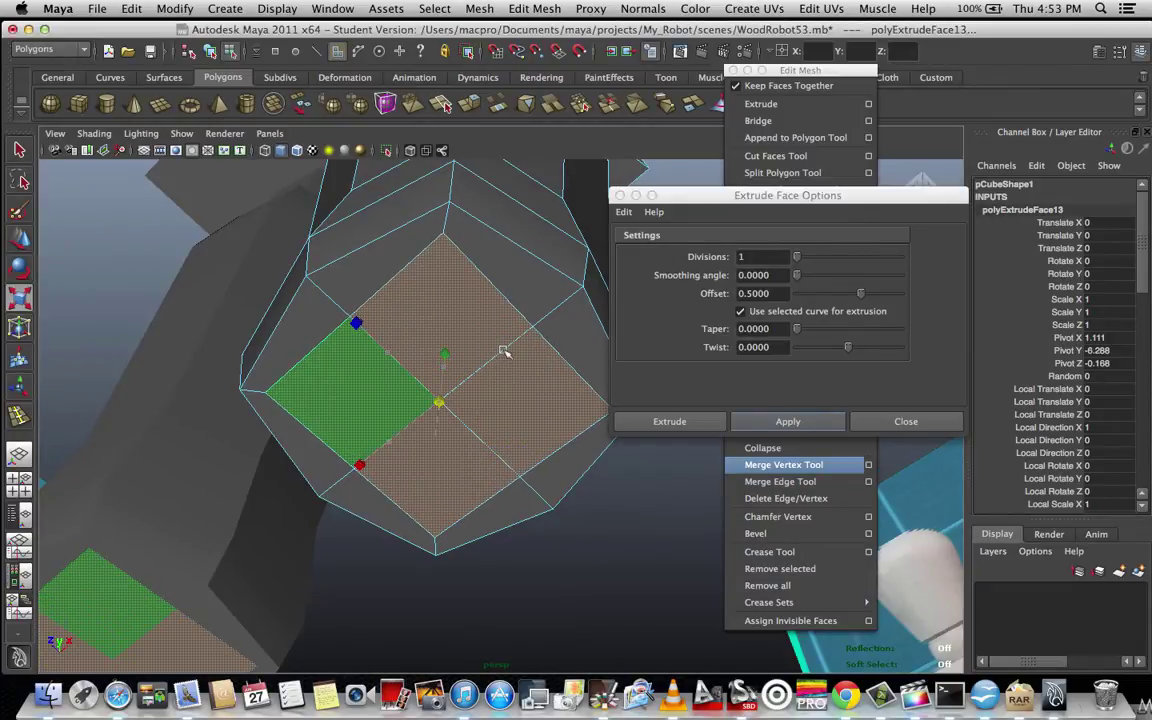
drag(676, 196, 778, 202)
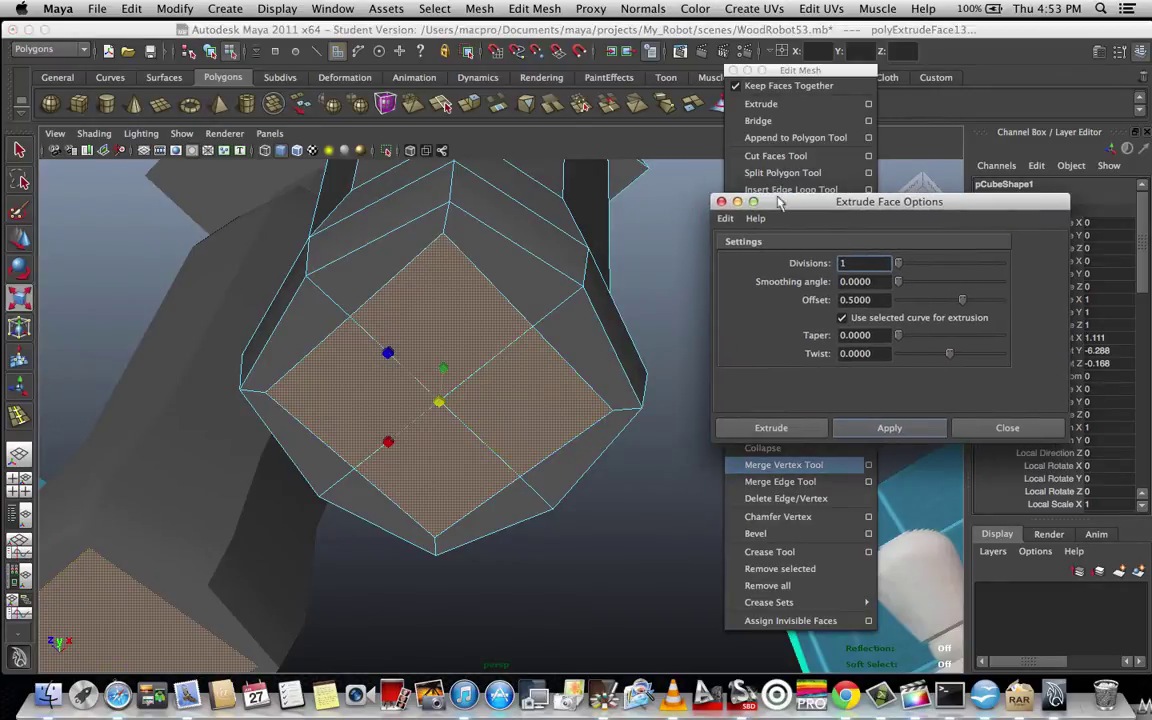
click(441, 405)
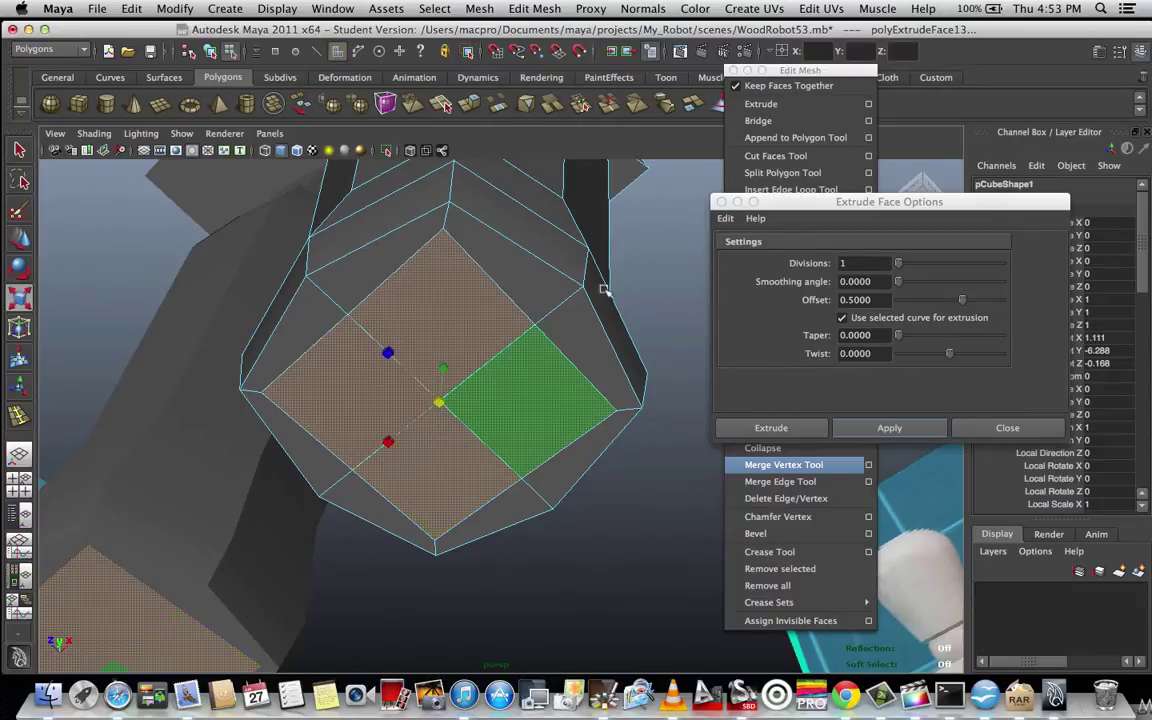
alt+drag(555, 260, 645, 291)
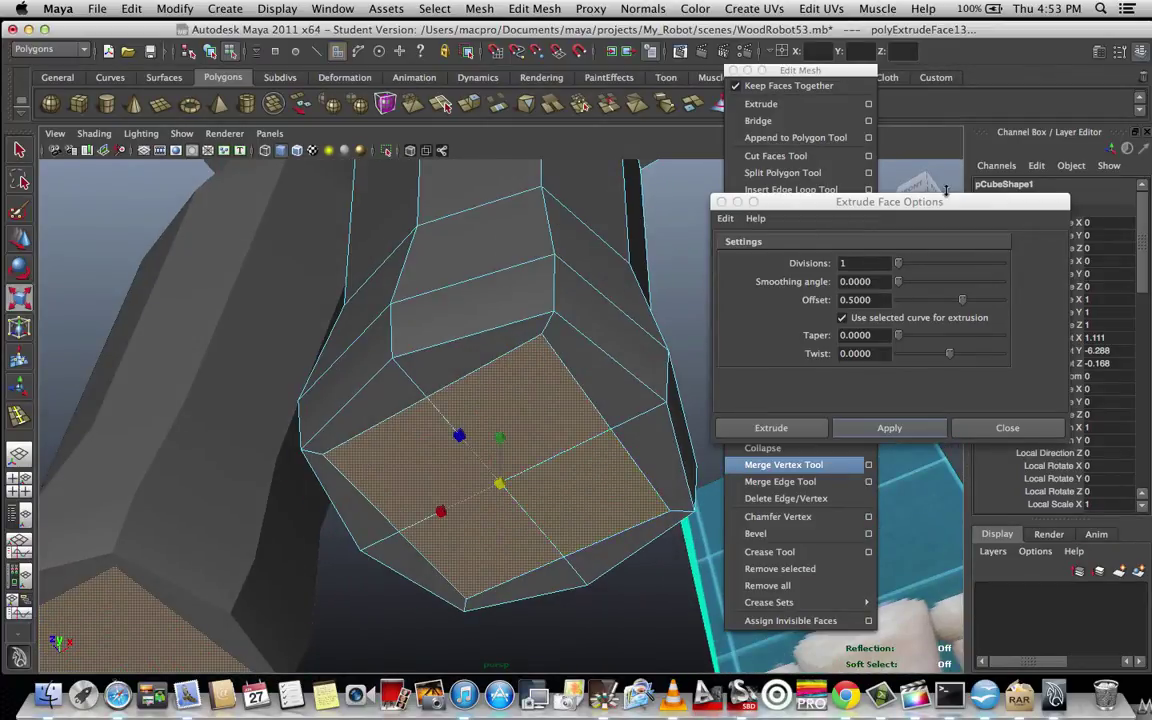
Move the floating extrude options and mesh editing windows aside and view the thigh's underside from directly below in vertex mode.
drag(917, 204, 1022, 383)
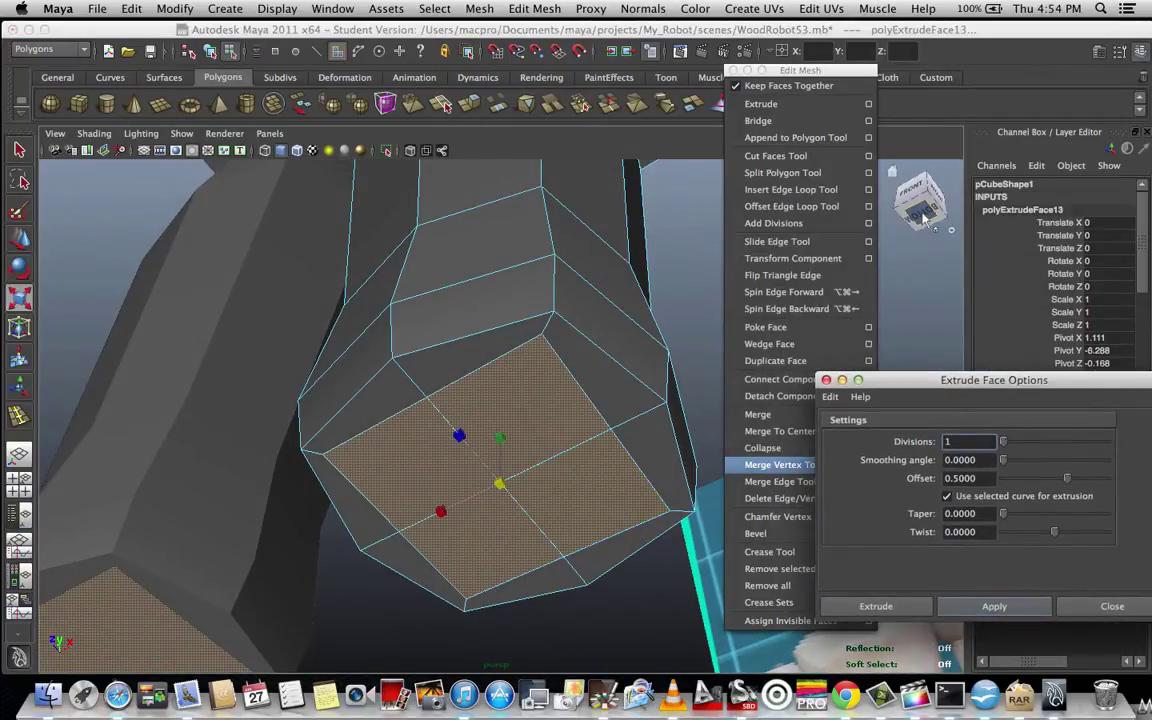
click(810, 71)
drag(810, 71, 851, 317)
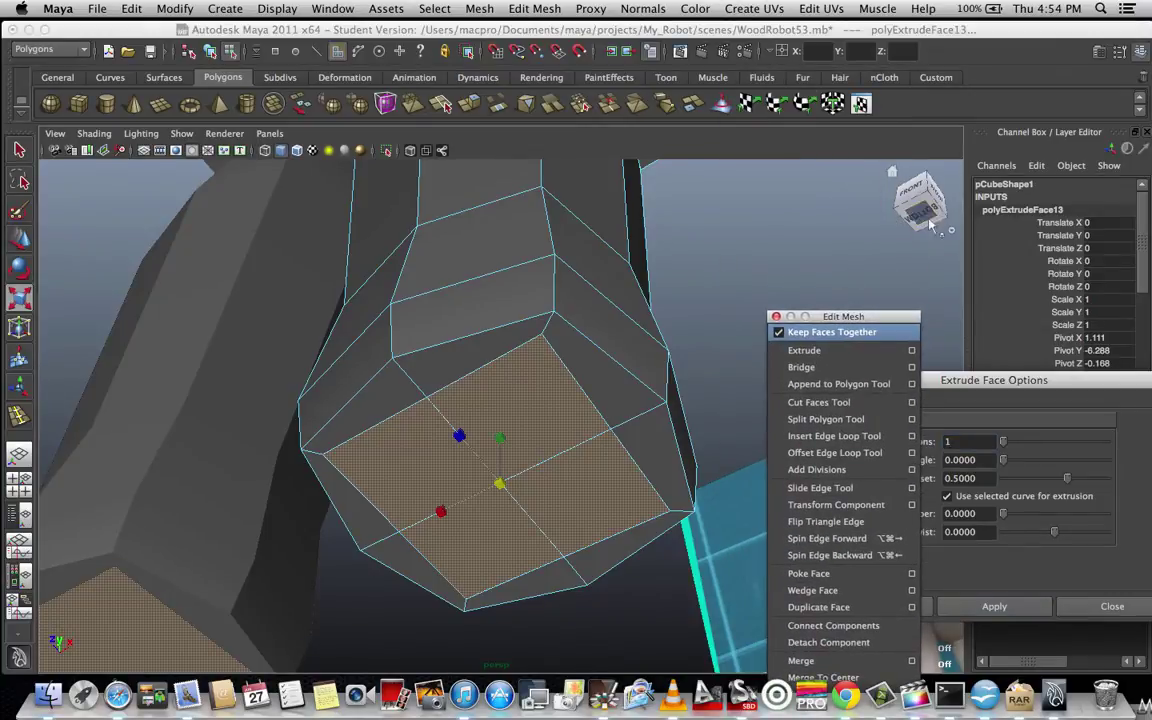
click(925, 211)
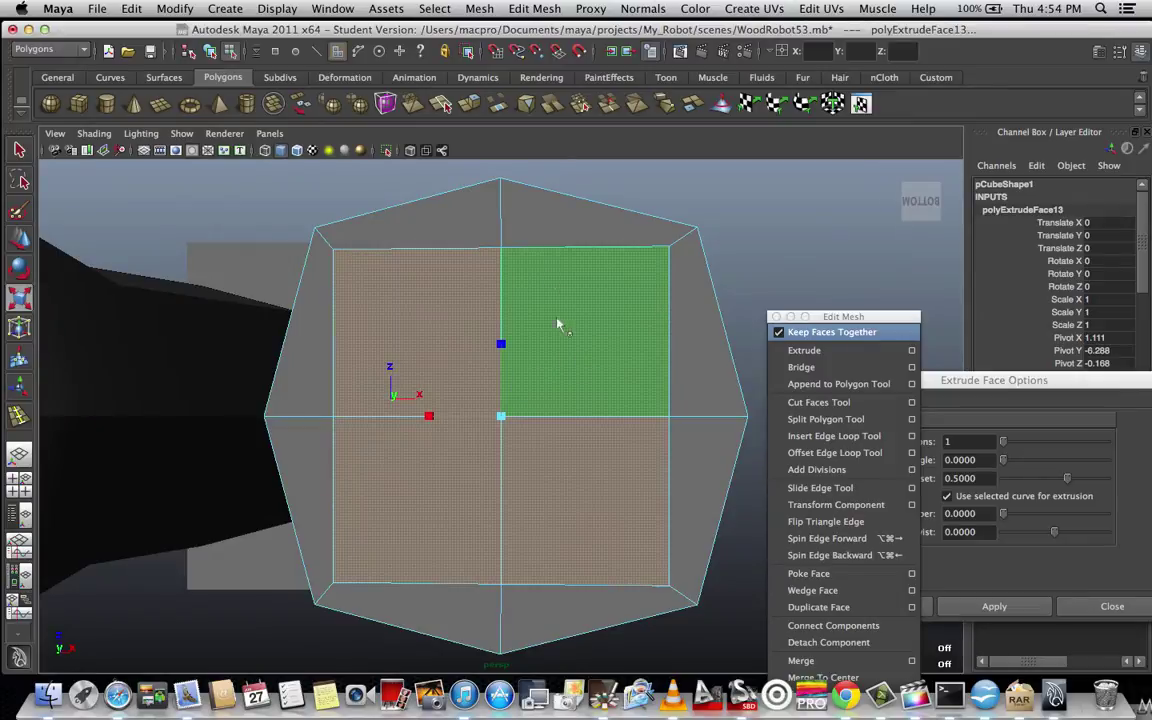
right_drag(497, 271, 450, 212)
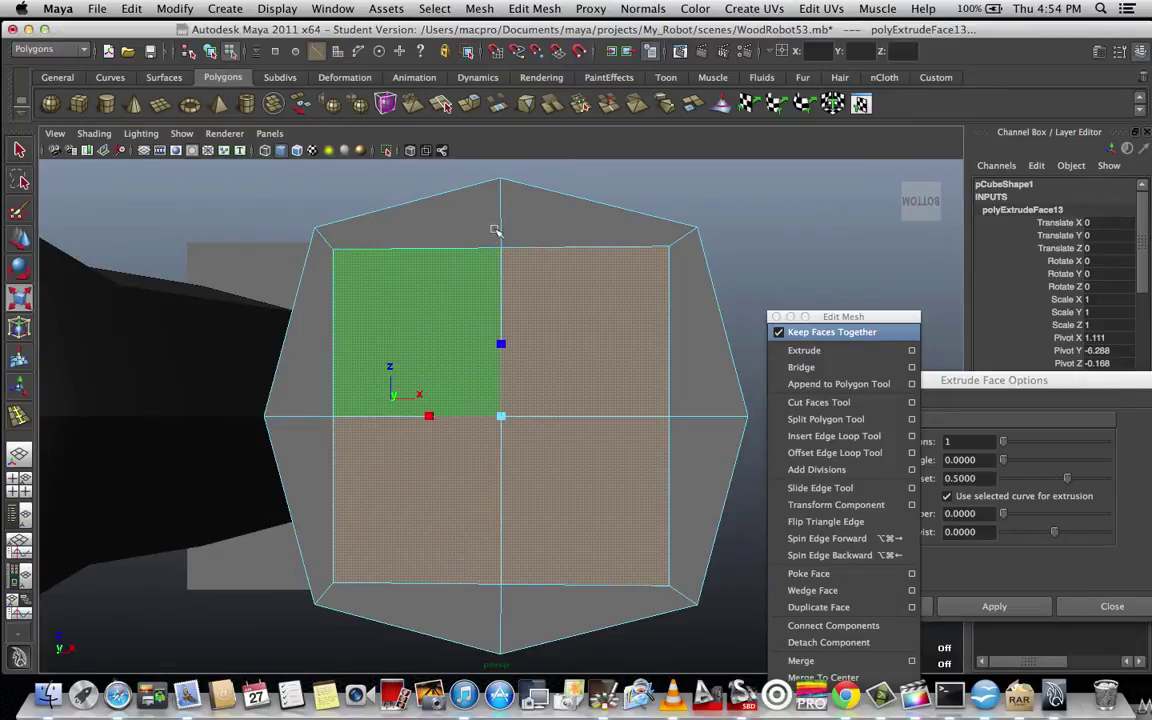
right_drag(481, 262, 430, 260)
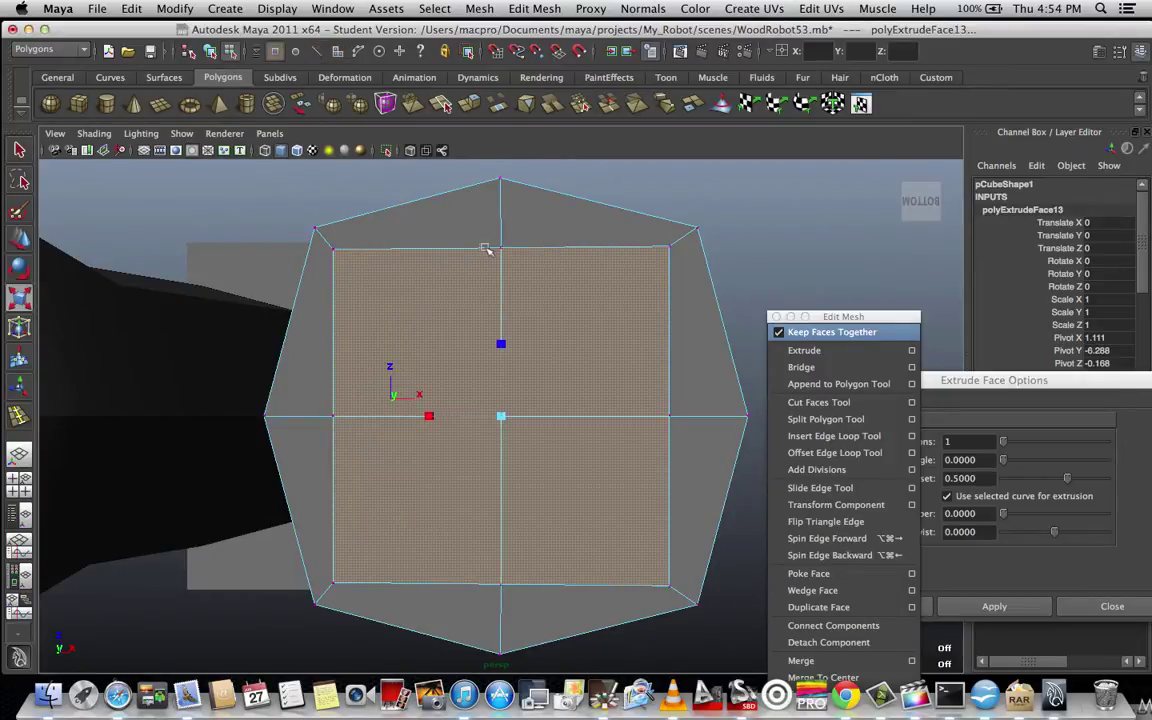
click(502, 249)
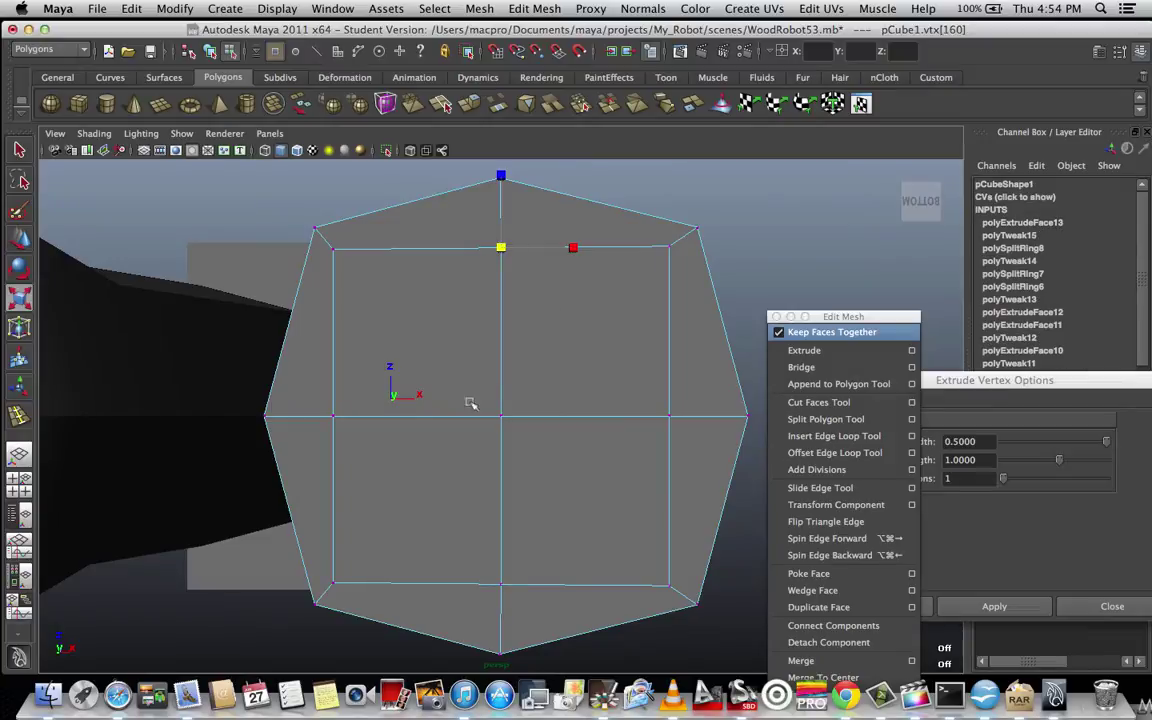
click(335, 417)
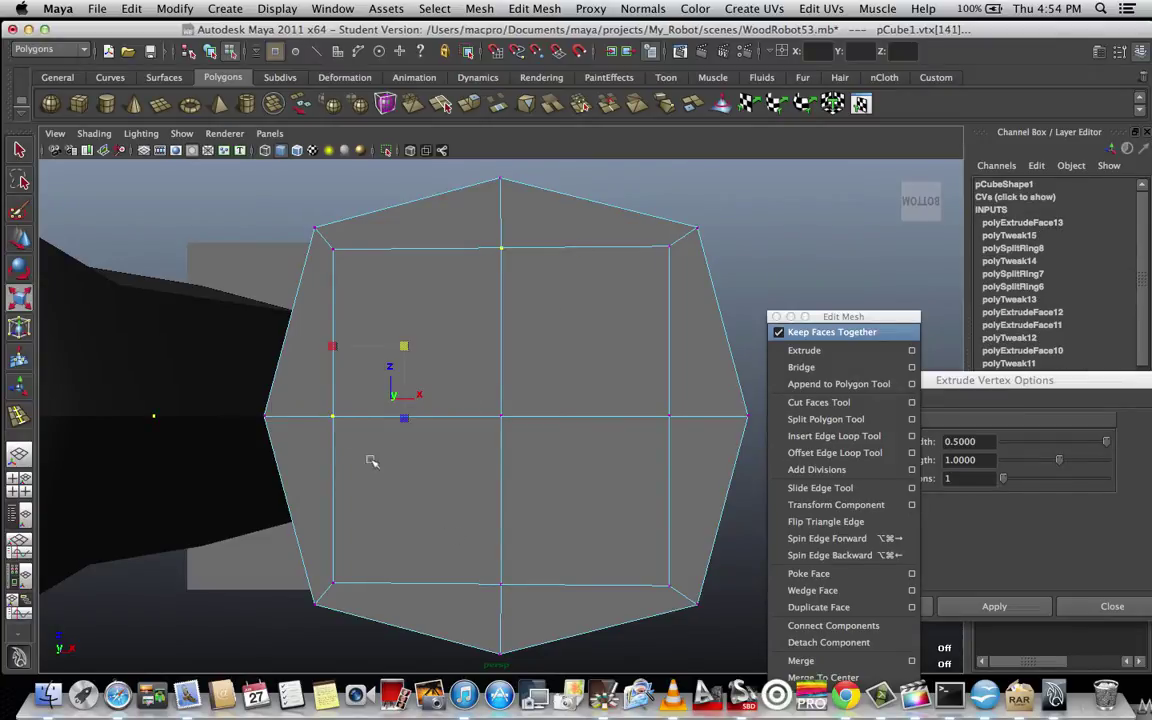
click(502, 589)
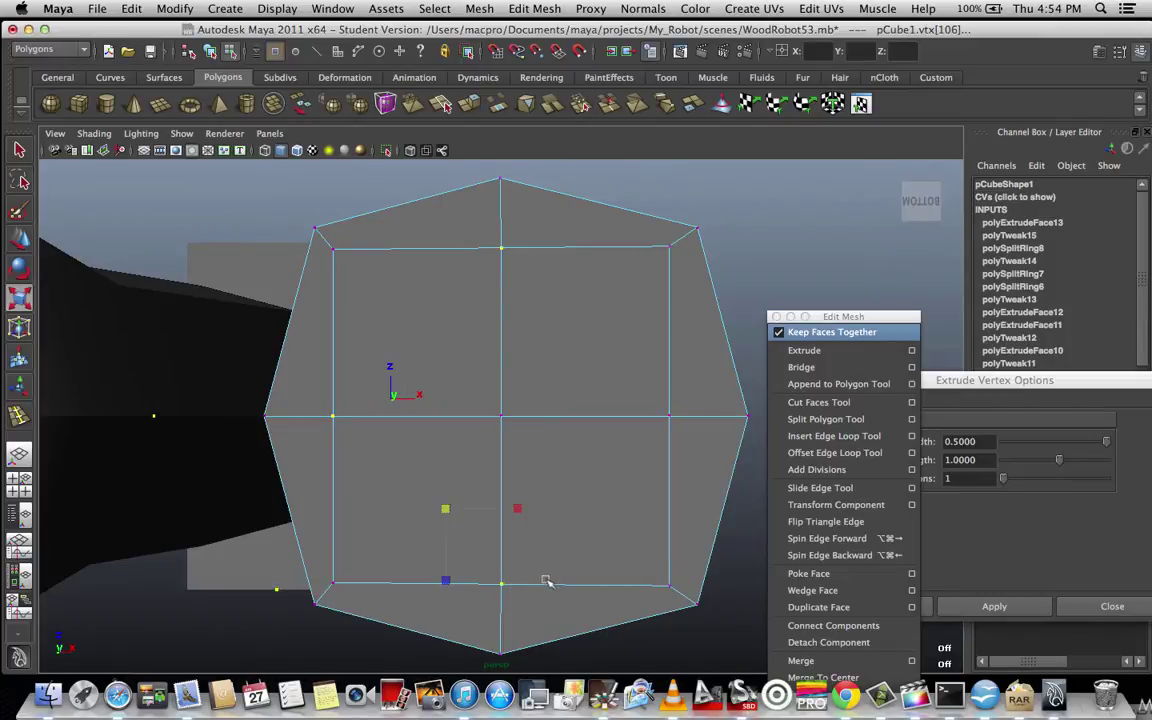
click(671, 418)
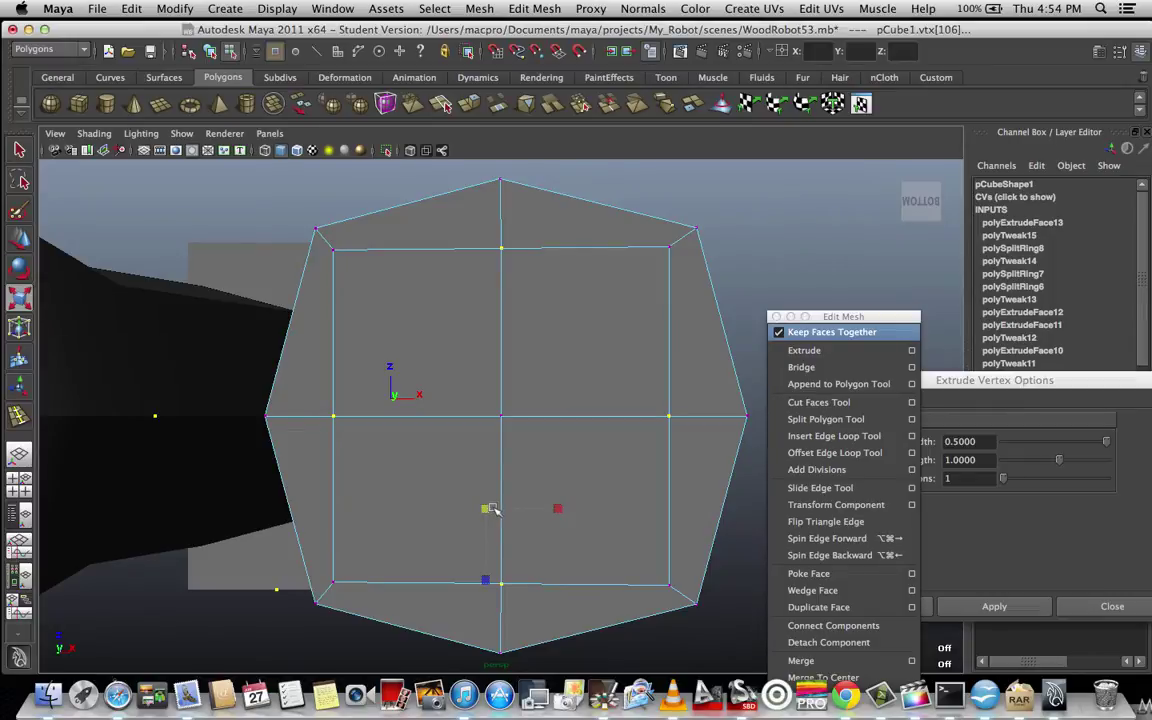
scroll(492, 508, down, 3)
scroll(500, 504, up, 1)
scroll(670, 362, up, 1)
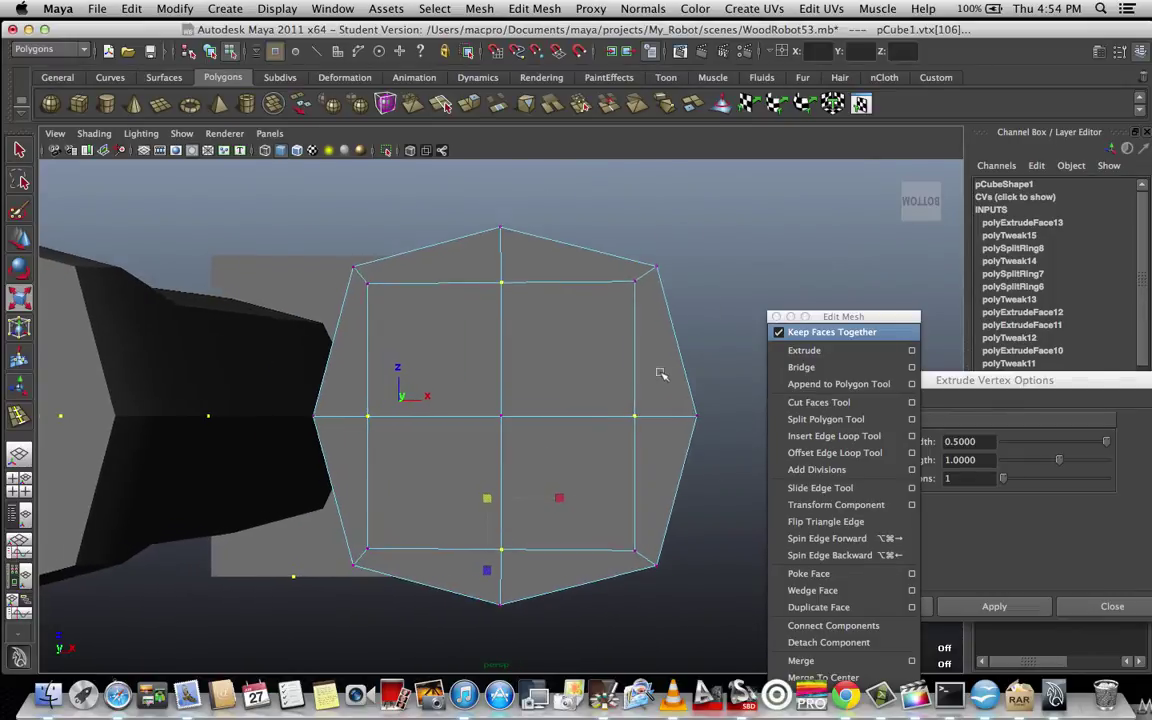
scroll(660, 373, up, 1)
click(722, 291)
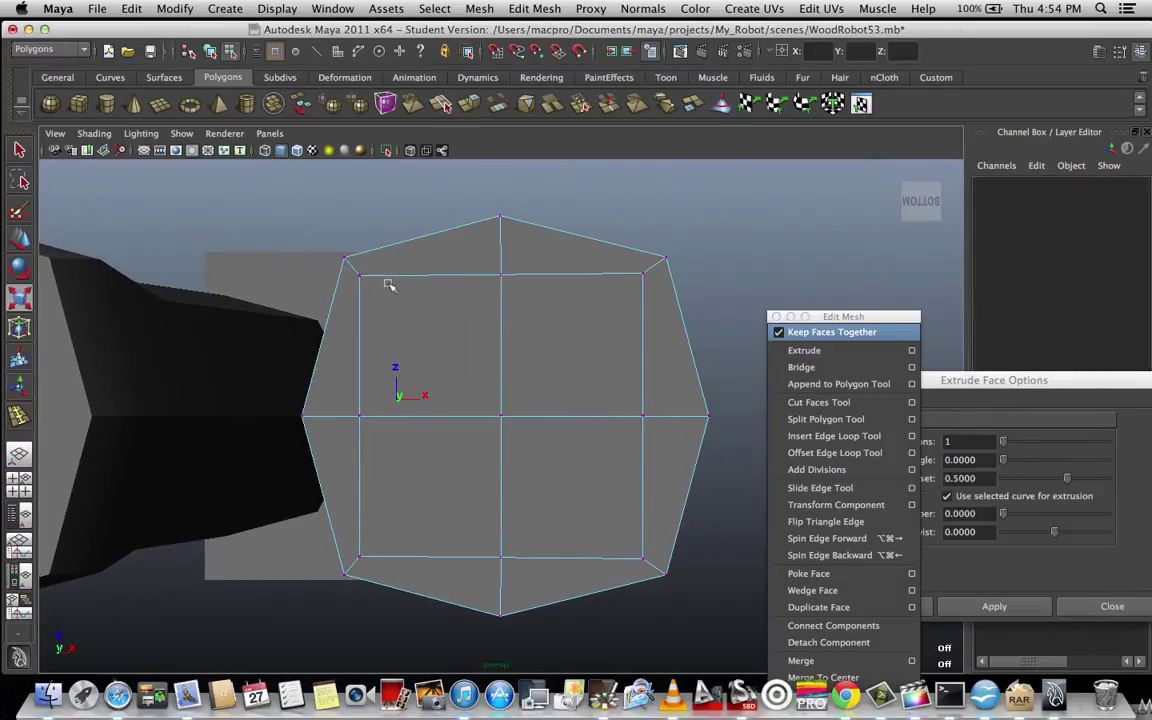
Select the four mid-side vertices of the thigh's inset square and scale them outward until the inset parallels the octagonal rim.
key(F9)
click(503, 276)
shift+click(502, 558)
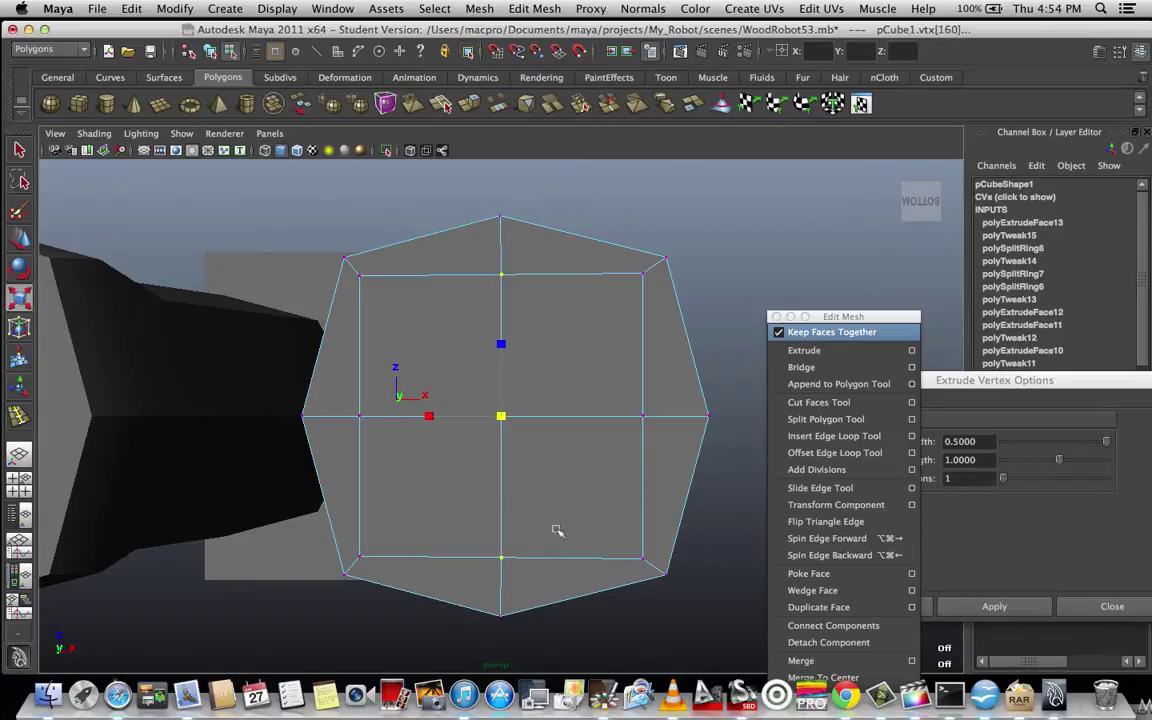
shift+click(359, 417)
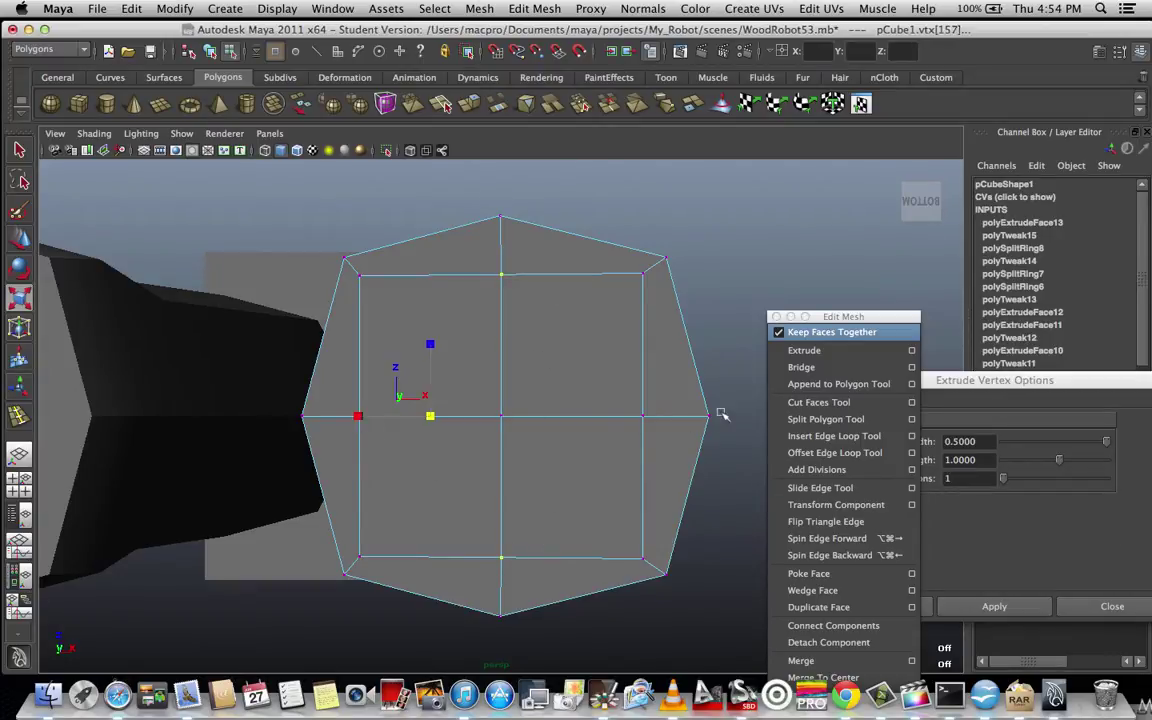
shift+click(644, 419)
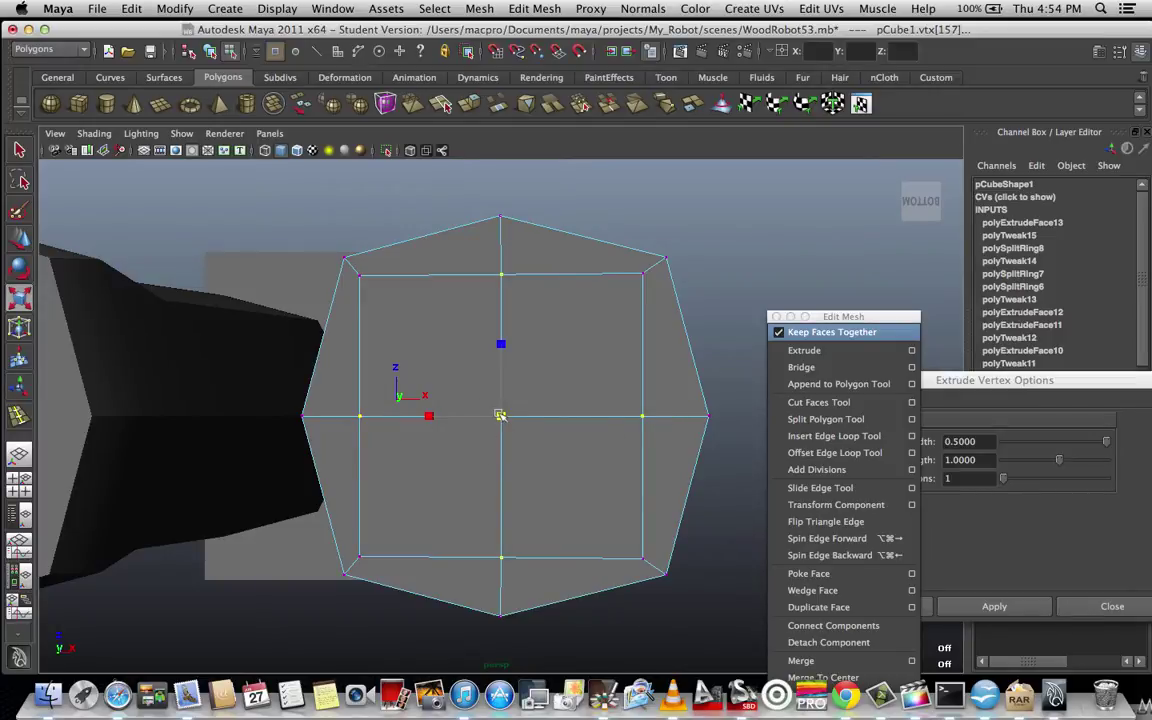
drag(500, 415, 556, 388)
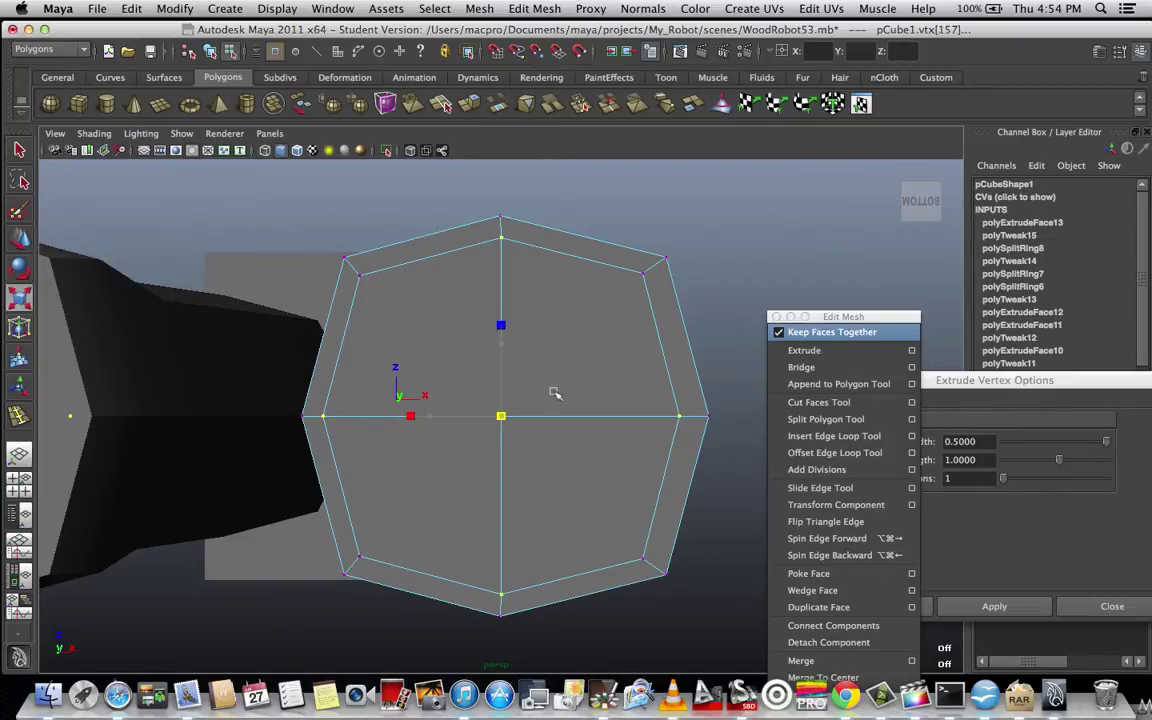
scroll(556, 400, down, 5)
scroll(560, 435, up, 2)
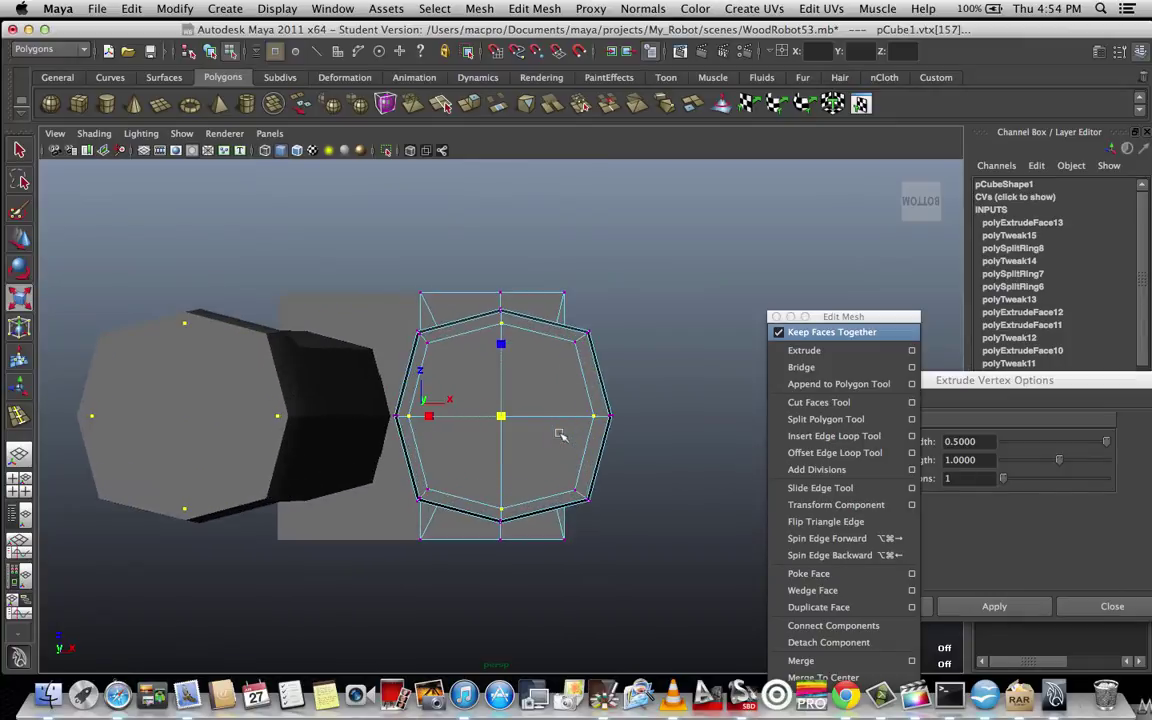
Select the four faces inside the octagonal inset on the thigh's underside and compare the leg with the reference knee.
alt+drag(558, 438, 540, 421)
key(q)
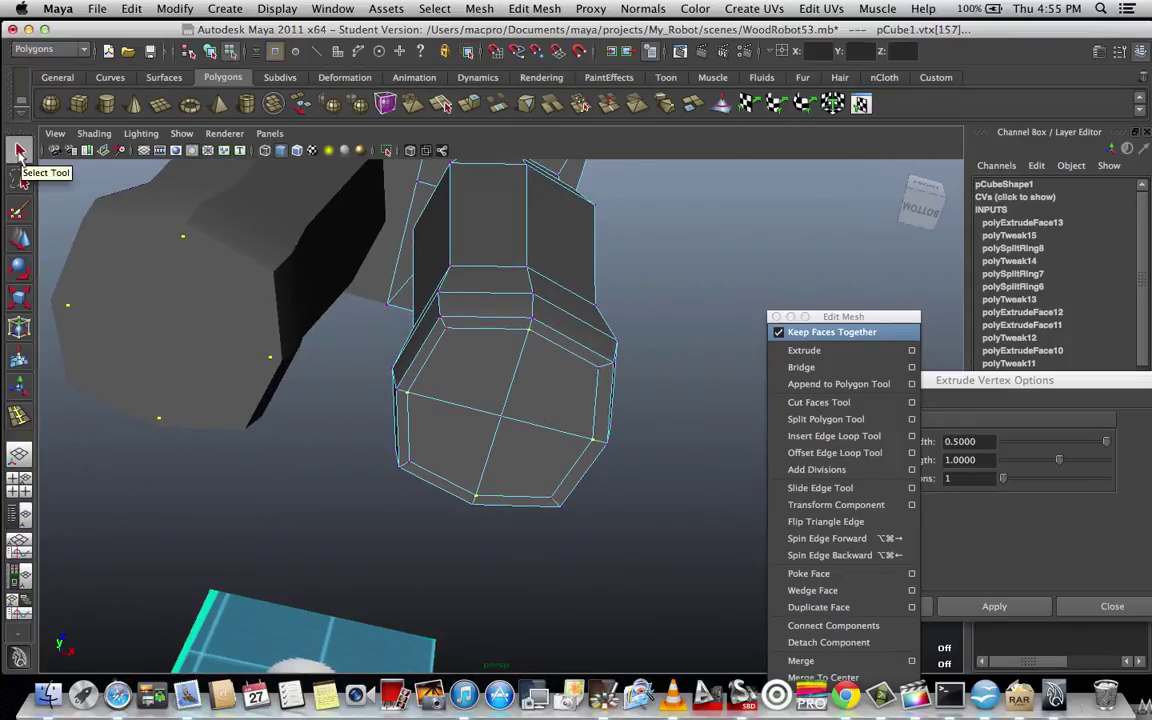
right_click(500, 389)
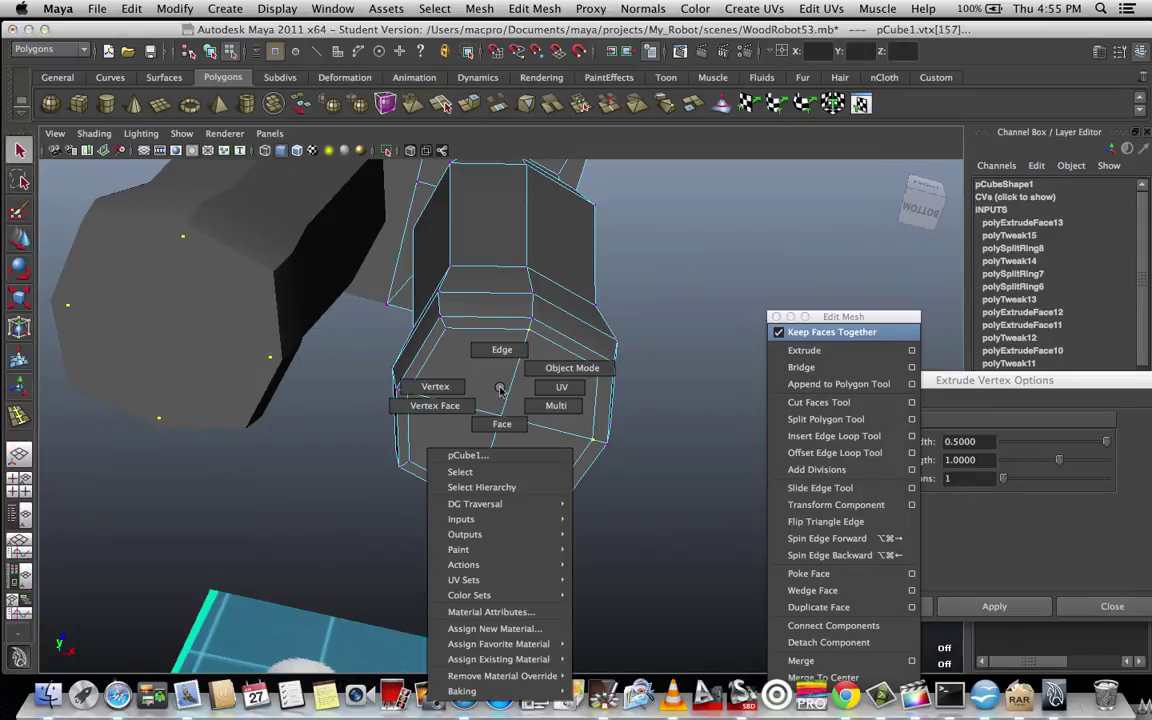
click(500, 424)
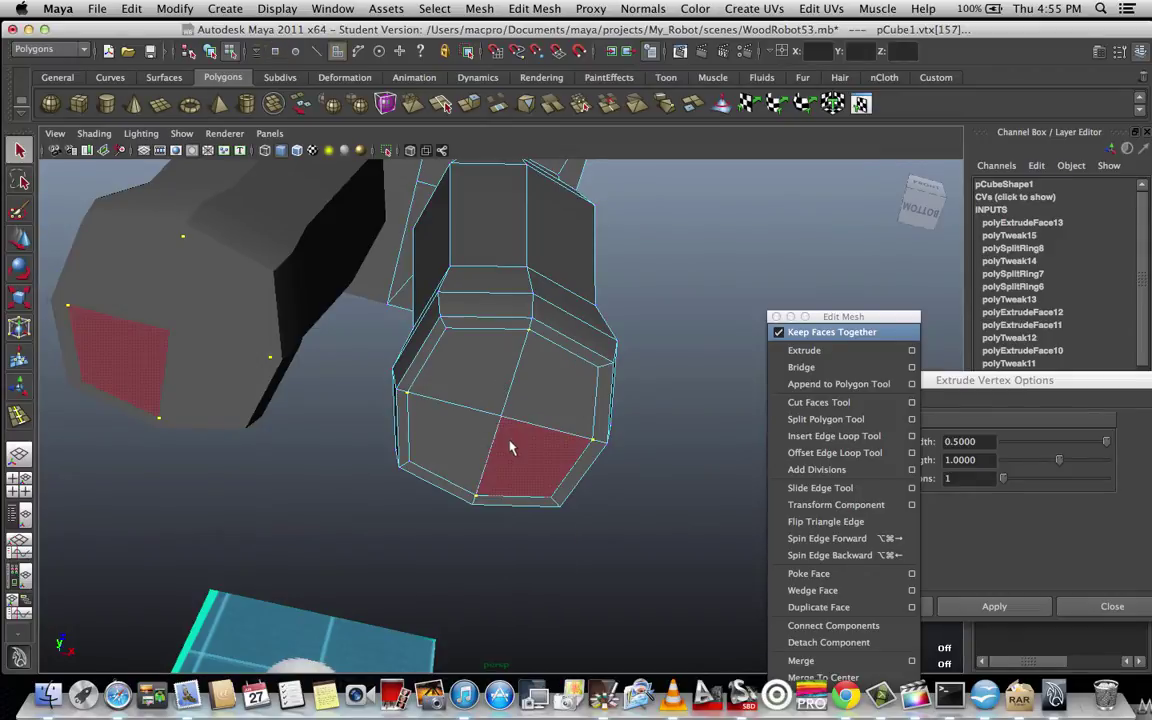
alt+drag(512, 443, 484, 365)
click(484, 360)
shift+click(556, 392)
shift+click(555, 472)
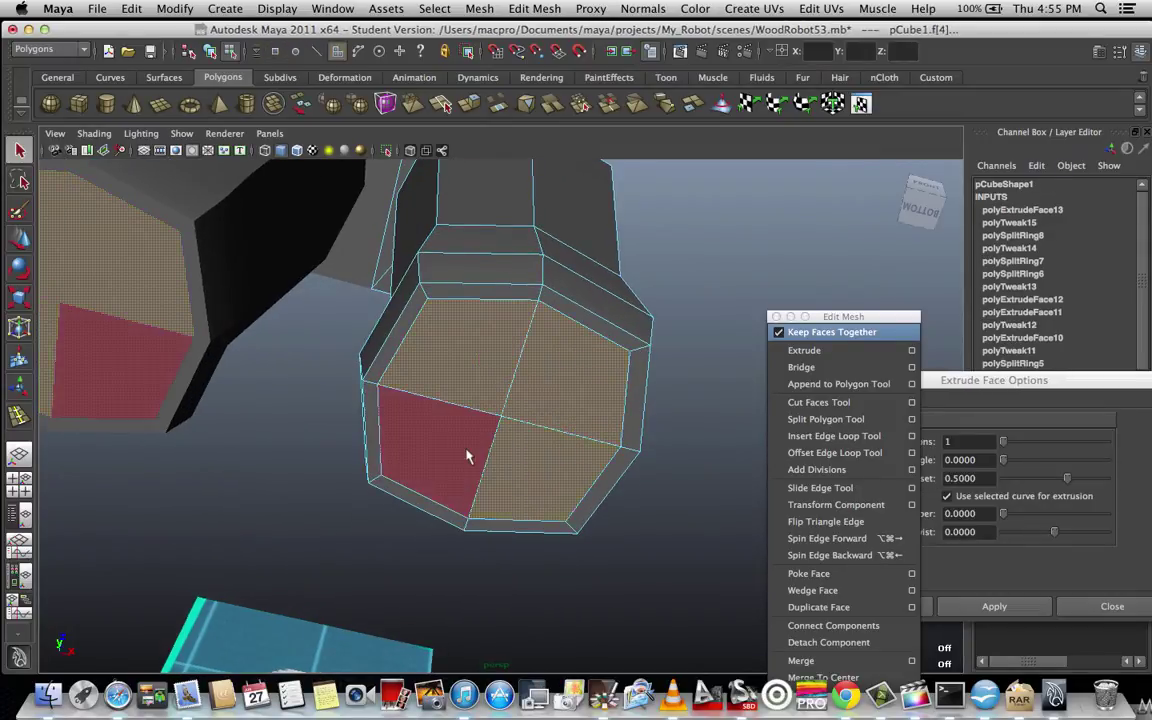
shift+click(467, 452)
scroll(467, 452, down, 1)
alt+drag(467, 456, 586, 514)
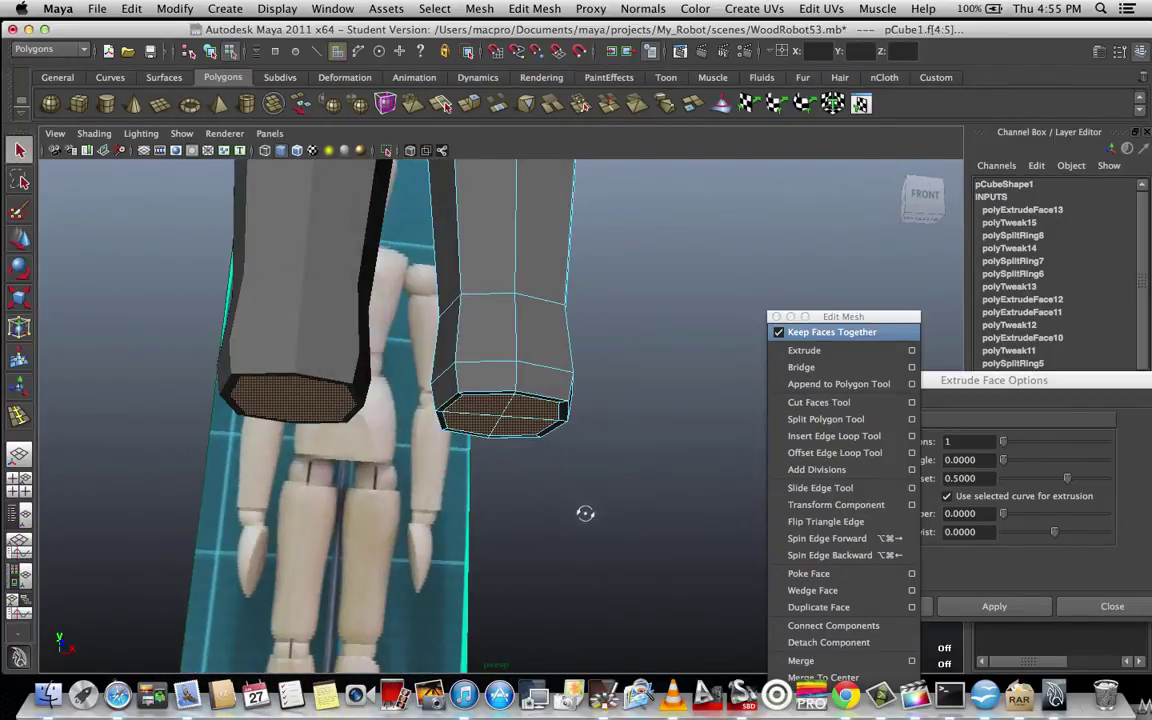
alt+drag(490, 574, 461, 592)
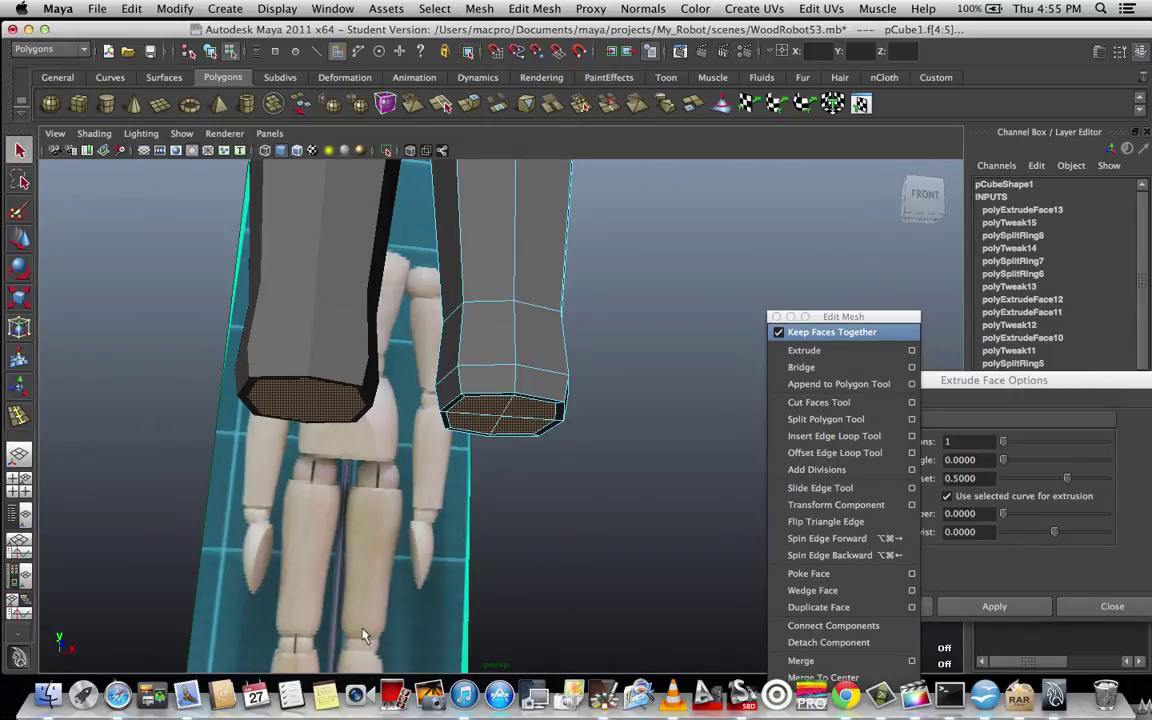
alt+drag(447, 464, 617, 463)
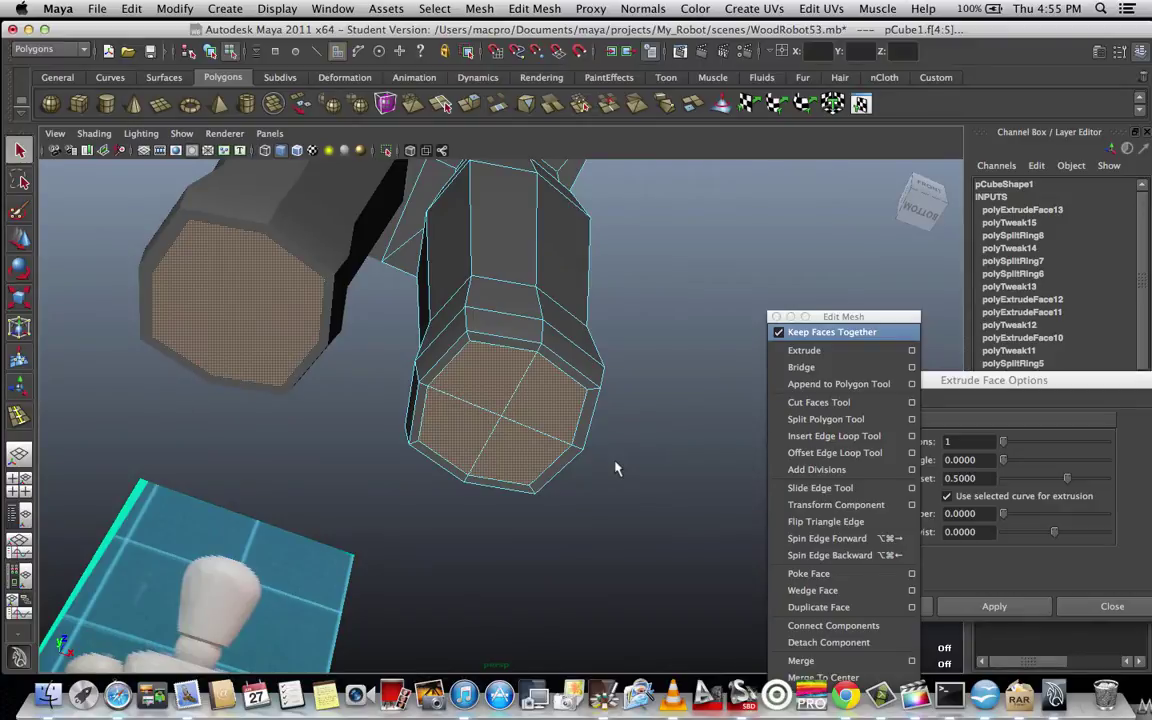
Extrude the selected underside faces with an offset of 0 and pull them down about 0.68 toward the knee.
drag(999, 385, 877, 177)
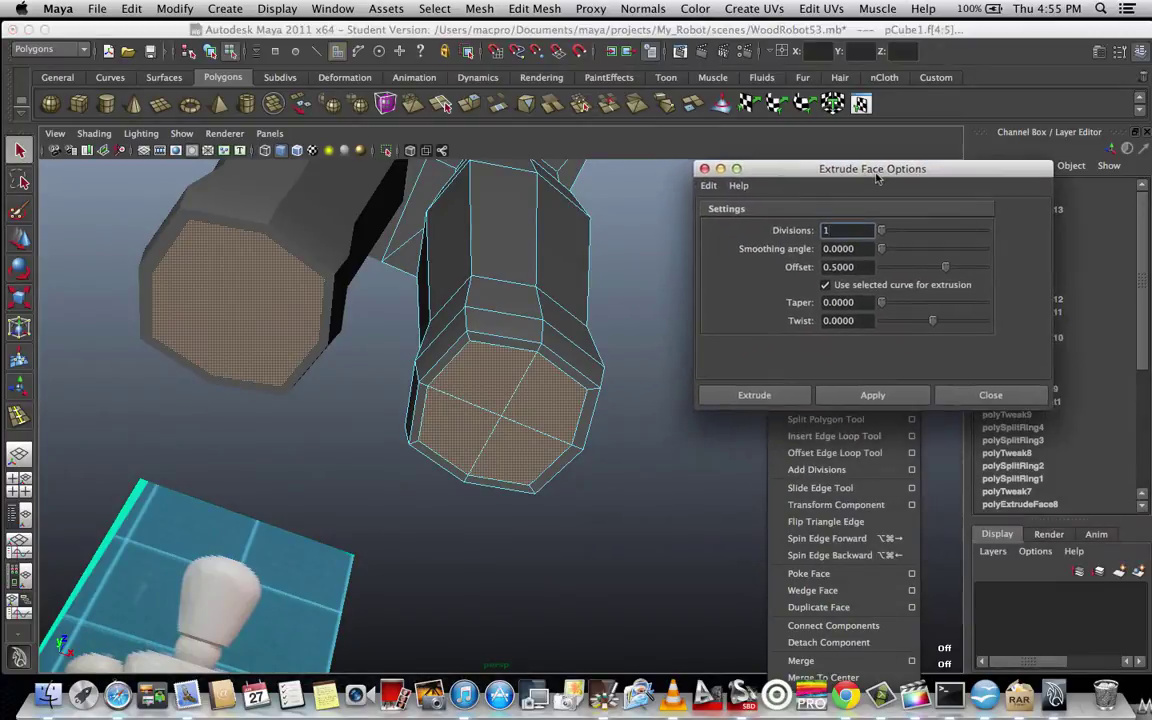
click(867, 267)
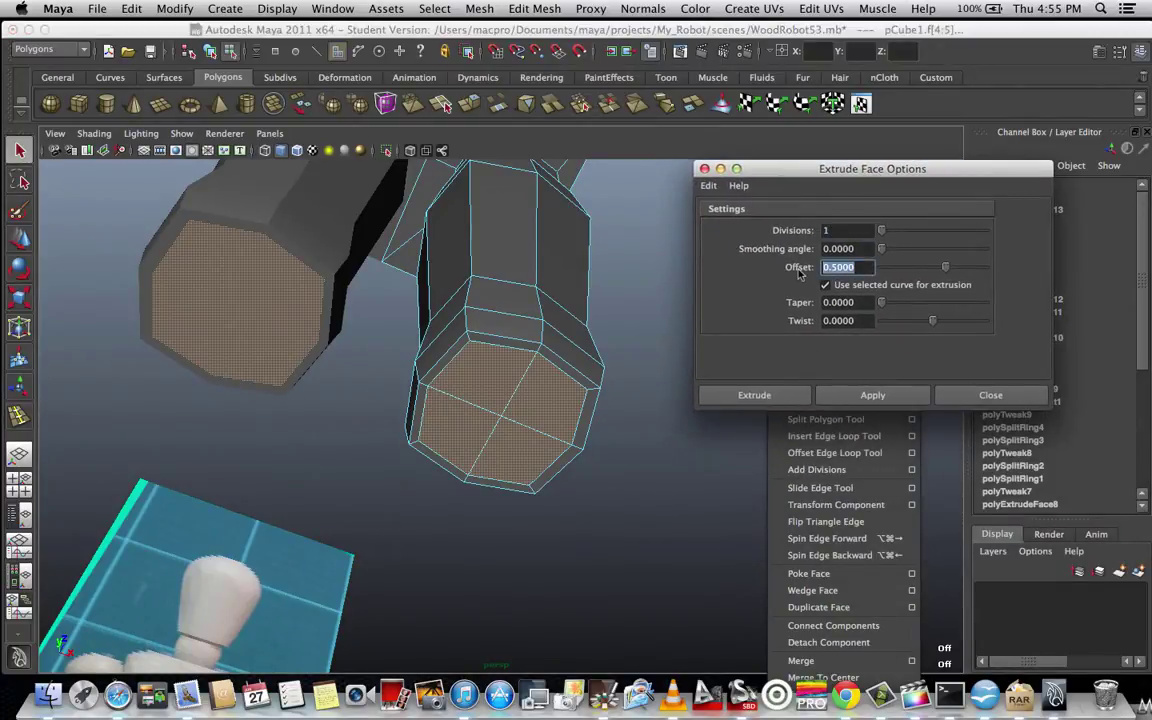
text(0)
click(872, 395)
alt+drag(681, 400, 683, 574)
drag(485, 480, 489, 563)
alt+drag(679, 538, 607, 471)
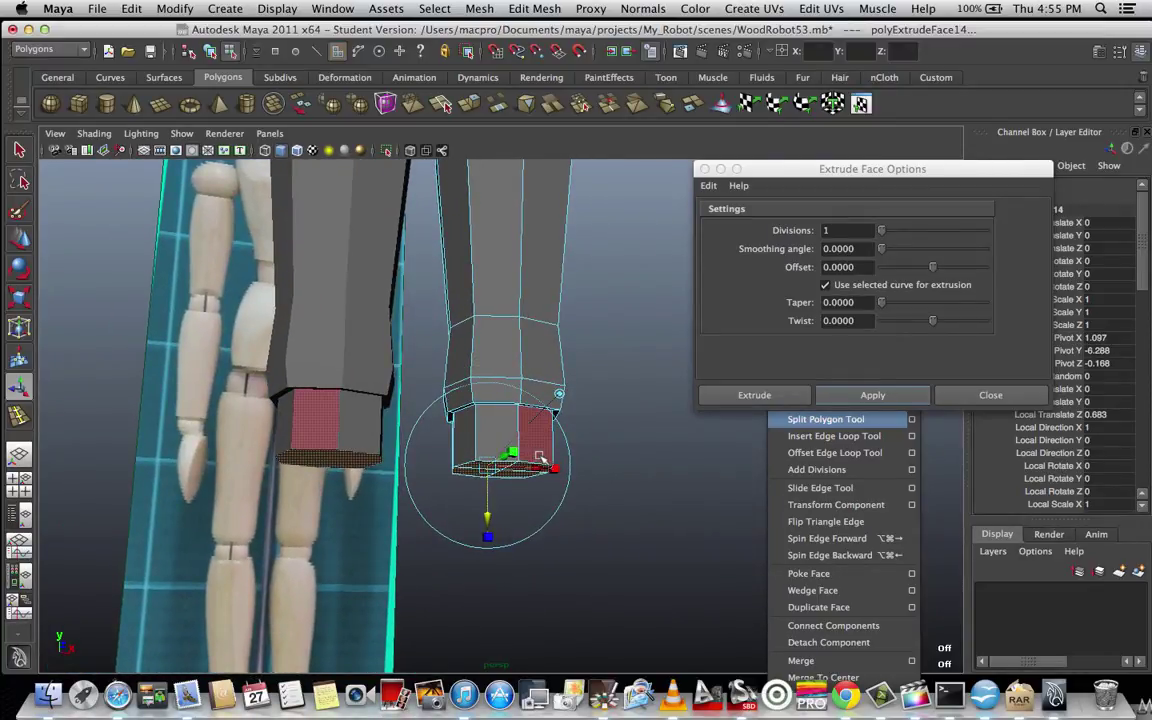
In the wireframe front view, raise the extrusion's lowest row of vertices to the lower end of the reference knee joint.
key(space)
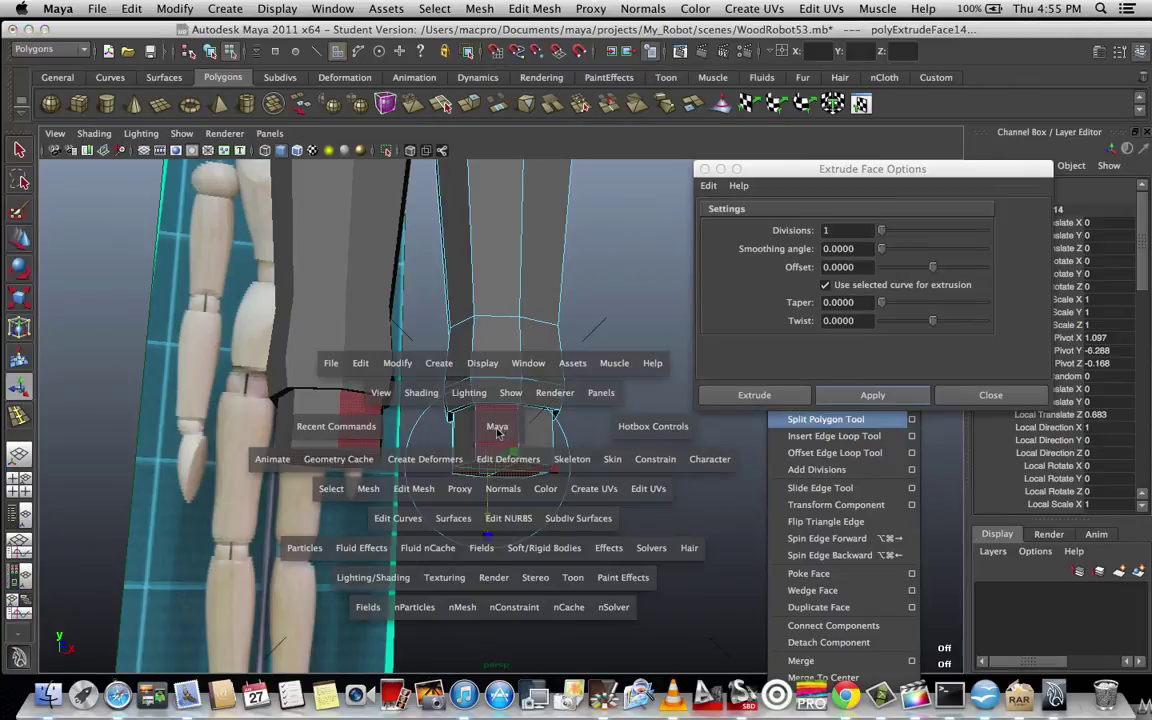
drag(497, 430, 523, 463)
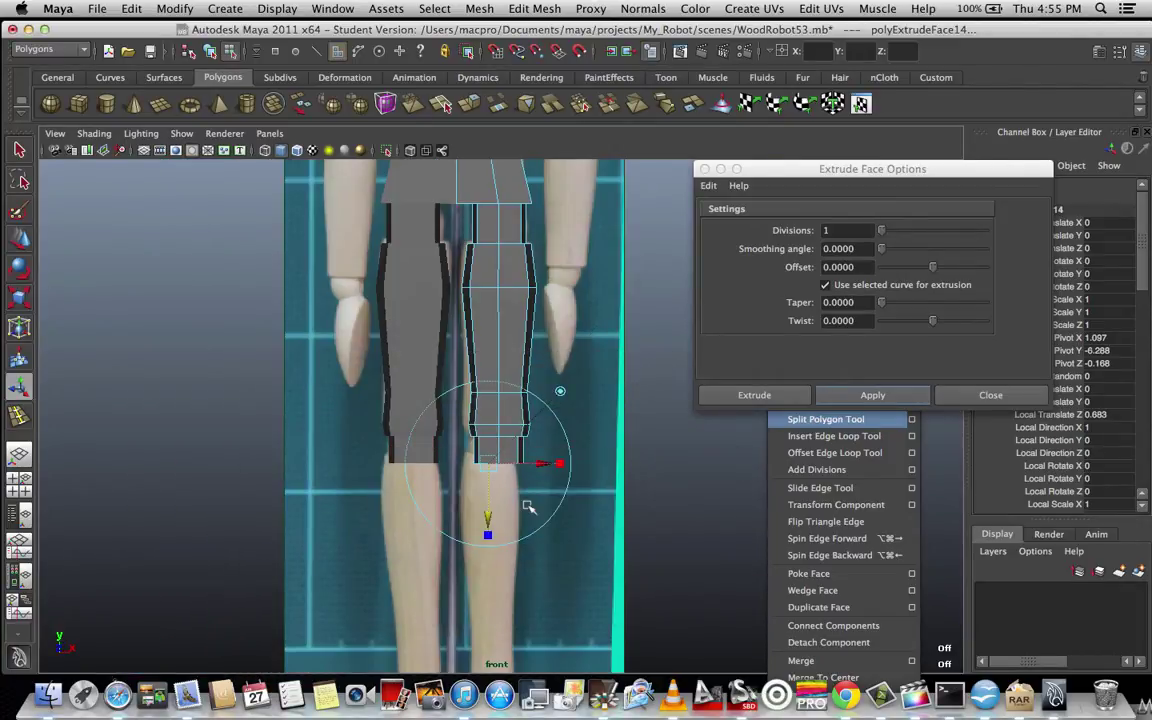
scroll(527, 494, up, 5)
scroll(527, 494, up, 2)
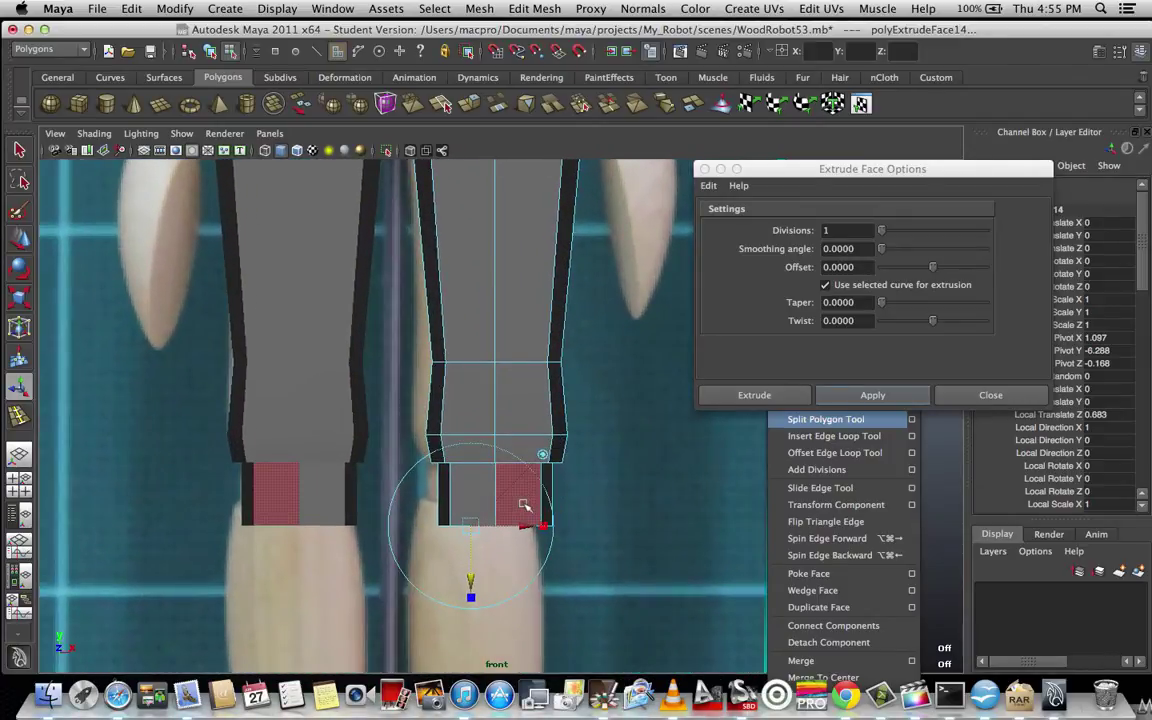
right_drag(527, 410, 599, 381)
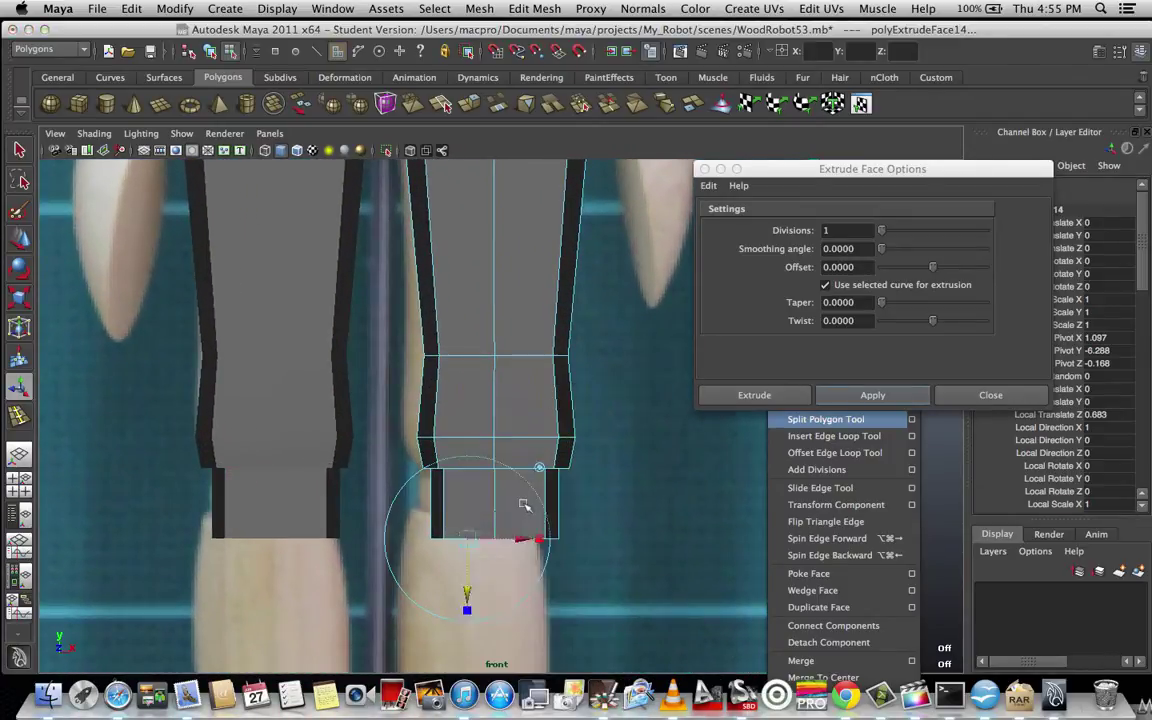
right_drag(524, 415, 480, 420)
drag(382, 475, 632, 587)
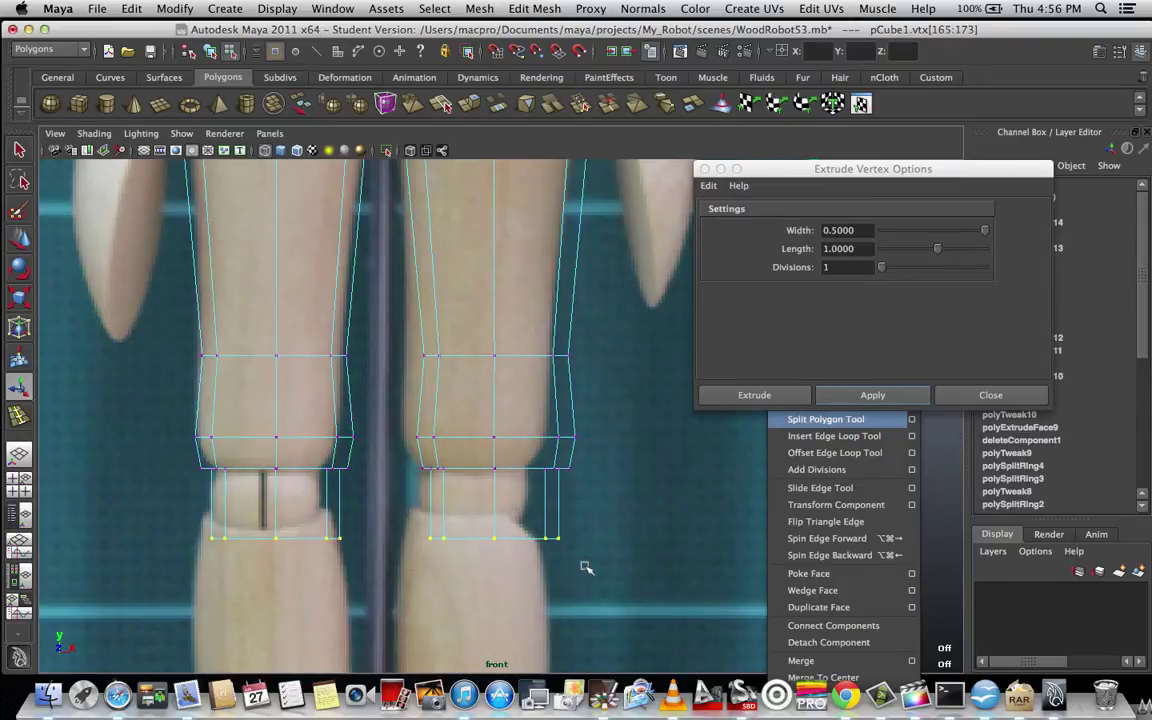
key(w)
drag(497, 492, 495, 468)
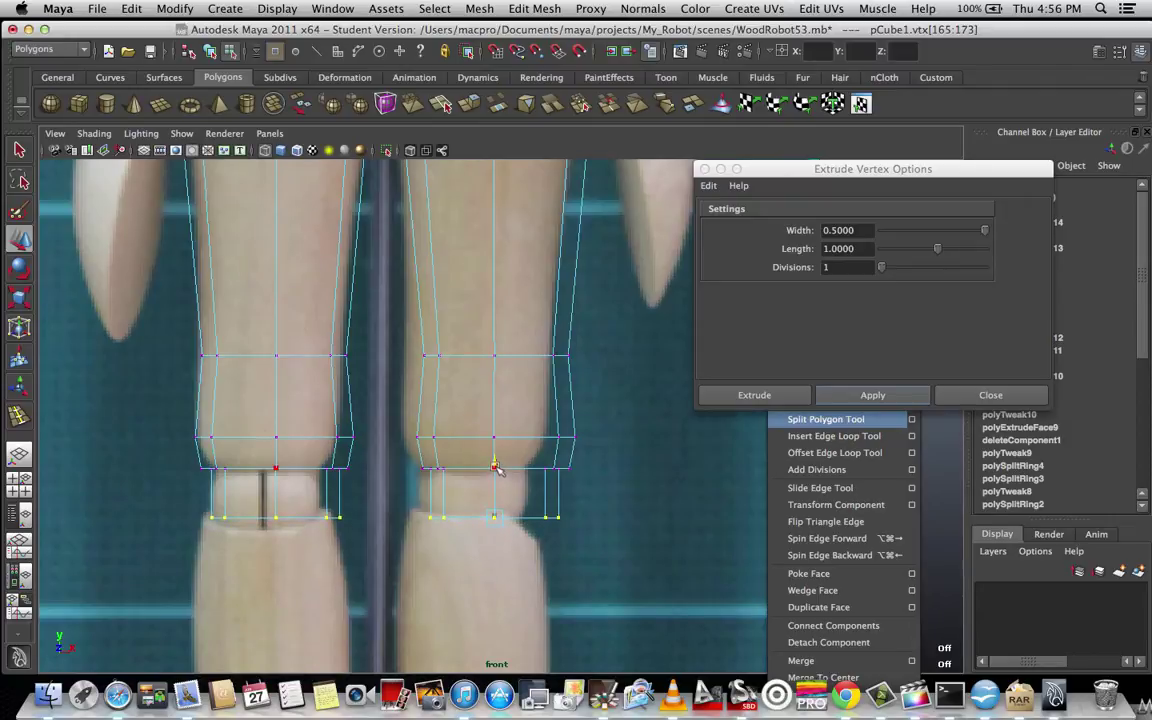
scroll(579, 530, down, 5)
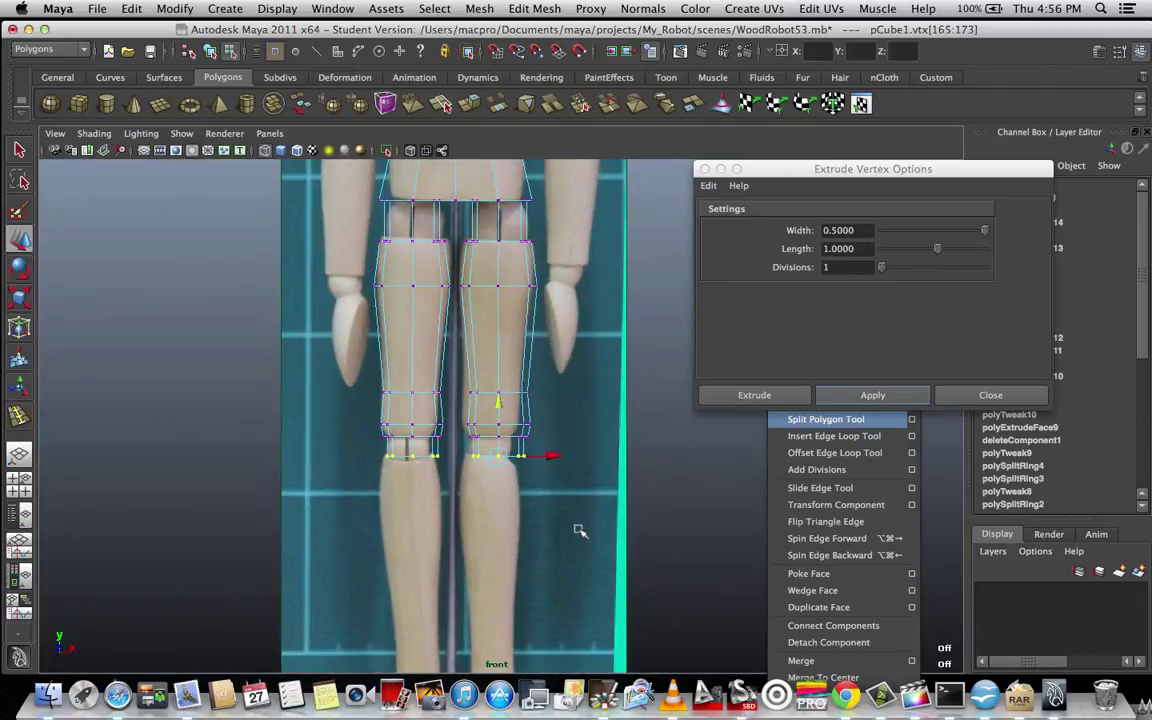
scroll(579, 530, up, 5)
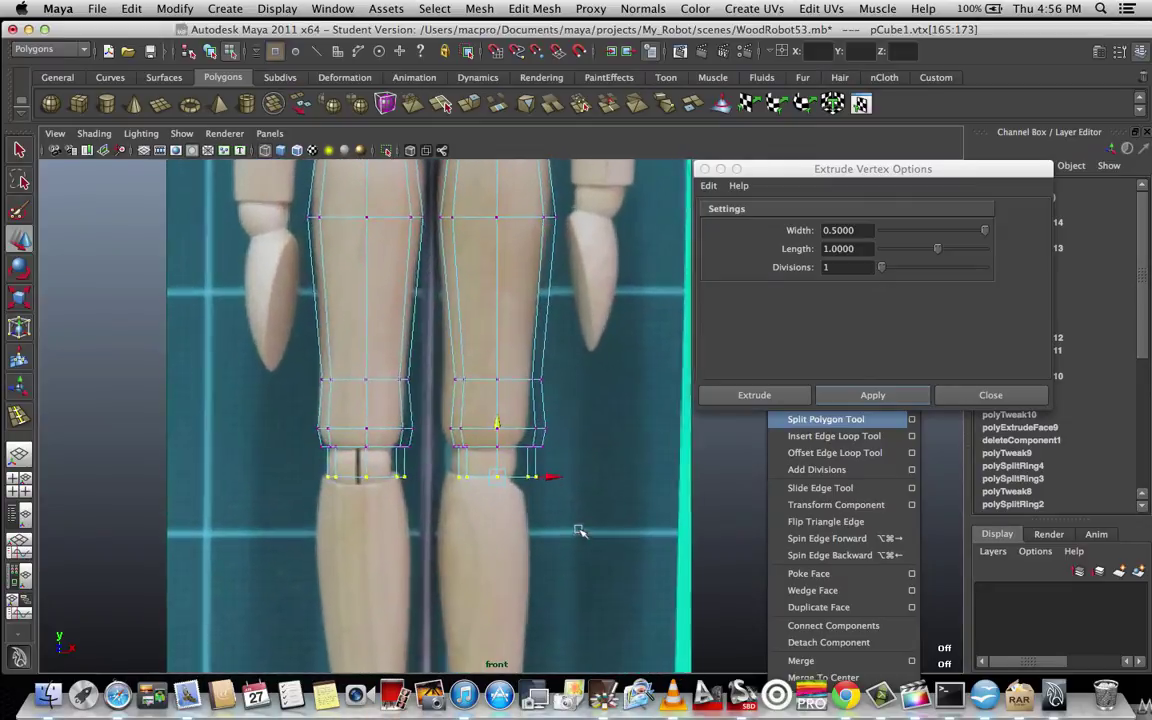
scroll(579, 530, down, 5)
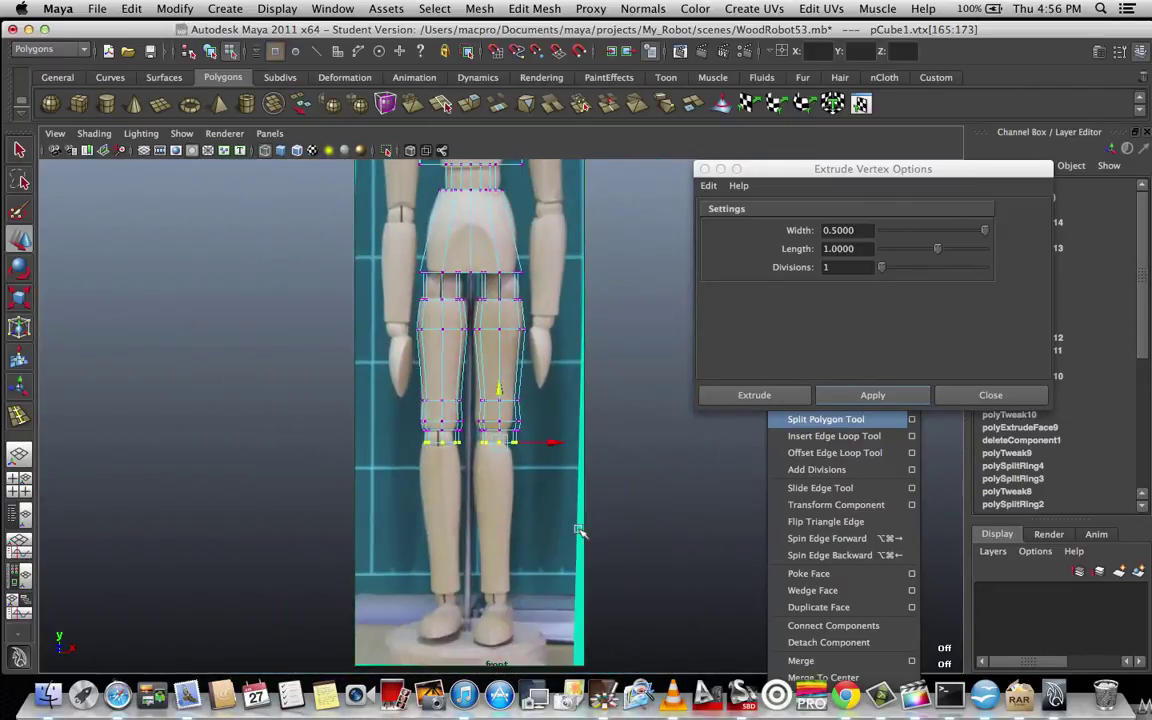
Examine the underside of the knee joint extrusions in the shaded perspective view.
scroll(579, 530, up, 5)
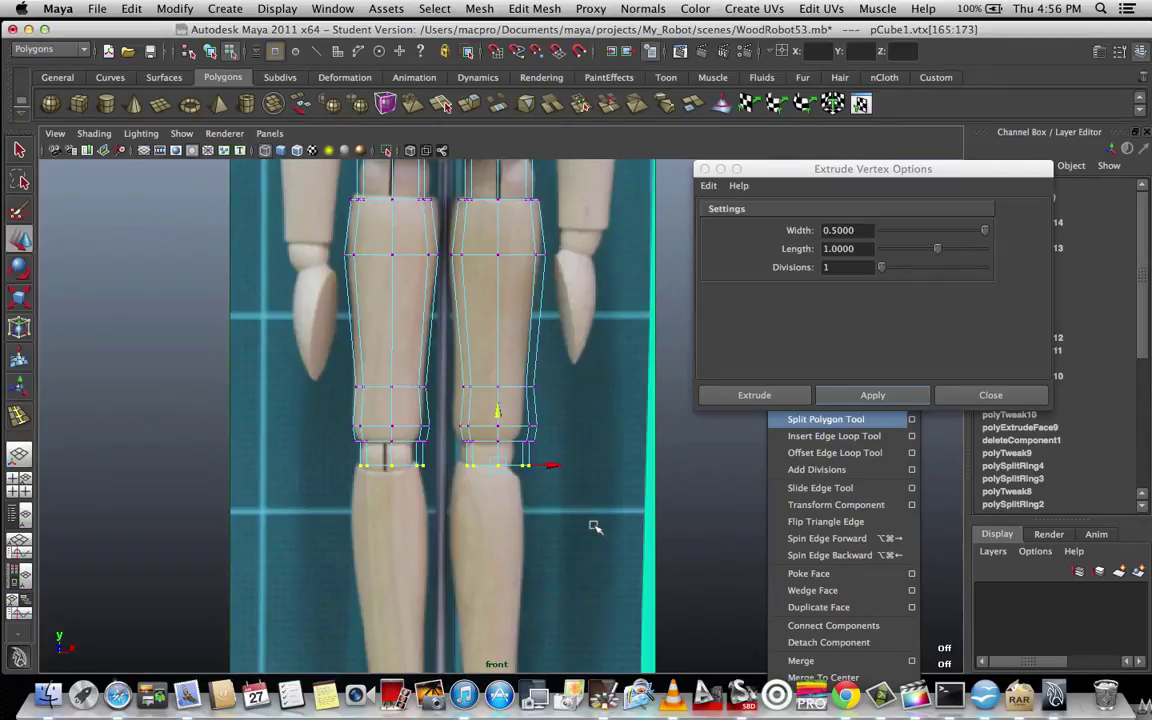
key(space)
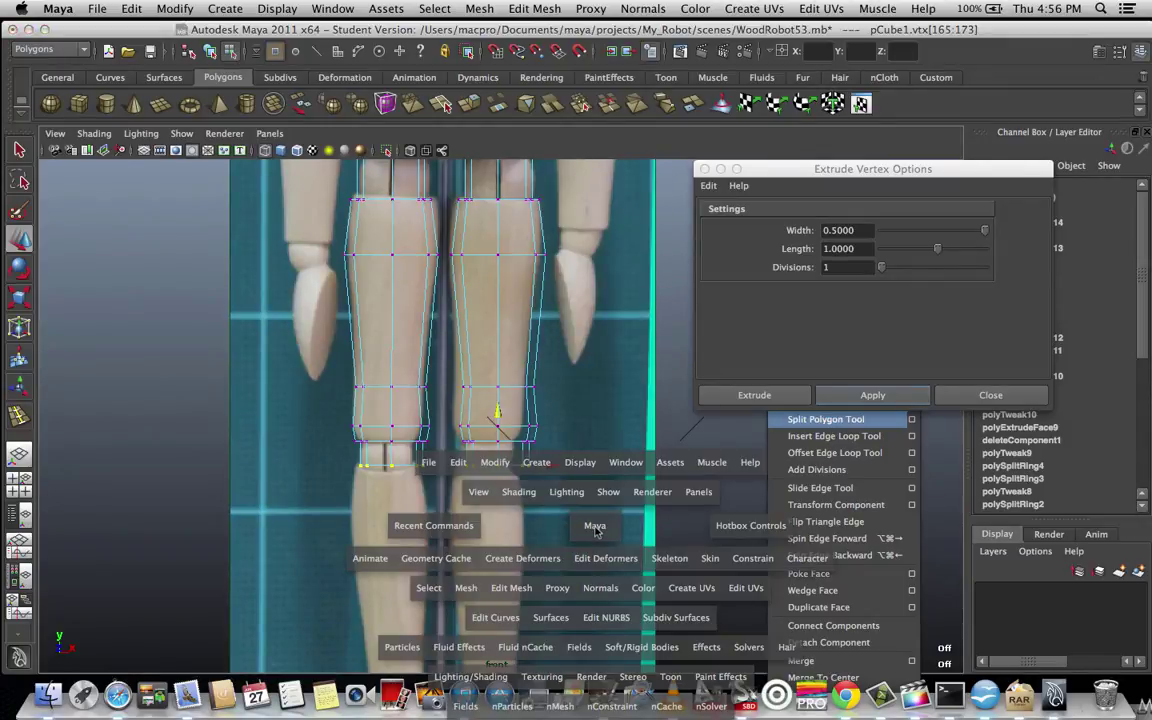
drag(596, 531, 589, 492)
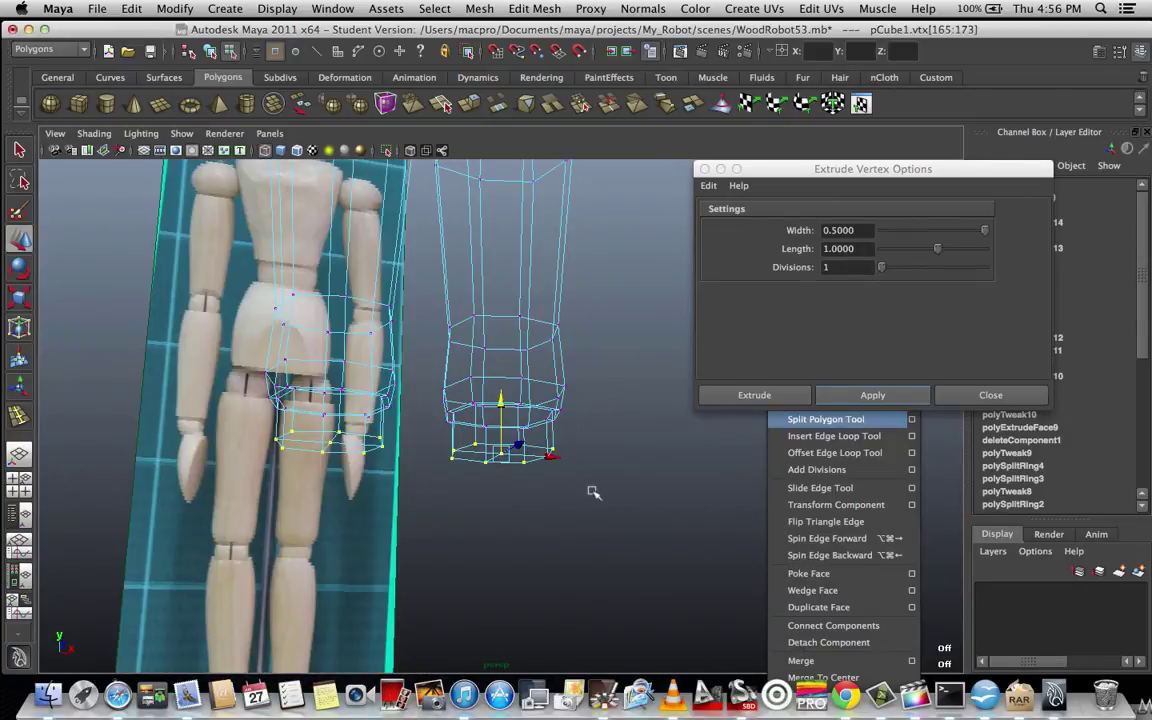
key(5)
mouse_move(591, 494)
alt+mouse_down()
mouse_move(558, 494)
mouse_move(609, 450)
mouse_move(584, 514)
mouse_move(471, 519)
mouse_move(541, 470)
mouse_move(530, 531)
mouse_move(543, 548)
mouse_move(561, 447)
mouse_move(540, 532)
mouse_move(558, 555)
mouse_move(550, 509)
mouse_move(567, 445)
mouse_move(513, 378)
alt+mouse_up()
scroll(543, 544, up, 4)
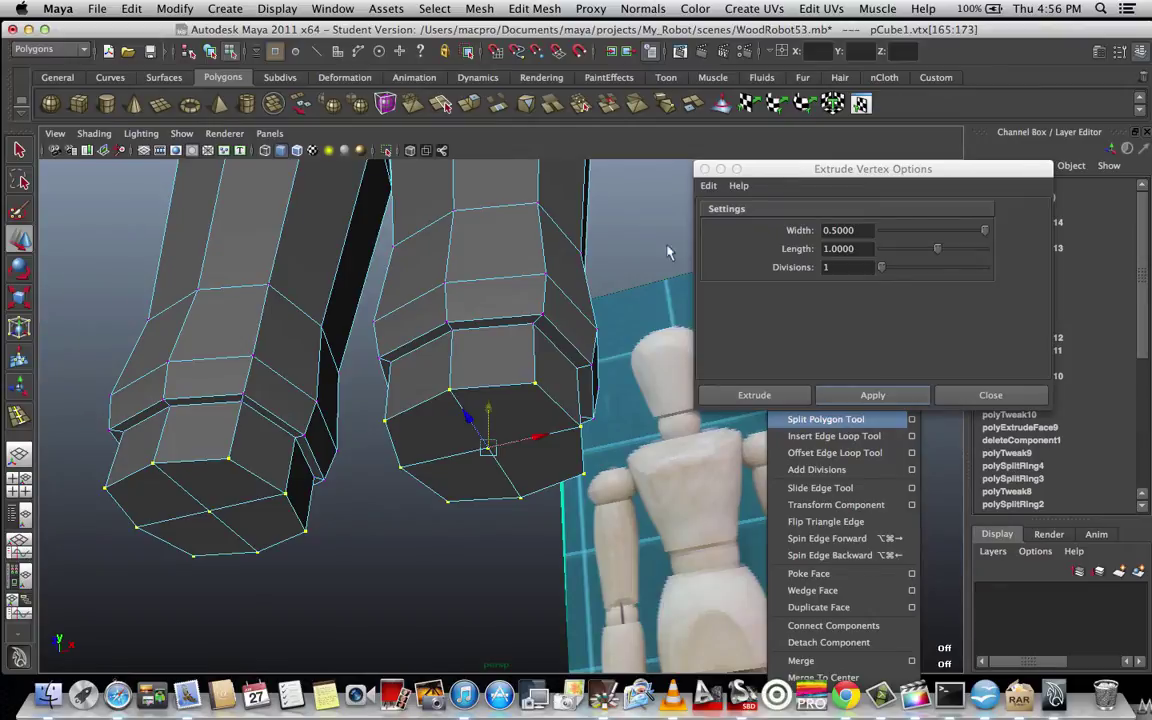
click(19, 149)
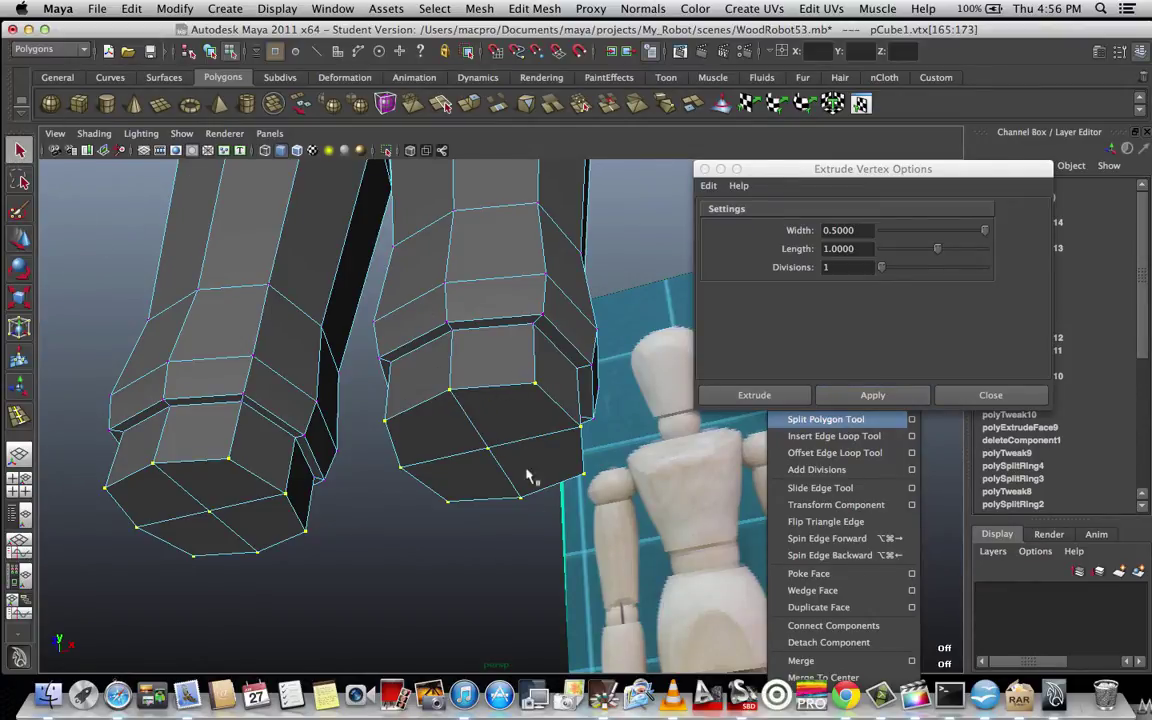
alt+drag(478, 430, 514, 540)
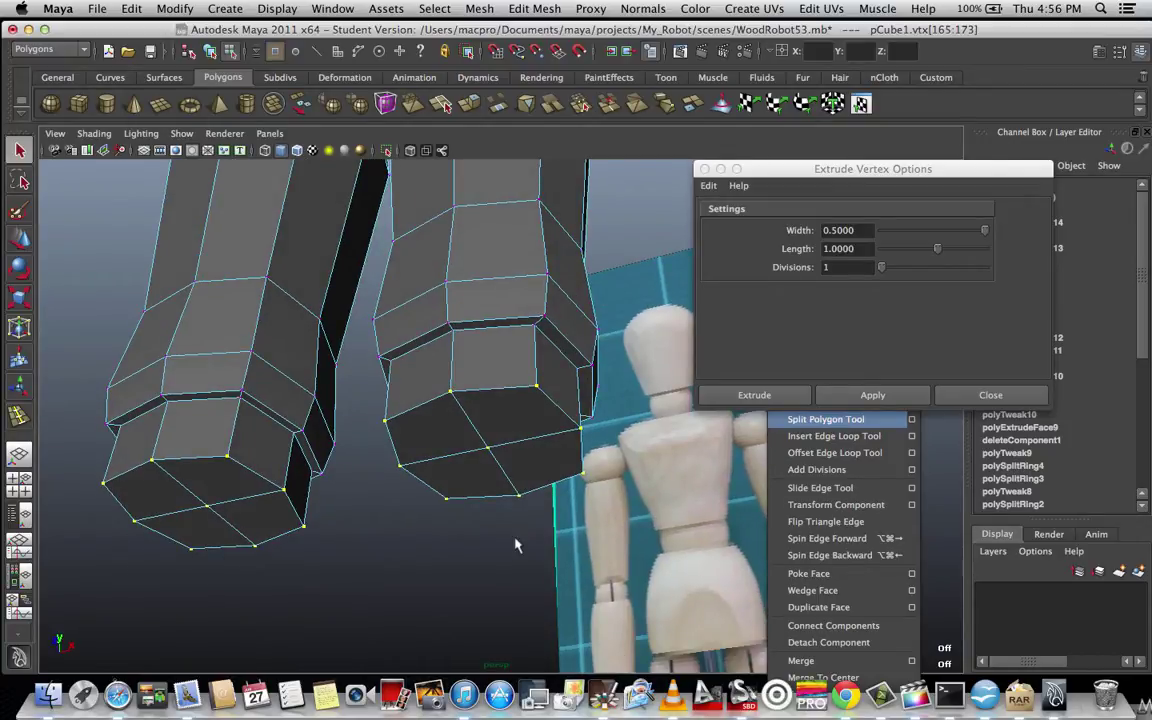
scroll(516, 543, up, 2)
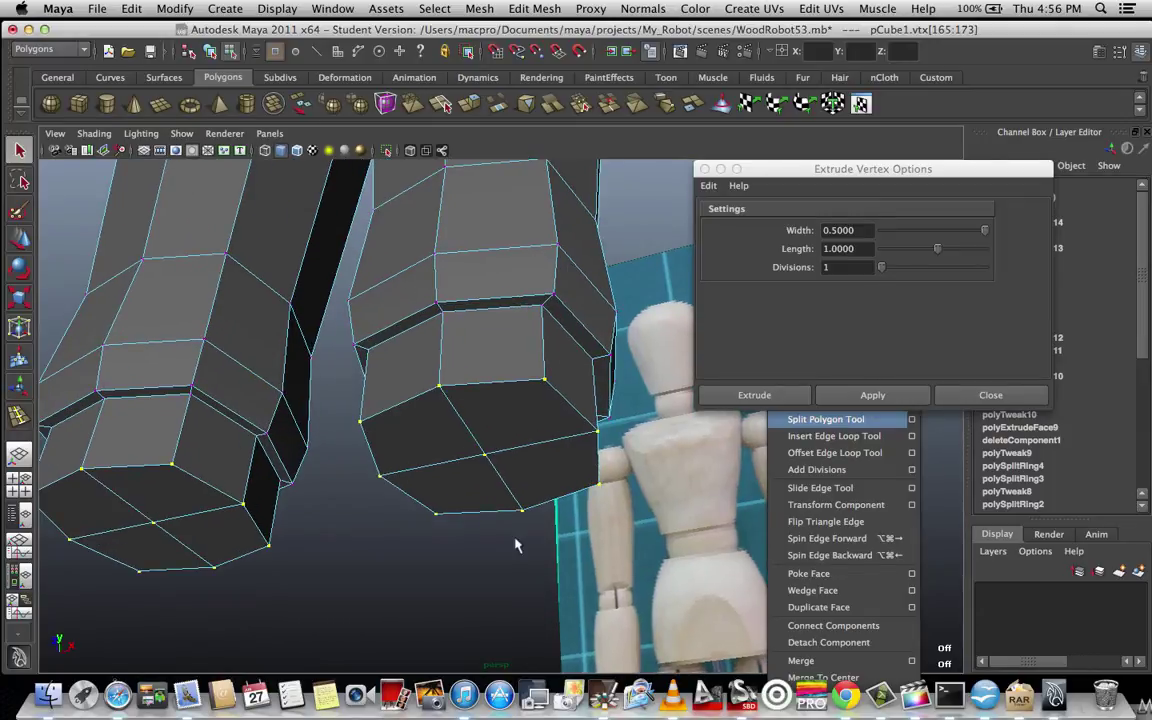
scroll(516, 543, up, 3)
Select the four underside faces at the lower end of the knee joint extrusion.
right_drag(489, 401, 489, 450)
key(space)
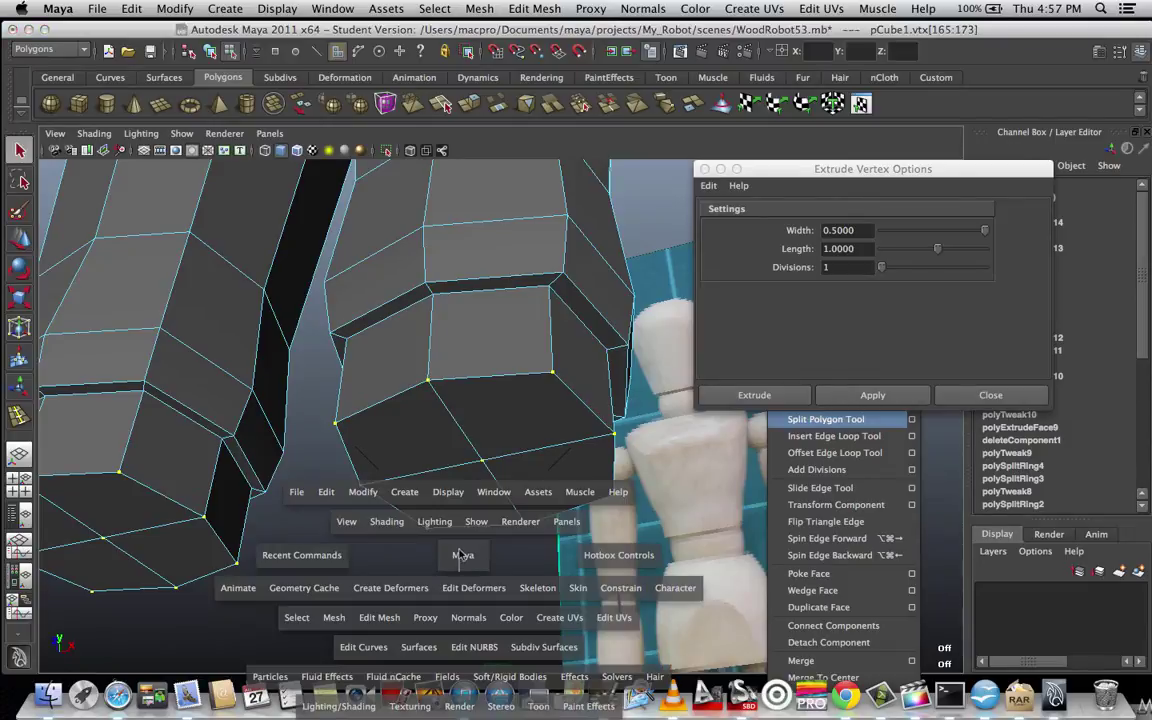
drag(460, 555, 395, 505)
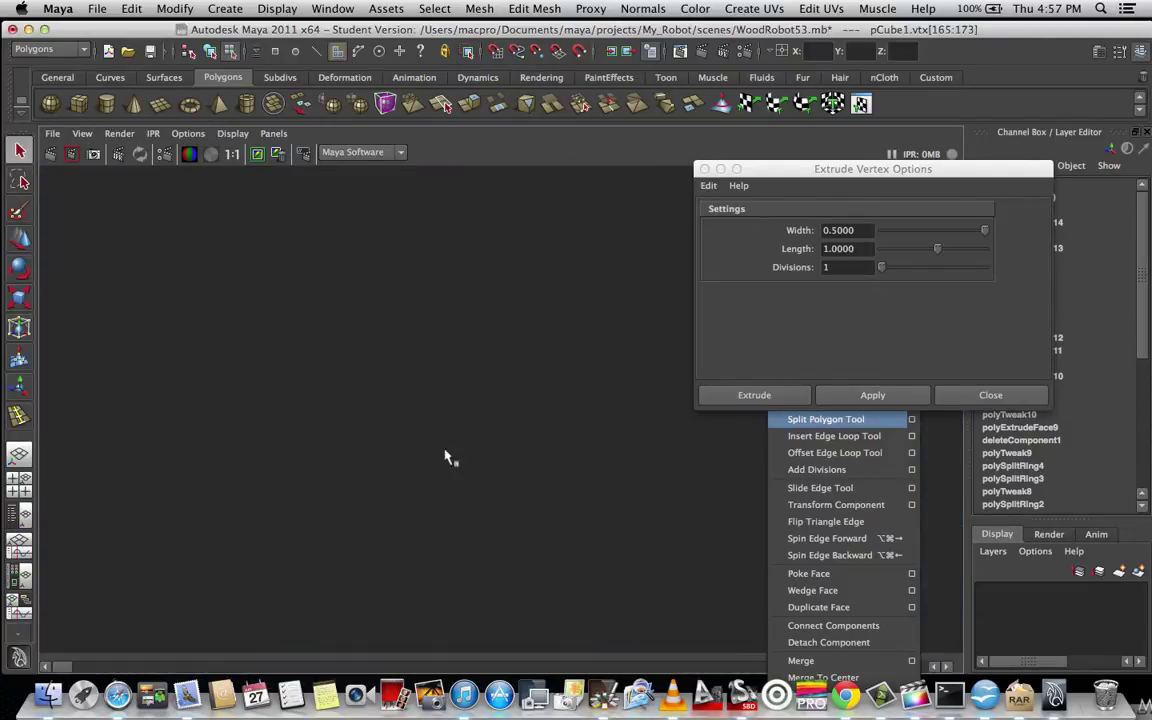
key(space)
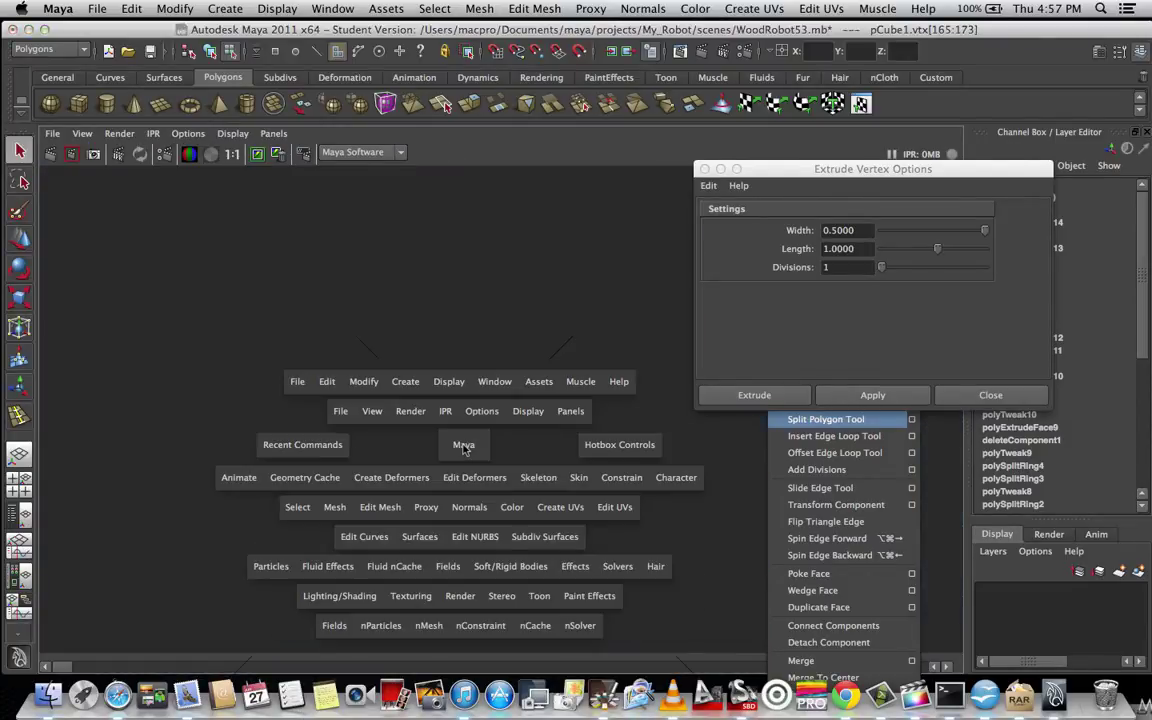
drag(465, 450, 465, 415)
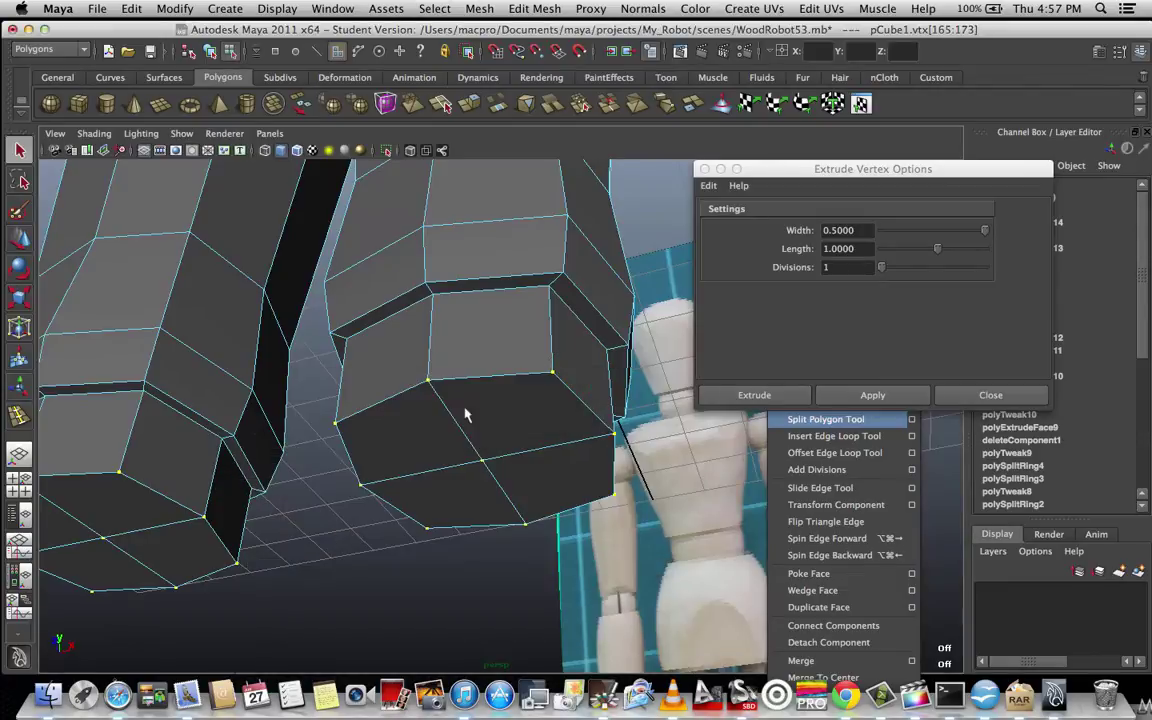
right_drag(468, 401, 468, 437)
click(423, 424)
shift+click(523, 411)
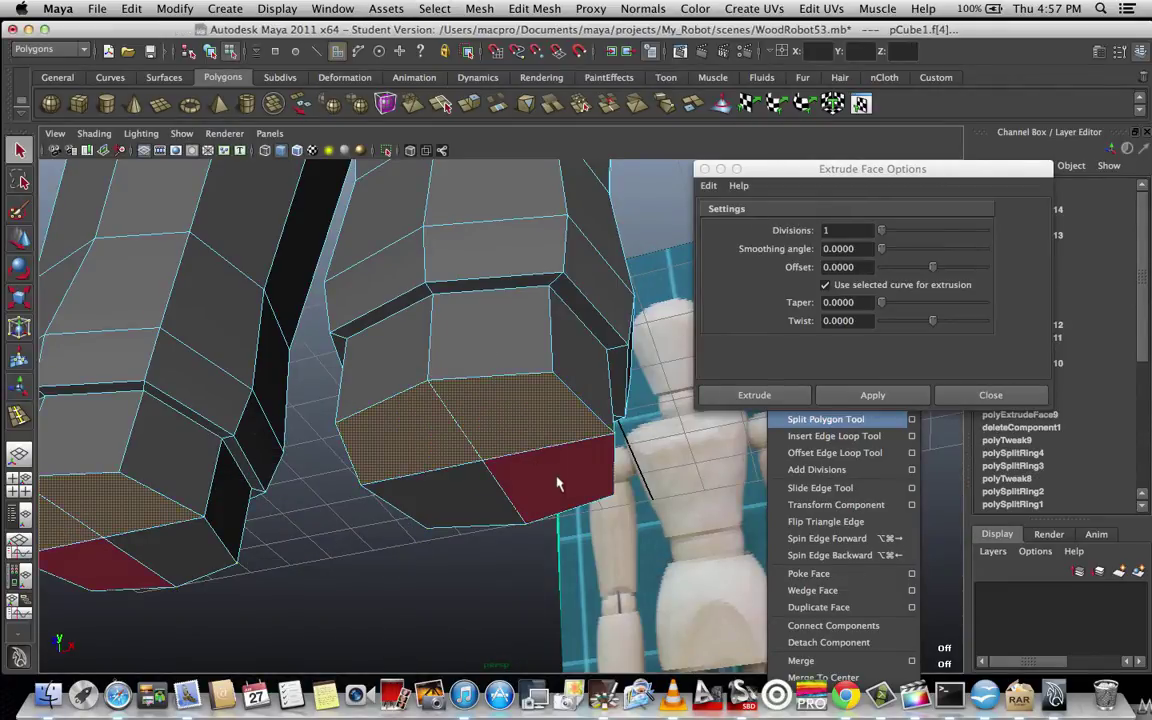
shift+click(555, 478)
shift+click(435, 484)
alt+drag(471, 511, 496, 505)
scroll(514, 514, up, 4)
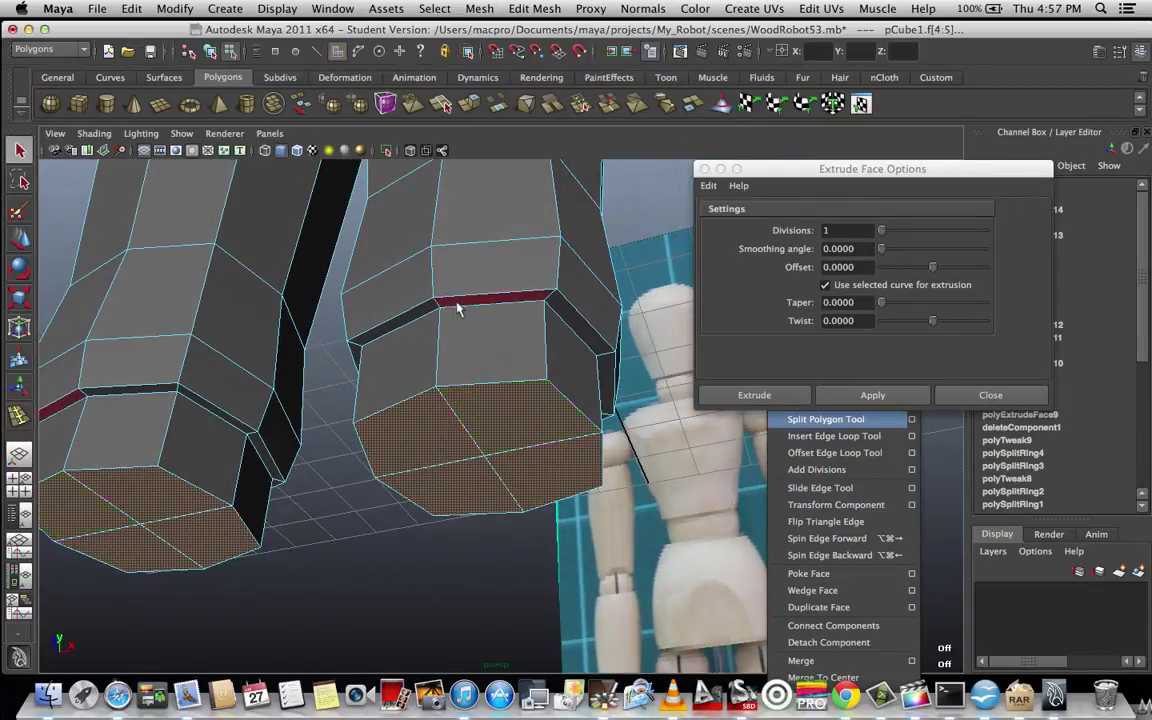
alt+drag(432, 478, 472, 538)
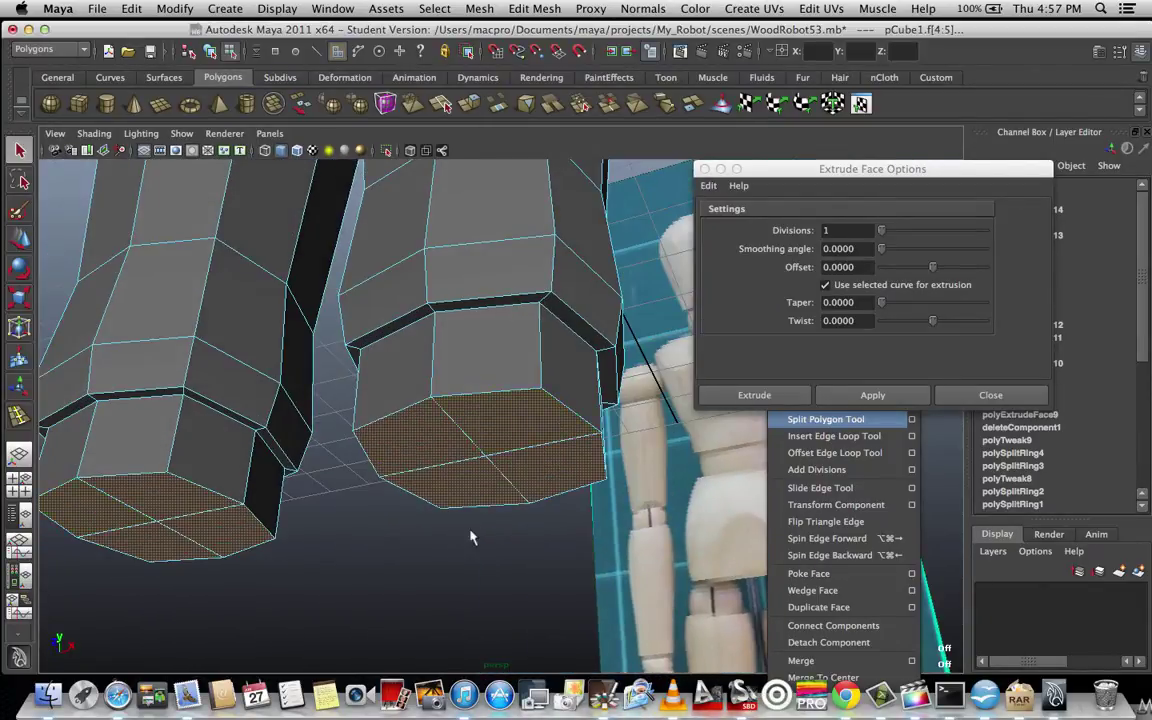
Try extruding the selected knee underside faces with an offset of 0.5 and undo the extrusion.
click(860, 268)
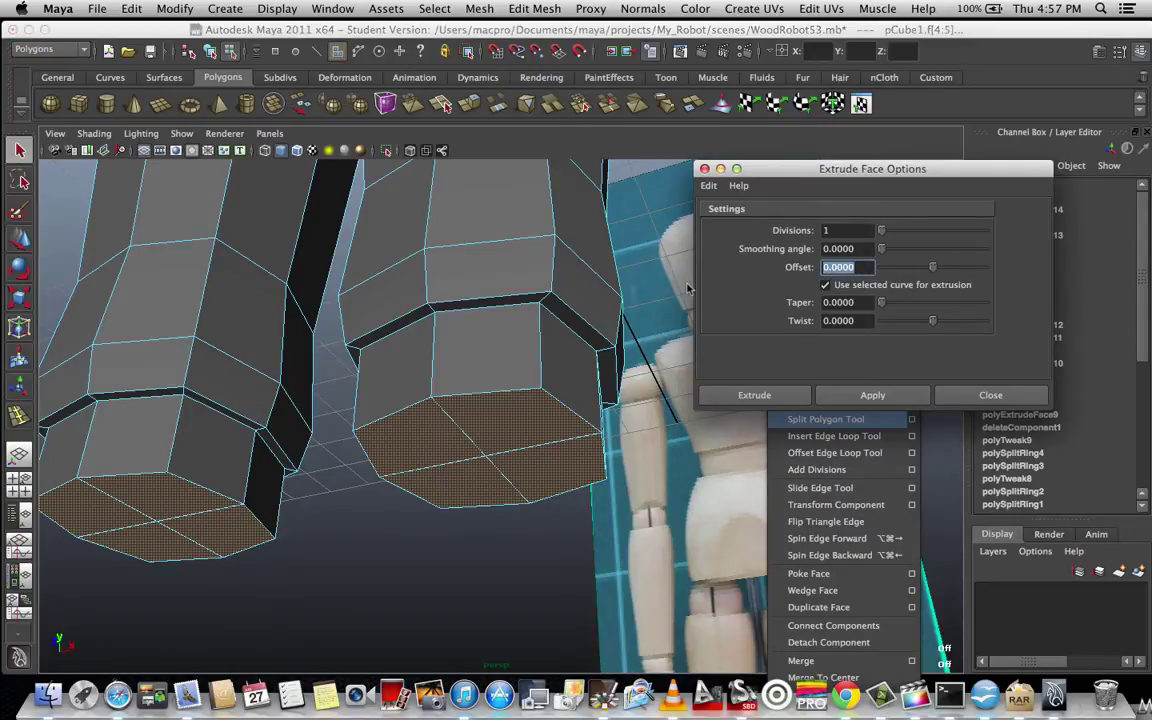
text(.3)
click(865, 396)
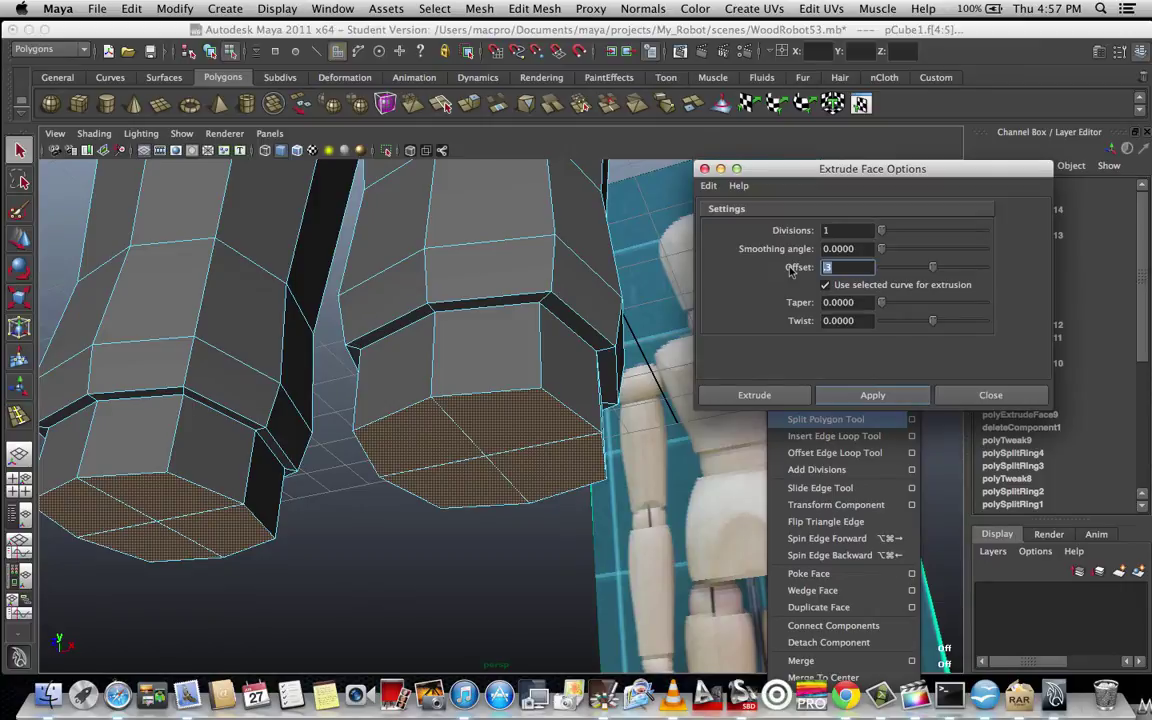
click(900, 395)
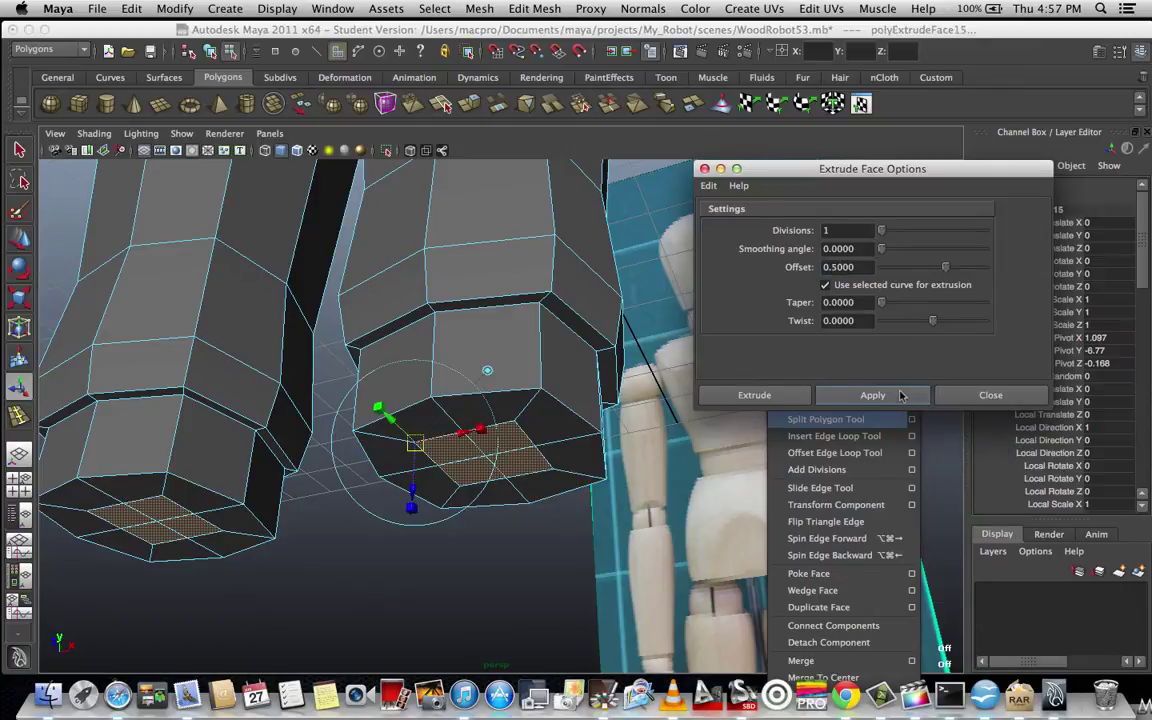
key(super+z)
key(super+z)
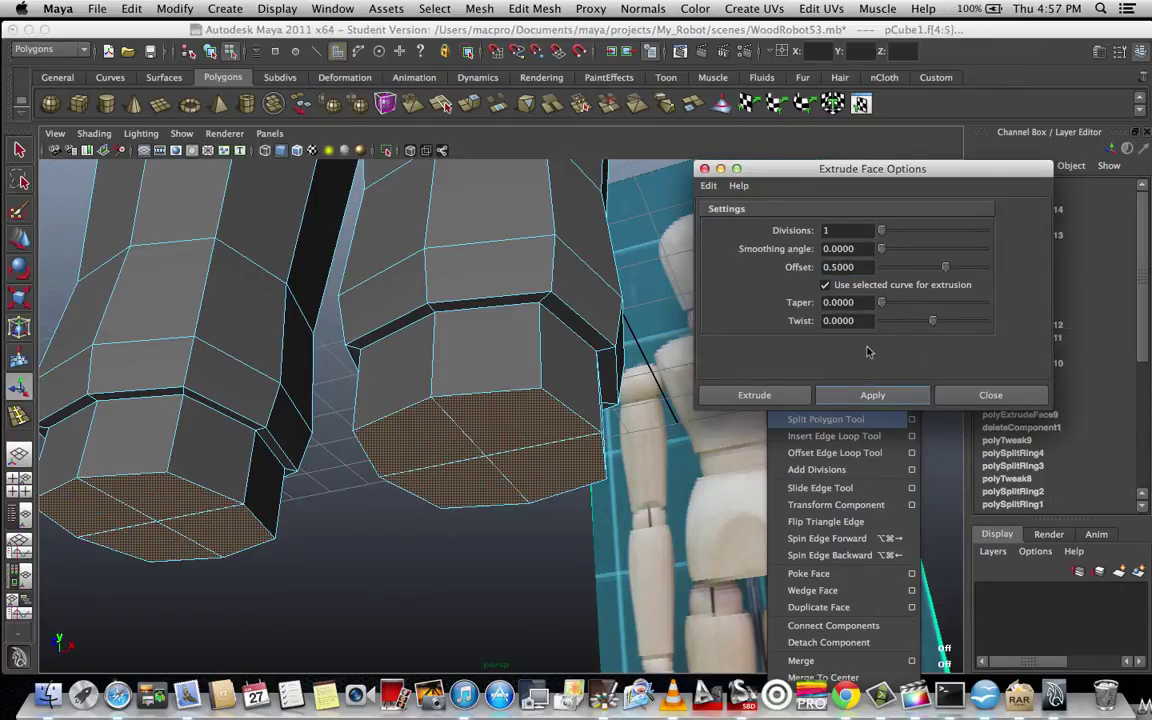
Try extruding the knee underside faces with a negative offset of -0.5 and undo the extrusion.
shift+click(472, 491)
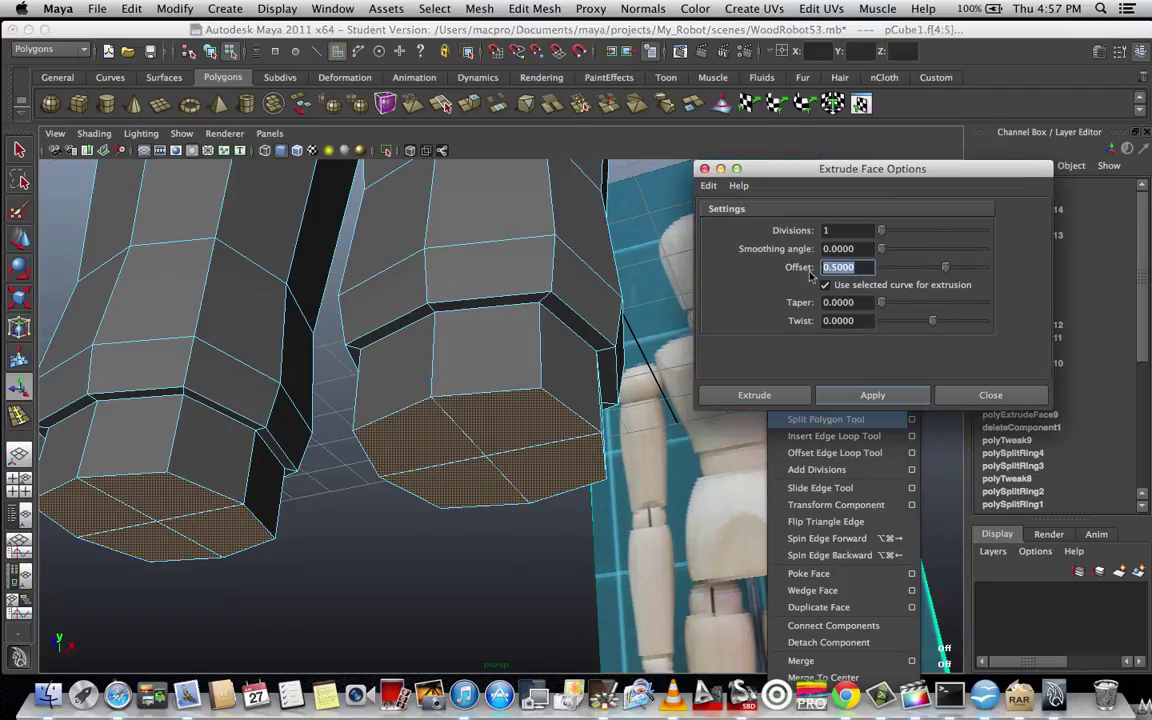
text(-0)
text(.5)
click(872, 395)
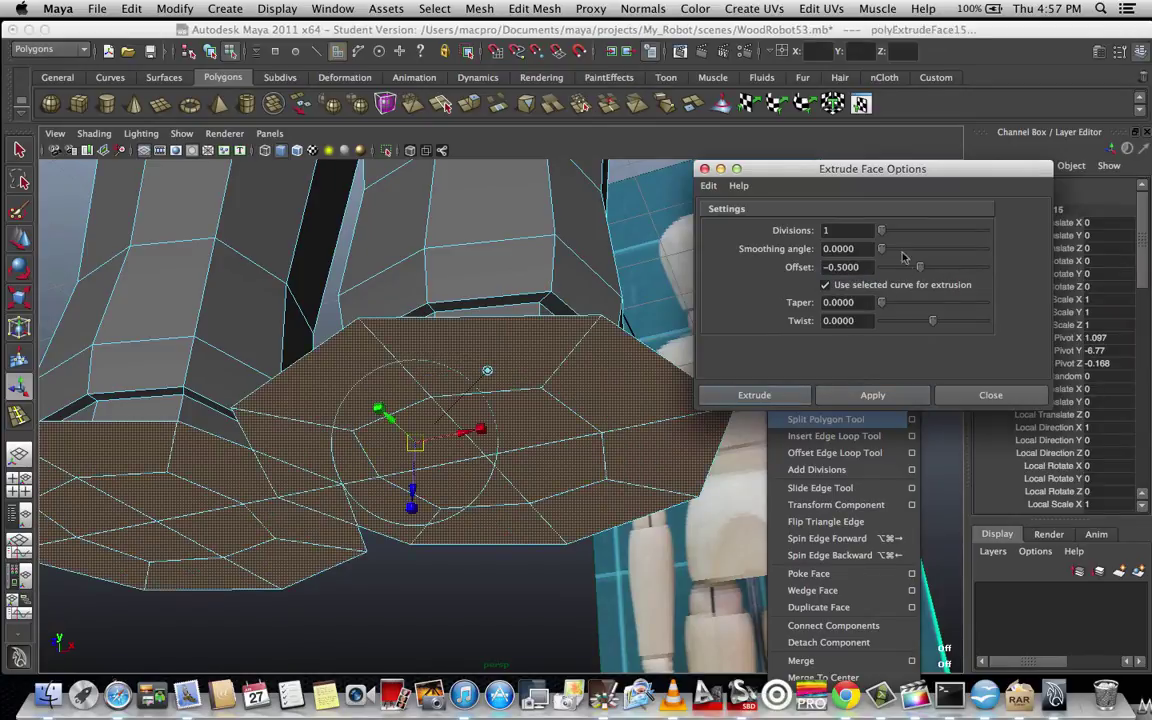
key(z)
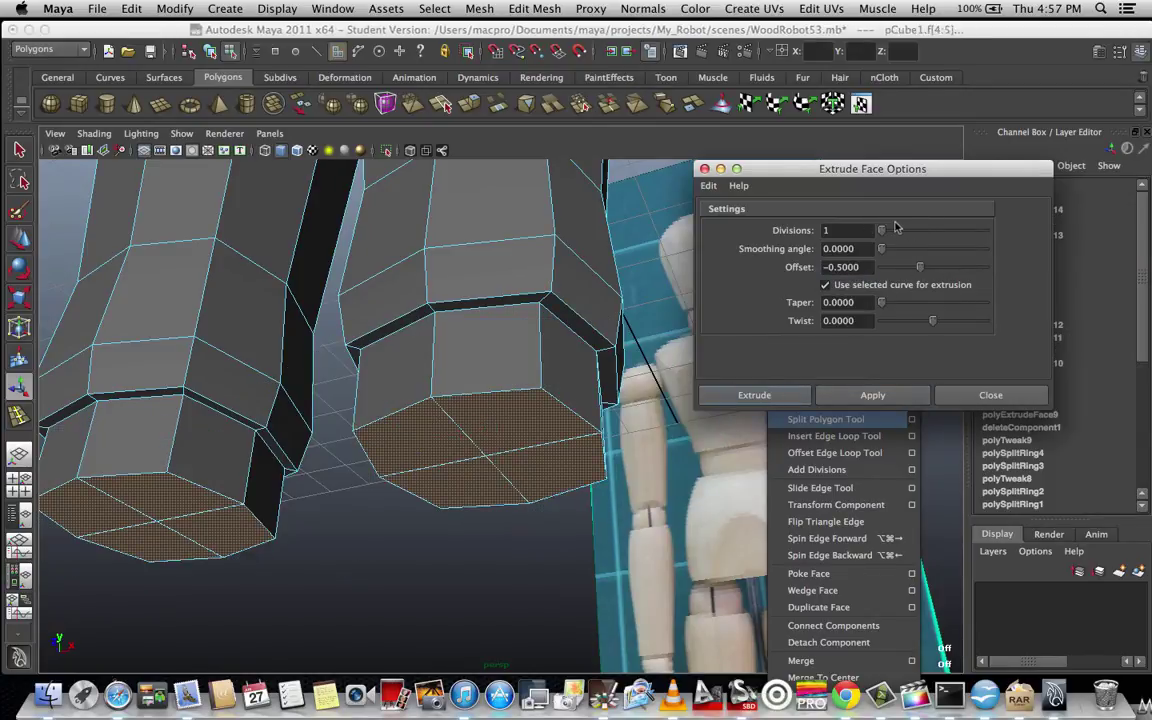
key(z)
Extrude the knee underside faces with an offset of -0.1 to form a rim slightly wider than the knee joint.
shift+click(494, 476)
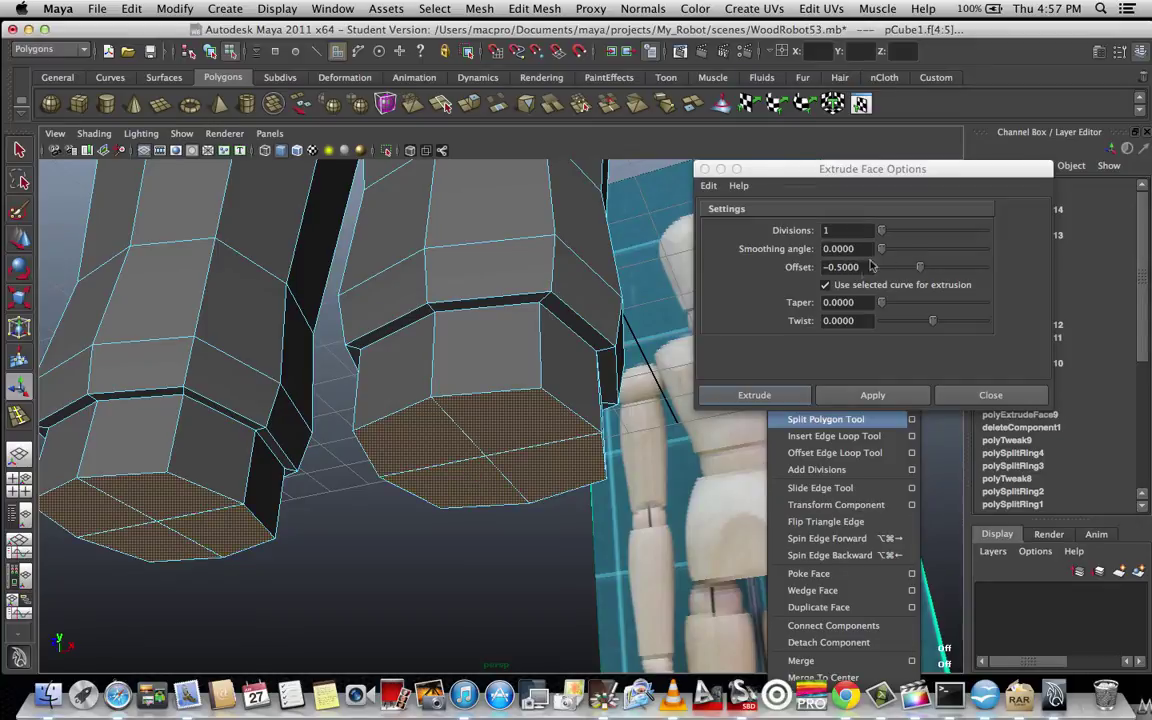
click(800, 276)
text(-)
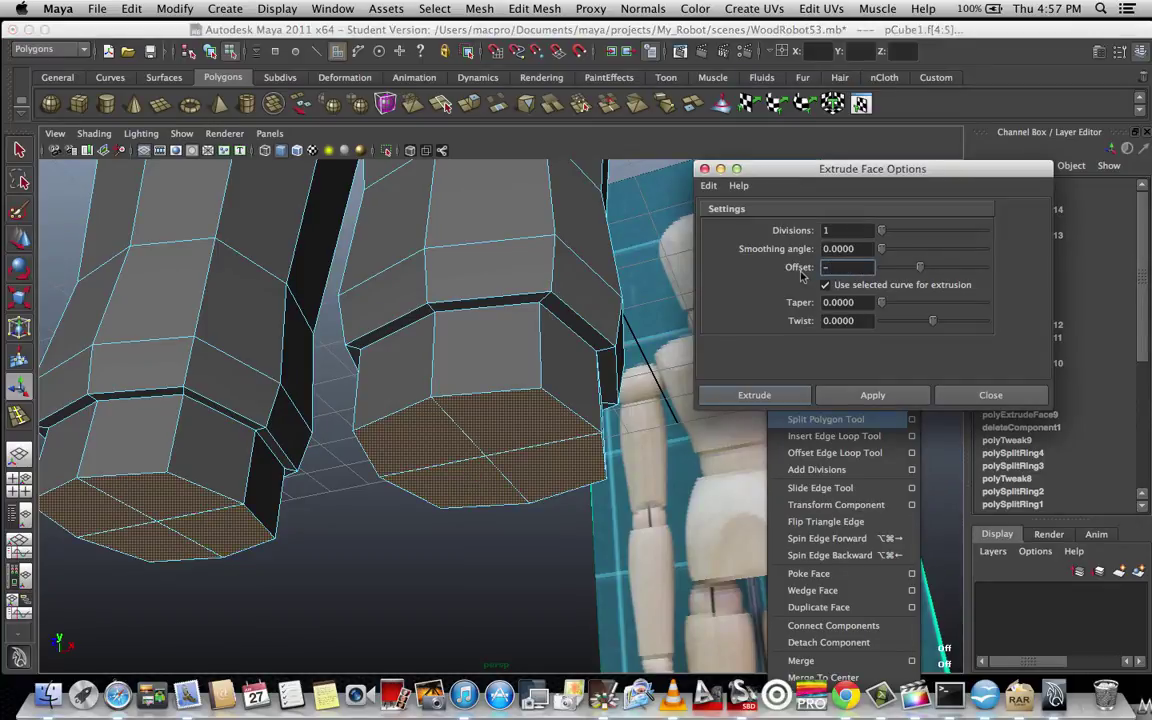
text(0.1)
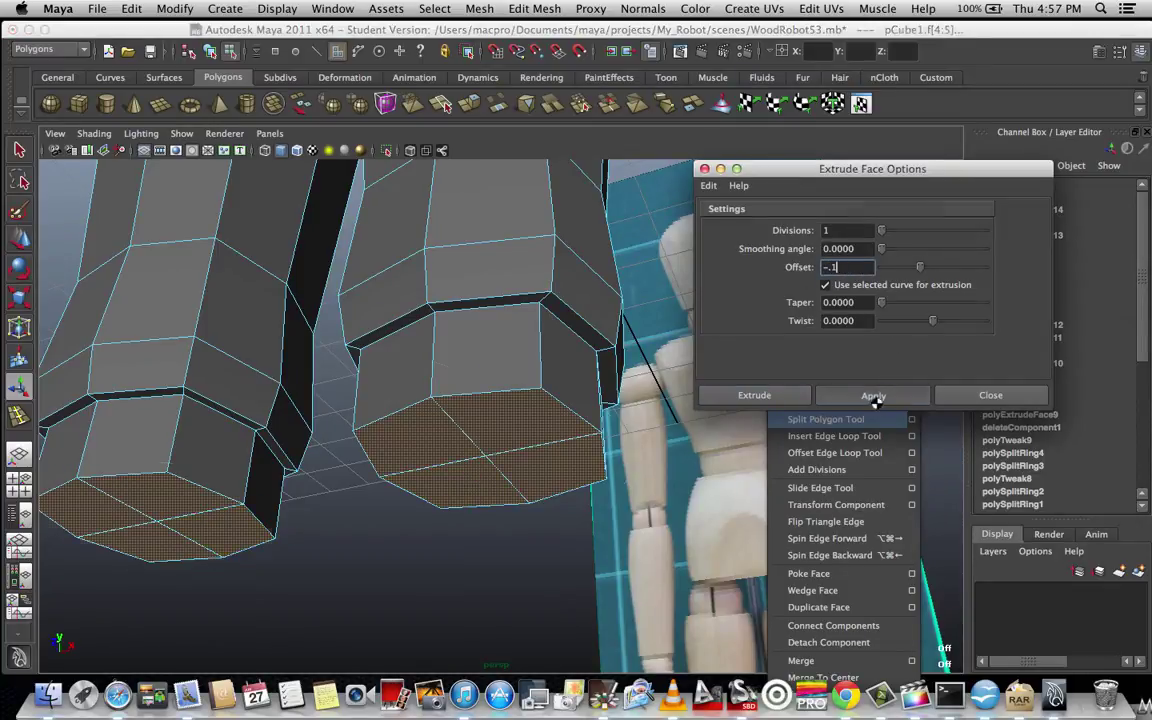
click(872, 395)
alt+drag(662, 548, 596, 538)
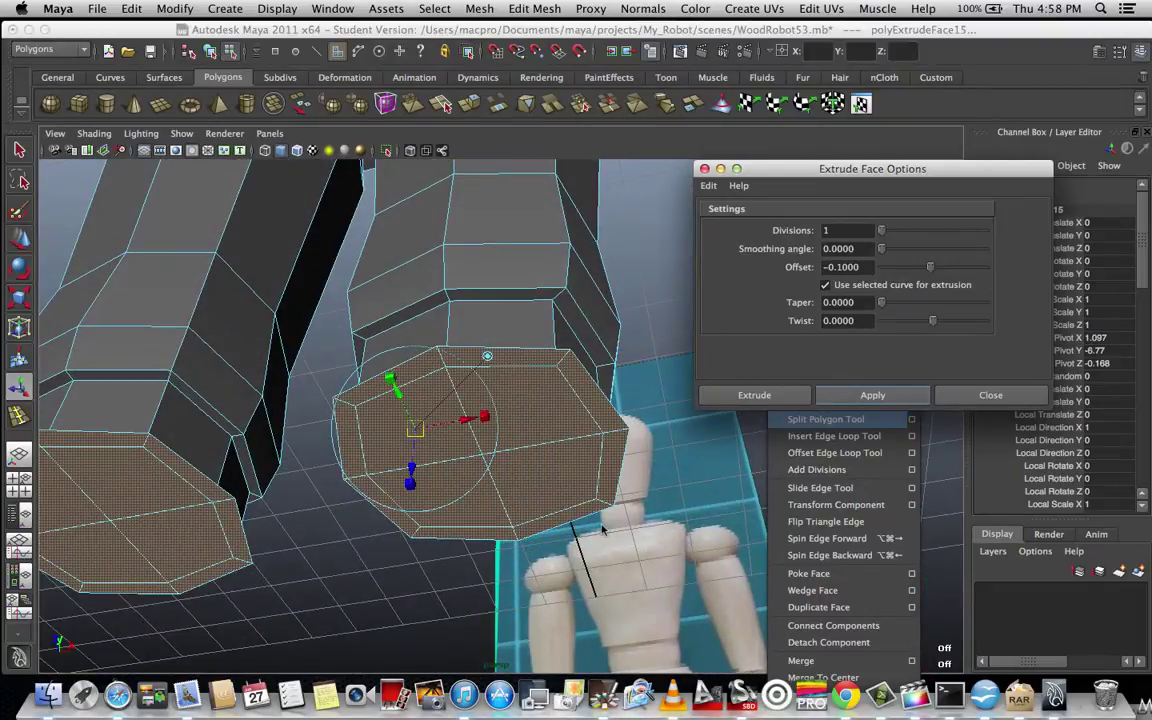
key(r)
drag(481, 455, 410, 580)
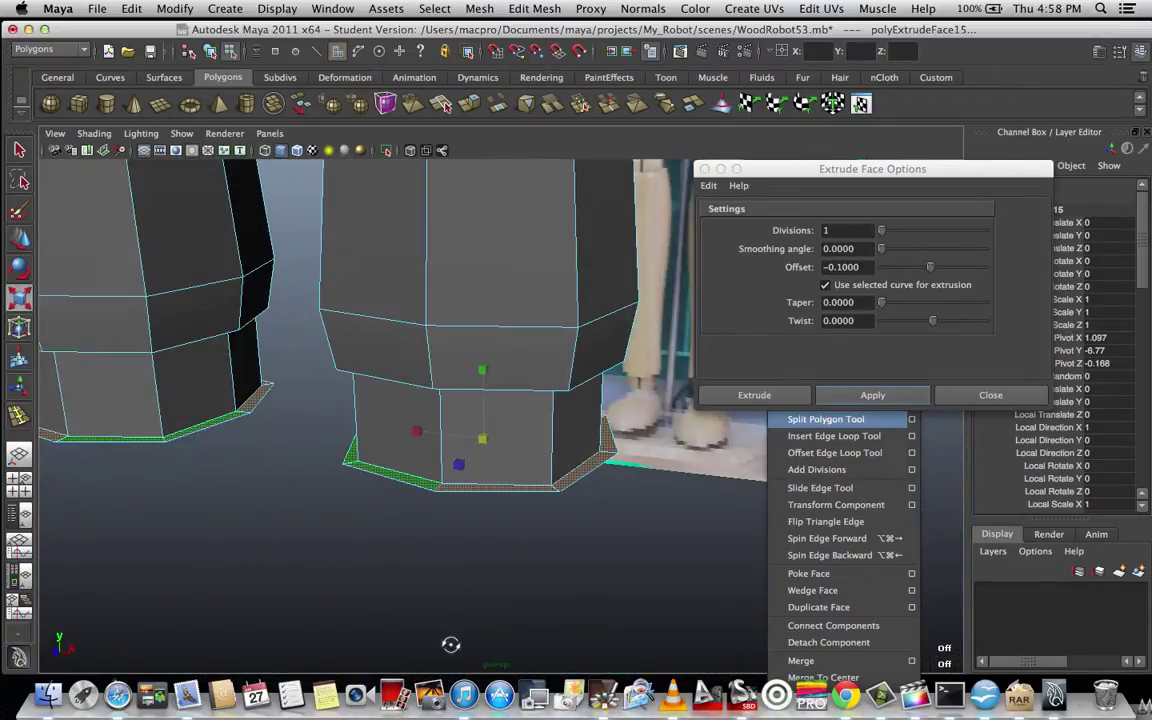
alt+drag(476, 629, 459, 674)
Extrude the widened underside faces again with an offset of -0.1 and pull them down about 4.15 to form the shins.
click(874, 394)
scroll(563, 570, down, 5)
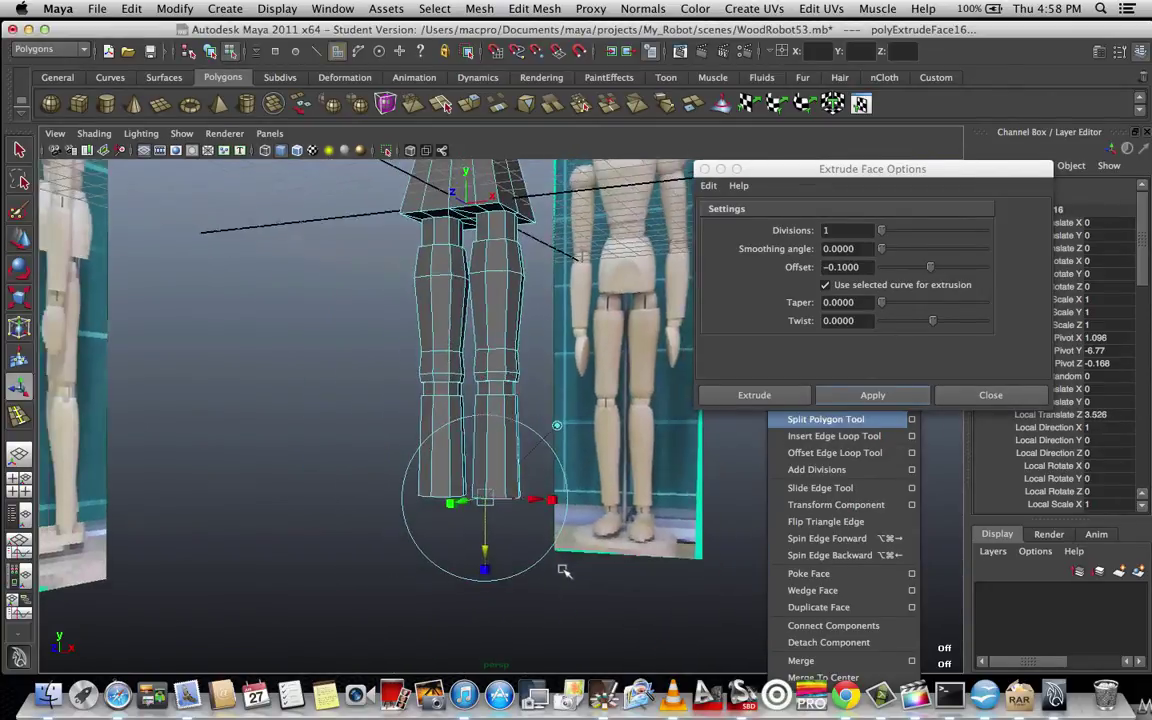
scroll(562, 566, up, 4)
scroll(541, 498, up, 1)
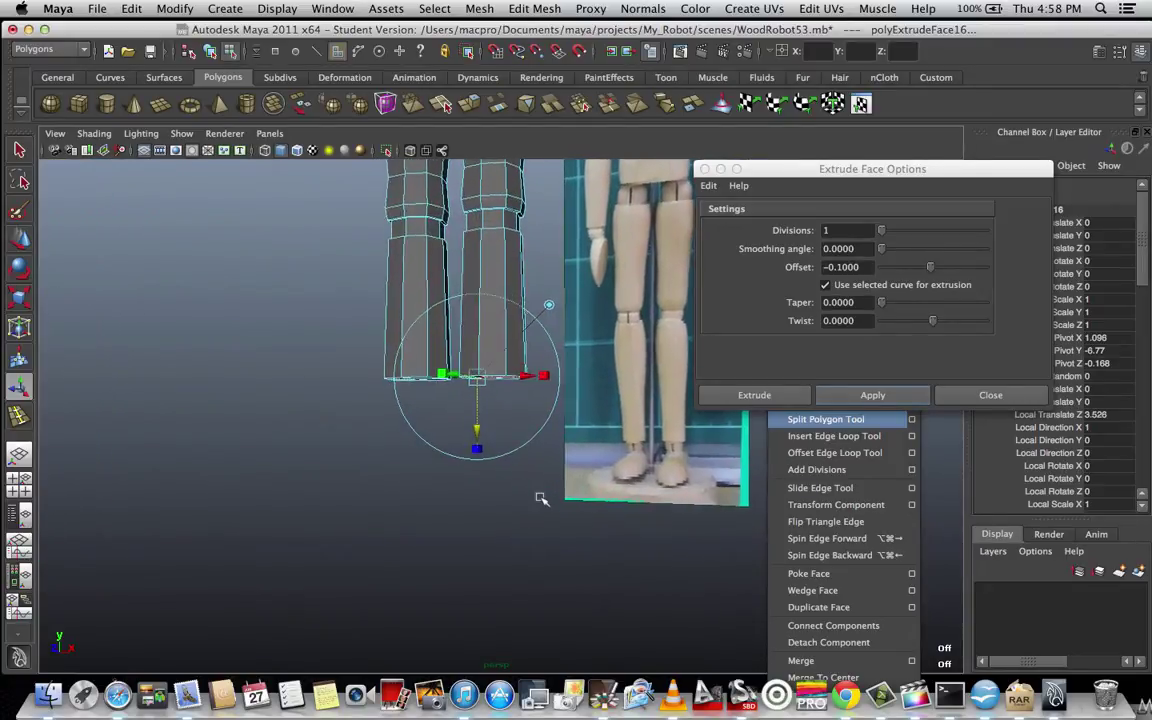
scroll(541, 498, up, 3)
alt+drag(531, 467, 580, 444)
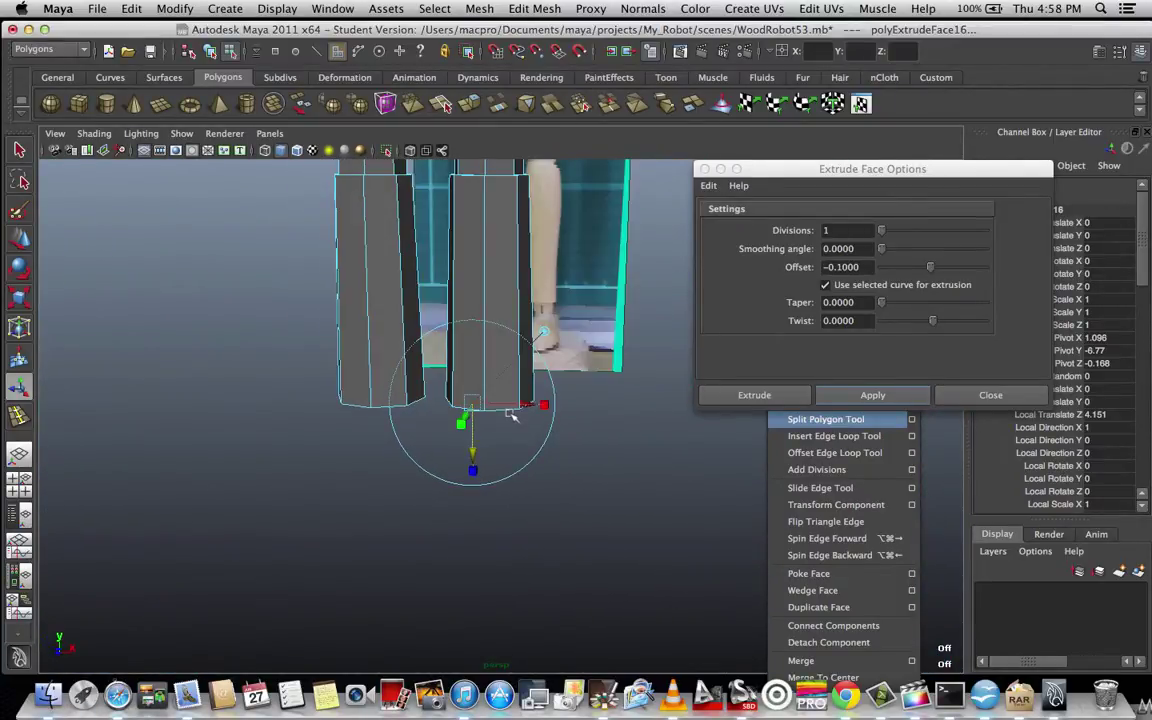
In the wireframe front view, lower the shin extrusion's bottom row of vertices to the lower end of the reference shin.
key(space)
drag(511, 422, 510, 458)
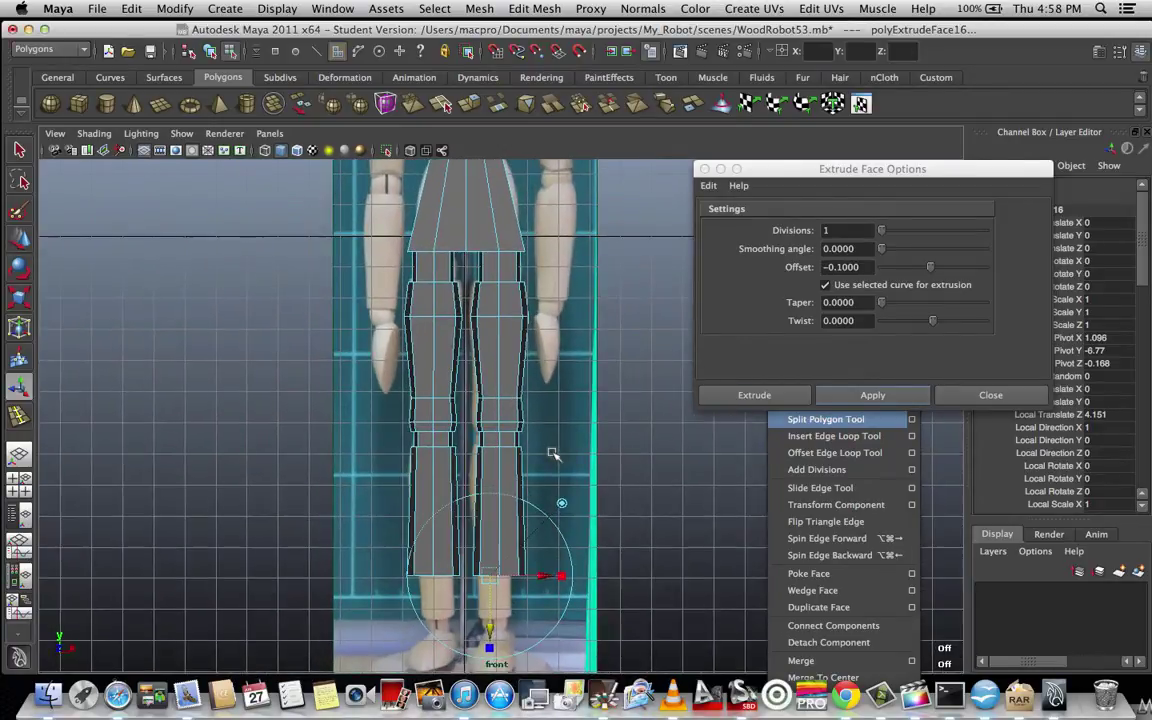
click(624, 541)
alt+middle_drag(624, 541, 628, 397)
alt+right_drag(550, 512, 566, 424)
scroll(535, 400, up, 2)
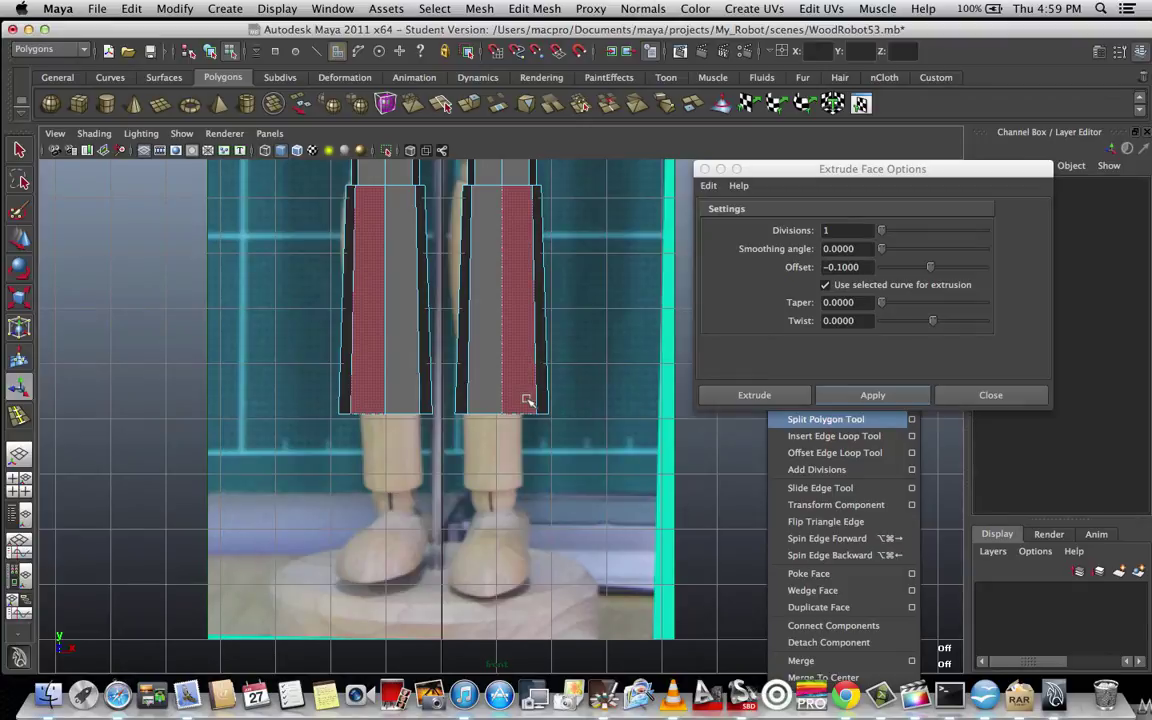
key(4)
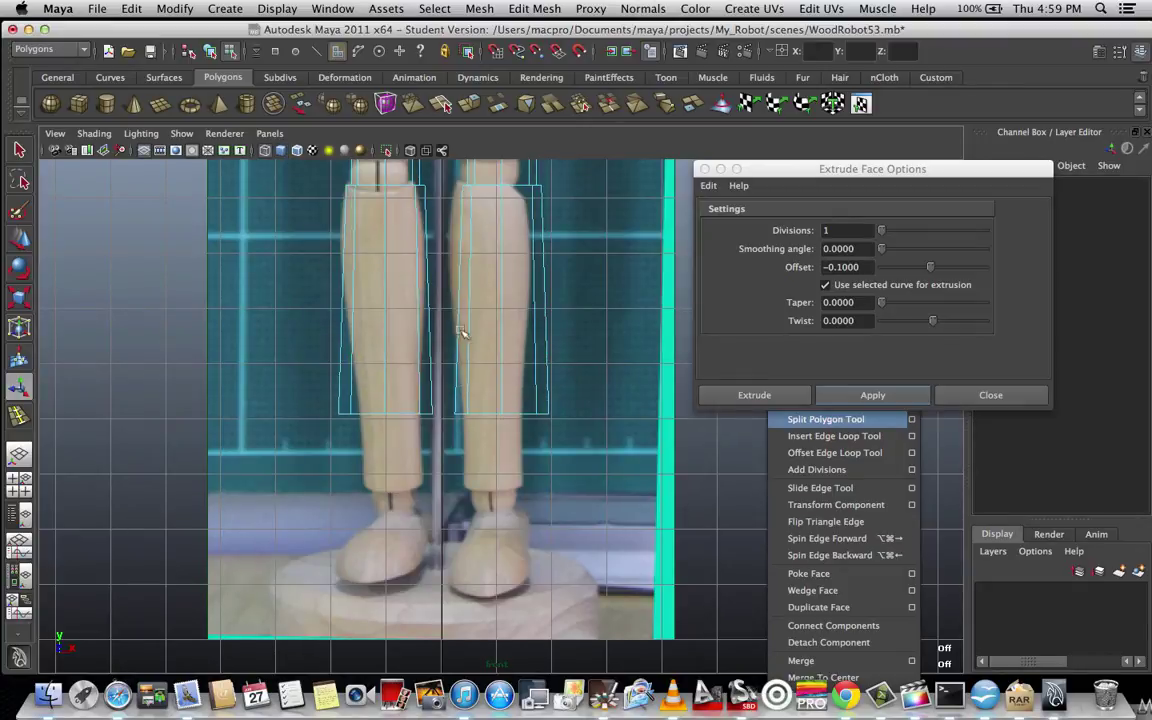
click(516, 390)
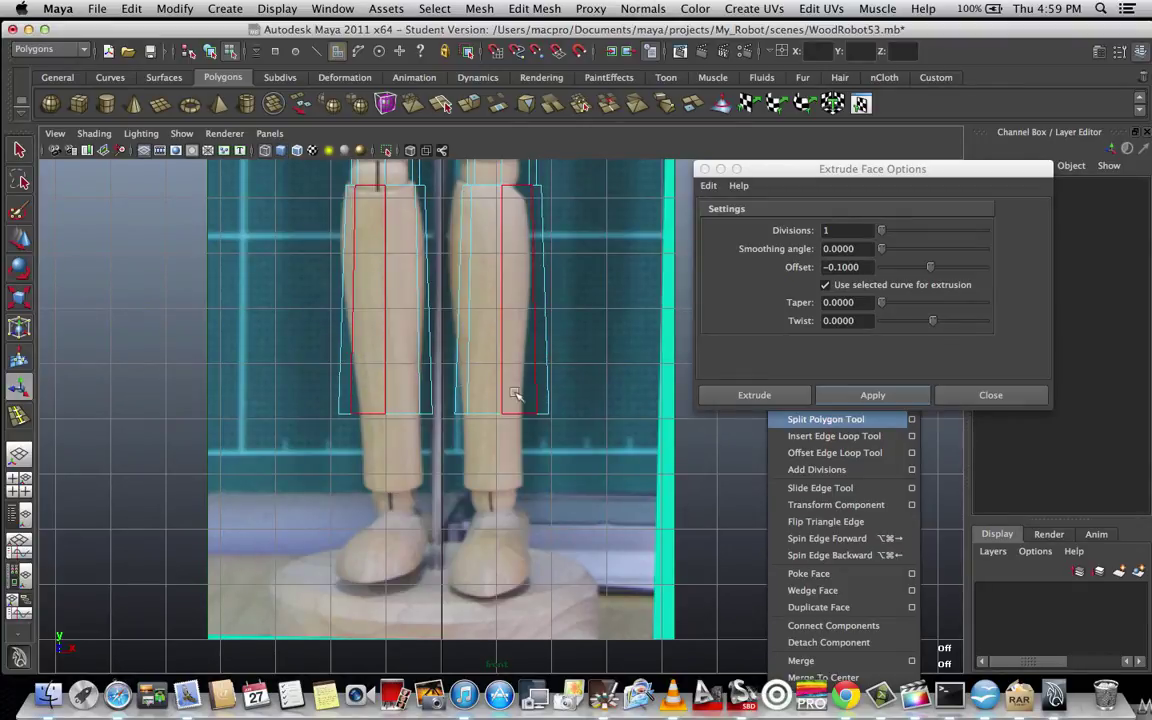
right_drag(516, 394, 474, 396)
drag(597, 396, 449, 449)
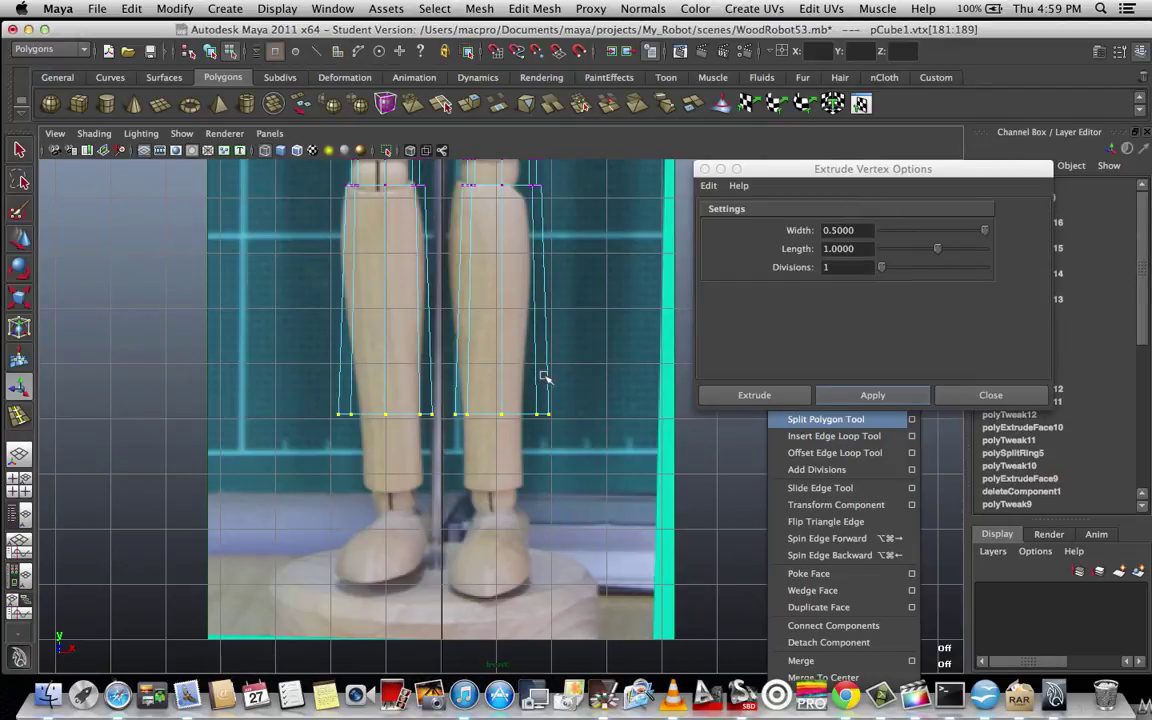
key(w)
drag(501, 362, 553, 445)
scroll(551, 443, down, 4)
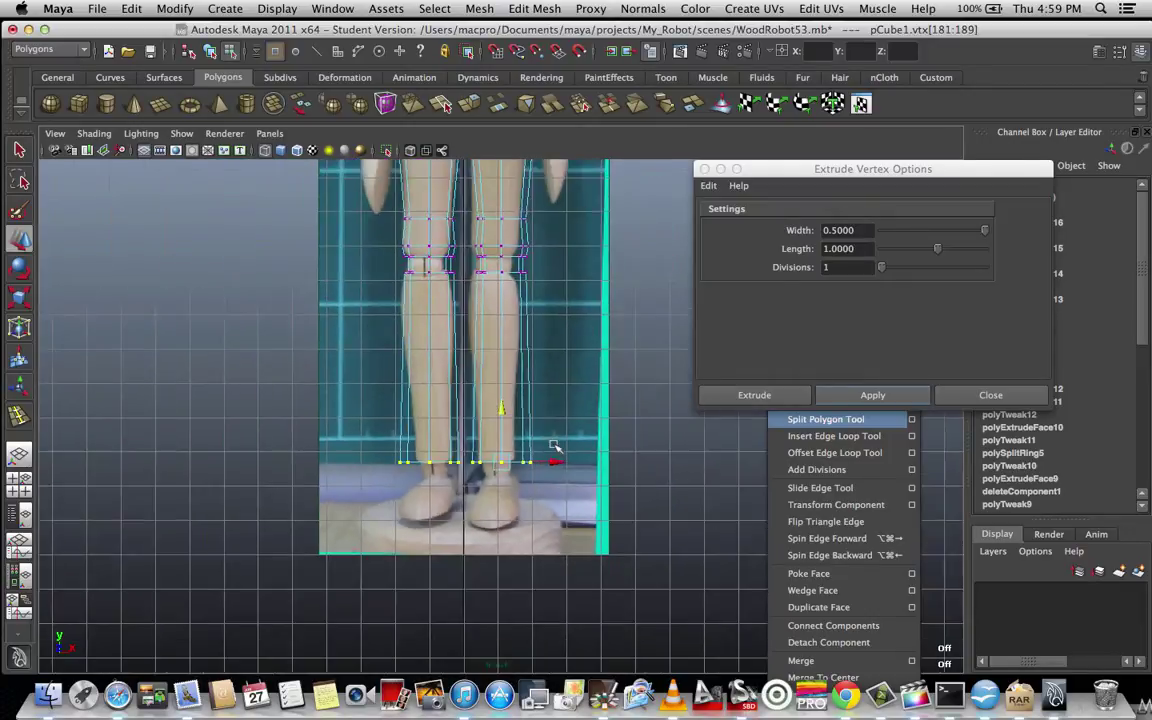
Scale in the shins' bottom row of vertices to narrow the lower ends toward the width of the reference shin.
scroll(553, 447, up, 5)
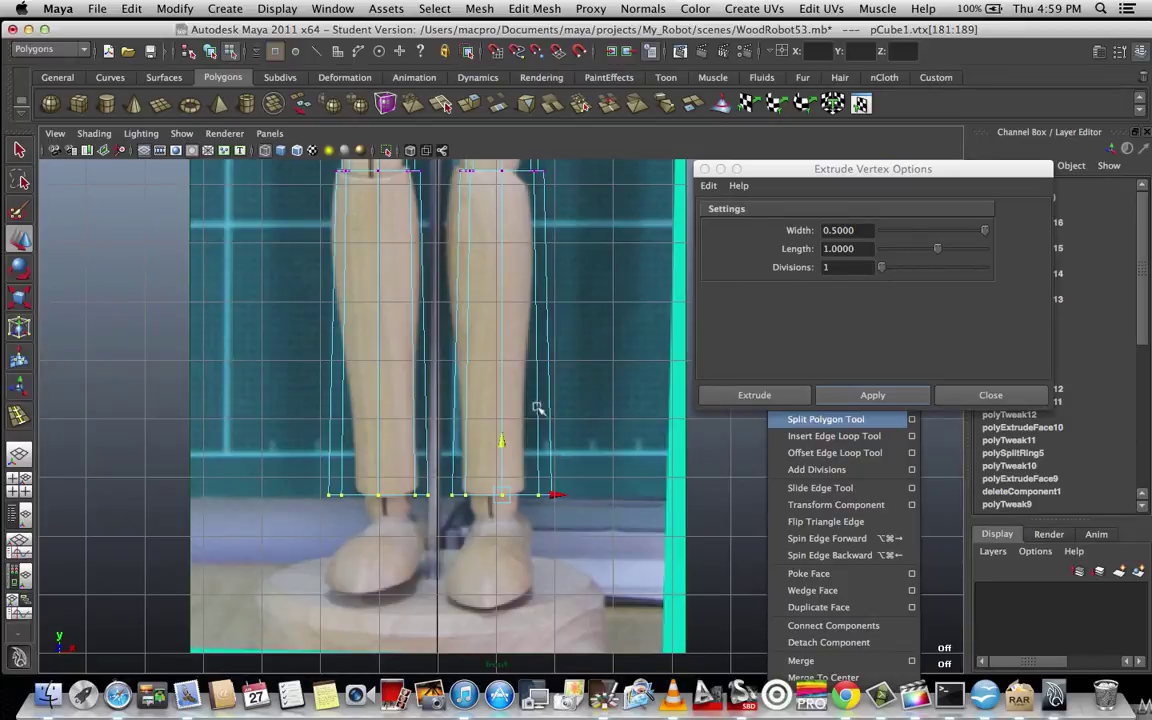
scroll(507, 316, down, 4)
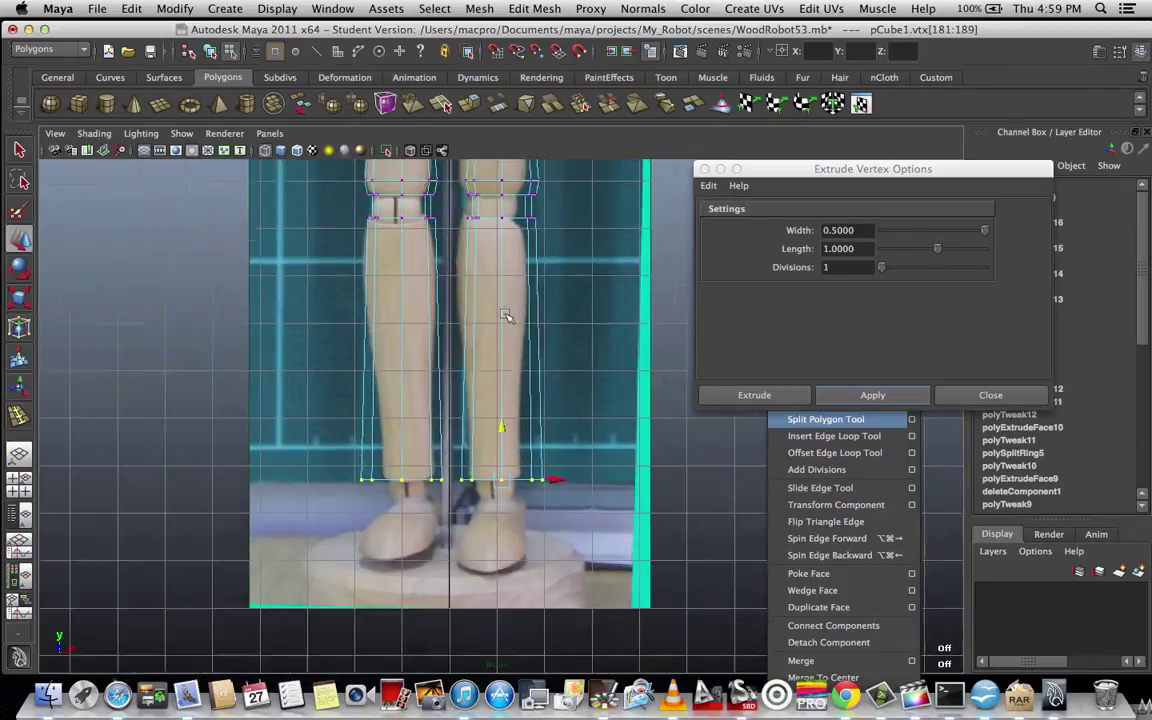
scroll(507, 316, up, 3)
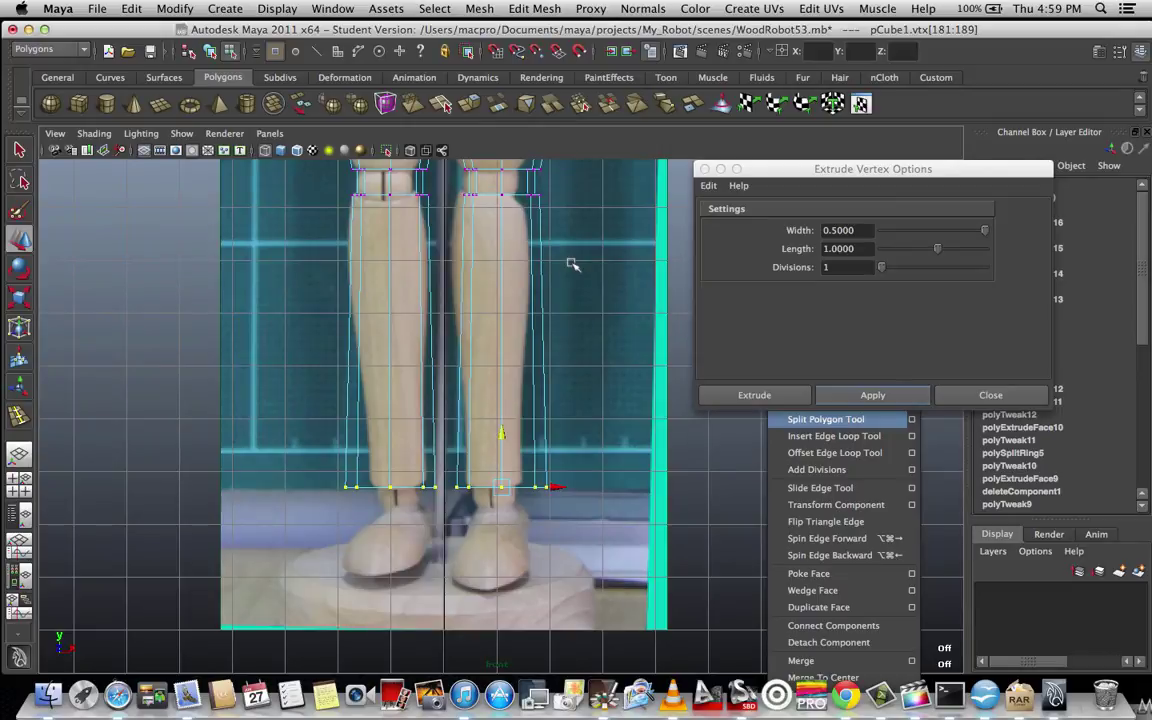
key(r)
drag(503, 489, 478, 518)
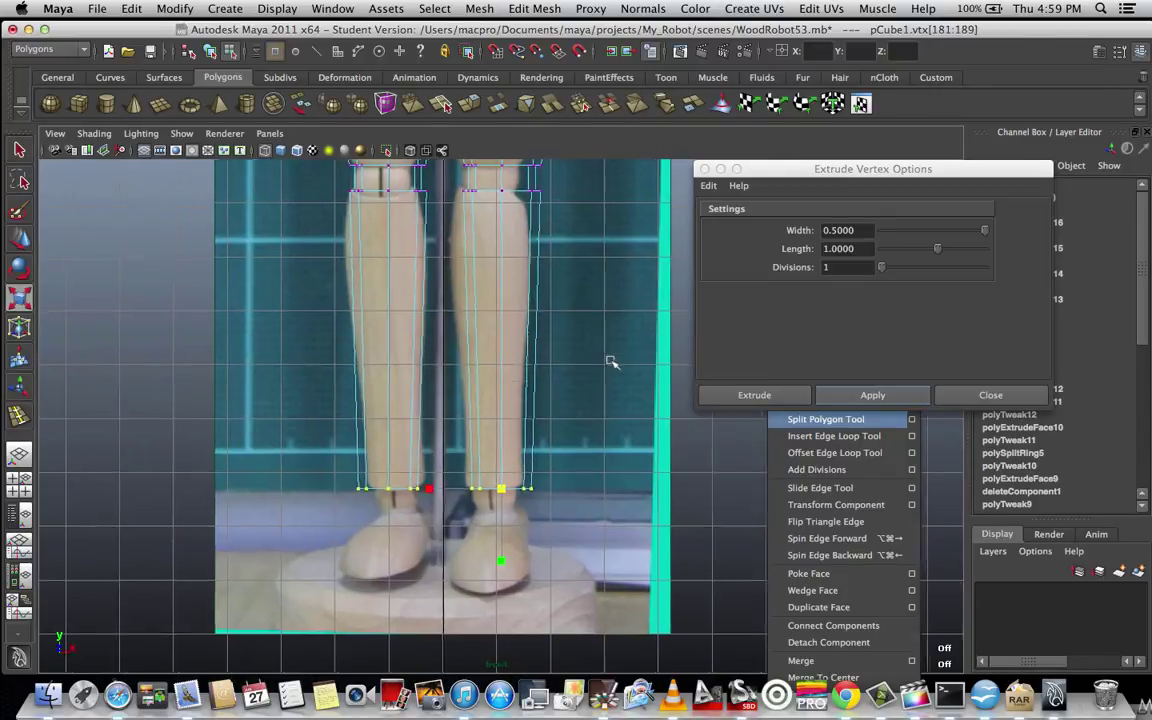
scroll(611, 362, down, 4)
scroll(611, 362, up, 2)
scroll(611, 362, up, 5)
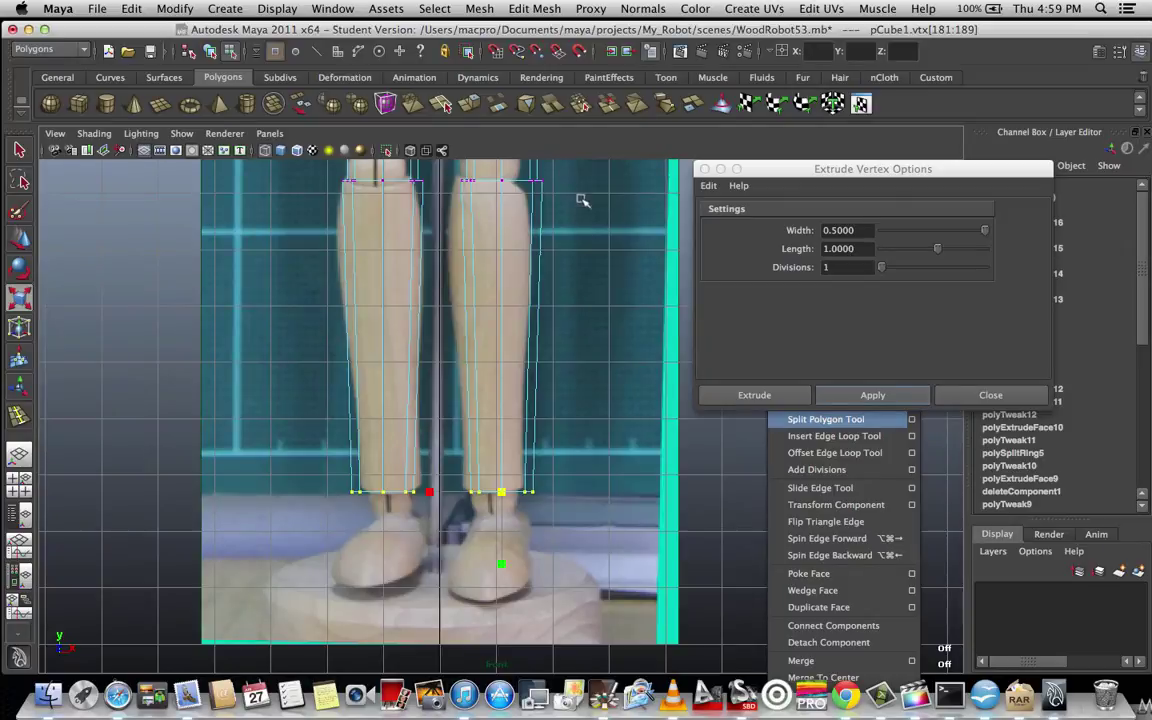
scroll(585, 190, down, 4)
scroll(552, 245, up, 4)
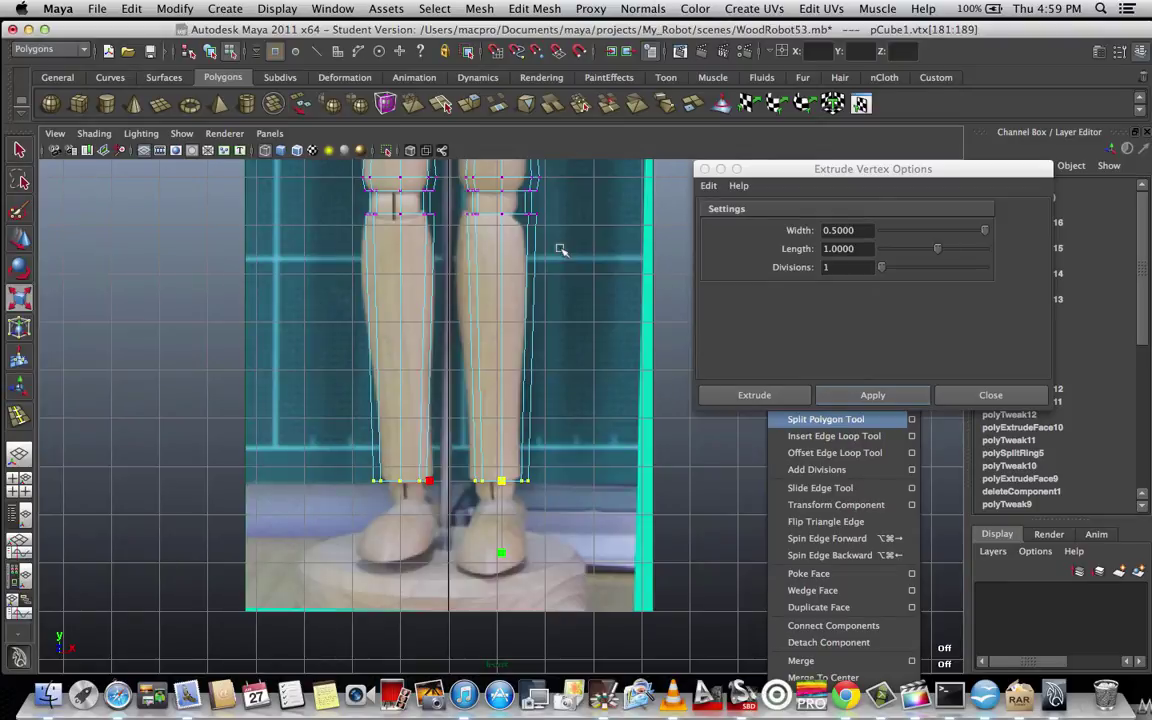
scroll(503, 257, up, 1)
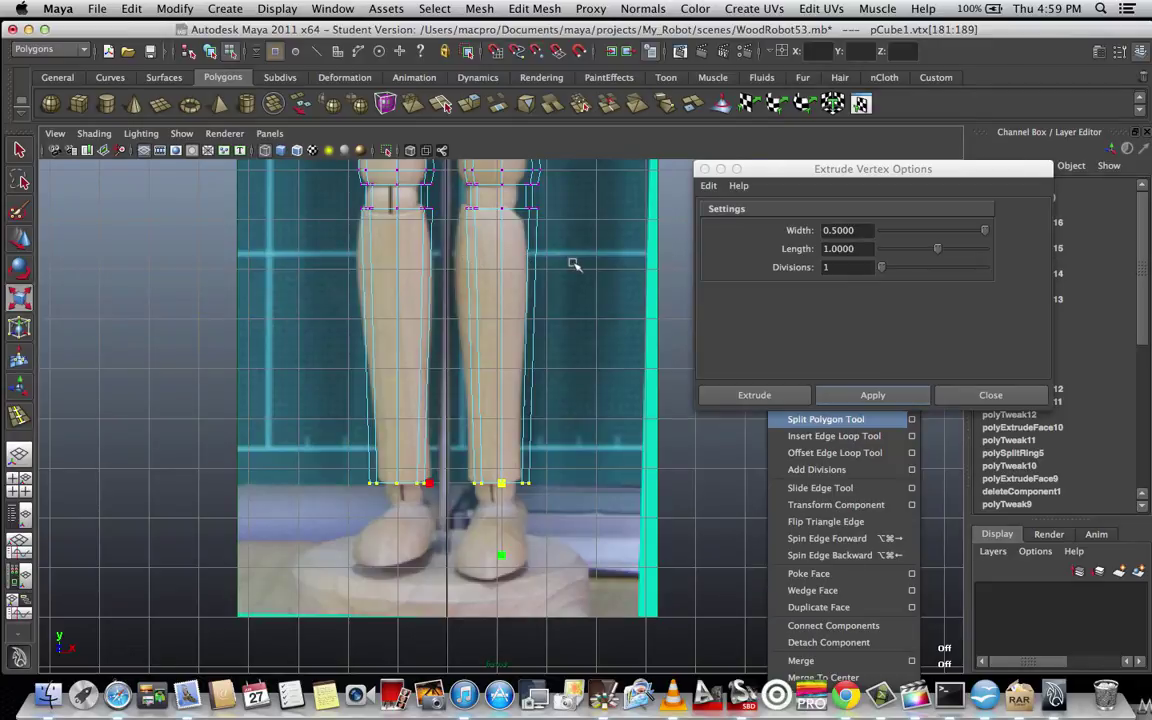
Insert two edge loops around the shins, one at the calf below the knee and one above the ankle.
alt+middle_drag(573, 263, 559, 327)
scroll(559, 328, up, 3)
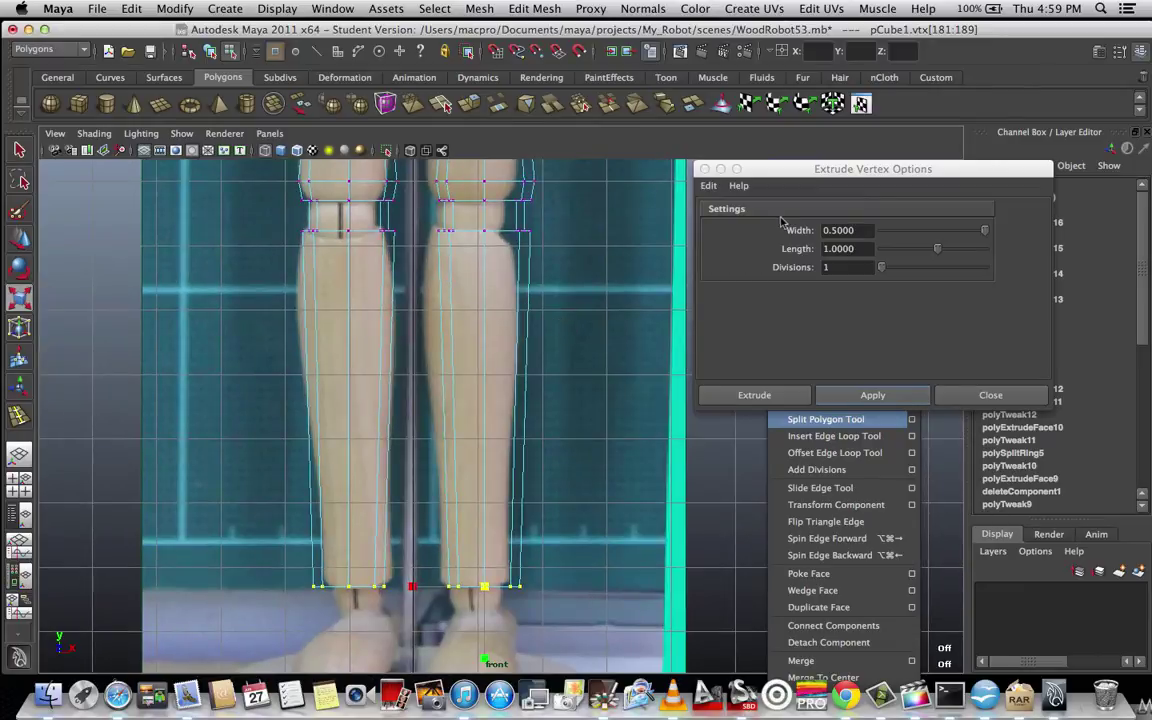
drag(837, 172, 1083, 292)
drag(840, 316, 812, 58)
click(801, 179)
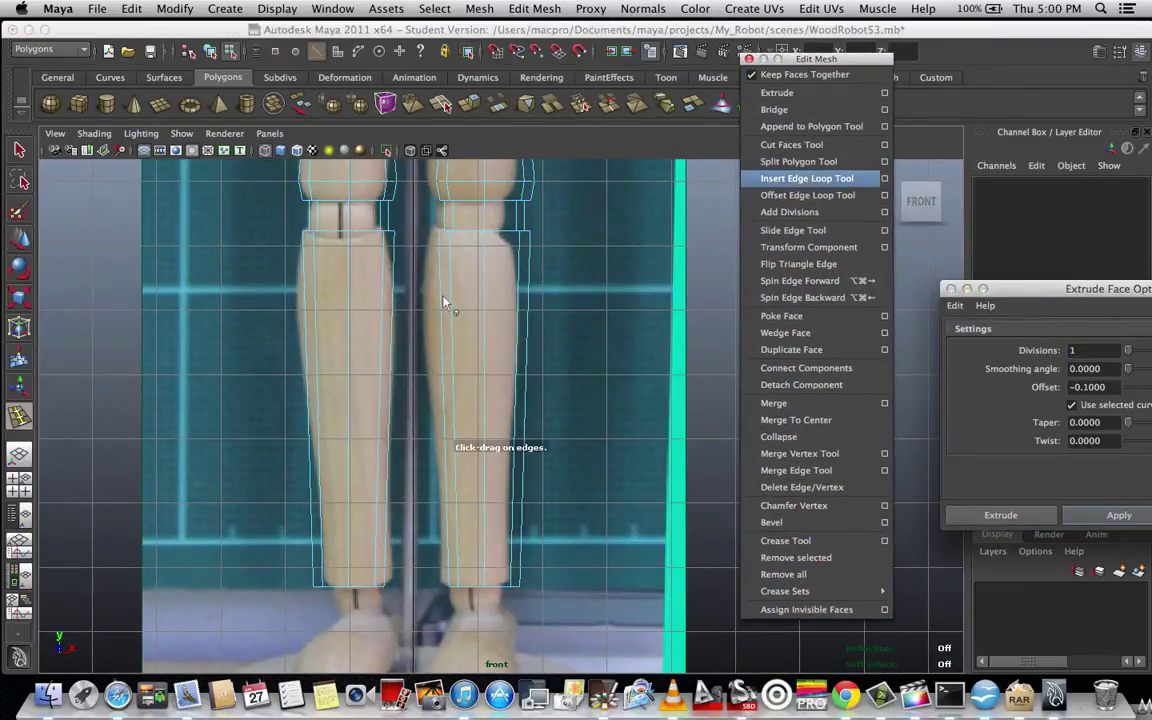
drag(445, 296, 444, 292)
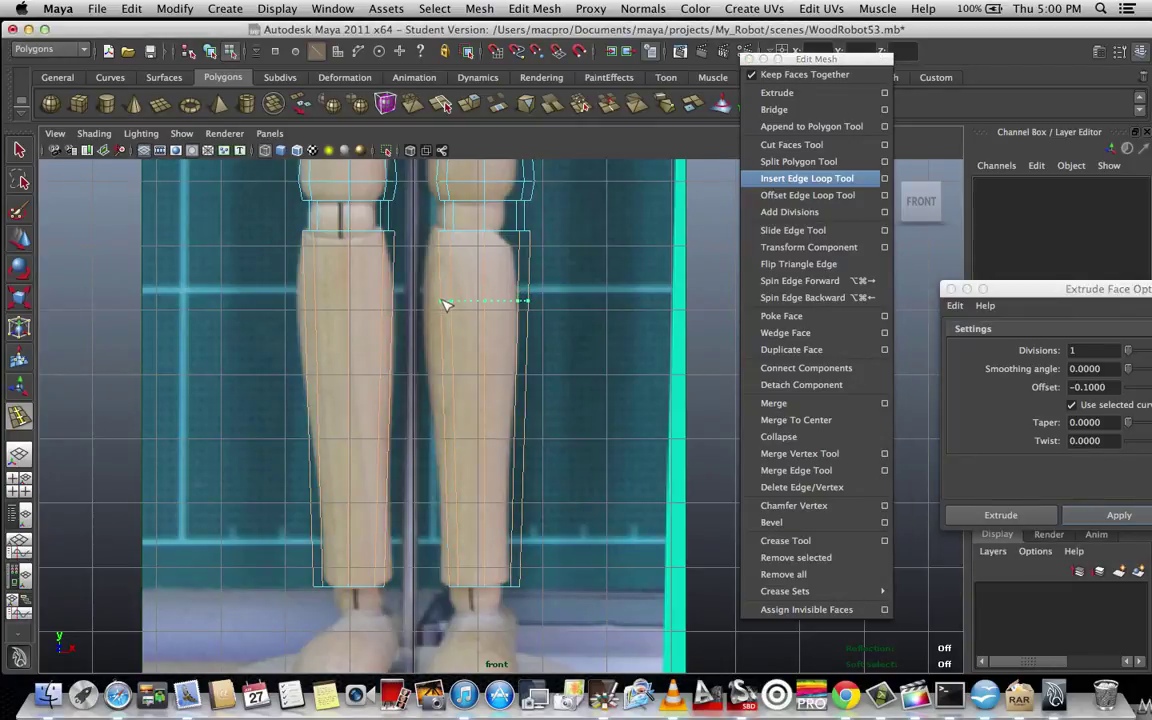
drag(446, 304, 446, 304)
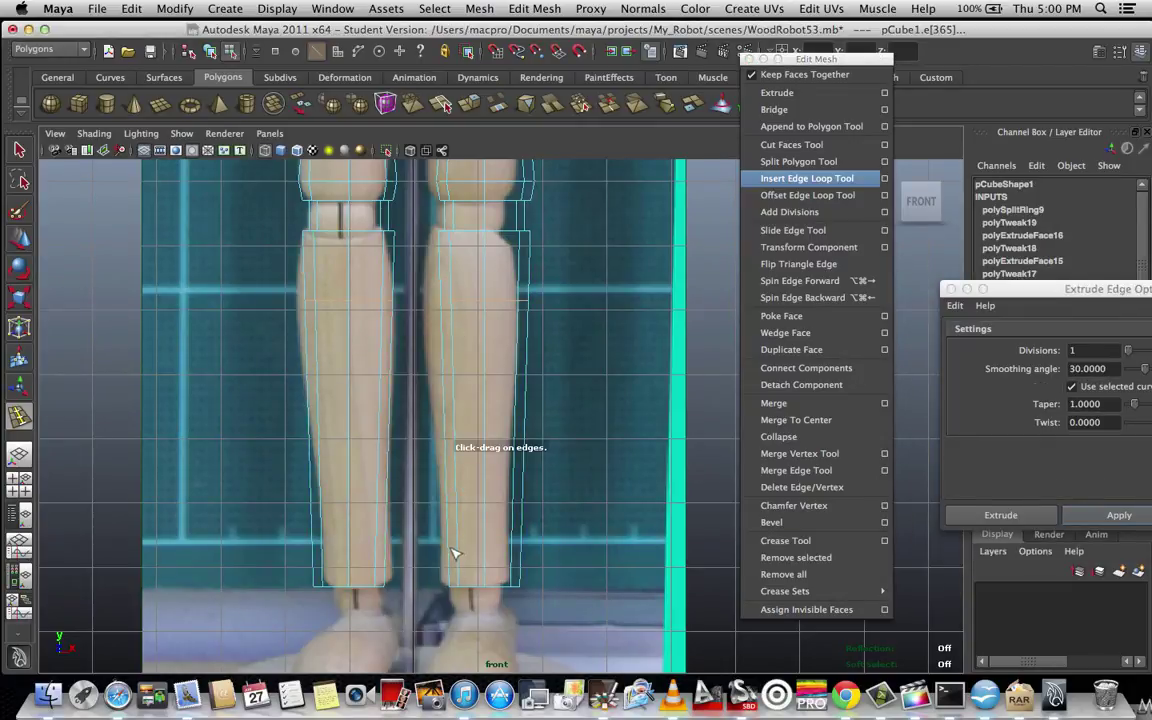
drag(451, 528, 451, 525)
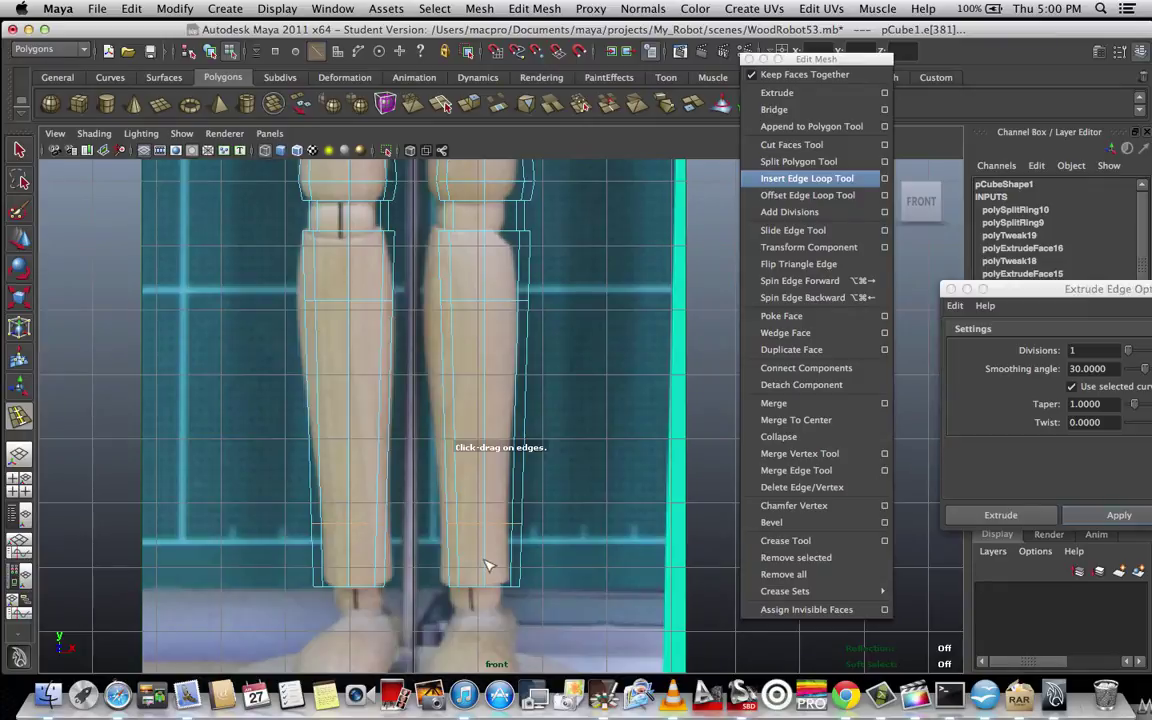
Insert a third edge loop around the shins just above their lower ends and leave the Insert Edge Loop Tool.
scroll(494, 573, down, 5)
scroll(492, 574, up, 4)
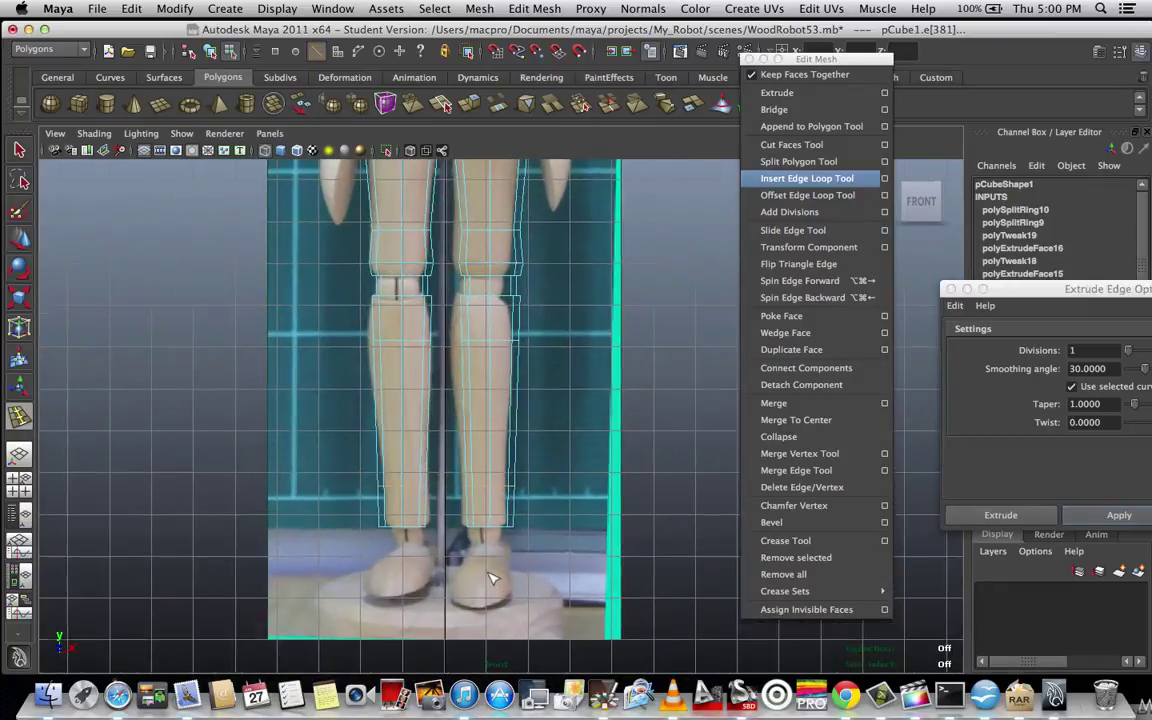
scroll(490, 578, up, 2)
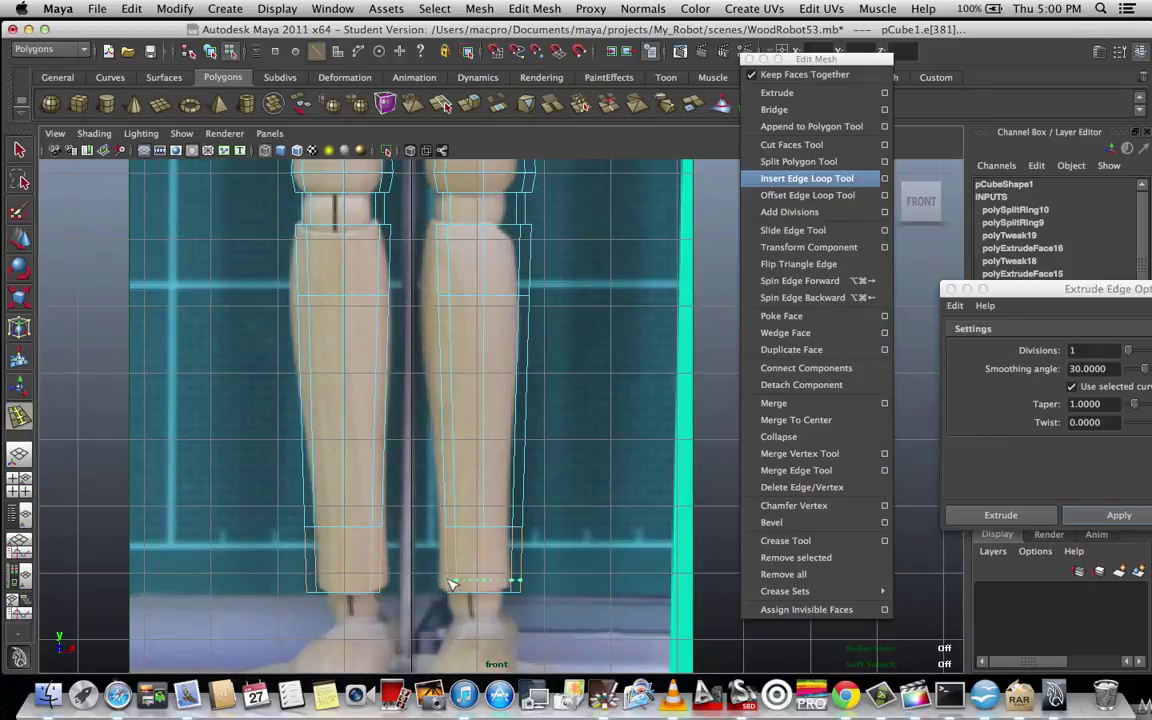
click(451, 583)
scroll(506, 490, down, 3)
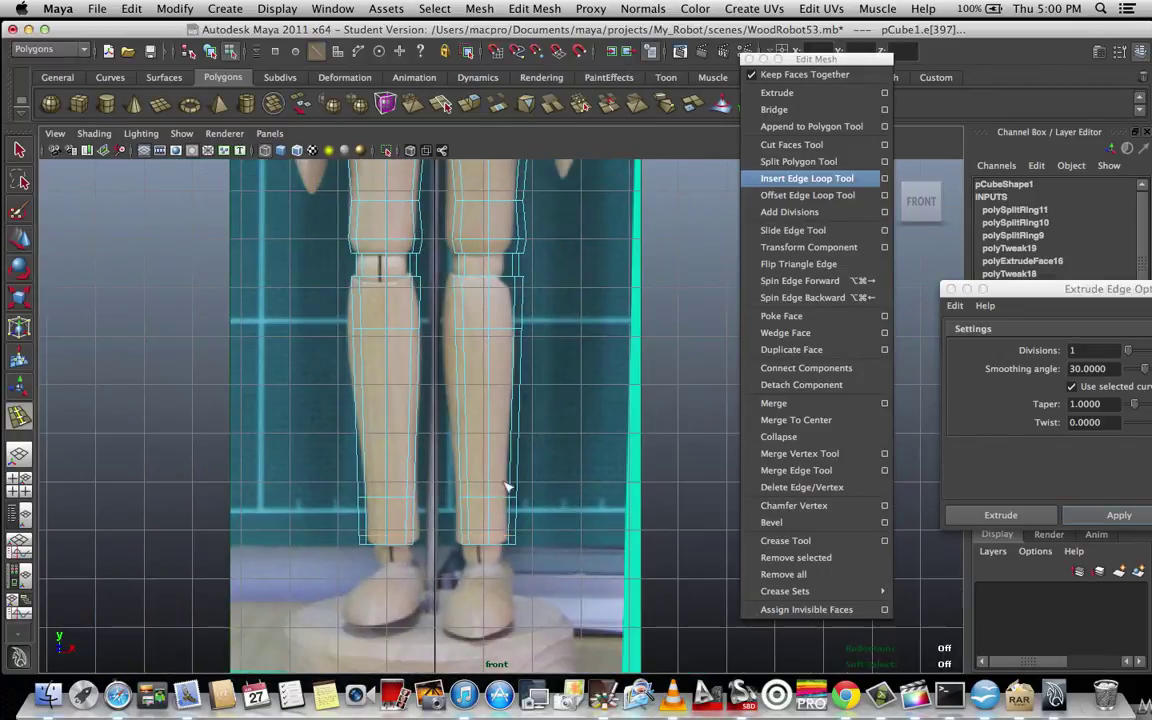
scroll(507, 399, up, 3)
right_click(500, 306)
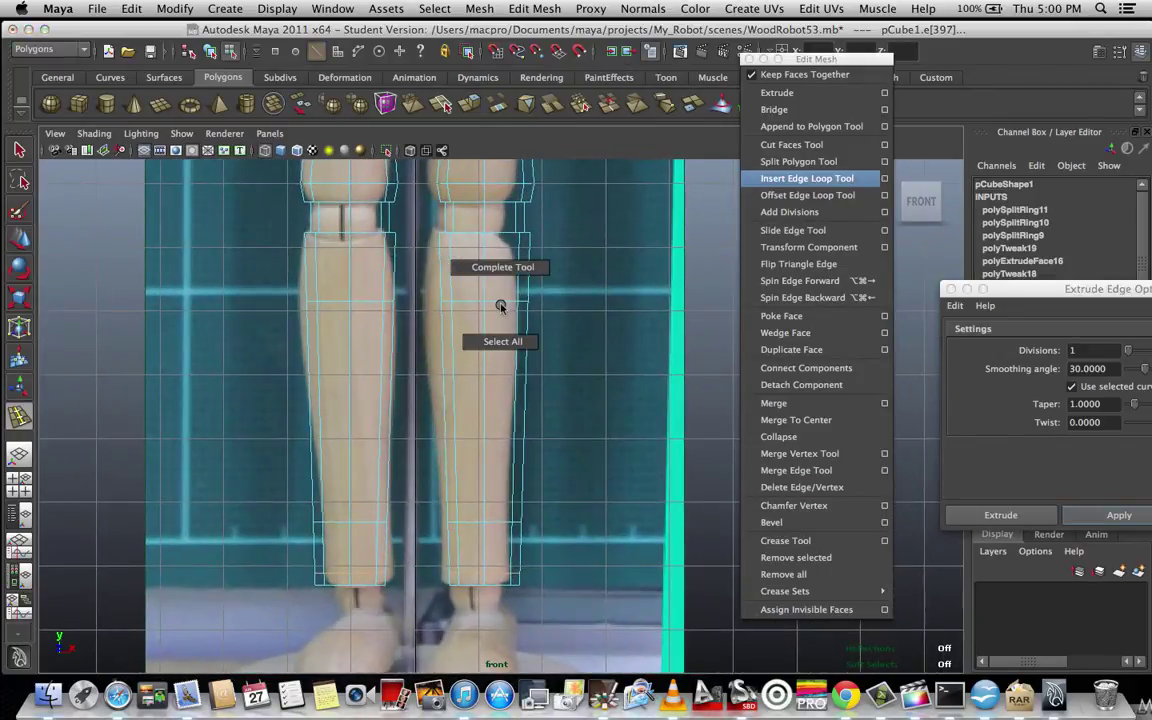
key(q)
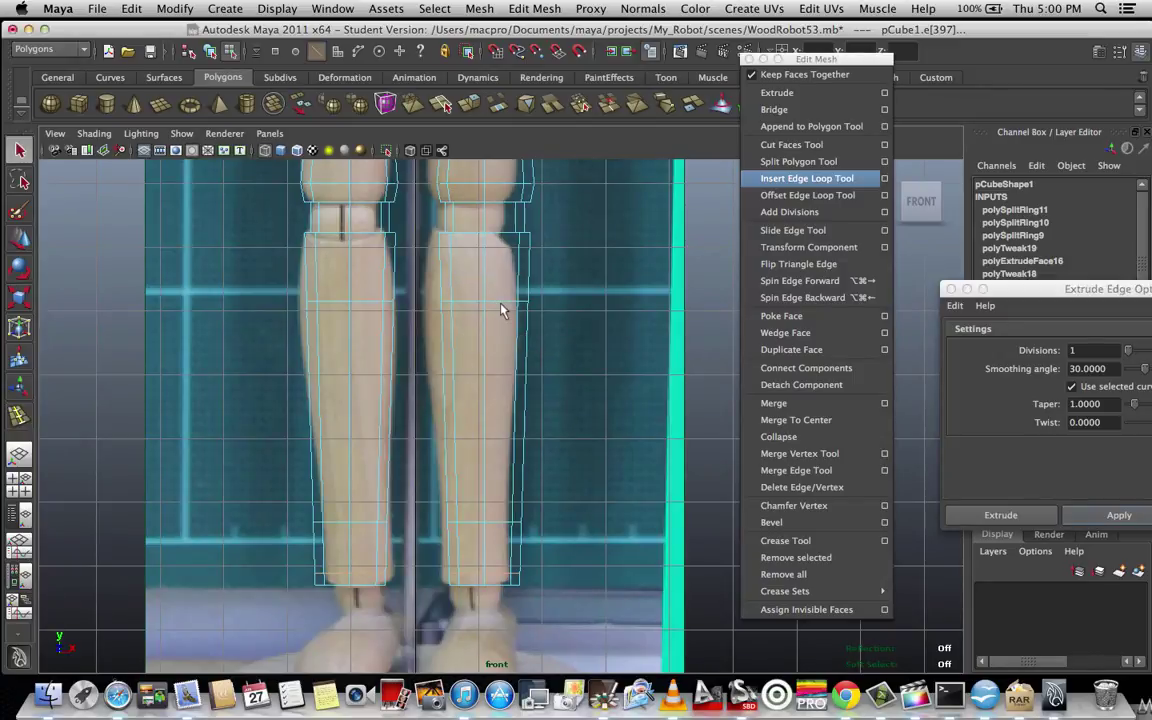
Select the calf loop's vertices and scale them outward to widen the upper shins into a calf bulge.
scroll(500, 305, up, 2)
scroll(500, 308, up, 1)
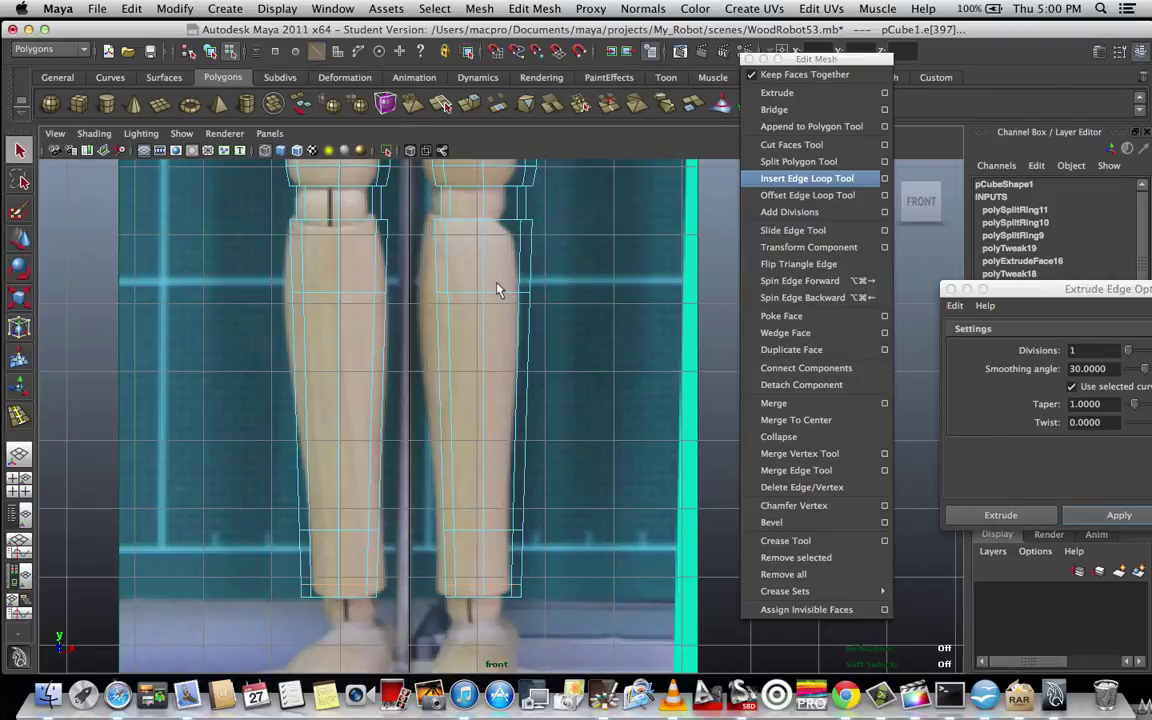
scroll(504, 295, up, 1)
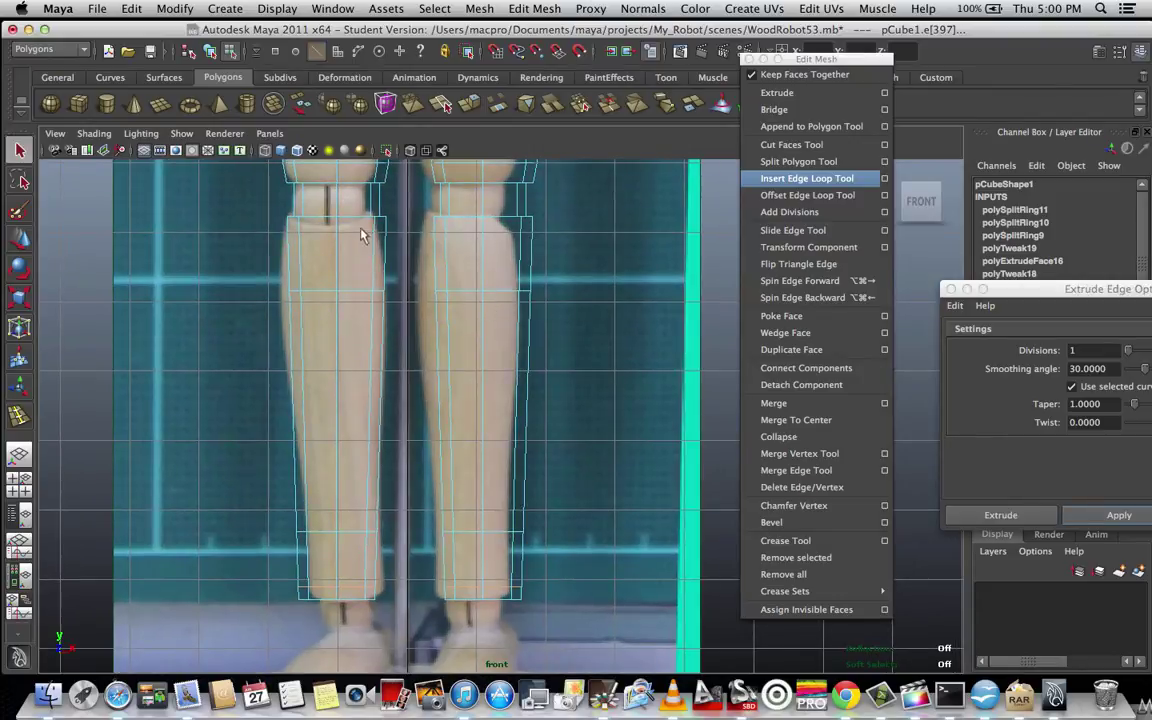
right_click(477, 297)
right_click(475, 298)
click(478, 298)
click(482, 299)
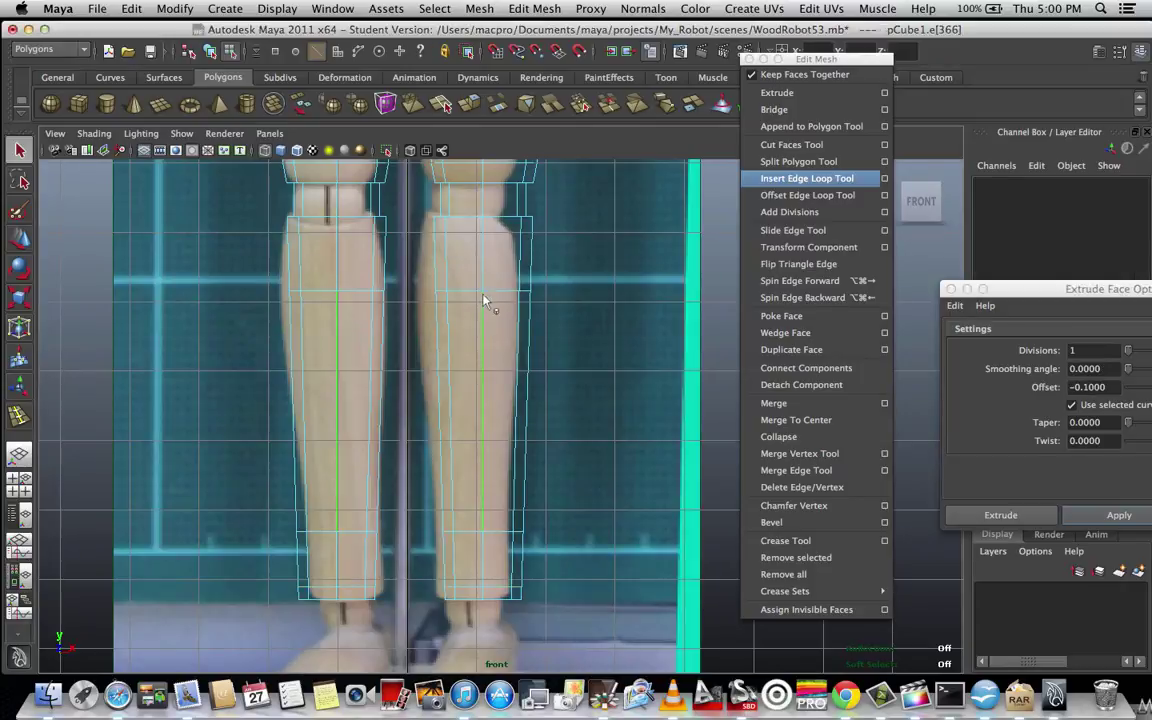
right_drag(482, 294, 440, 295)
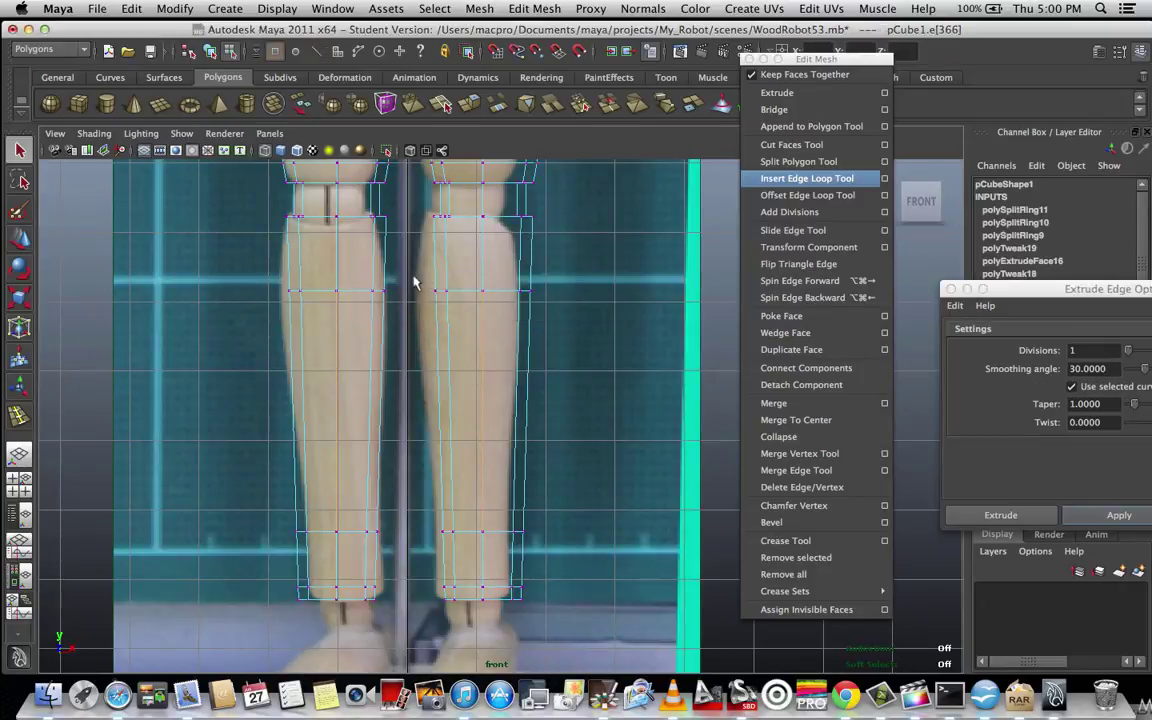
drag(428, 279, 565, 327)
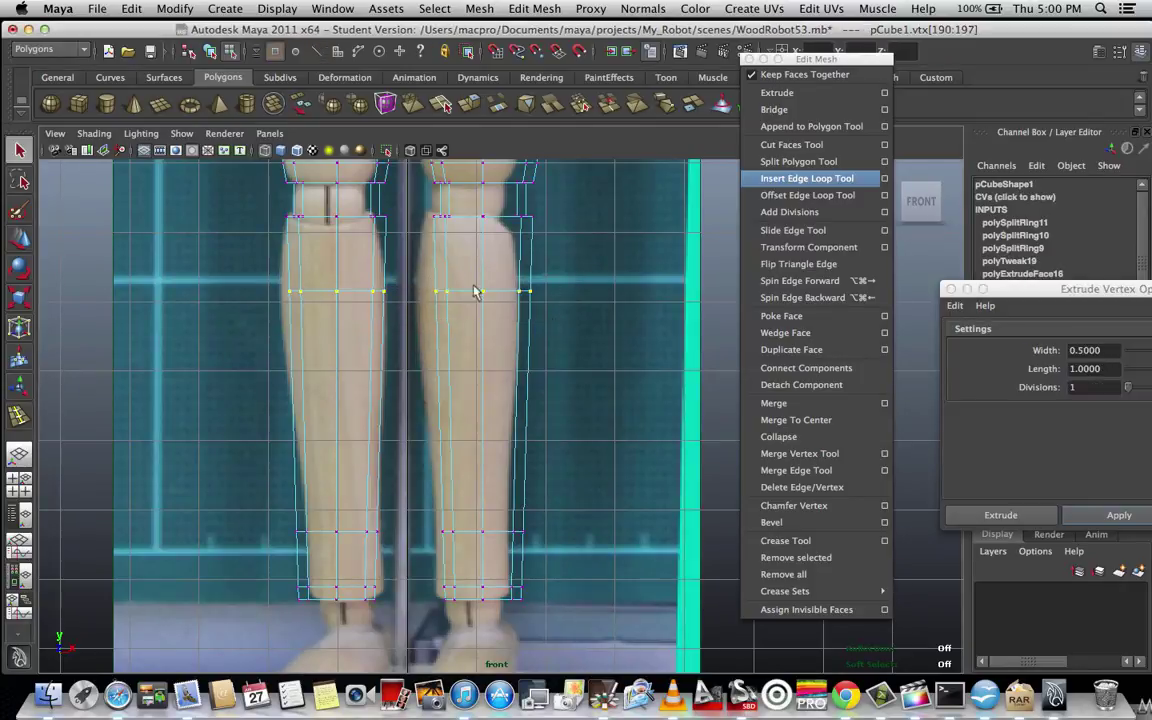
key(r)
scroll(518, 290, up, 1)
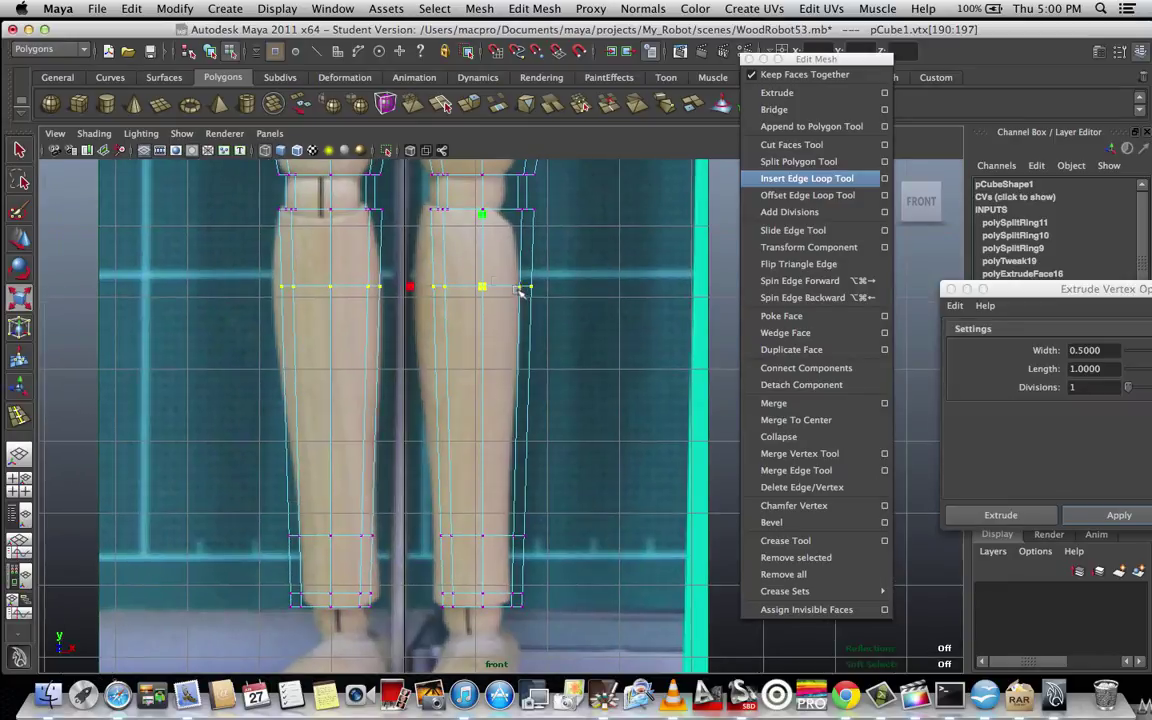
drag(484, 289, 508, 272)
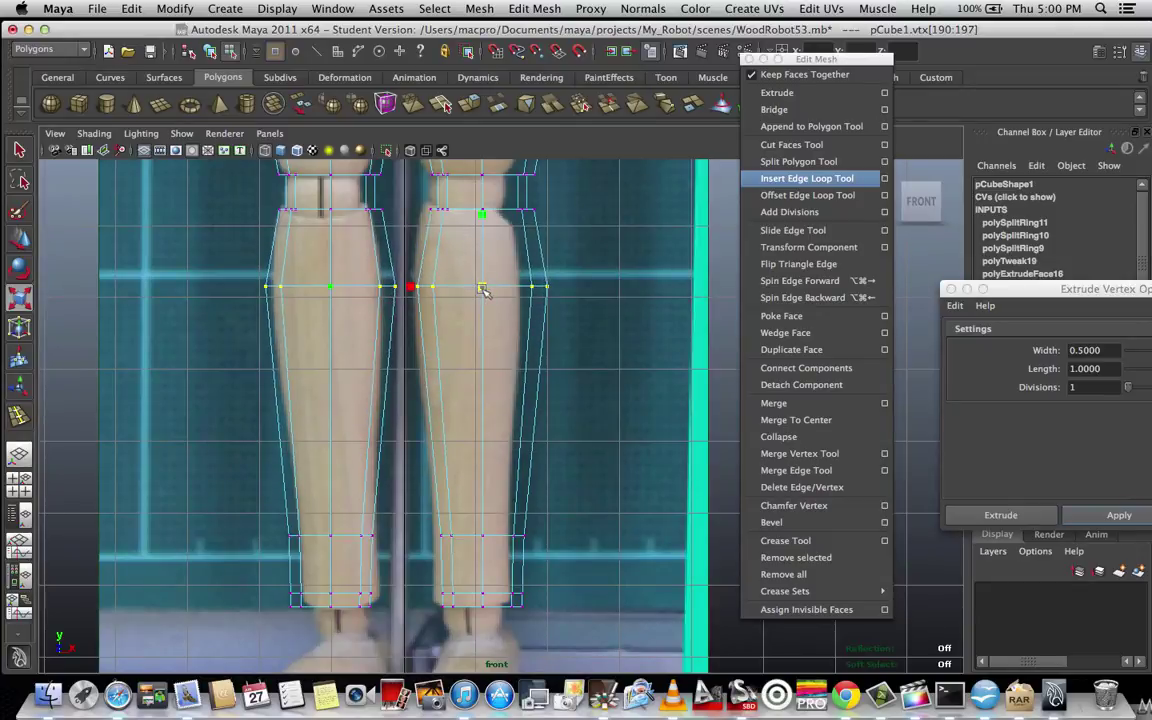
Scale in the vertex row above the ankle, and shrink the bottom vertex row and raise it slightly to taper the shin ends.
drag(424, 515, 538, 546)
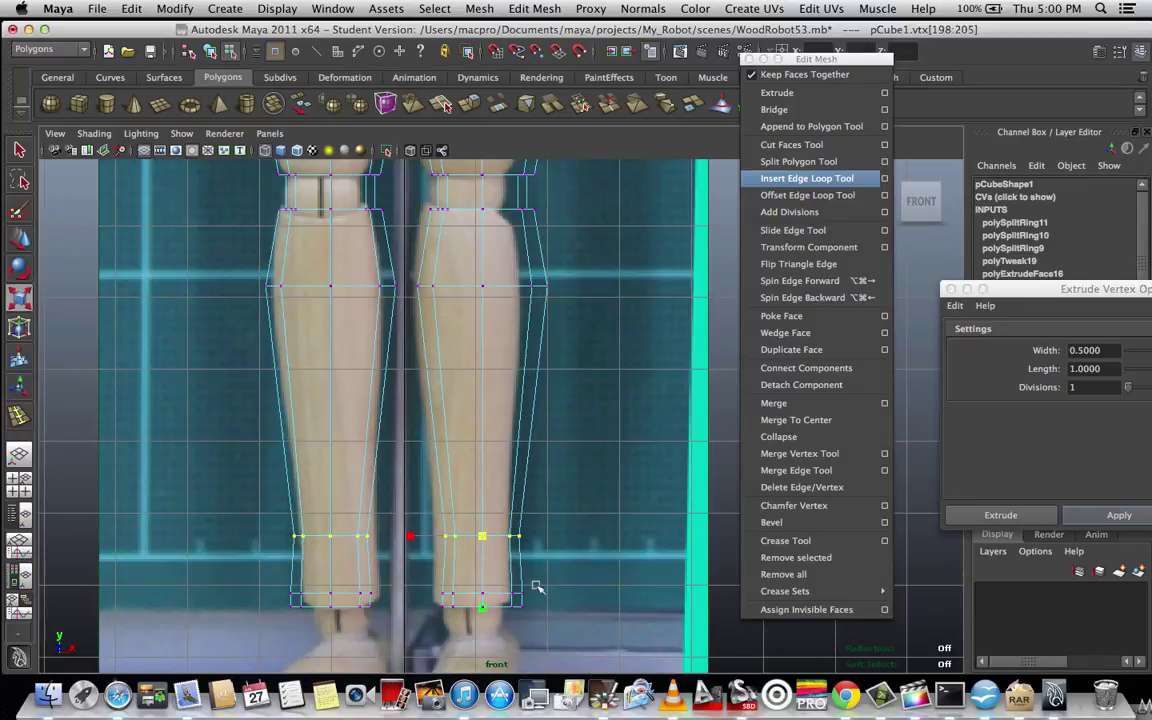
alt+middle_drag(551, 578, 537, 381)
scroll(537, 381, up, 4)
scroll(537, 382, up, 1)
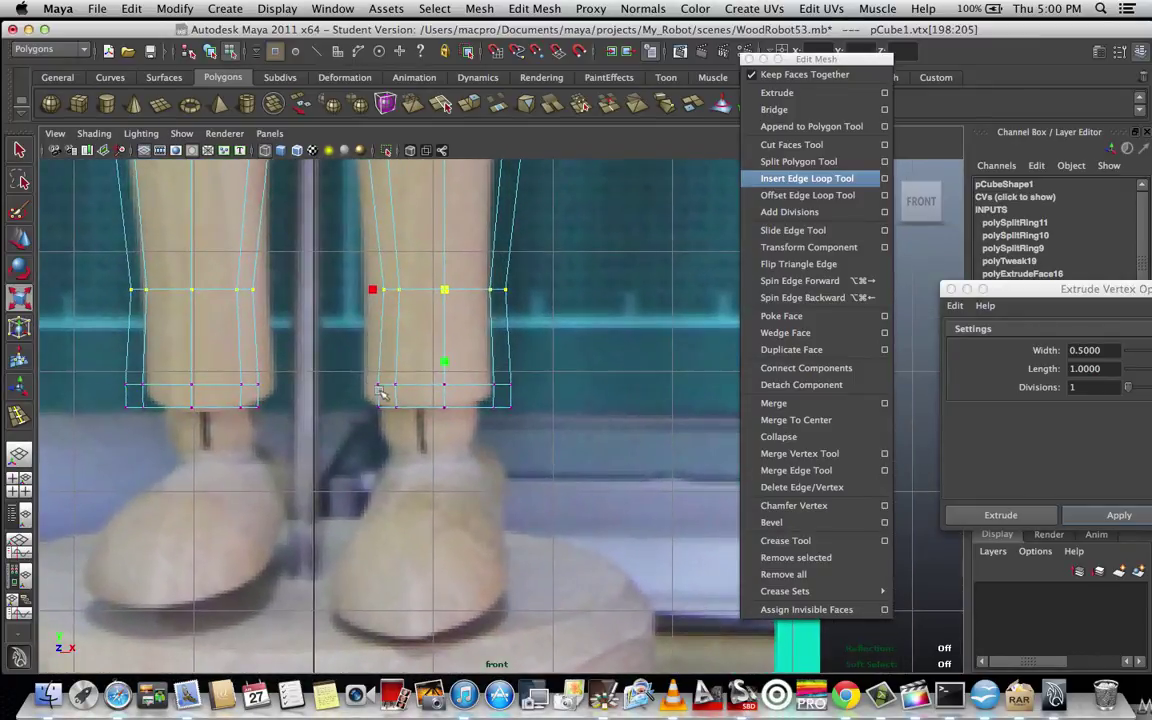
drag(364, 394, 568, 451)
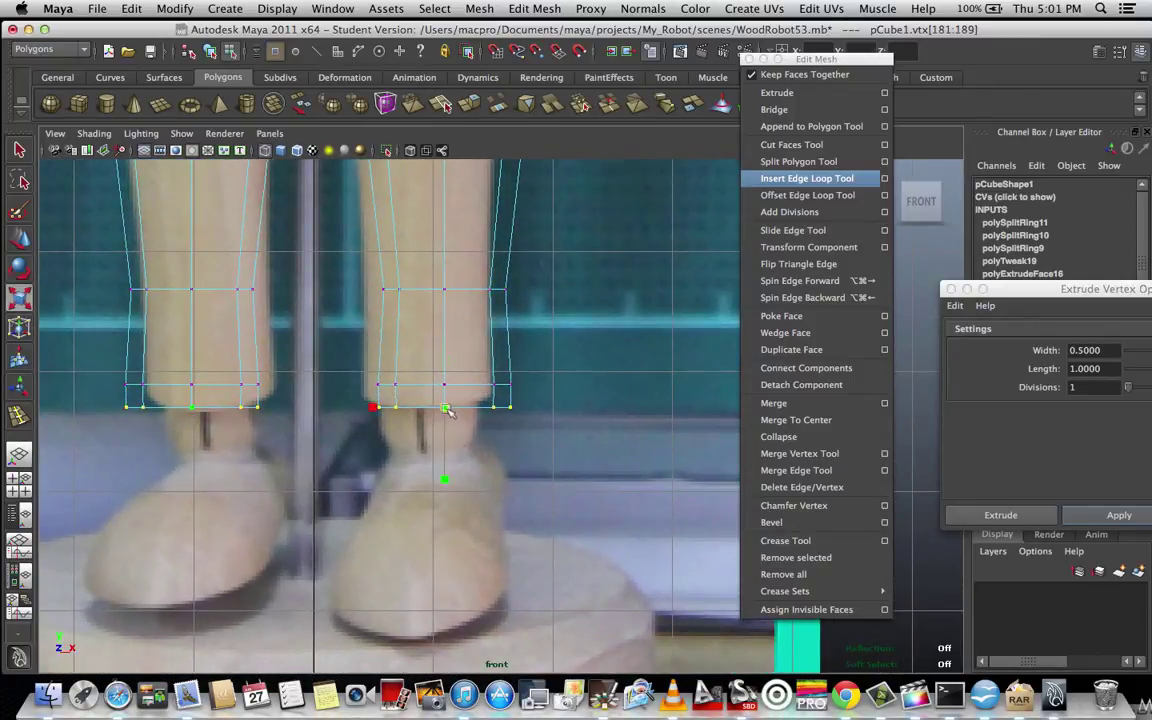
drag(447, 410, 425, 413)
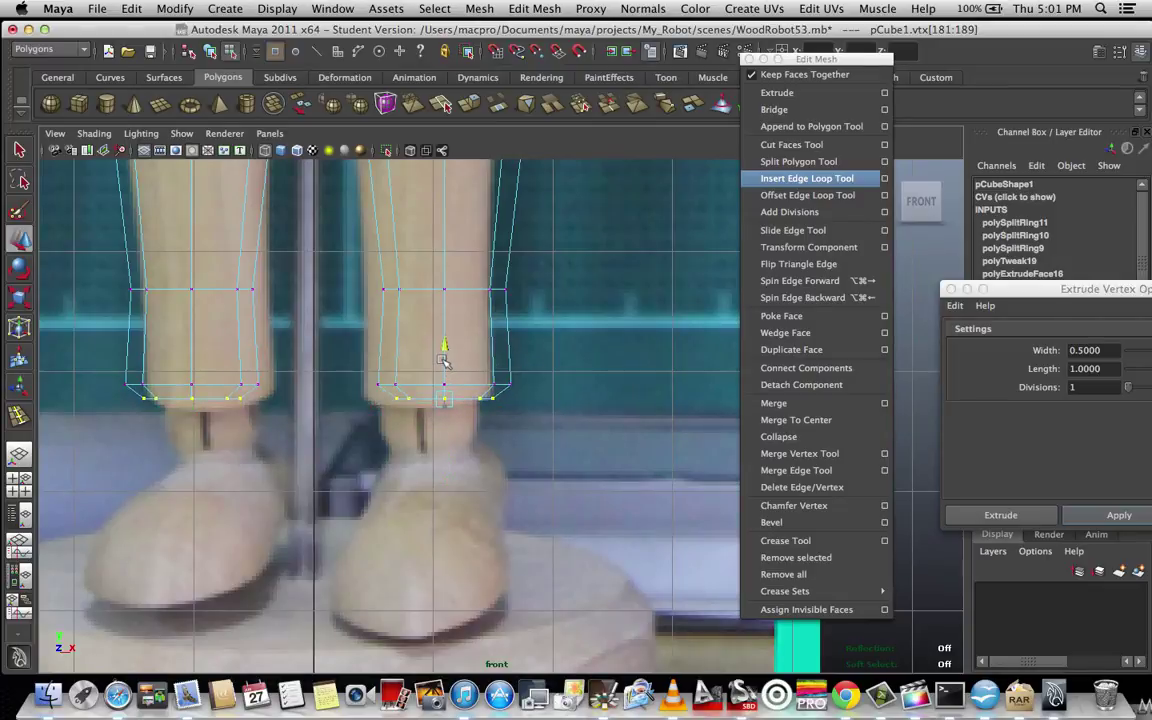
Compare the shaped shins with the front reference and examine them in the perspective view.
scroll(444, 360, down, 5)
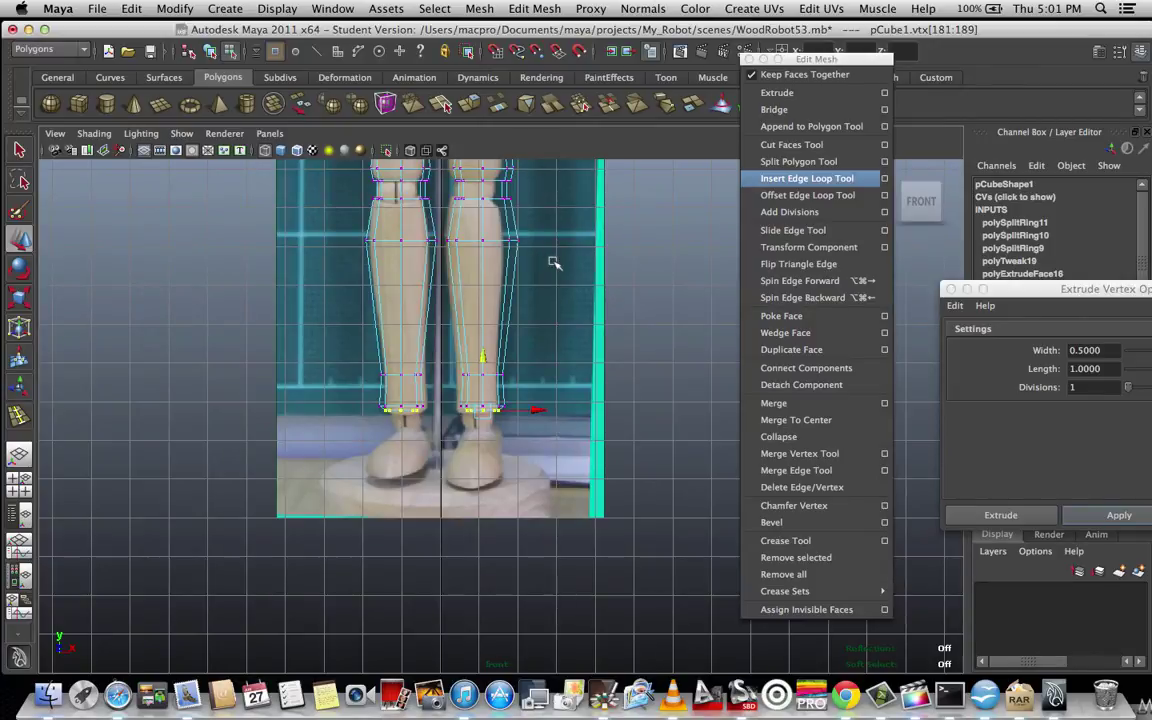
scroll(525, 352, up, 5)
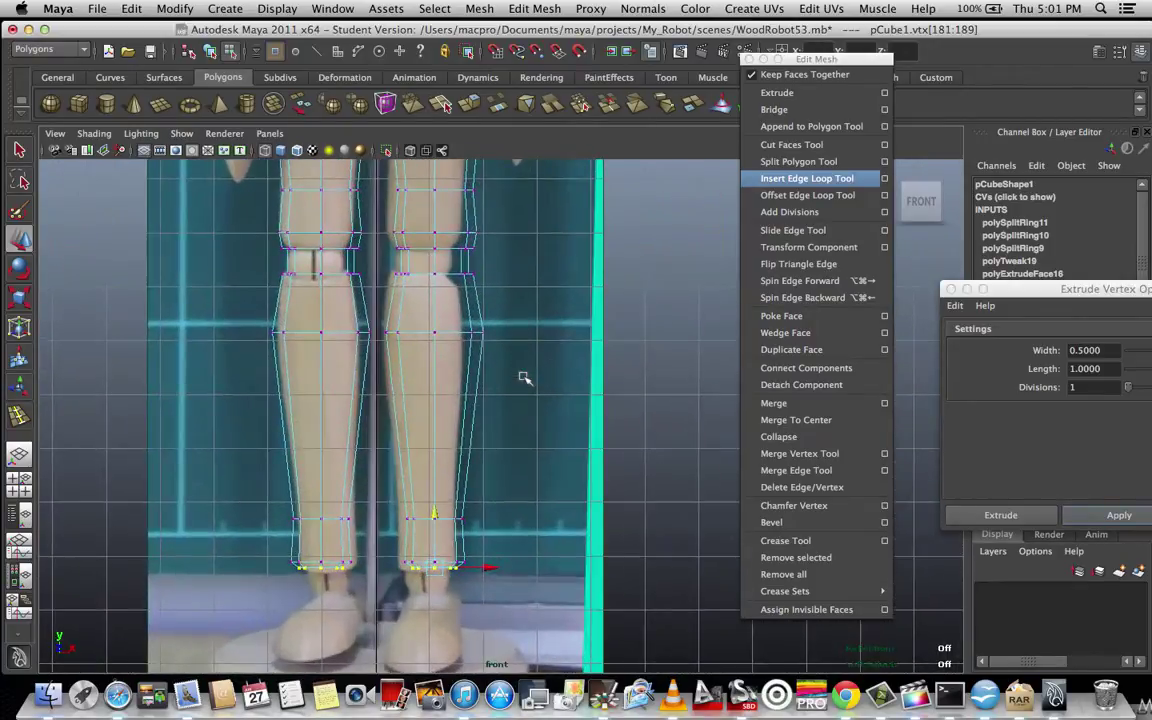
scroll(525, 378, down, 5)
scroll(525, 378, up, 4)
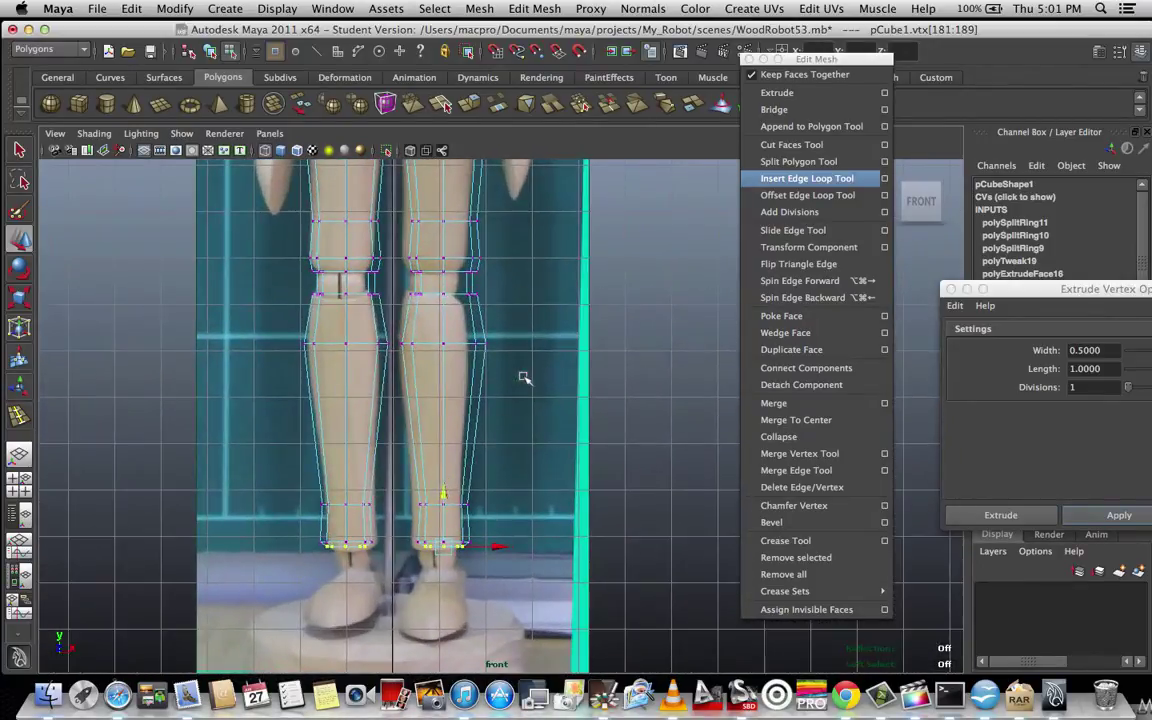
scroll(490, 345, down, 4)
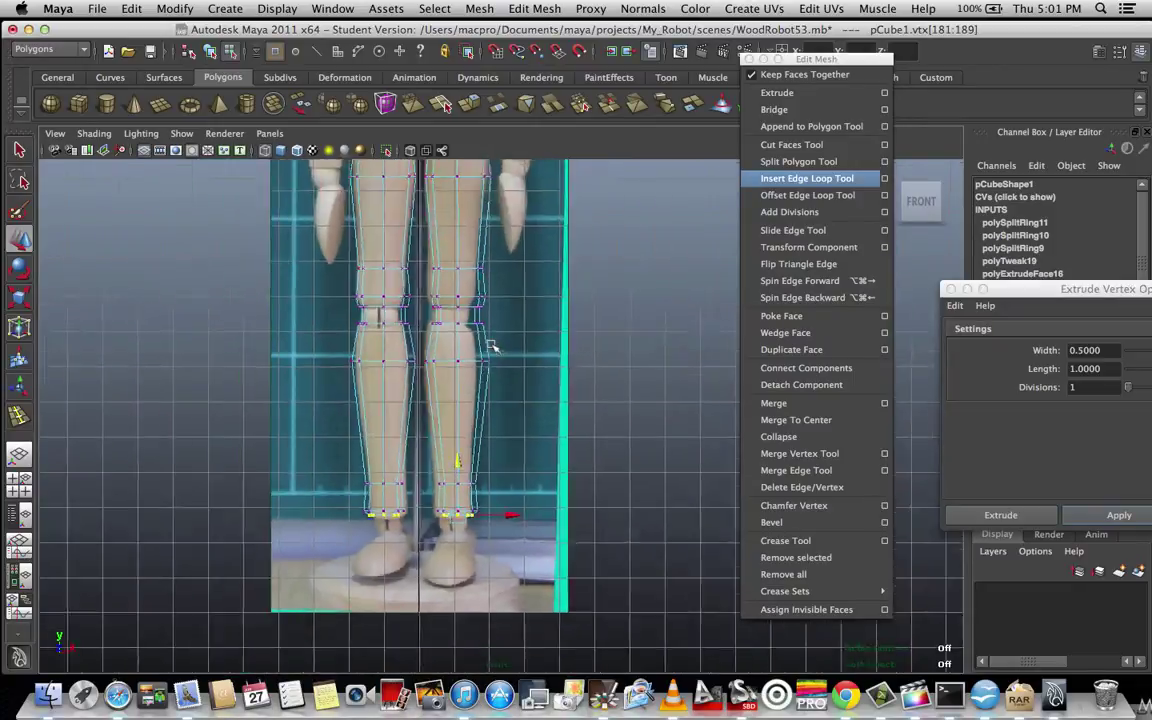
scroll(491, 345, up, 3)
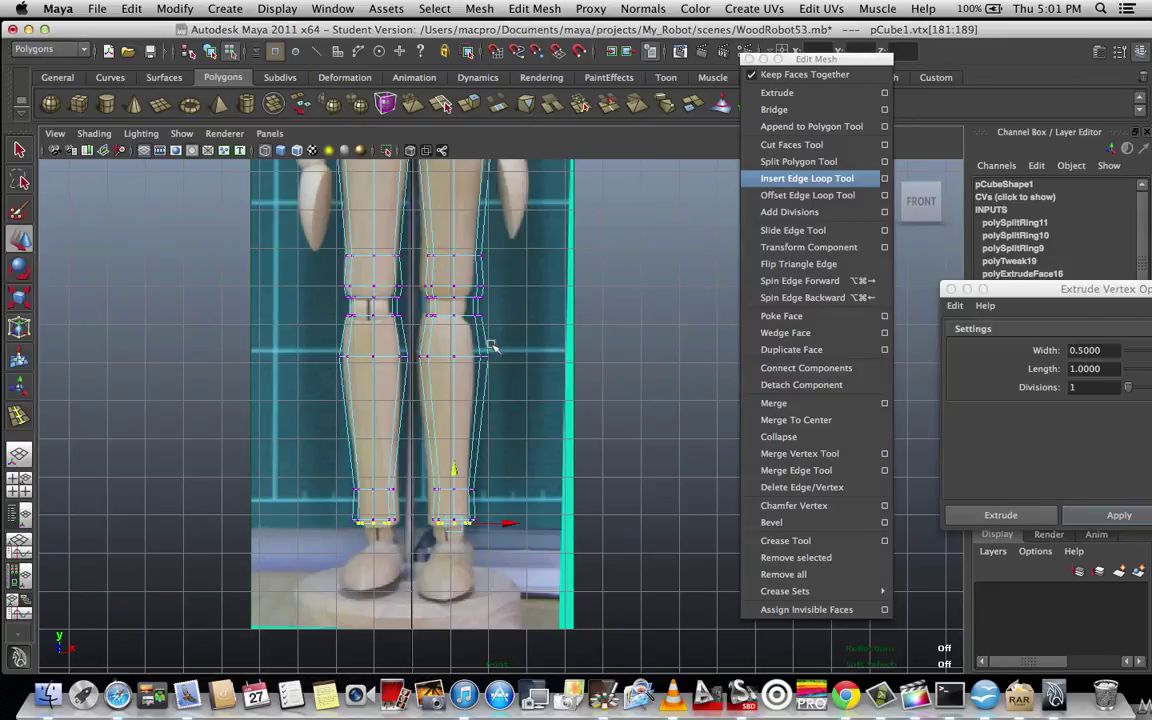
scroll(491, 345, up, 3)
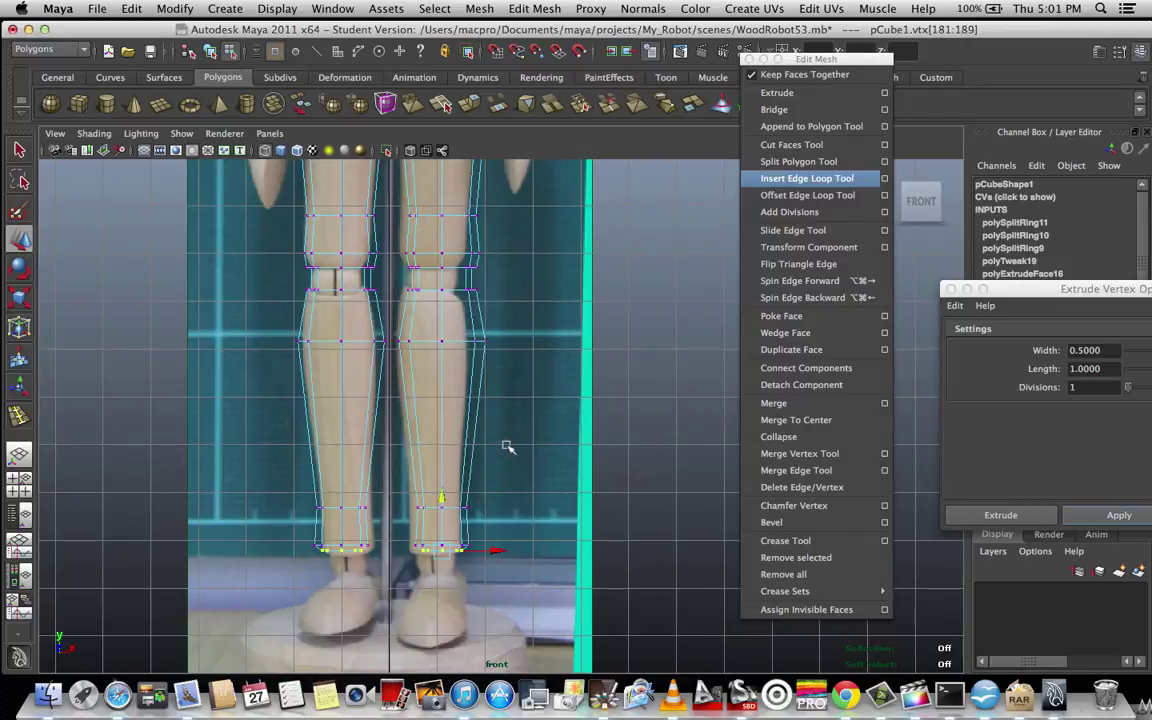
key(space)
drag(508, 437, 508, 432)
key(space)
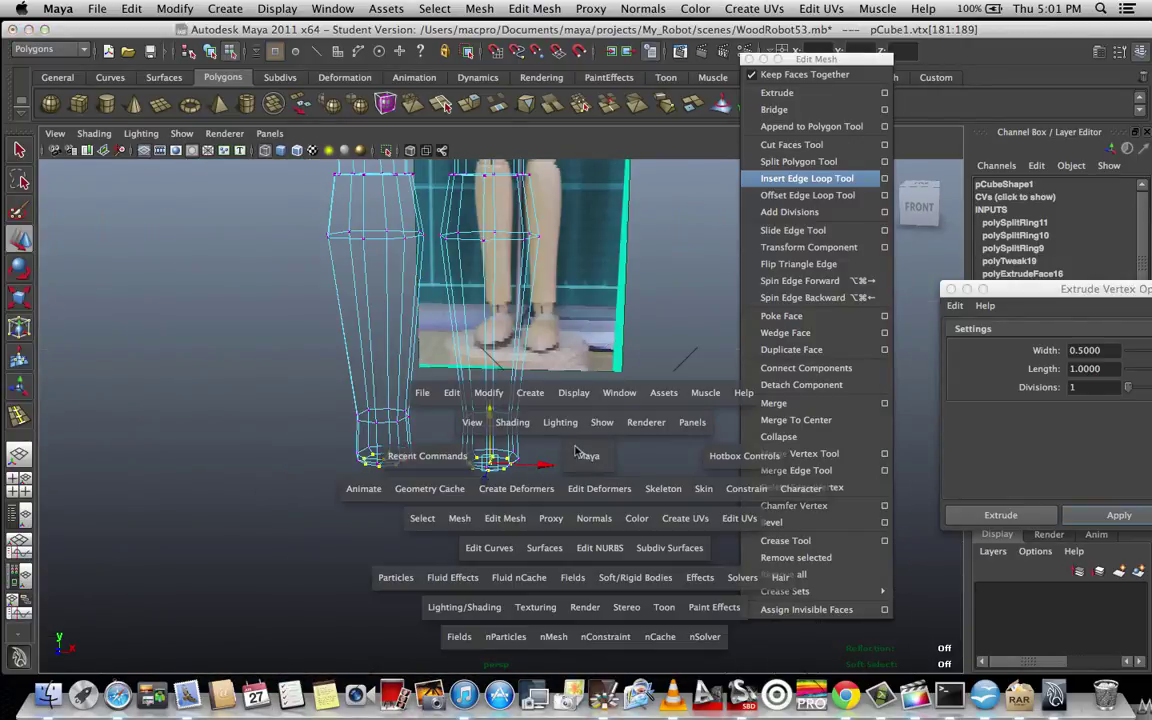
Display the legs shaded in the perspective view and examine the tapered shins and ankle ends from several angles.
drag(589, 425, 590, 420)
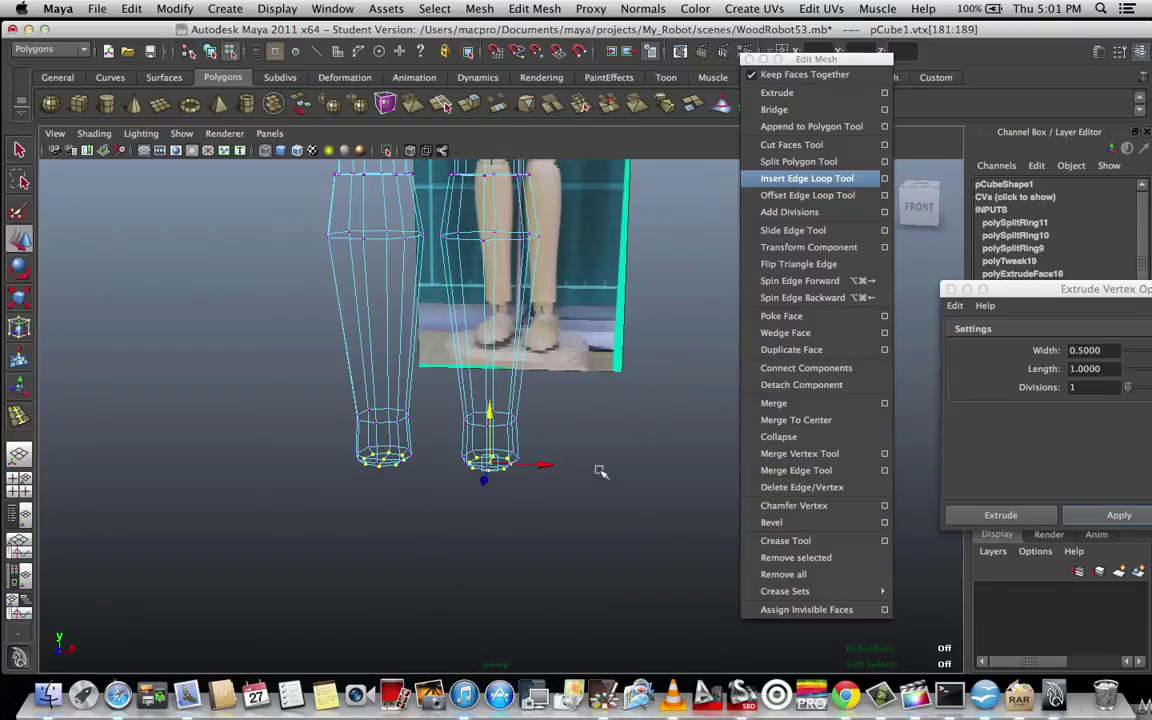
key(space)
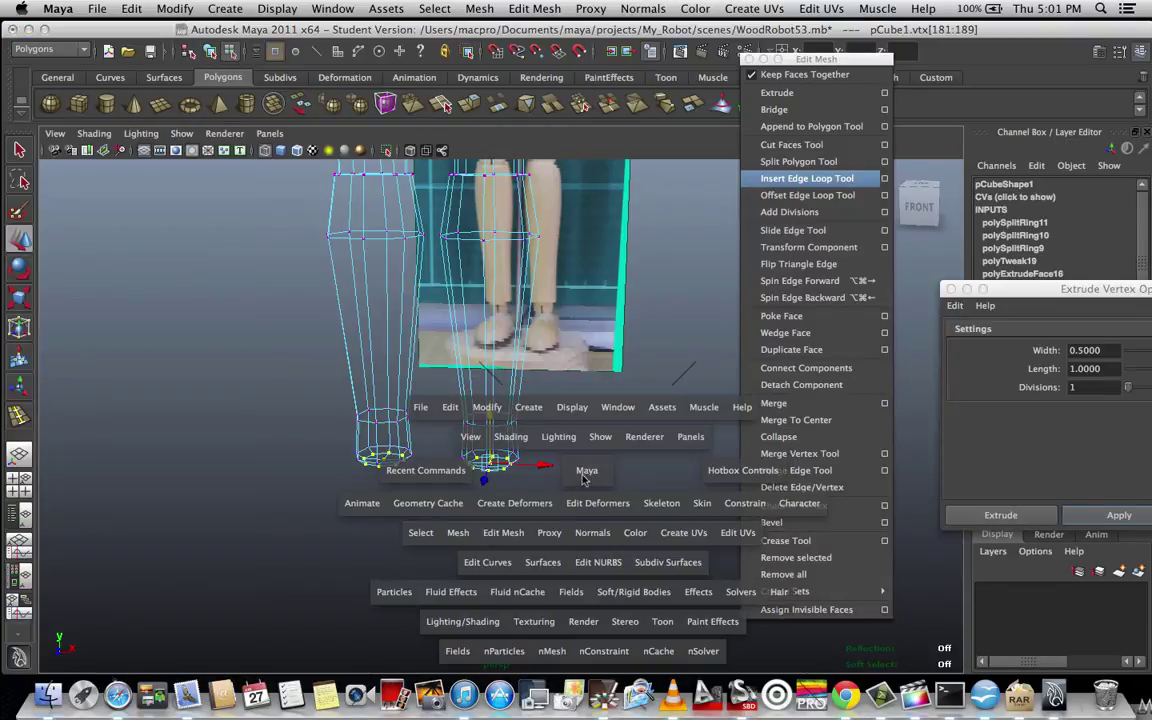
mouse_move(585, 480)
mouse_down()
mouse_move(575, 462)
mouse_move(535, 458)
mouse_move(590, 477)
mouse_up()
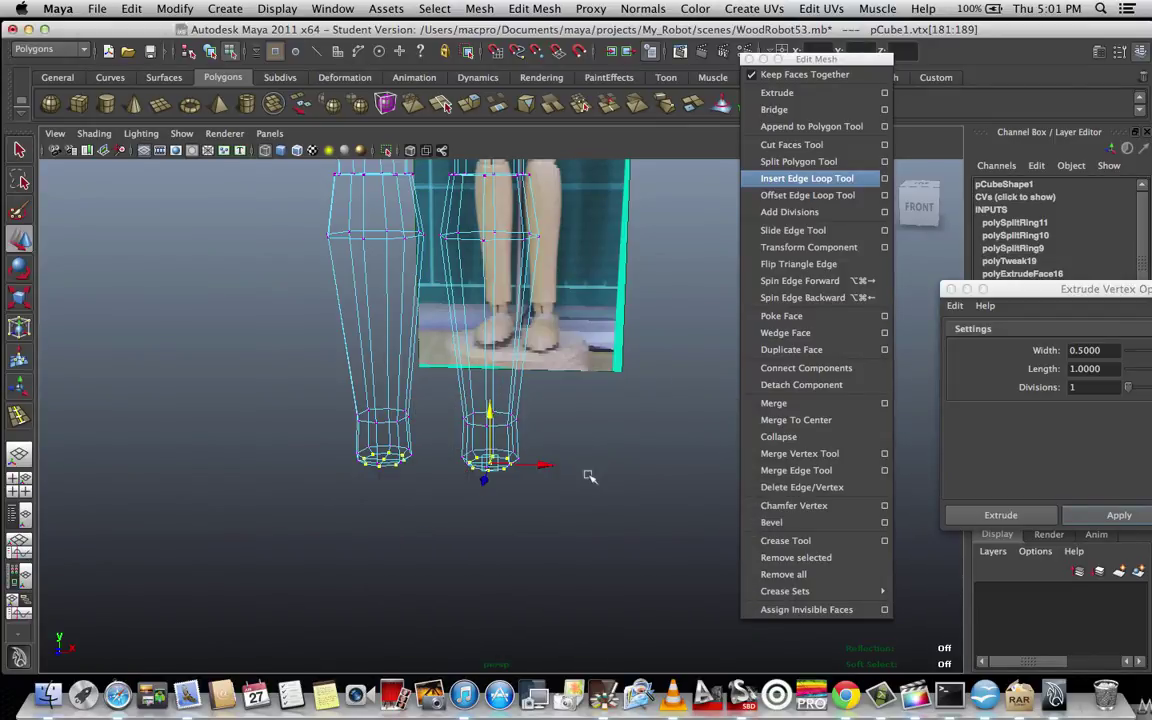
key(5)
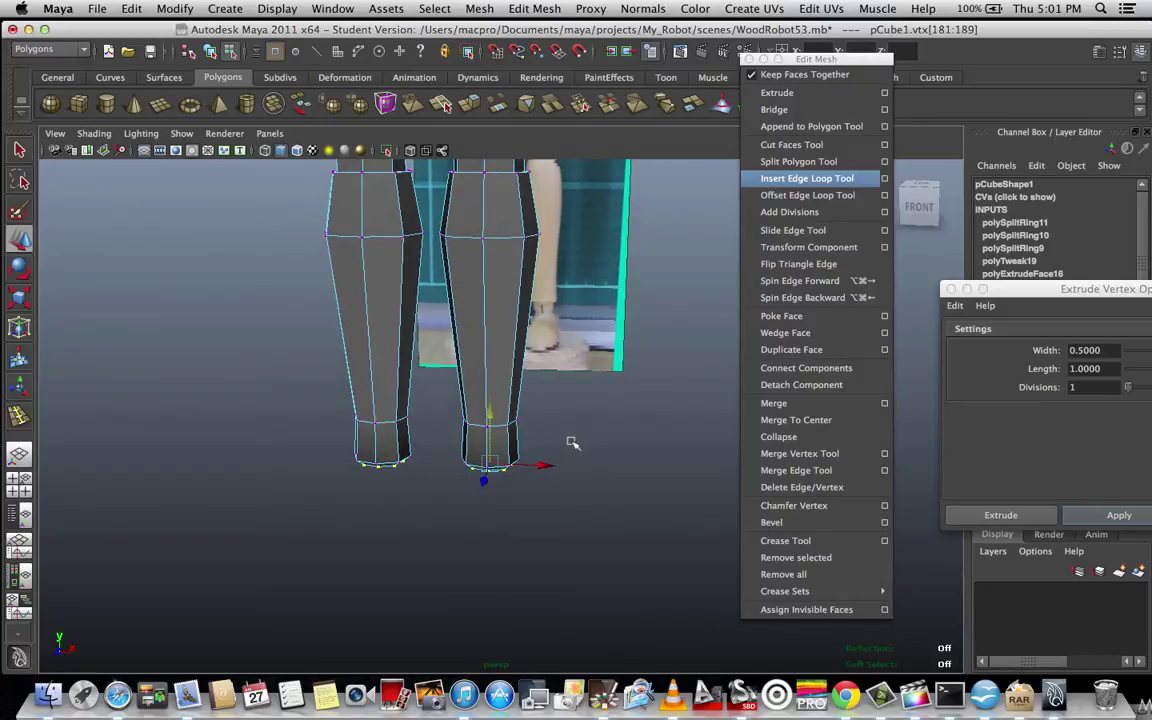
mouse_move(572, 443)
alt+mouse_down()
mouse_move(561, 334)
mouse_move(545, 391)
mouse_move(436, 451)
mouse_move(581, 453)
mouse_move(560, 466)
mouse_move(560, 456)
alt+mouse_up()
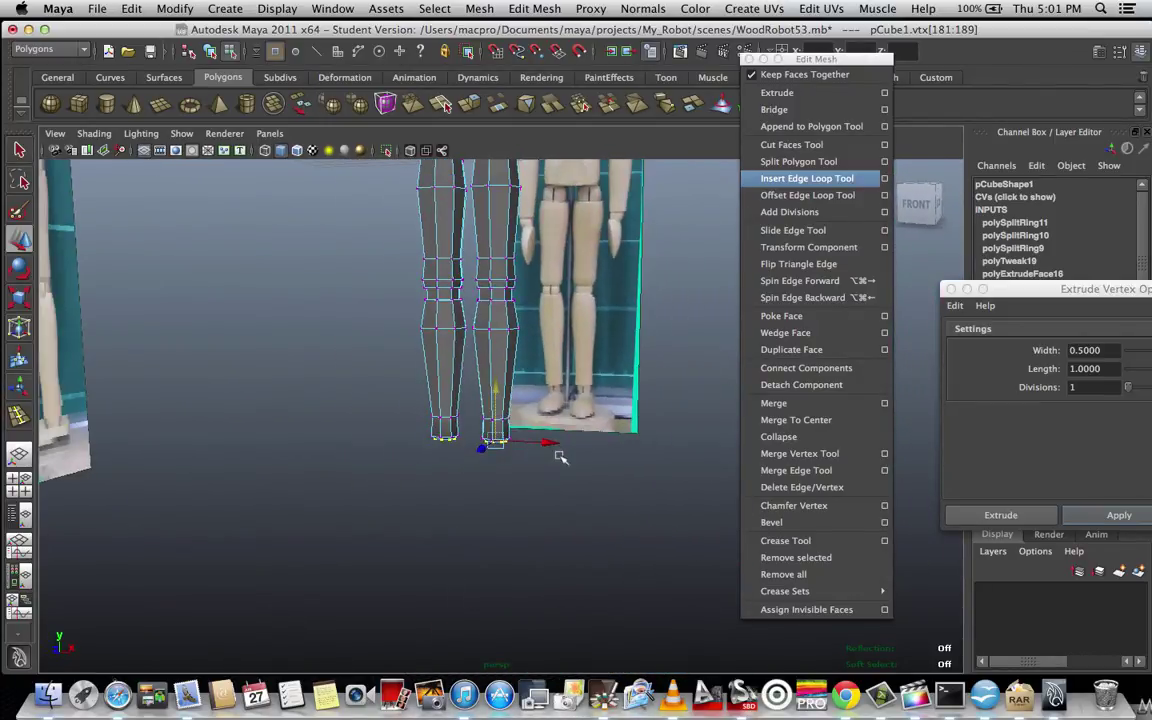
scroll(591, 381, down, 5)
scroll(591, 381, up, 5)
alt+drag(591, 381, 579, 417)
scroll(576, 430, down, 6)
scroll(577, 430, up, 8)
scroll(579, 417, up, 4)
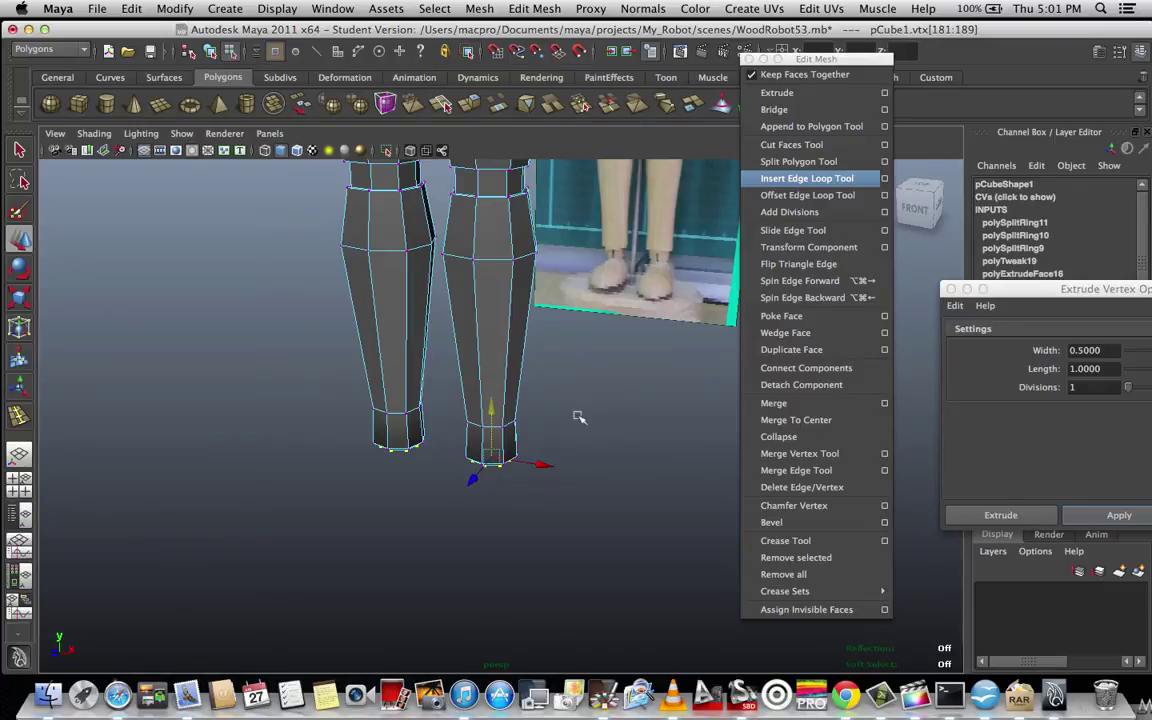
Preview the legs with smoothing, compare their shape with the front reference, and return to the unsmoothed display.
alt+drag(582, 432, 593, 405)
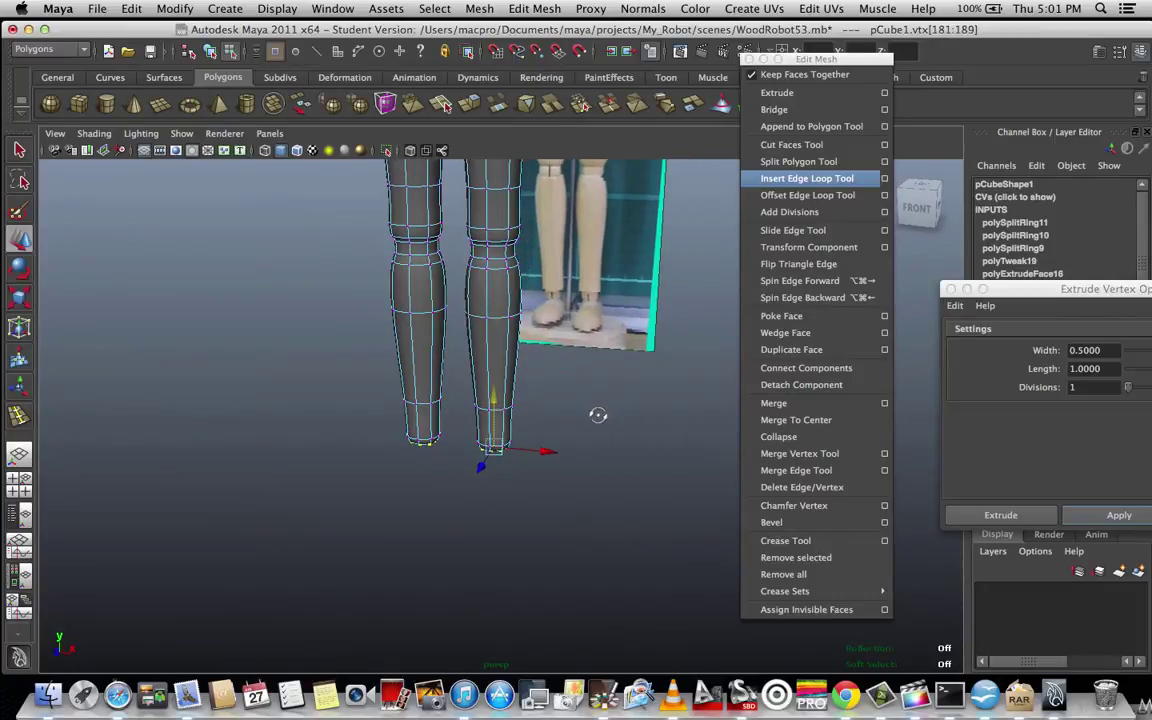
mouse_move(588, 450)
alt+mouse_down()
mouse_move(586, 463)
mouse_move(591, 446)
alt+mouse_up()
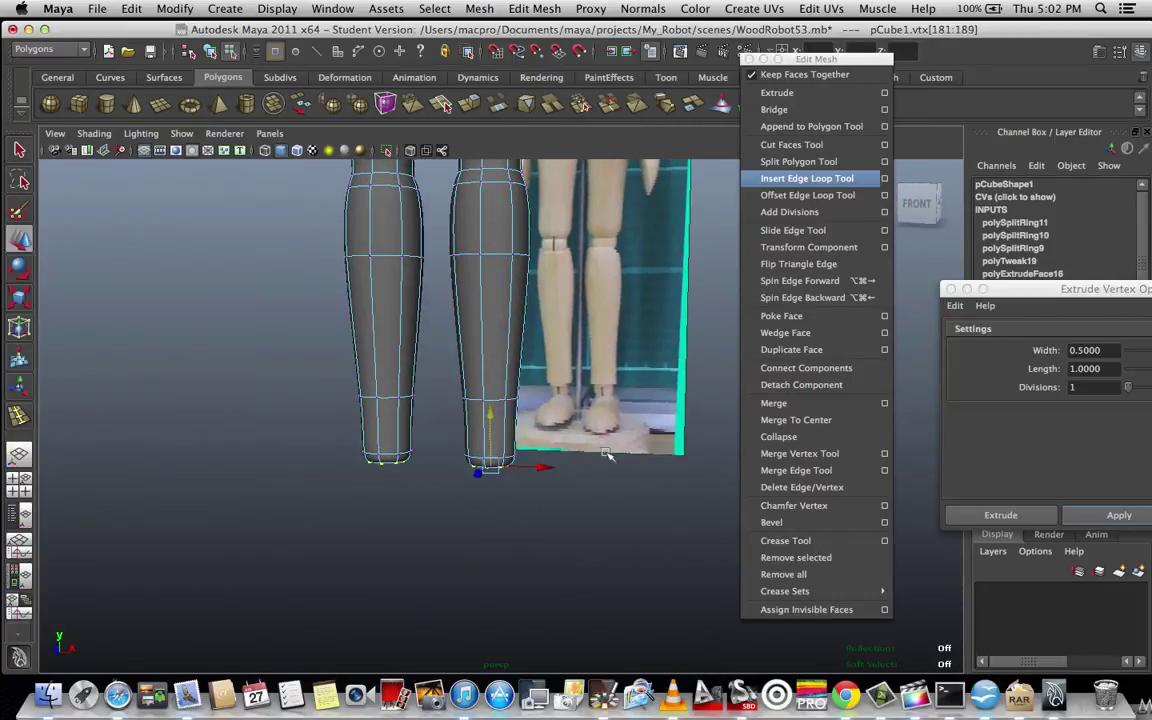
alt+drag(606, 453, 597, 478)
key(space)
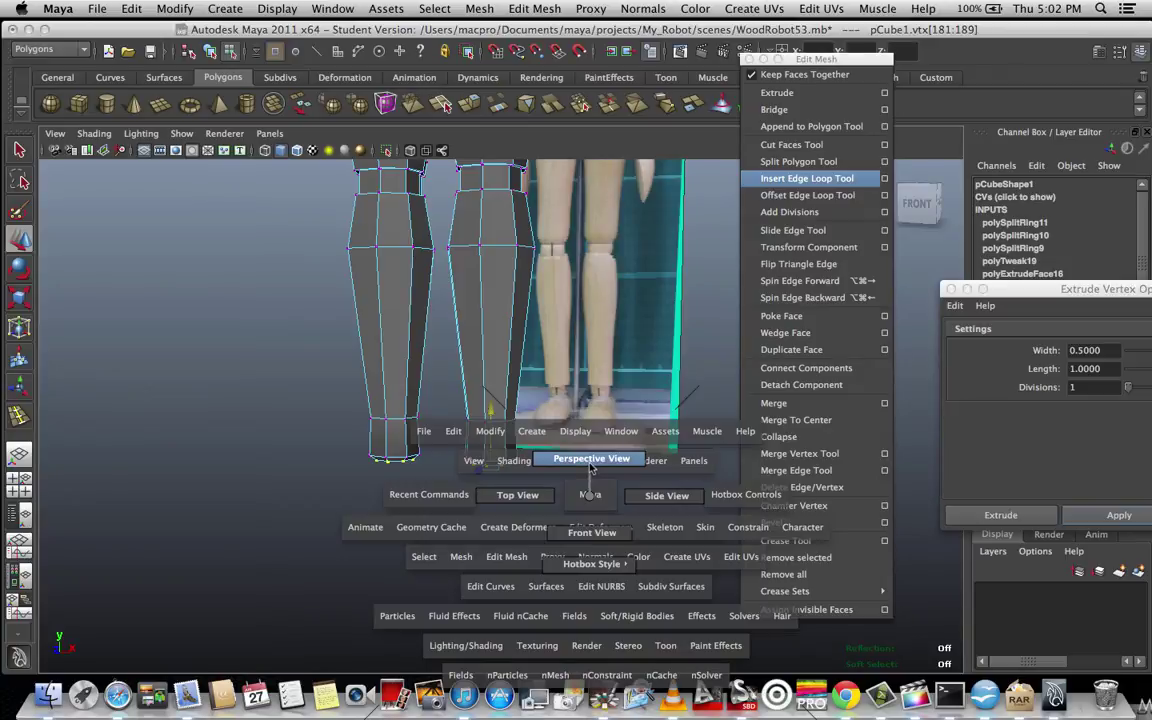
Examine the full legs from hips to ankles against the front and side reference images.
scroll(590, 495, down, 10)
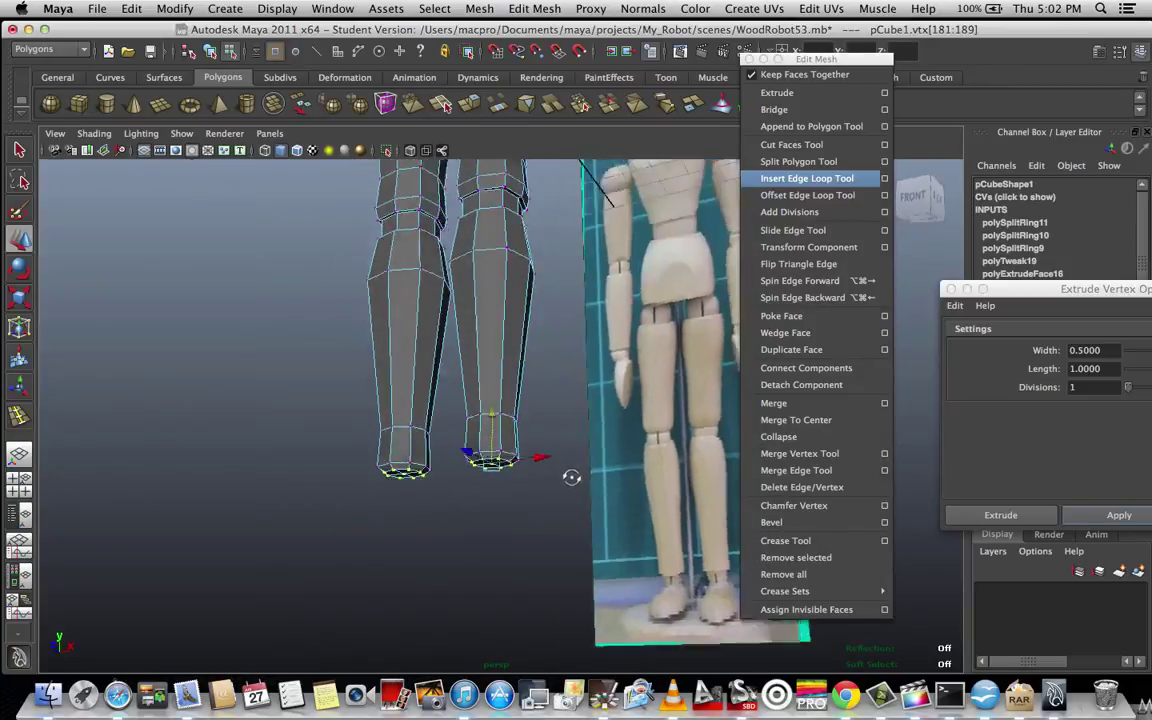
scroll(593, 500, up, 10)
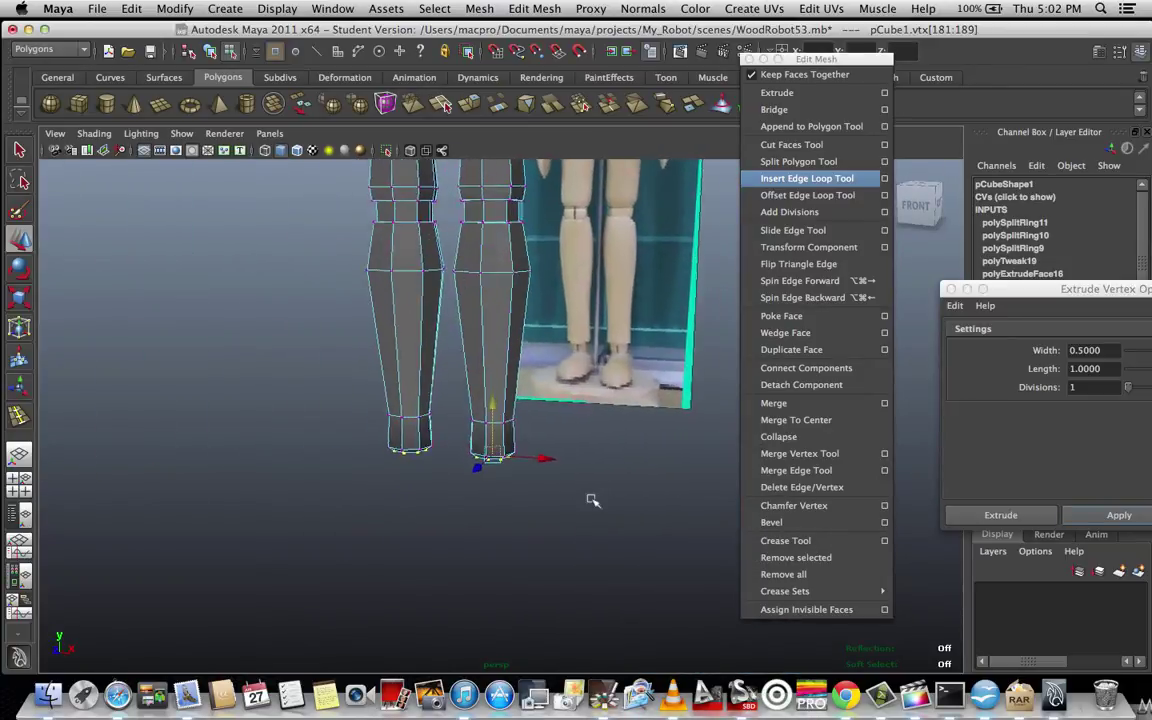
alt+drag(593, 500, 579, 476)
scroll(587, 504, up, 5)
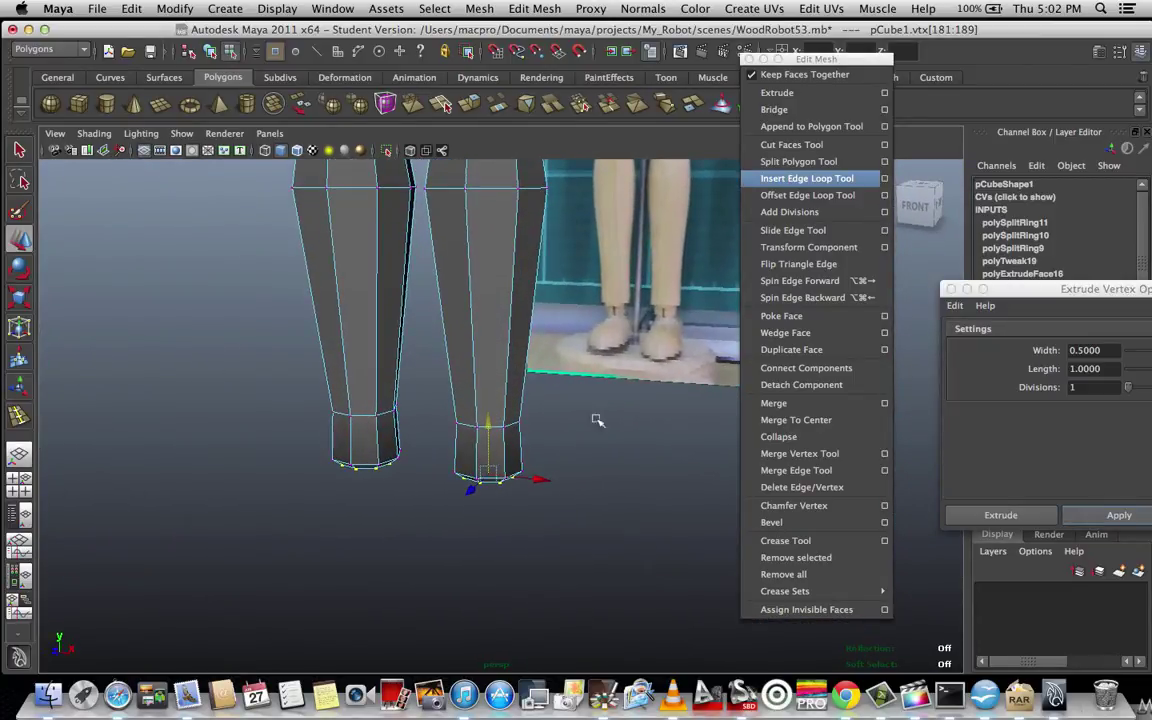
scroll(576, 480, down, 8)
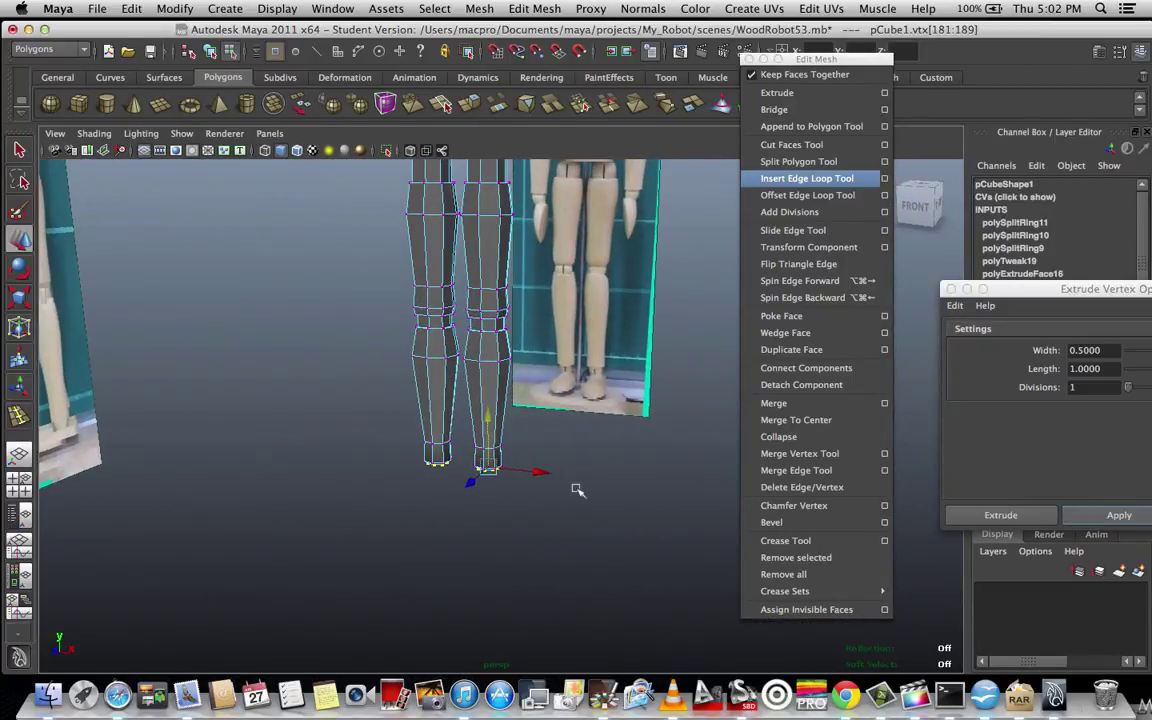
mouse_move(577, 489)
alt+mouse_down()
mouse_move(589, 522)
mouse_move(575, 497)
alt+mouse_up()
alt+drag(587, 449, 583, 399)
alt+drag(511, 214, 545, 338)
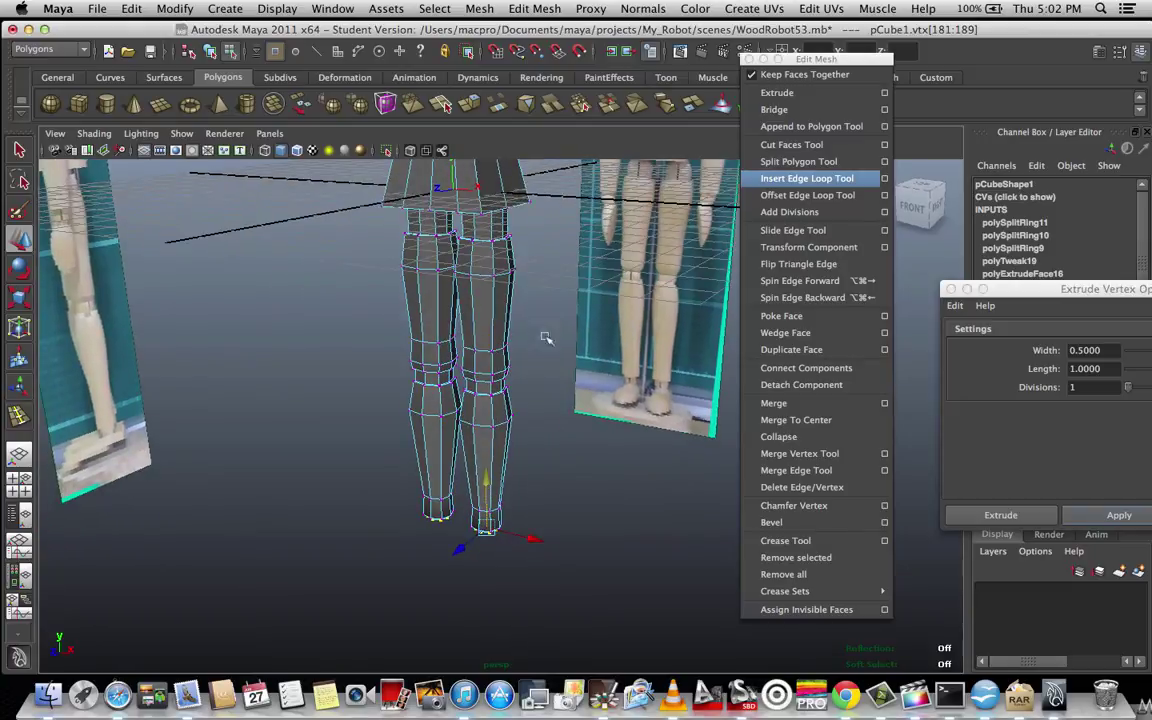
alt+drag(545, 456, 547, 443)
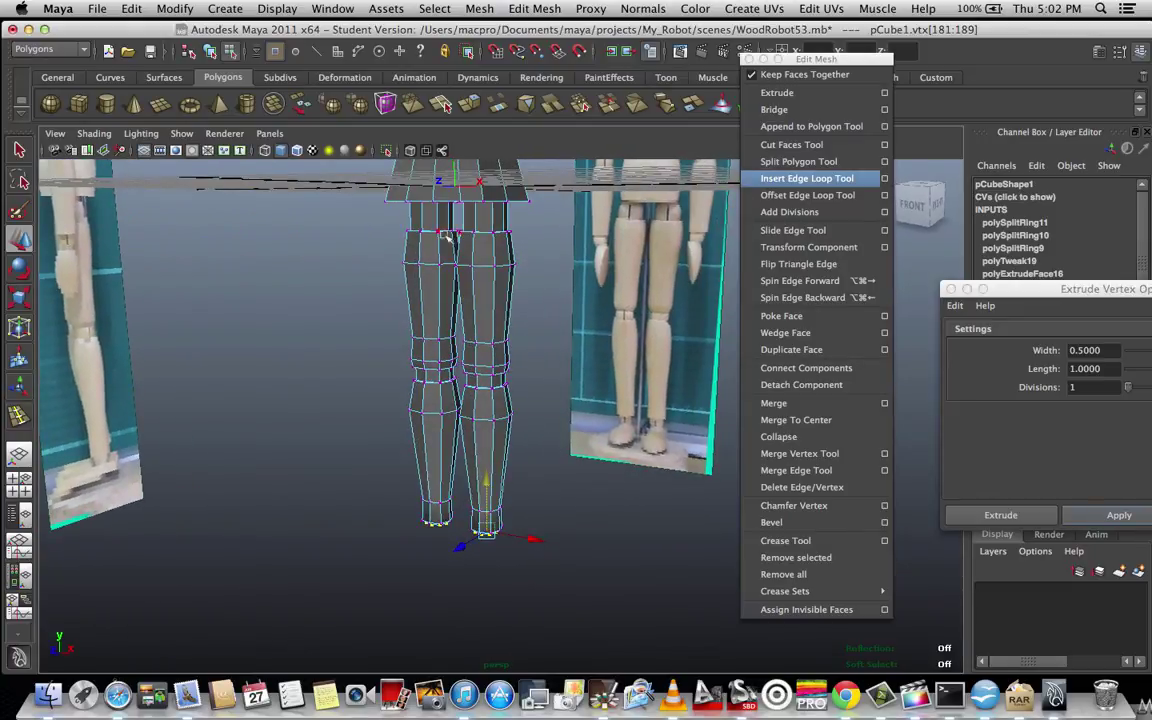
alt+drag(448, 238, 540, 436)
scroll(537, 417, up, 5)
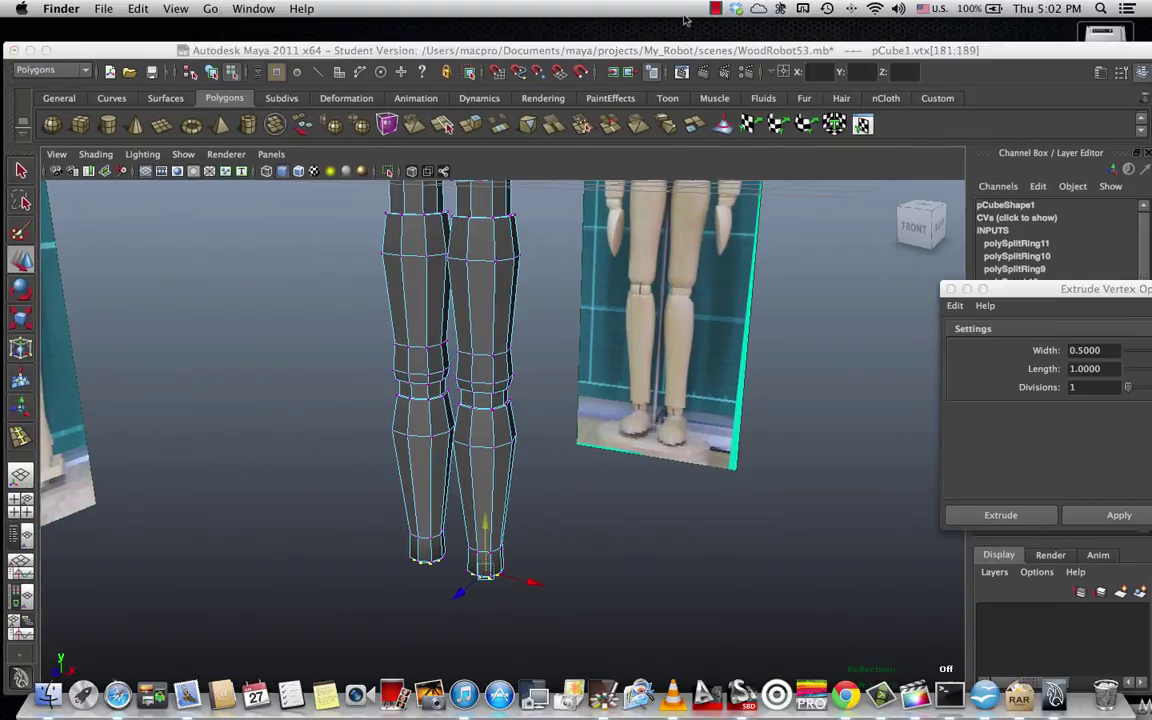
click(715, 8)
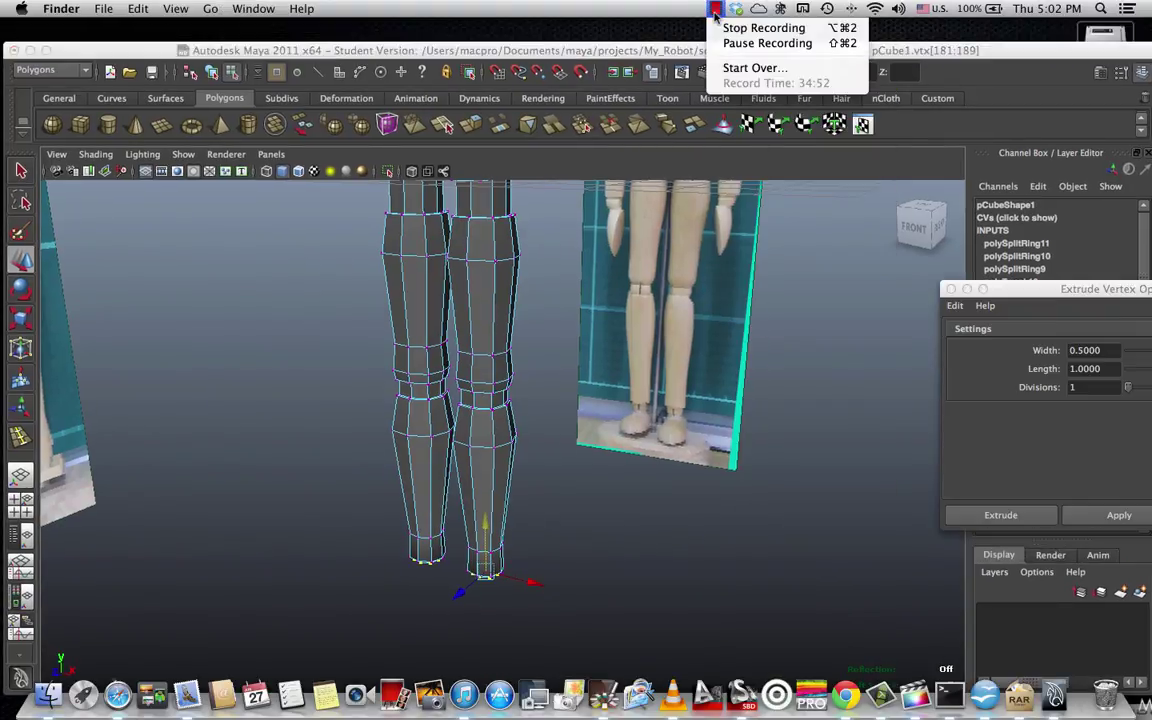